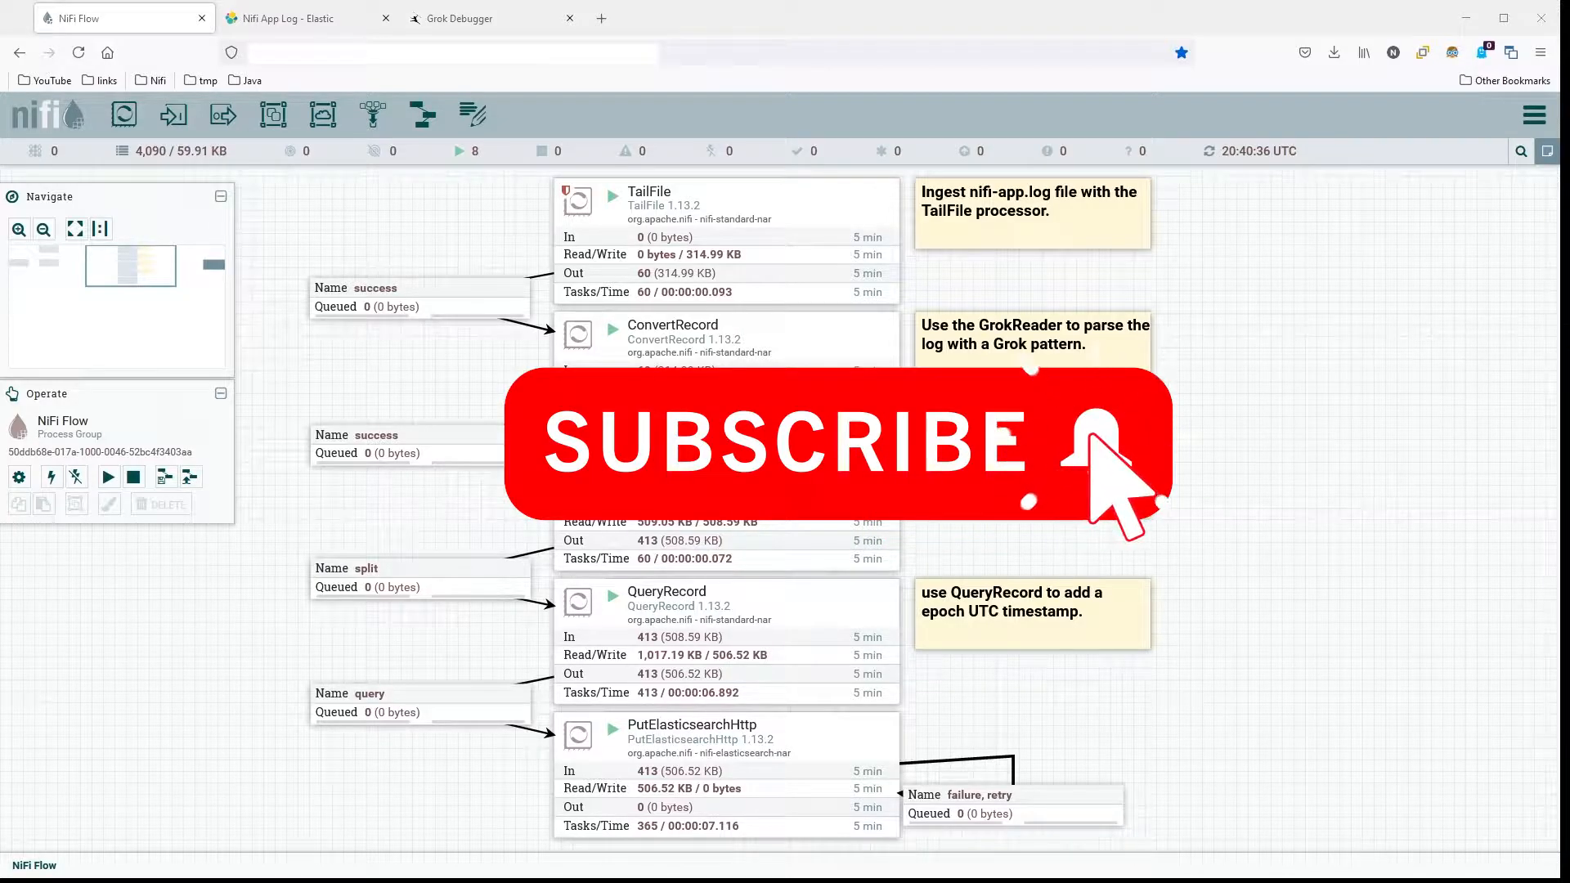
Step: Examine the existing log flow's processors, from TailFile through ConvertRecord, SplitJson and QueryRecord to PutElasticsearchHttp
click(726, 378)
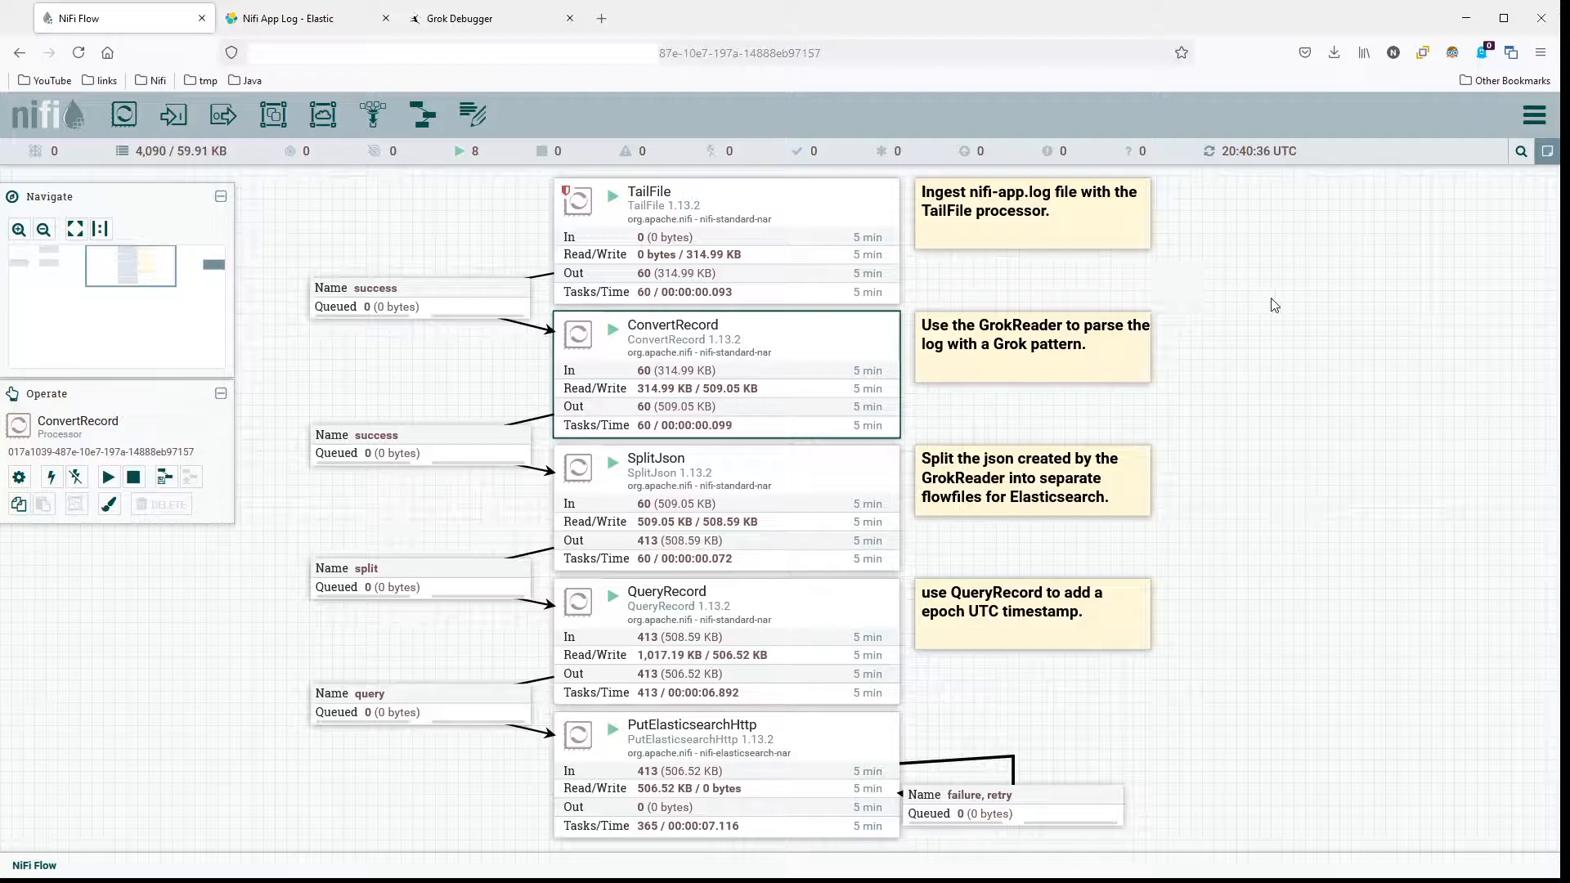
click(1019, 231)
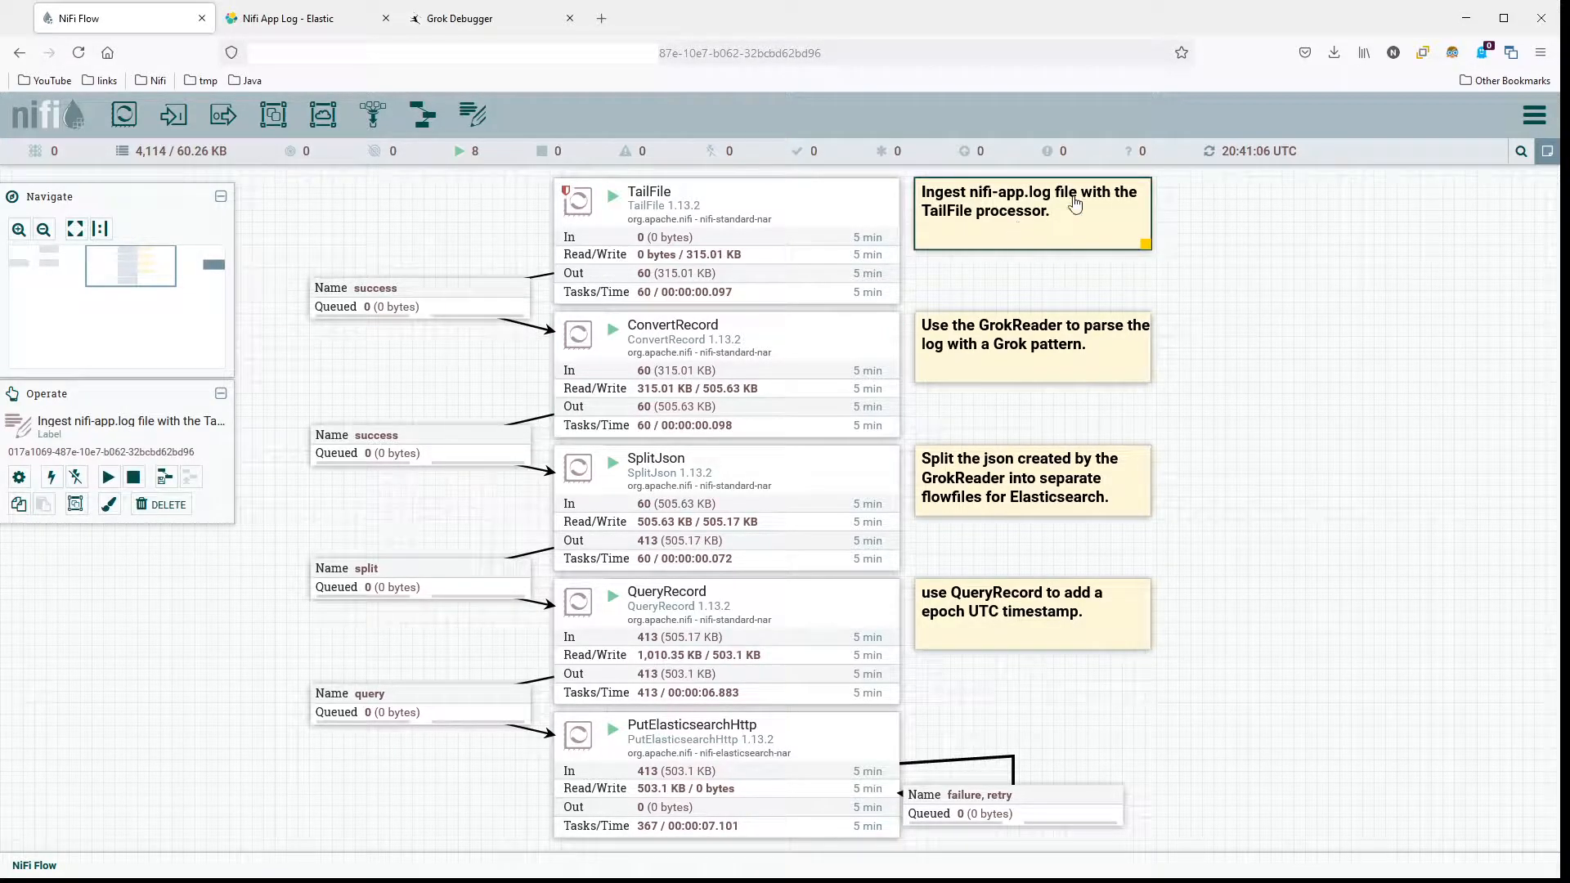
click(732, 230)
click(733, 361)
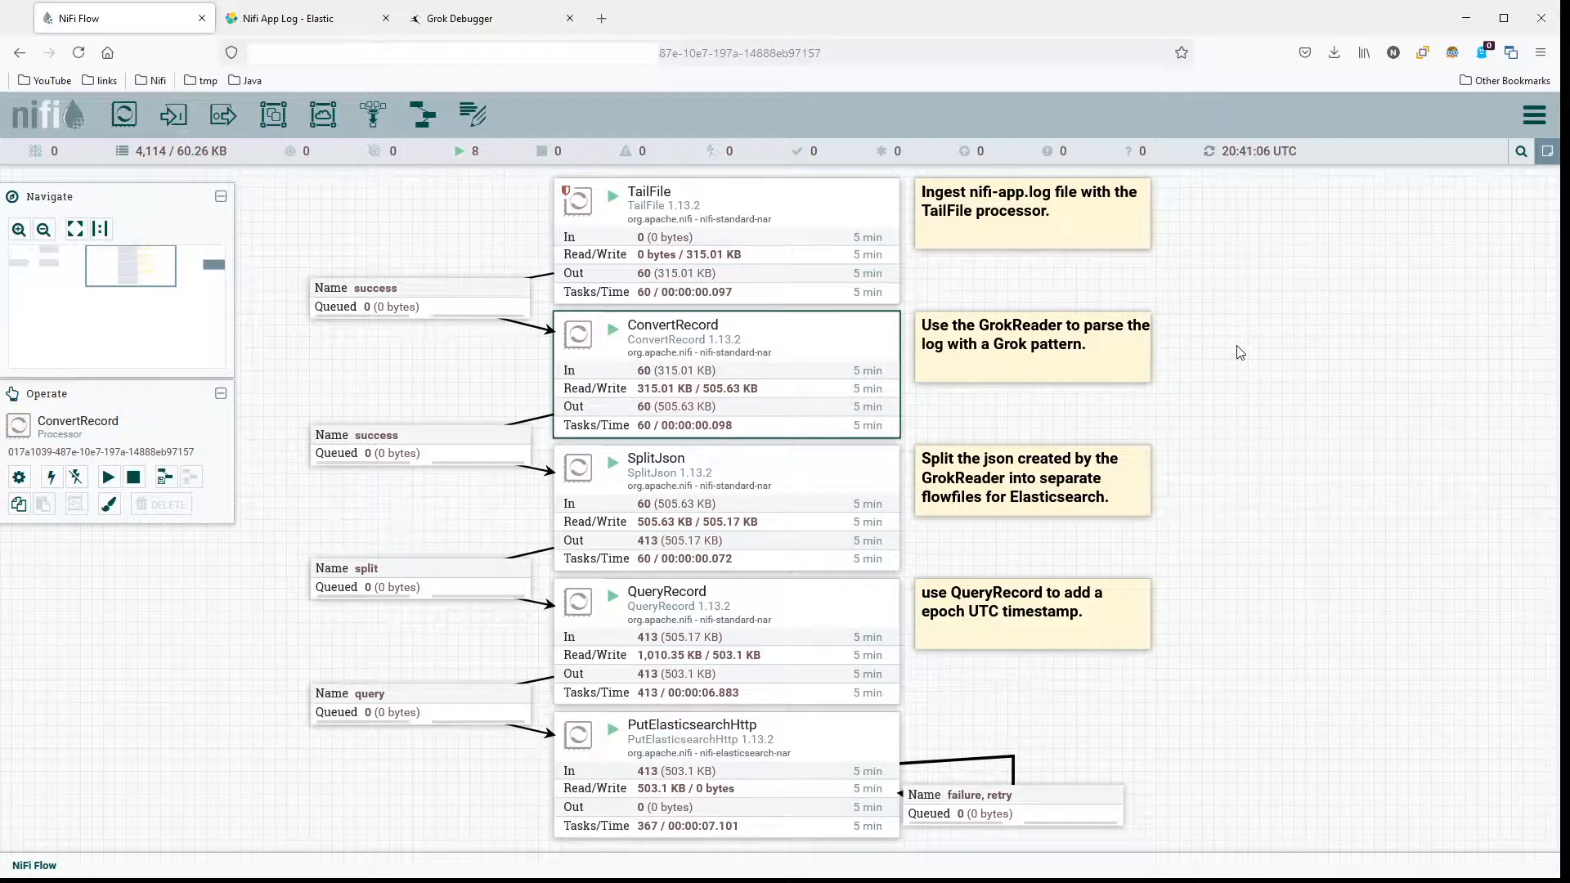
click(827, 493)
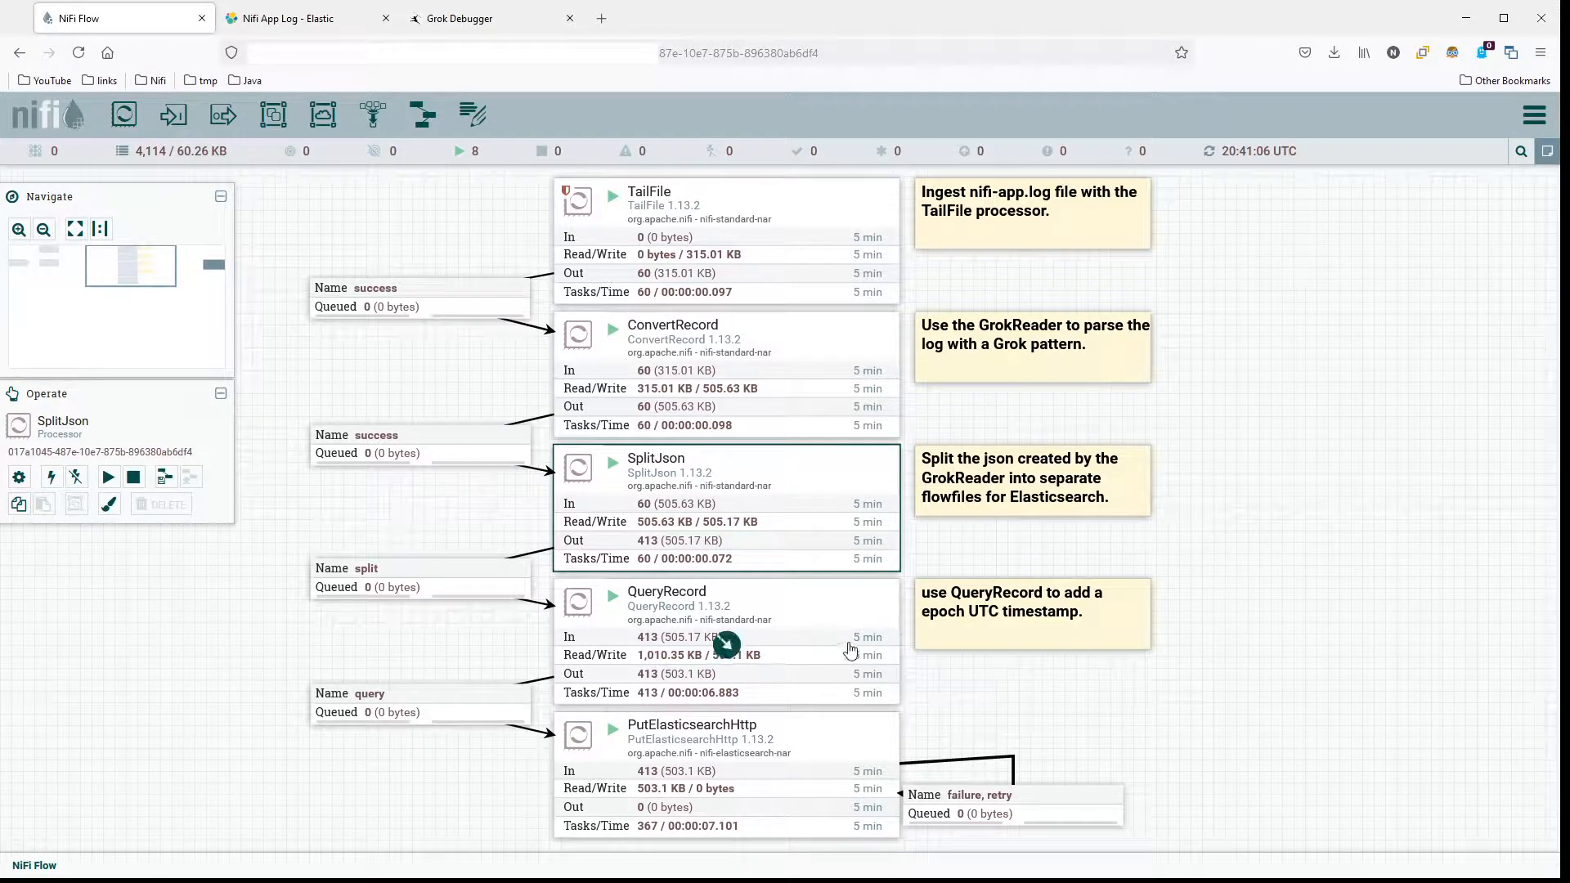
click(809, 750)
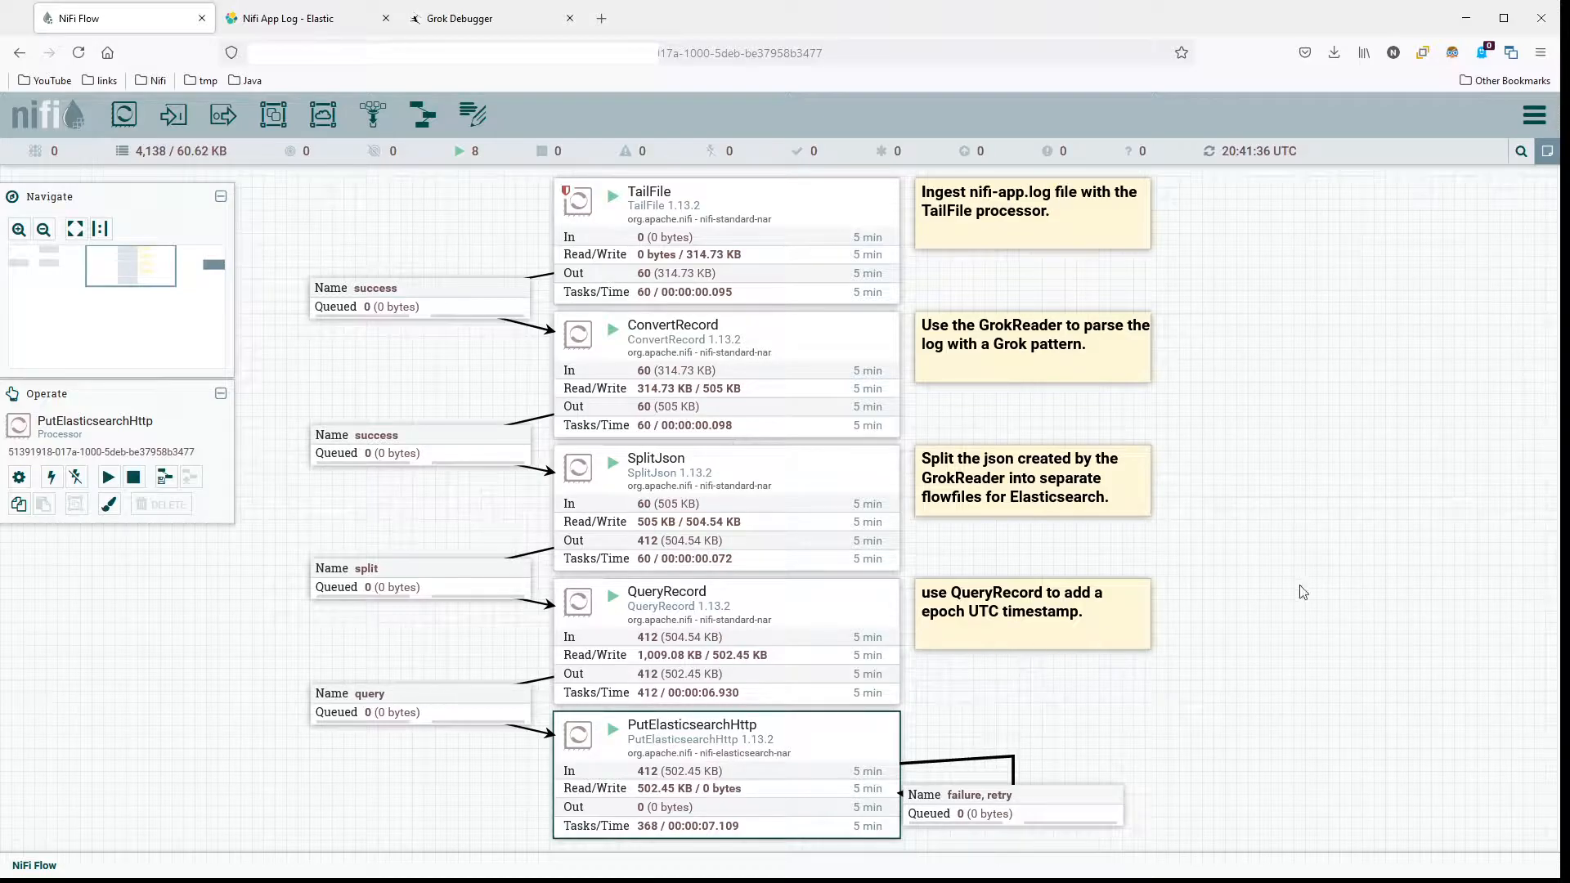
click(814, 654)
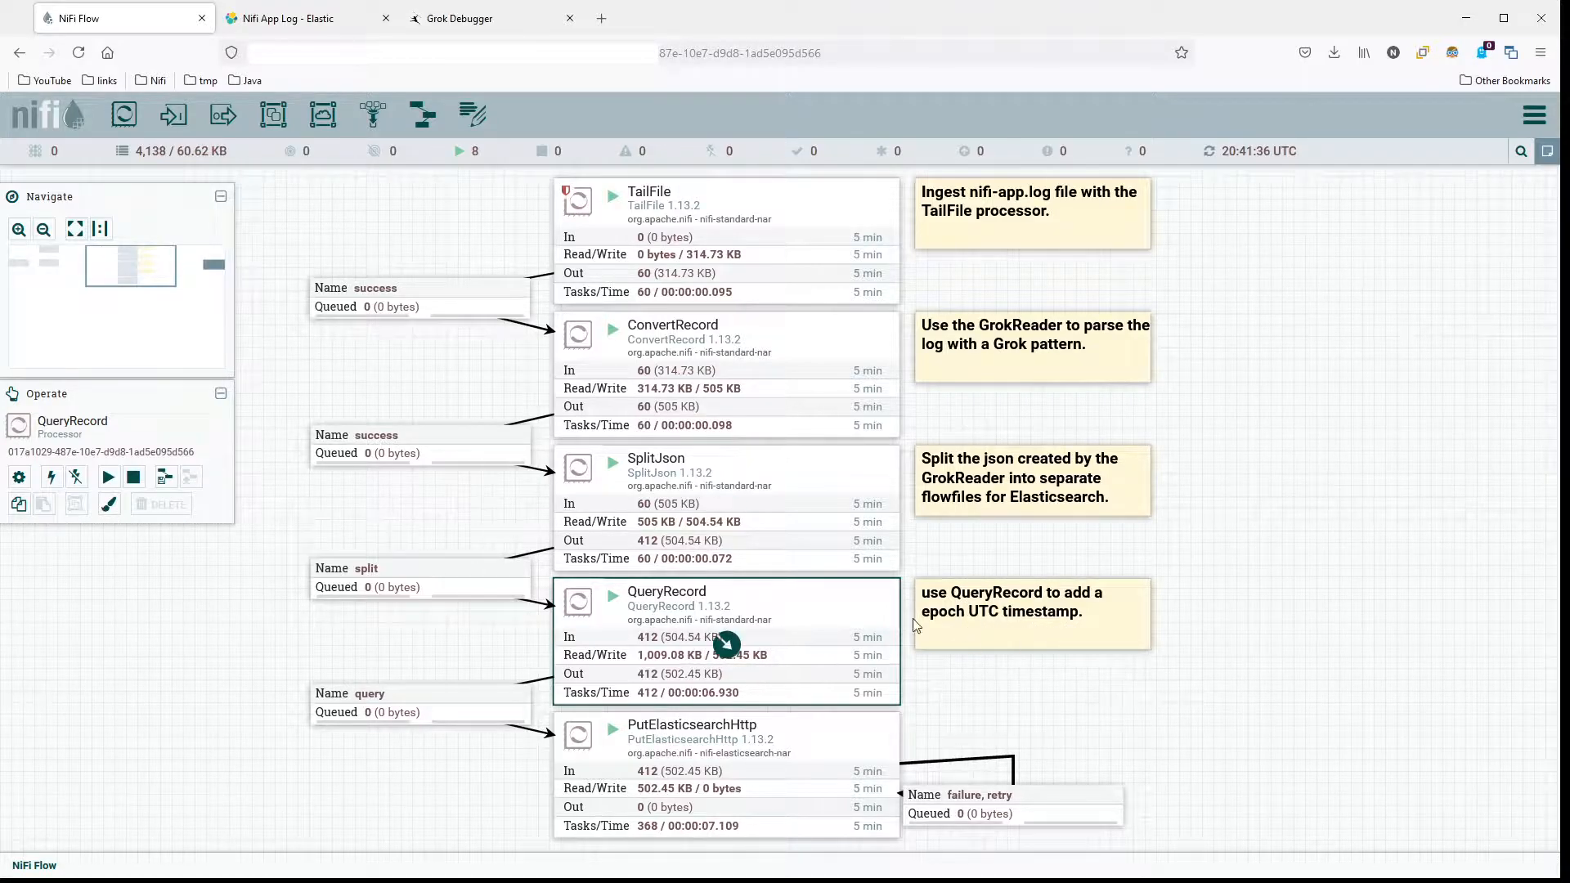
click(1190, 438)
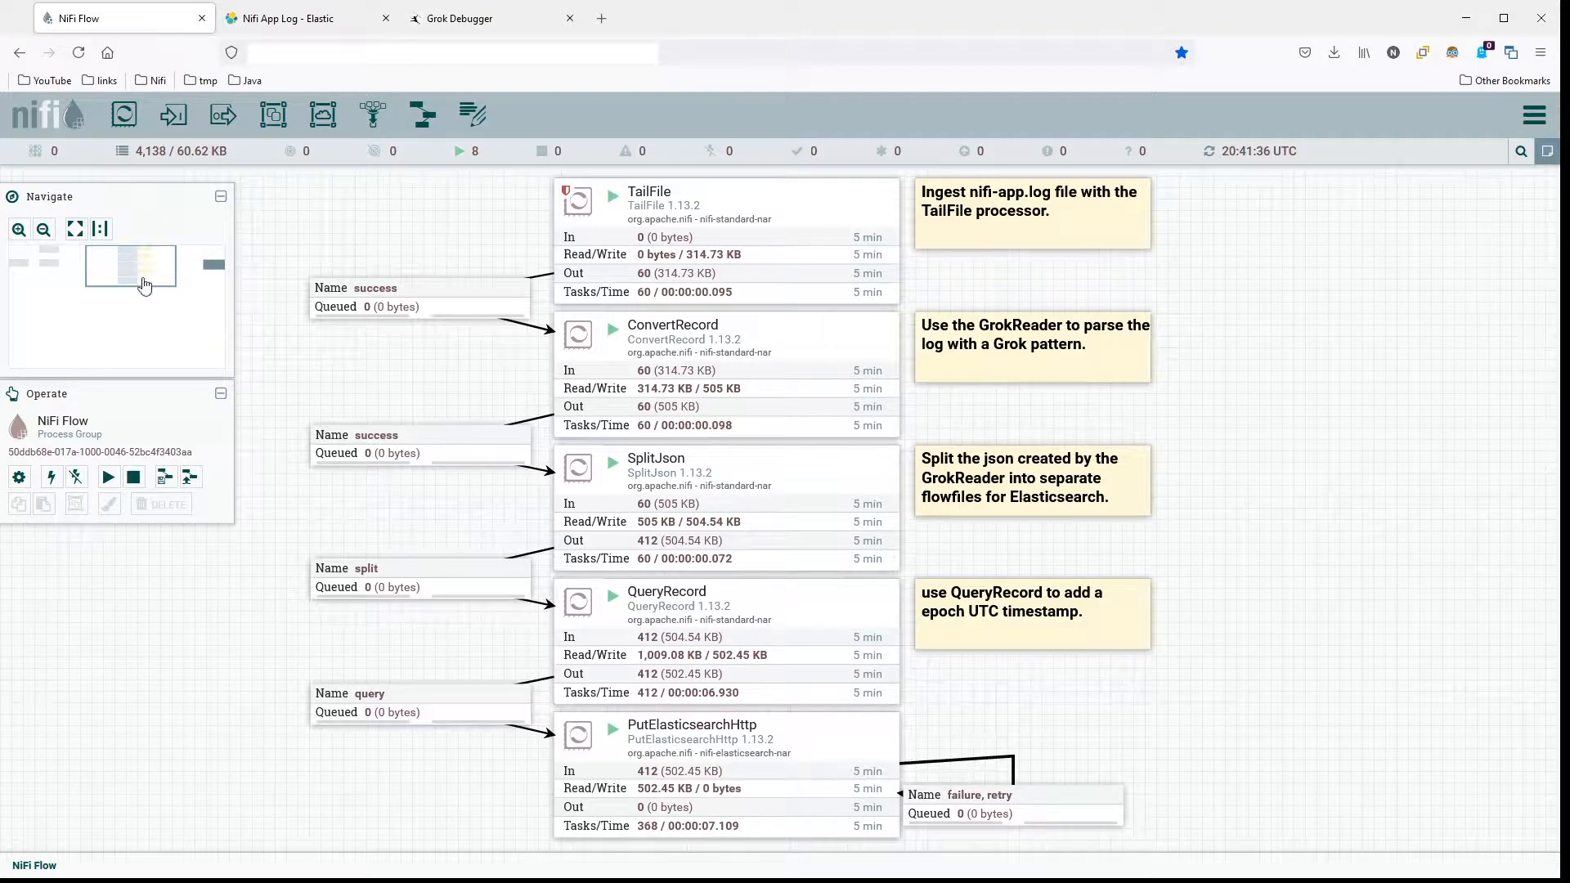
Step: Locate the Grok Flow process group on the canvas and enter it
drag(145, 286, 221, 276)
drag(1091, 348, 959, 265)
double_click(789, 352)
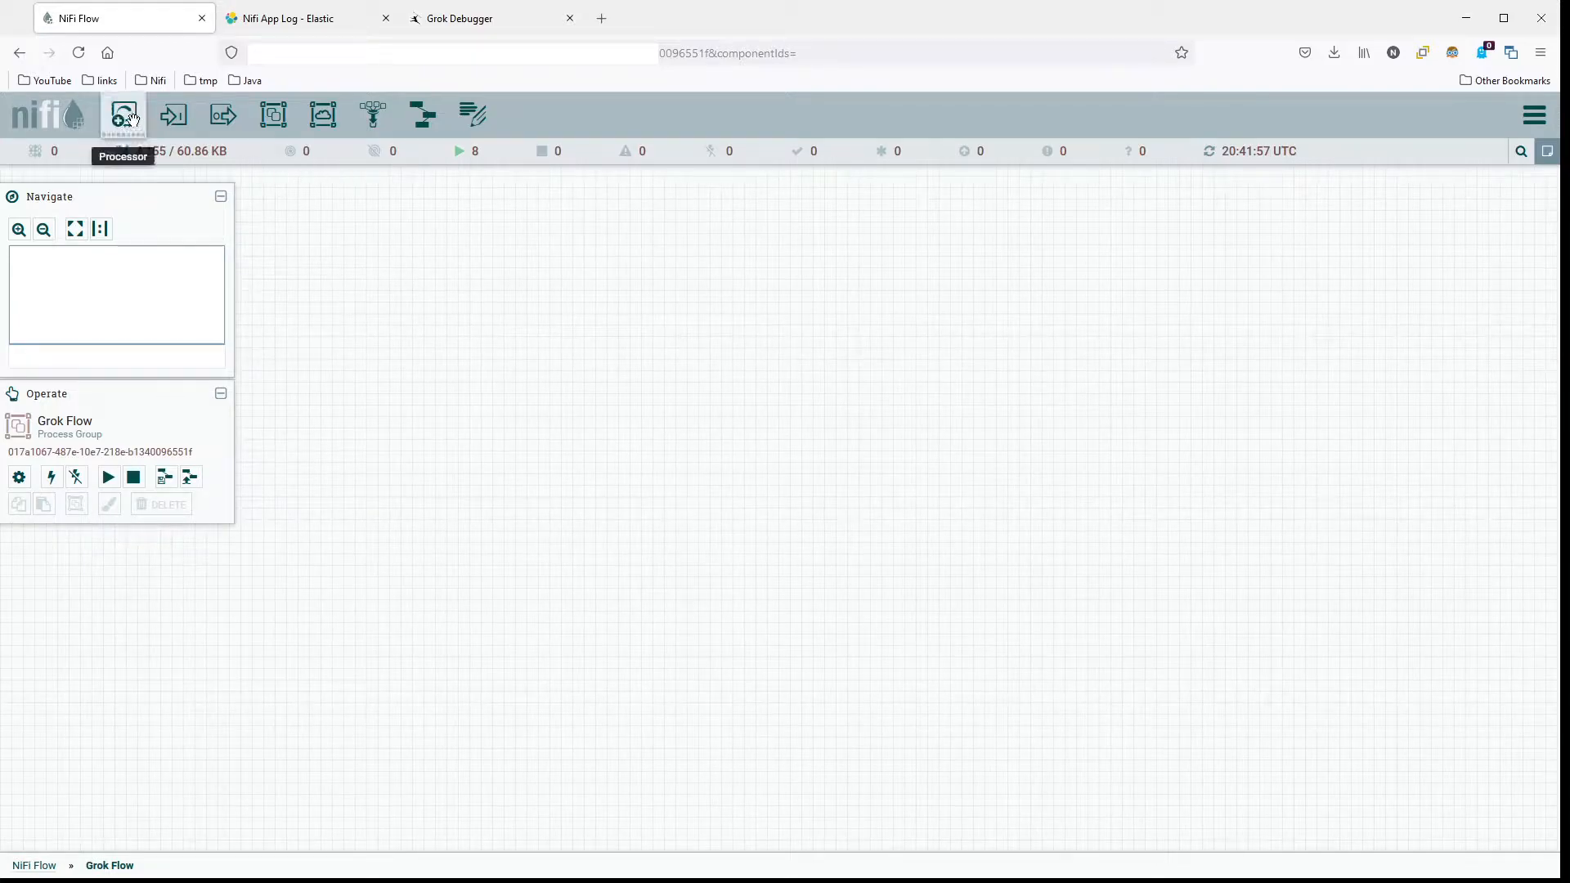
Step: Add a TailFile processor to Grok Flow and place it near the upper middle of the canvas
drag(131, 118, 686, 375)
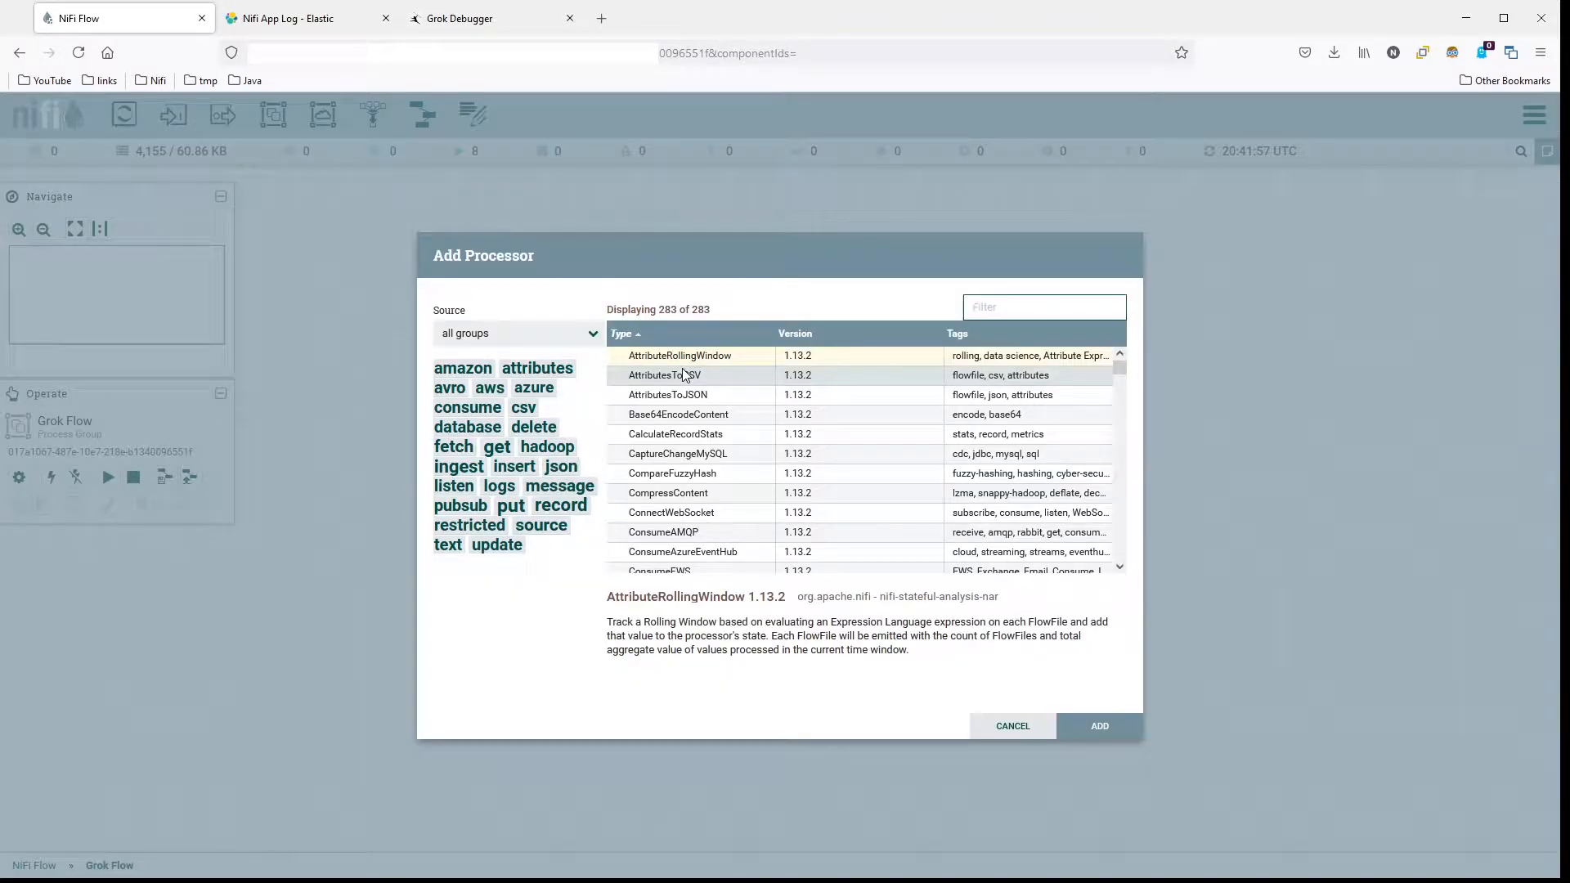
text(Tail)
key(Return)
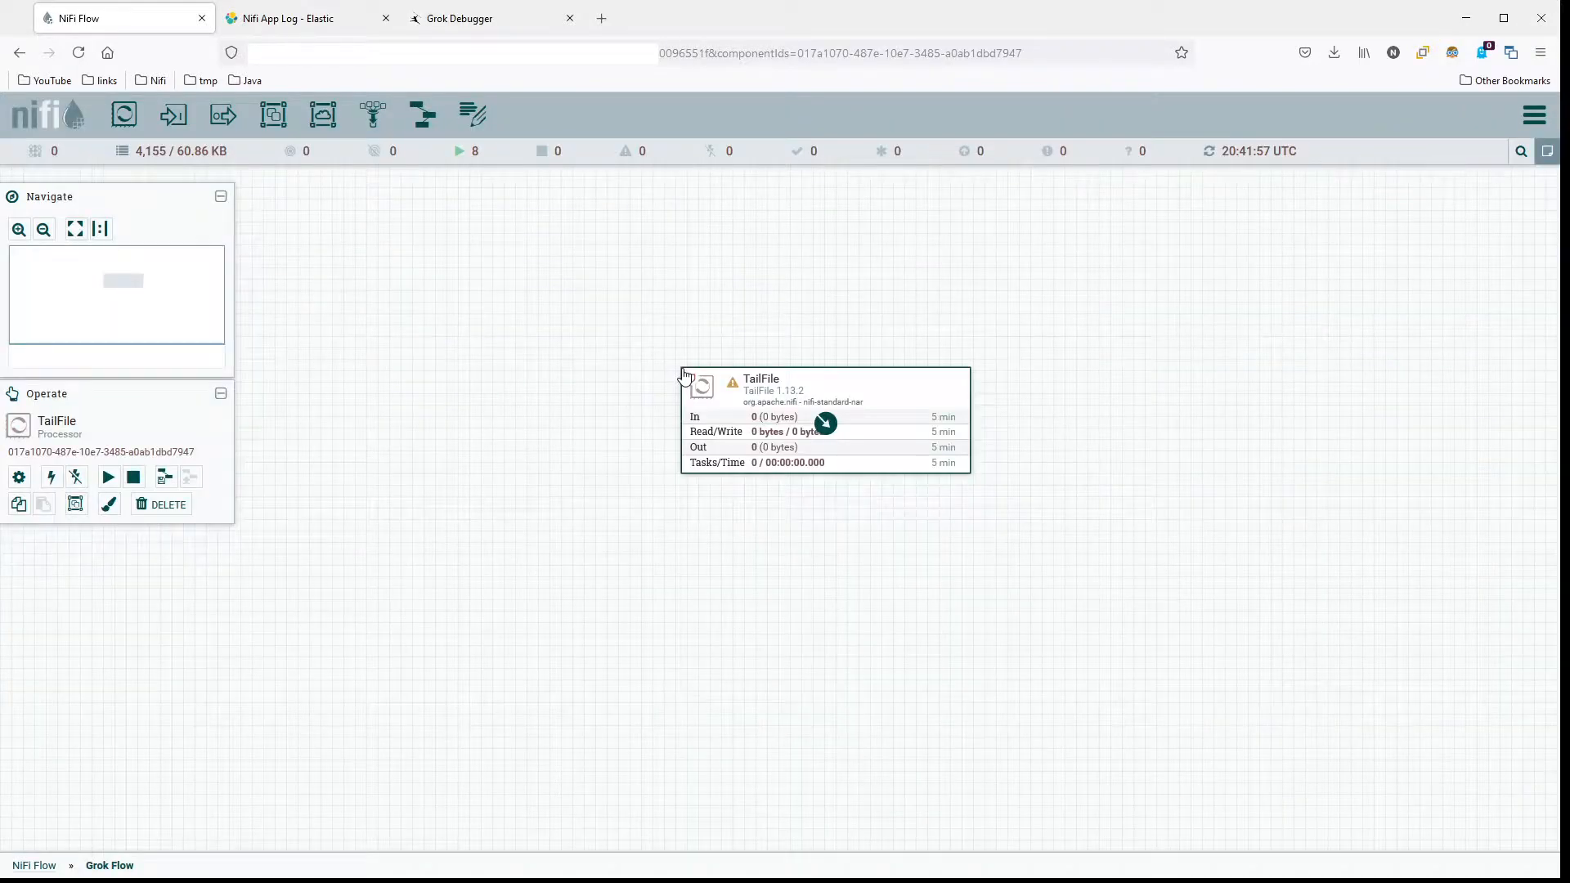
drag(888, 393, 873, 265)
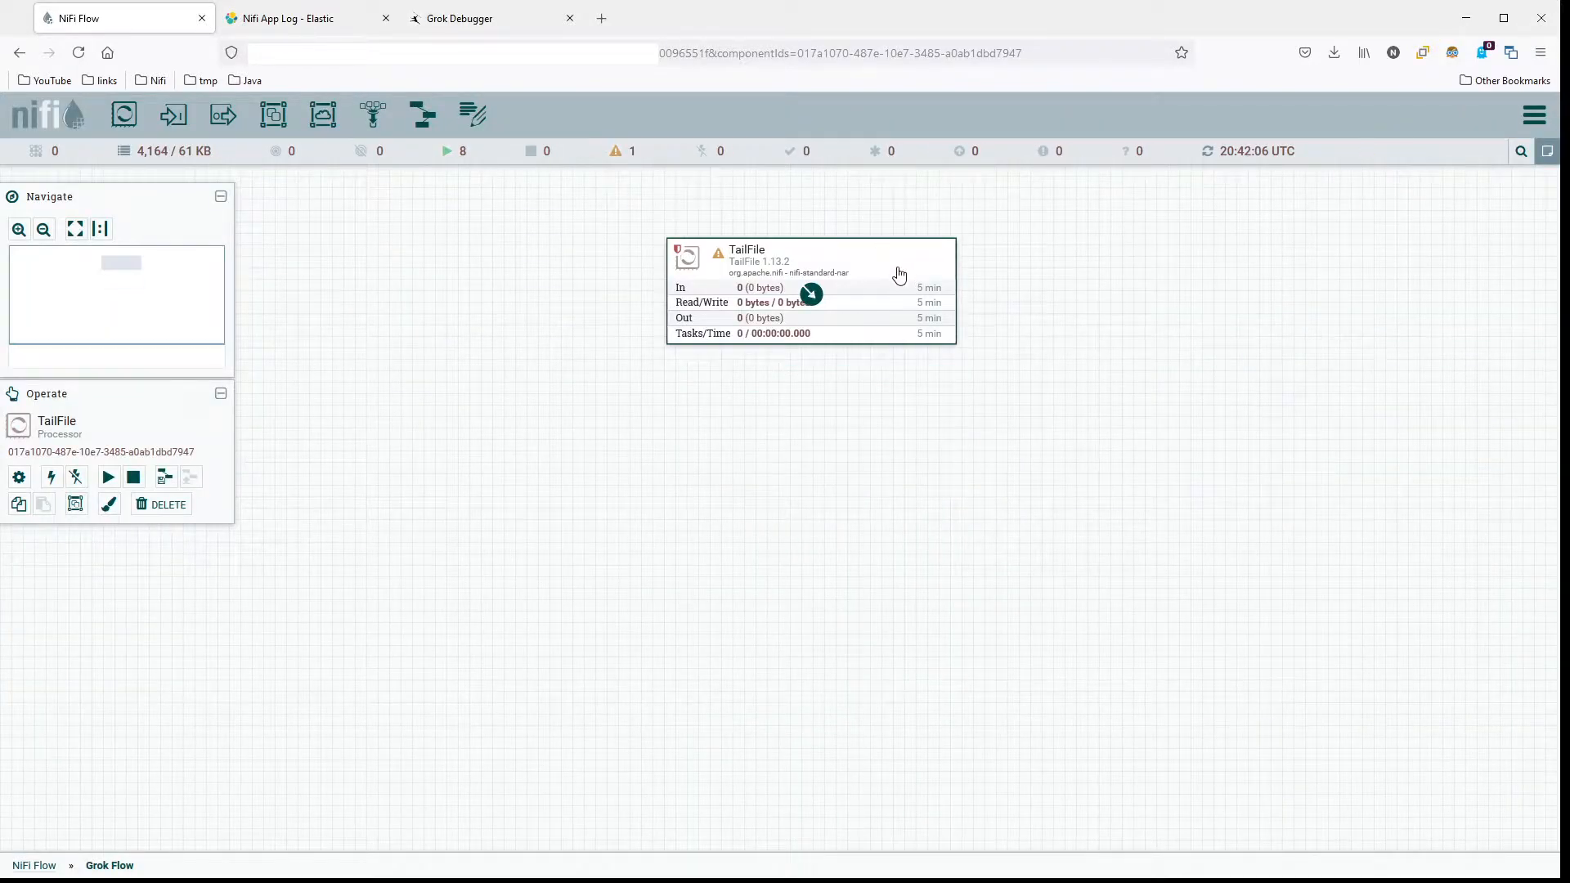
Step: Set the TailFile processor's run schedule to 5 sec
double_click(879, 265)
click(655, 357)
click(552, 356)
drag(652, 456, 632, 454)
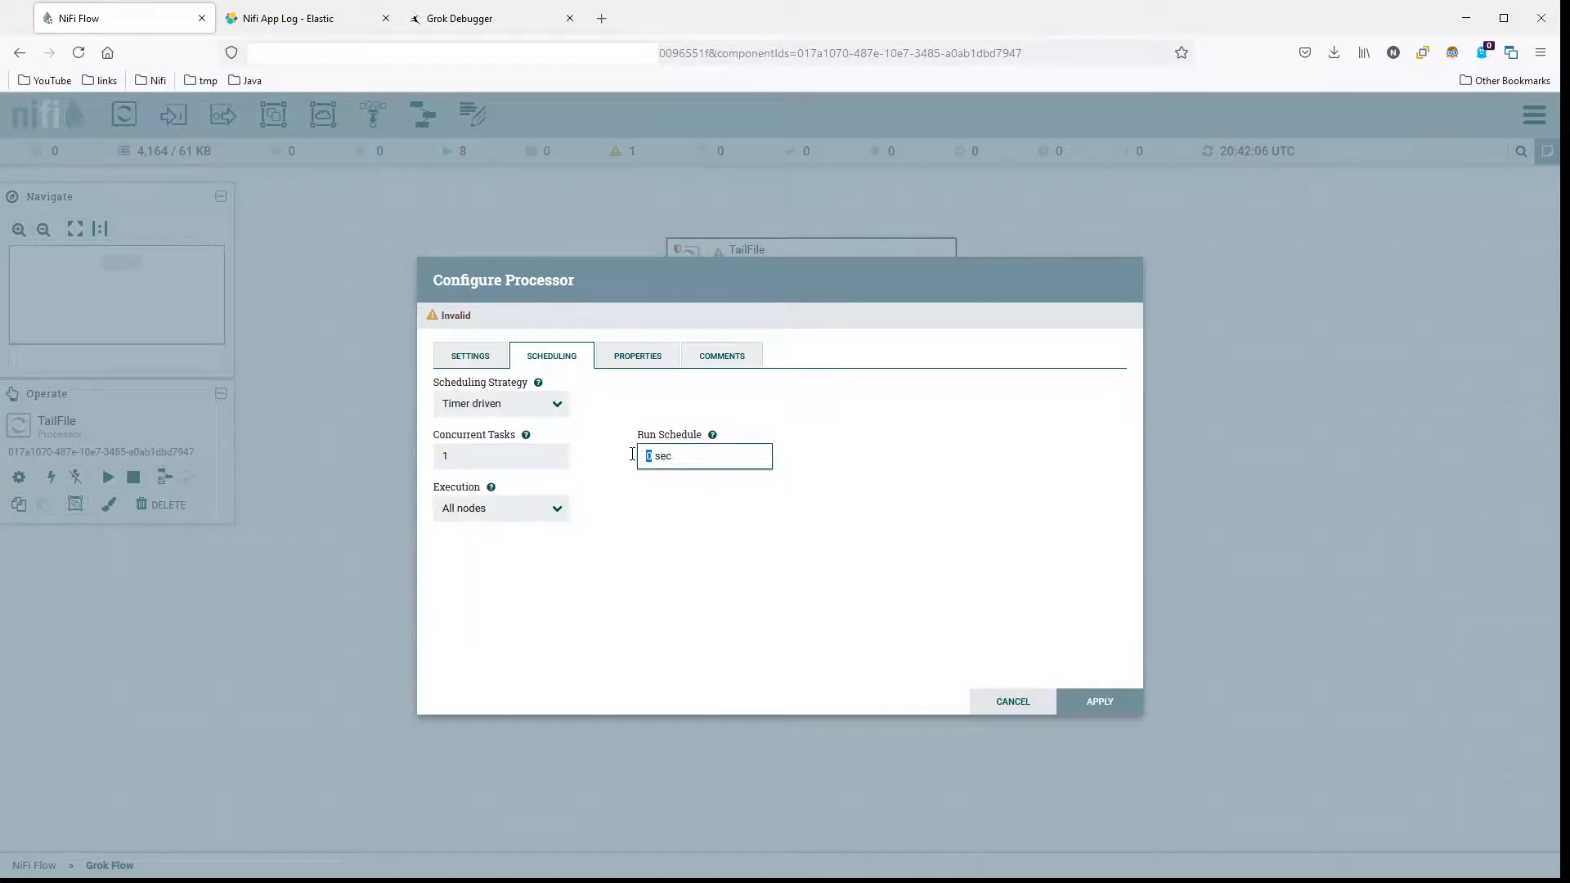
text(5)
click(722, 540)
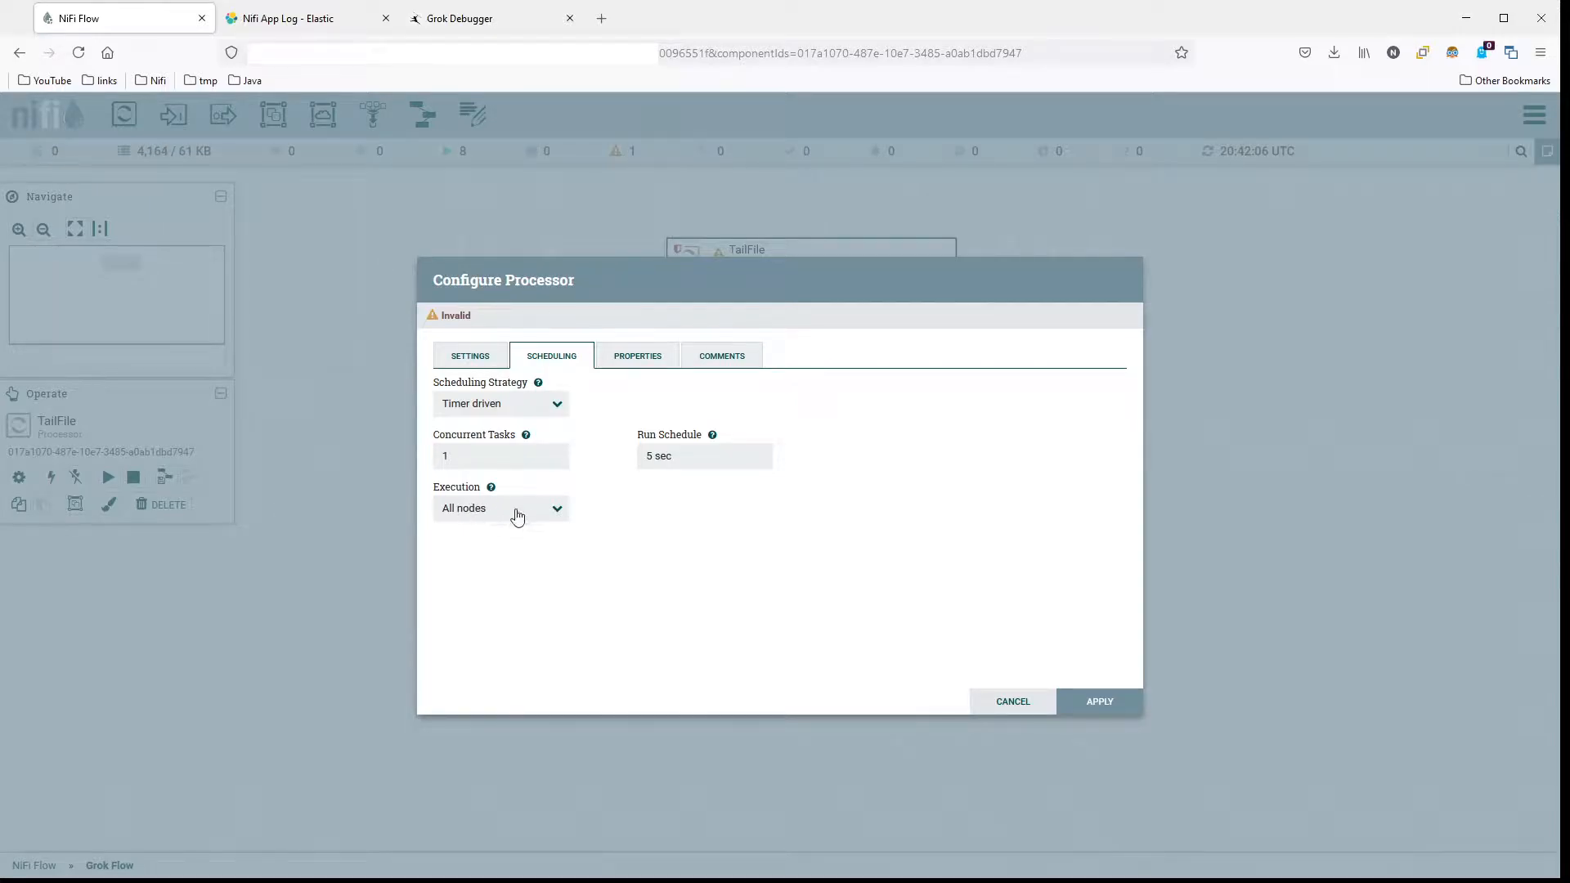
Step: Set TailFile's File(s) to Tail property to /opt/nifi/nifi-current/logs/nifi-app.log and apply the configuration
click(470, 353)
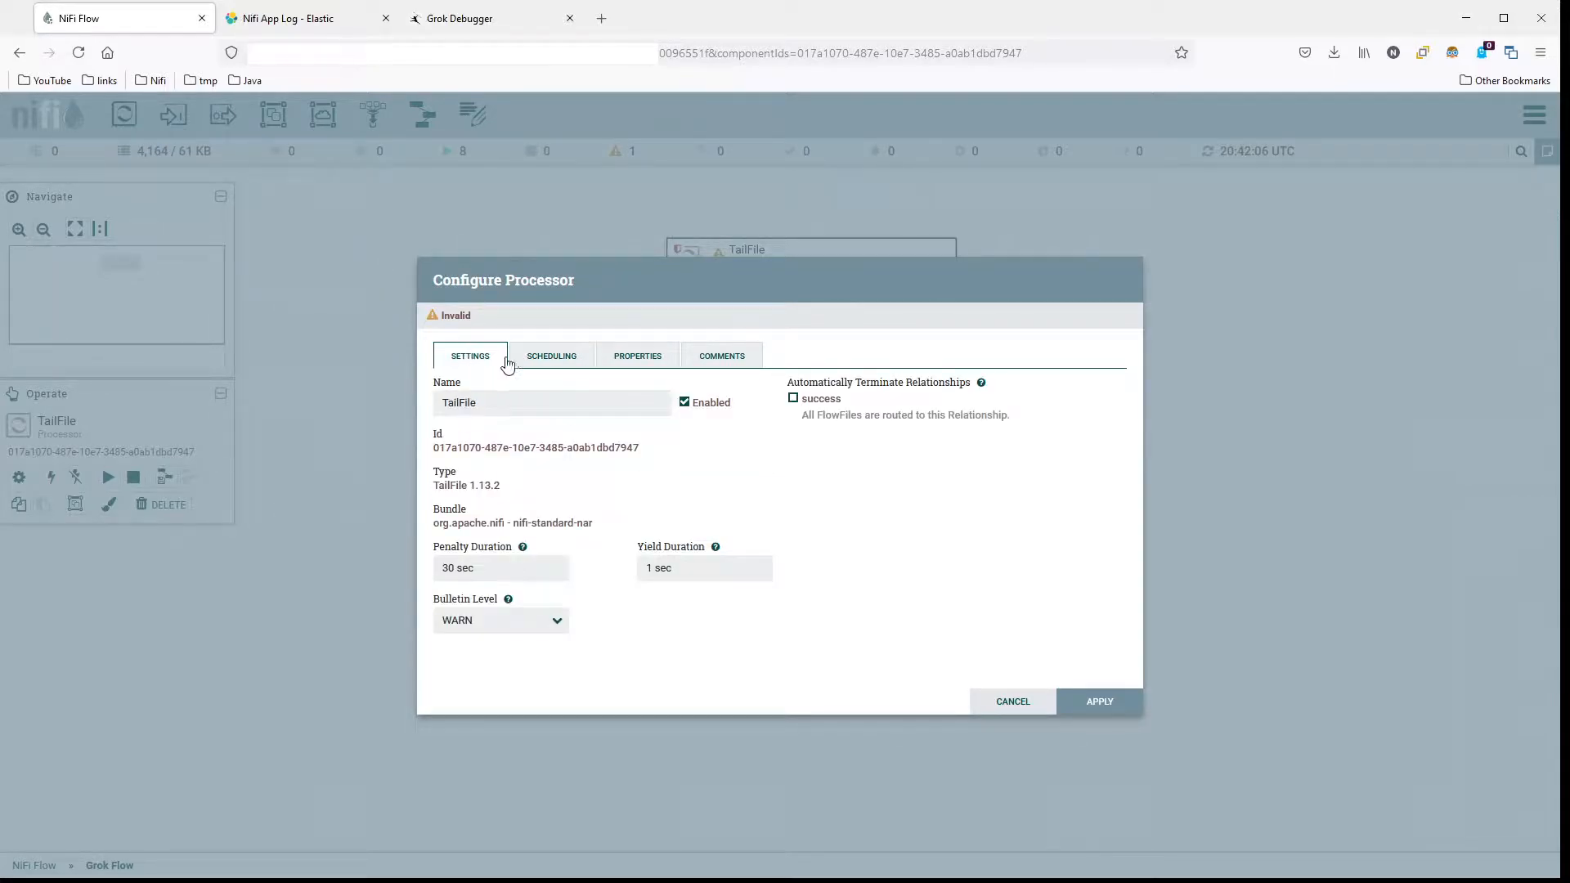
click(550, 357)
click(642, 358)
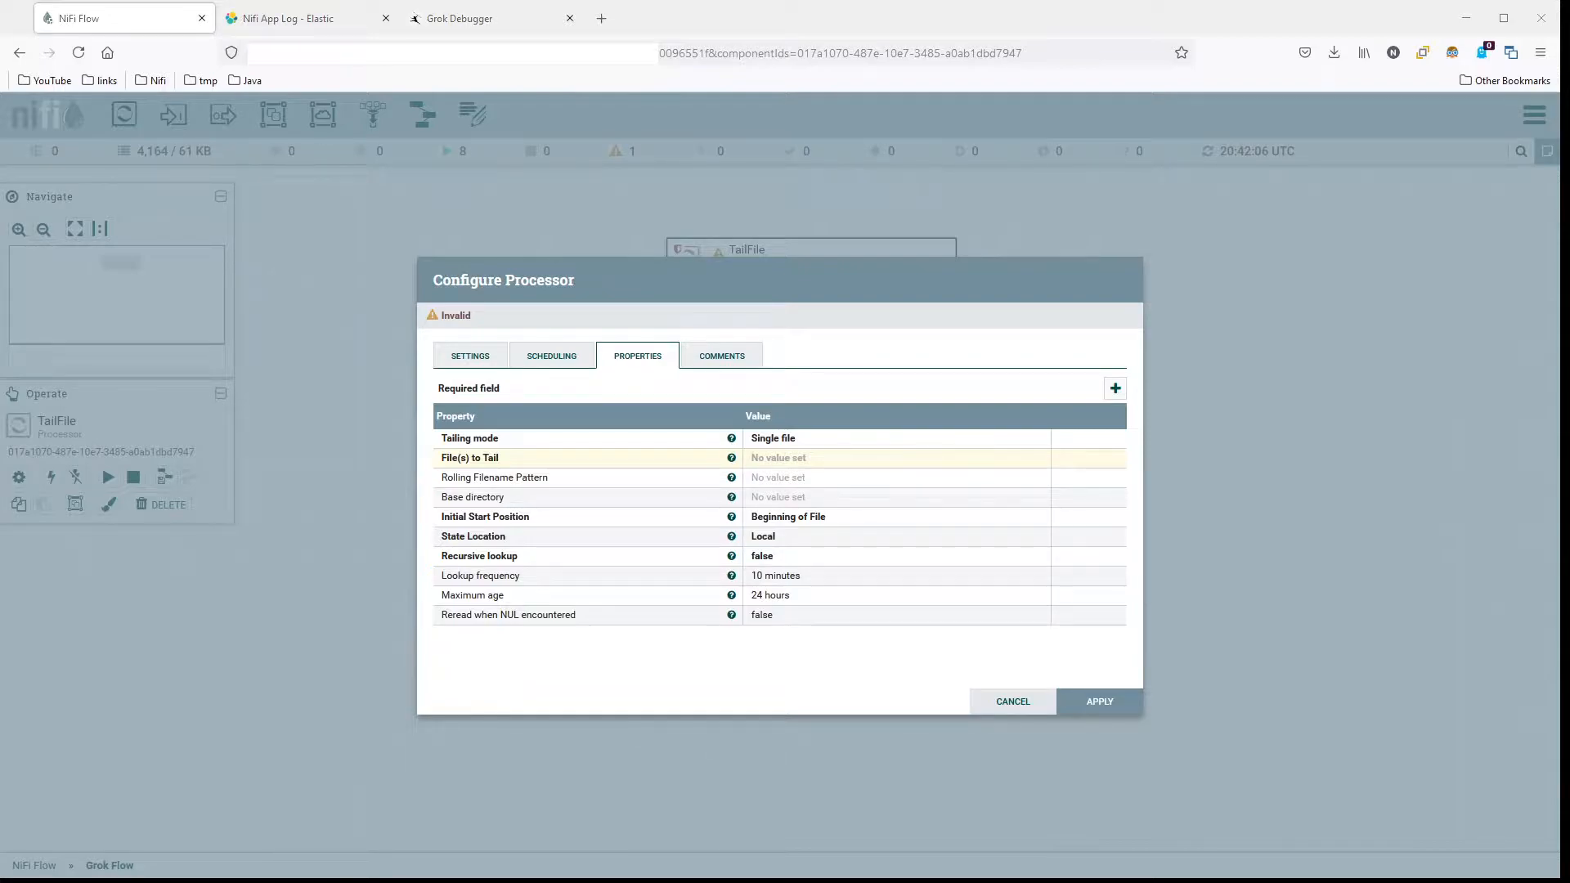
click(845, 459)
text(/opt/nifi/nifi-current/logs/nifi-app.log)
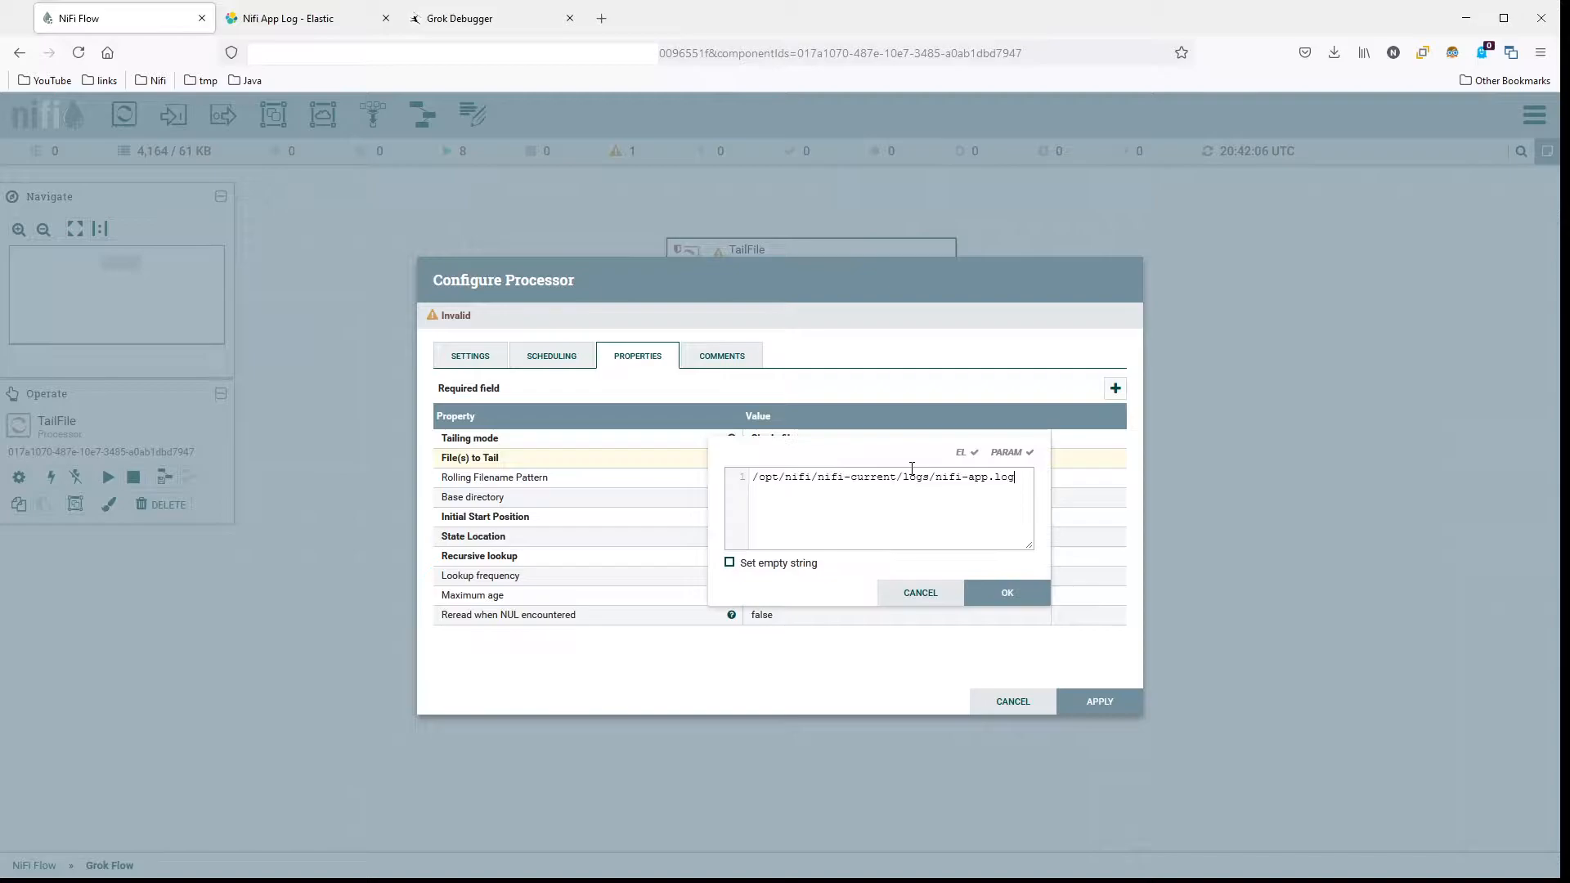
click(1000, 596)
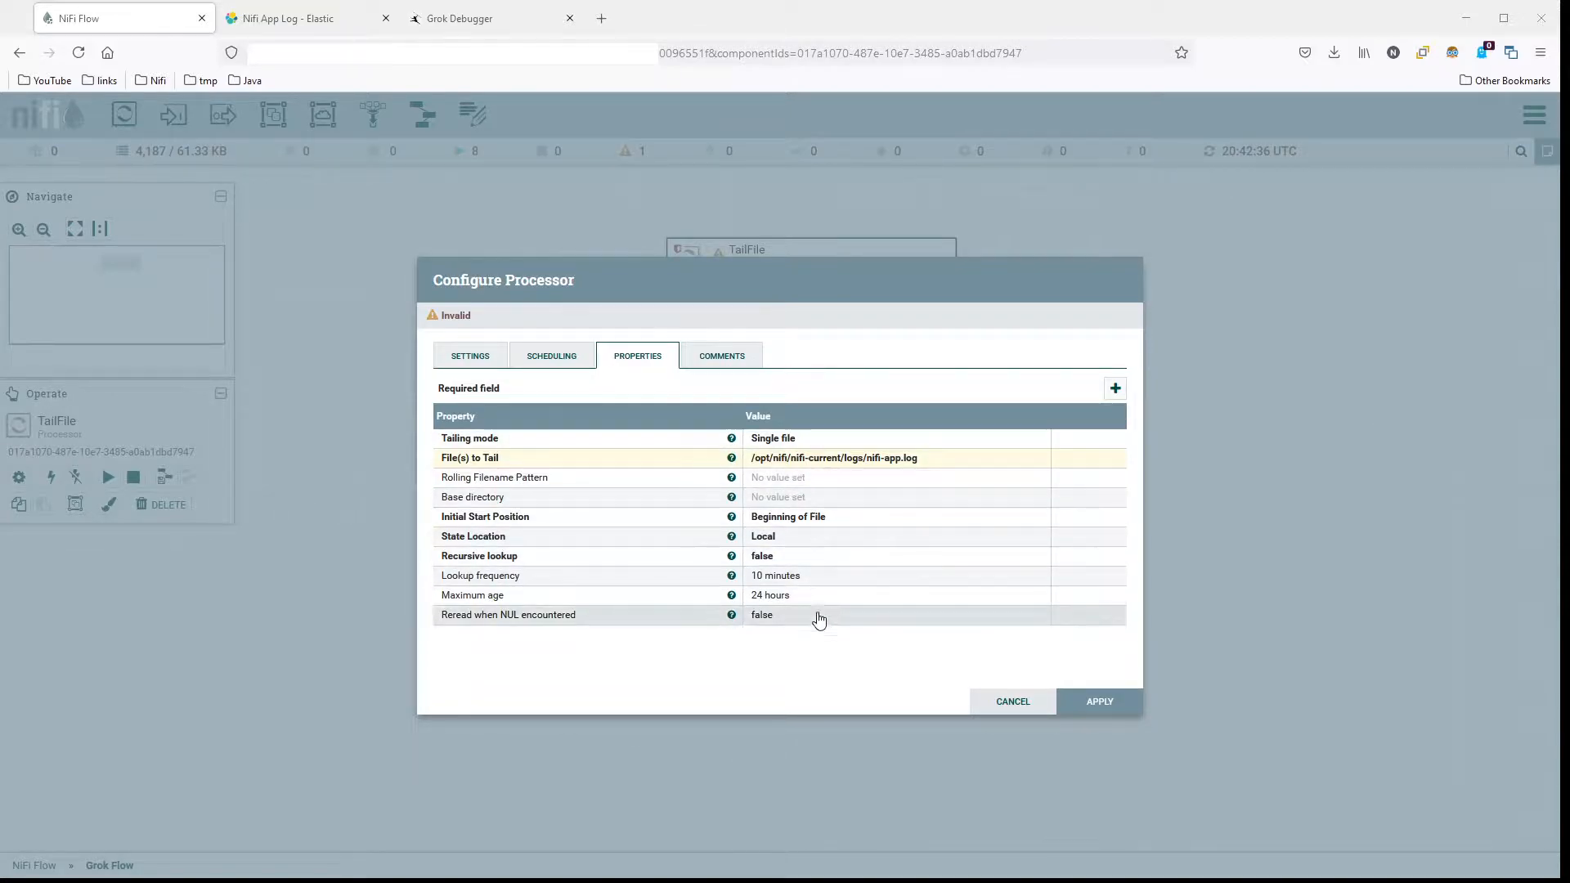
click(1100, 703)
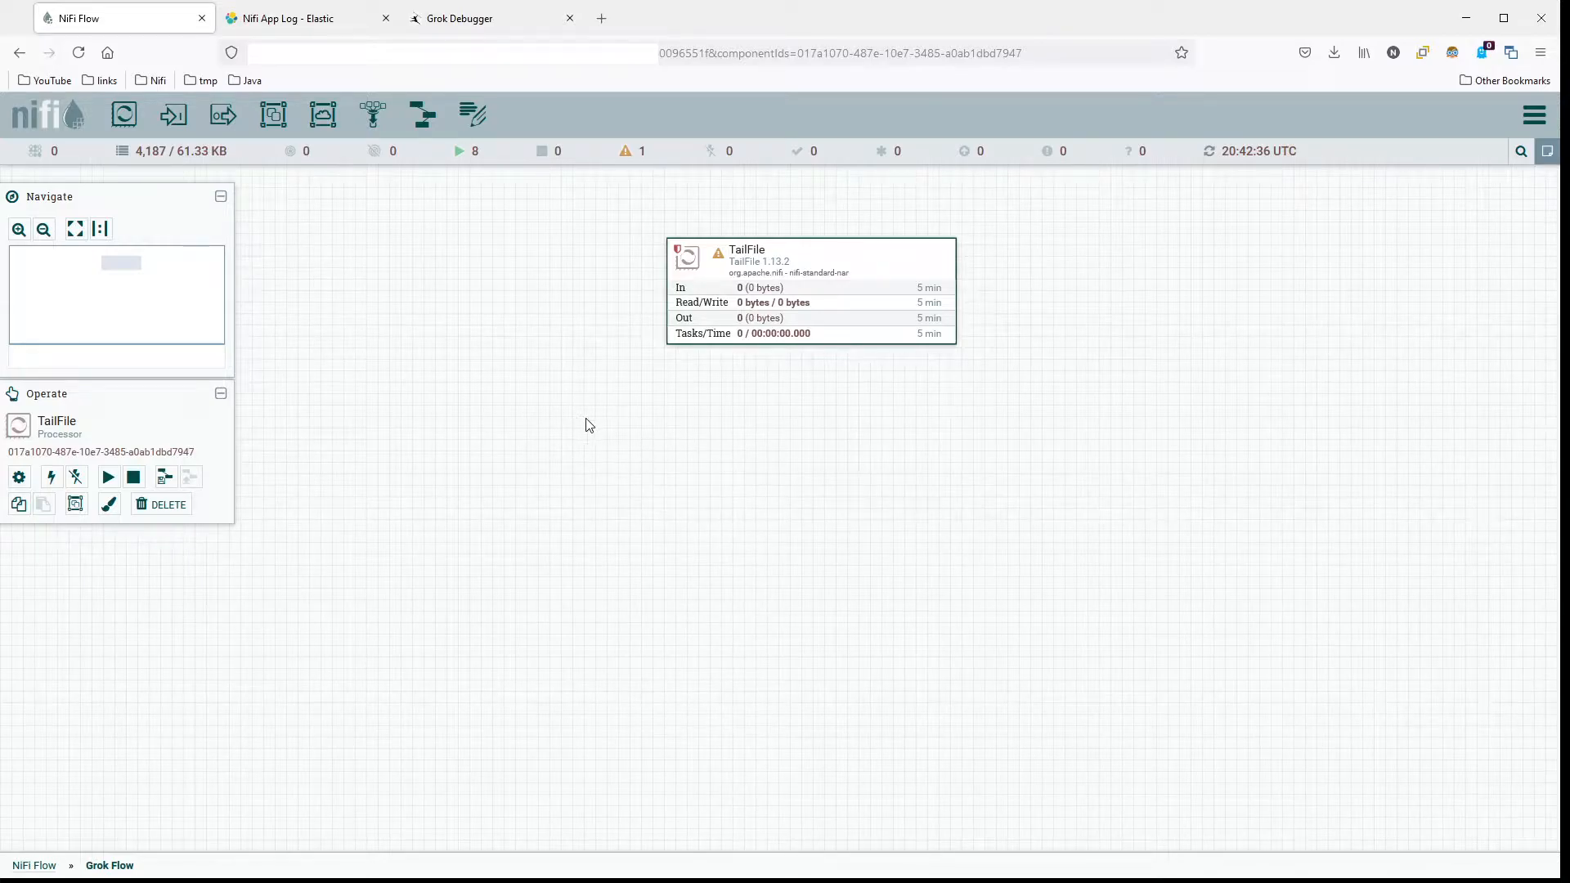
Step: Add a ConvertRecord processor and position it below TailFile
drag(123, 114, 797, 573)
text(convert)
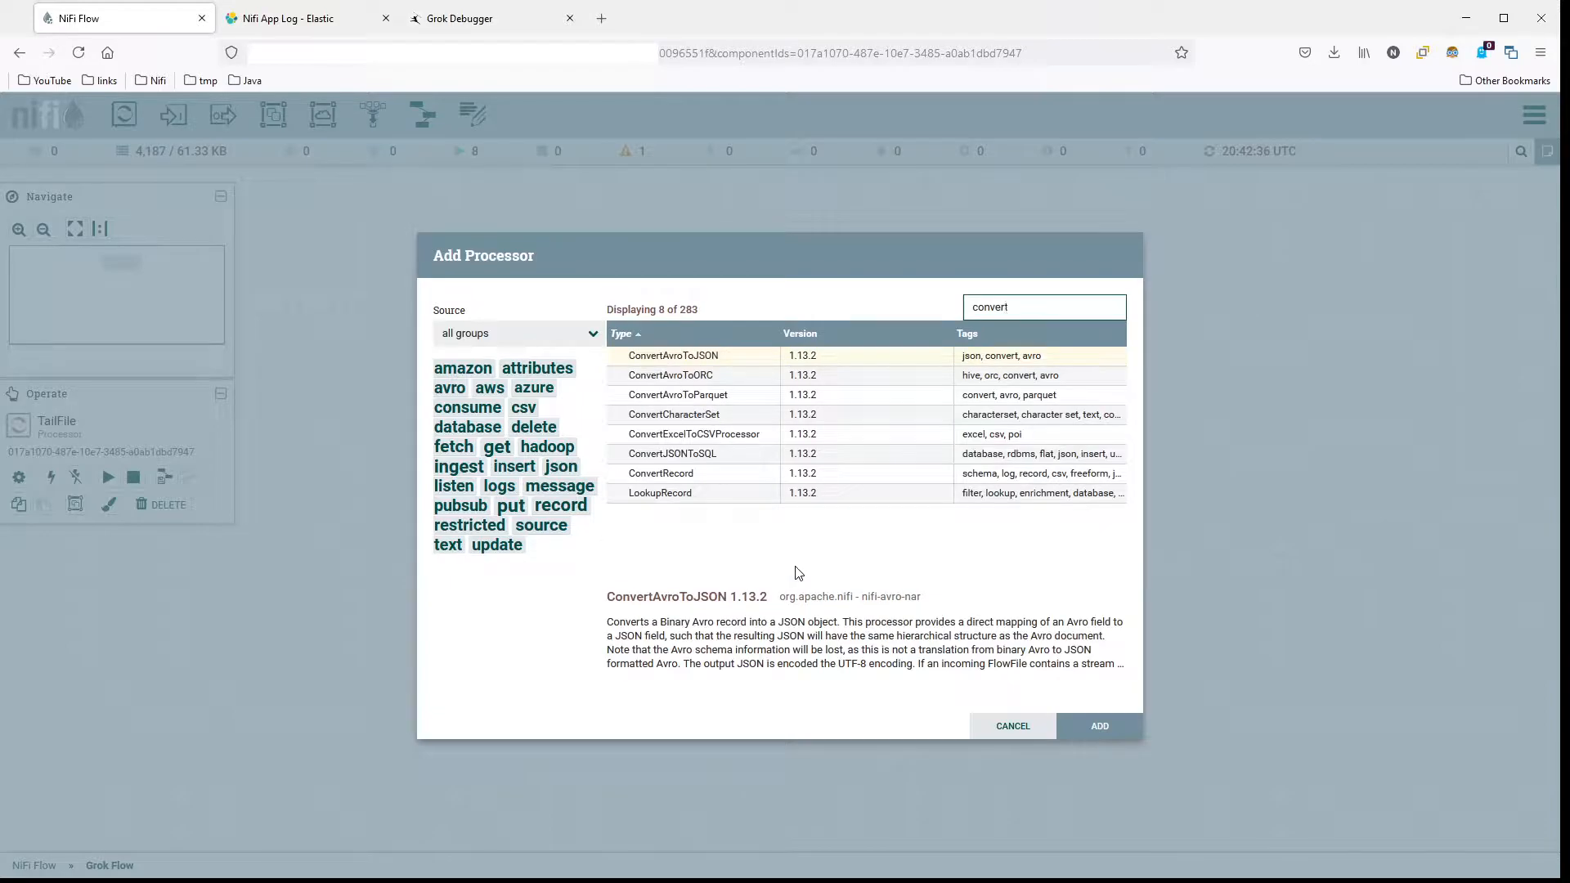
double_click(685, 474)
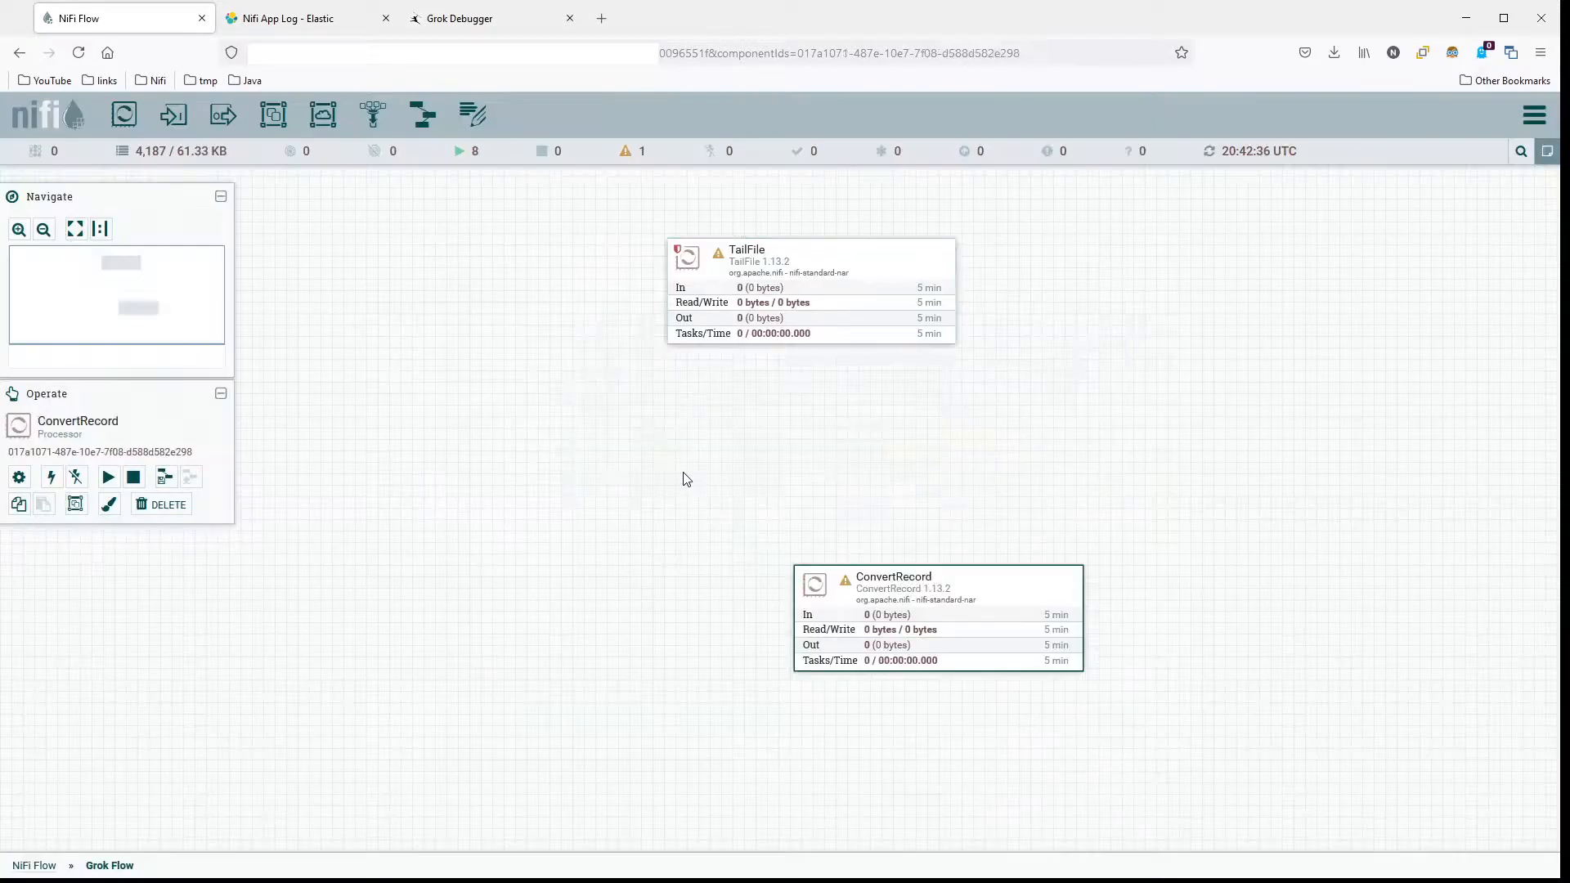
drag(994, 582, 875, 464)
Step: Connect TailFile to ConvertRecord for the success relationship, and arrange the connection label beside the two closely stacked processors
drag(809, 295, 822, 503)
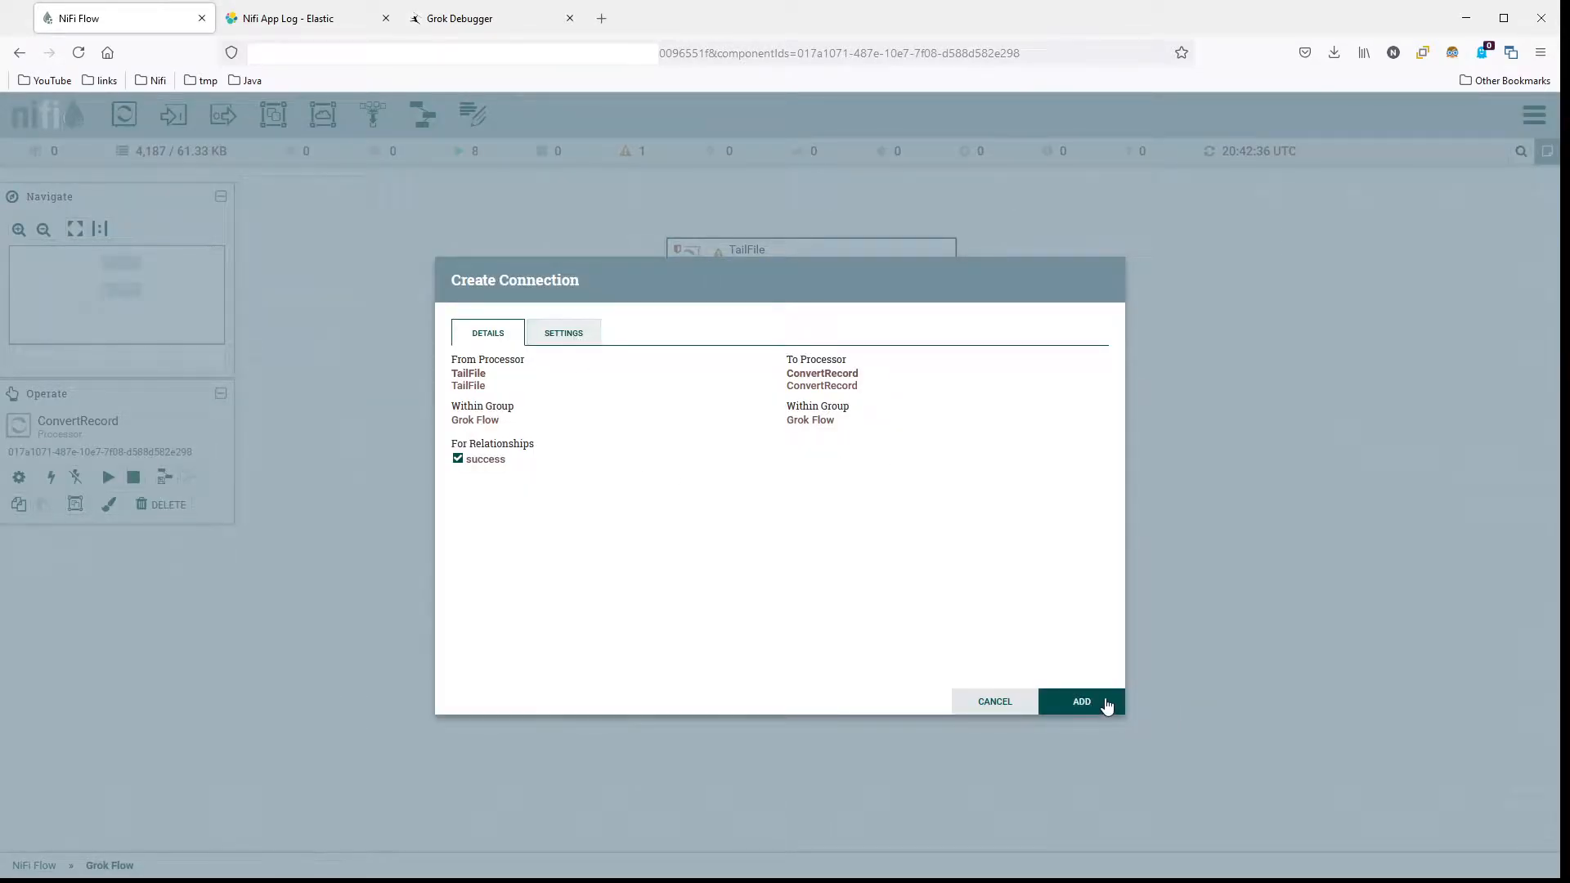
click(1092, 702)
drag(811, 367, 524, 322)
drag(860, 451, 858, 361)
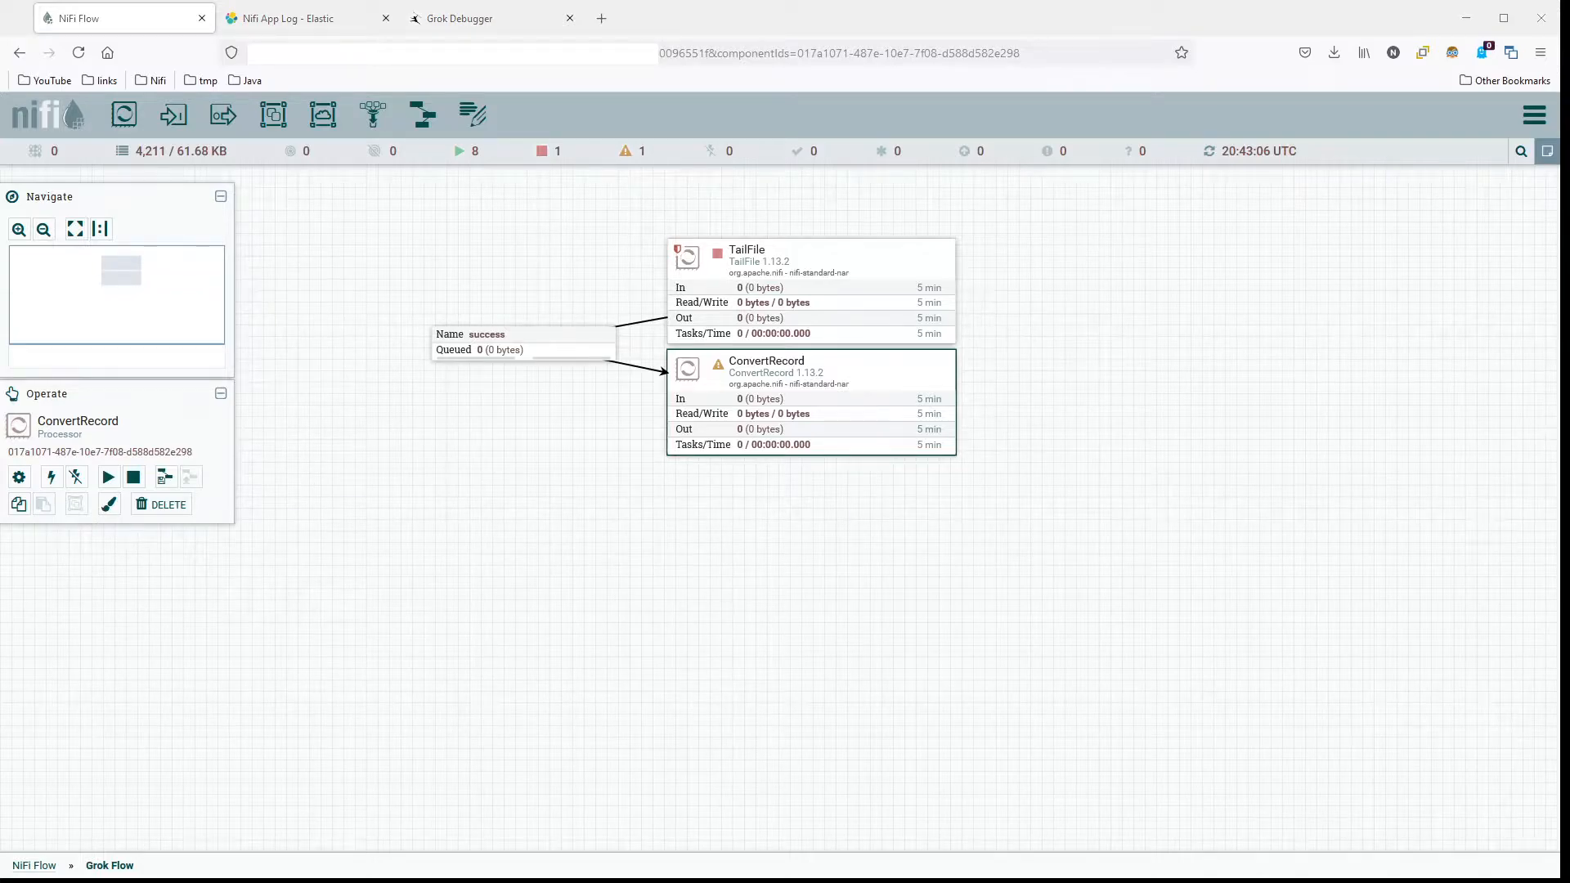
Step: Create a GrokReader 1.13.2 controller service named "GrokReader new" as ConvertRecord's Record Reader
double_click(862, 389)
click(483, 357)
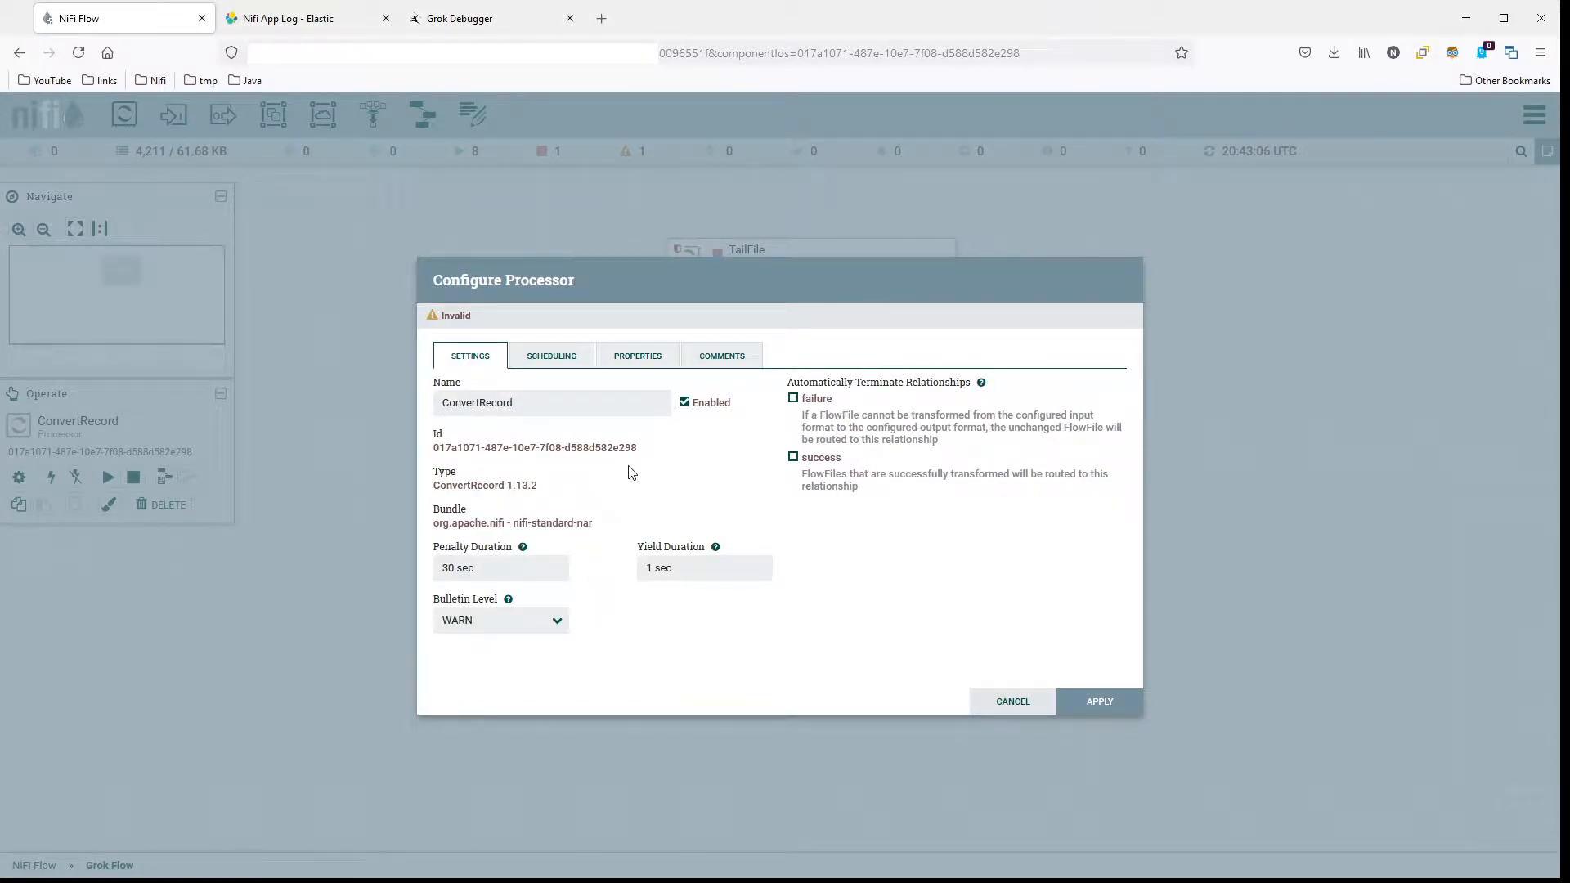
click(552, 355)
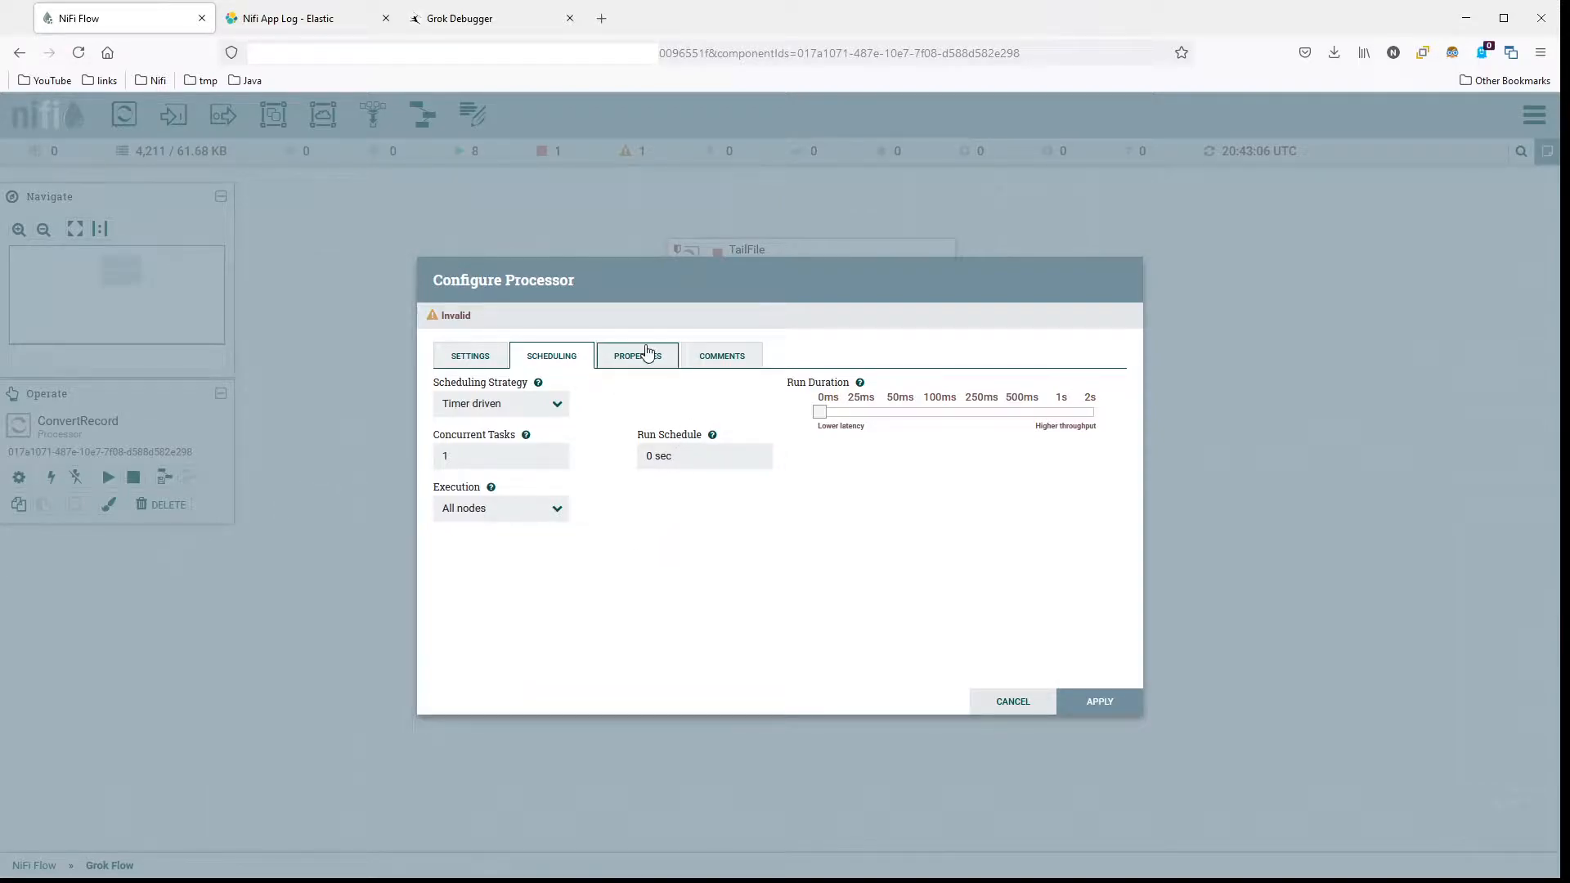
drag(651, 457, 638, 455)
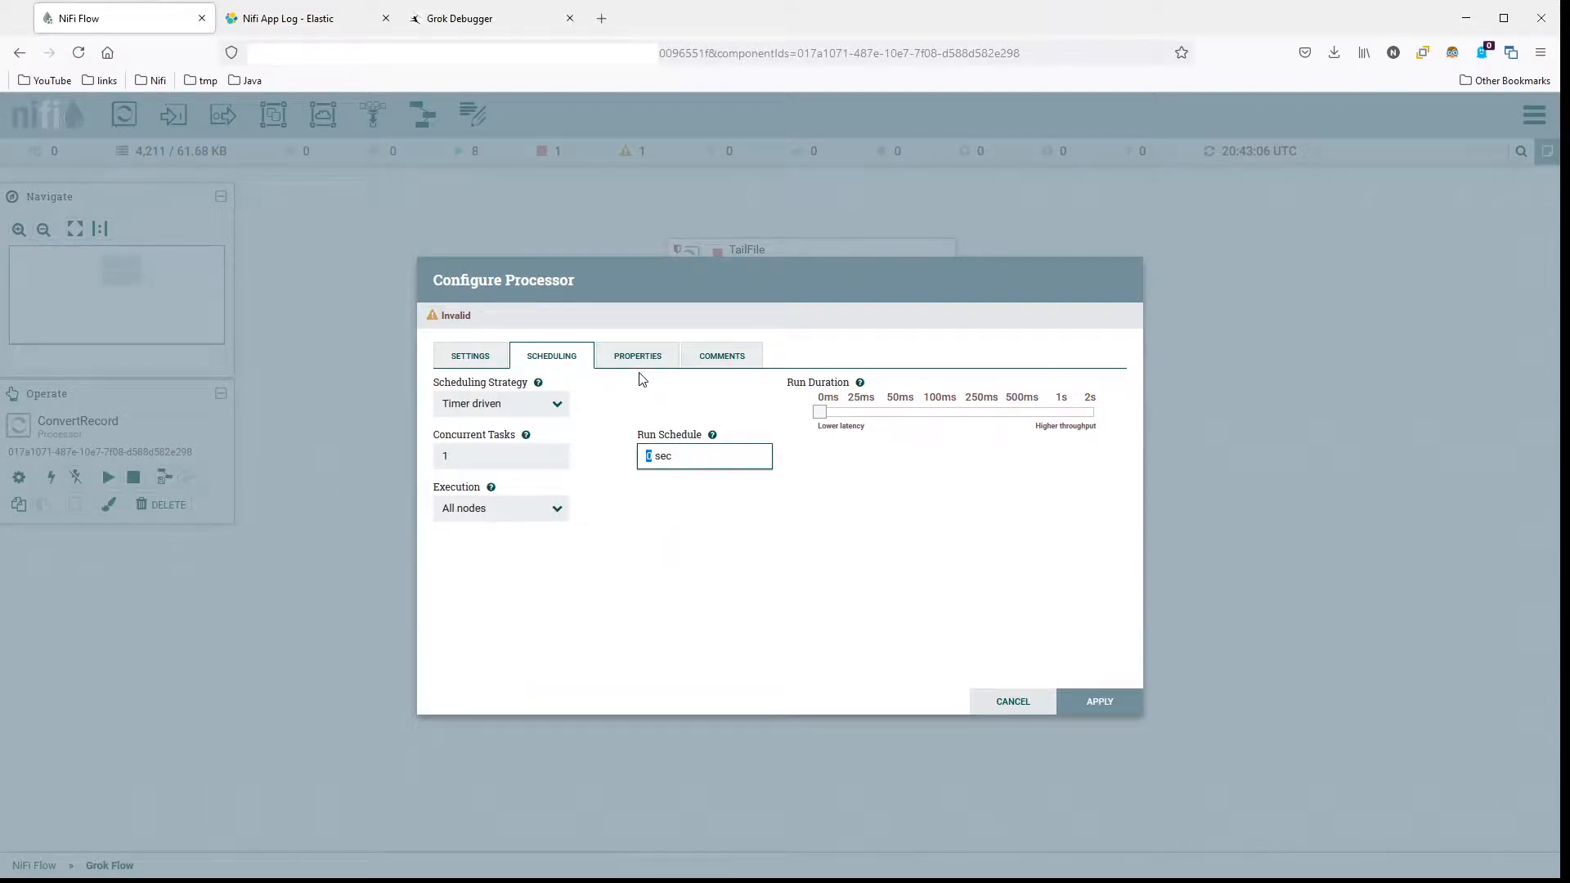
click(639, 358)
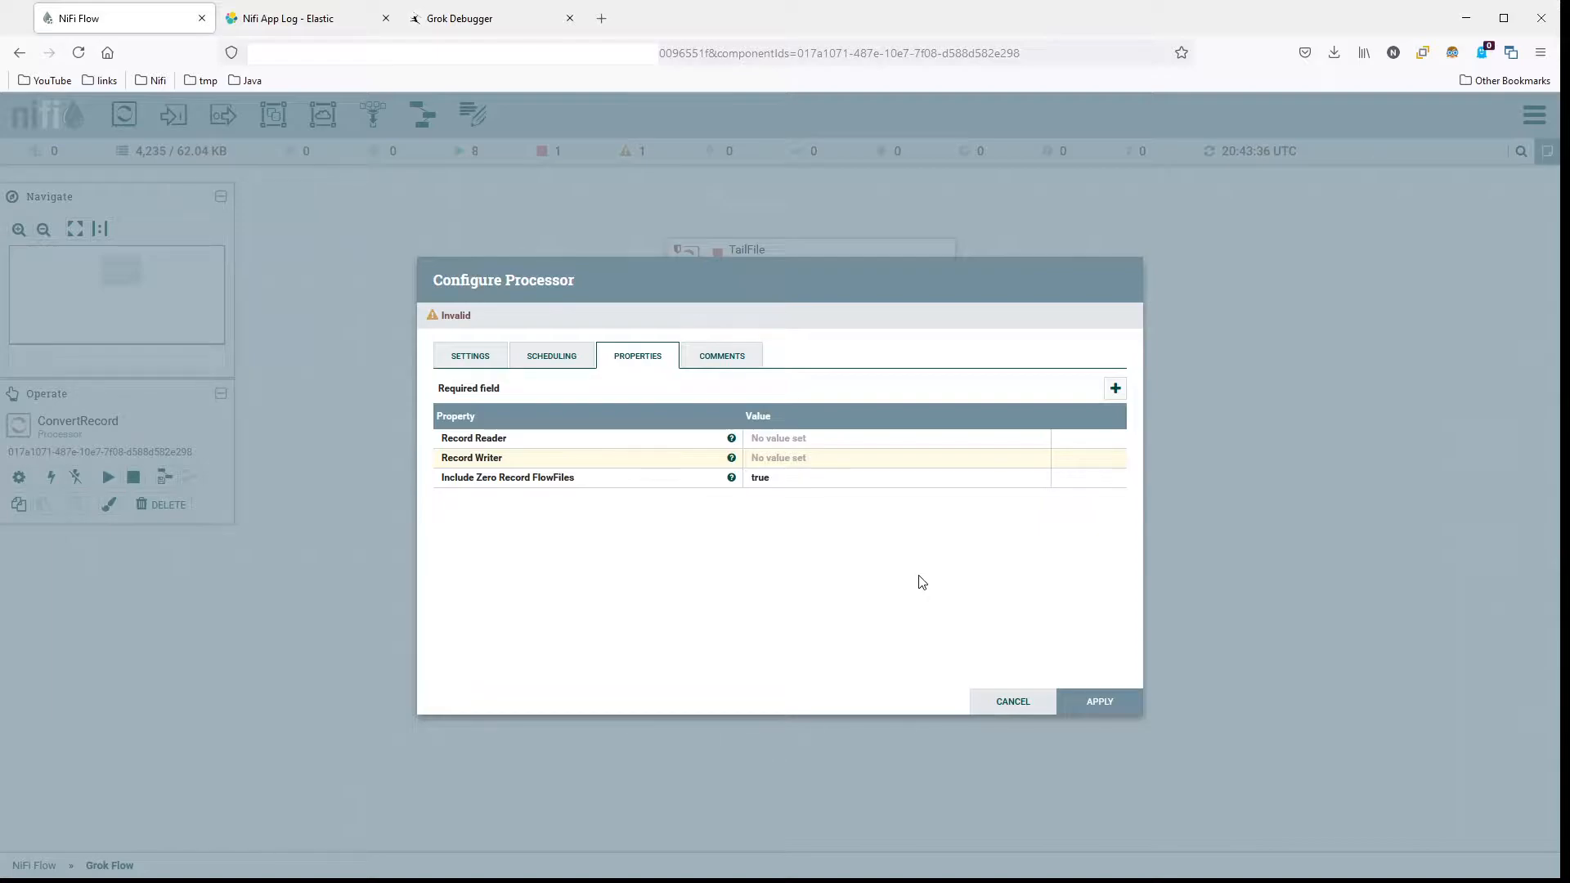
click(789, 439)
click(857, 440)
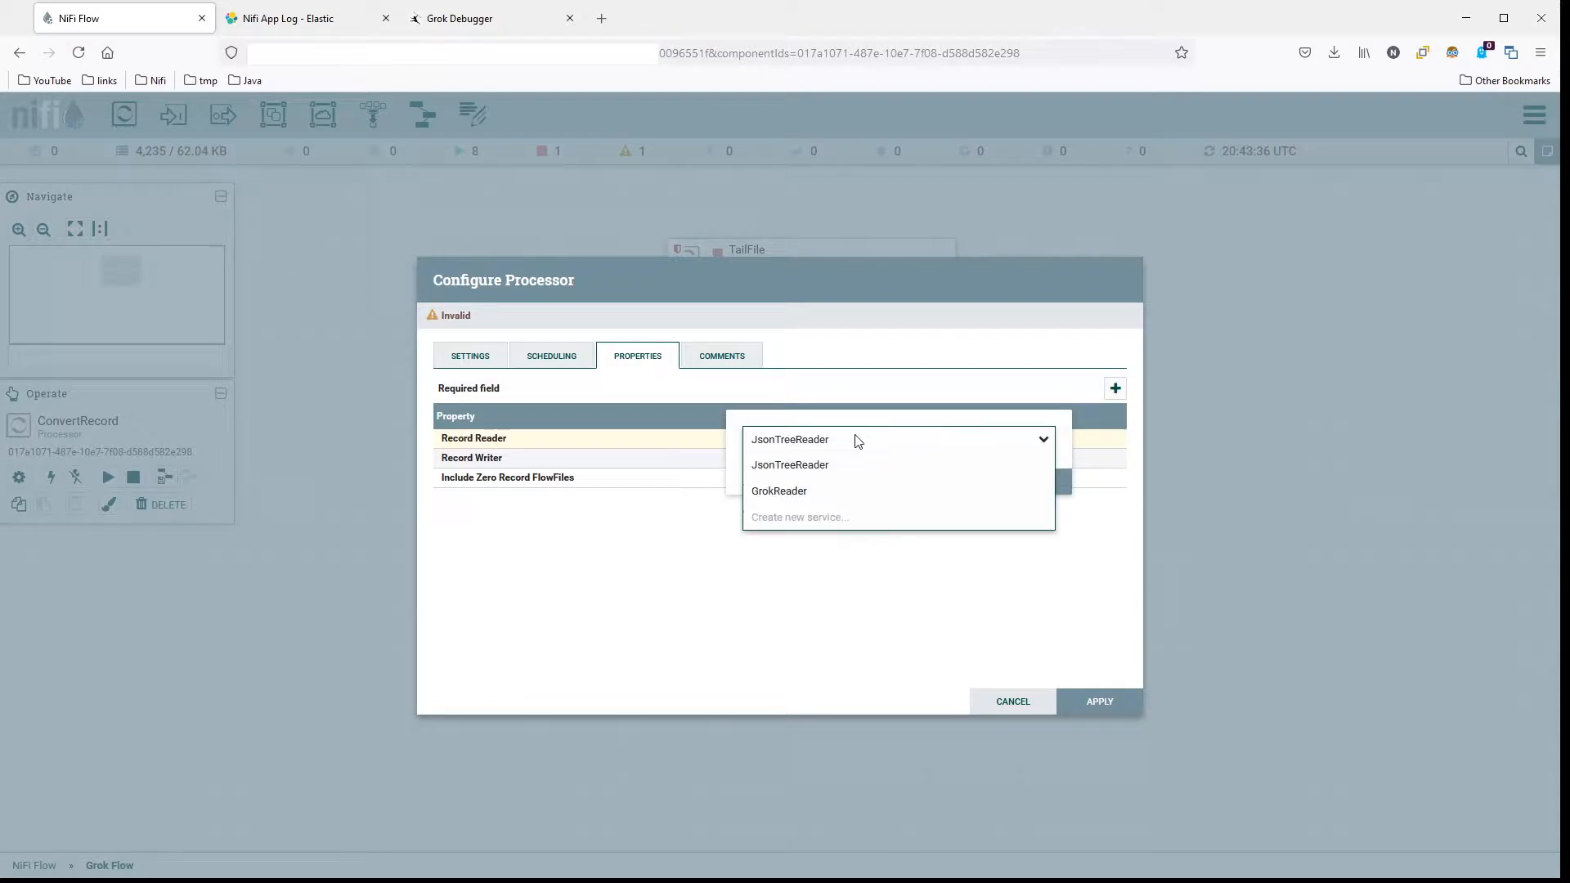
click(824, 519)
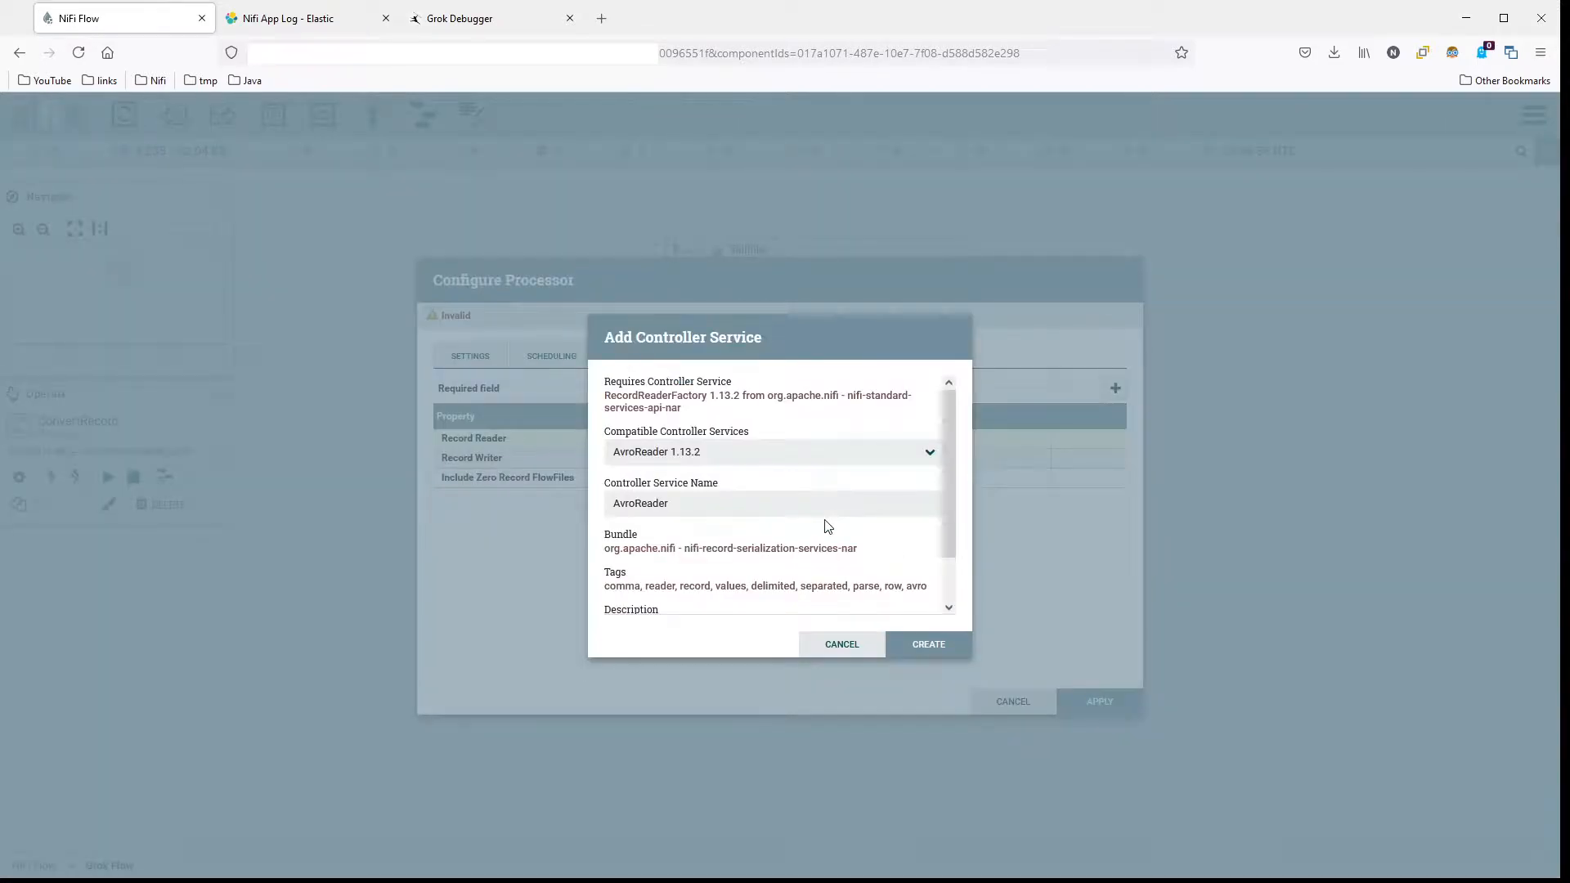
click(771, 457)
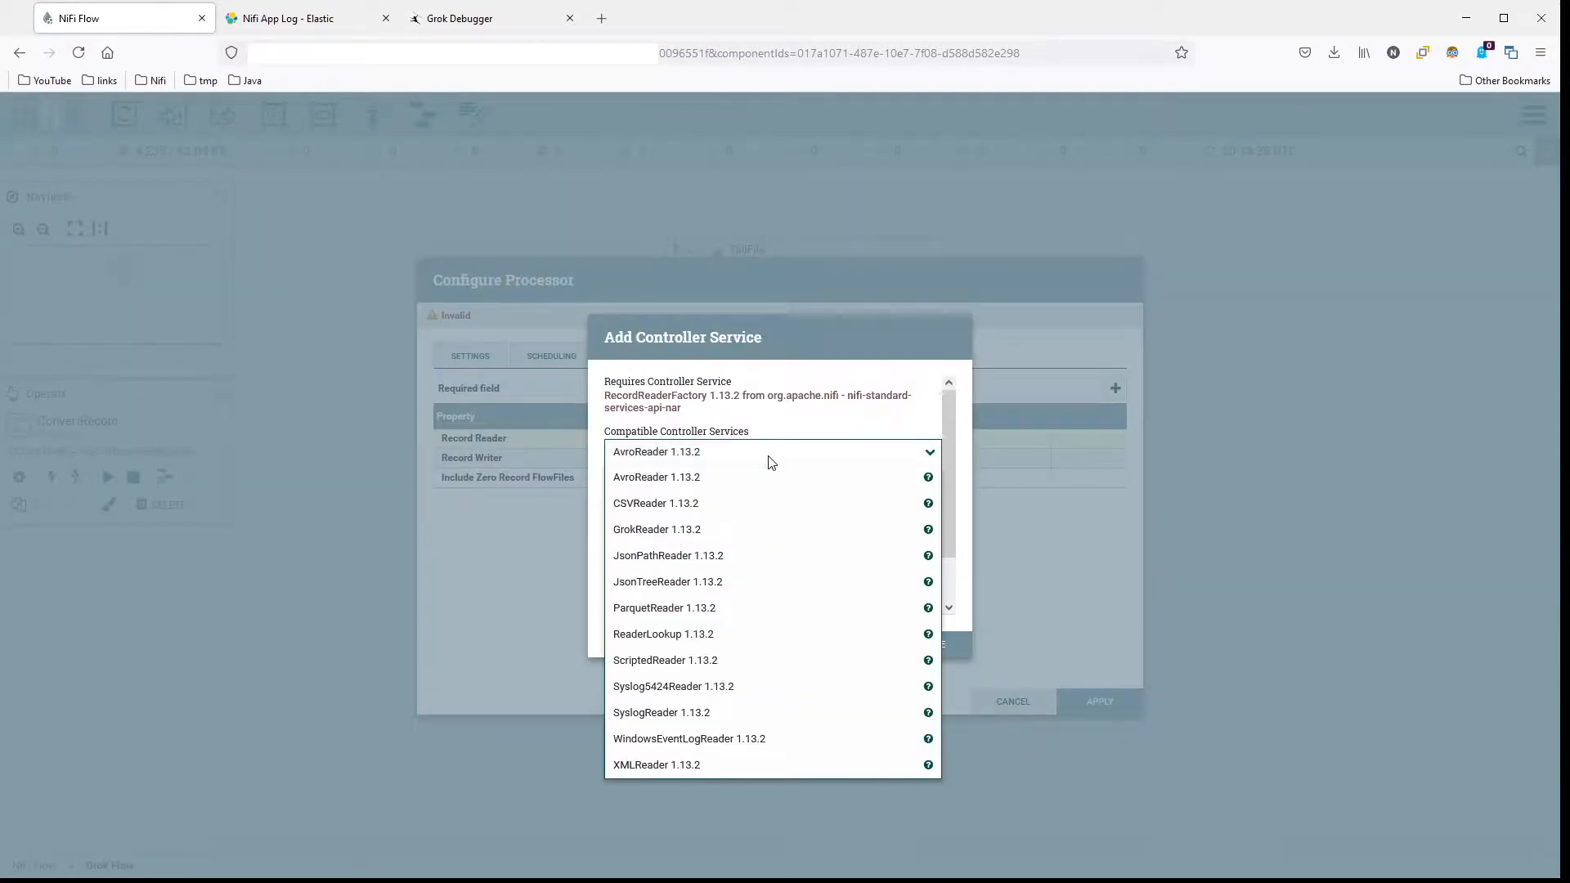
click(757, 530)
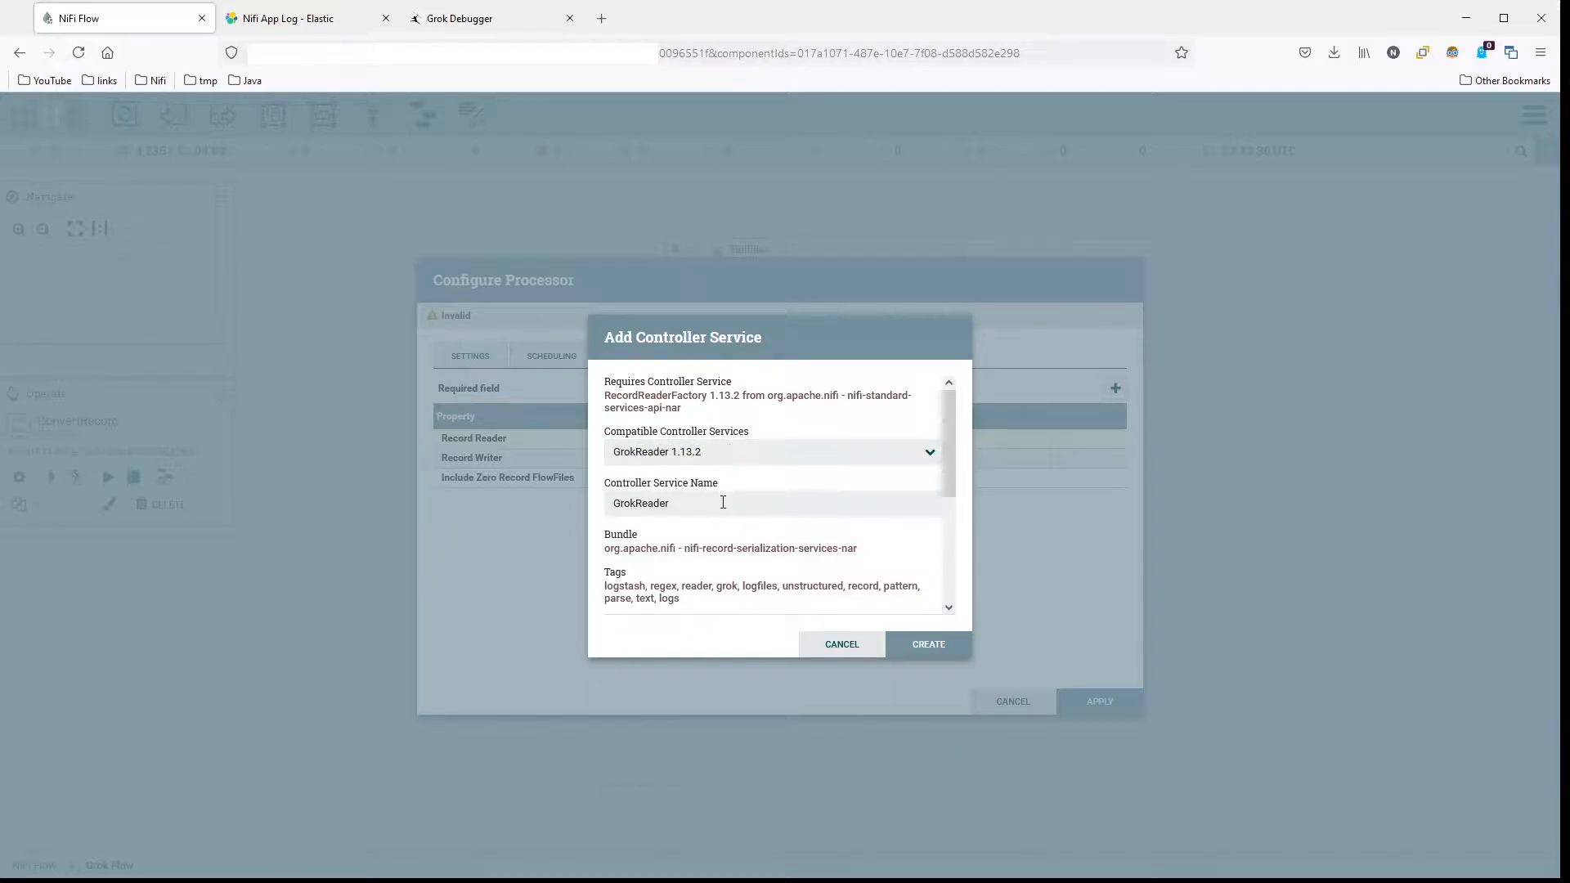
click(723, 503)
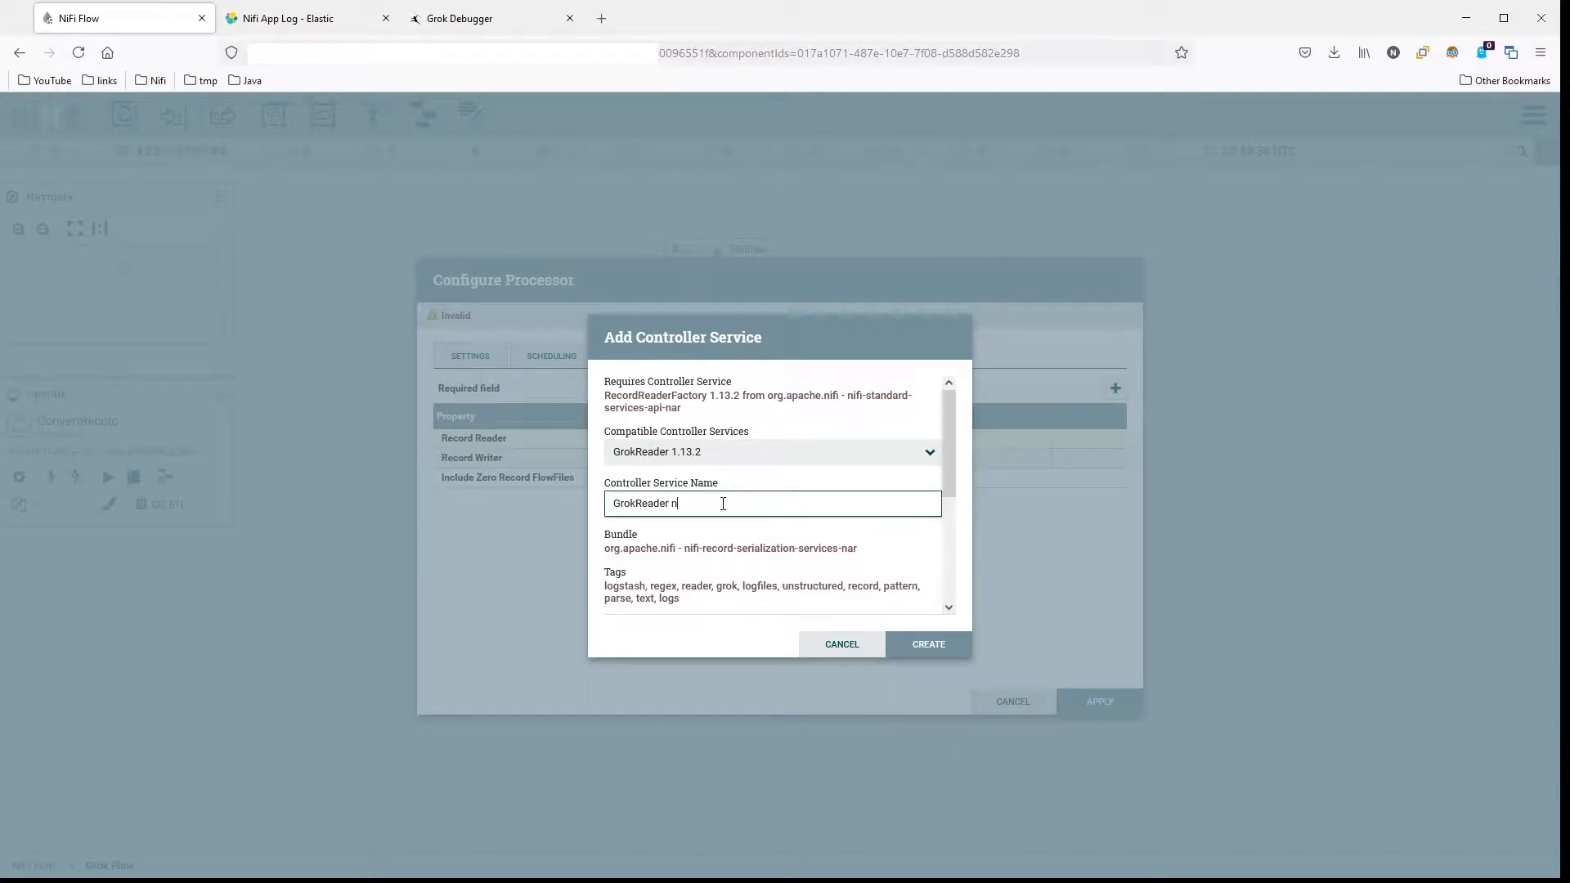
click(925, 645)
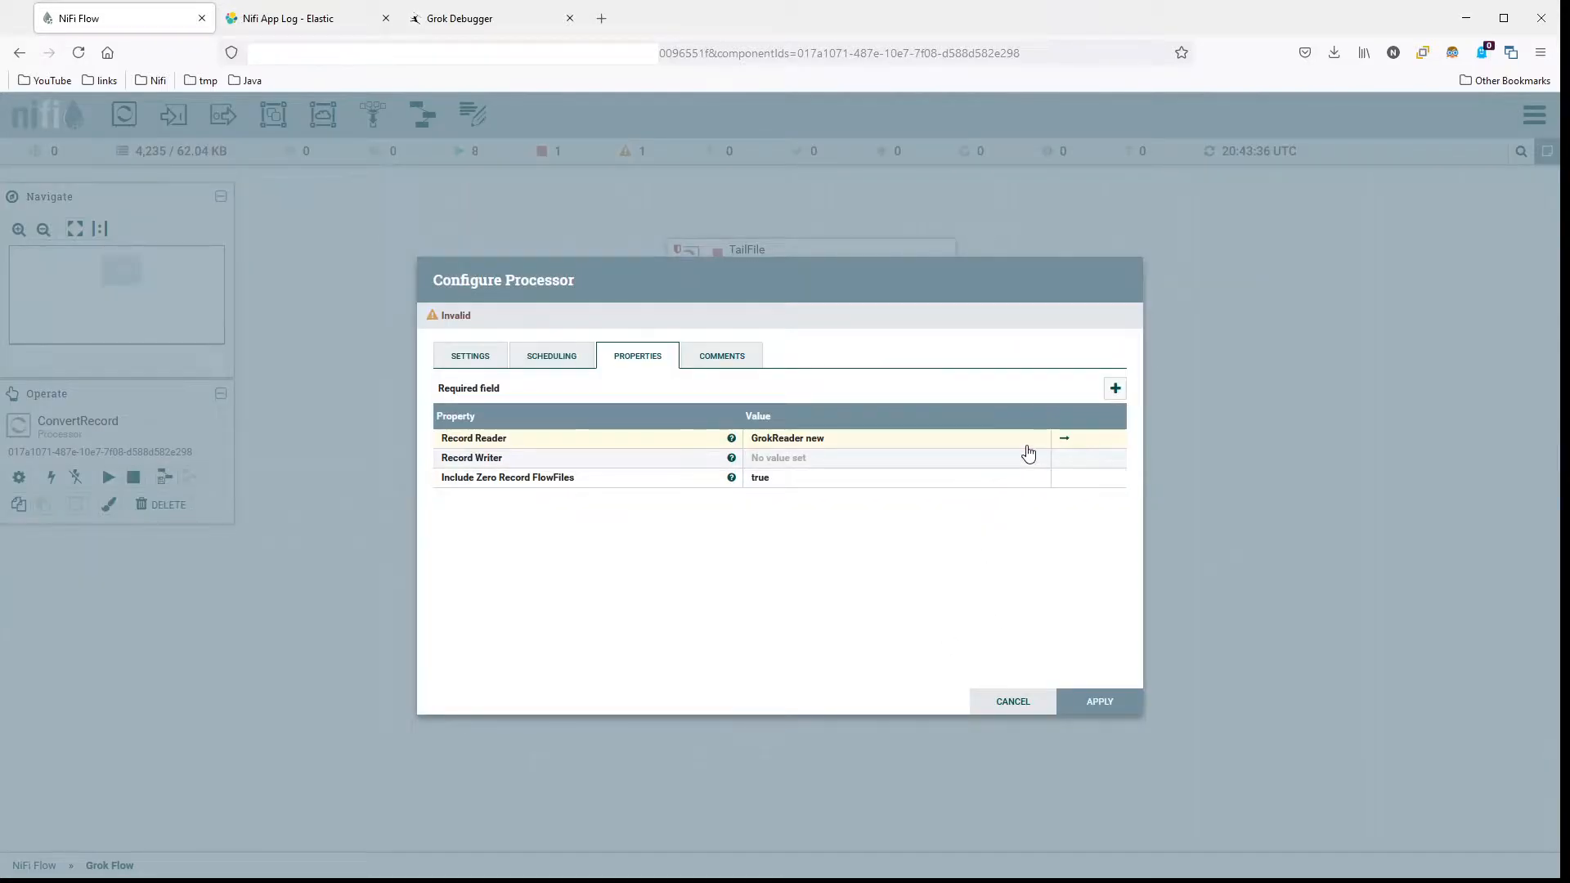
Step: Save the ConvertRecord changes and open the configuration of the "GrokReader new" controller service
click(1066, 443)
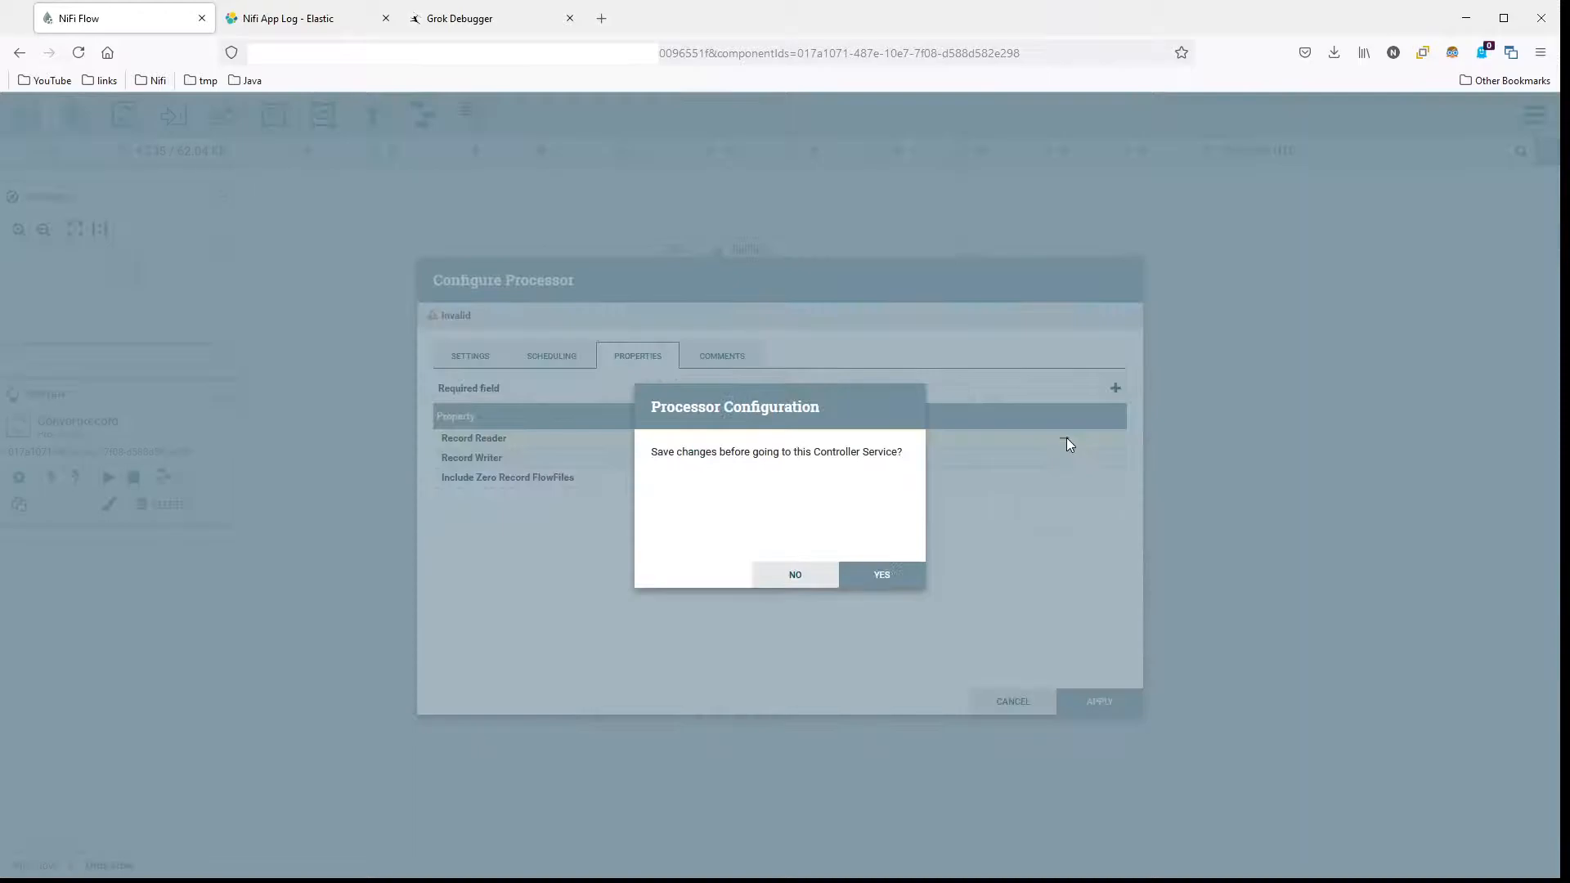
click(898, 578)
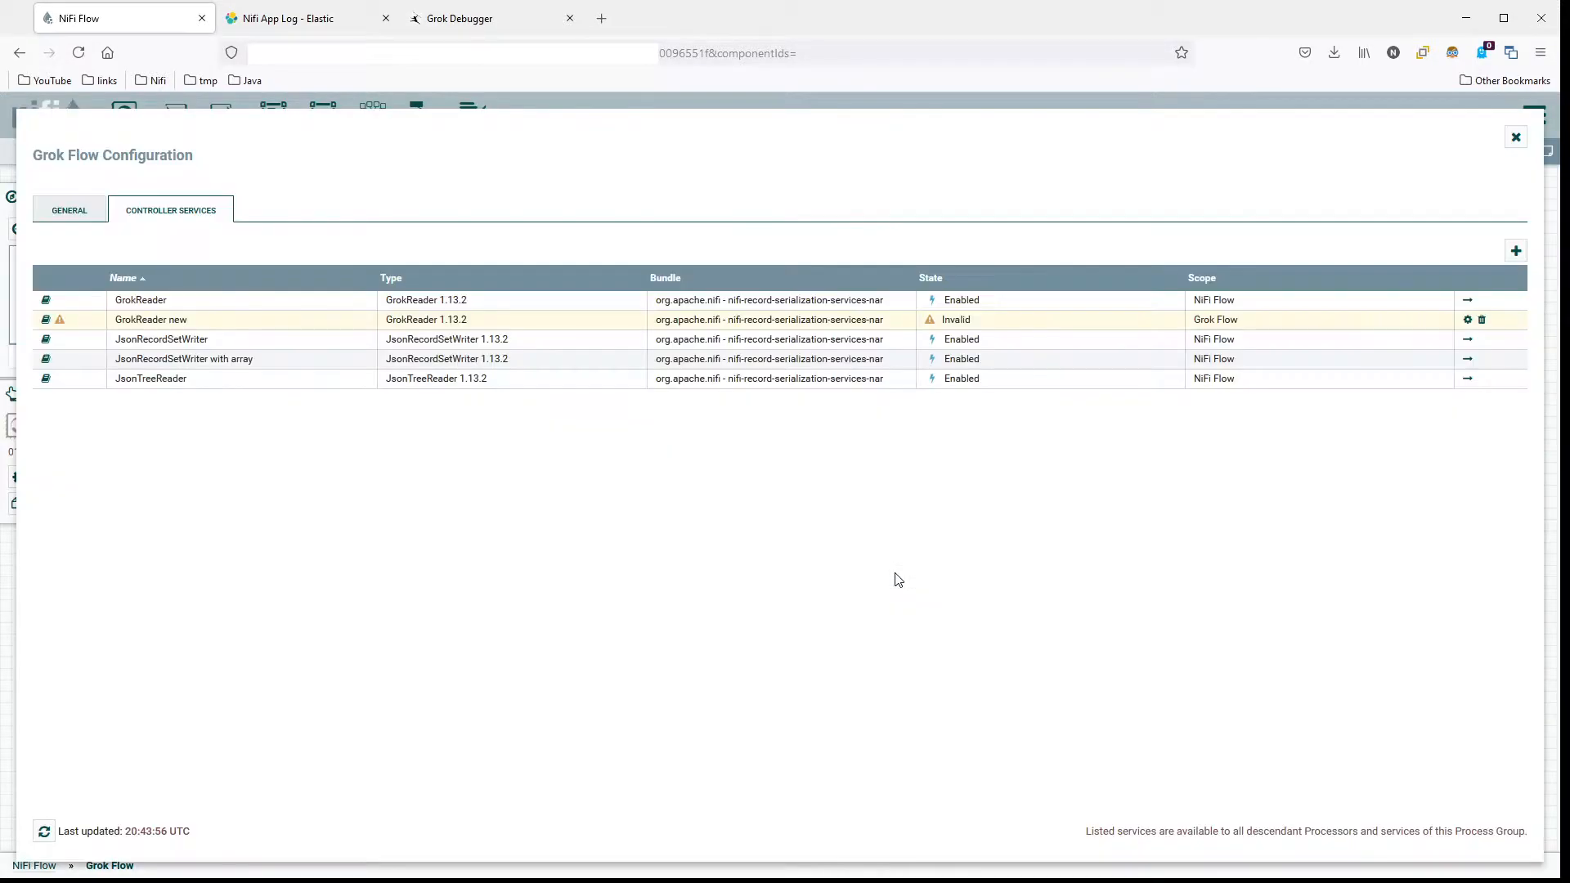
click(1468, 320)
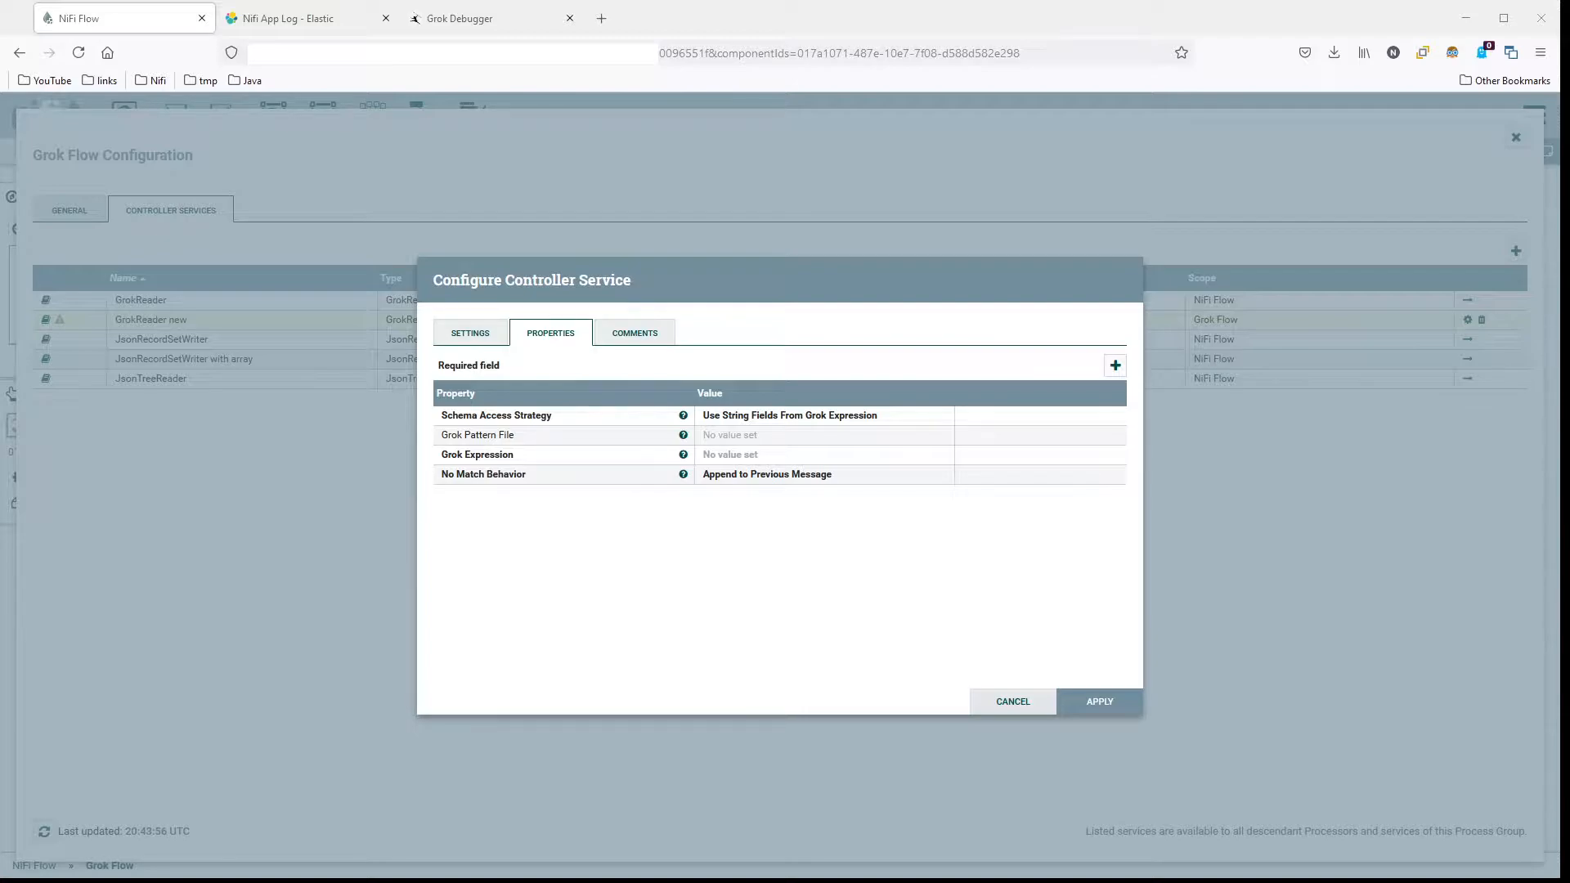
Step: Set the reader's Grok Expression to "%{TIMESTAMP_ISO8601:date} %{LOGLEVEL:Level} \[%{DATA:thread}] %{DATA:logger} %{GREEDYDATA:message}"
click(747, 455)
drag(937, 525, 1020, 427)
text(%{TIMESTAMP_ISO8601:date} %{LOGLEVEL:Level} \[%{DATA:thread}] %{DATA:logger} %{GREEDYDATA:message})
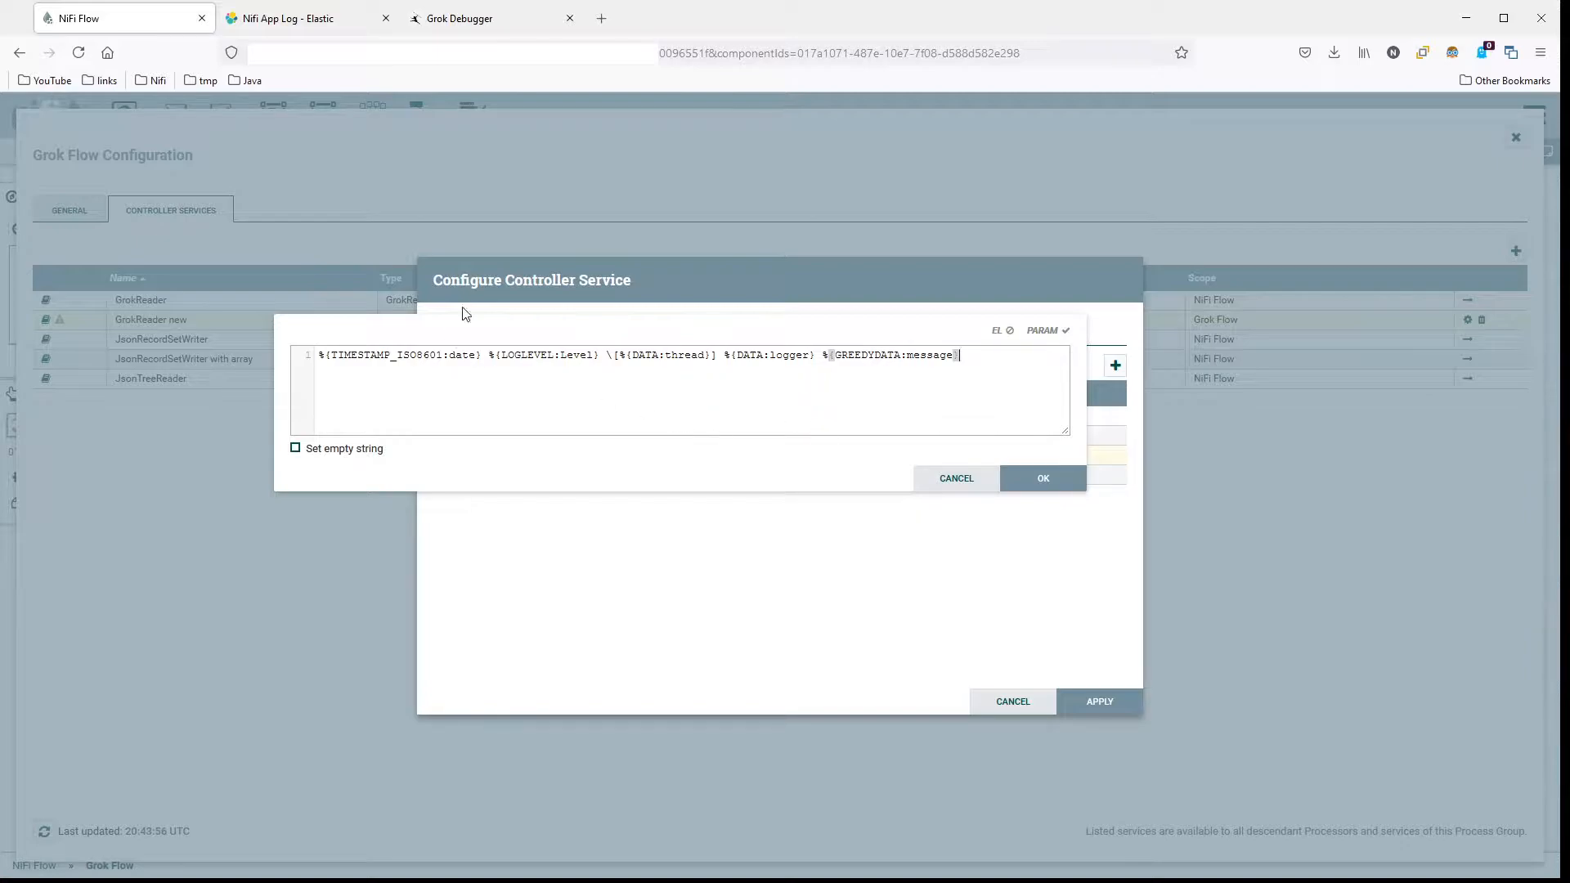
drag(317, 355, 353, 386)
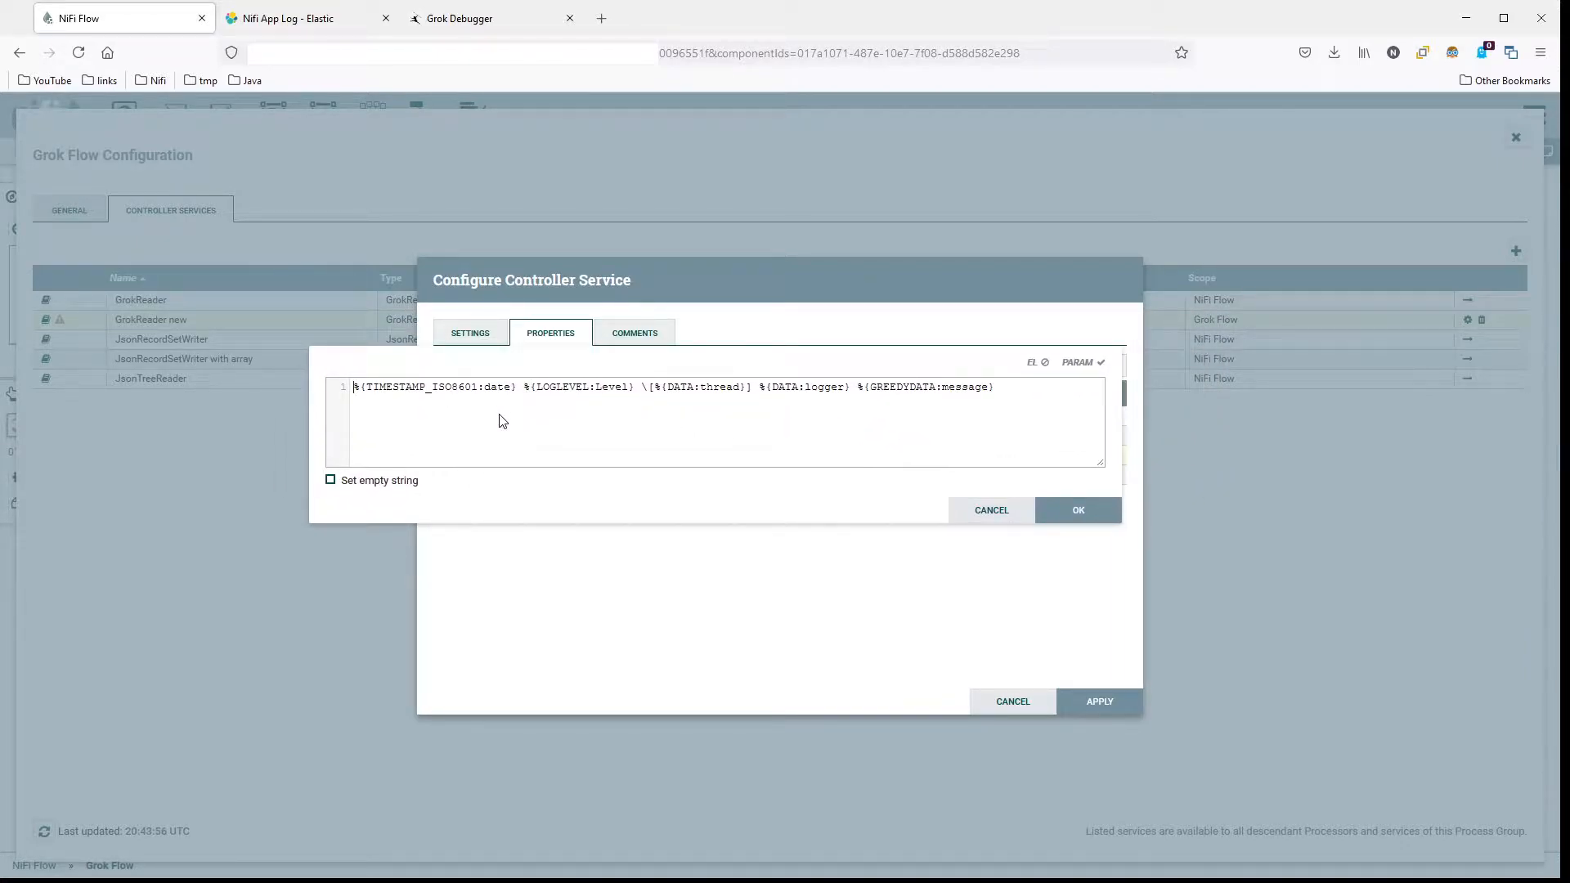
click(784, 399)
click(836, 391)
click(968, 387)
click(963, 386)
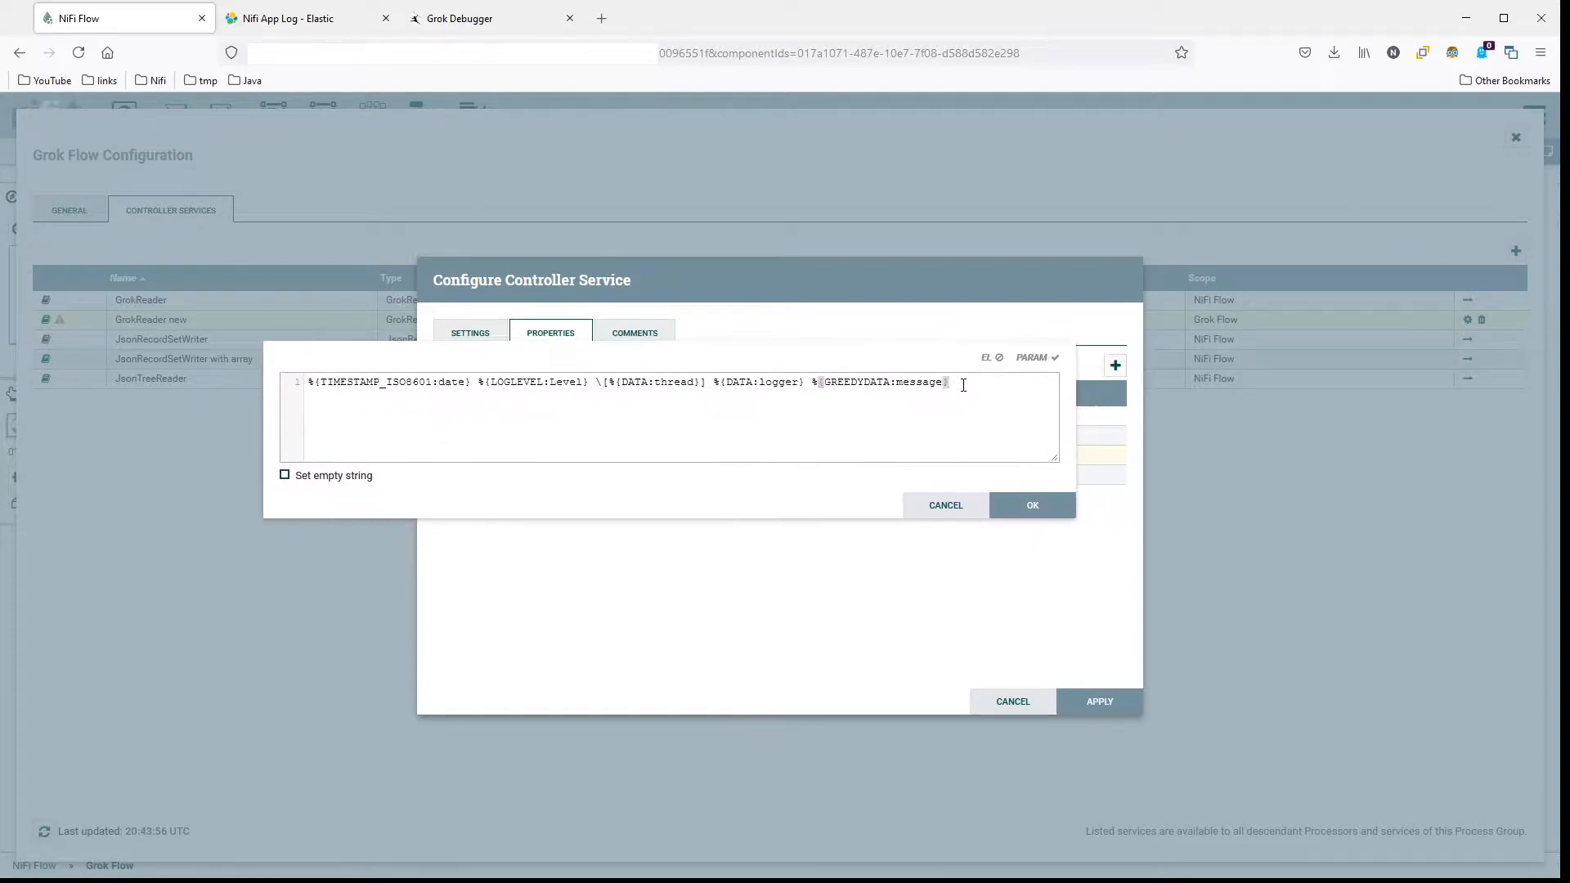
click(1036, 505)
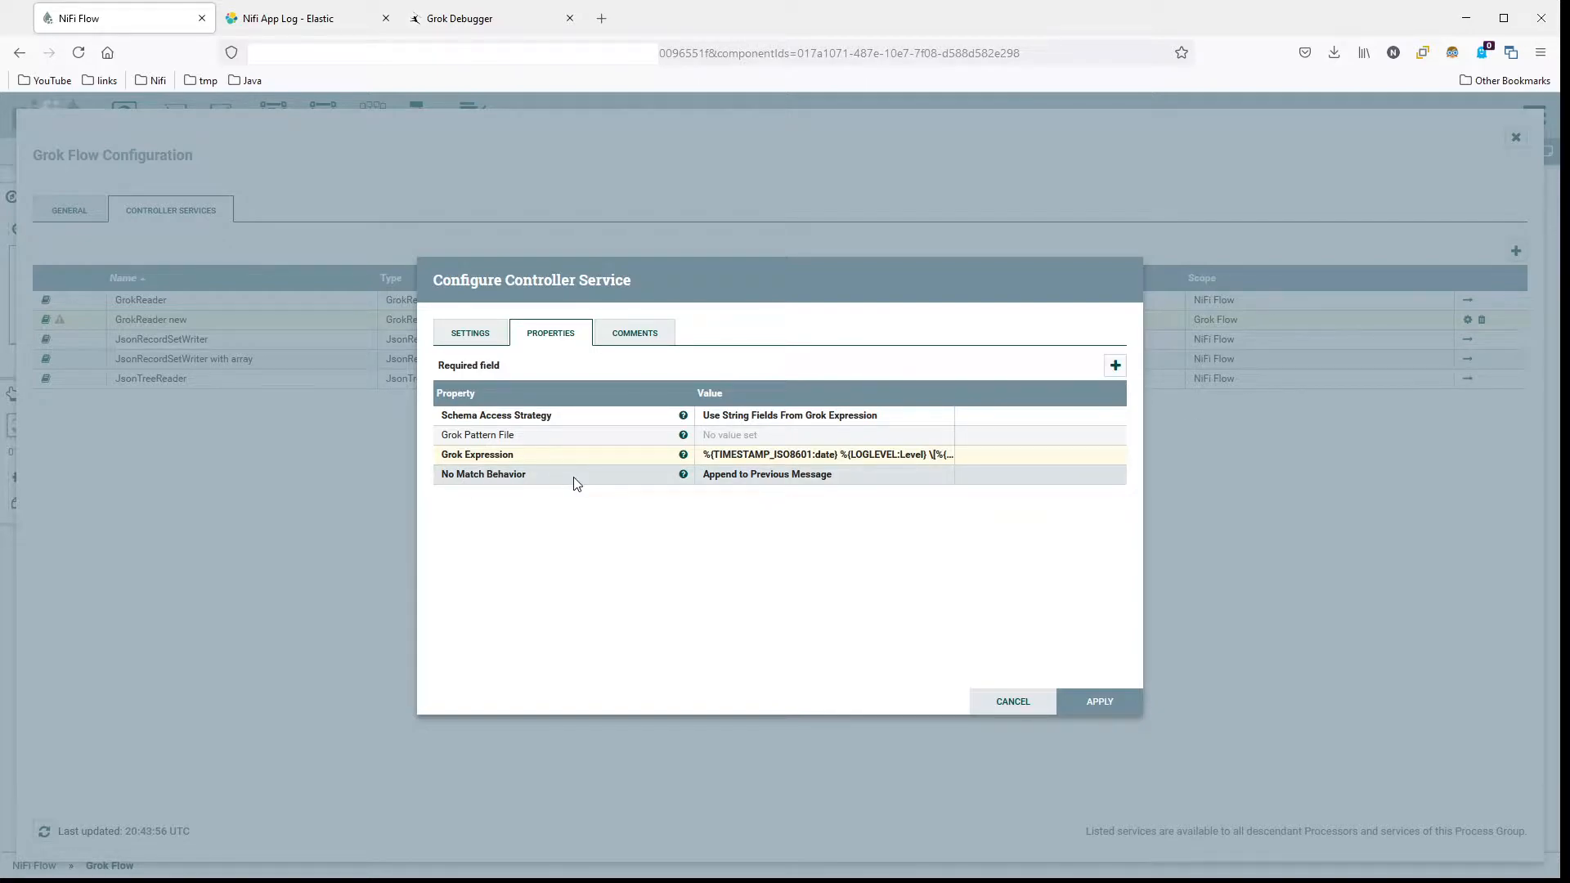
Step: In the Grok Debugger, compare the sample NiFi log lines with the grok pattern and its parsed fields, and return to the NiFi flow
click(472, 22)
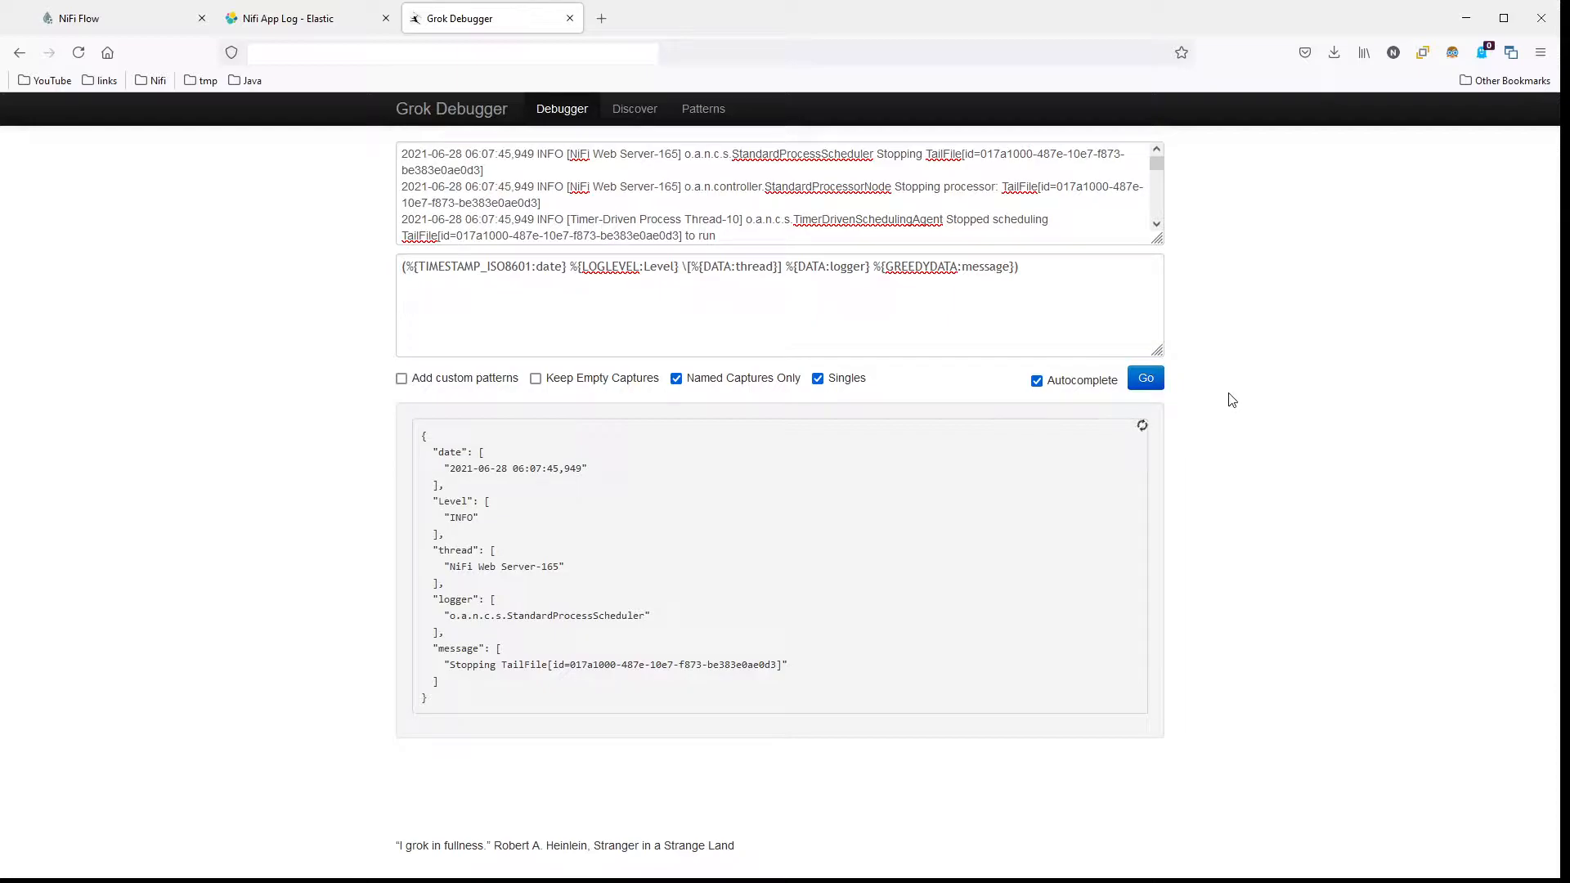
click(571, 180)
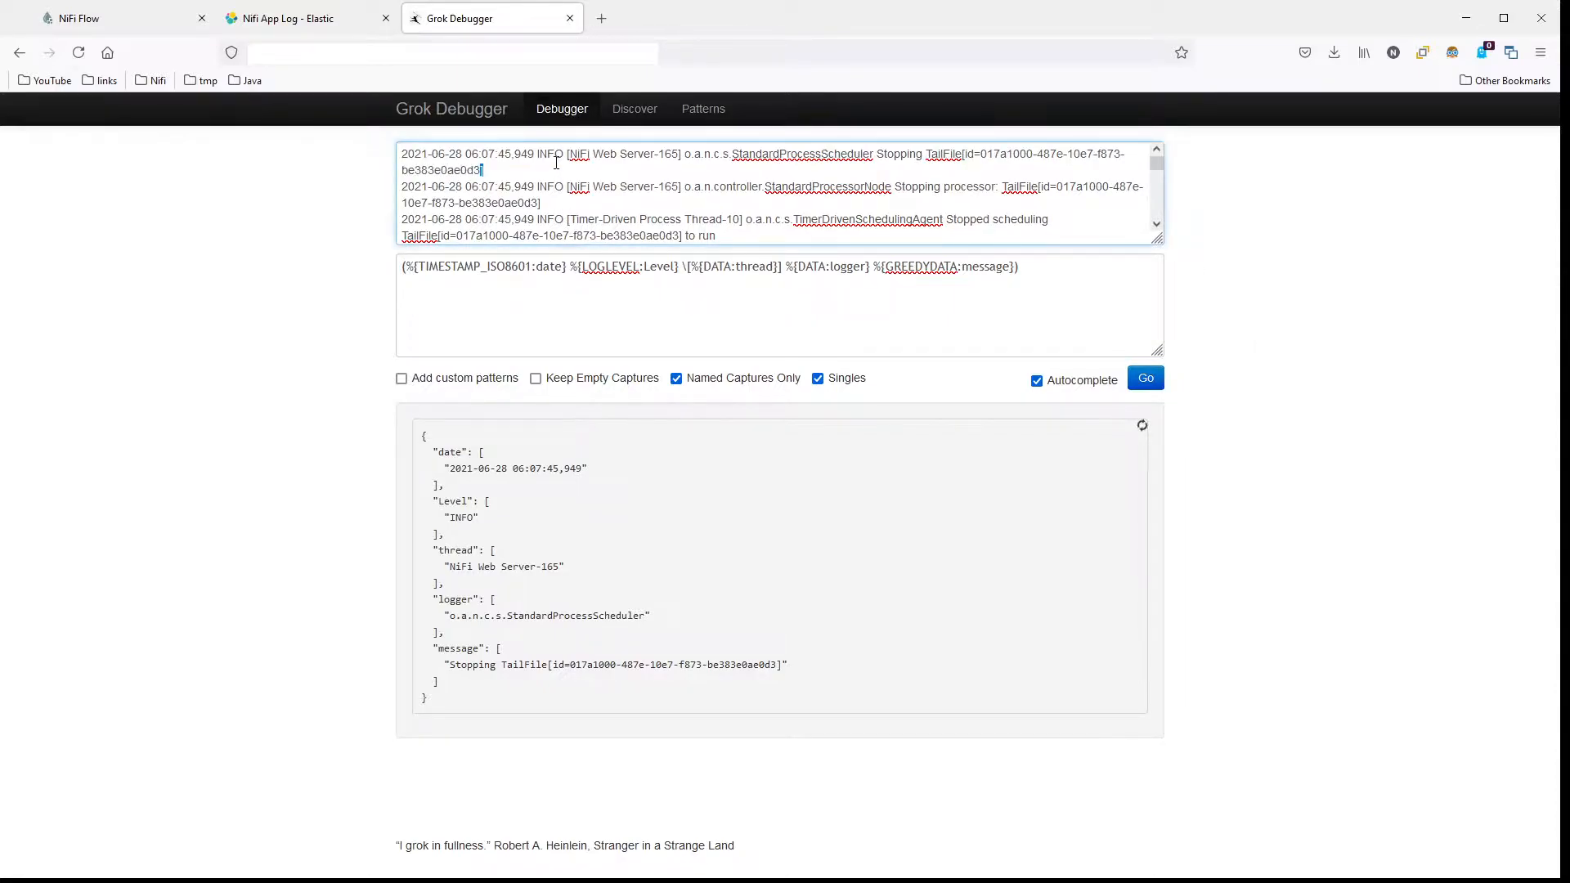
scroll(571, 181, down, 10)
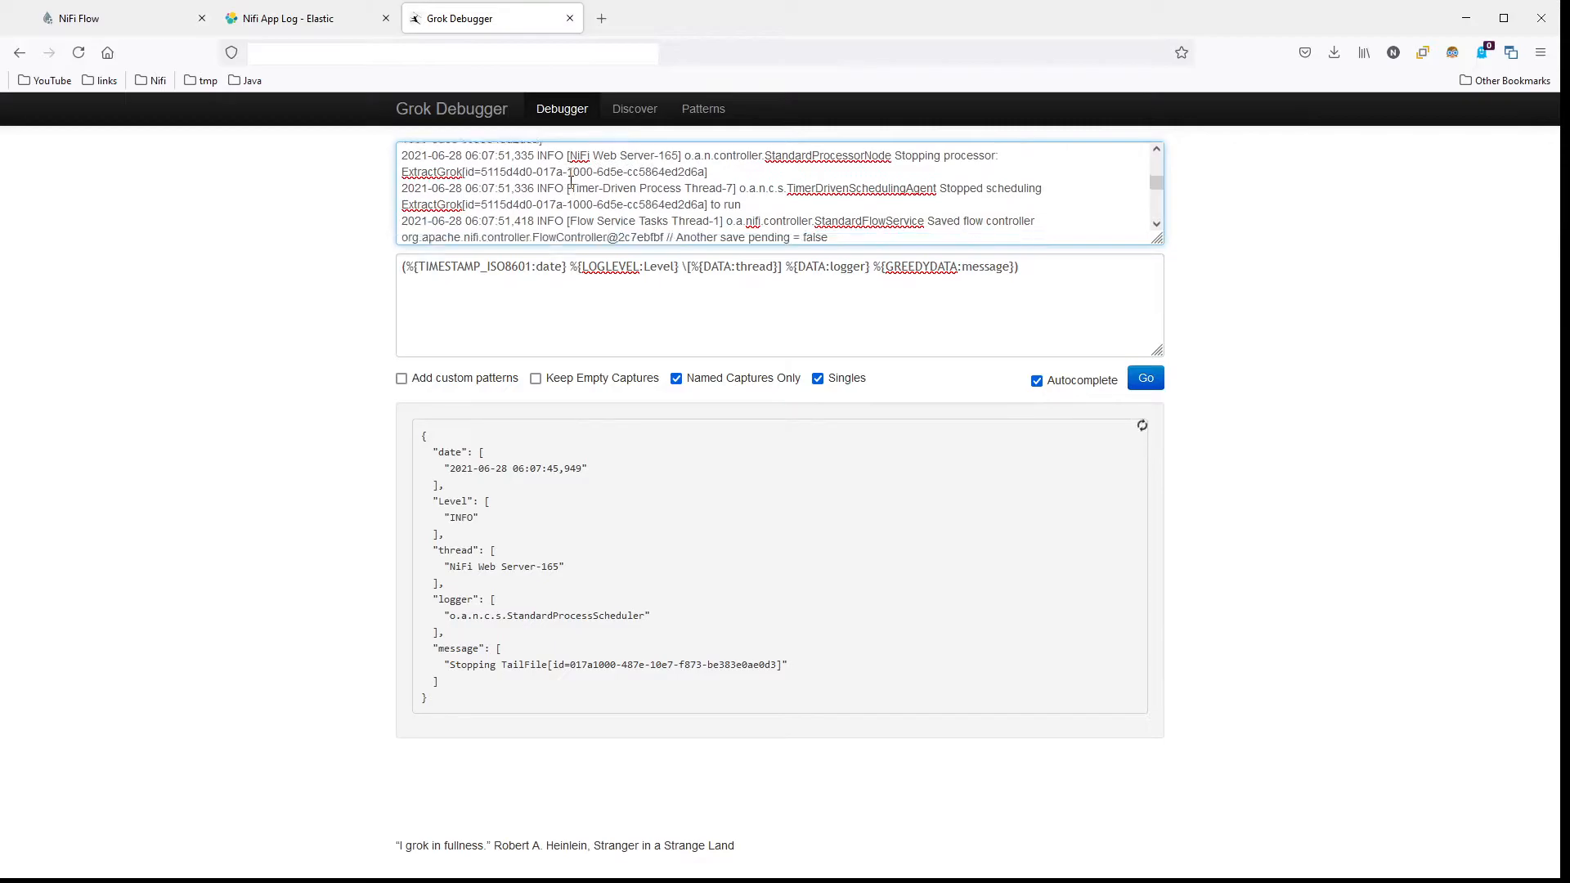
scroll(571, 182, up, 10)
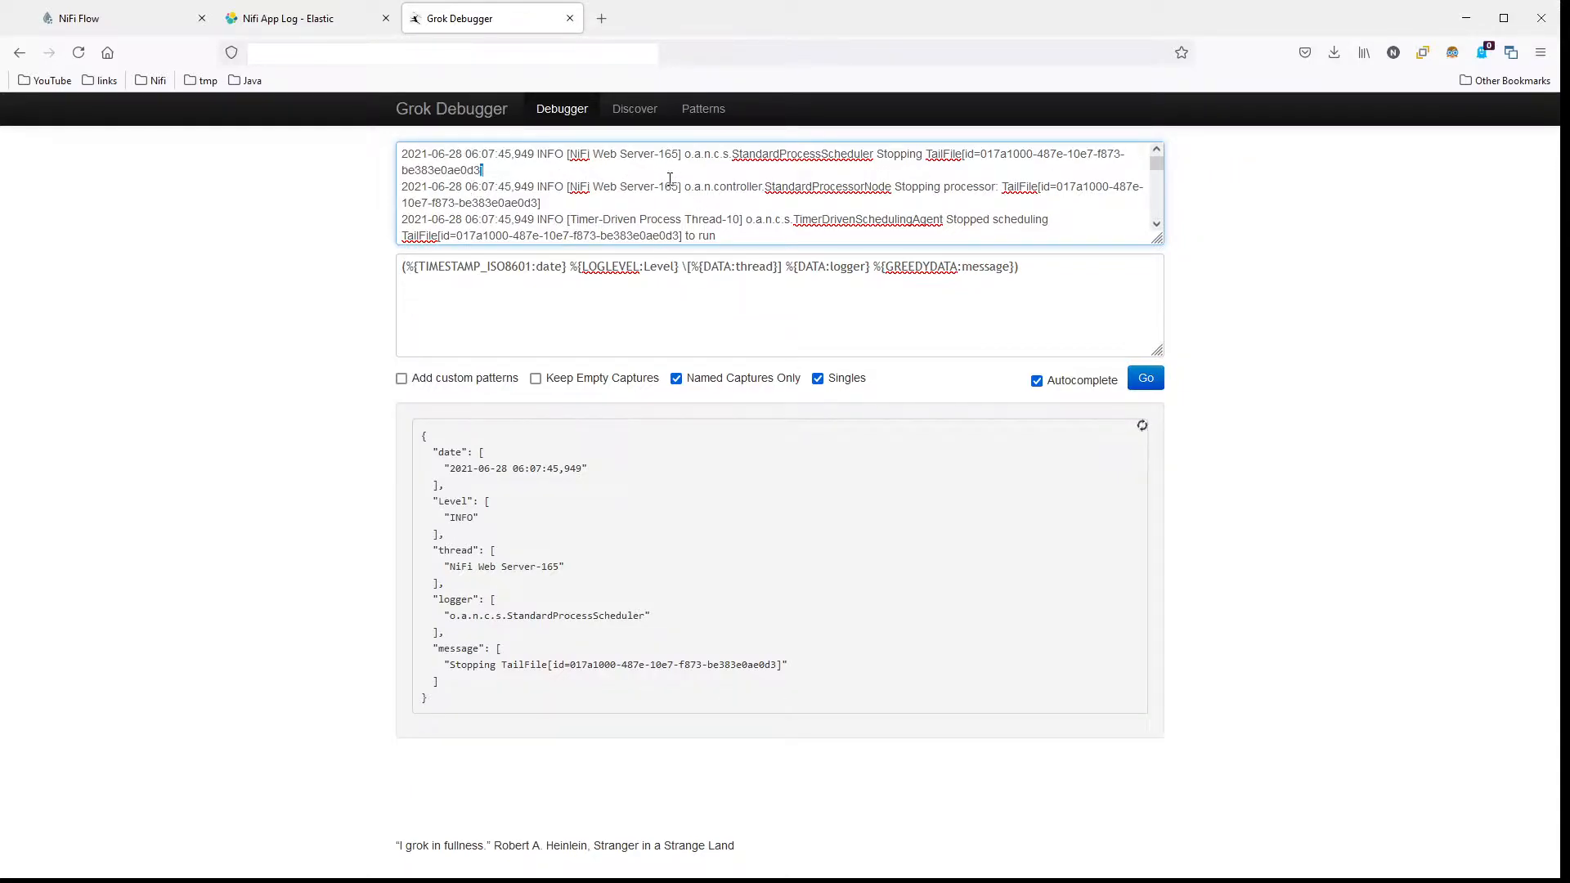
scroll(669, 178, down, 2)
scroll(669, 178, down, 5)
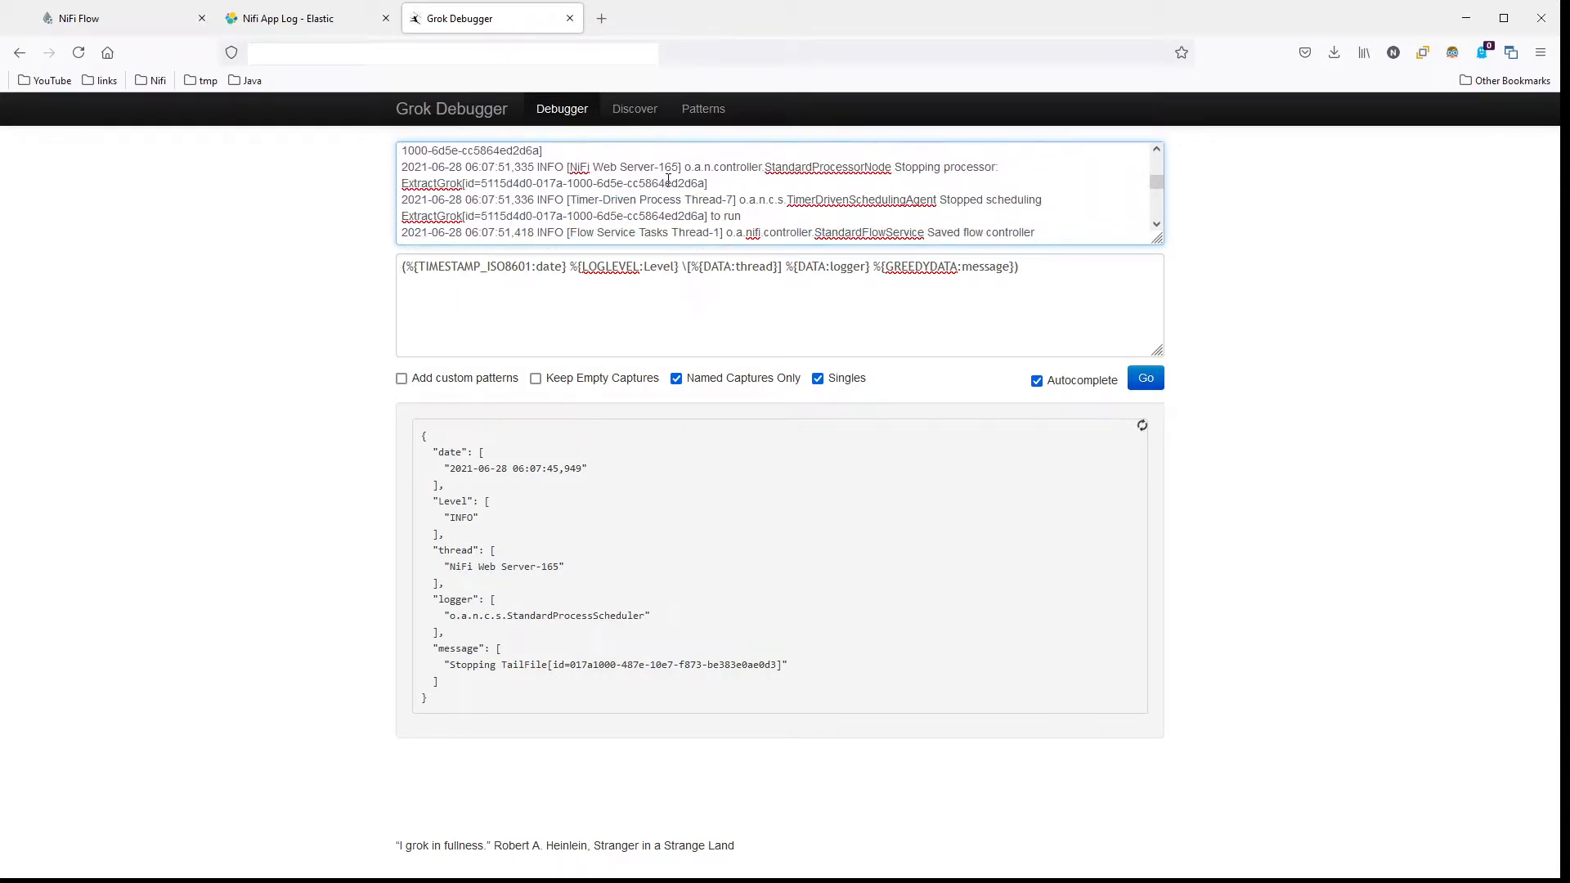
scroll(669, 178, down, 6)
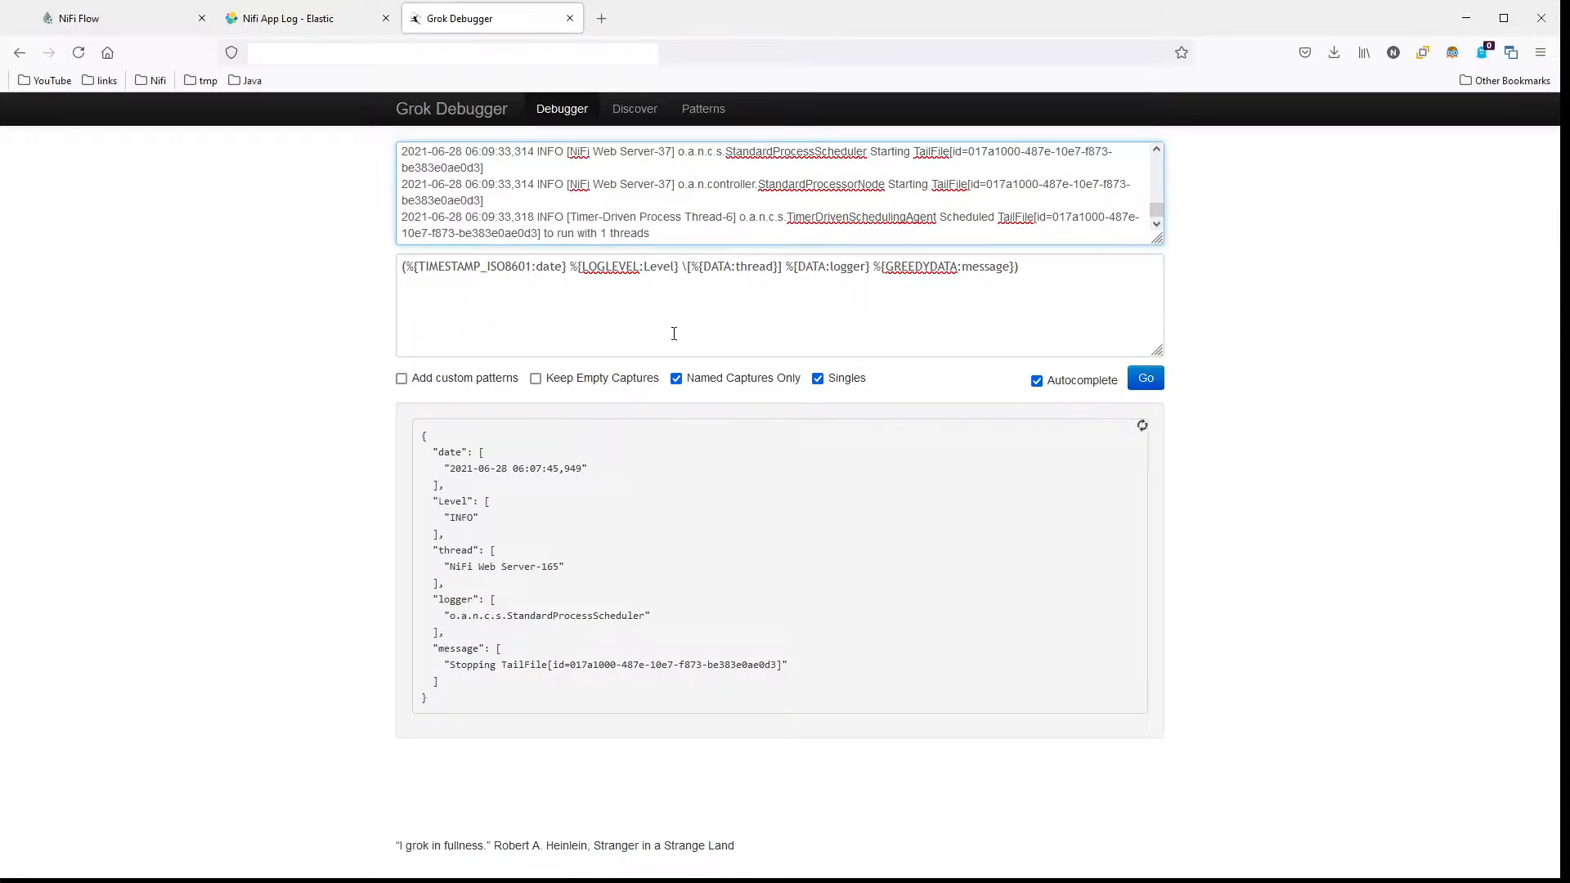
click(691, 491)
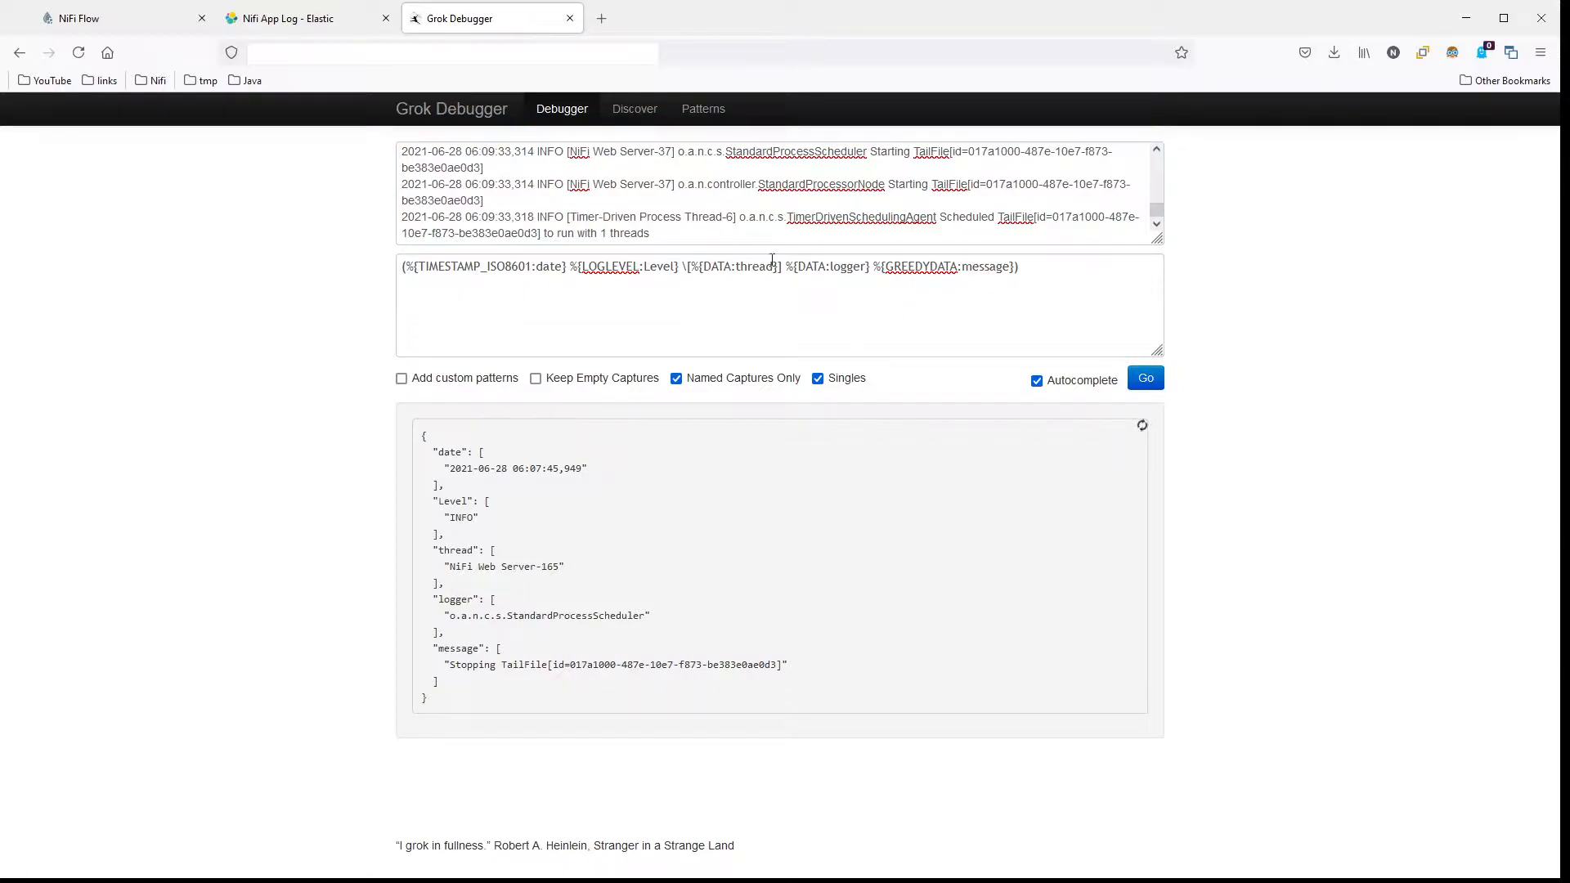
click(1031, 266)
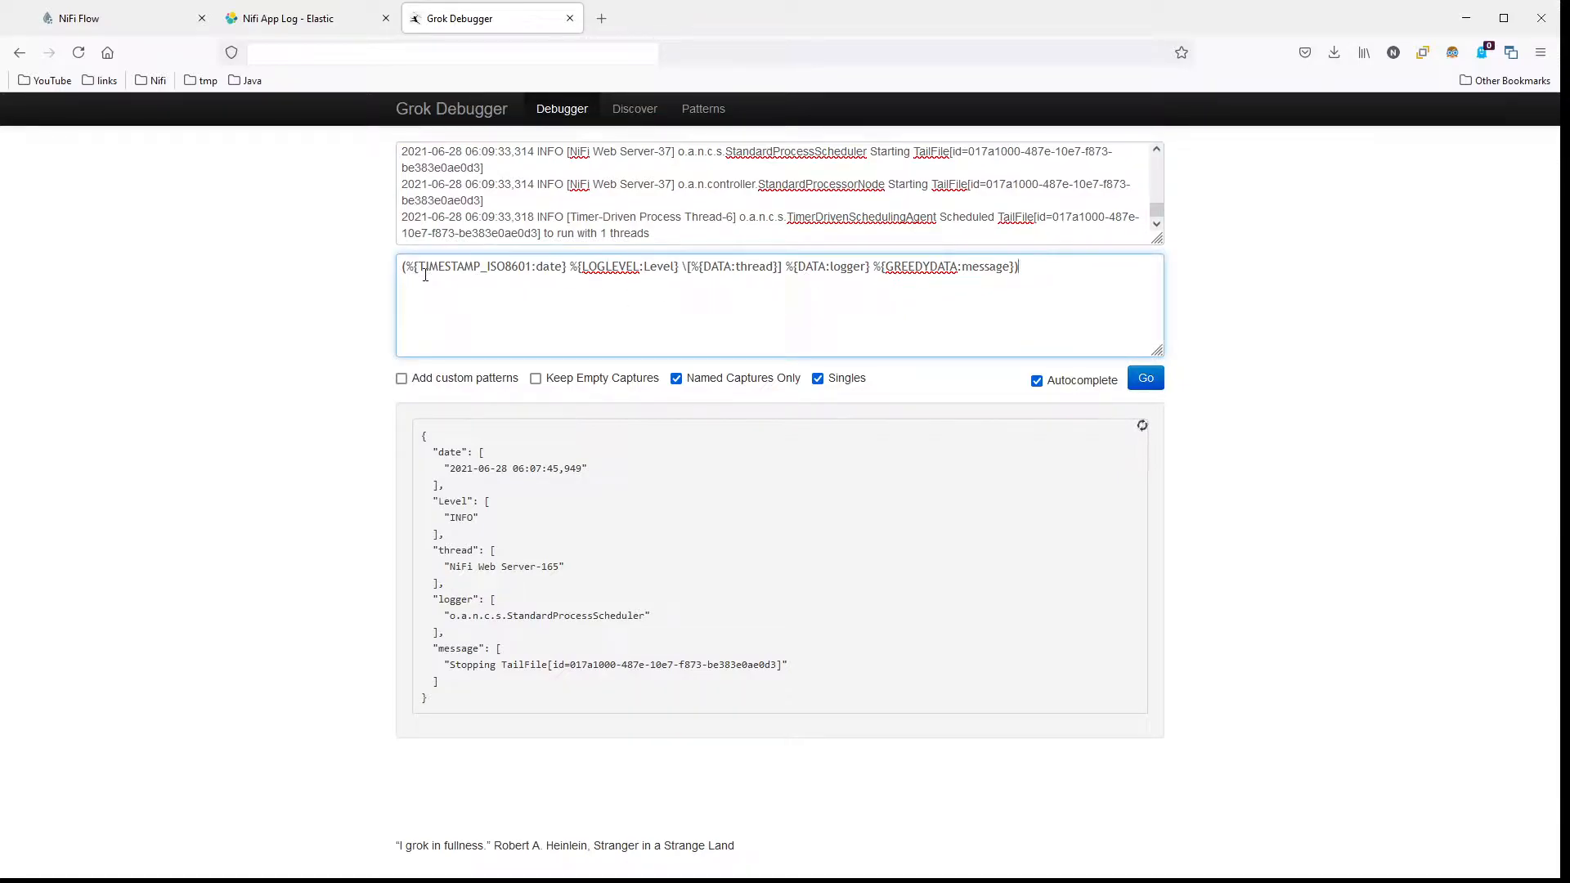
drag(406, 267, 564, 265)
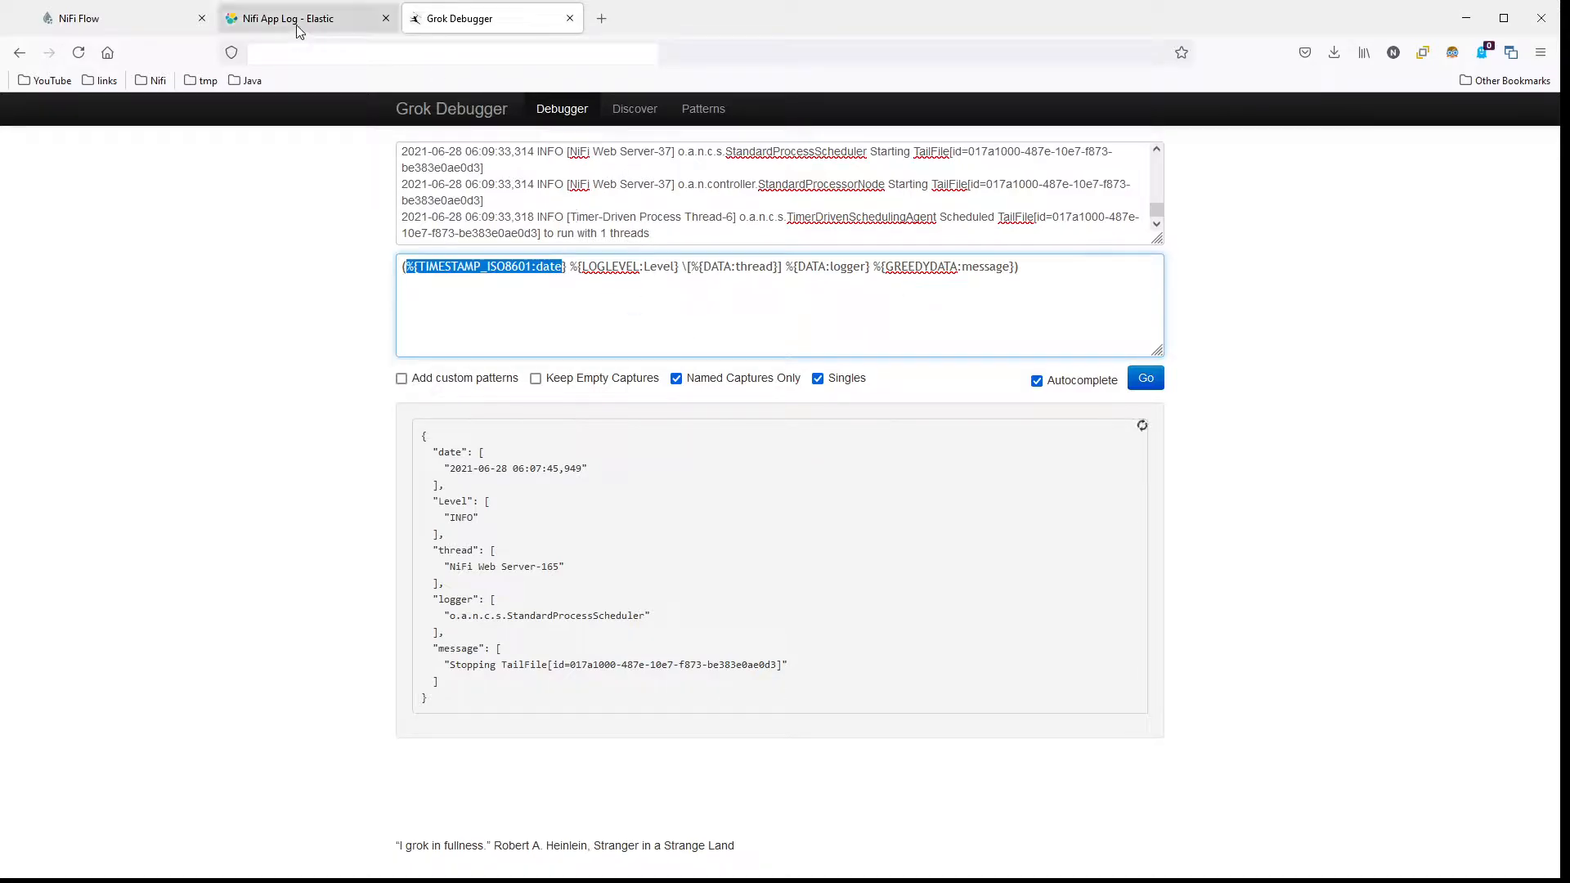
click(115, 21)
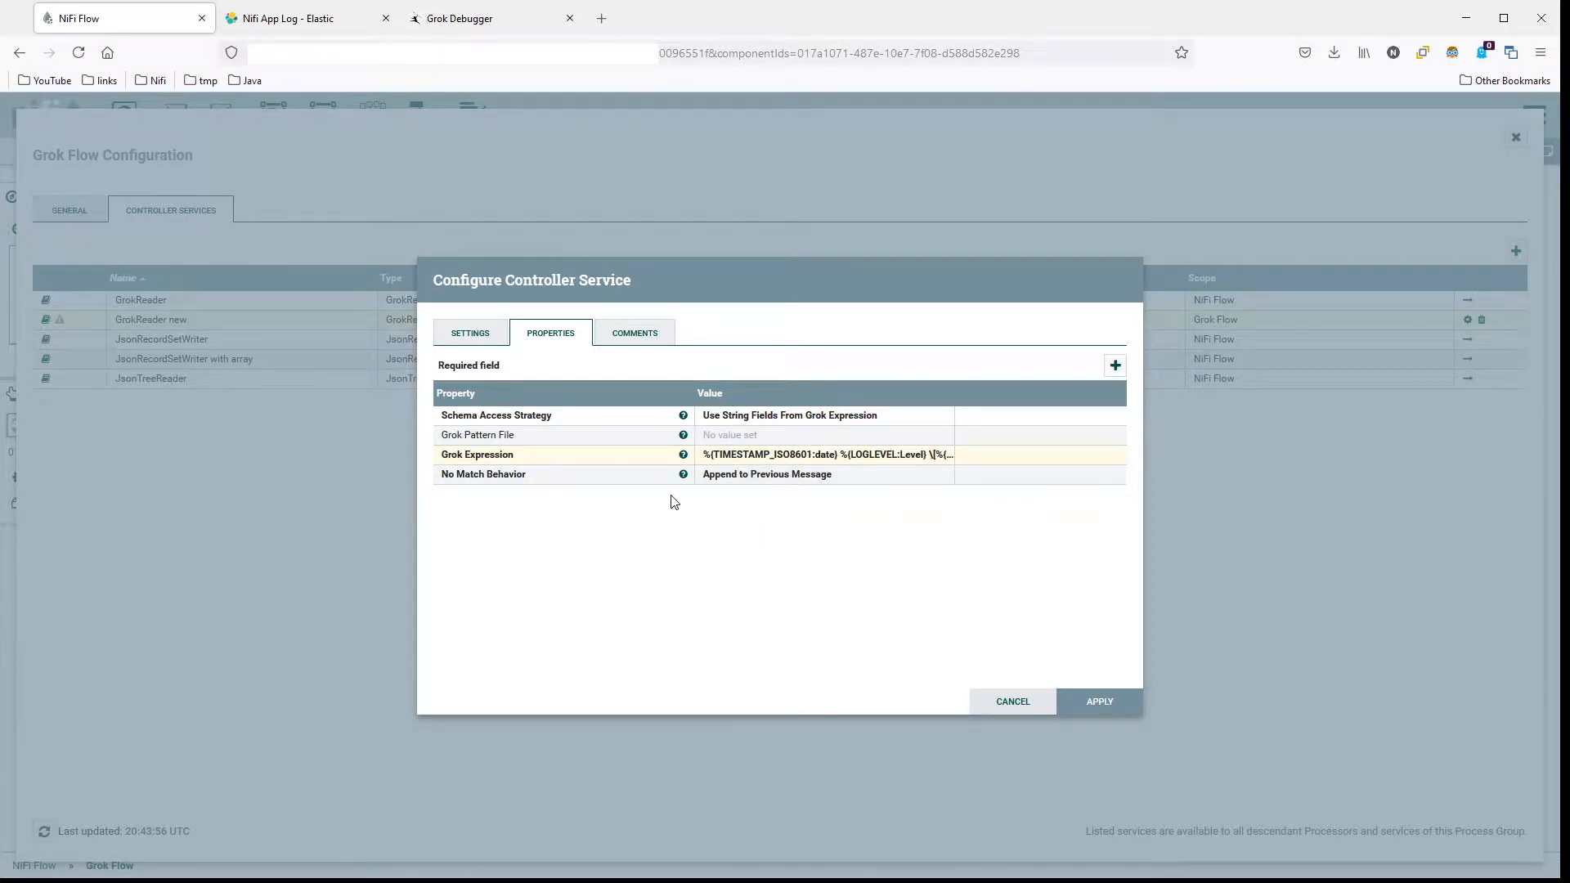
Step: Save the "GrokReader new" settings, enable the service, and return to the Grok Flow canvas
mouse_move(684, 475)
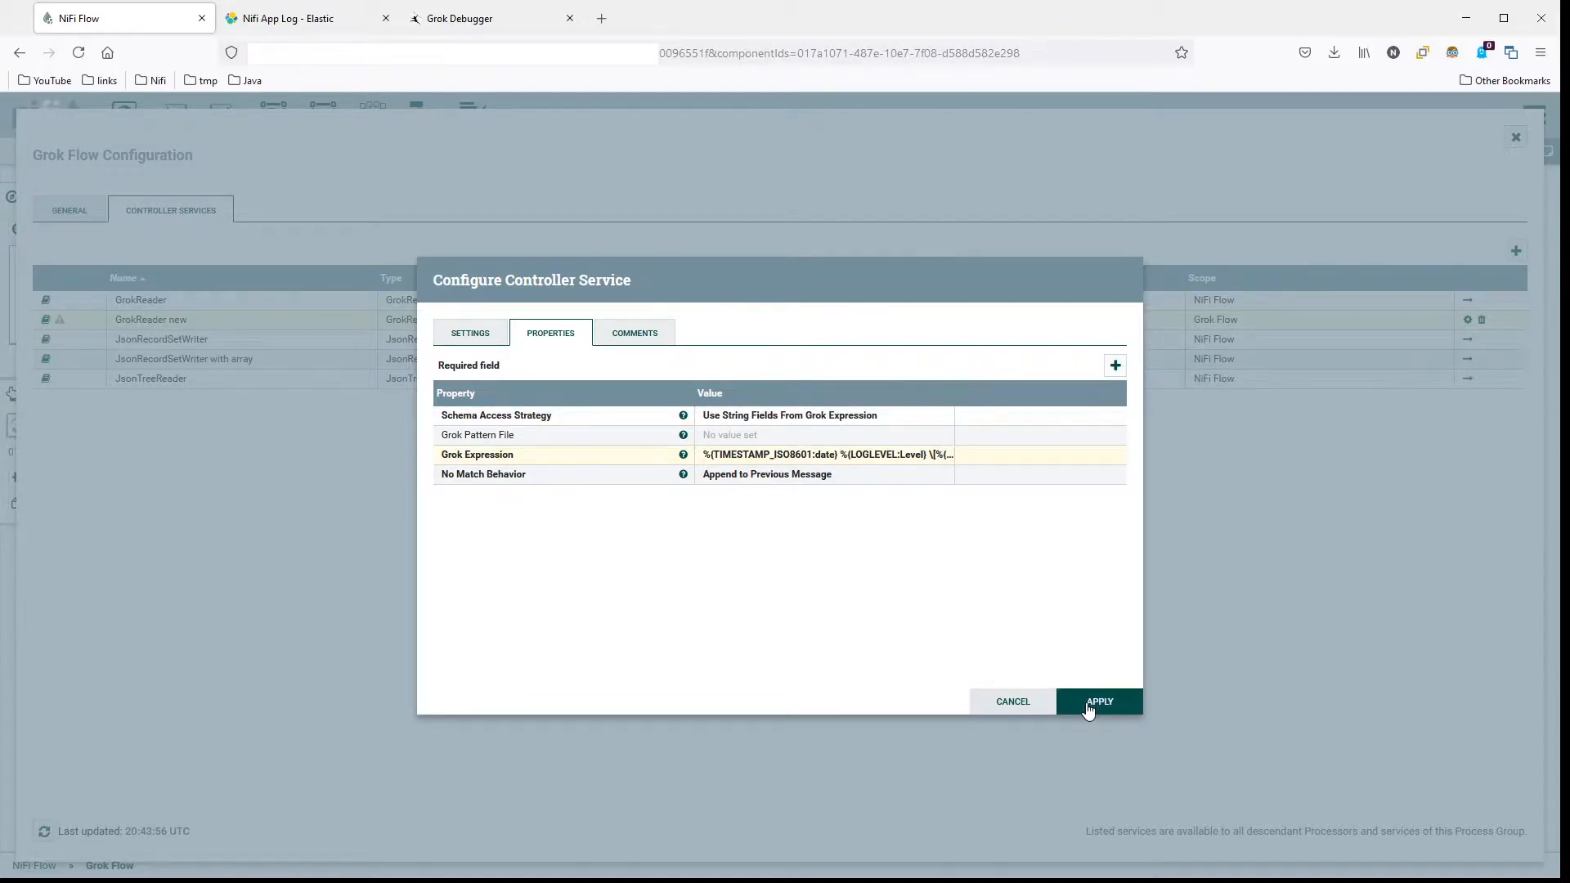
click(1089, 708)
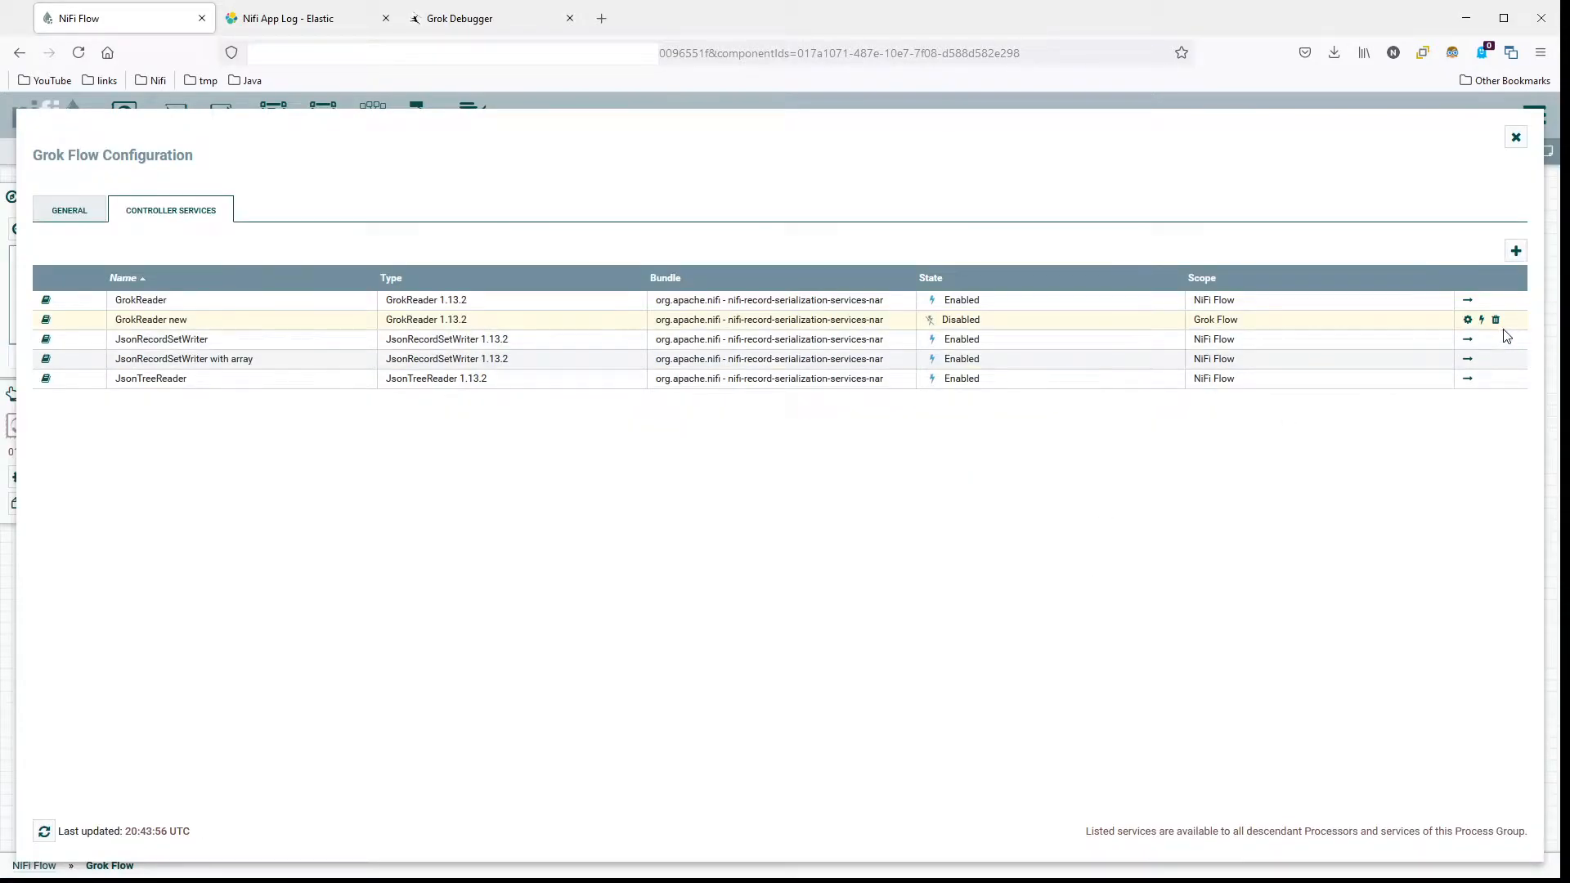
click(1469, 320)
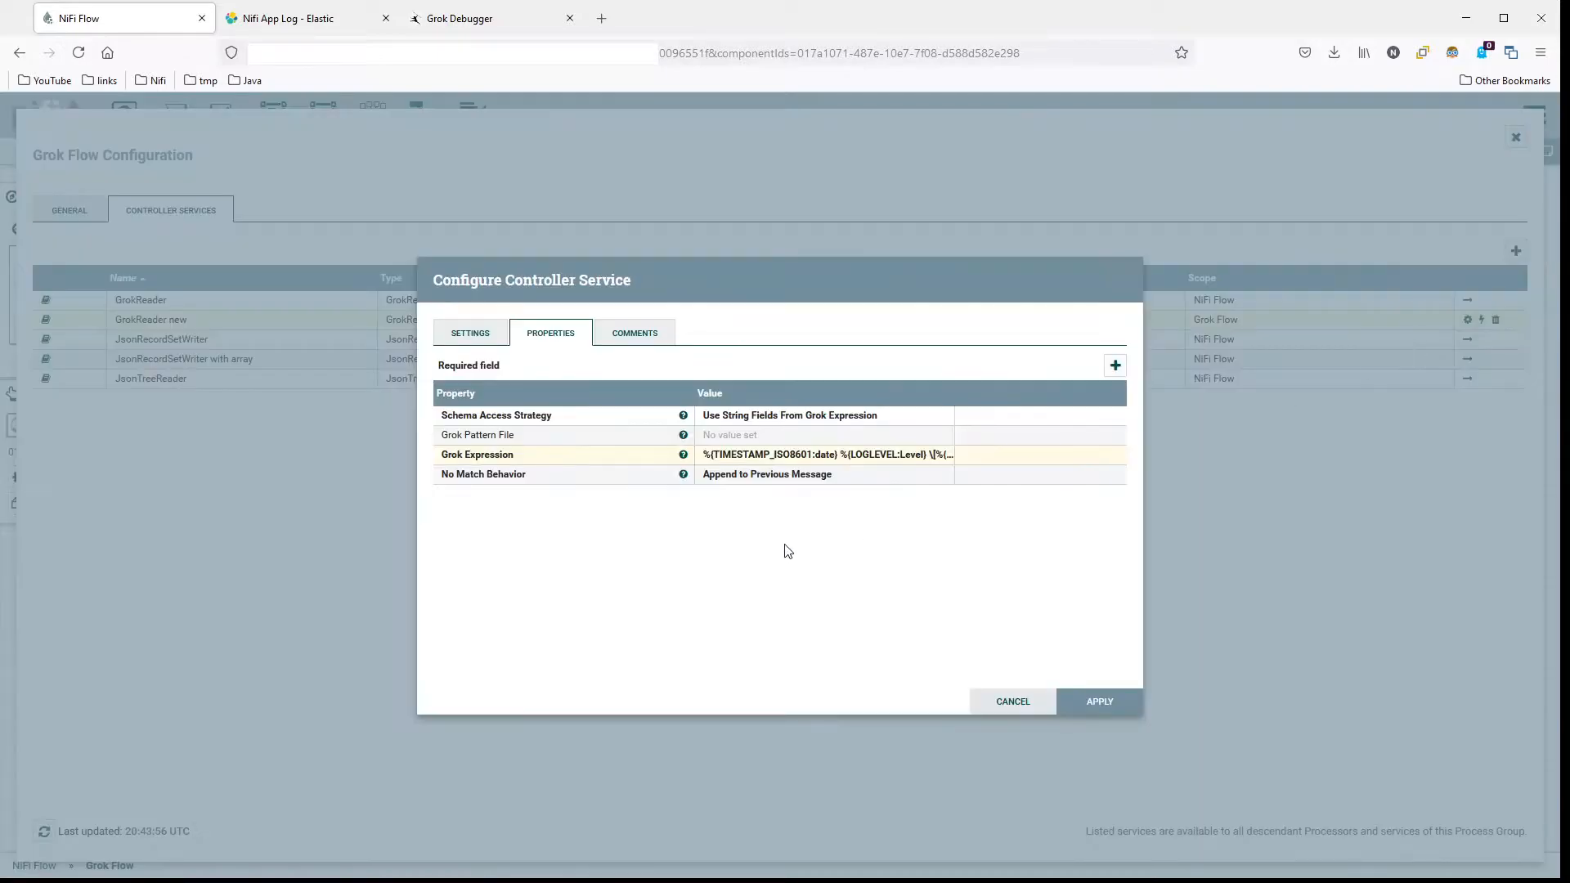
click(1098, 701)
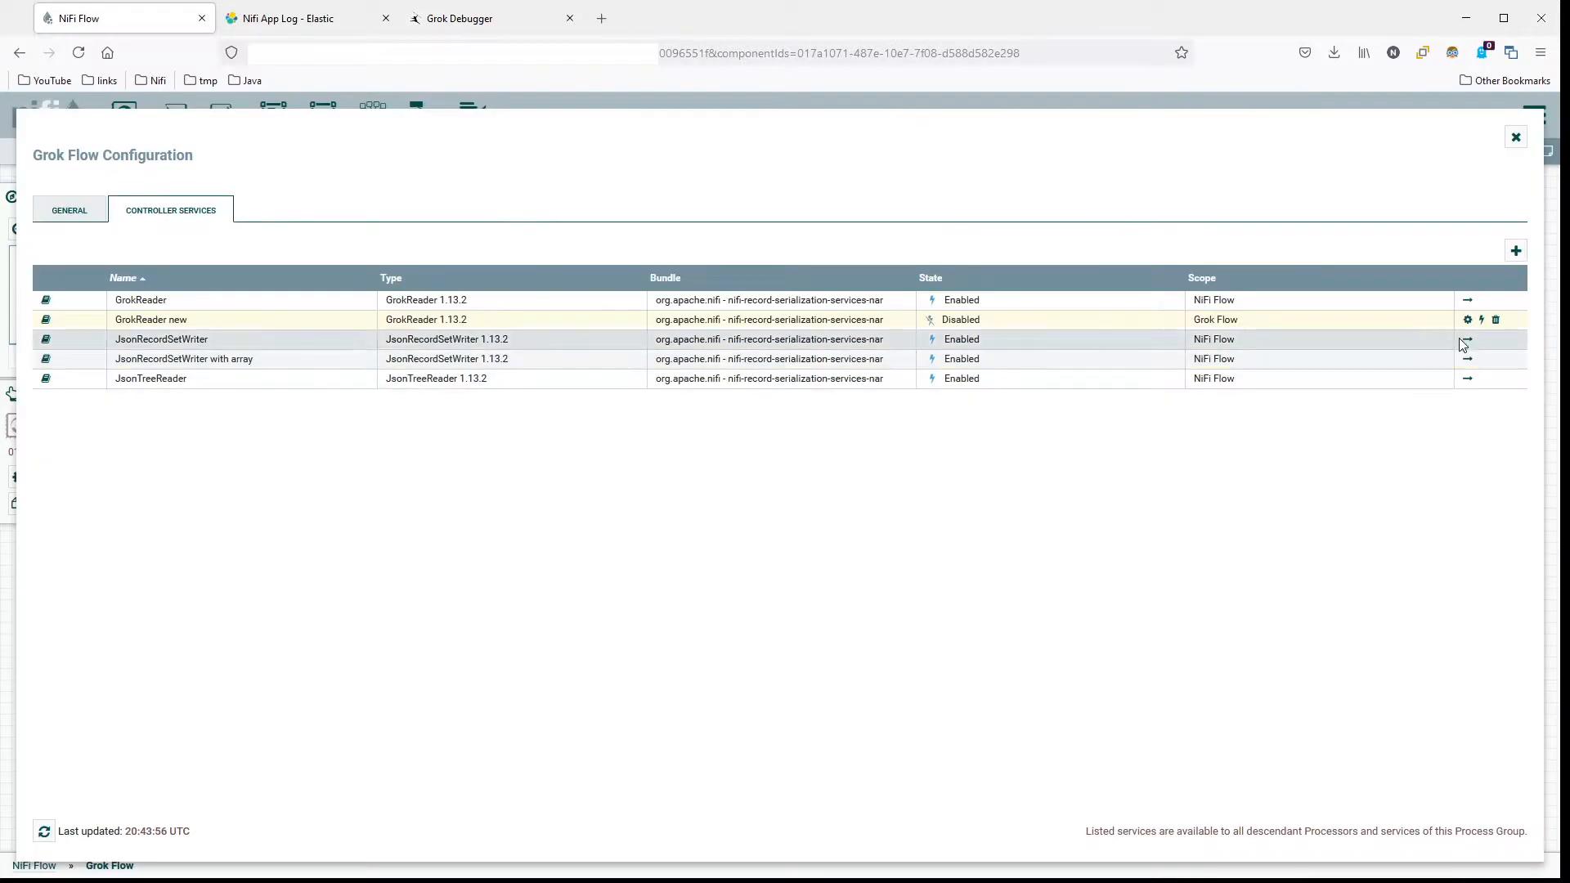
click(1482, 321)
click(1067, 699)
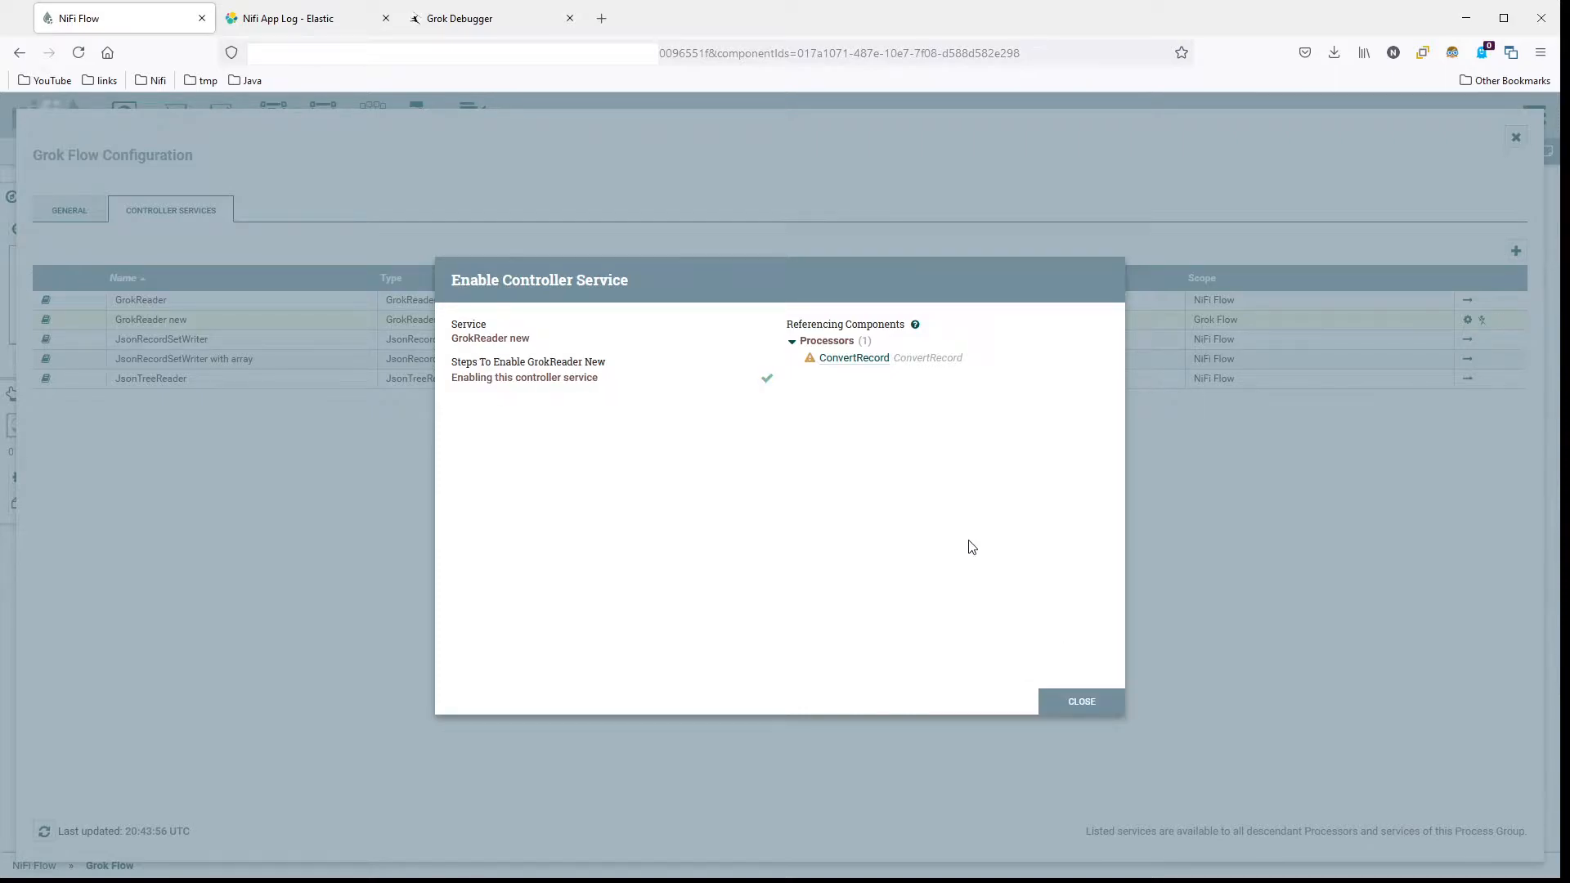
click(1081, 702)
click(1515, 136)
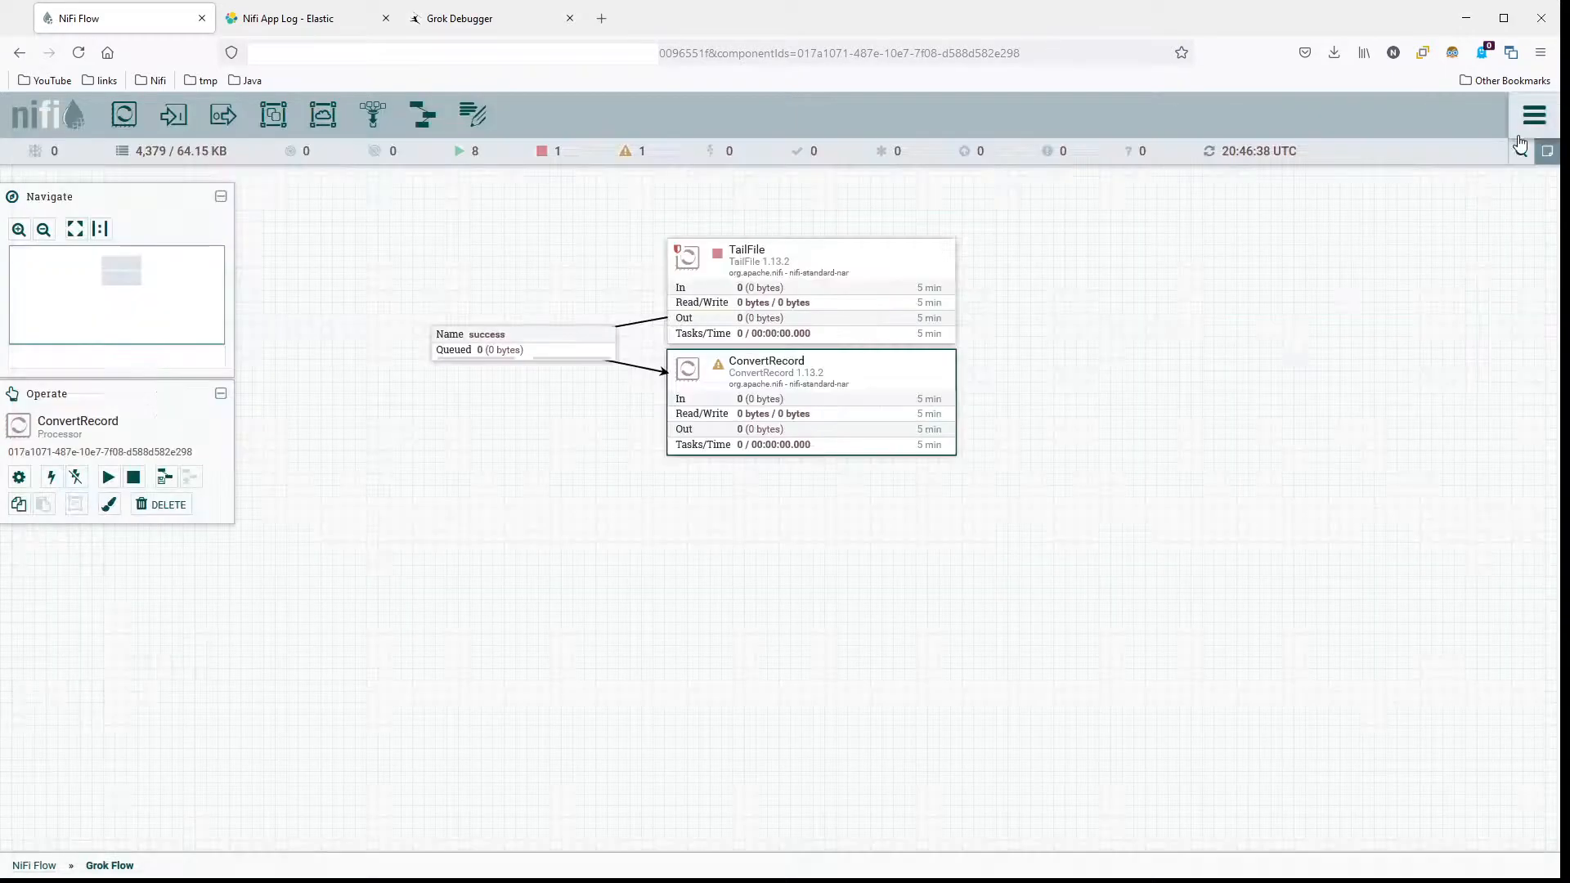
Step: Create a JsonRecordSetWriter 1.13.2 controller service named "JsonRecordSetWriter new" as ConvertRecord's Record Writer
double_click(897, 364)
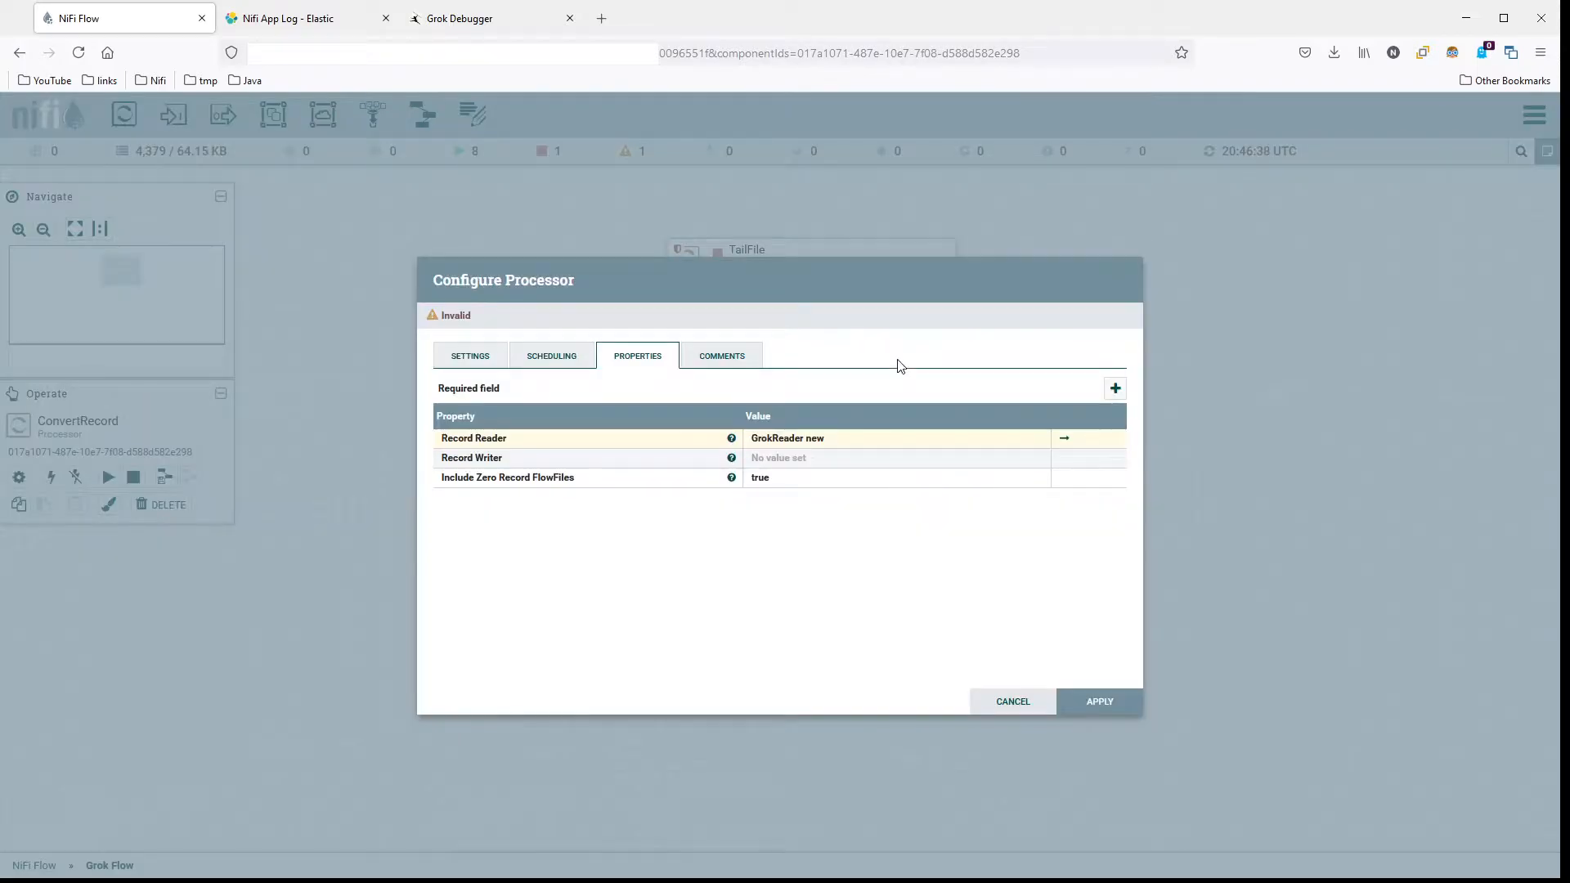
click(789, 466)
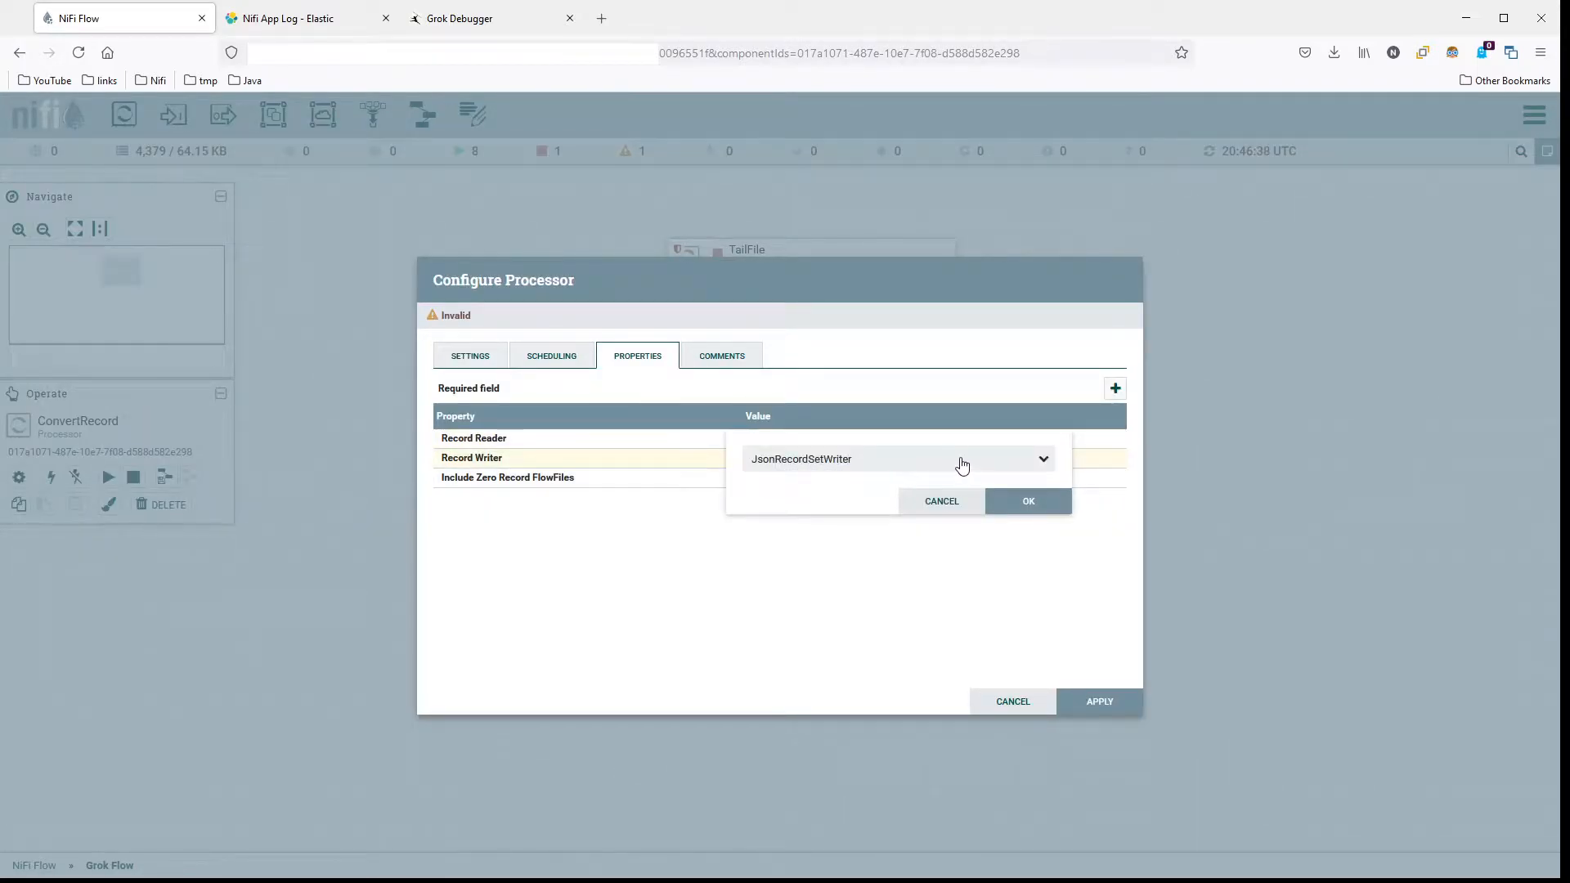
click(873, 473)
click(862, 532)
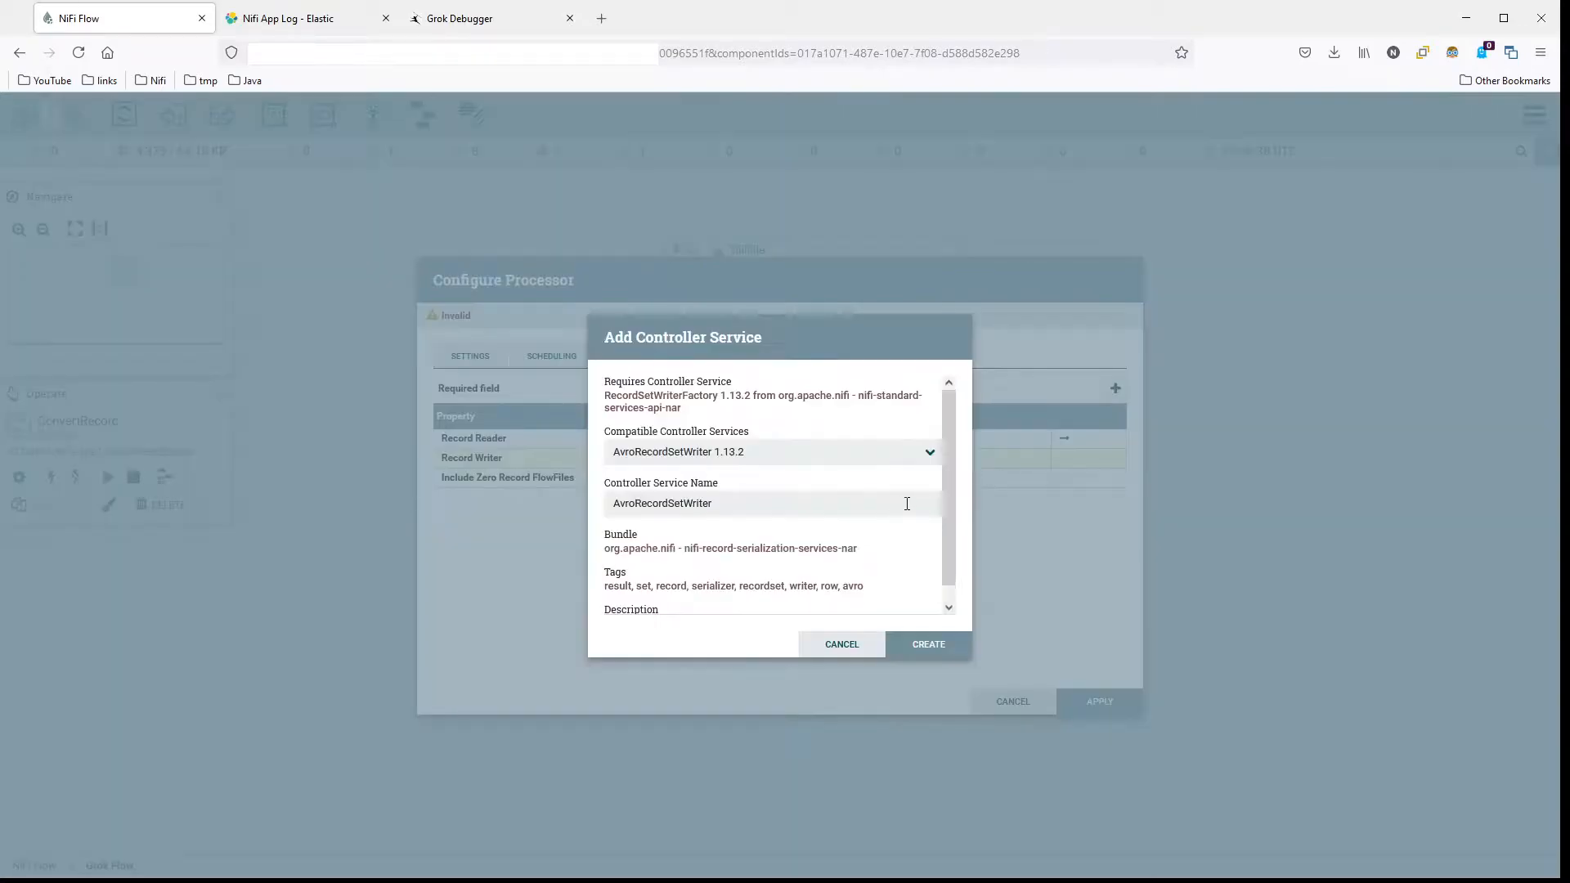
click(760, 458)
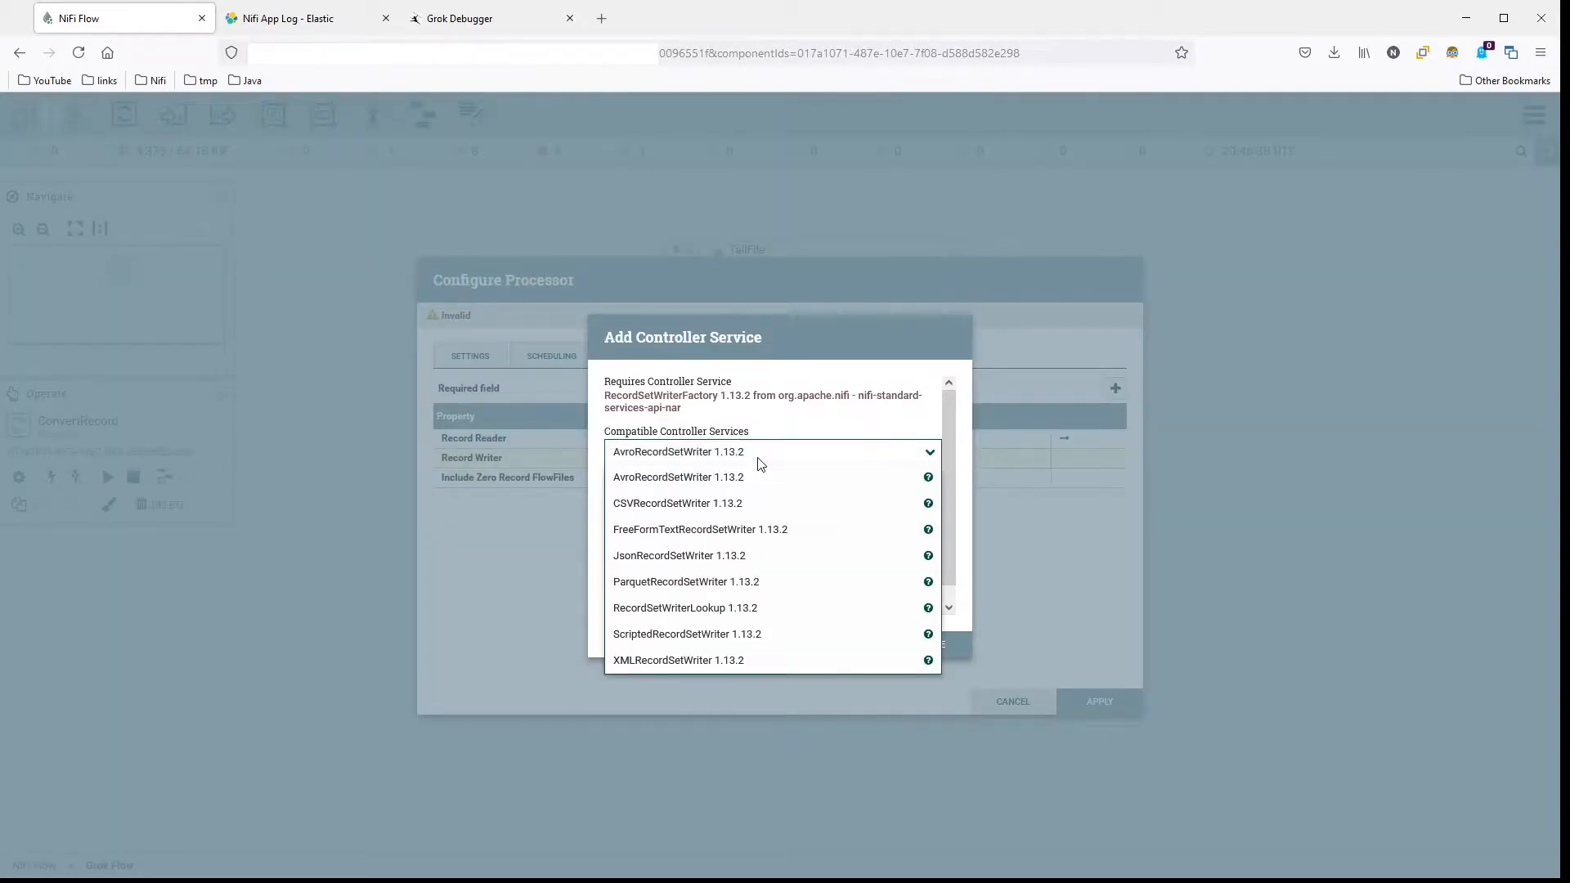
click(826, 565)
click(740, 509)
text(new)
click(926, 646)
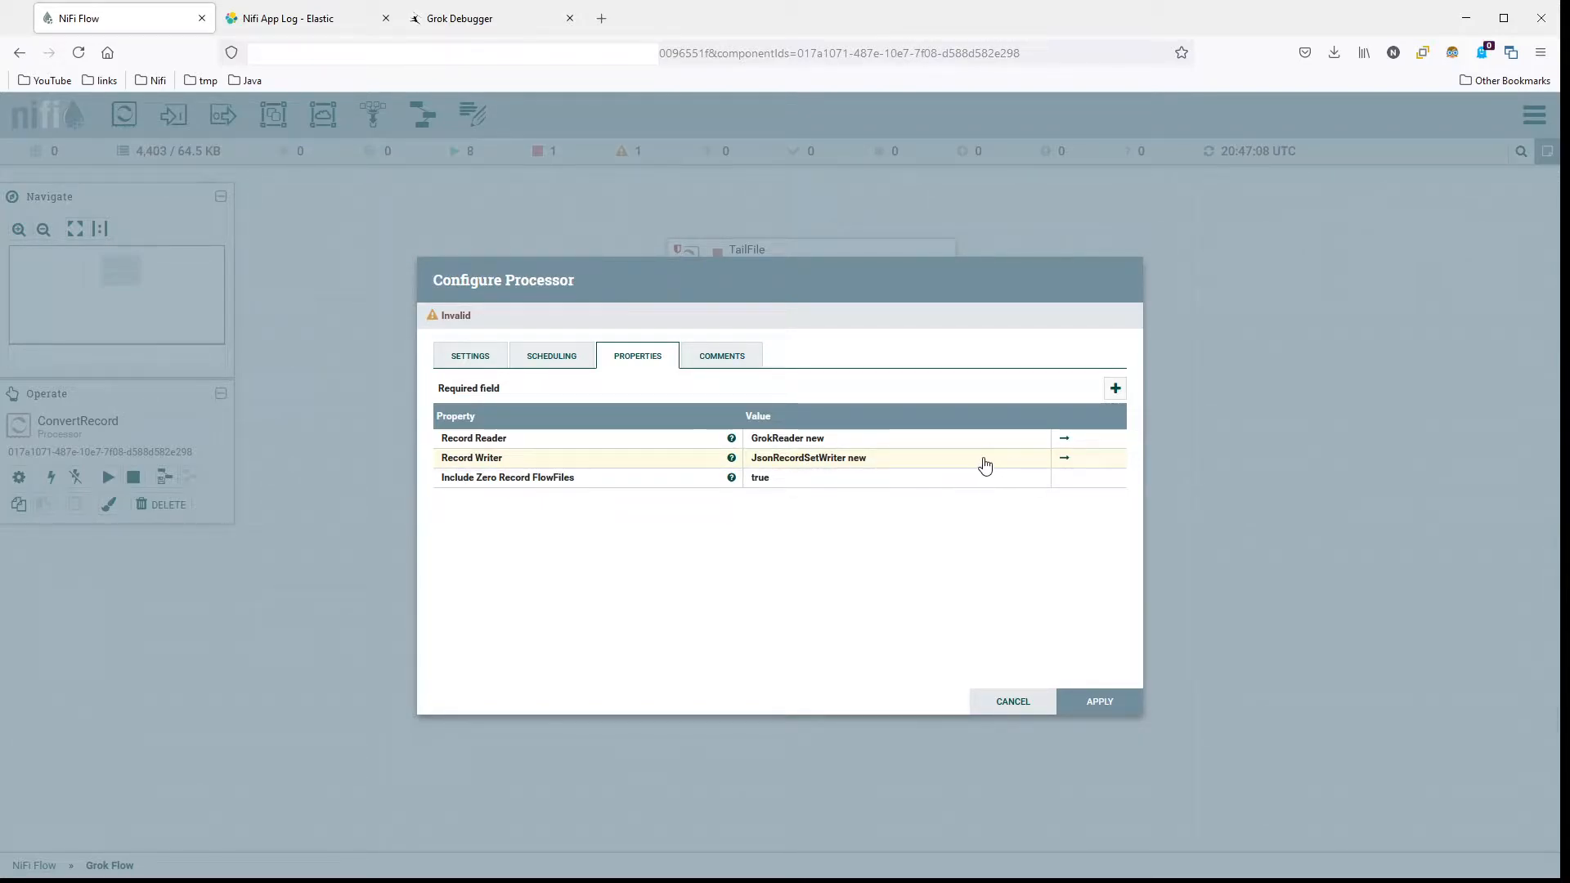
Step: Save the ConvertRecord changes and rename its new JSON writer service to "JsonRecordSetWriter new with array"
click(1068, 459)
click(880, 573)
click(1469, 359)
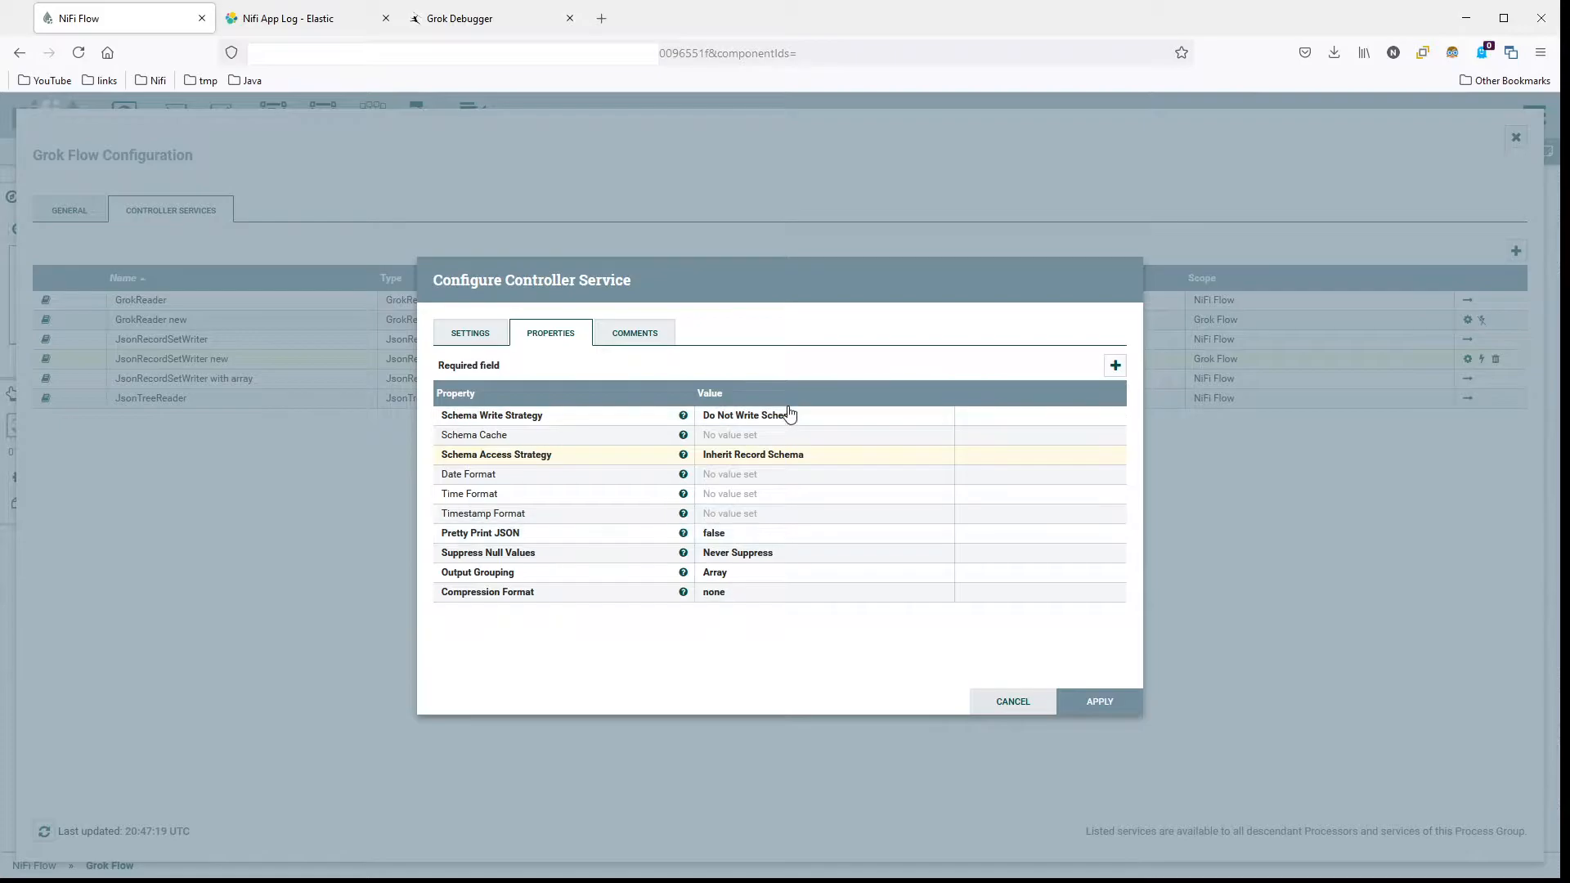
click(483, 335)
click(588, 381)
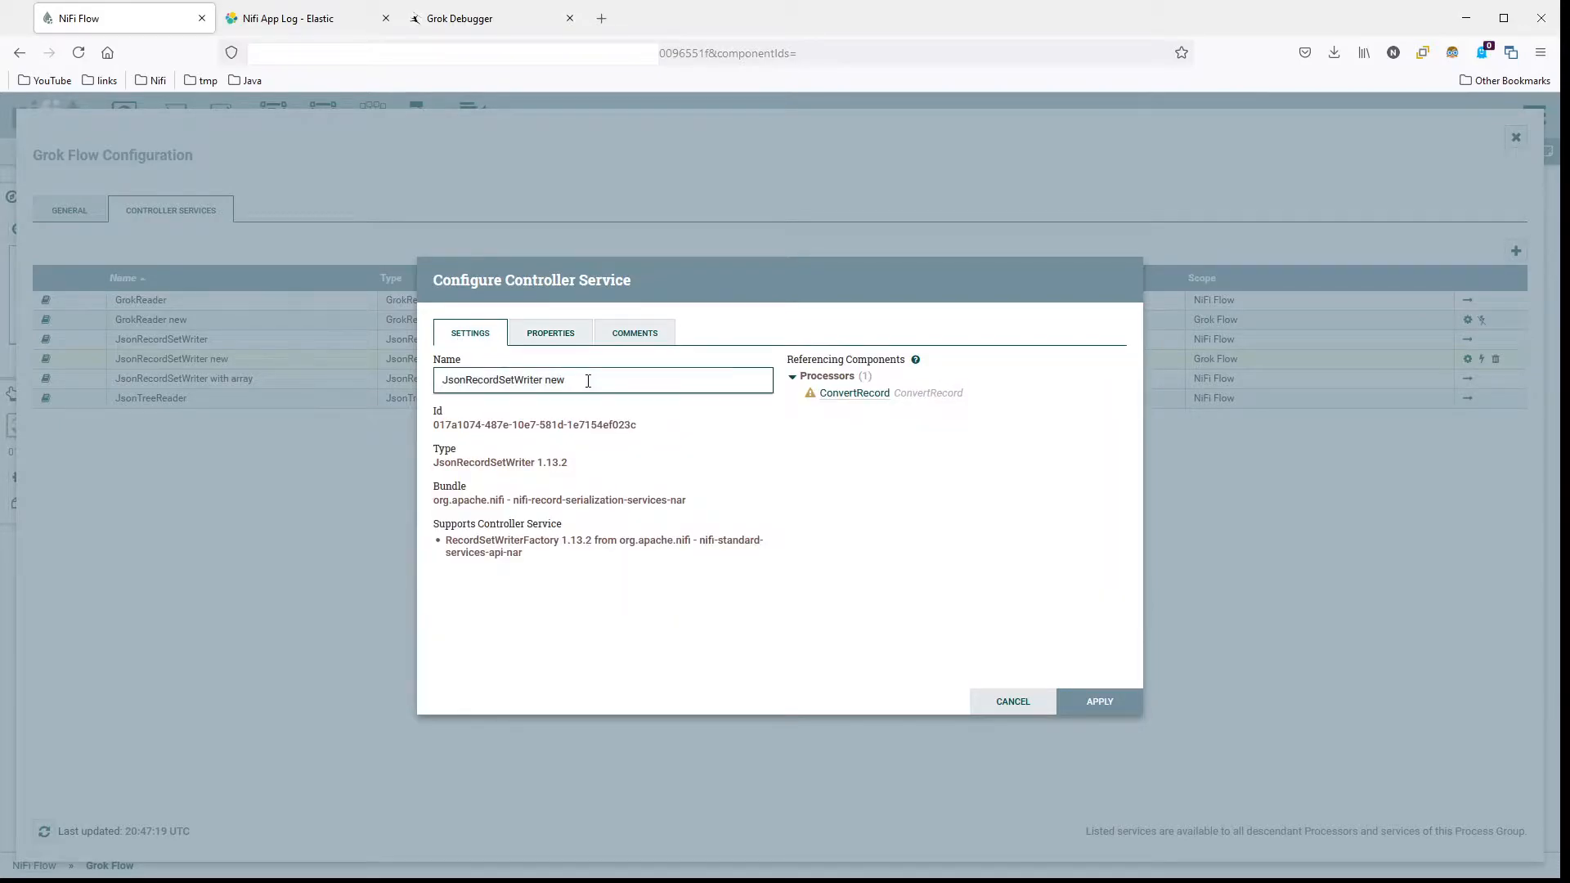
text(with array)
click(549, 334)
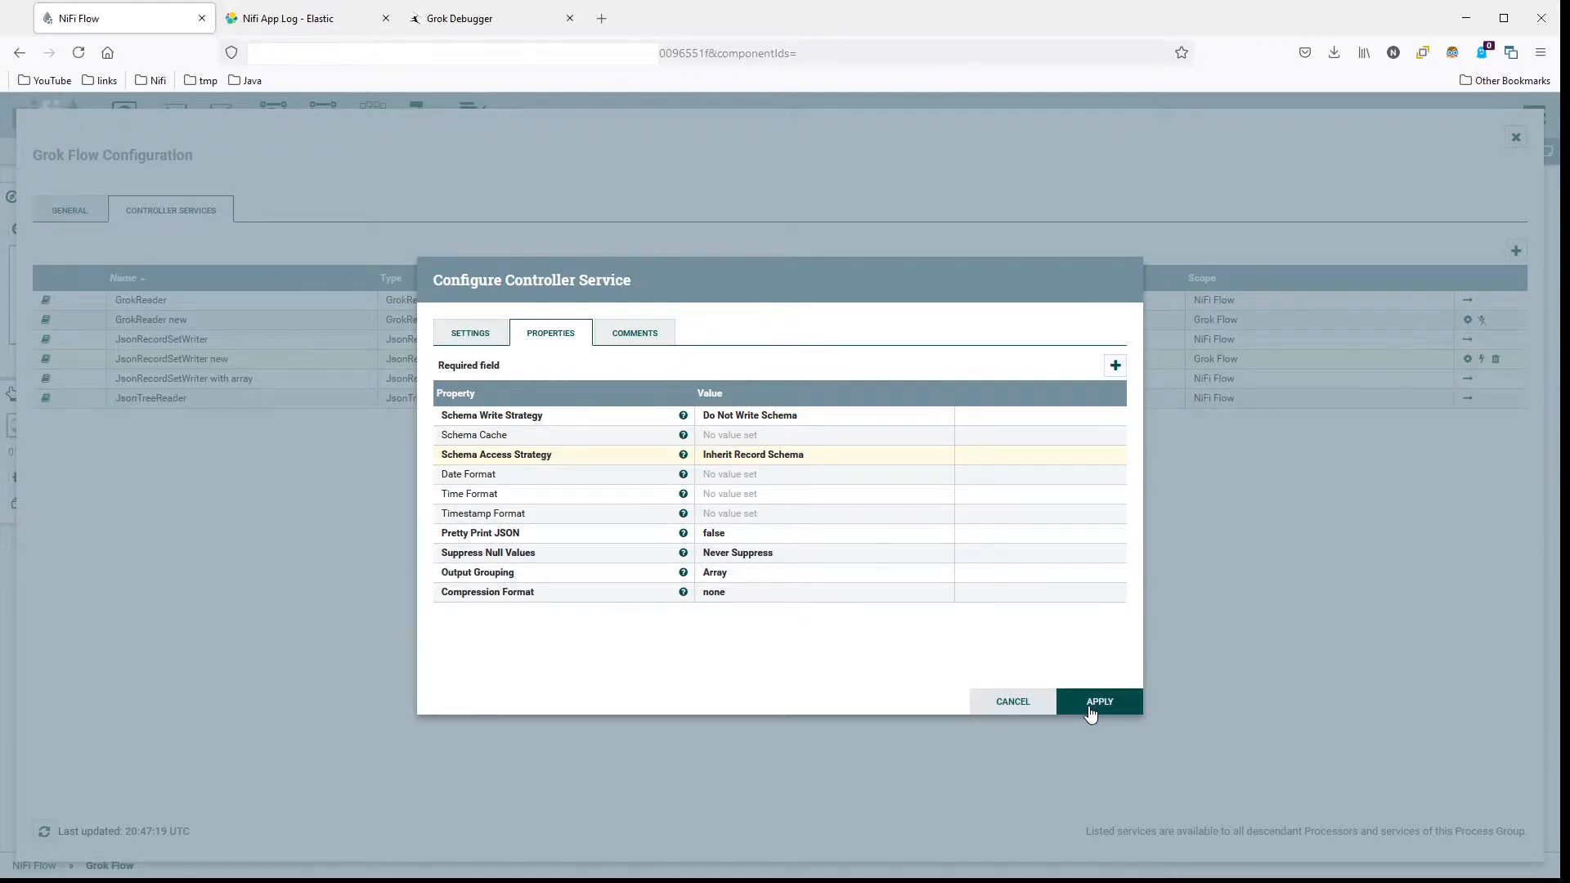
click(1091, 703)
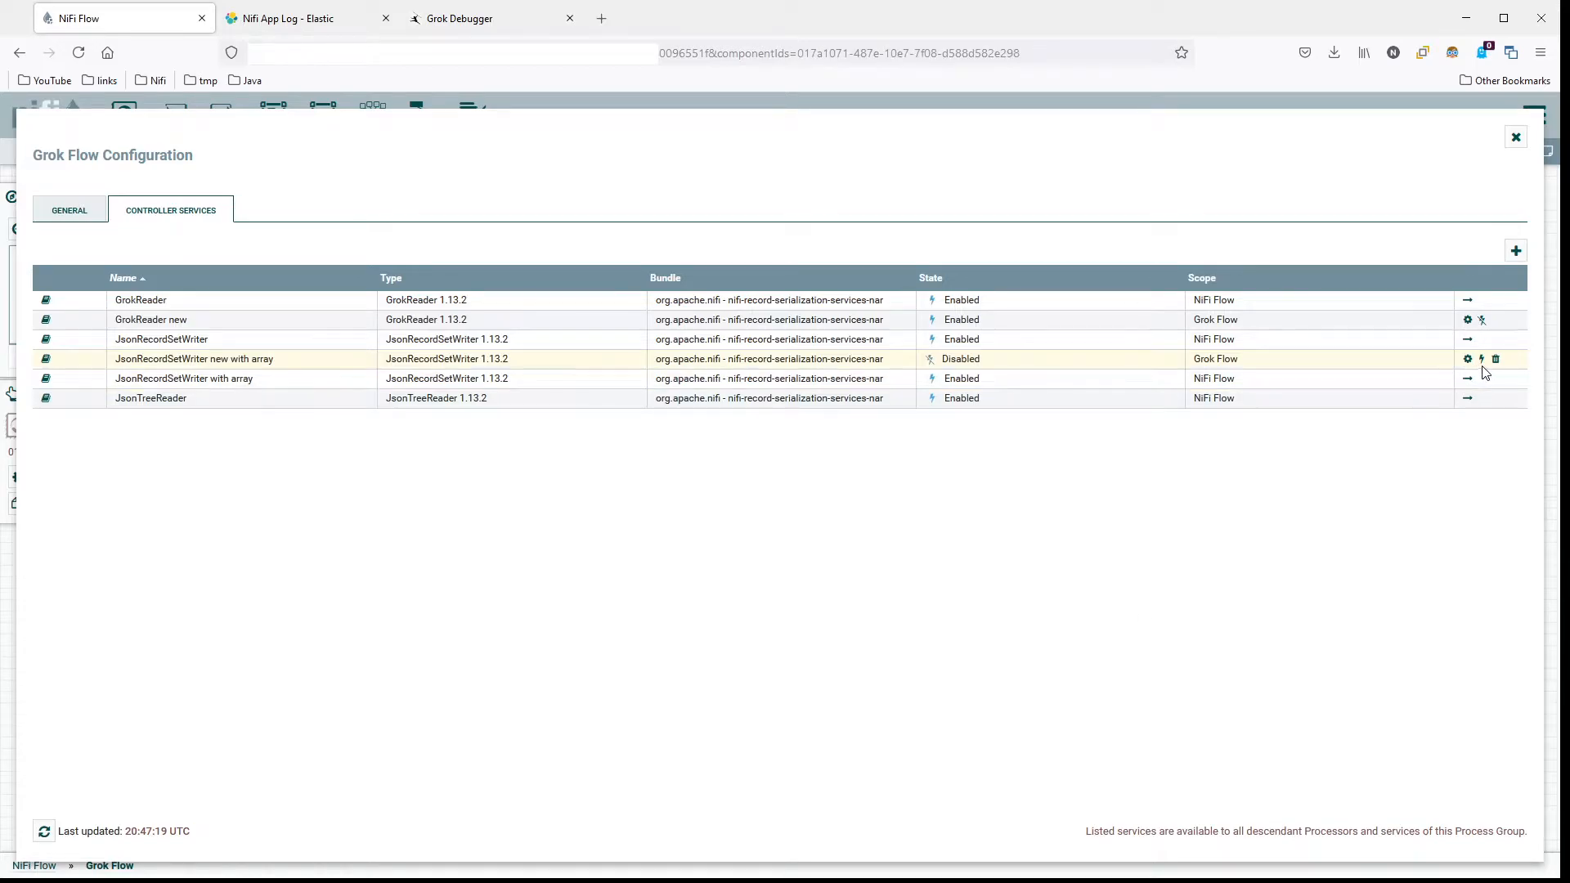
Step: Enable the "JsonRecordSetWriter new with array" service and return to the Grok Flow canvas
click(1481, 360)
click(1081, 702)
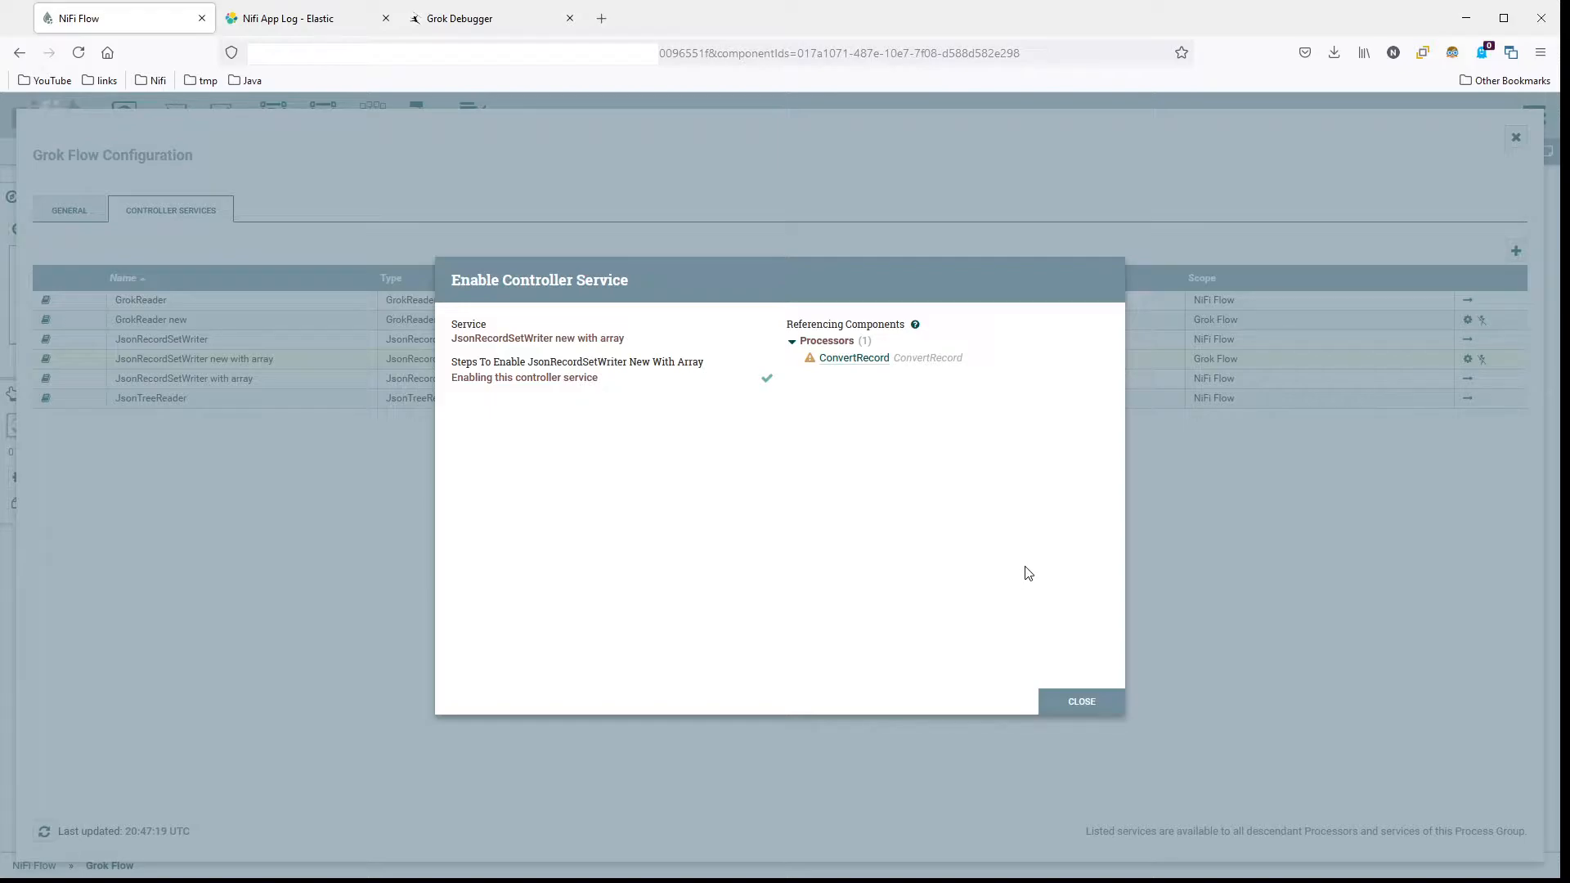
click(1067, 704)
click(1516, 150)
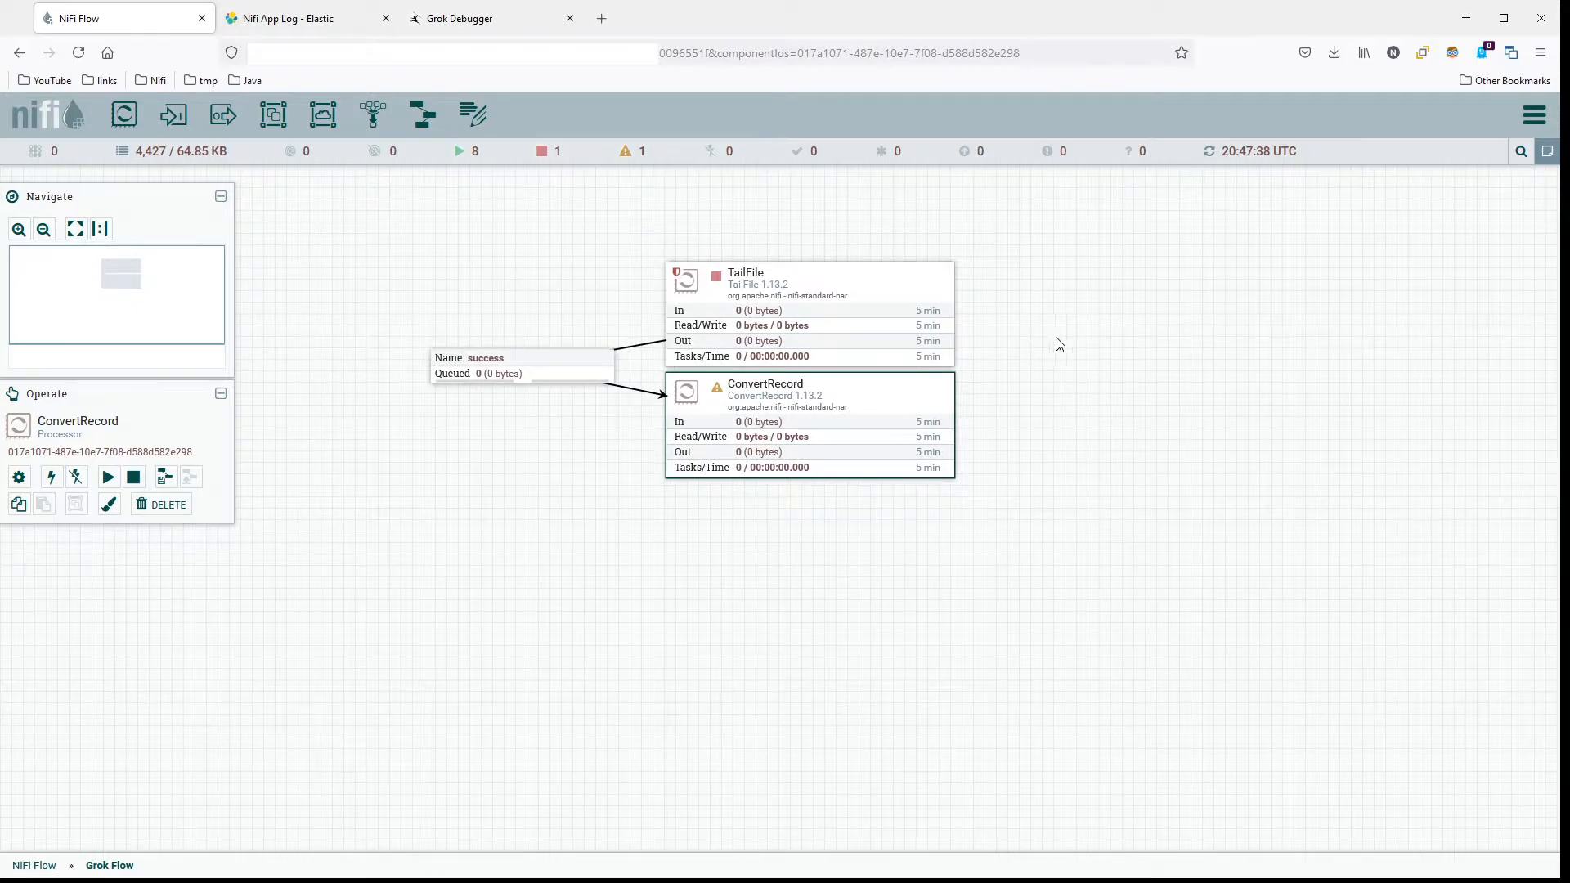
Step: Start the TailFile processor briefly to fetch the log, and stop it again
right_click(881, 284)
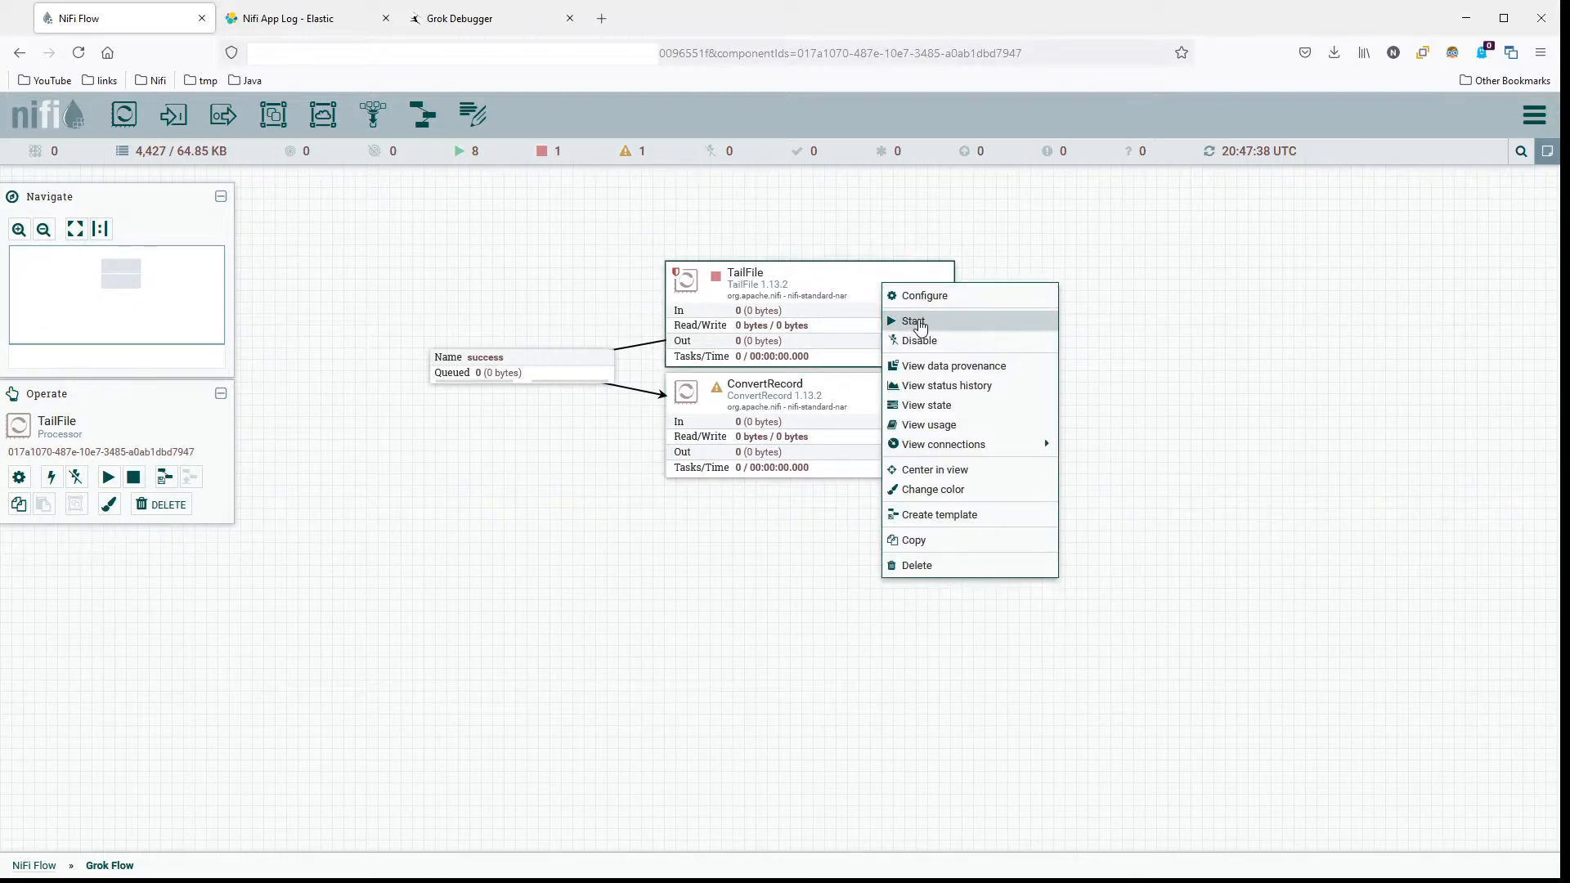
click(914, 322)
right_click(883, 283)
click(914, 319)
right_click(1007, 291)
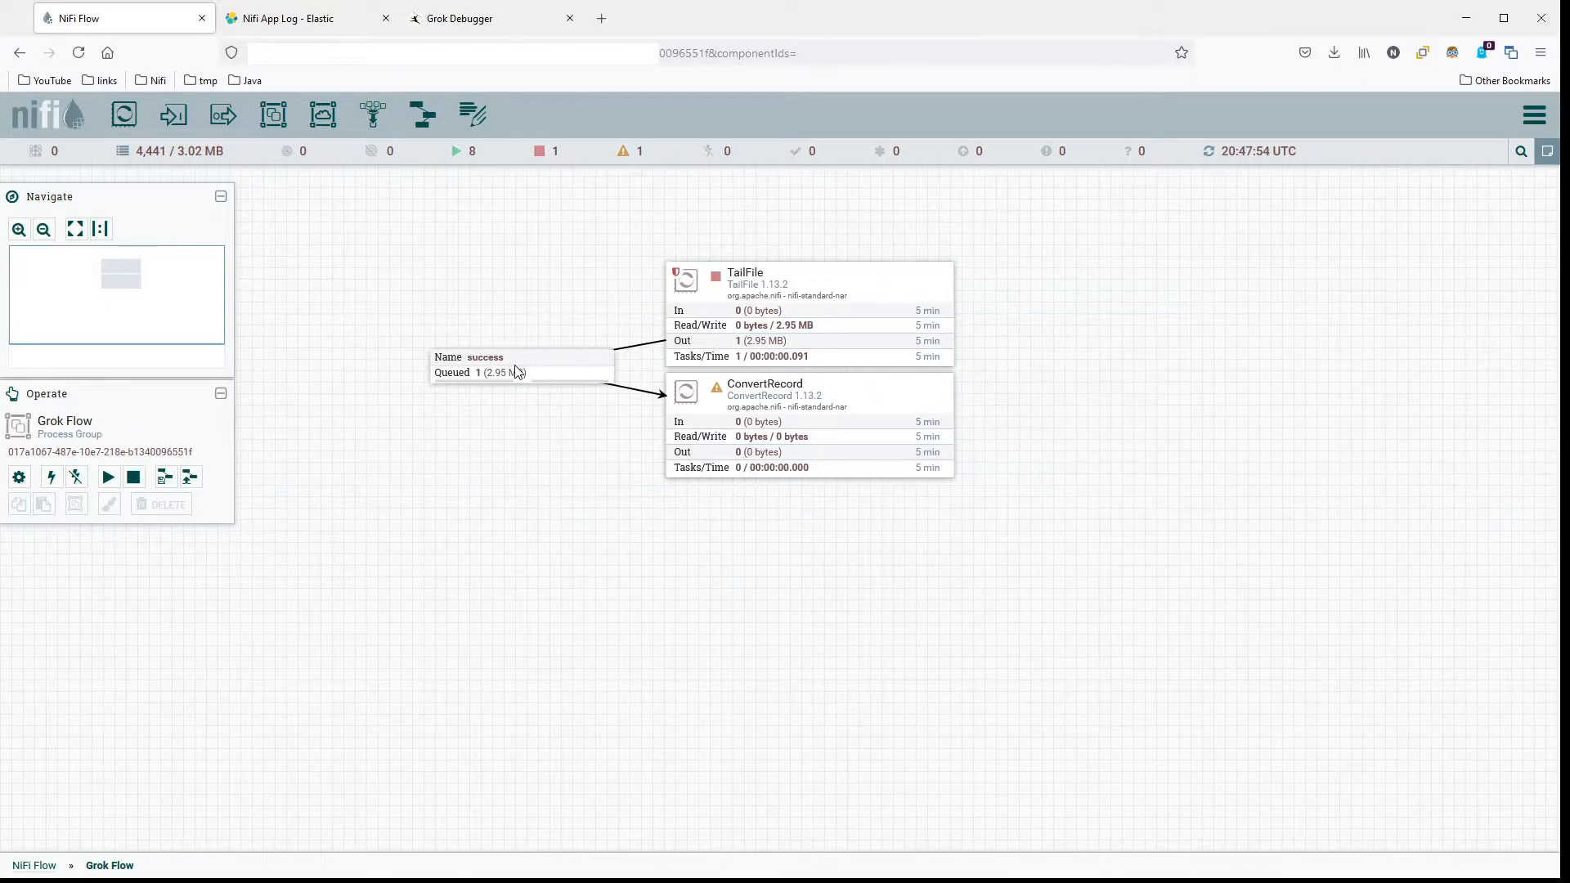
Step: List the flow files queued between TailFile and ConvertRecord, and view the content of the queued log file
right_click(544, 365)
click(585, 417)
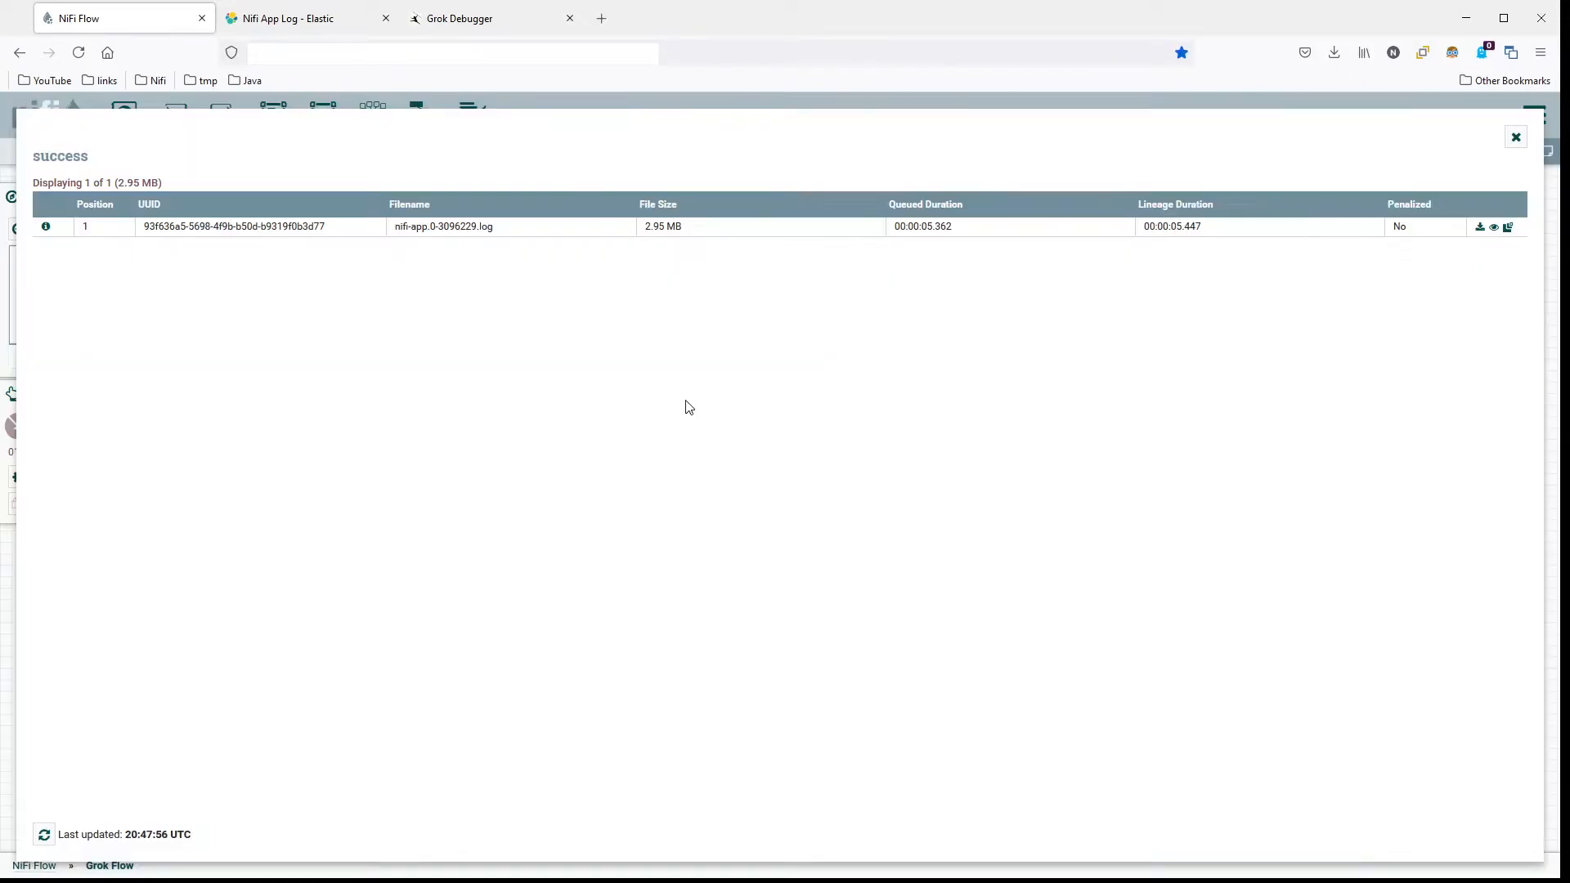
click(1494, 227)
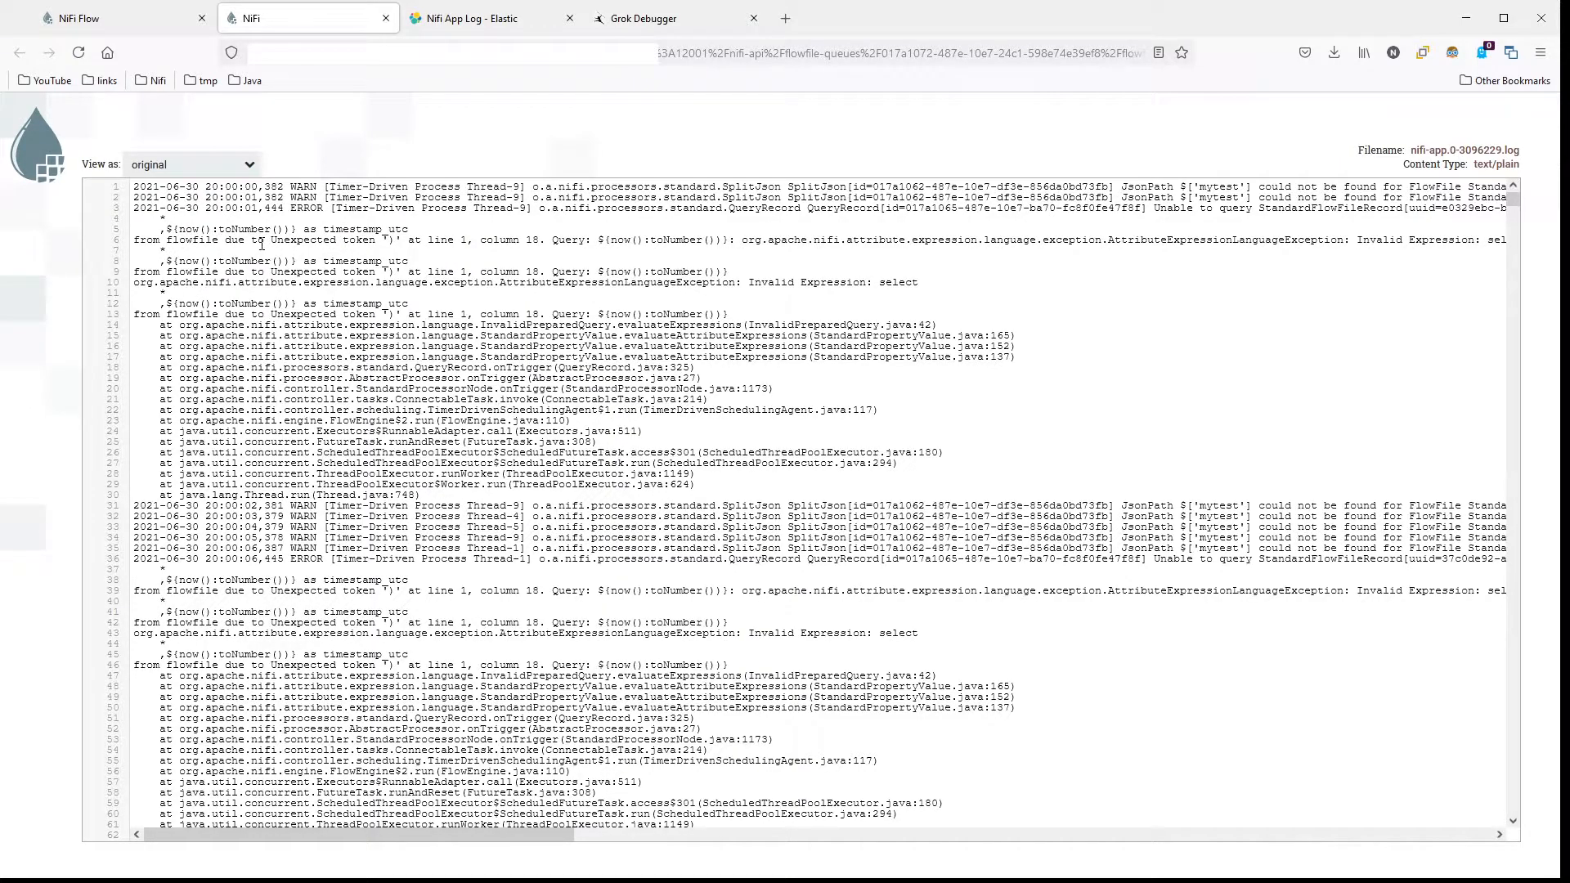
Step: Examine the WARN, INFO and ERROR levels of the entries in the queued log file's content
mouse_move(292, 211)
mouse_down()
mouse_move(168, 220)
mouse_move(318, 210)
mouse_up()
triple_click(311, 208)
double_click(309, 198)
double_click(311, 210)
scroll(363, 567, down, 15)
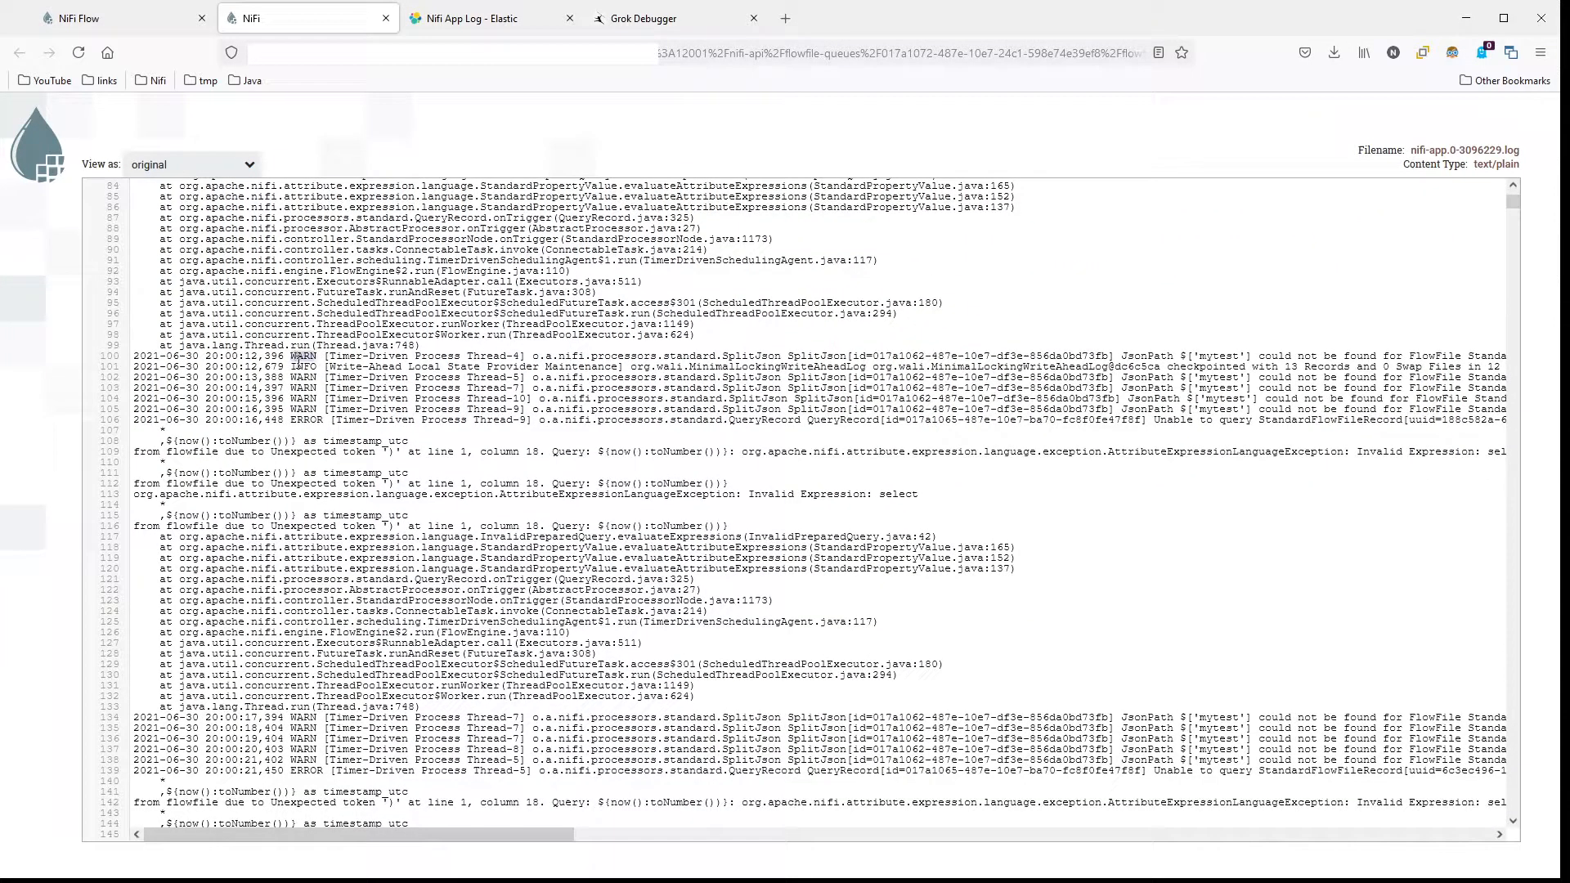
triple_click(299, 365)
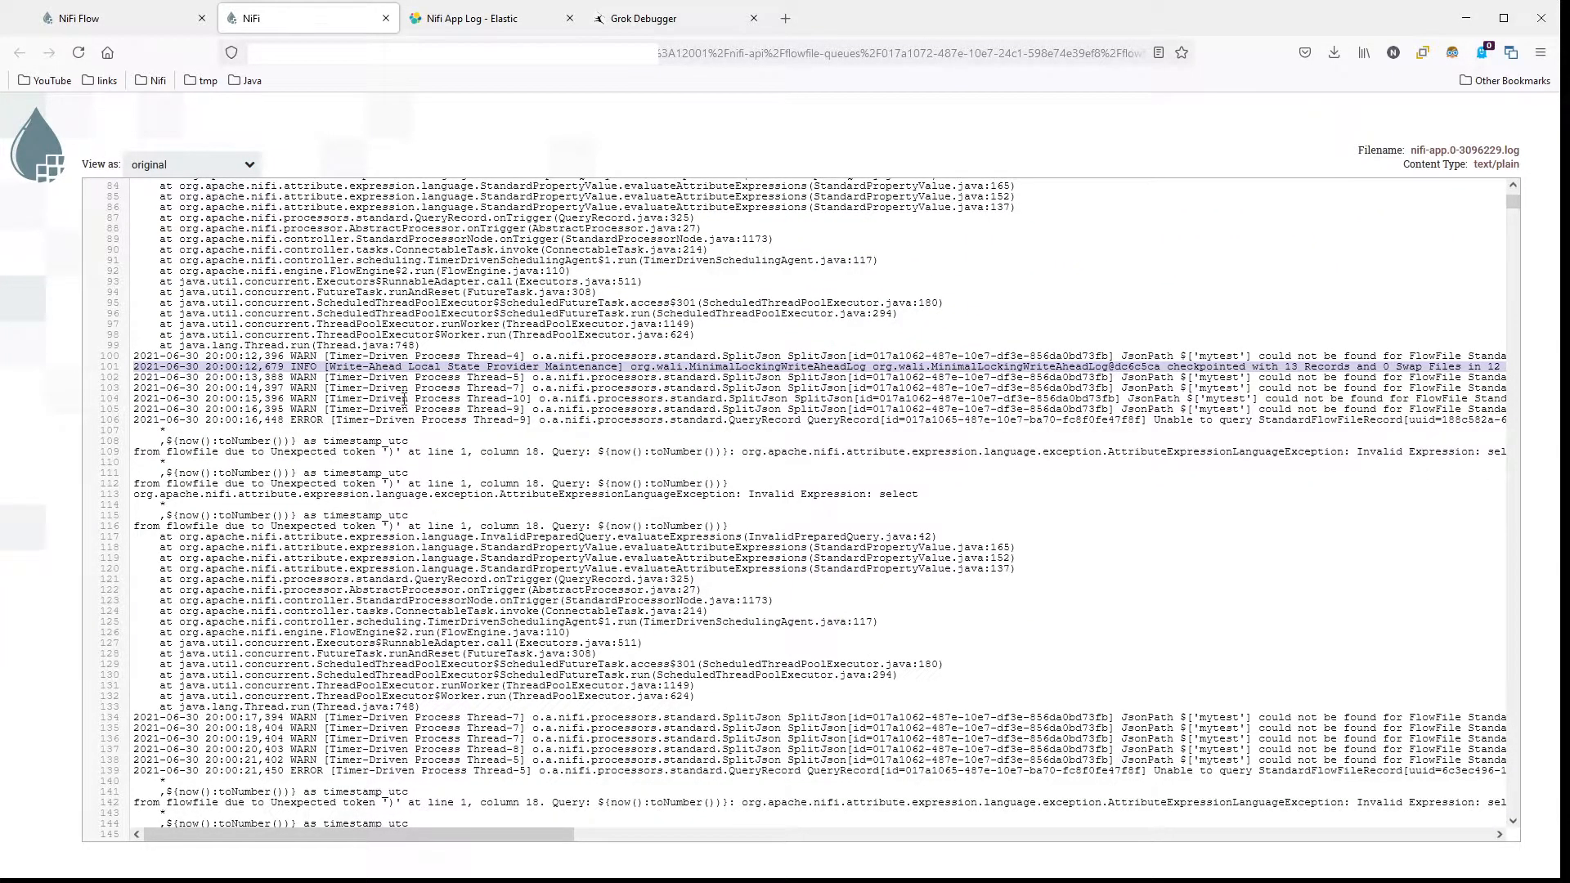
drag(301, 368, 598, 390)
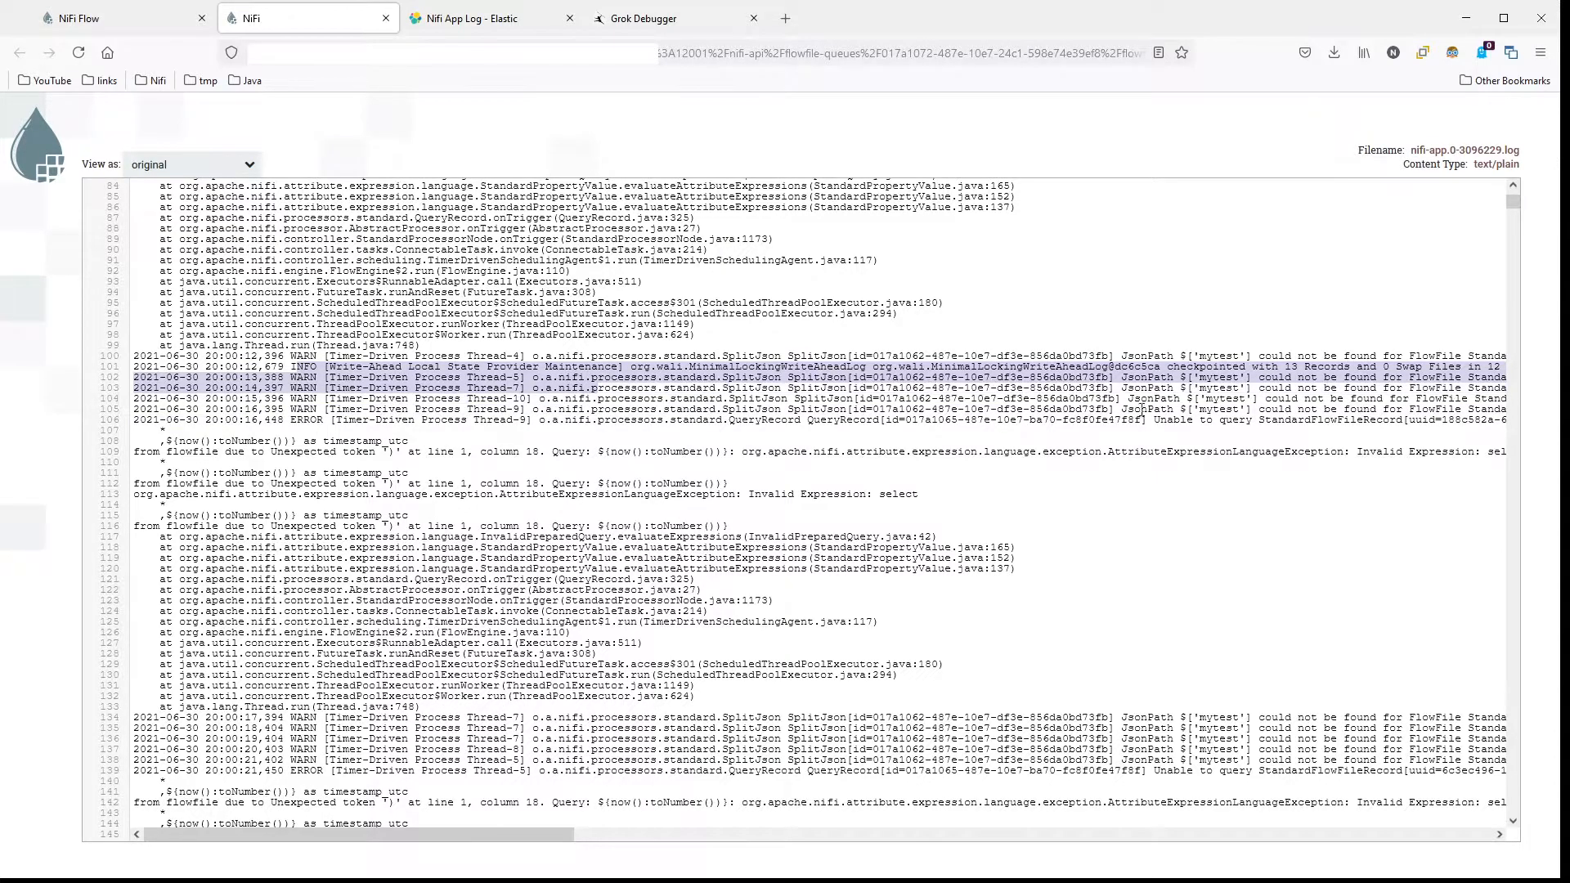
scroll(406, 380, up, 15)
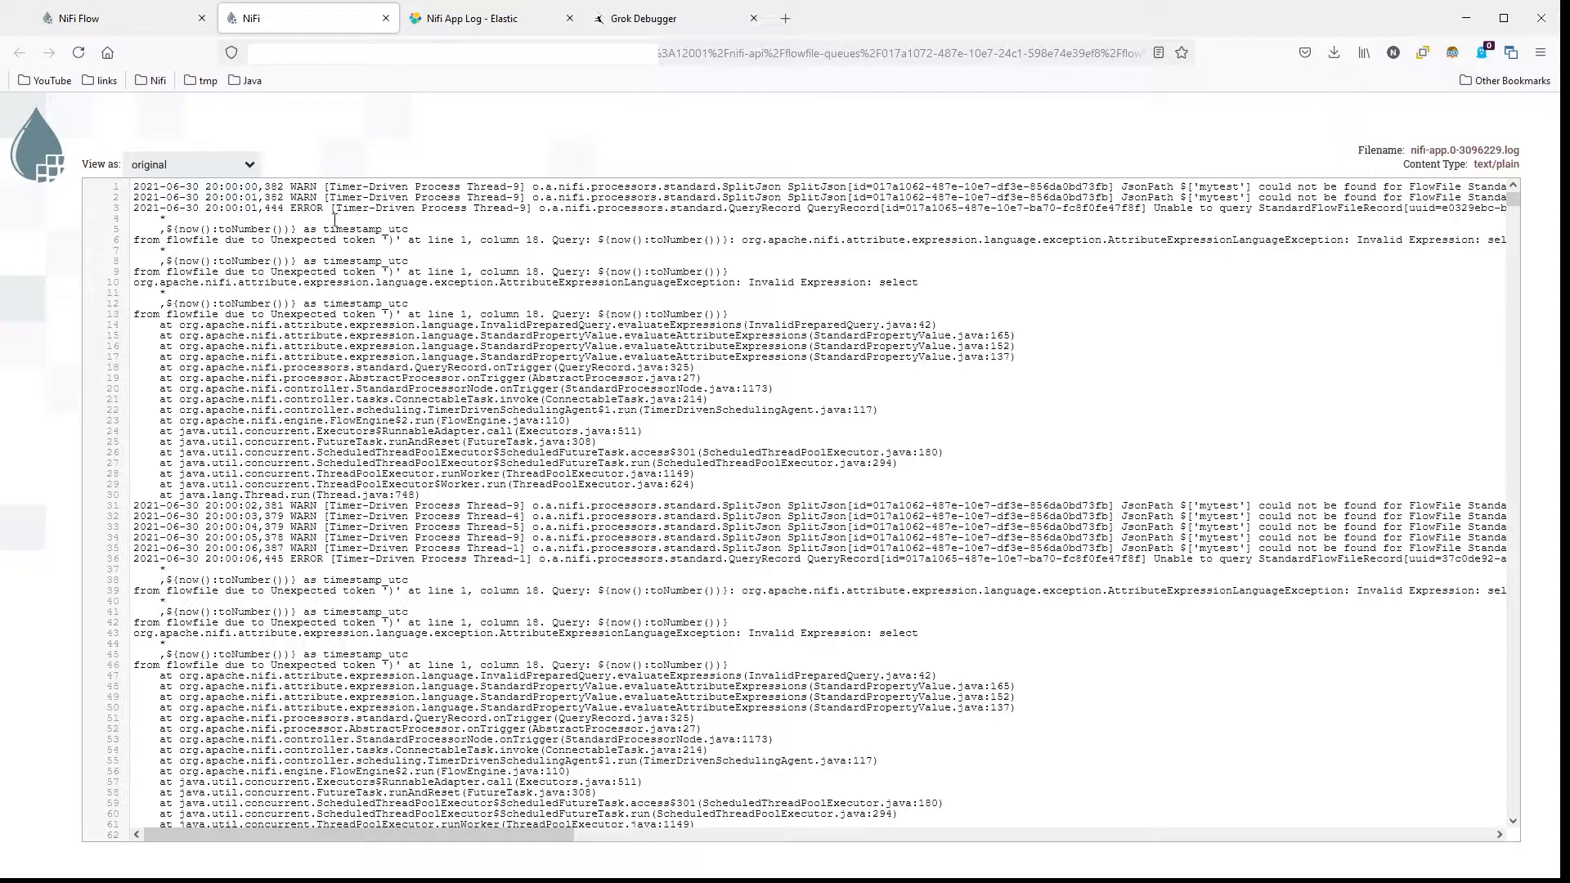
Step: Examine the multi-line stack trace below the first ERROR entry, and return to the Grok Flow canvas
drag(361, 217, 452, 302)
drag(342, 335, 545, 501)
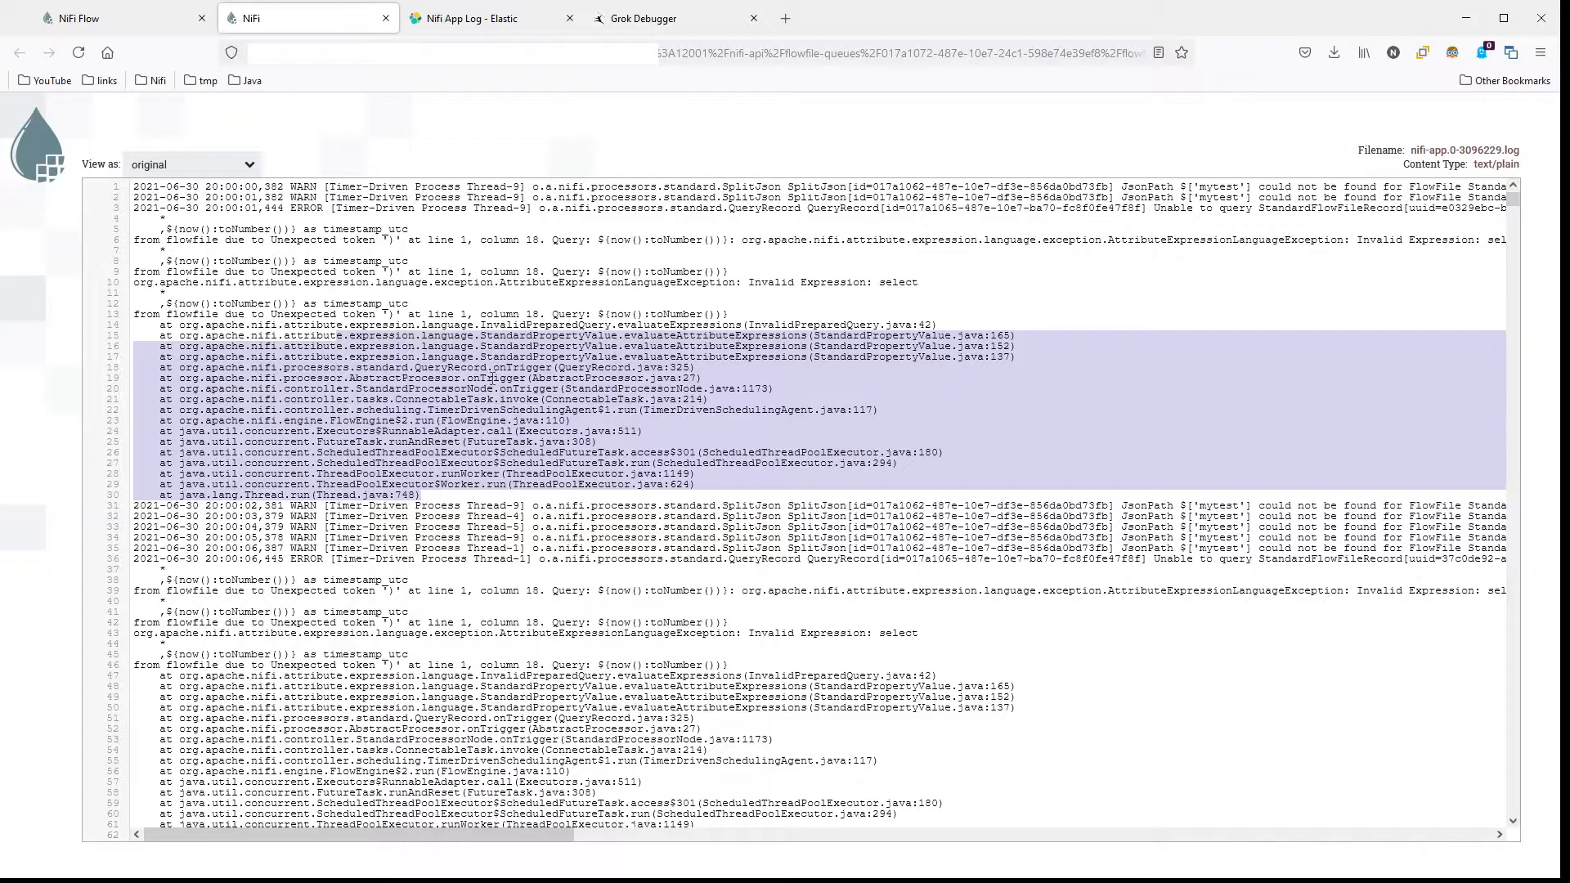
click(161, 226)
drag(137, 216, 439, 496)
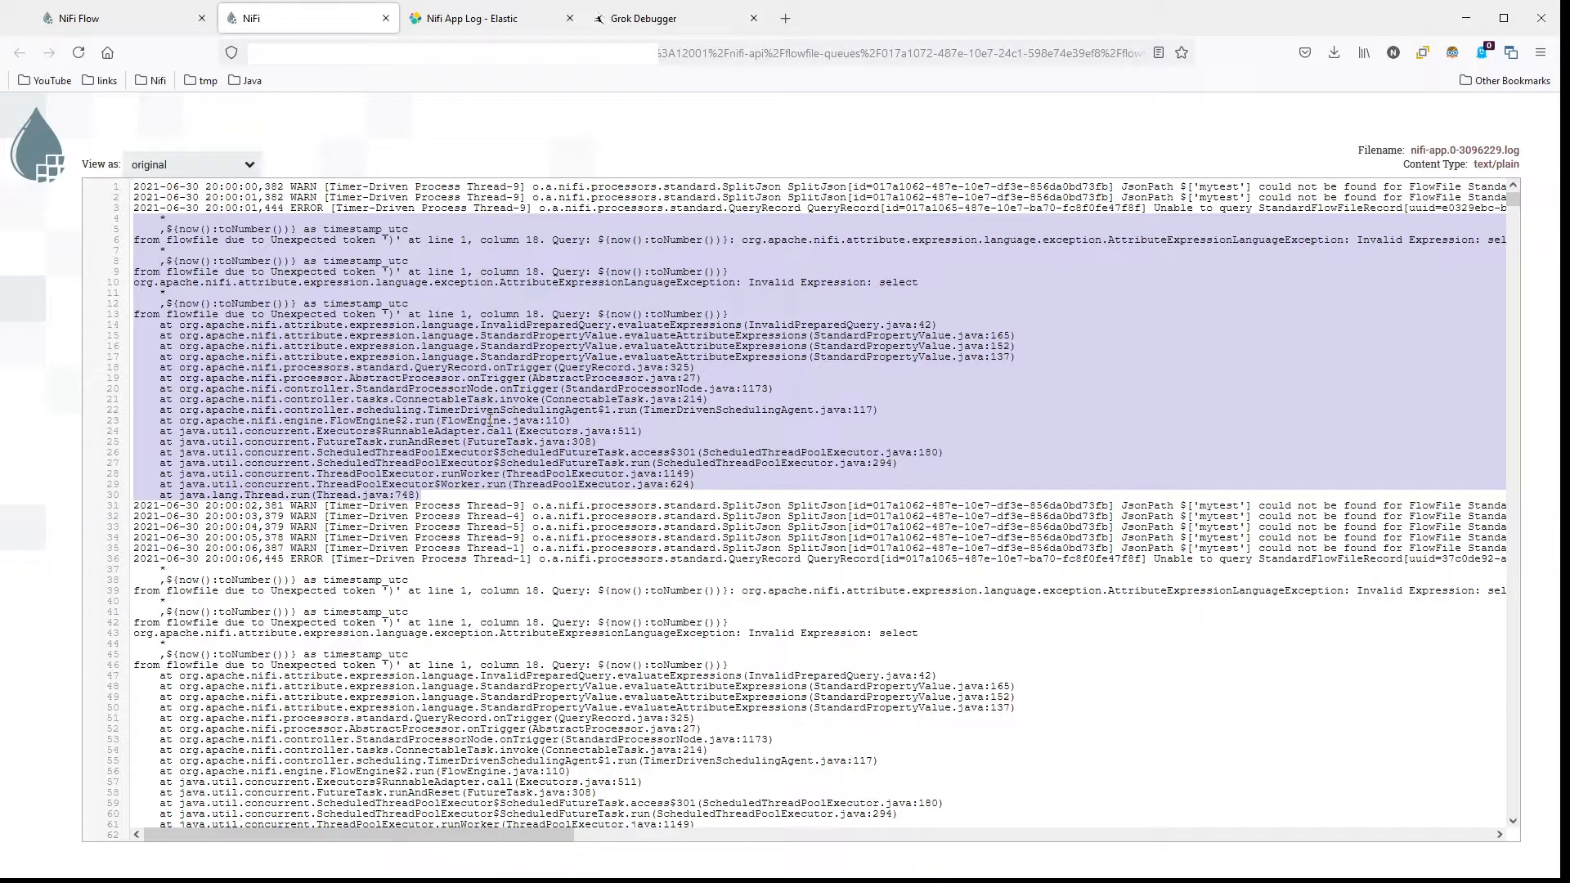
click(559, 421)
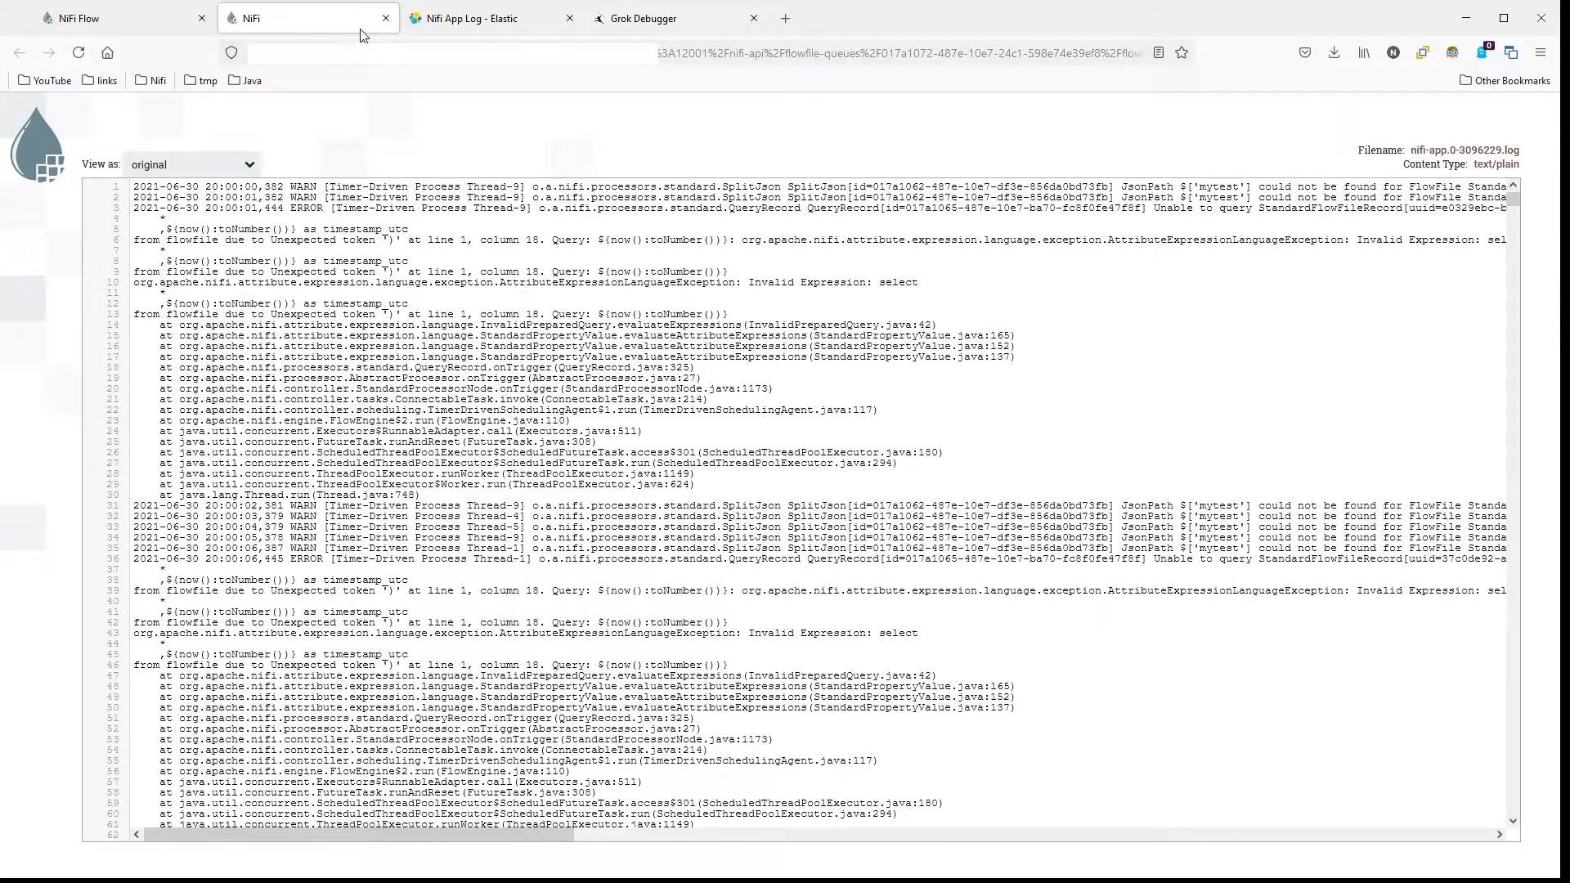
click(386, 18)
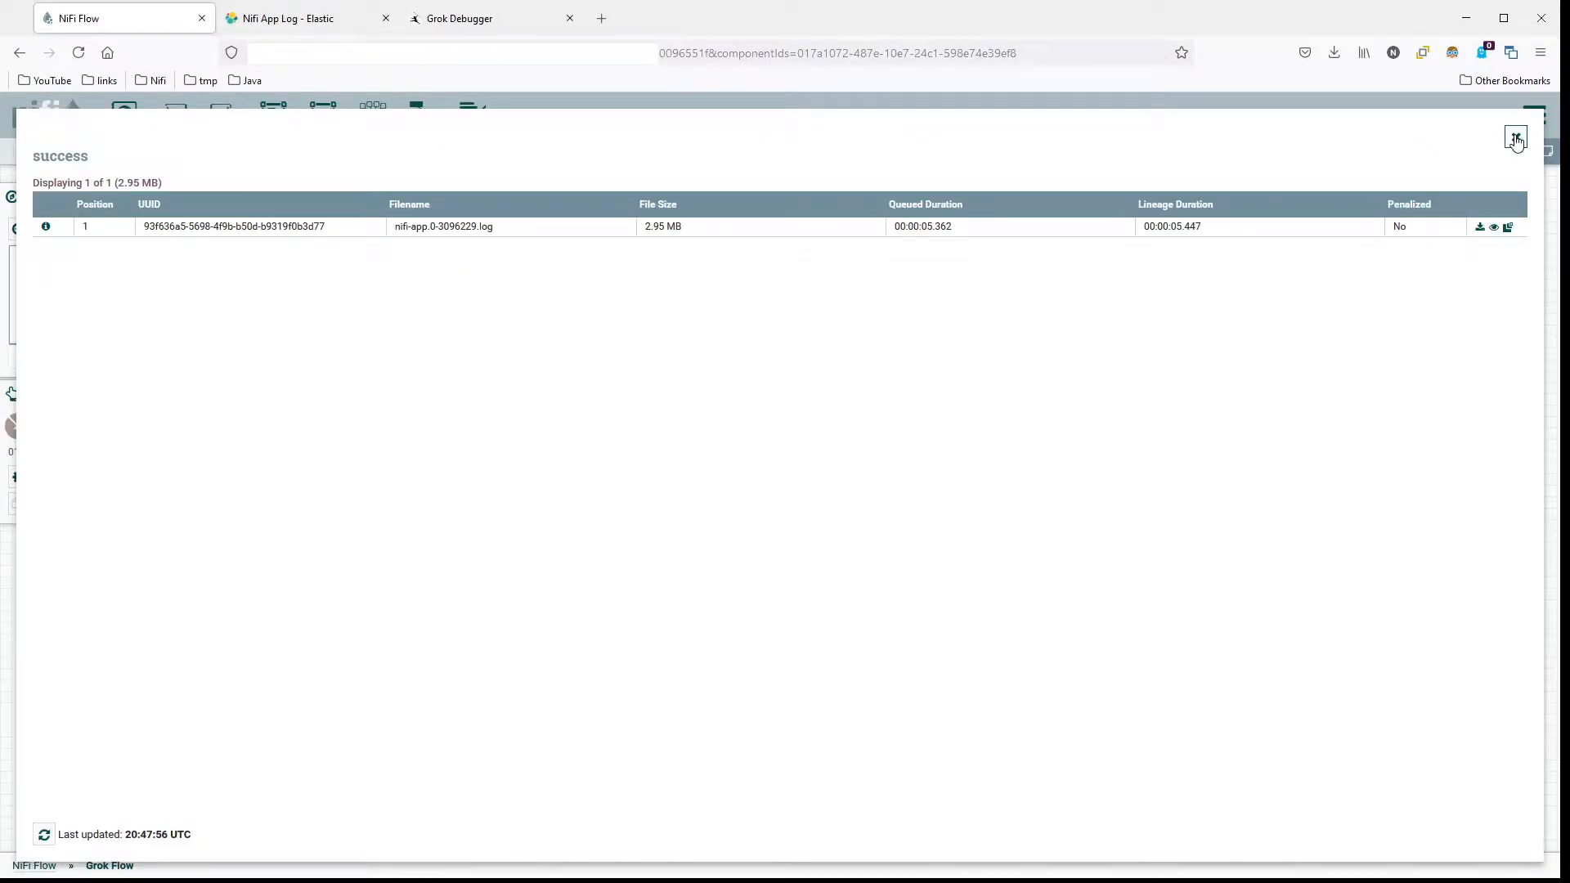
click(1516, 139)
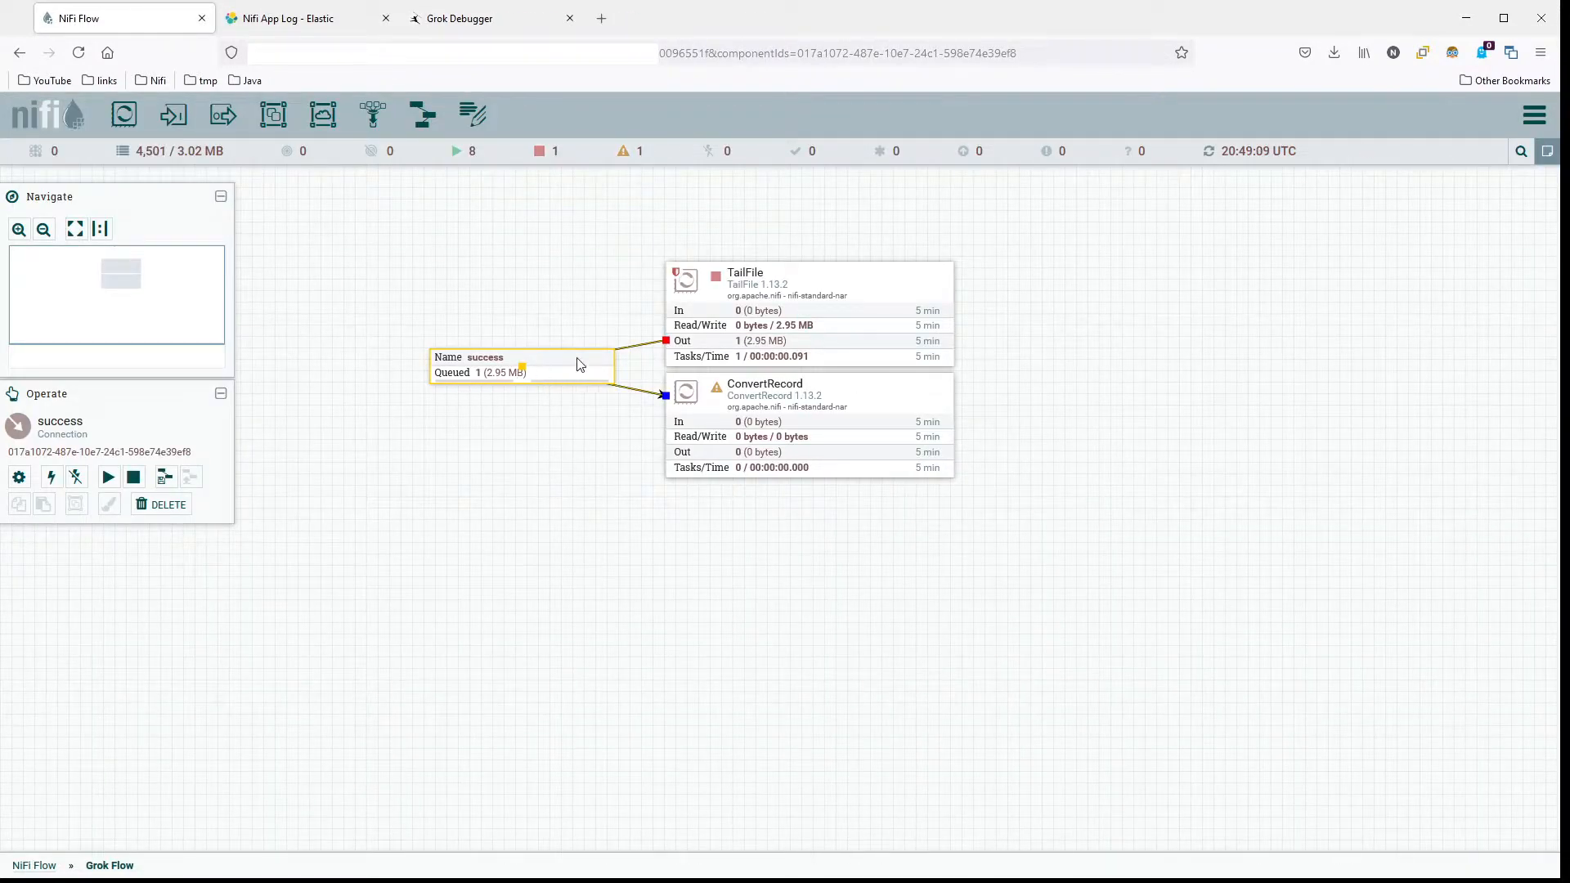
Step: Set ConvertRecord's Include Zero Record FlowFiles property to false and apply the change
double_click(842, 398)
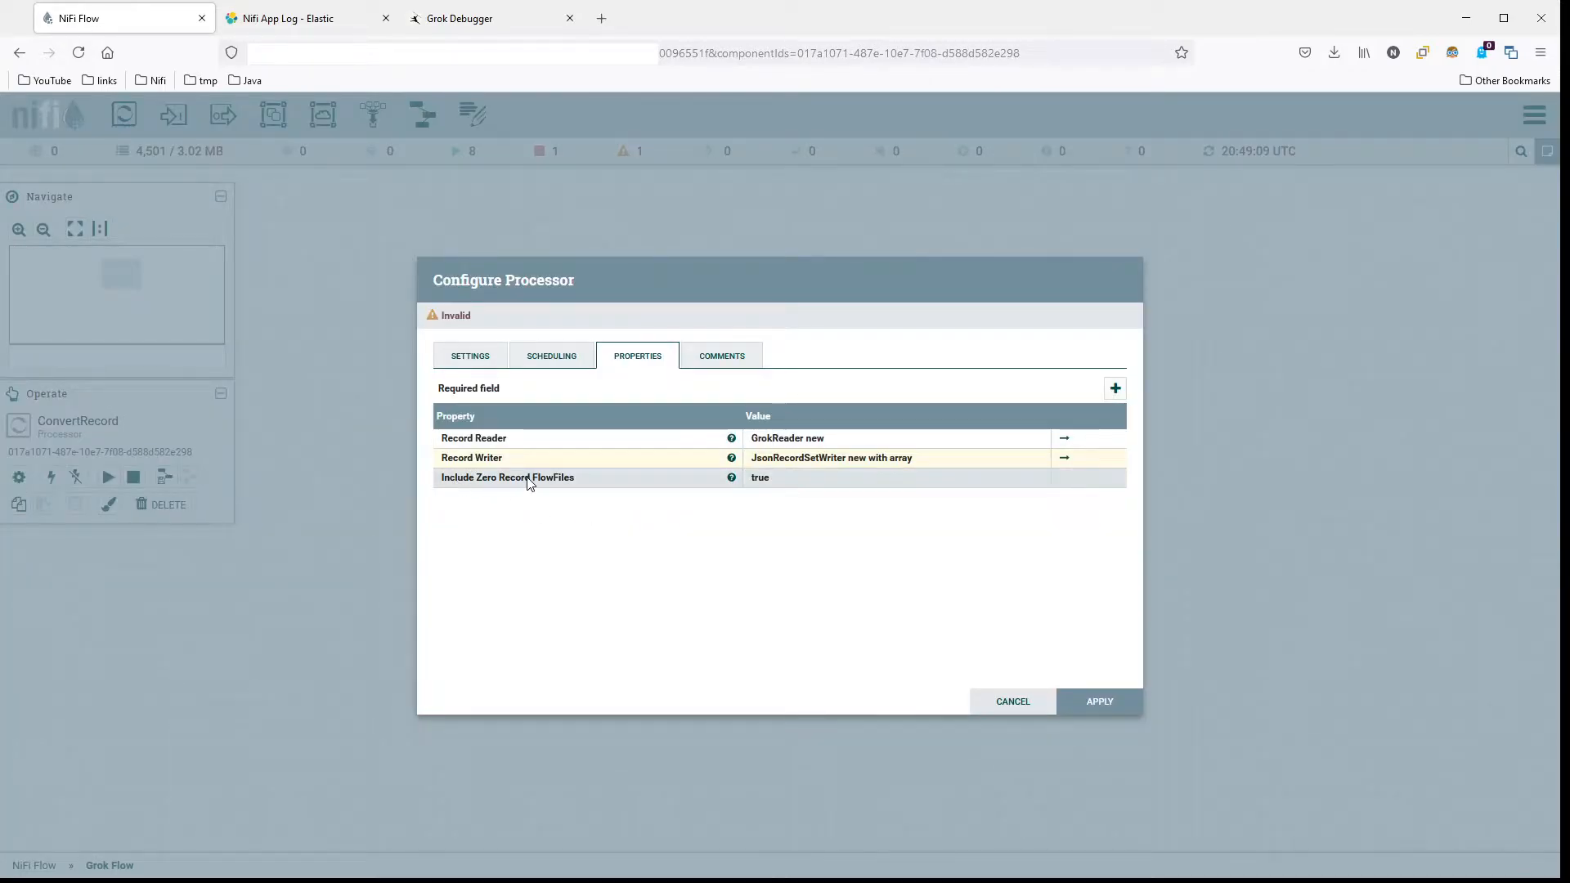
click(794, 484)
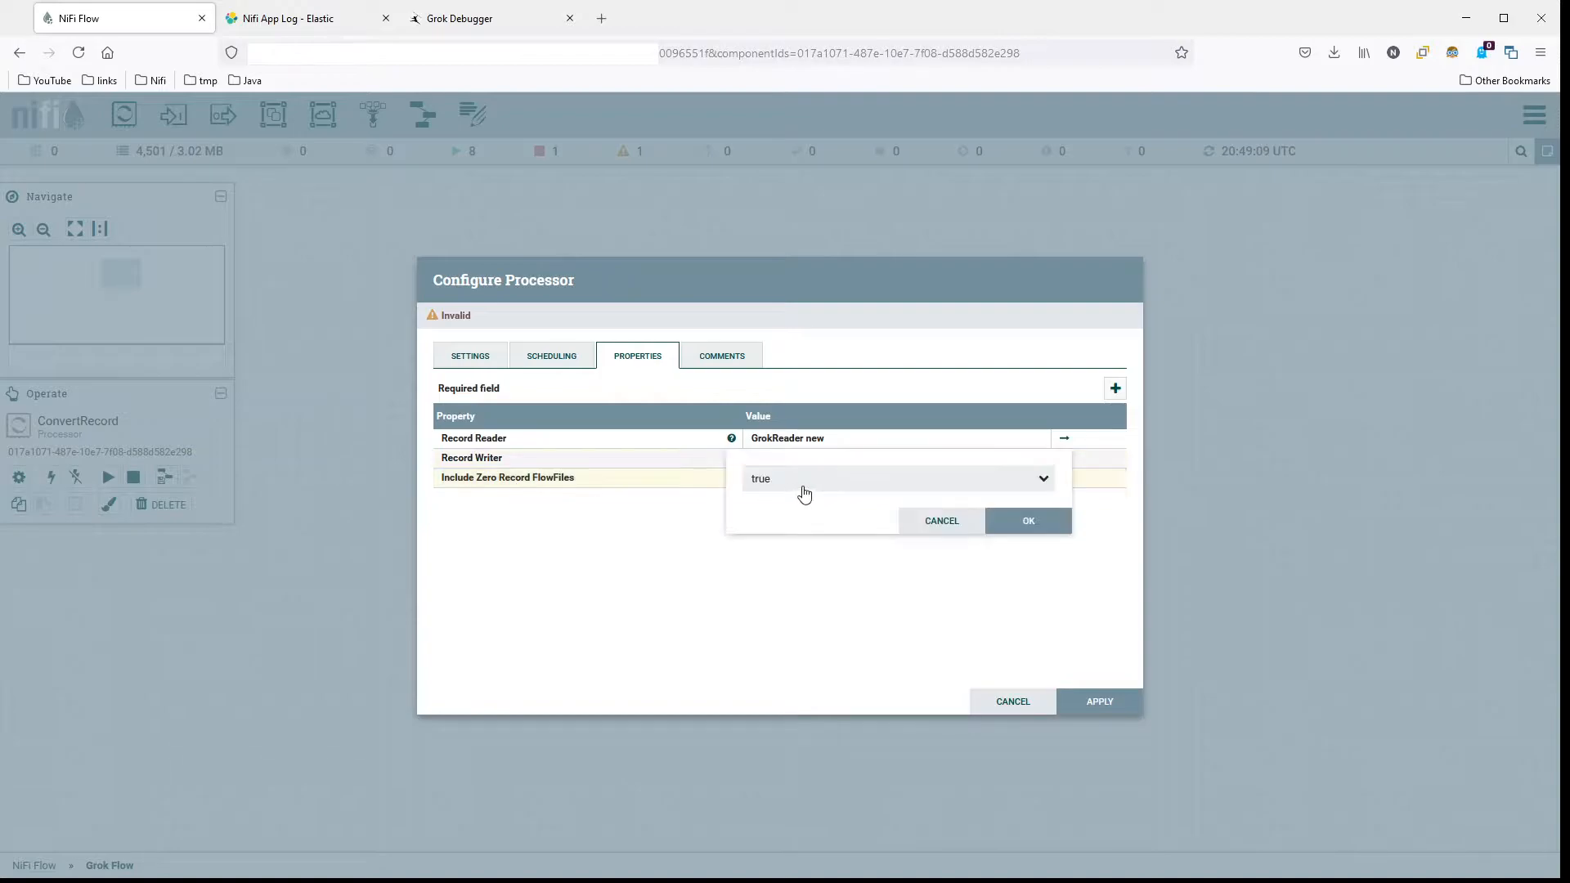
click(805, 487)
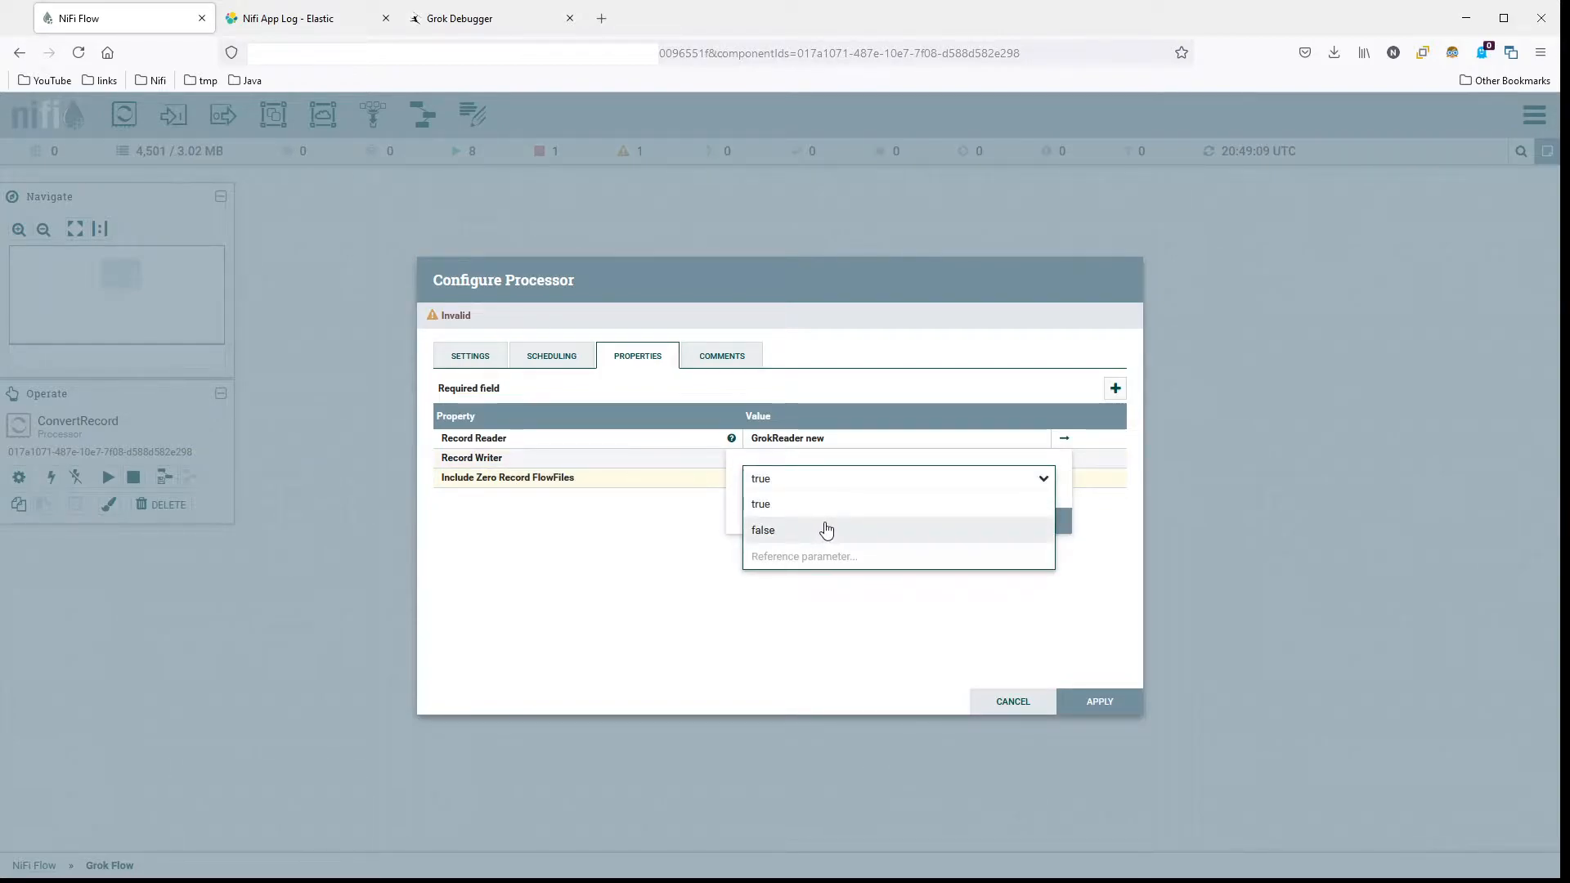
click(826, 530)
click(1018, 523)
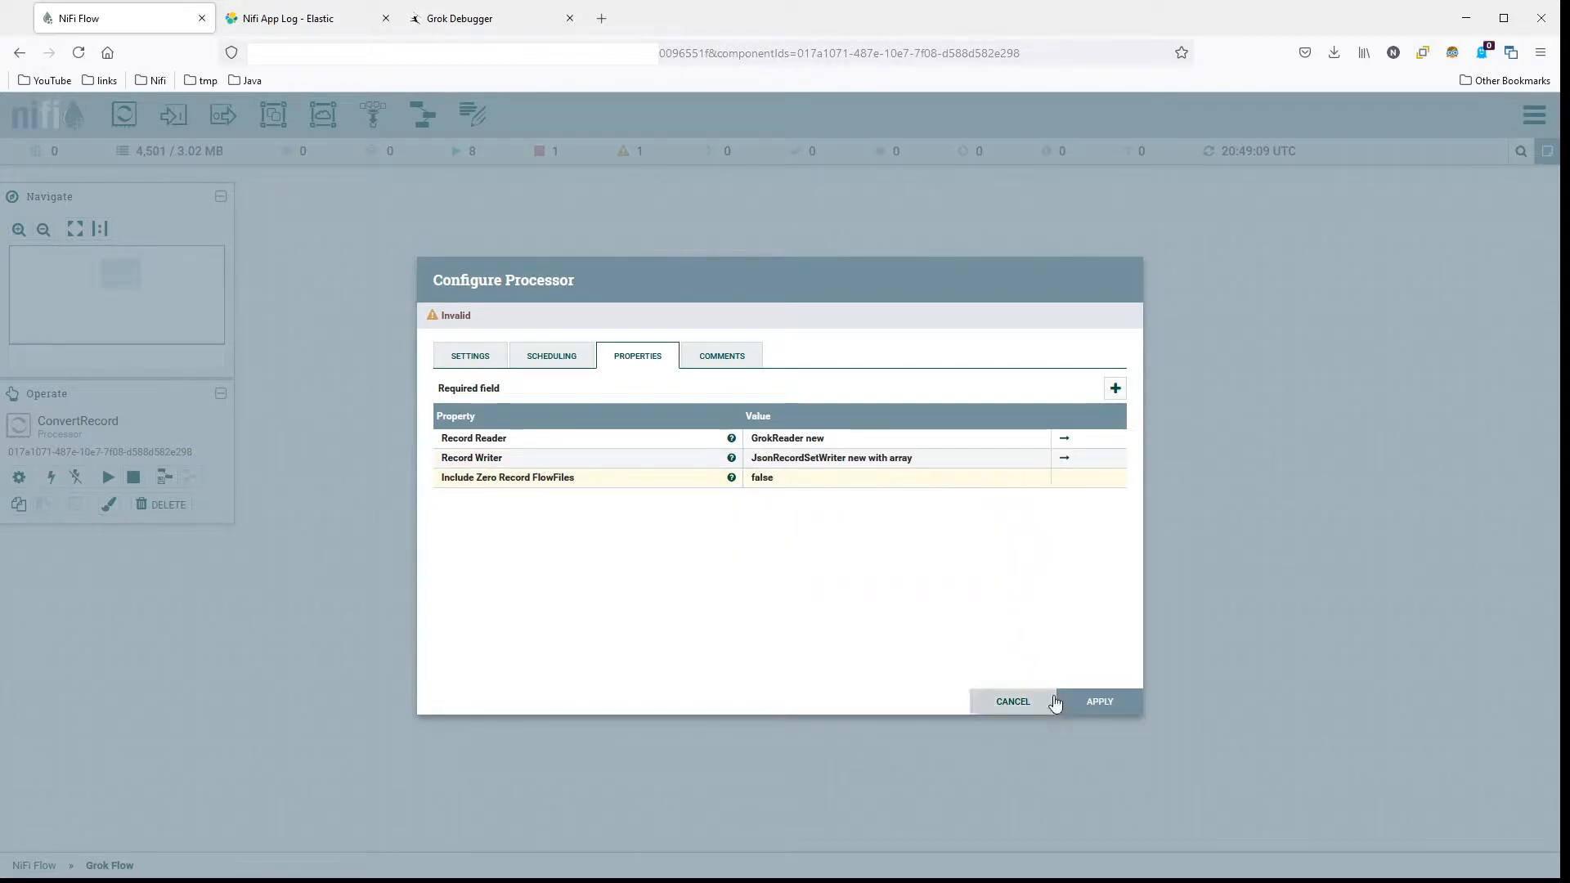
click(1087, 703)
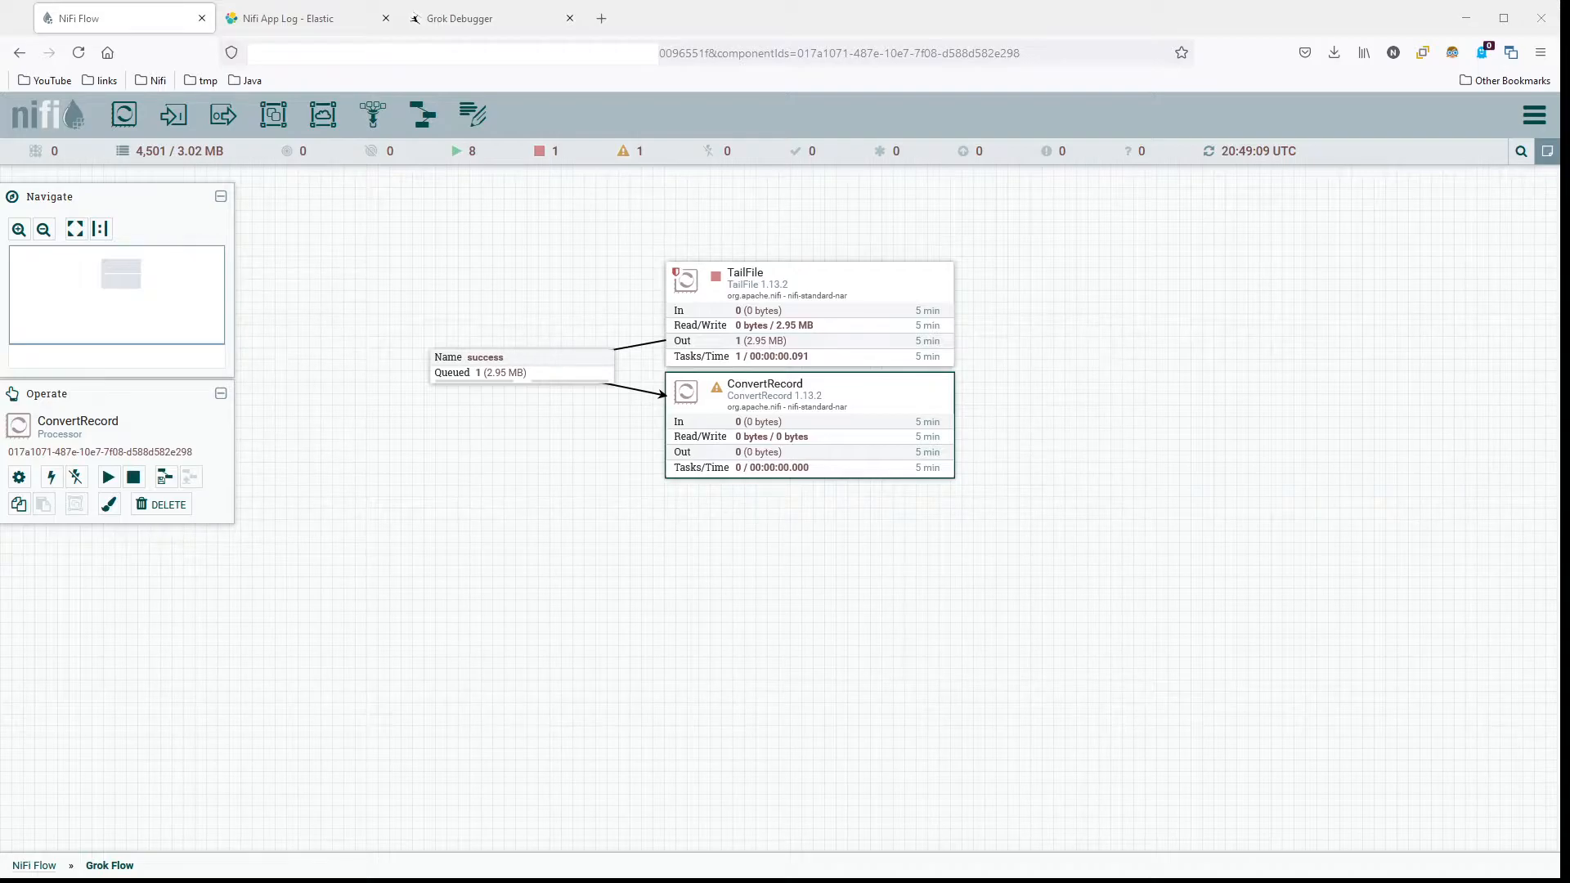
Step: Add a SplitJson processor below ConvertRecord and connect ConvertRecord's success relationship to it
drag(123, 115, 762, 638)
text(sp)
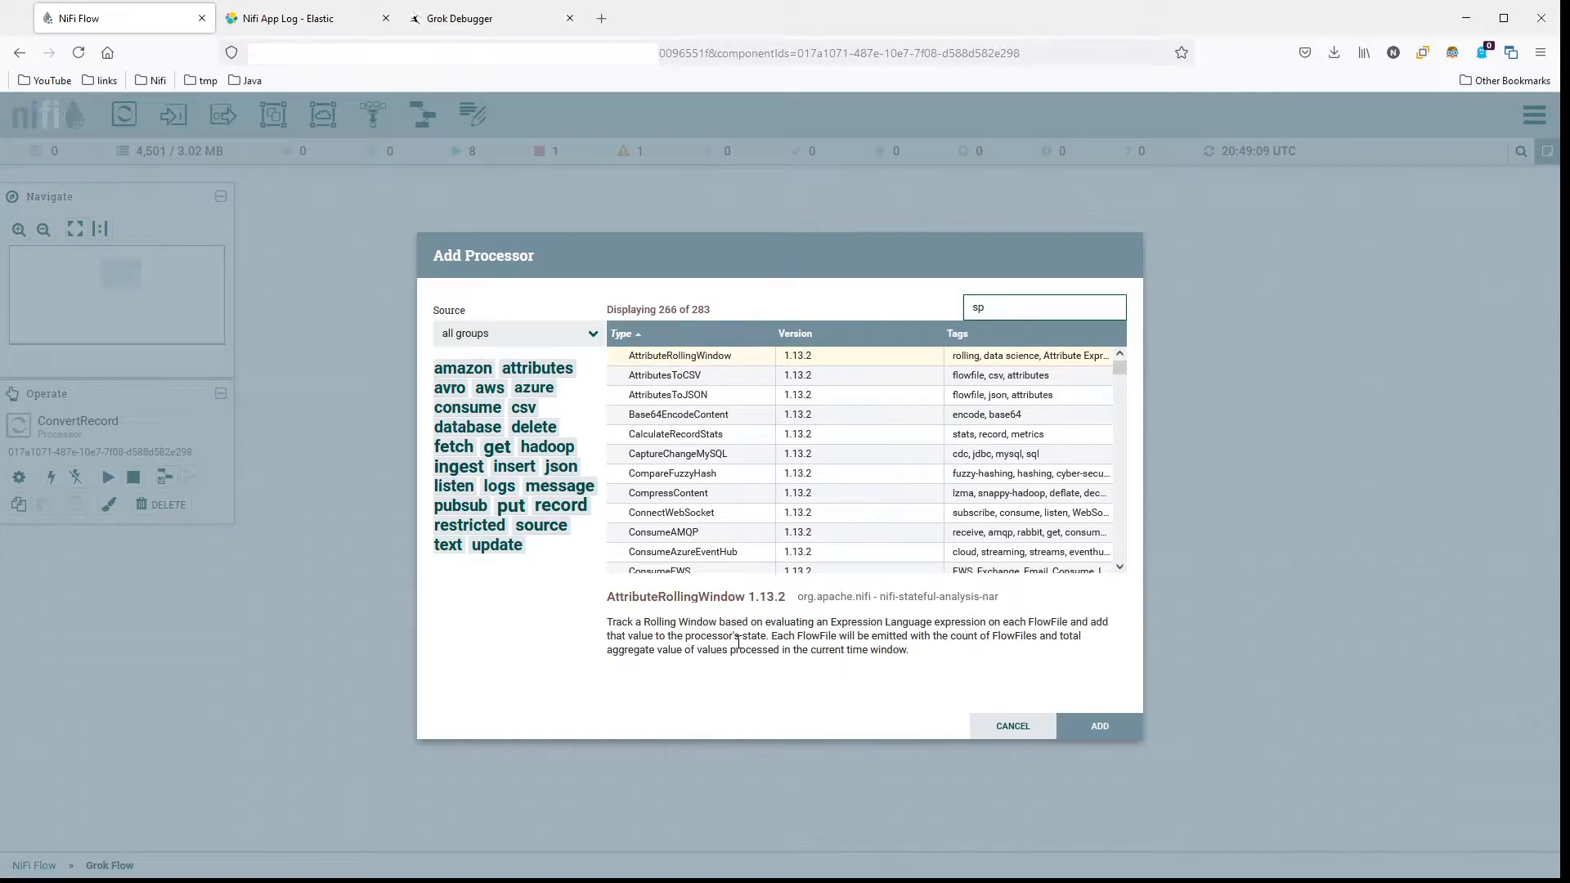
text(litjson)
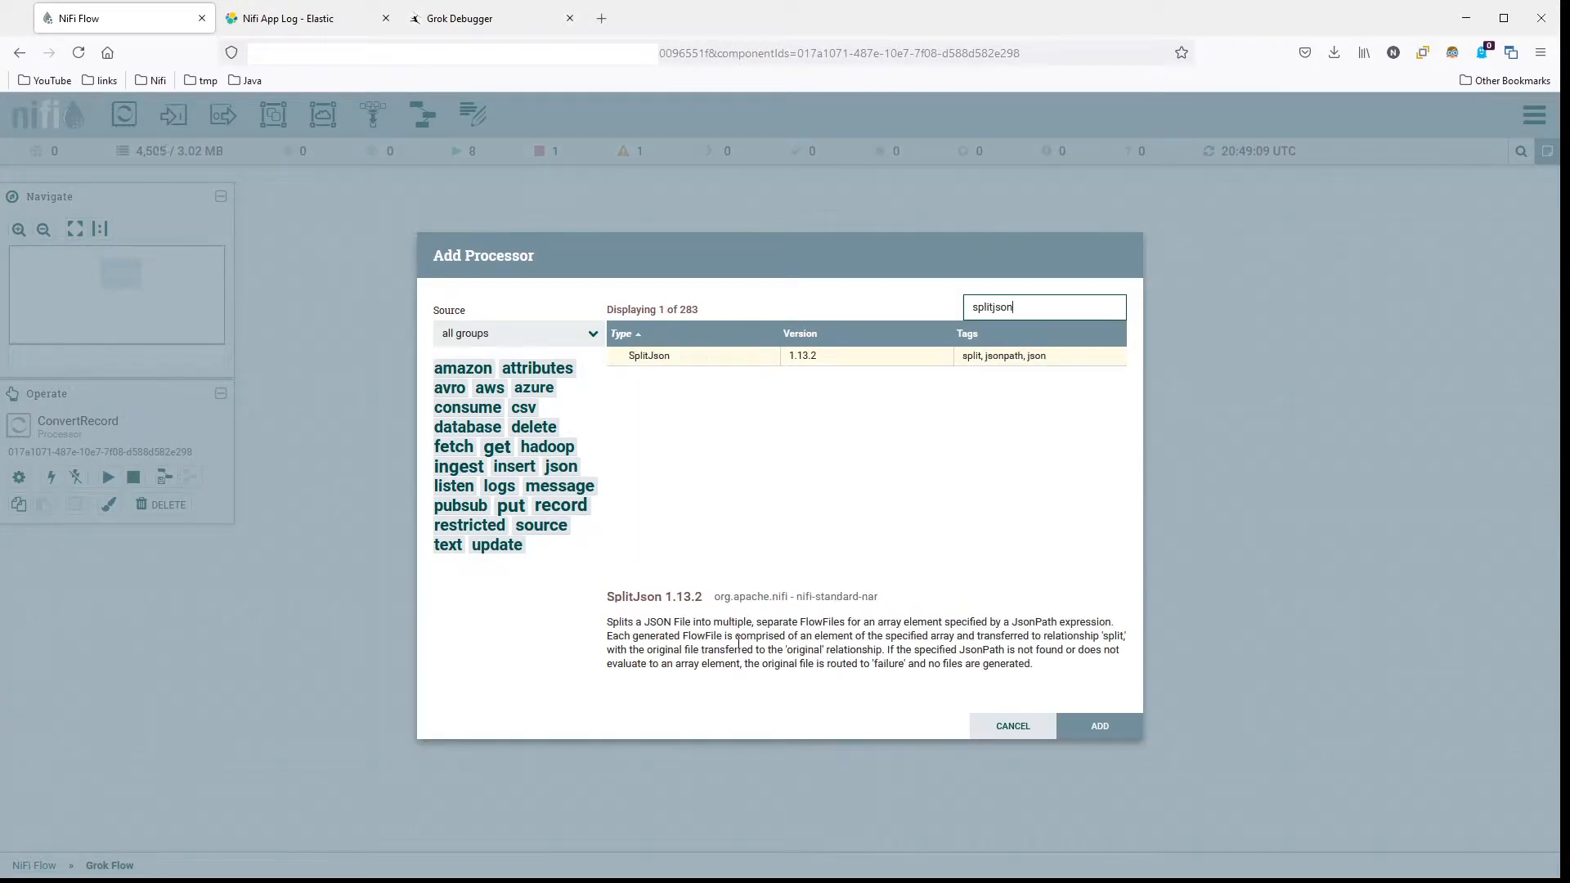
key(Return)
drag(809, 428, 854, 674)
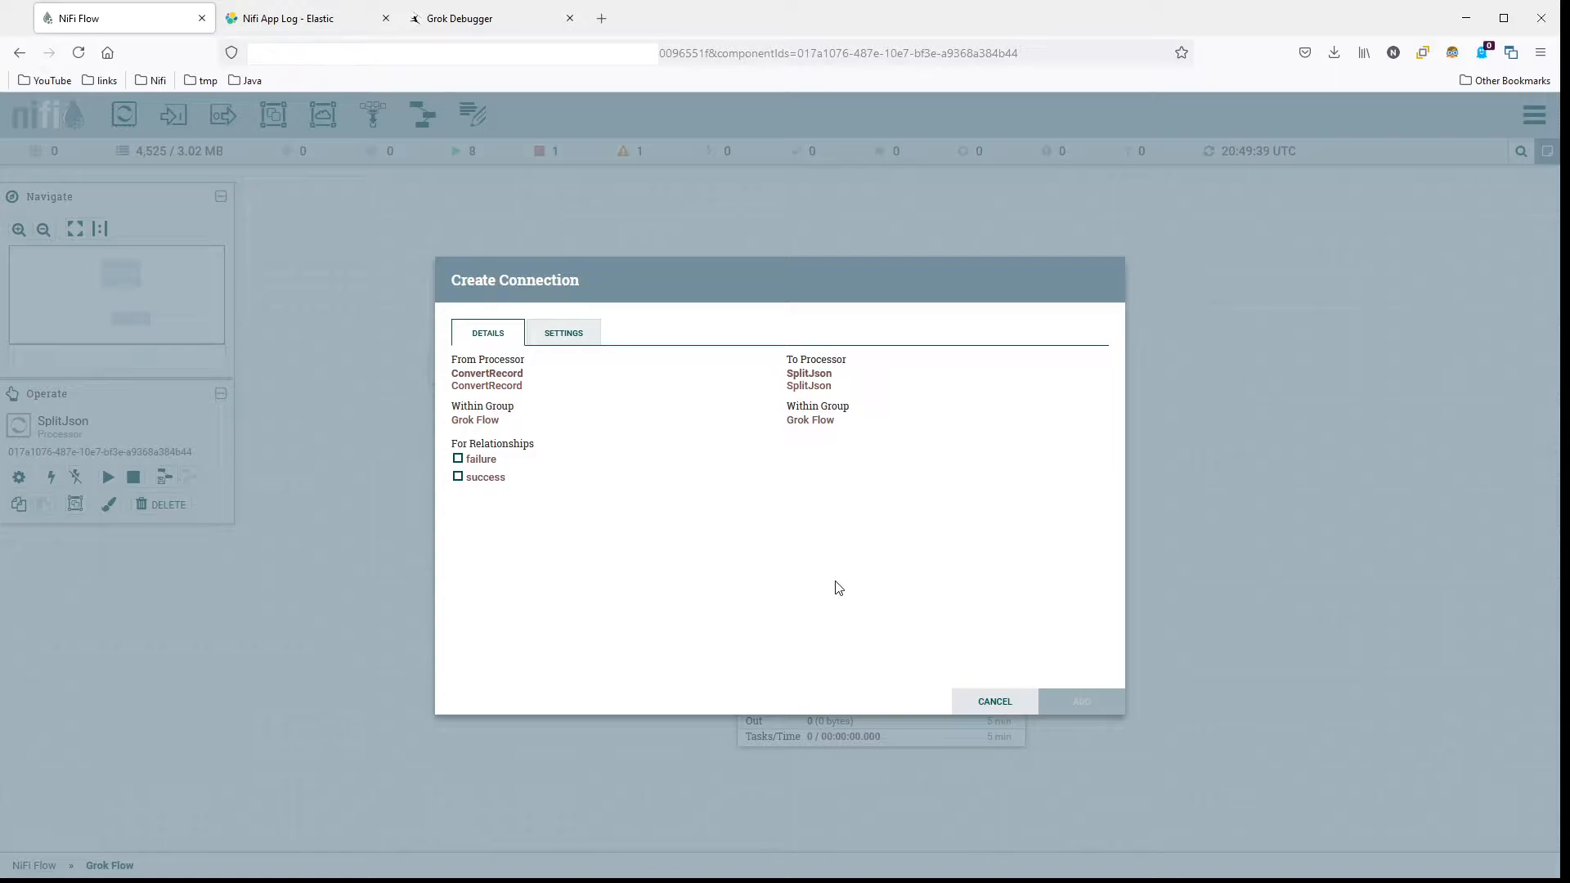
click(492, 483)
click(1081, 701)
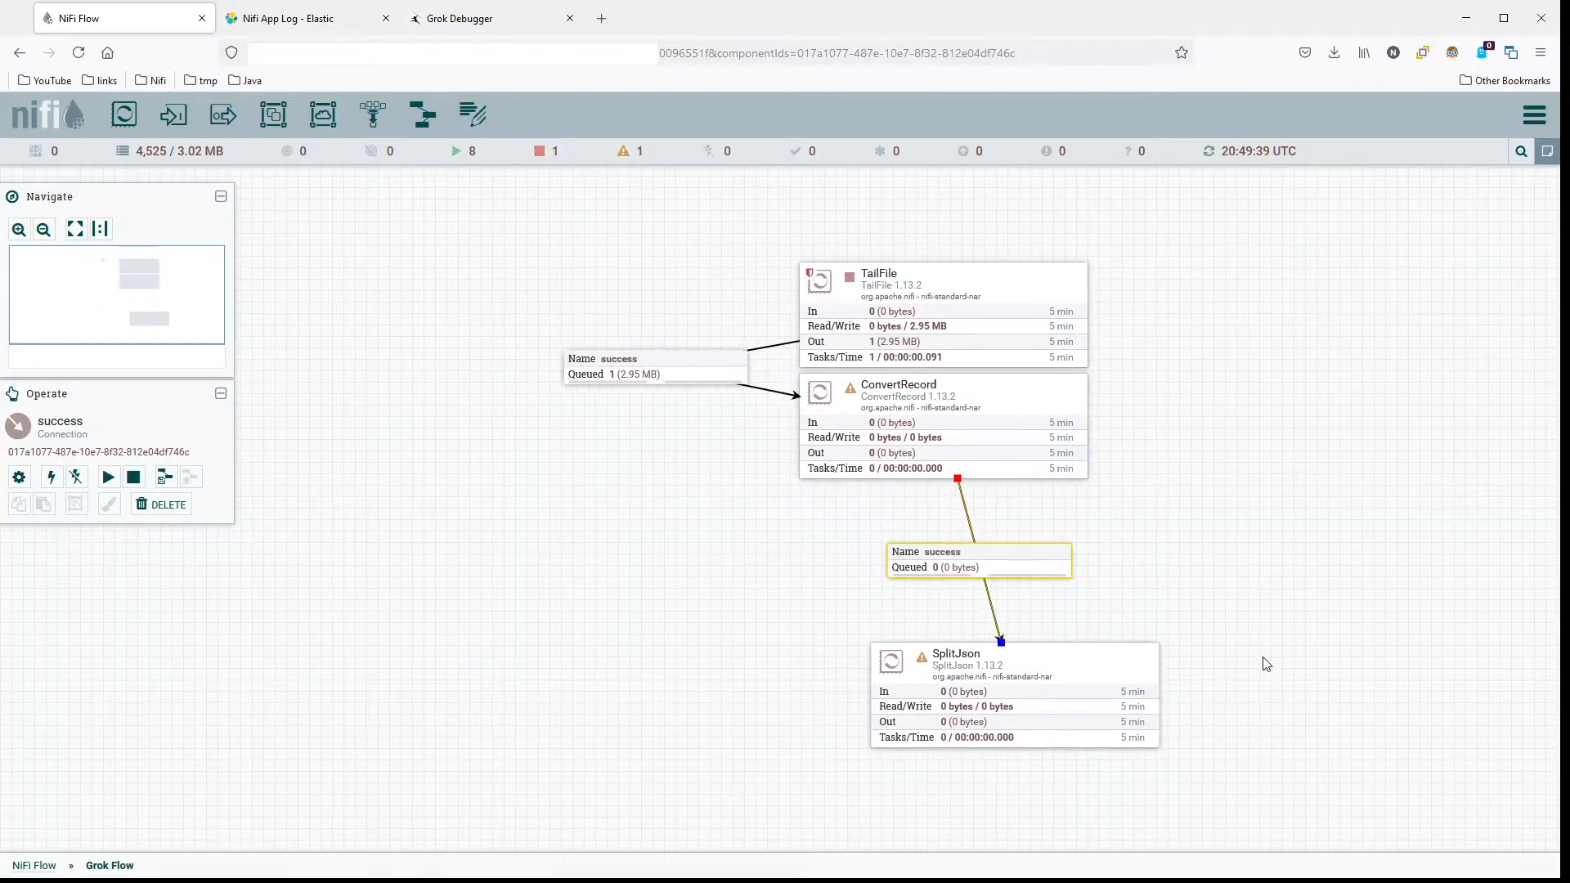
Step: Align SplitJson directly beneath ConvertRecord and bend their success connection out beside the processors
drag(1099, 664, 1025, 592)
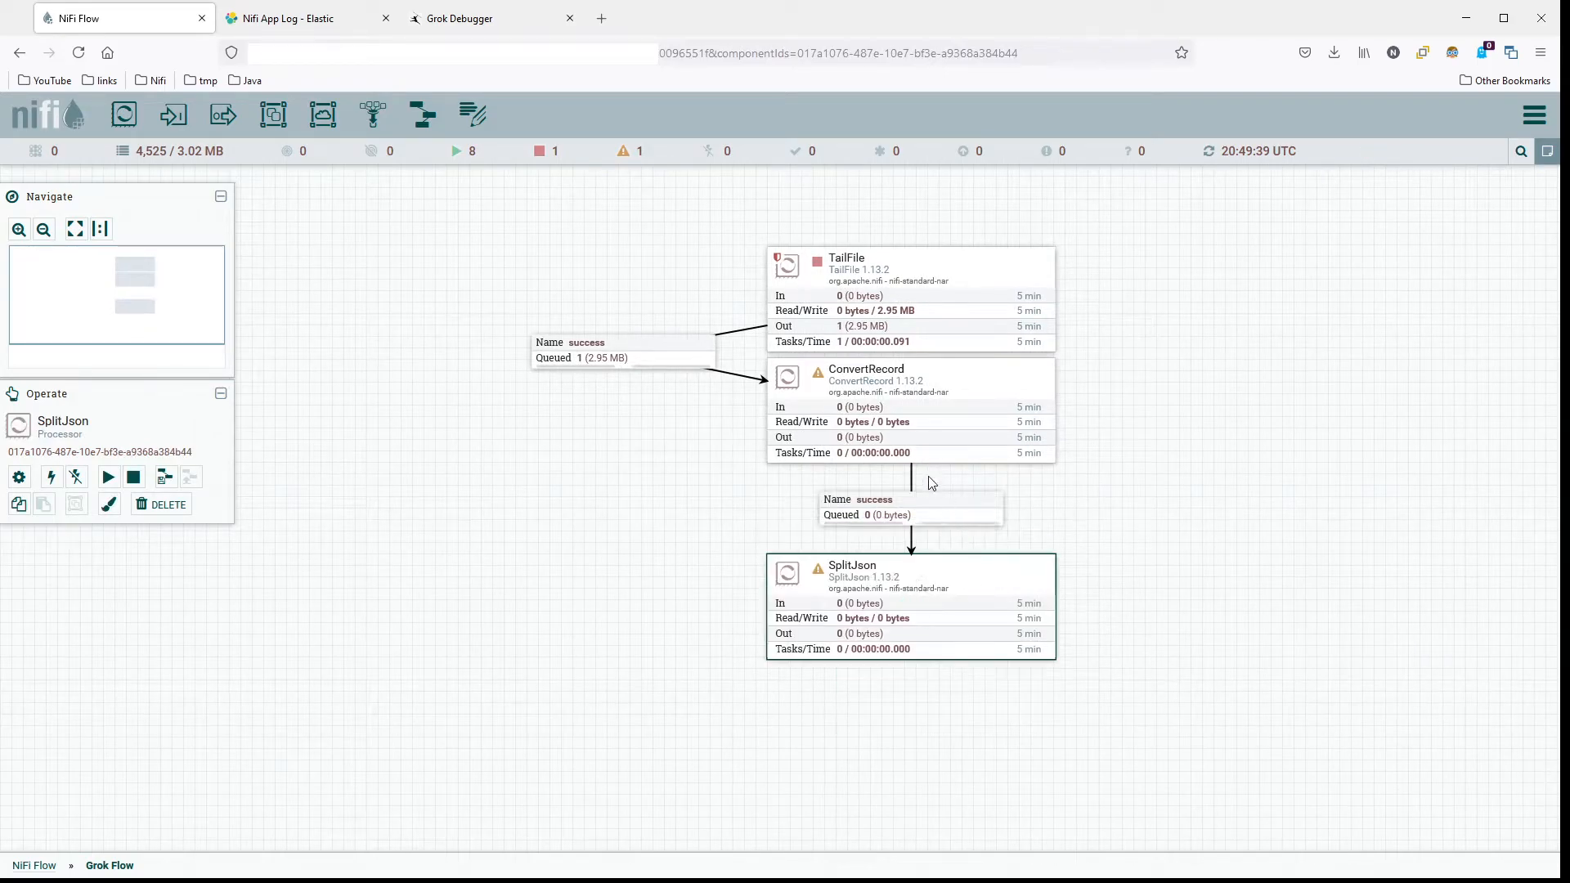
drag(914, 476, 624, 472)
drag(985, 575, 1002, 492)
click(1149, 501)
Step: Auto-terminate ConvertRecord's failure relationship and apply the change
click(962, 374)
double_click(963, 374)
click(482, 356)
click(794, 398)
click(1100, 701)
click(967, 501)
double_click(967, 500)
click(658, 365)
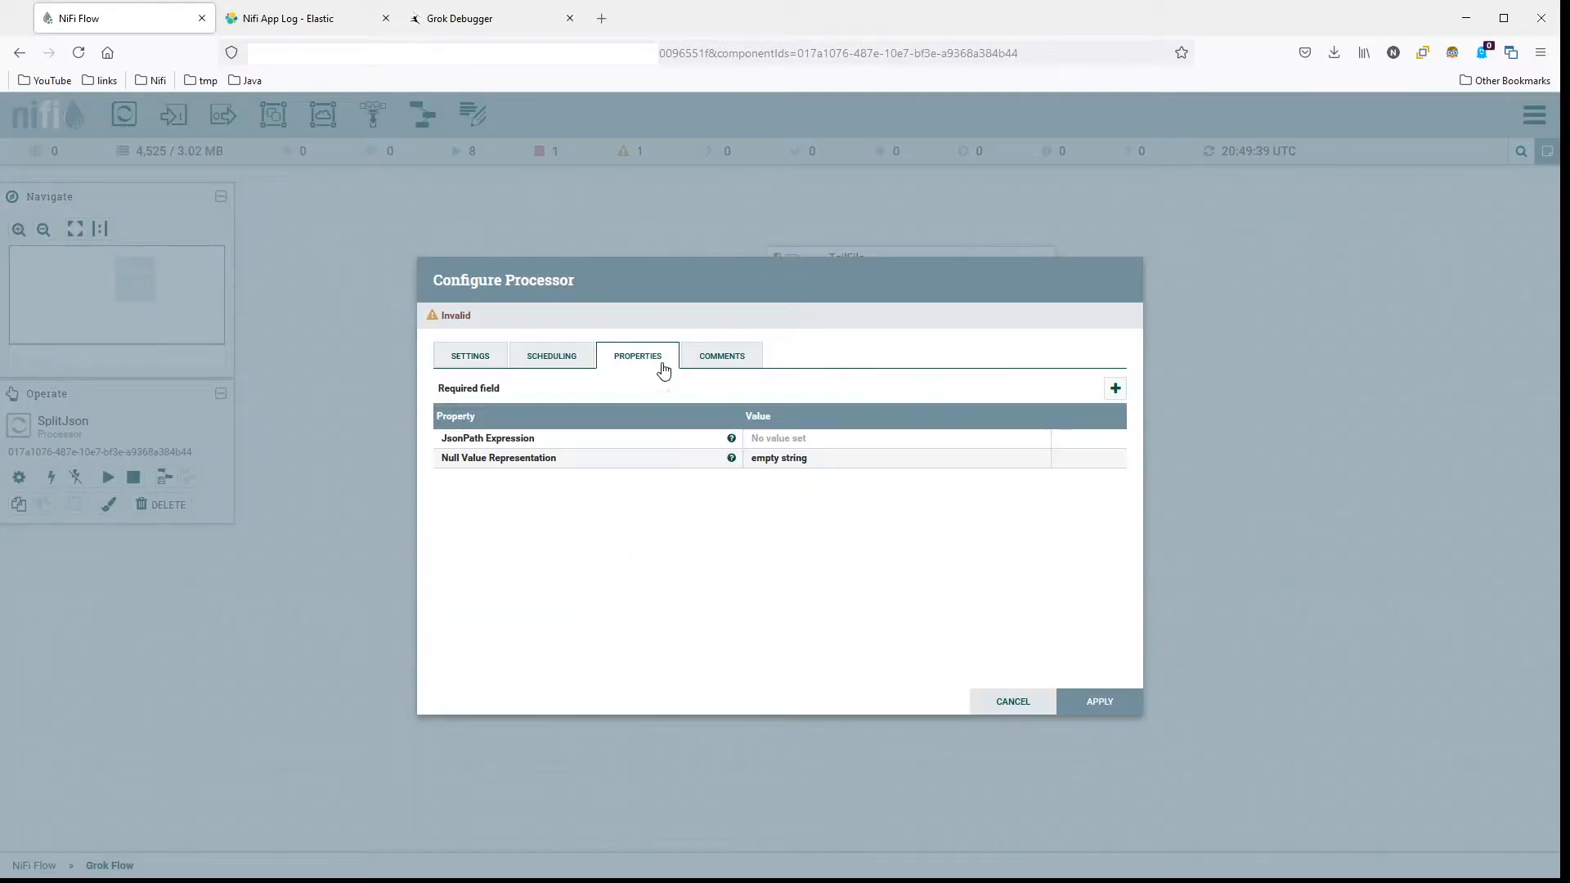
click(789, 440)
click(920, 573)
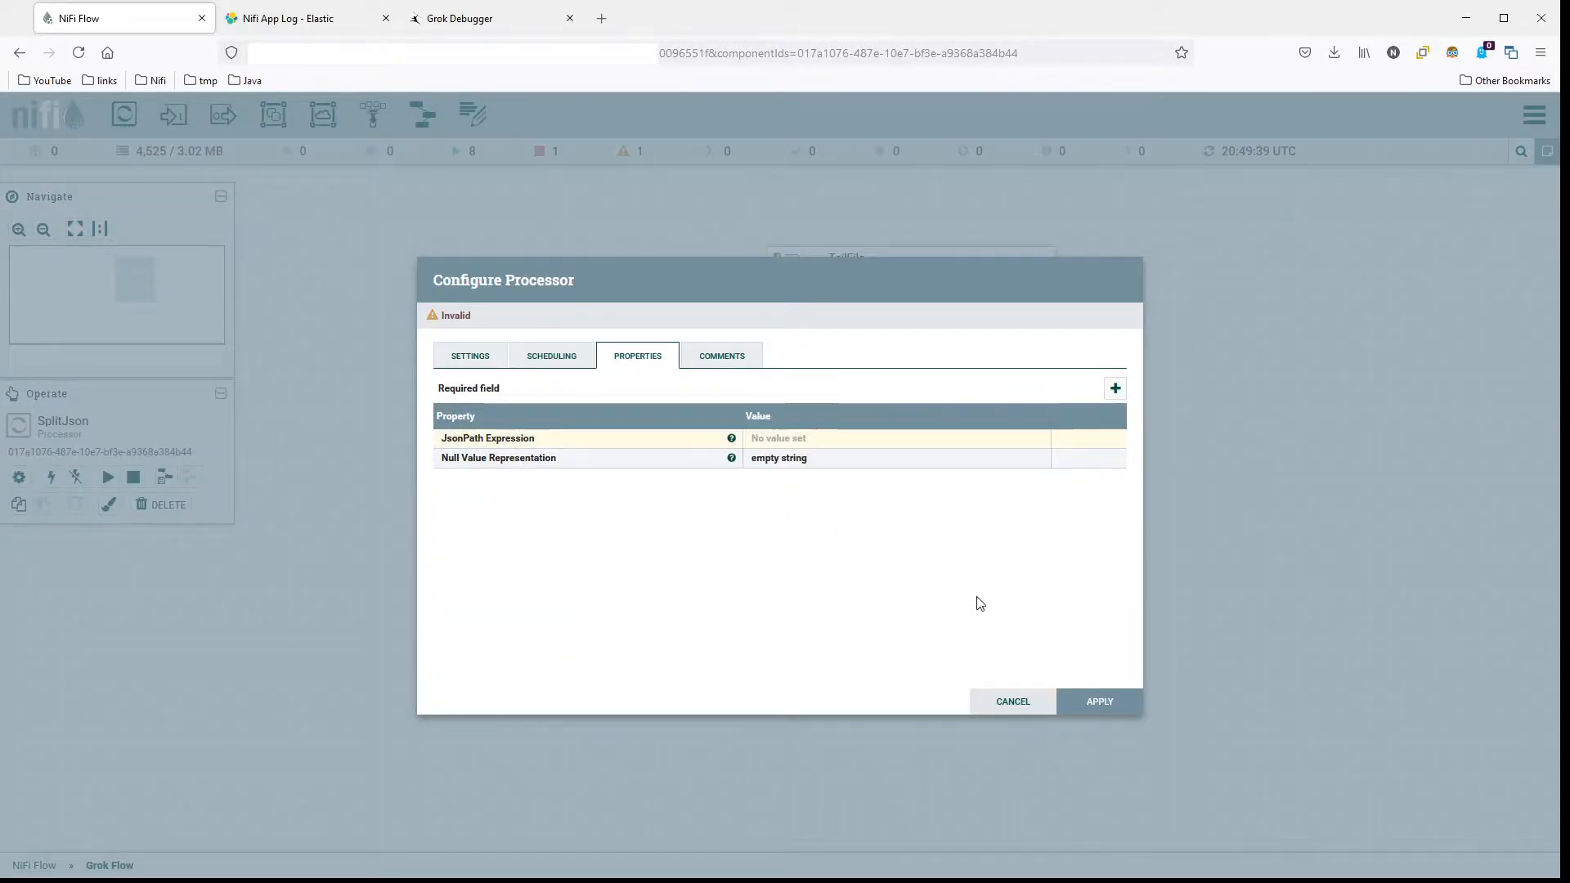
click(1014, 702)
Step: Start the ConvertRecord processor and refresh the canvas
right_click(958, 378)
click(1018, 425)
right_click(1168, 362)
click(1205, 371)
Step: List the flow files queued between ConvertRecord and SplitJson, and view the queued file's content as formatted
right_click(644, 465)
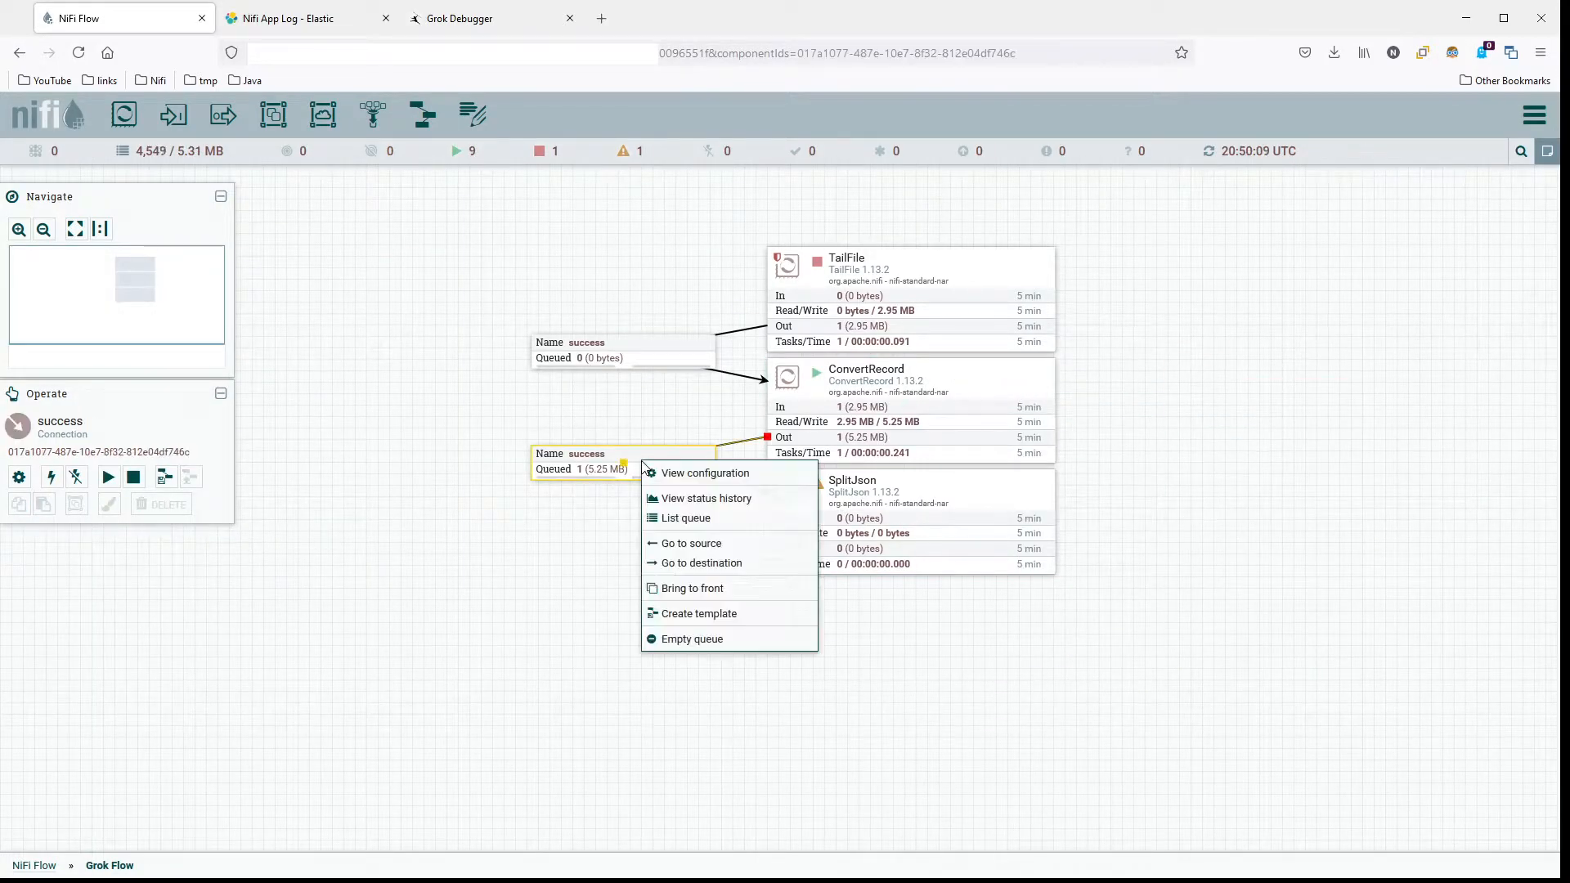
click(743, 519)
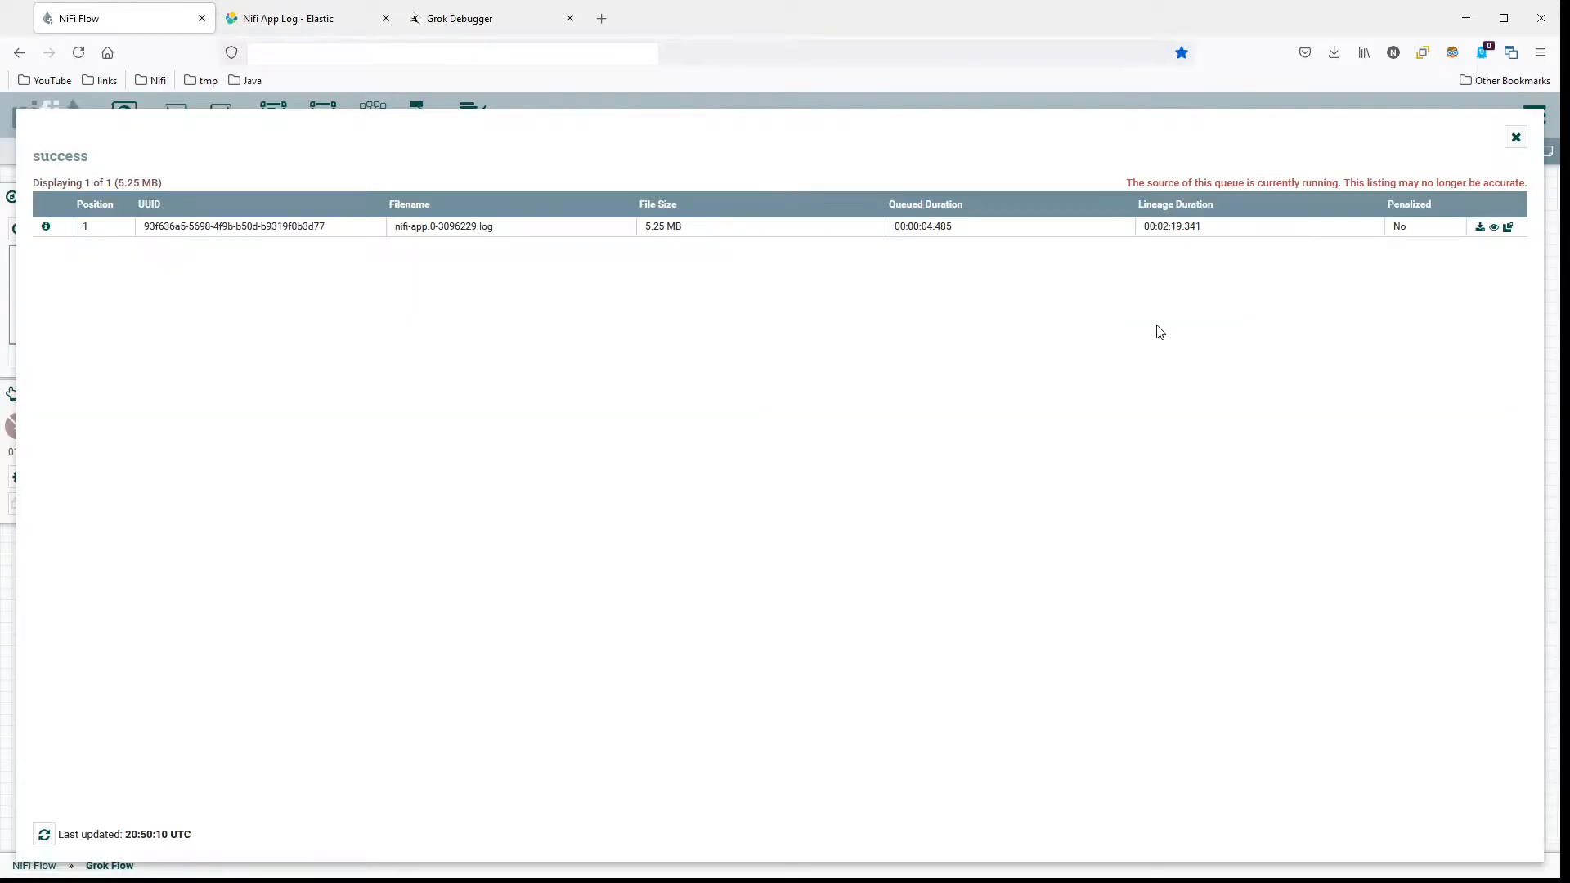
click(1495, 228)
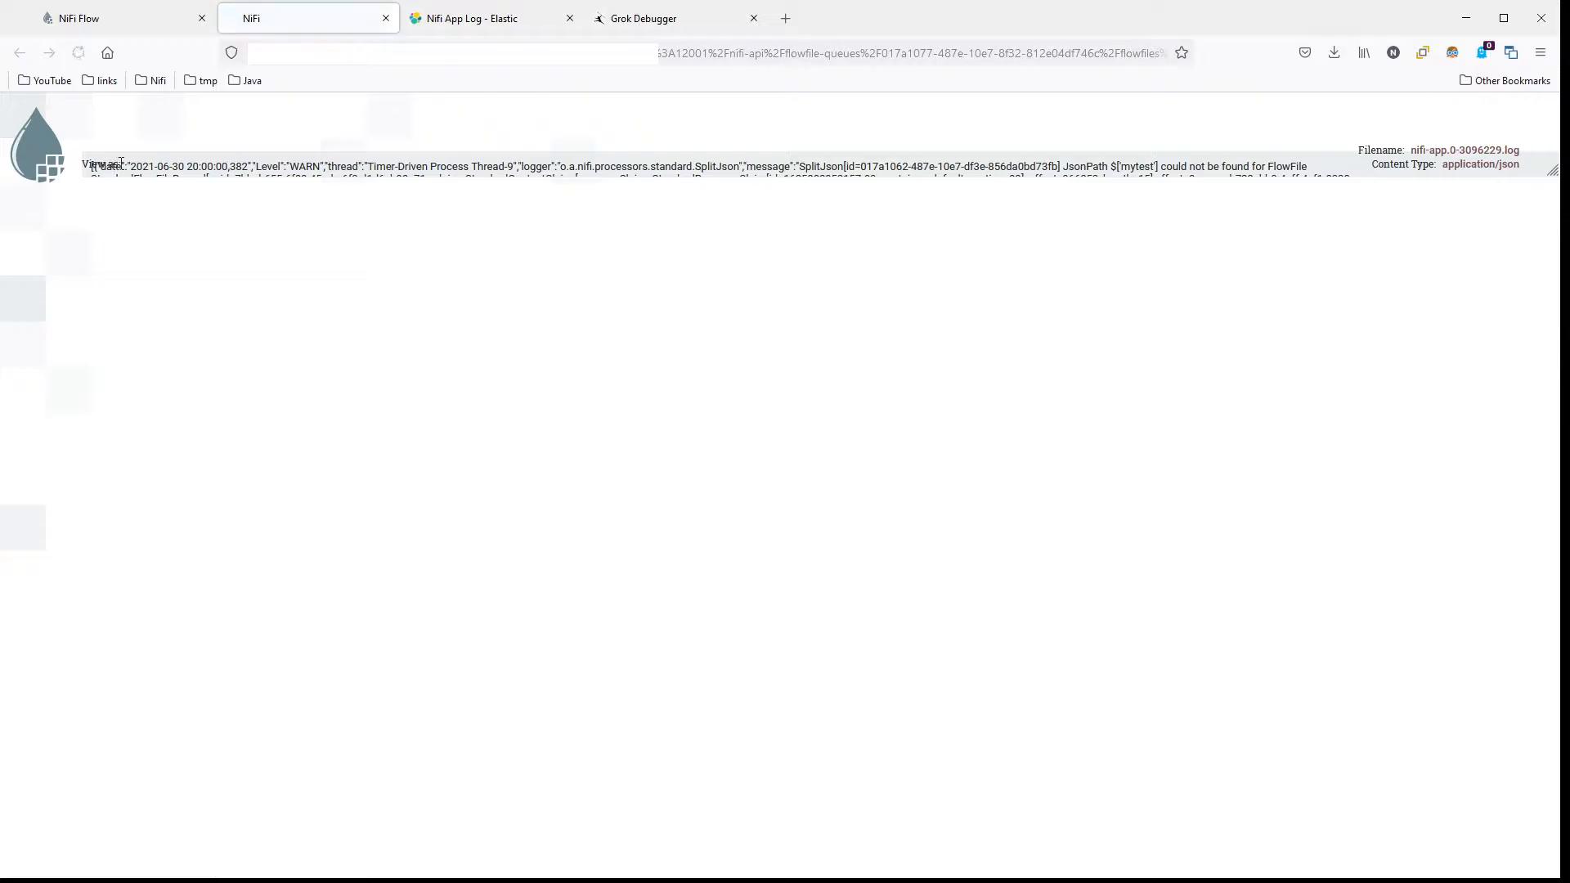
click(153, 164)
click(163, 175)
click(190, 236)
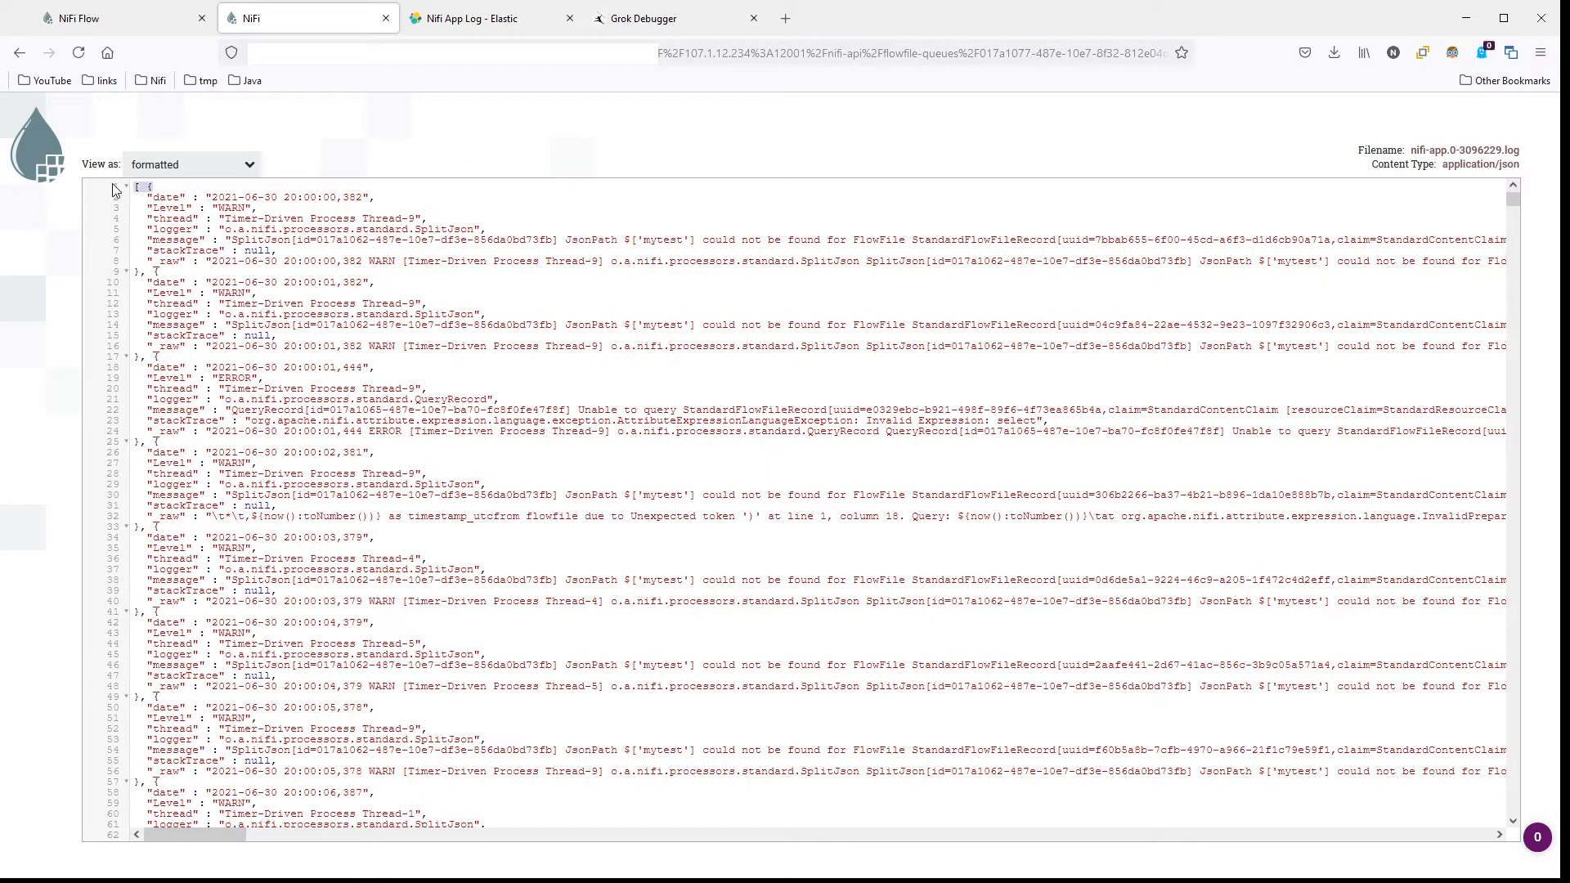
Step: Examine the individual records in the formatted JSON array, and return to the Grok Flow canvas
drag(149, 186, 193, 498)
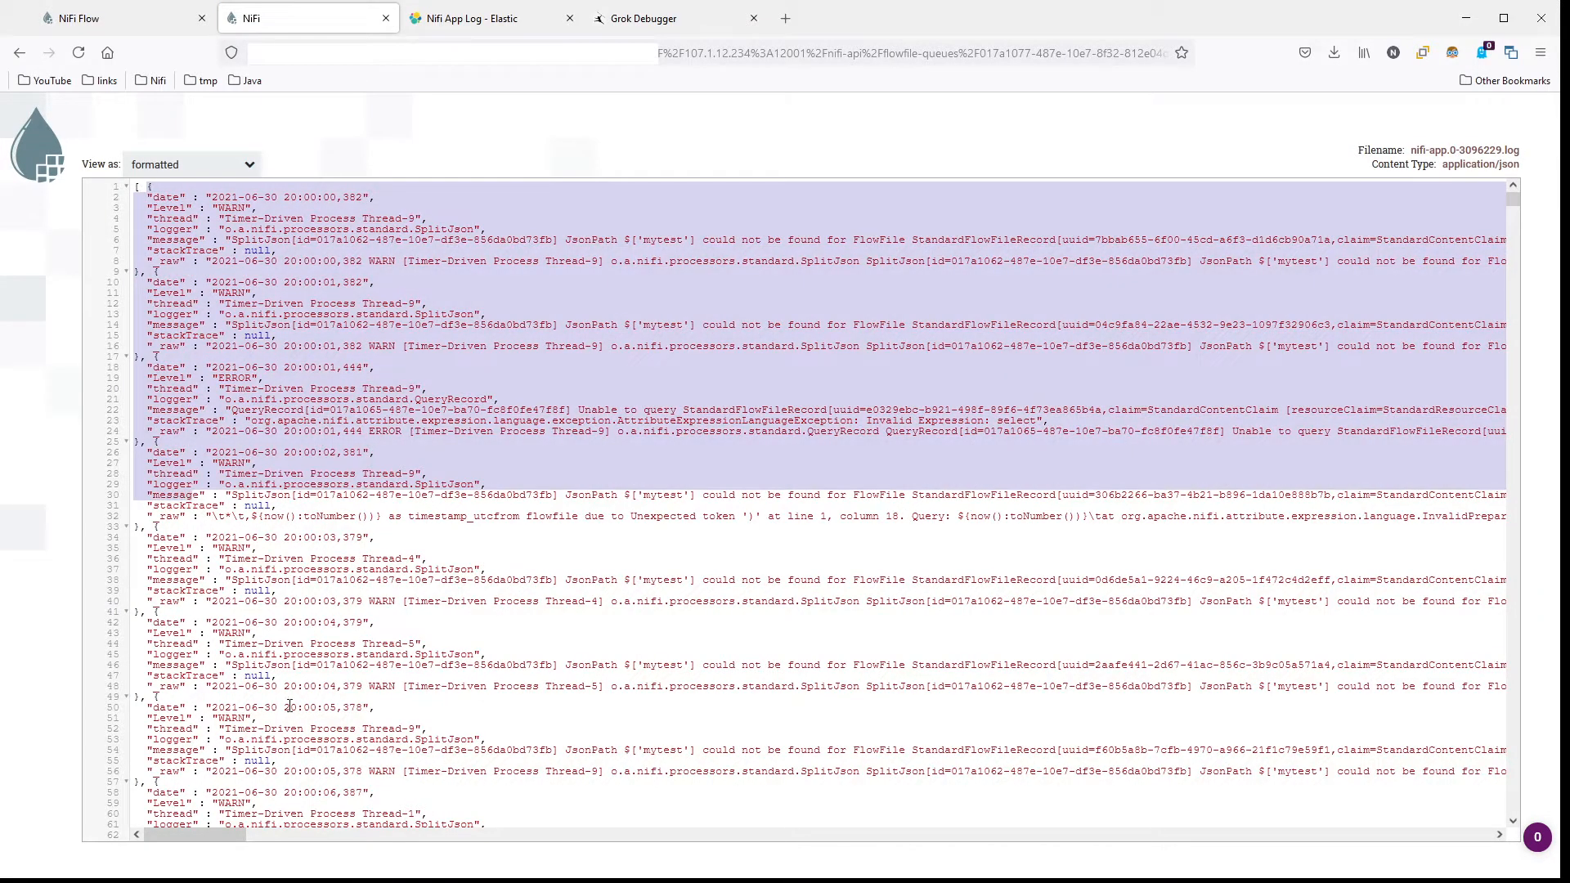
click(289, 706)
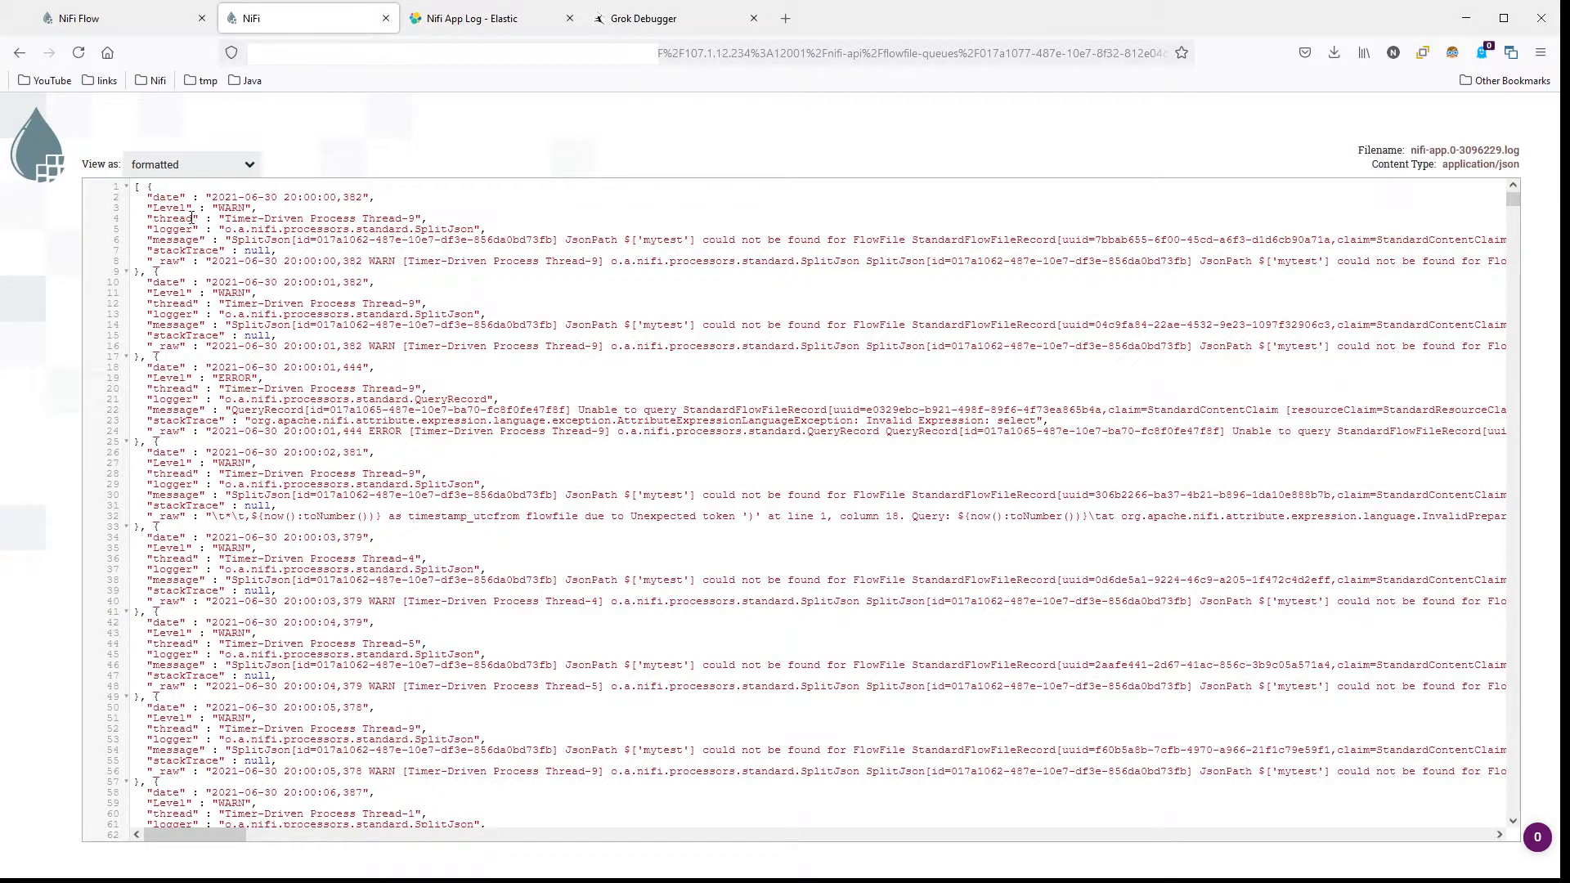
drag(151, 188, 139, 272)
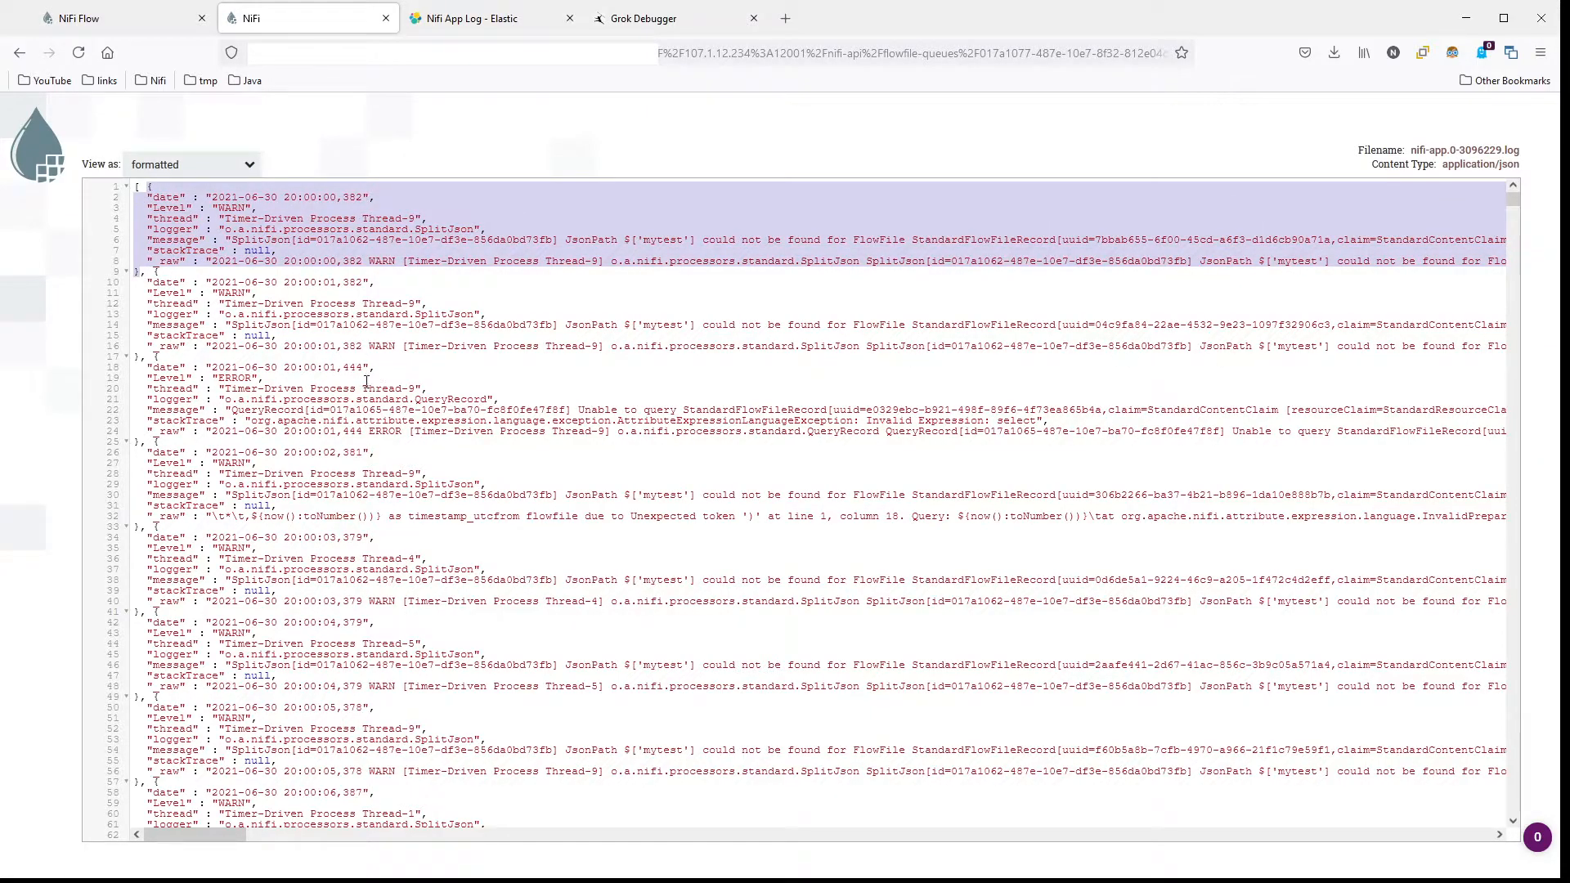
click(386, 18)
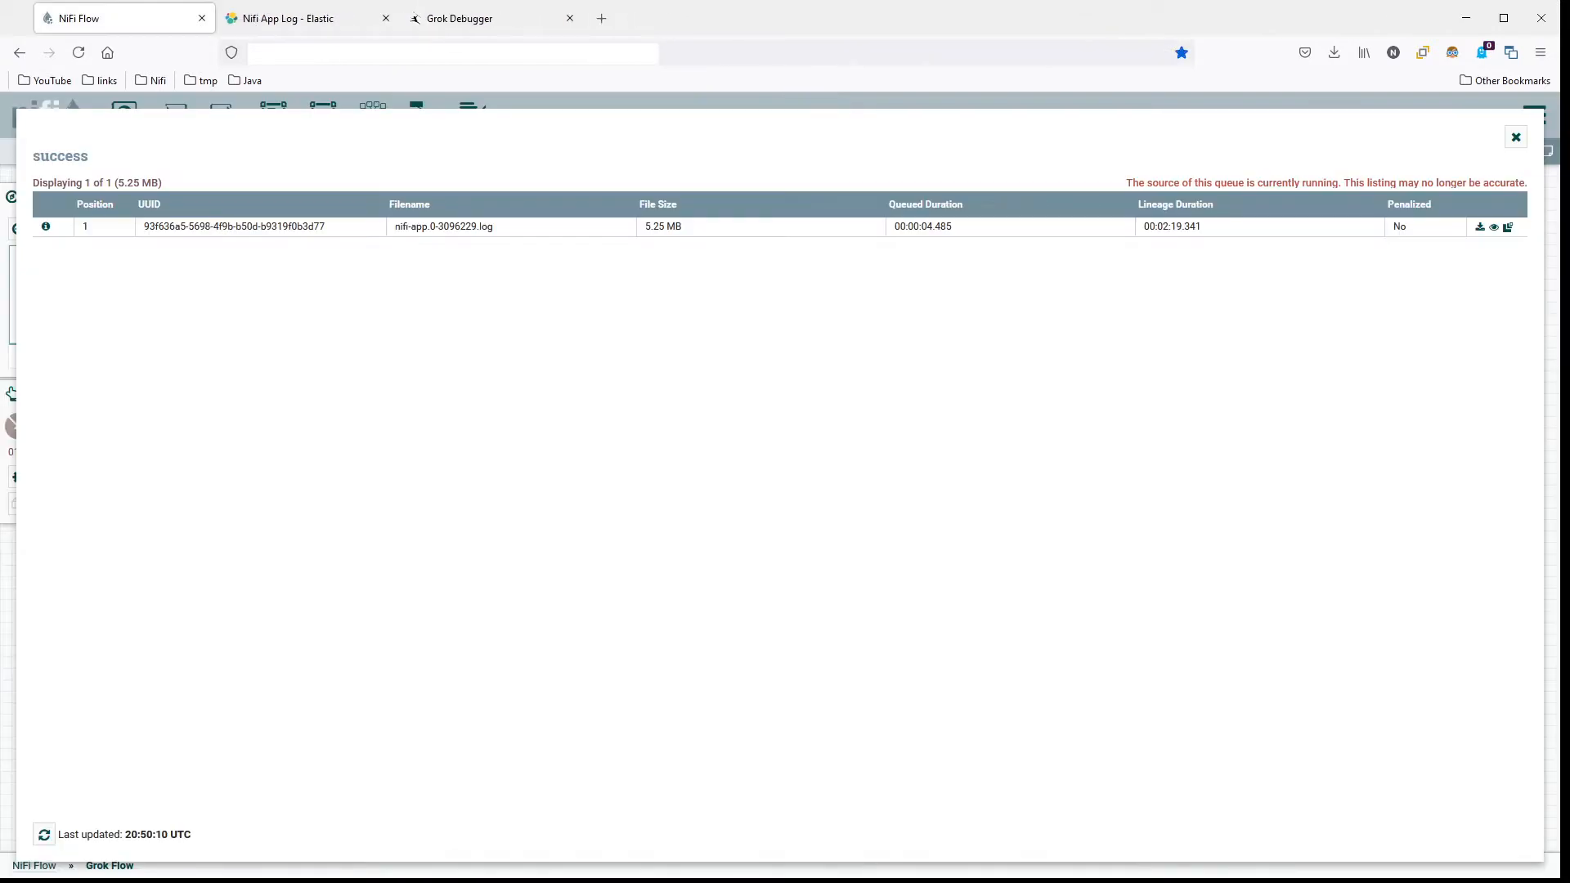
click(1516, 137)
Step: Set SplitJson's JsonPath Expression to $ and apply the change
double_click(911, 526)
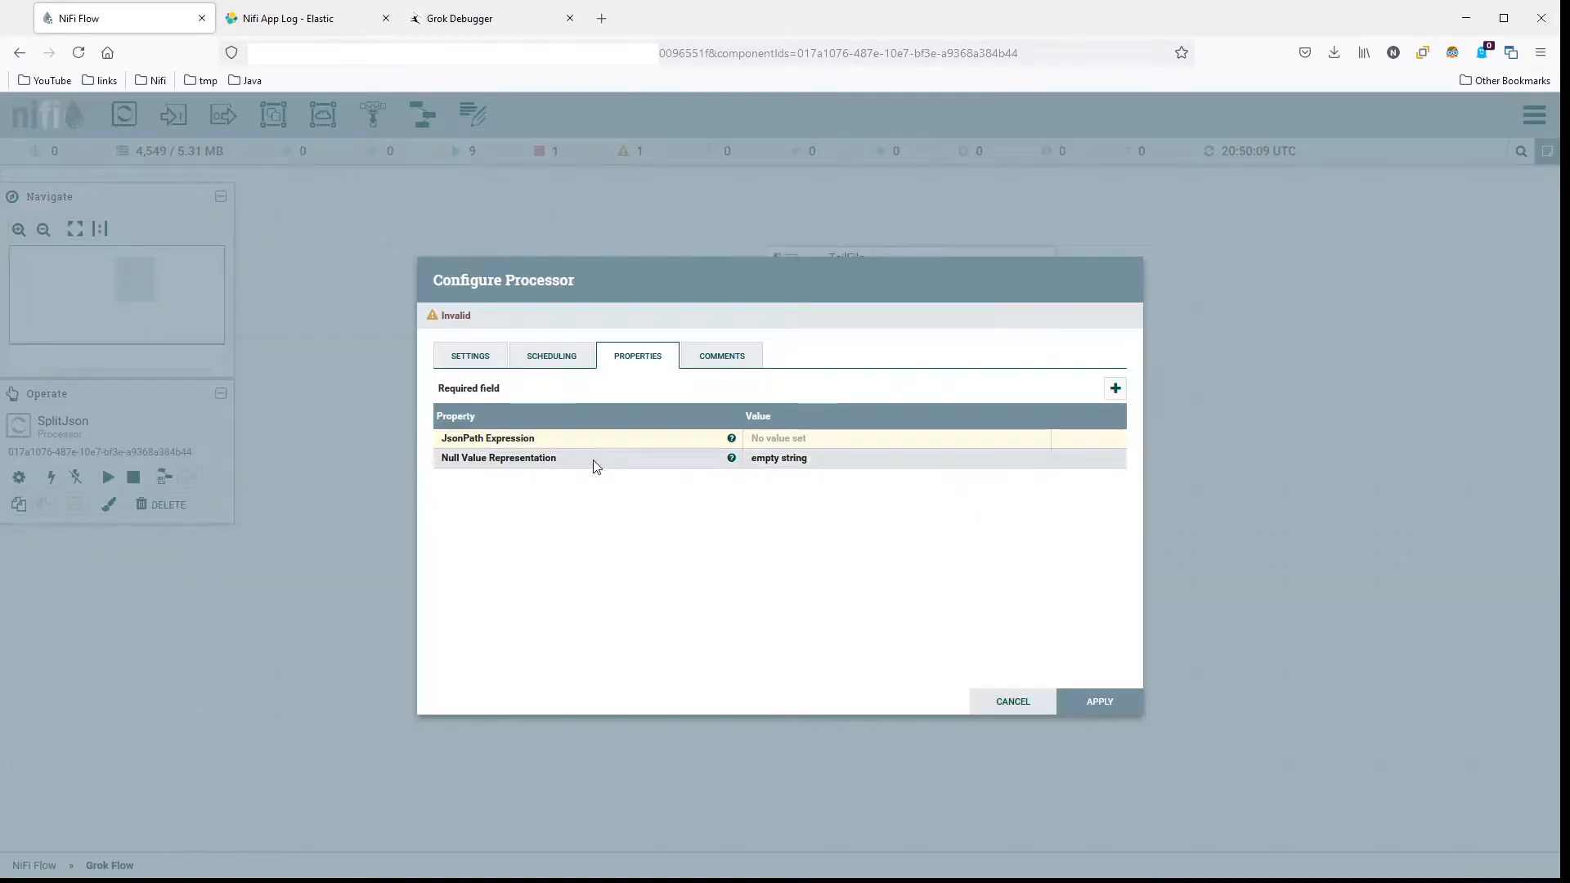
click(778, 440)
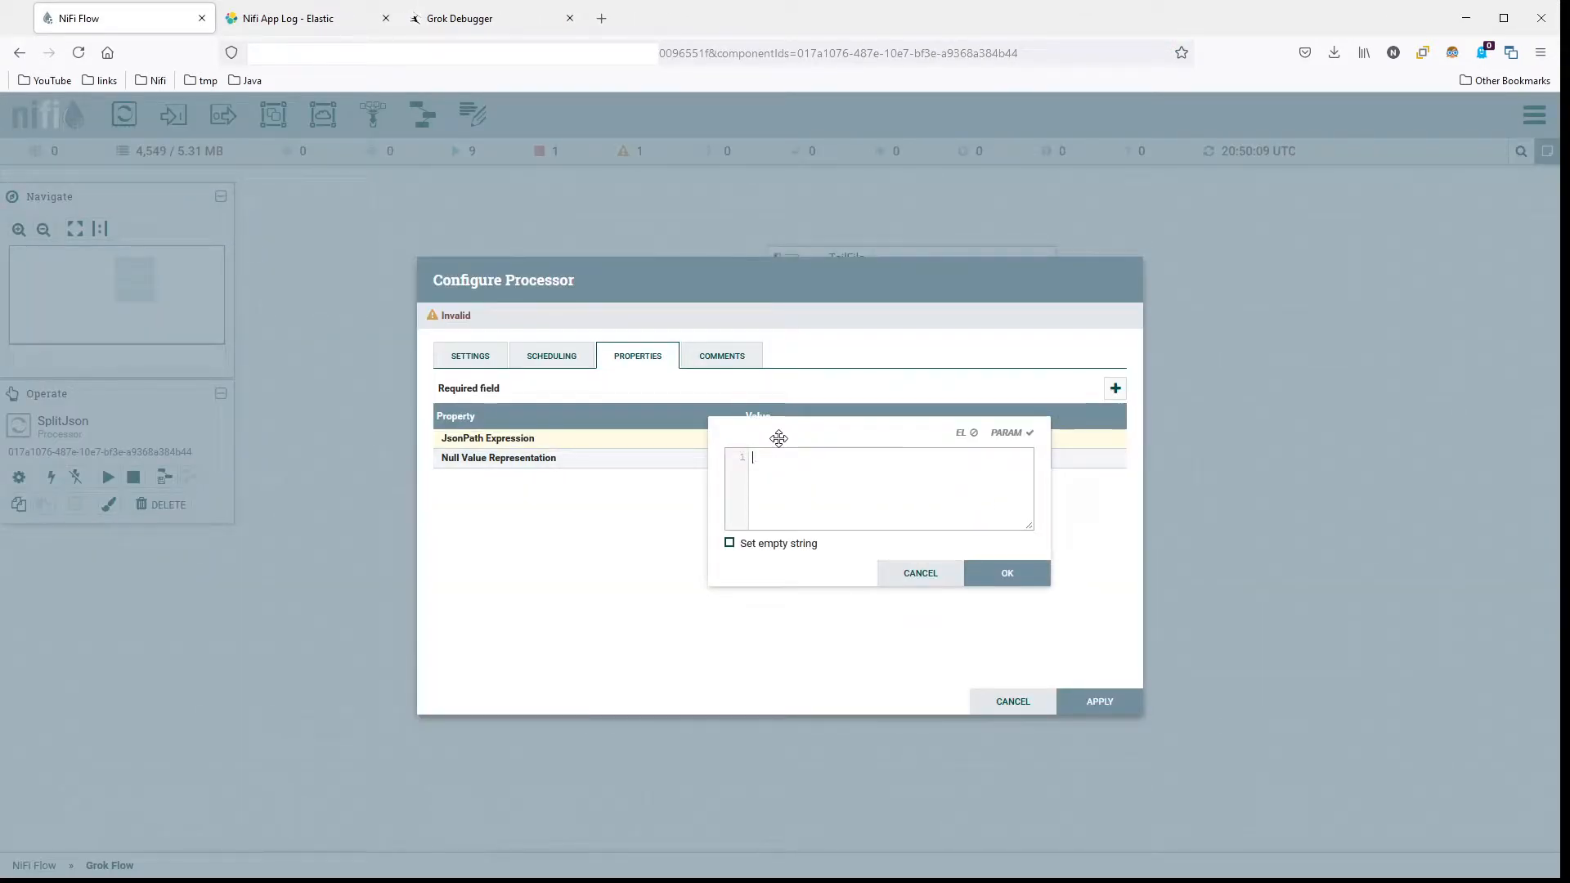
text($)
key(Return)
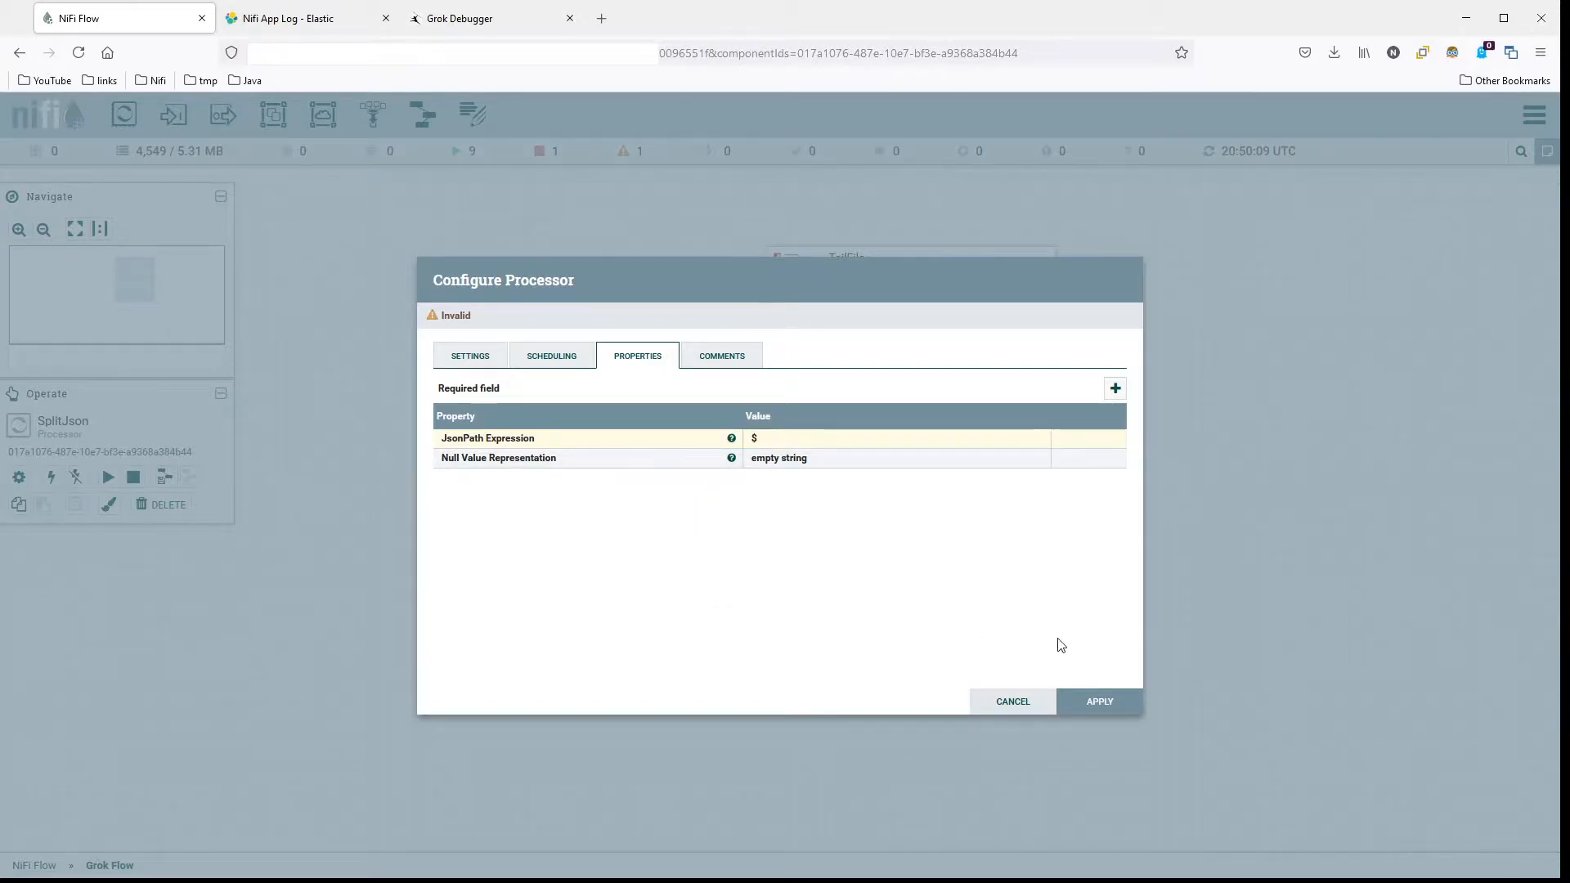
click(1100, 702)
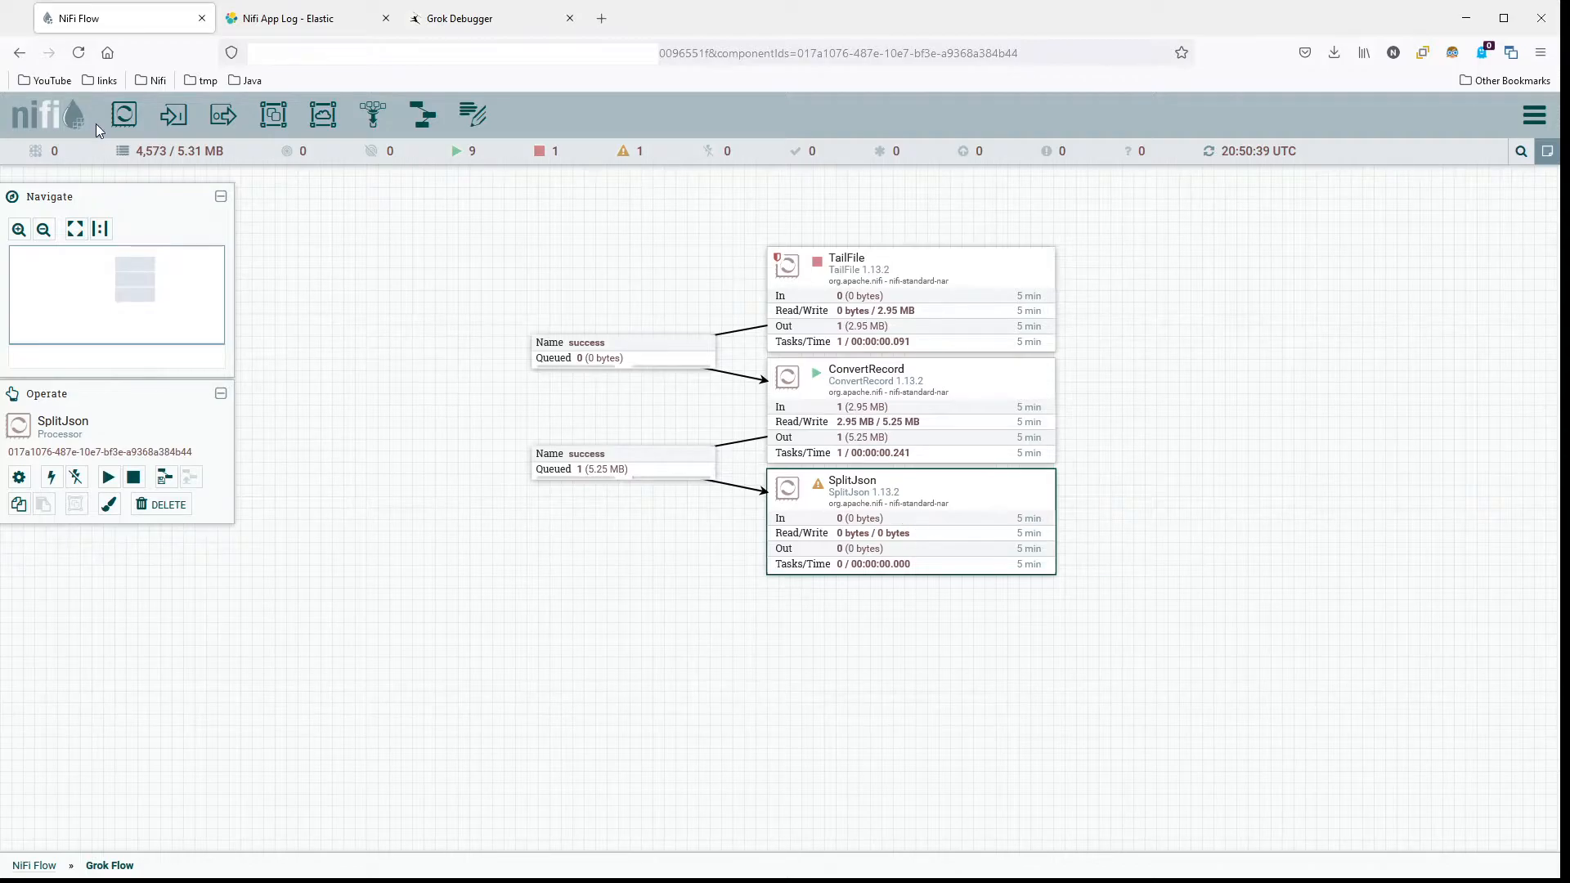
Step: Add a QueryRecord processor to the canvas below SplitJson
drag(124, 114, 631, 583)
text(queryr)
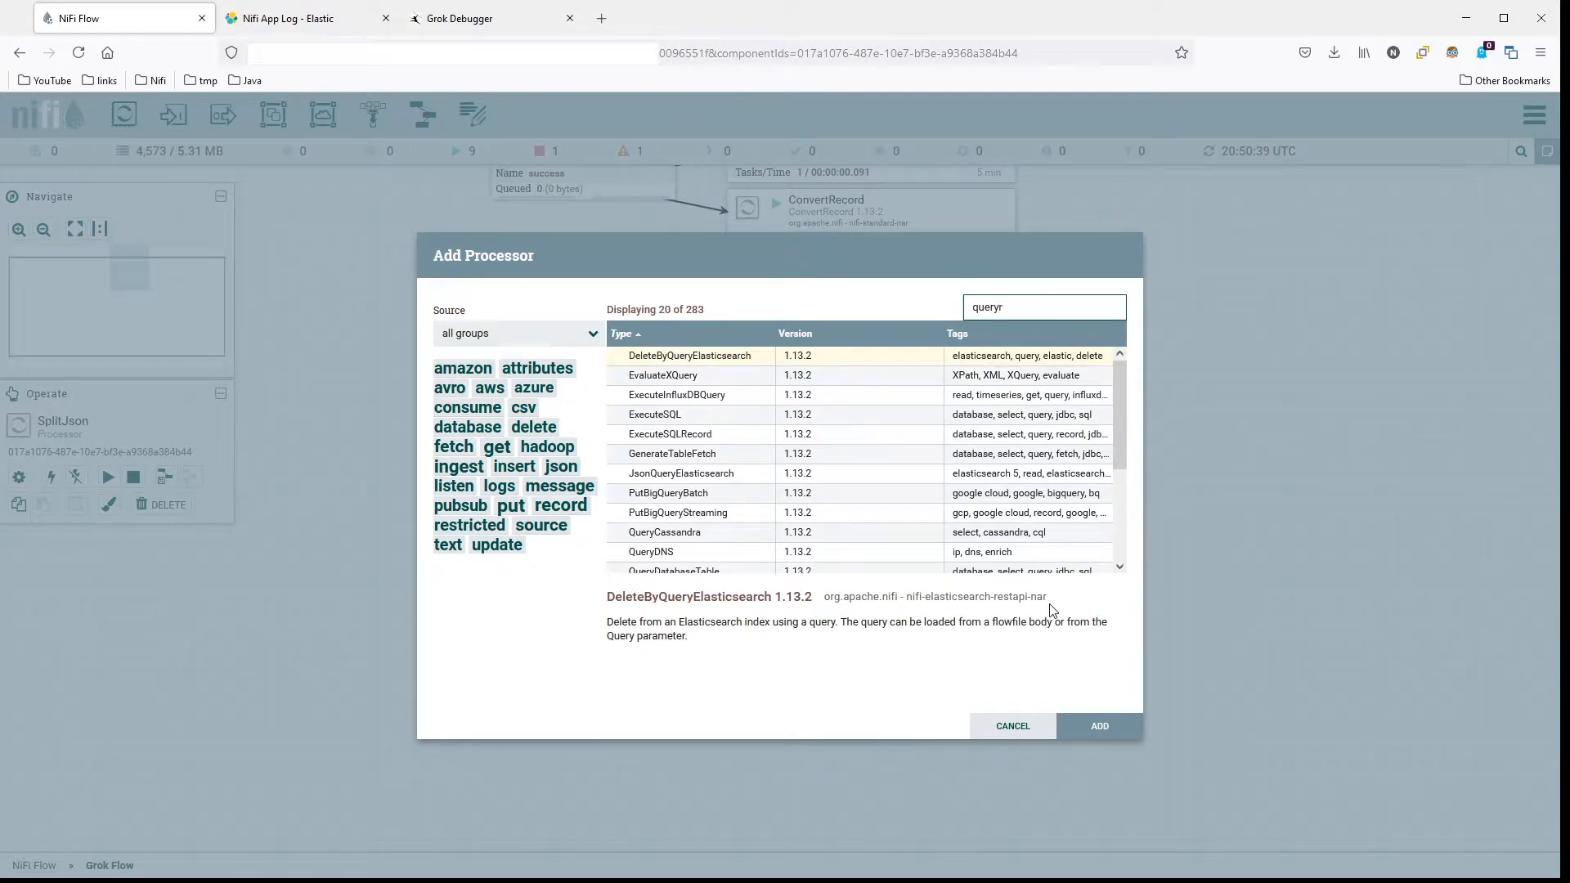
text(ecord)
click(1100, 726)
Step: Connect SplitJson to QueryRecord using the split relationship
drag(867, 356, 769, 602)
click(475, 496)
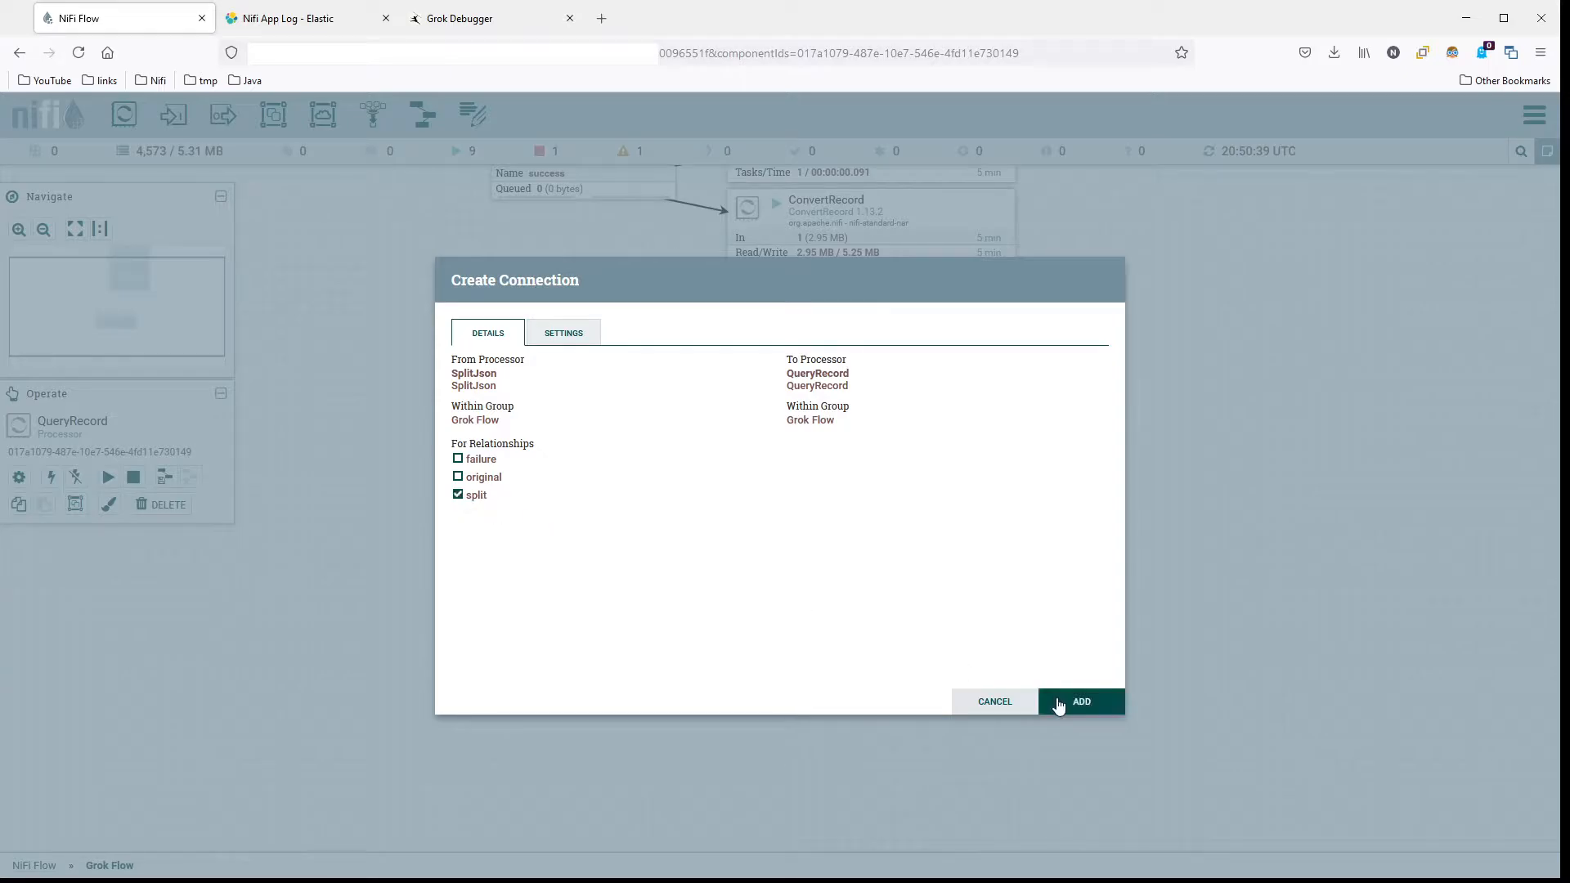
click(1057, 702)
Step: Set SplitJson to automatically terminate the failure and original relationships, and apply the change
click(501, 361)
click(792, 399)
click(792, 457)
click(1078, 704)
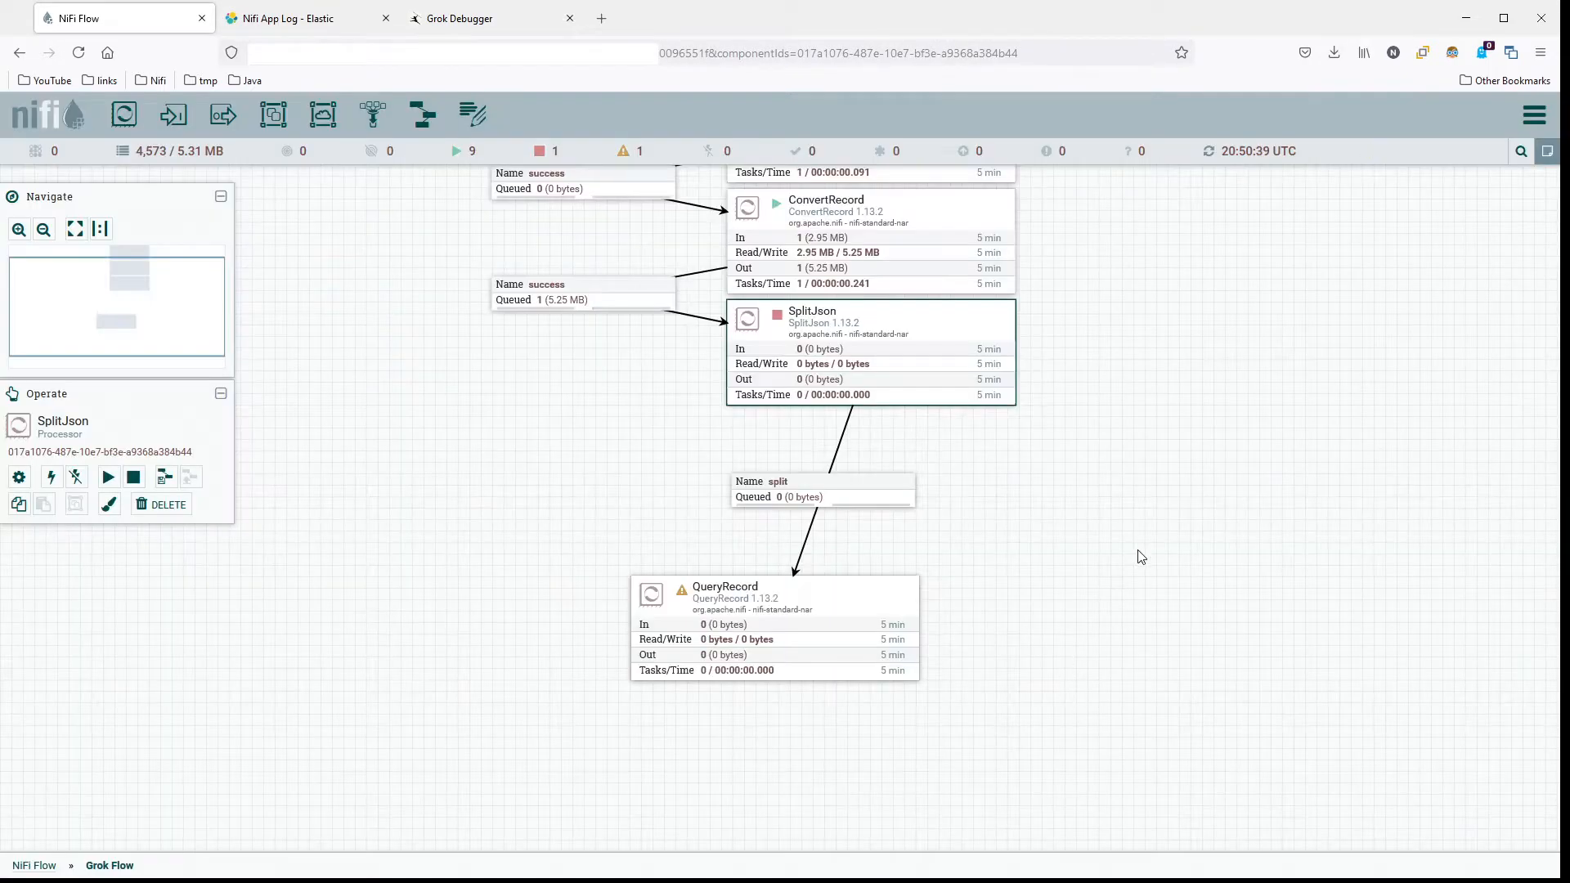
Step: Align the split connection label with the success labels above it and place QueryRecord directly beneath SplitJson
drag(849, 510, 723, 564)
double_click(711, 510)
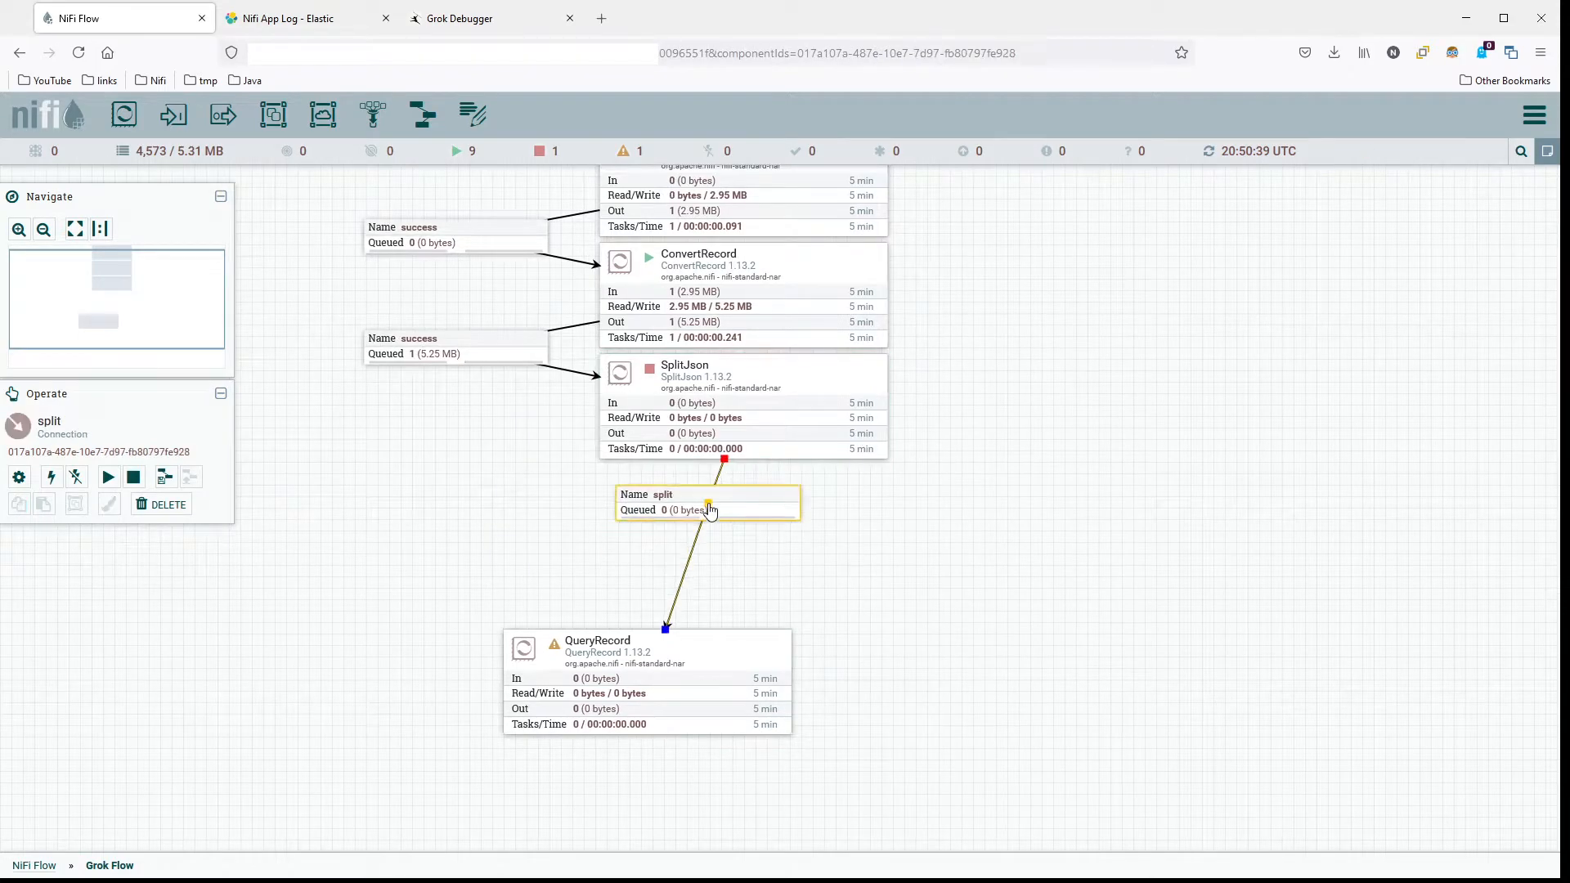
drag(711, 510, 462, 461)
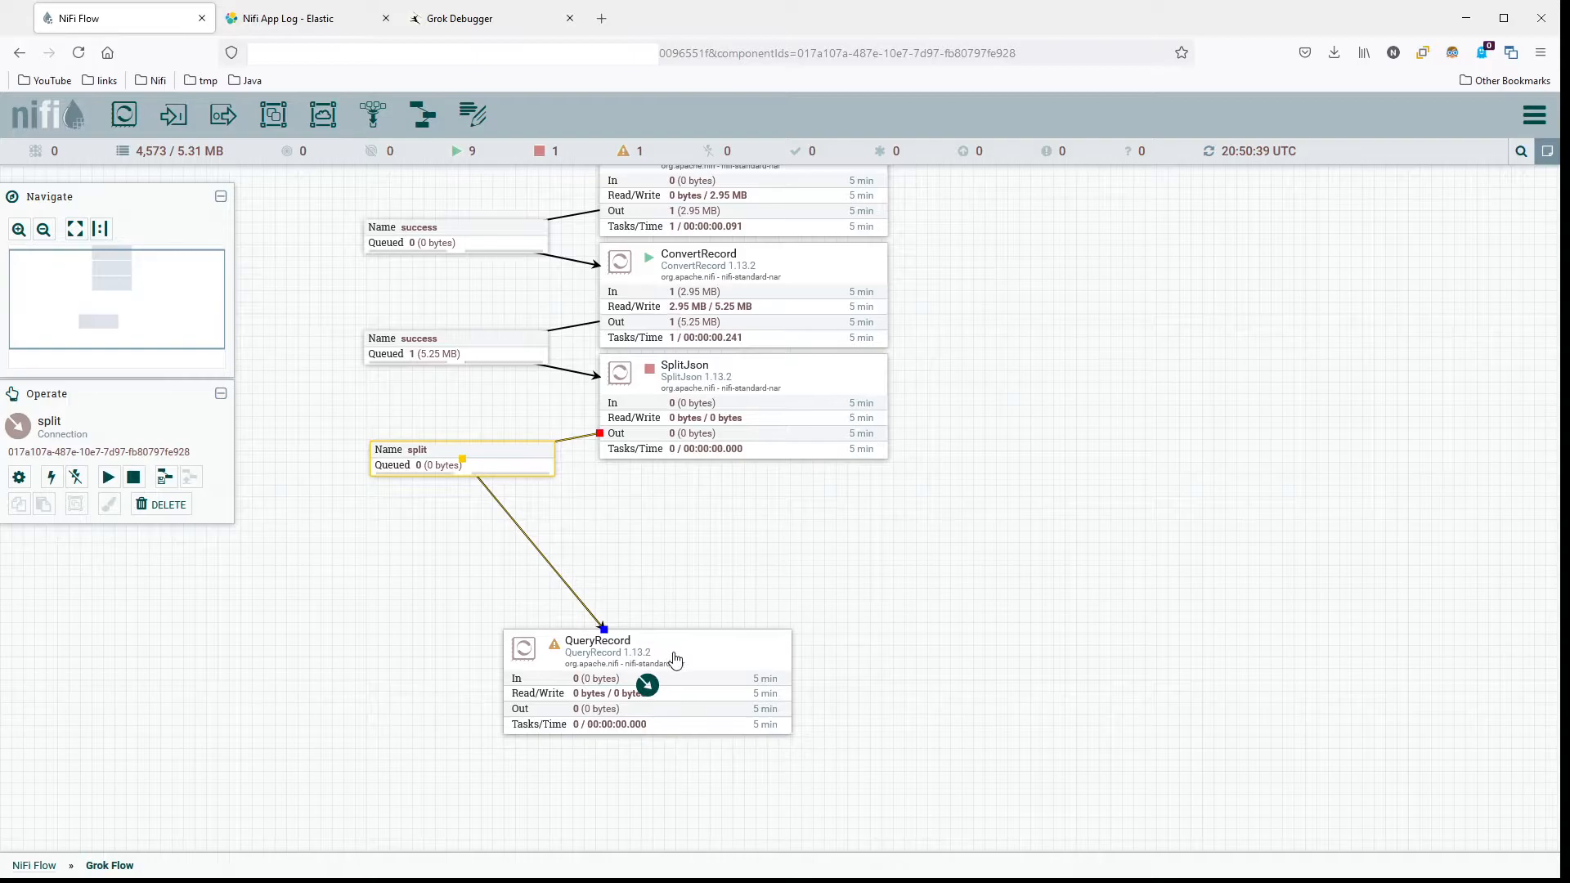
drag(729, 646, 830, 488)
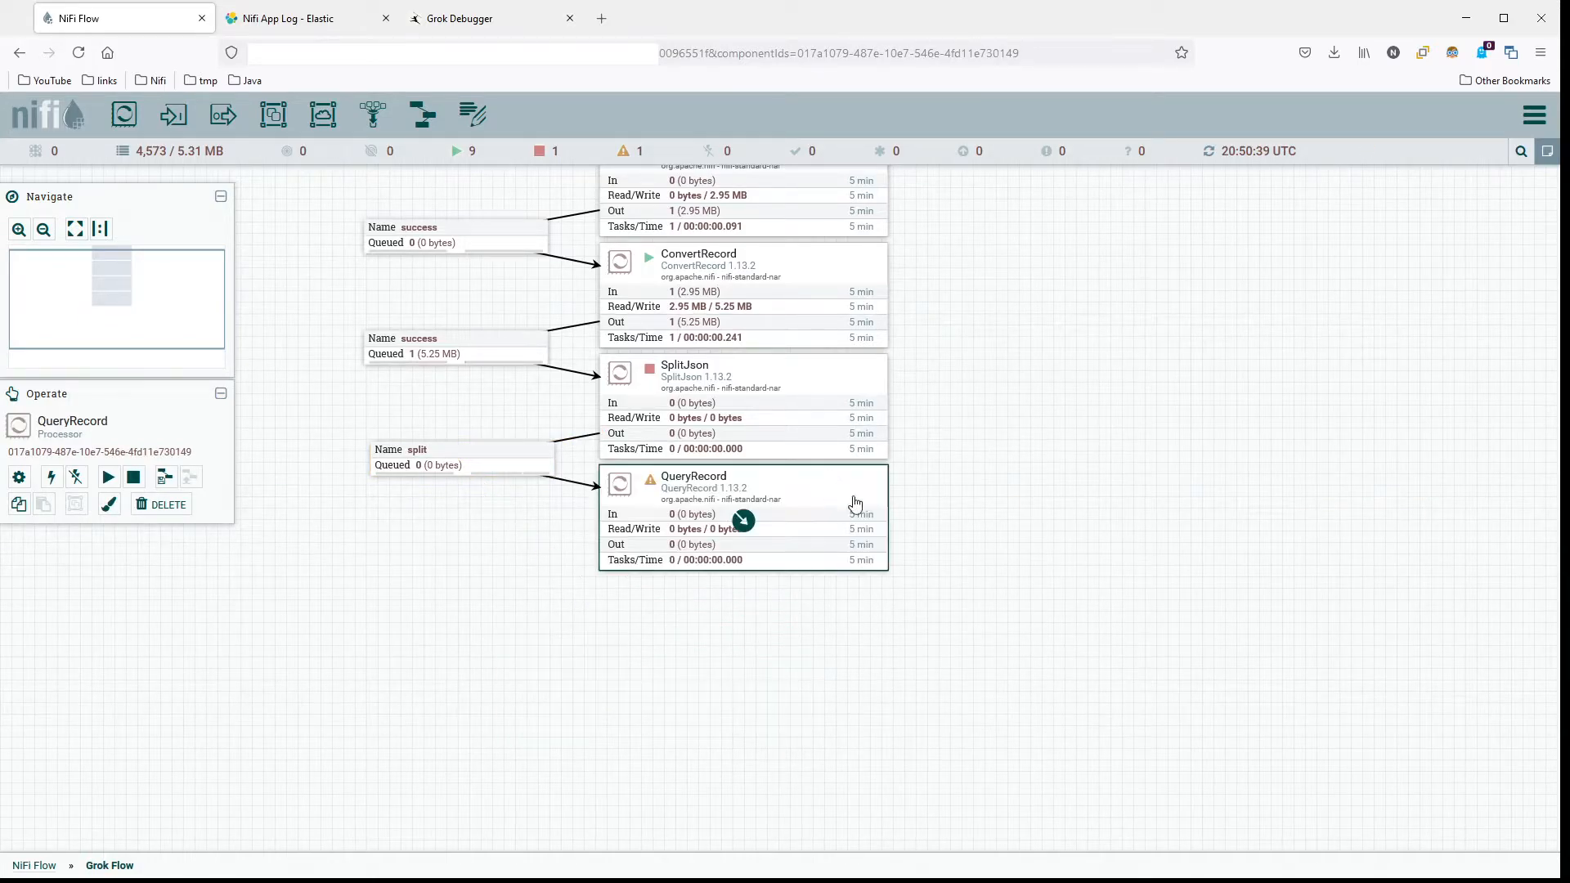
click(1054, 491)
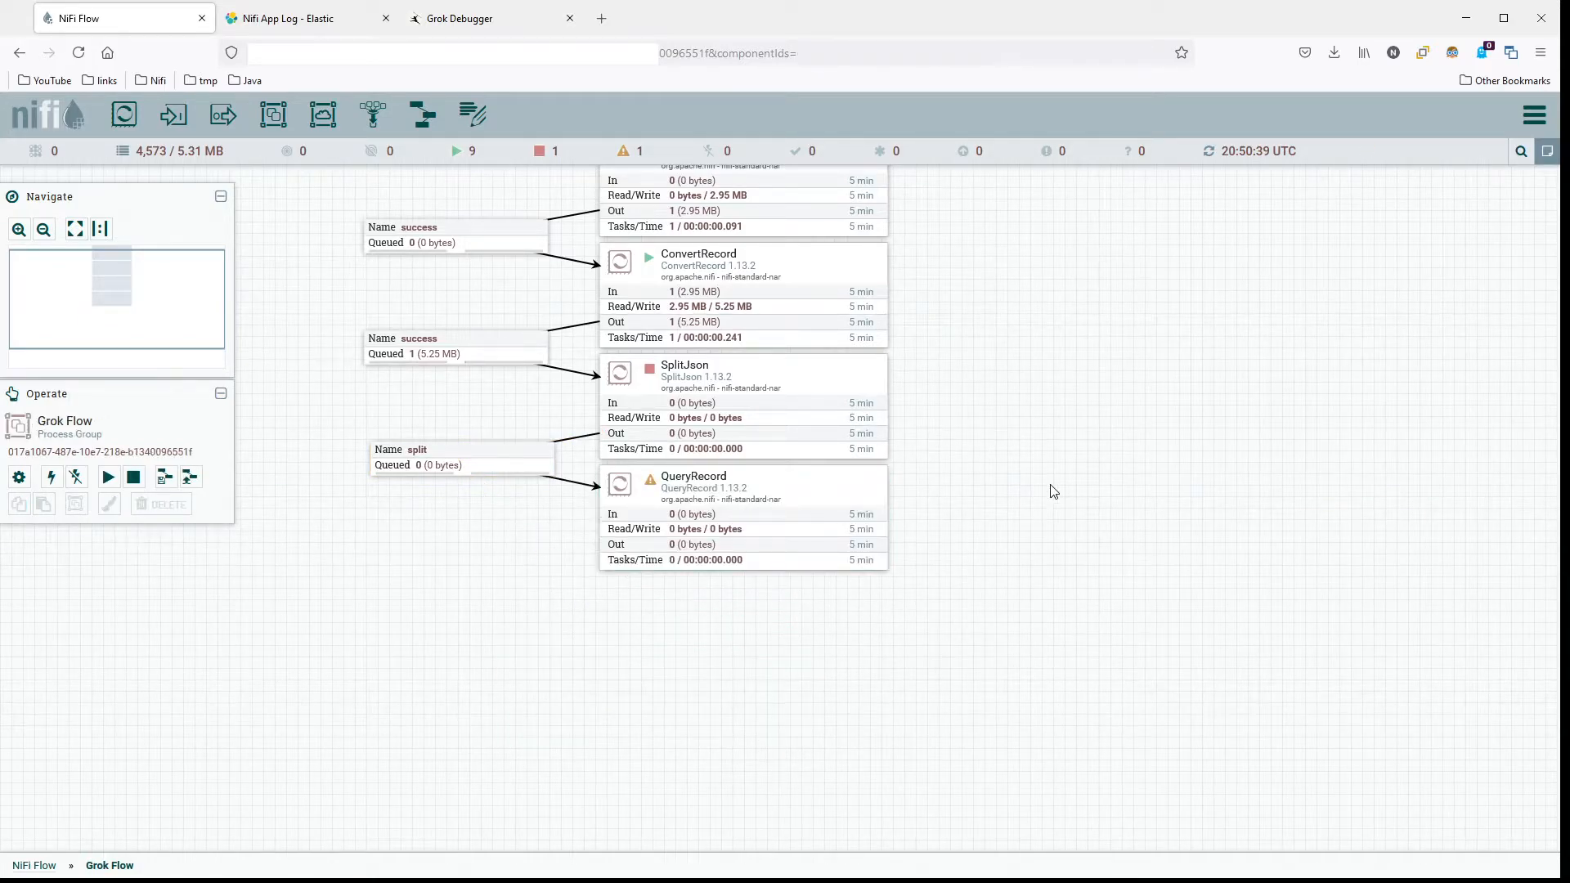
Step: Start the SplitJson processor and refresh the canvas
click(786, 385)
right_click(822, 378)
click(860, 413)
click(950, 381)
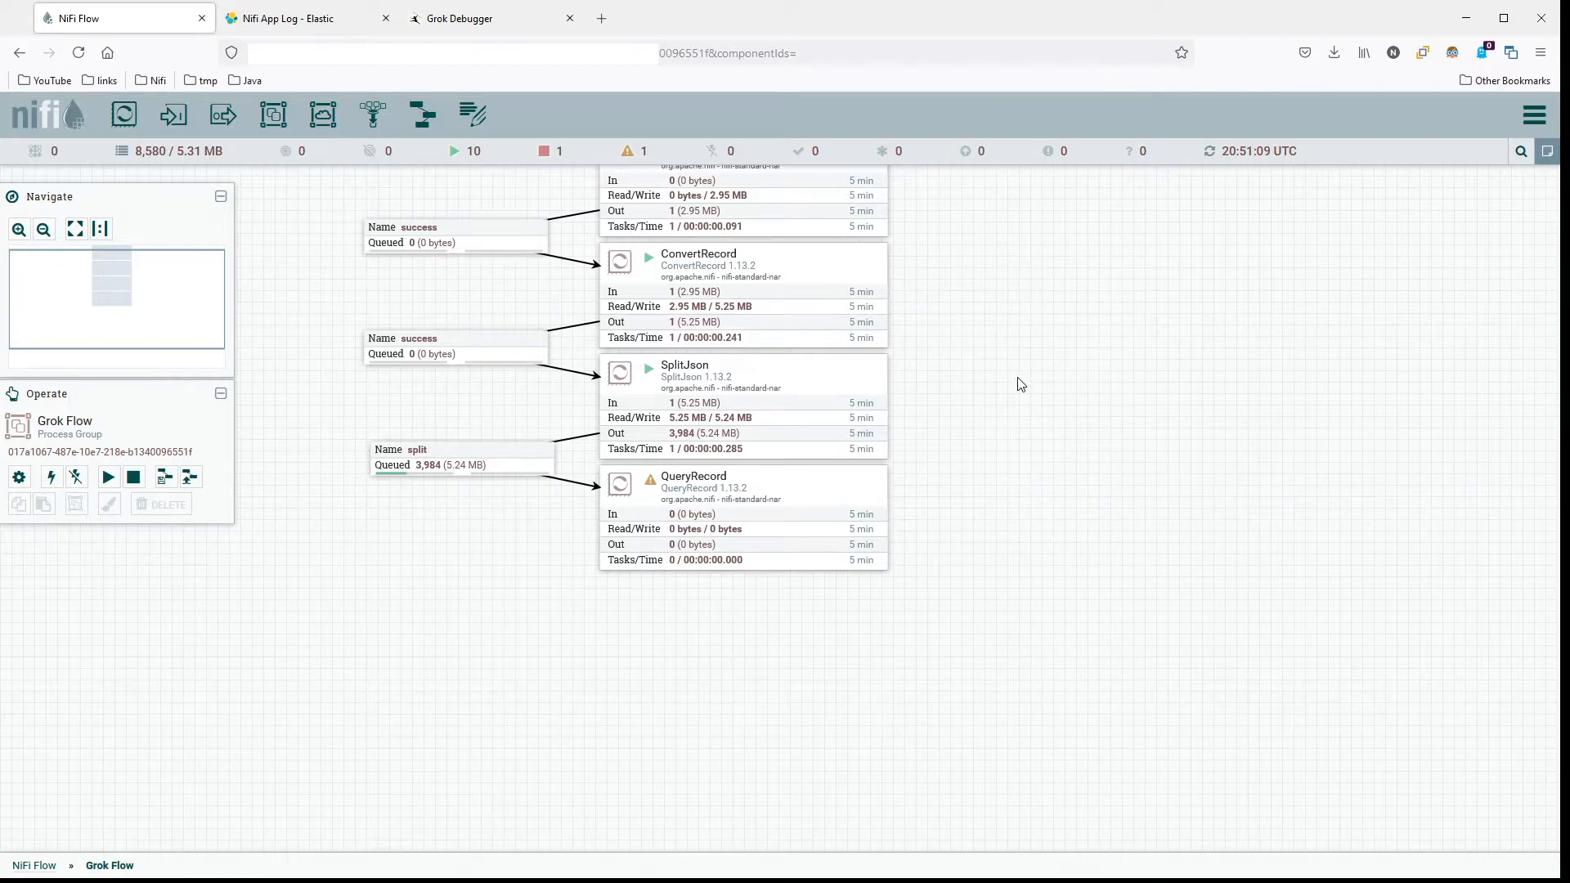
Step: List the flow files queued in the split connection, and examine the first one's stackTrace and _raw fields in formatted view
right_click(488, 464)
click(517, 515)
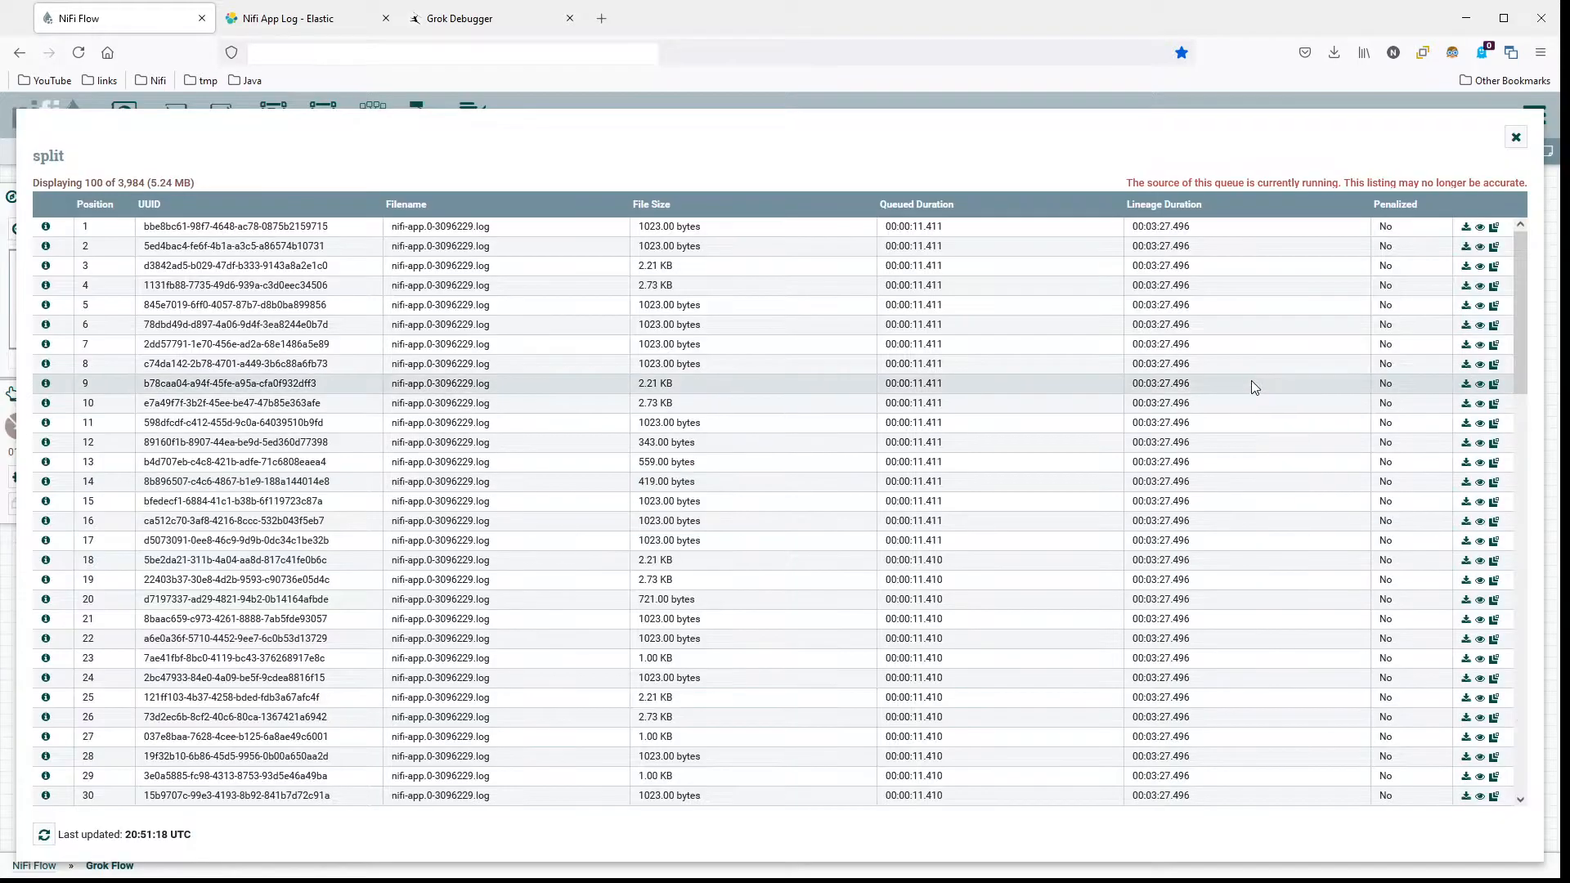
click(1479, 226)
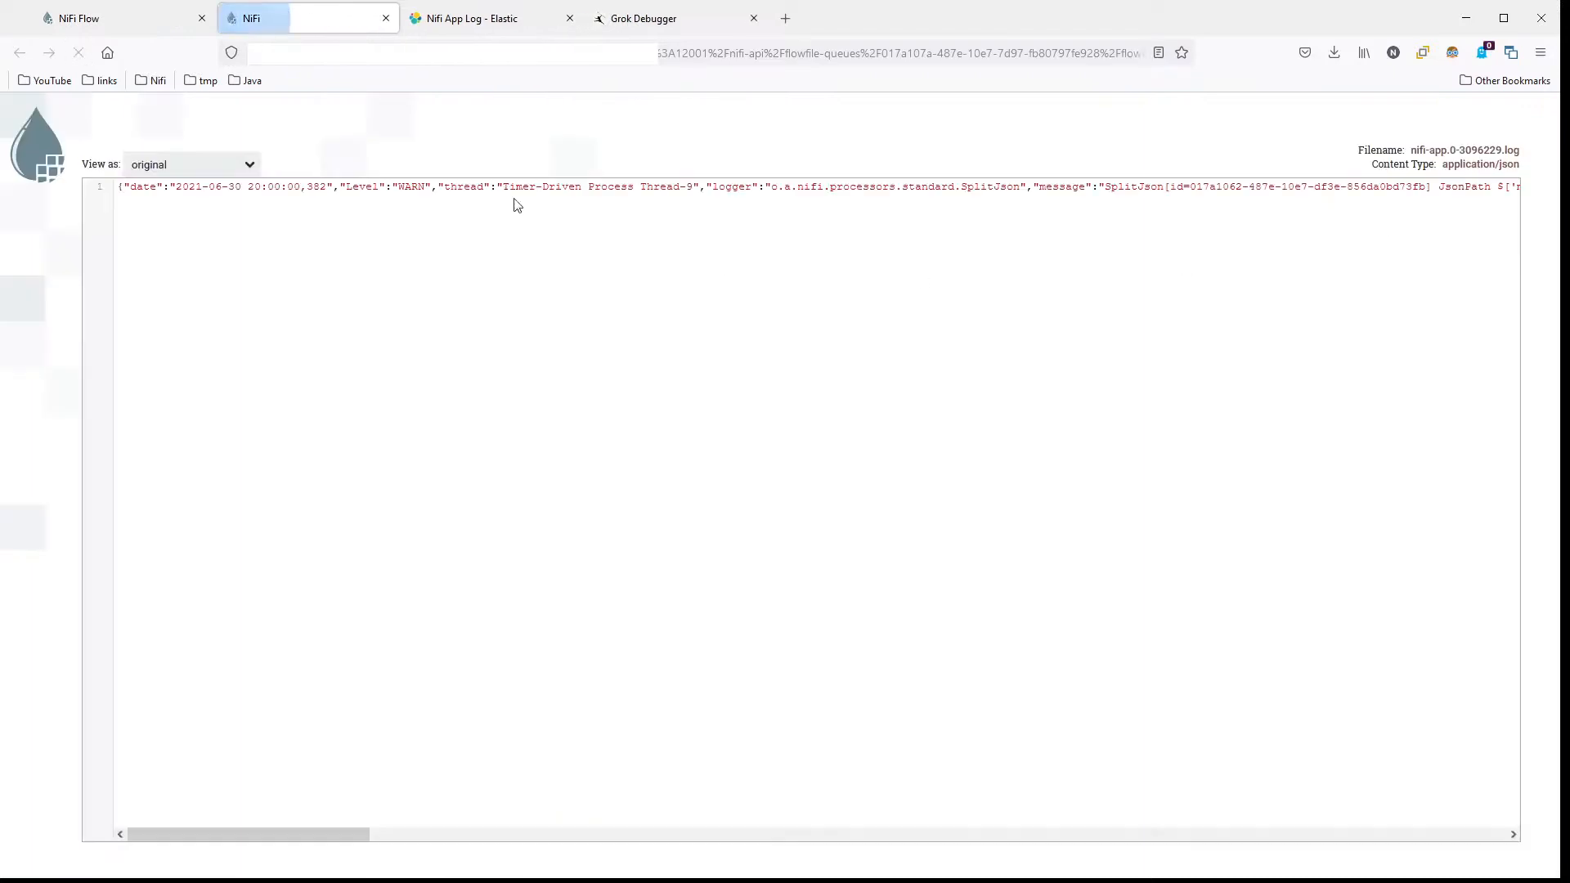
click(212, 170)
click(186, 216)
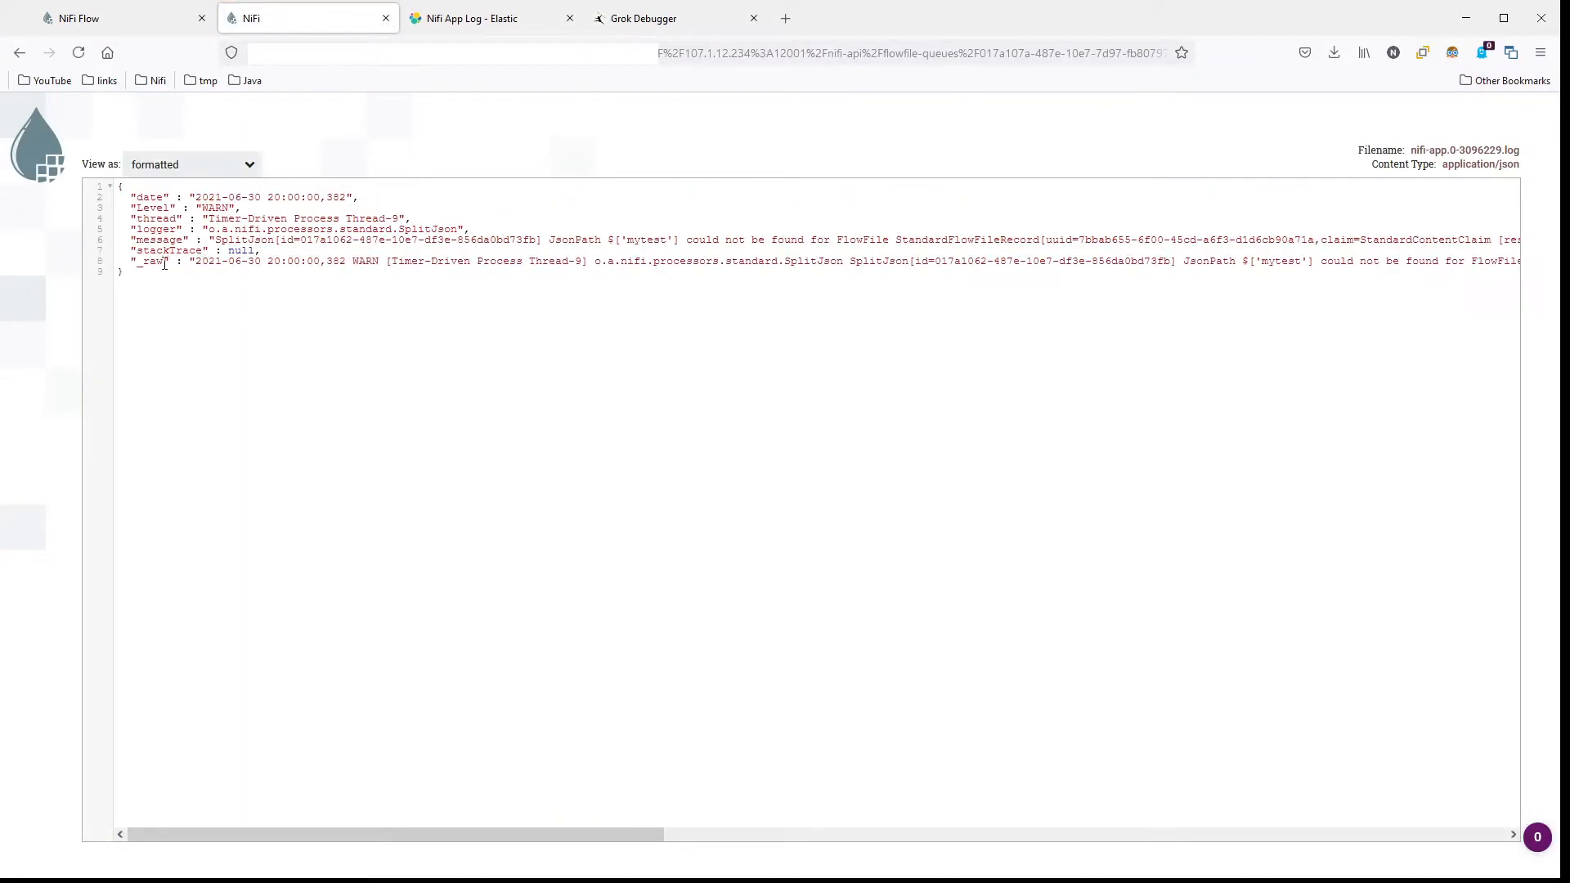
drag(138, 252, 239, 255)
click(248, 251)
drag(567, 262, 1544, 263)
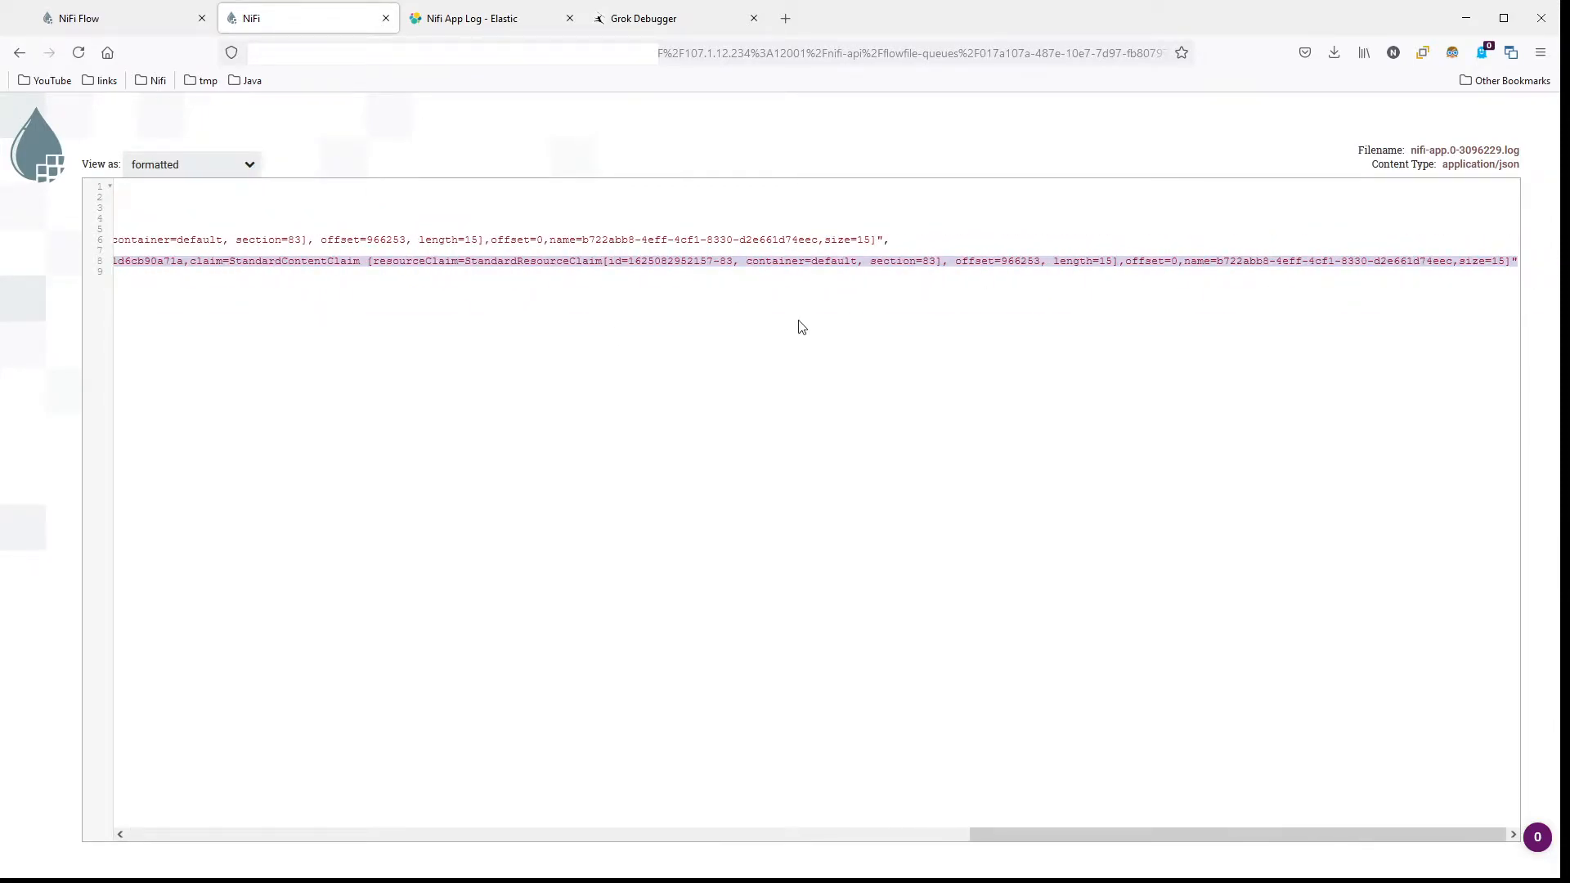
click(386, 18)
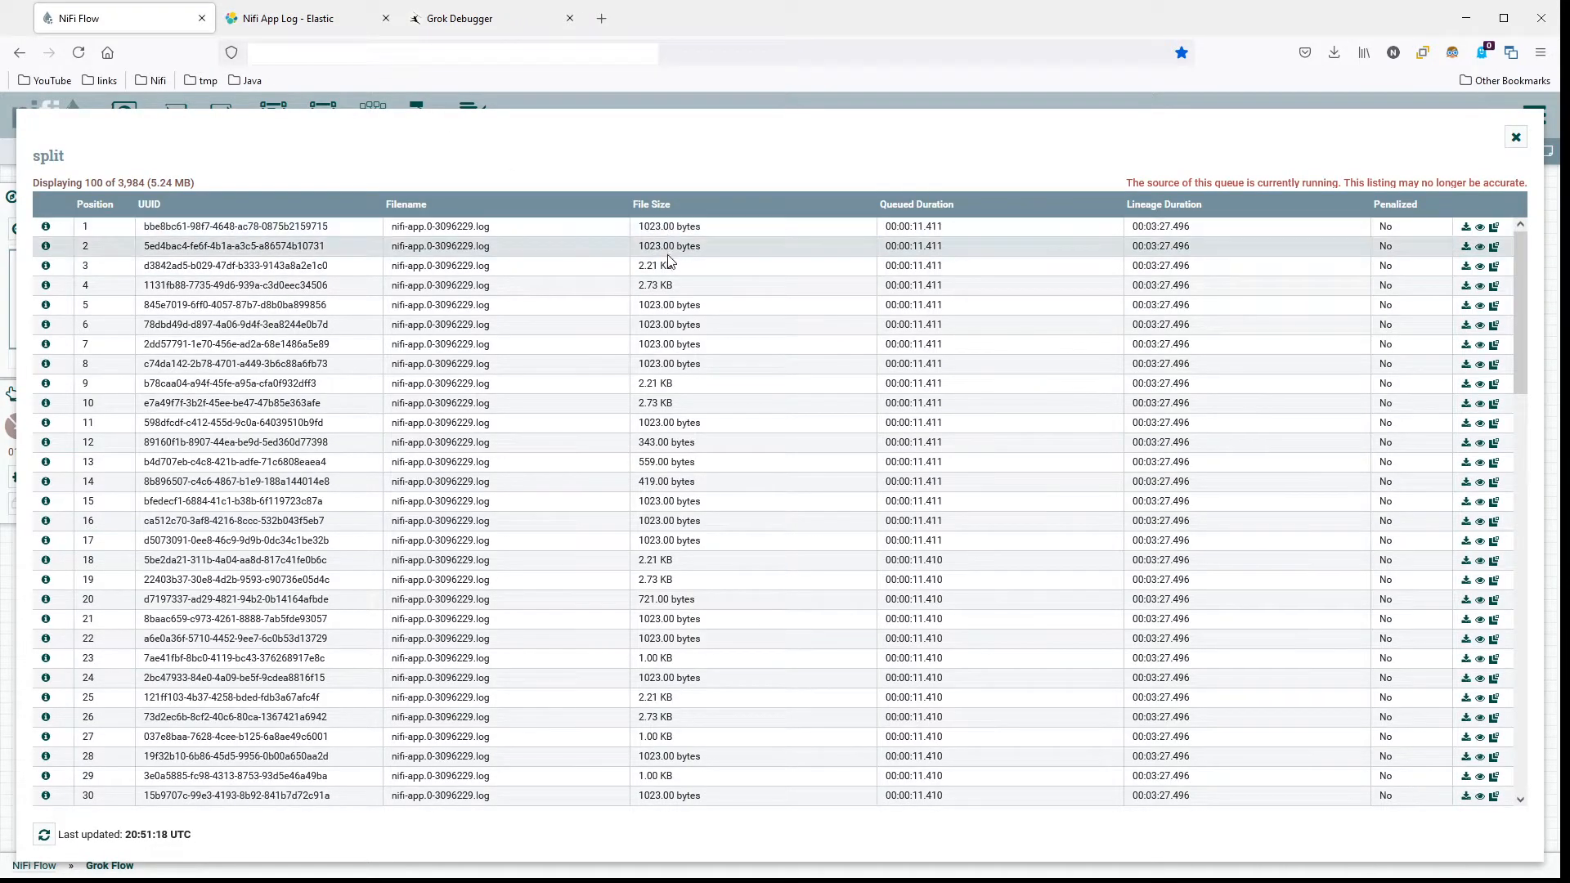
Step: View the third queued flow file as formatted, examine its Level, stackTrace and _raw fields, and close the queue listing
click(1480, 266)
click(193, 165)
click(182, 214)
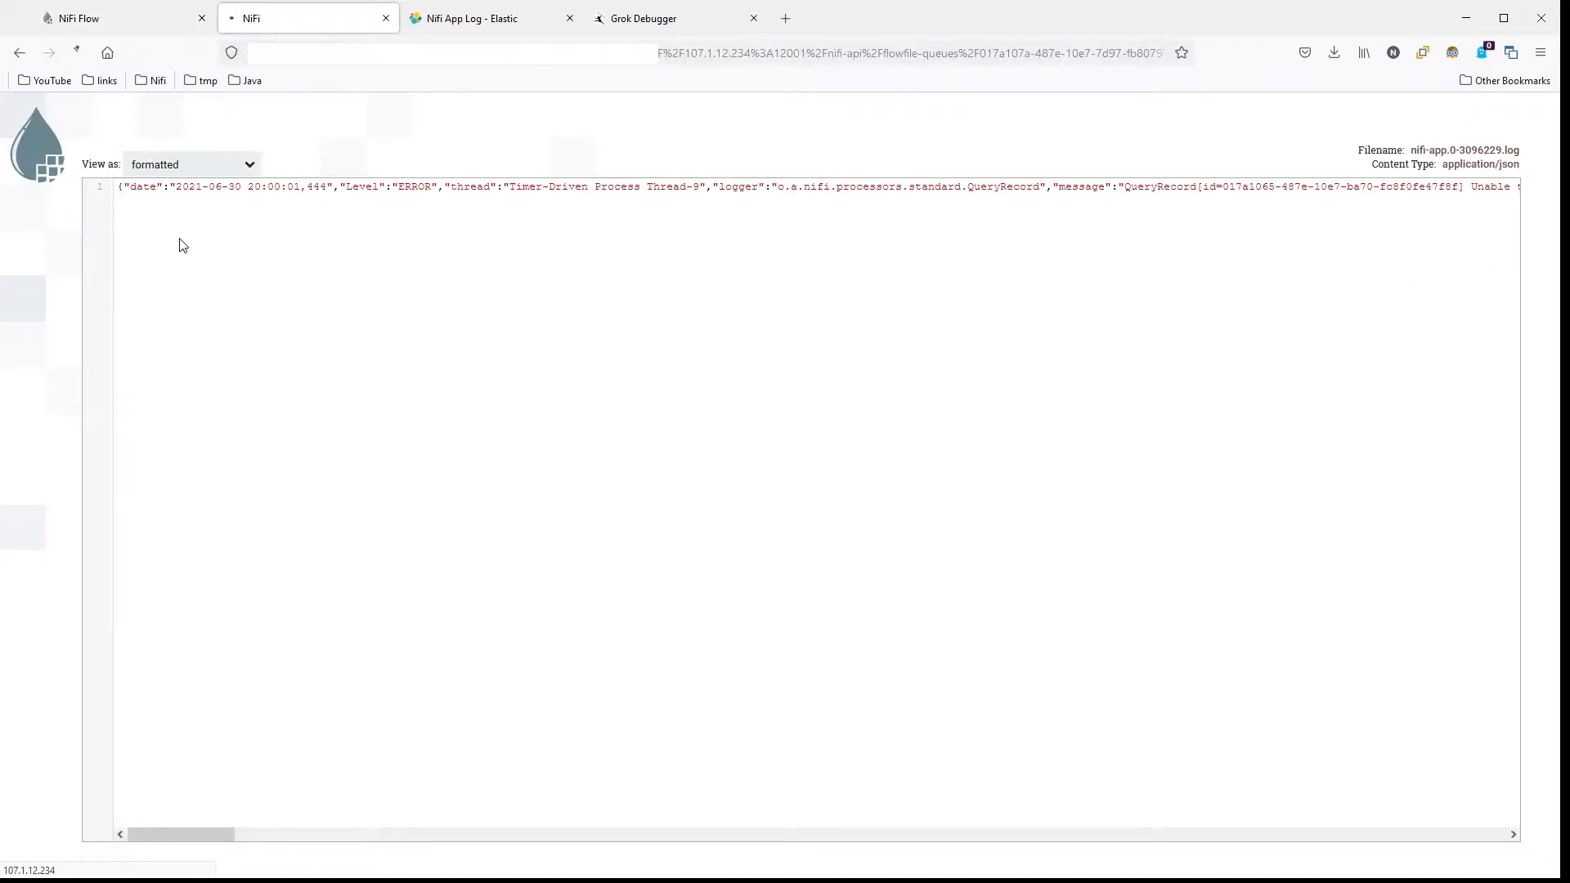
drag(239, 252, 1018, 252)
double_click(221, 210)
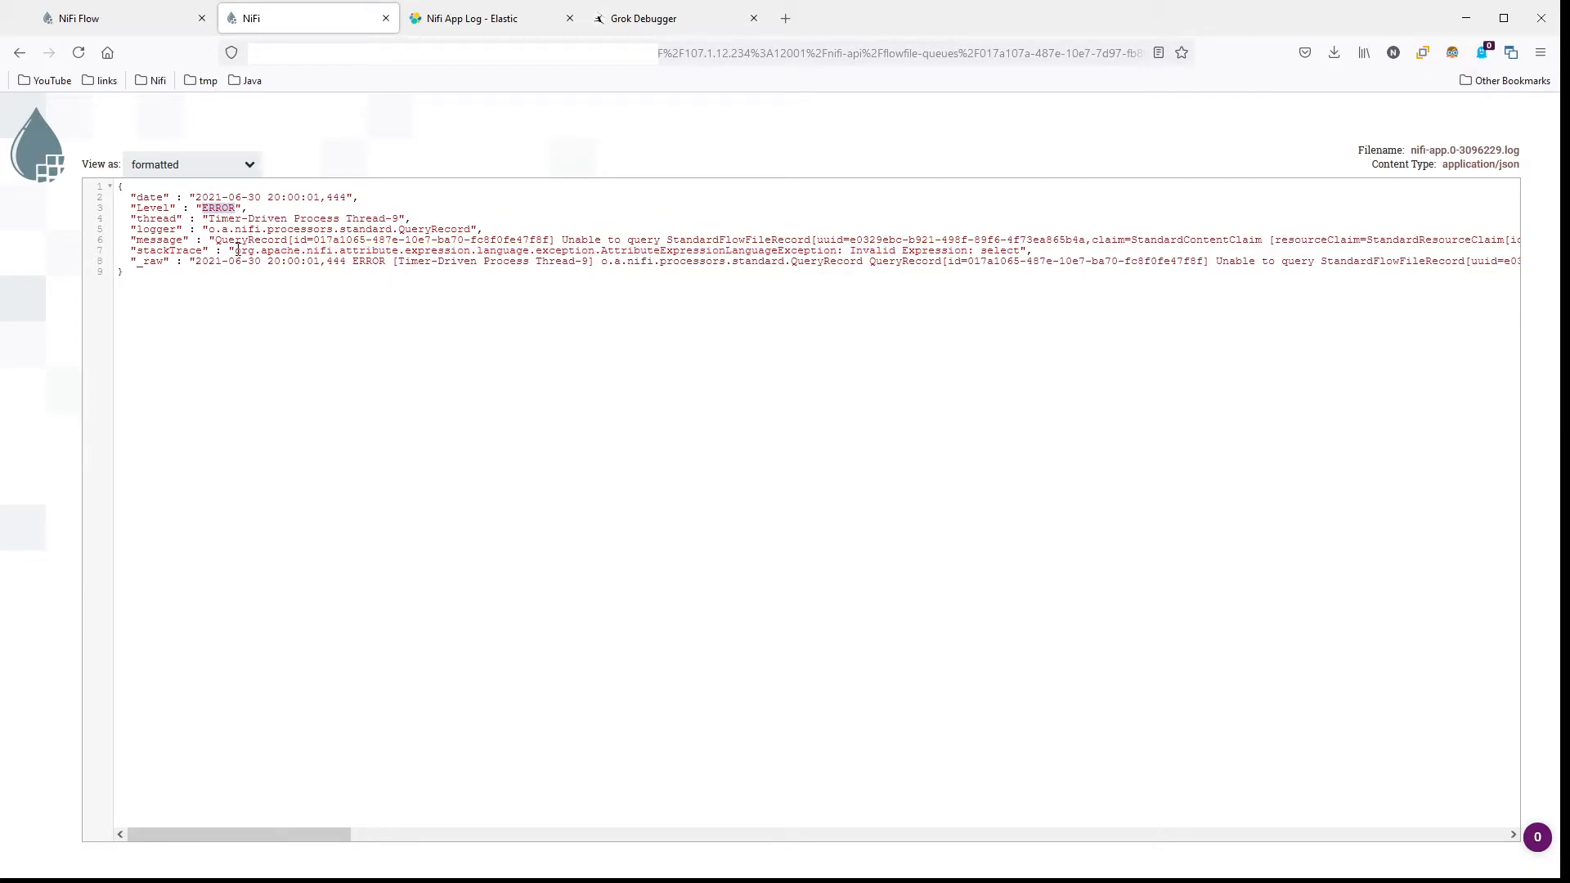
drag(243, 252, 1016, 252)
drag(195, 263, 422, 275)
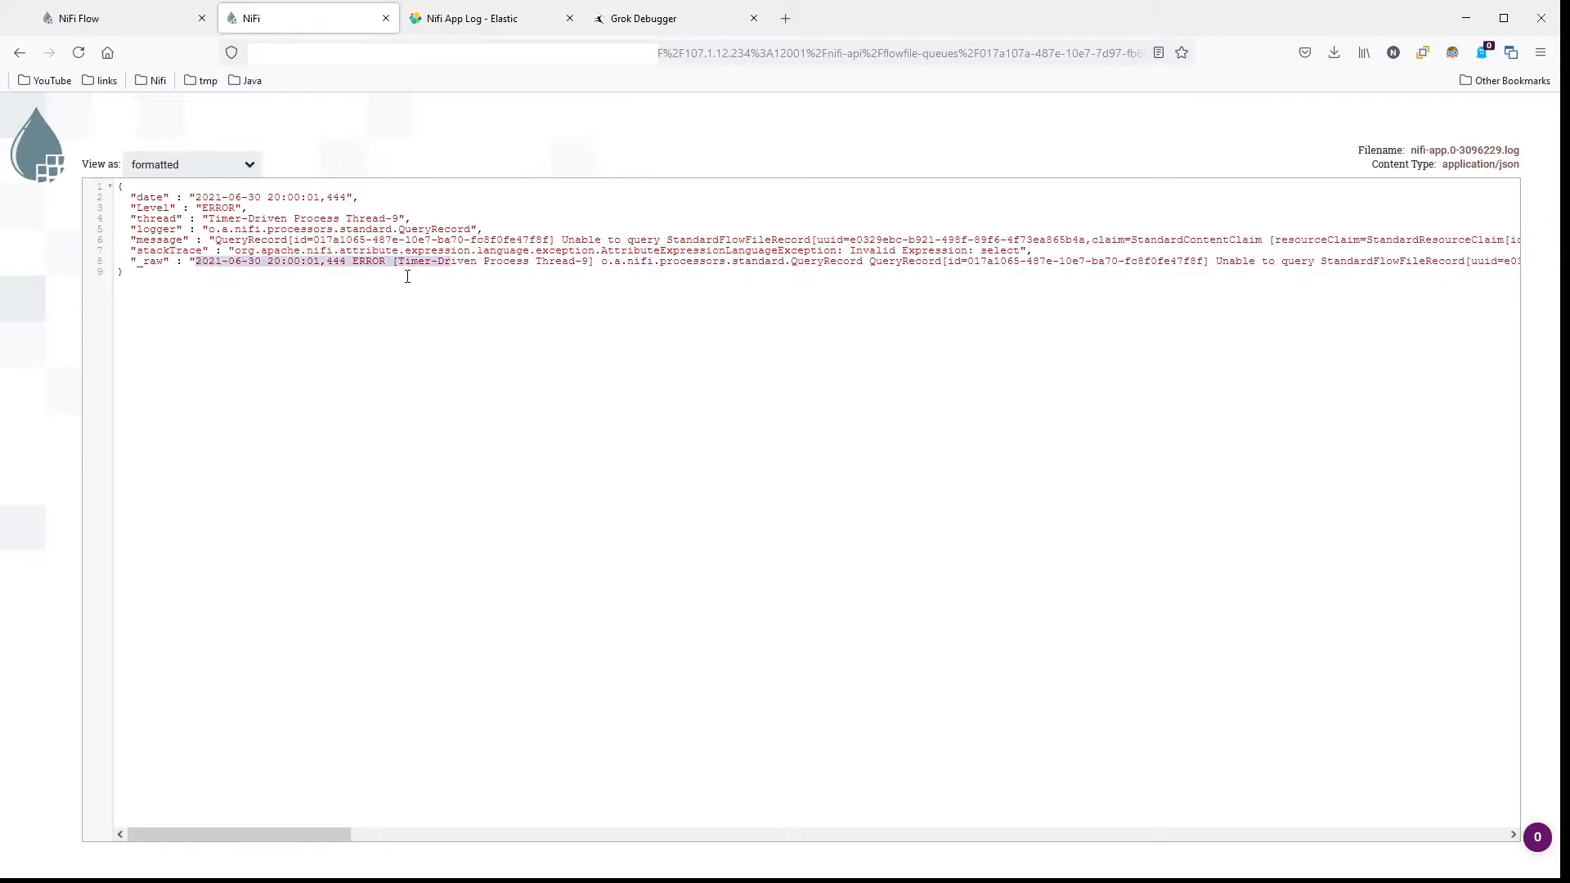
triple_click(214, 263)
mouse_move(221, 834)
mouse_down()
mouse_move(812, 820)
mouse_move(202, 810)
mouse_up()
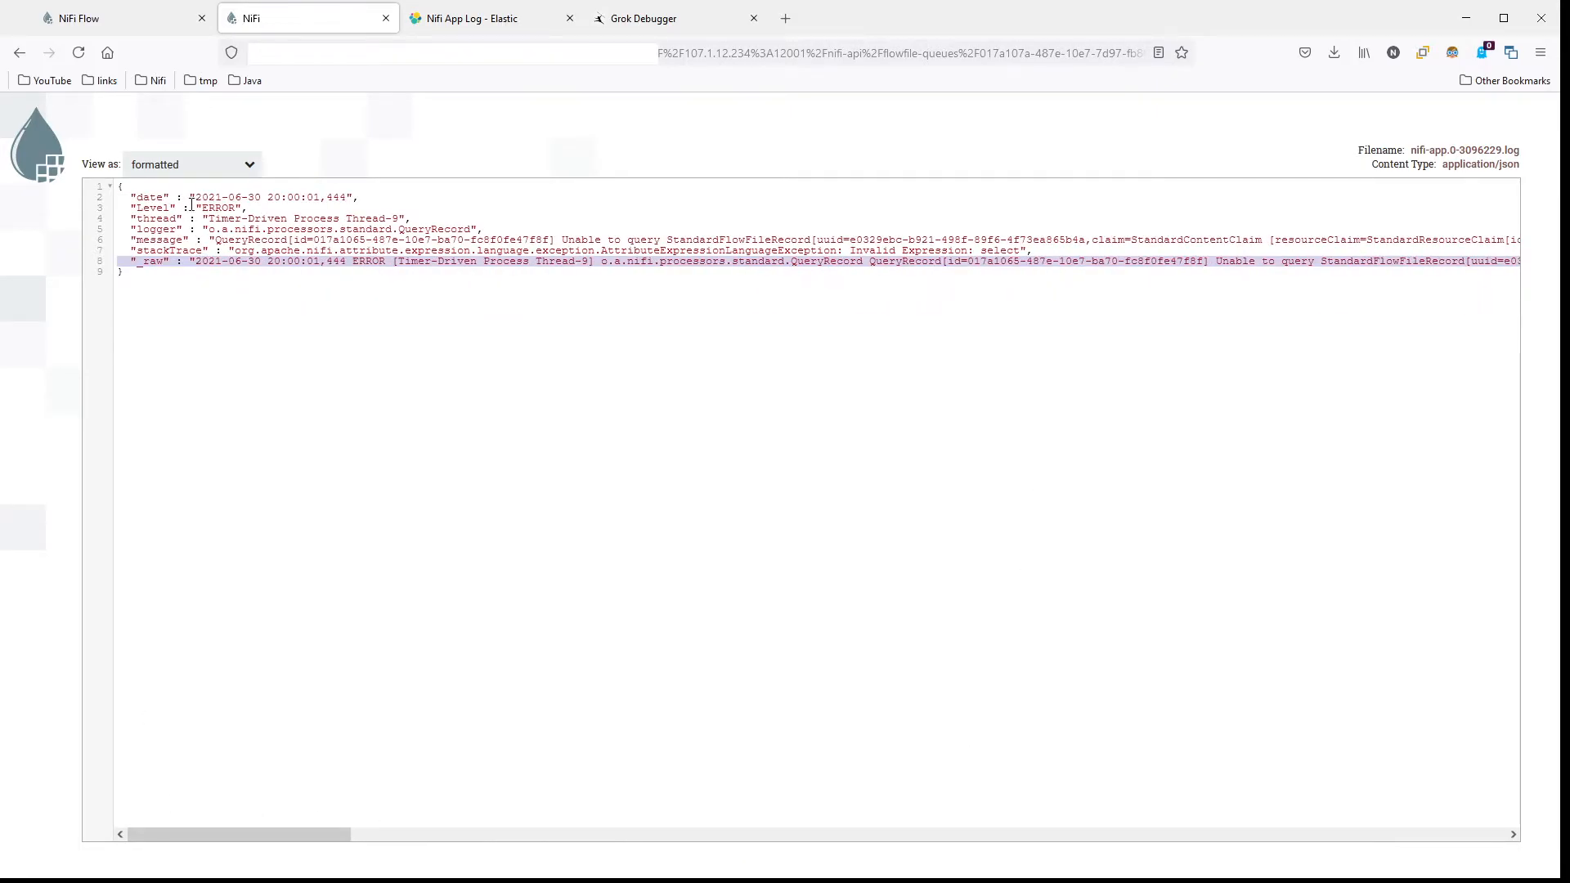
click(385, 18)
click(1515, 136)
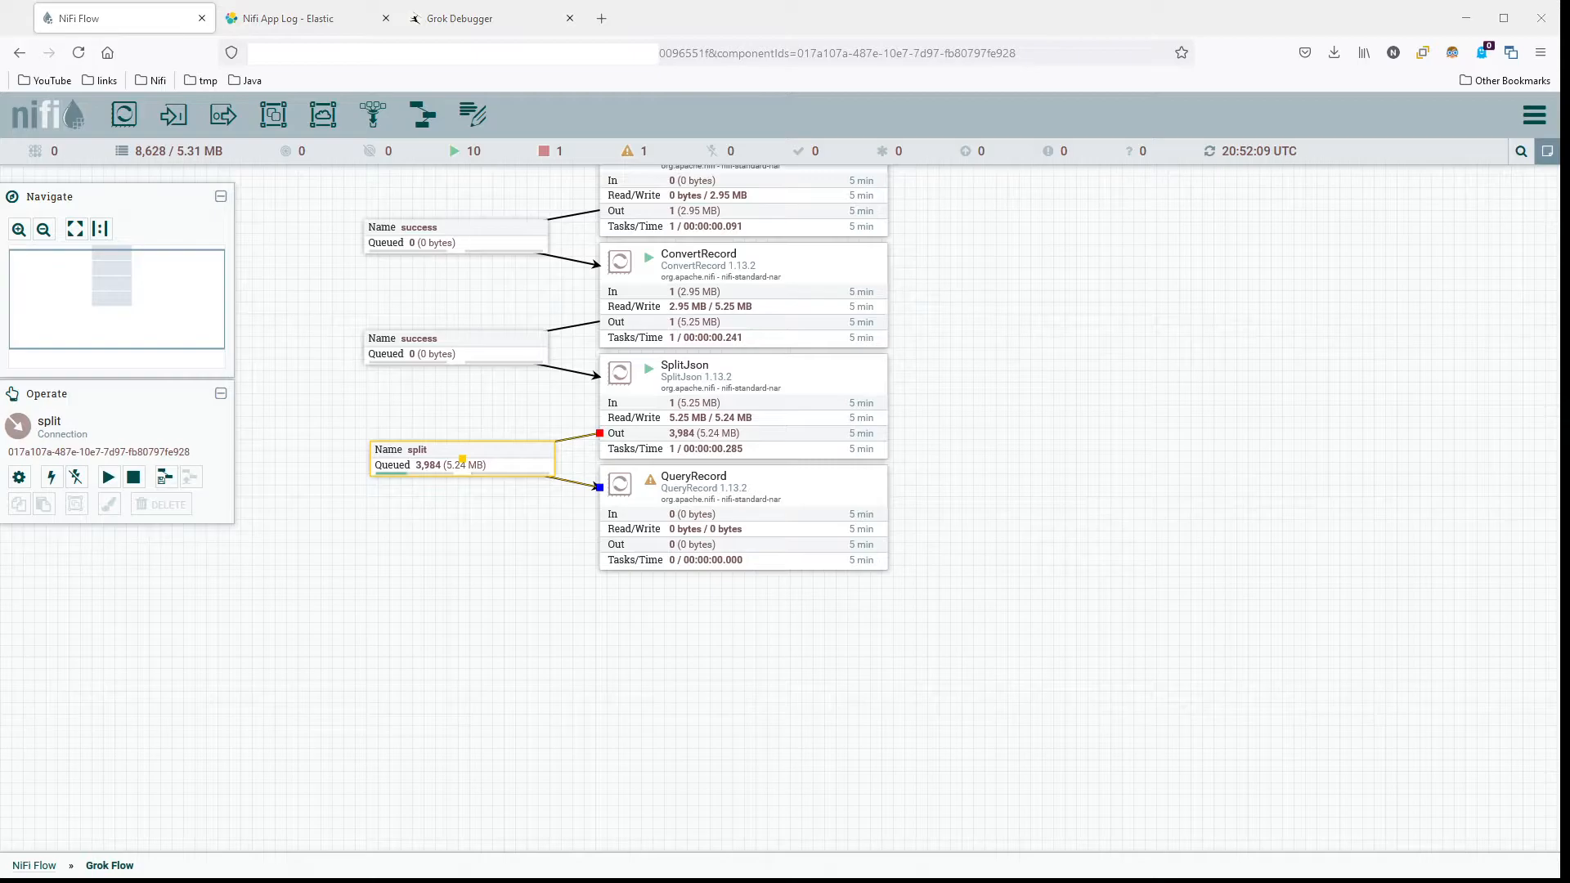
Step: View QueryRecord's properties and close its configuration without applying changes
double_click(767, 499)
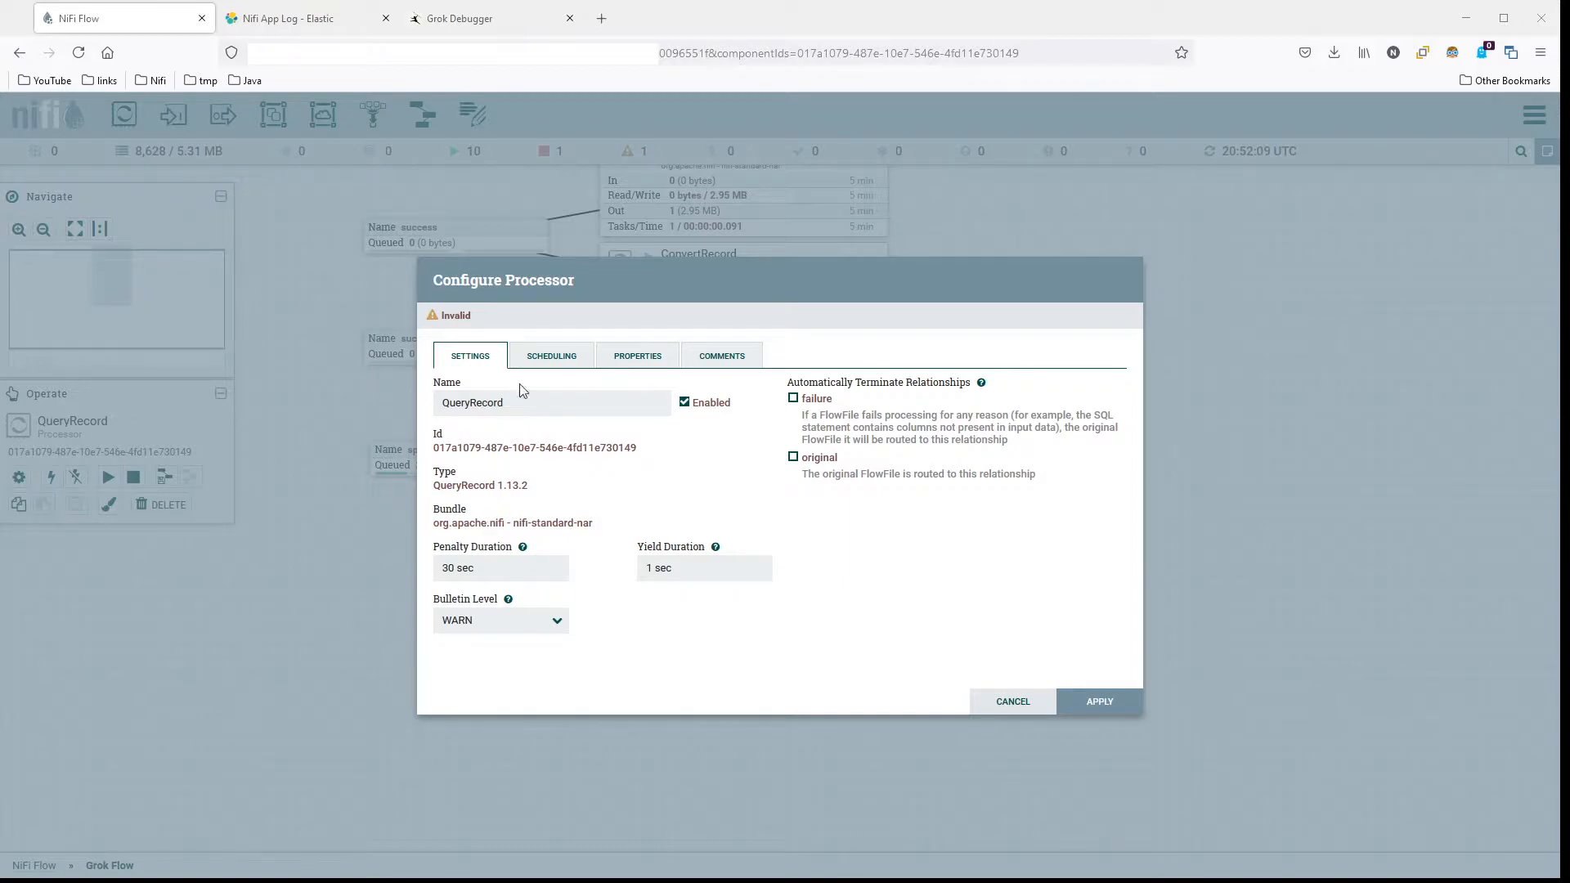
click(562, 357)
click(620, 355)
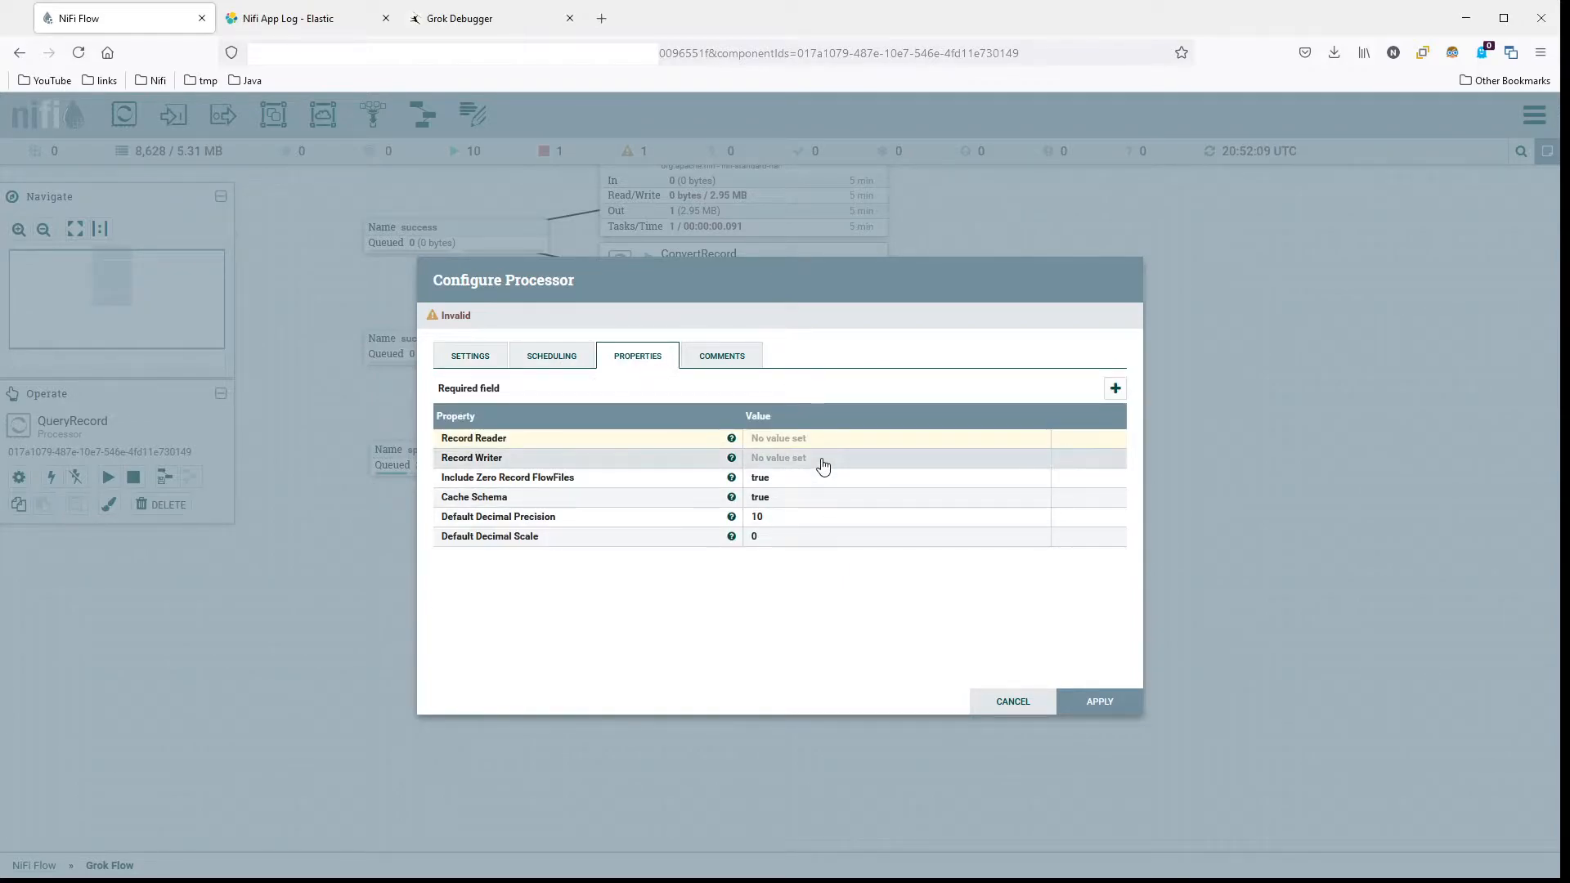
key(Escape)
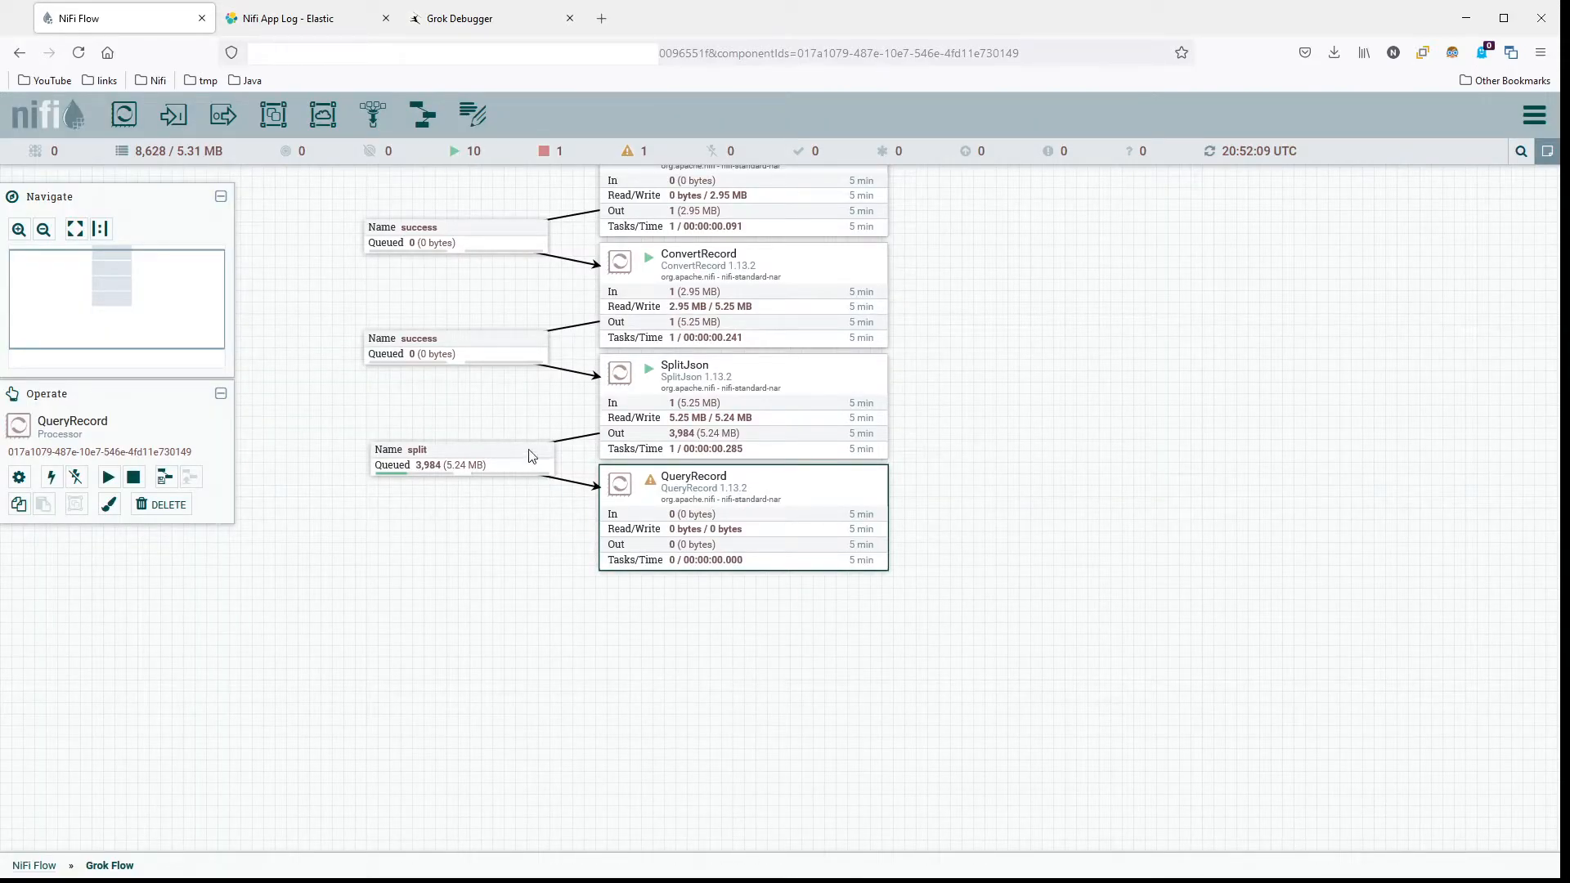
Step: List the split queue again, examine the first flow file's date field in formatted view, and return to the canvas
right_click(509, 461)
click(564, 516)
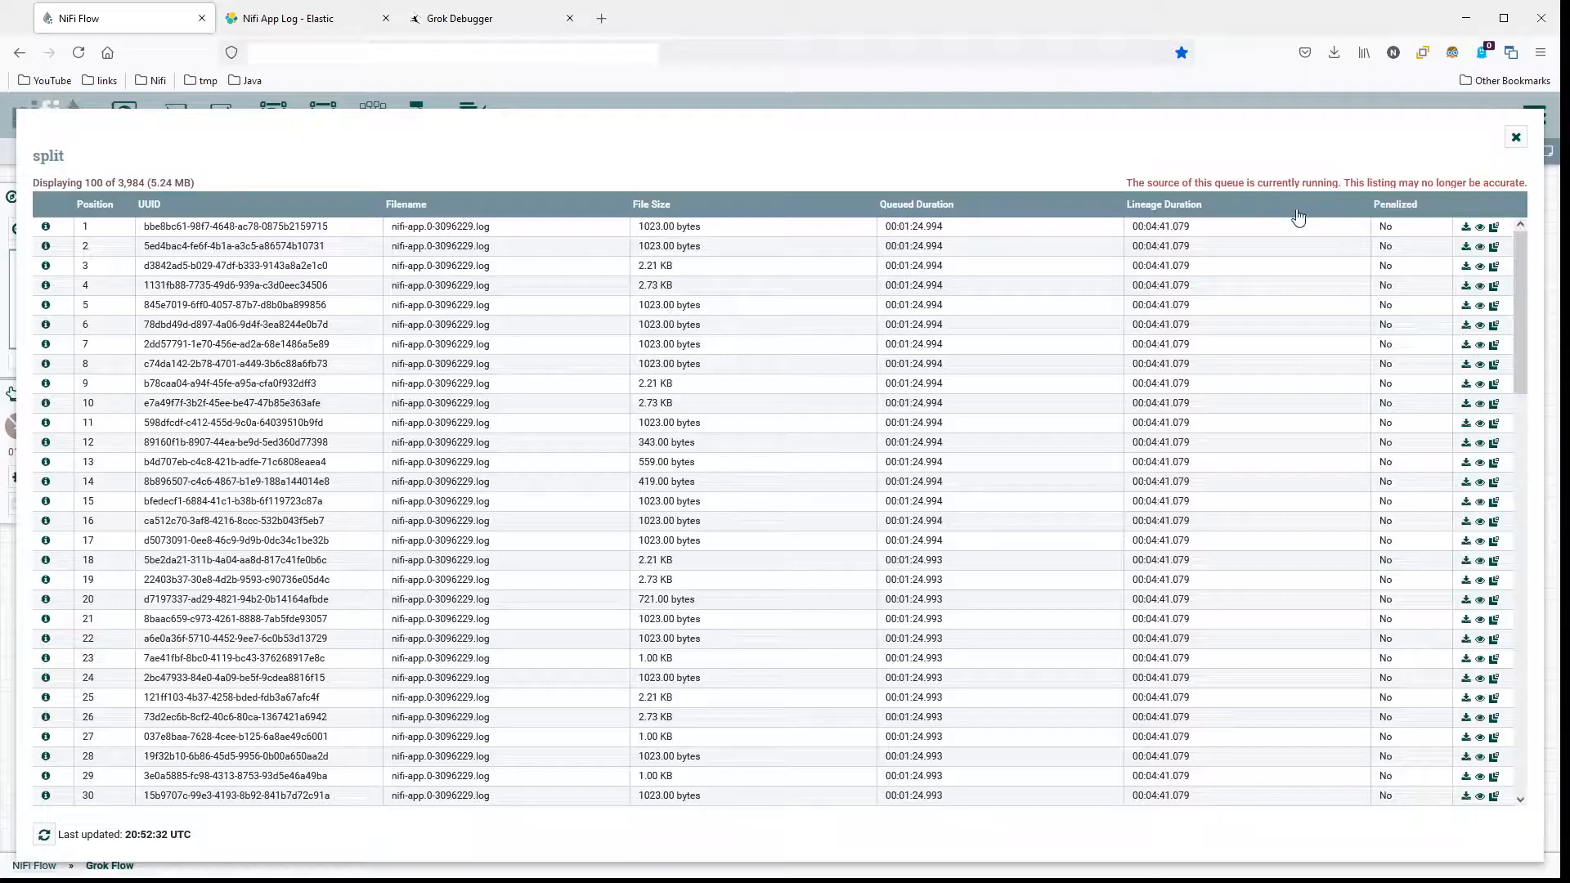
click(1480, 228)
click(161, 167)
click(175, 216)
drag(195, 198, 341, 197)
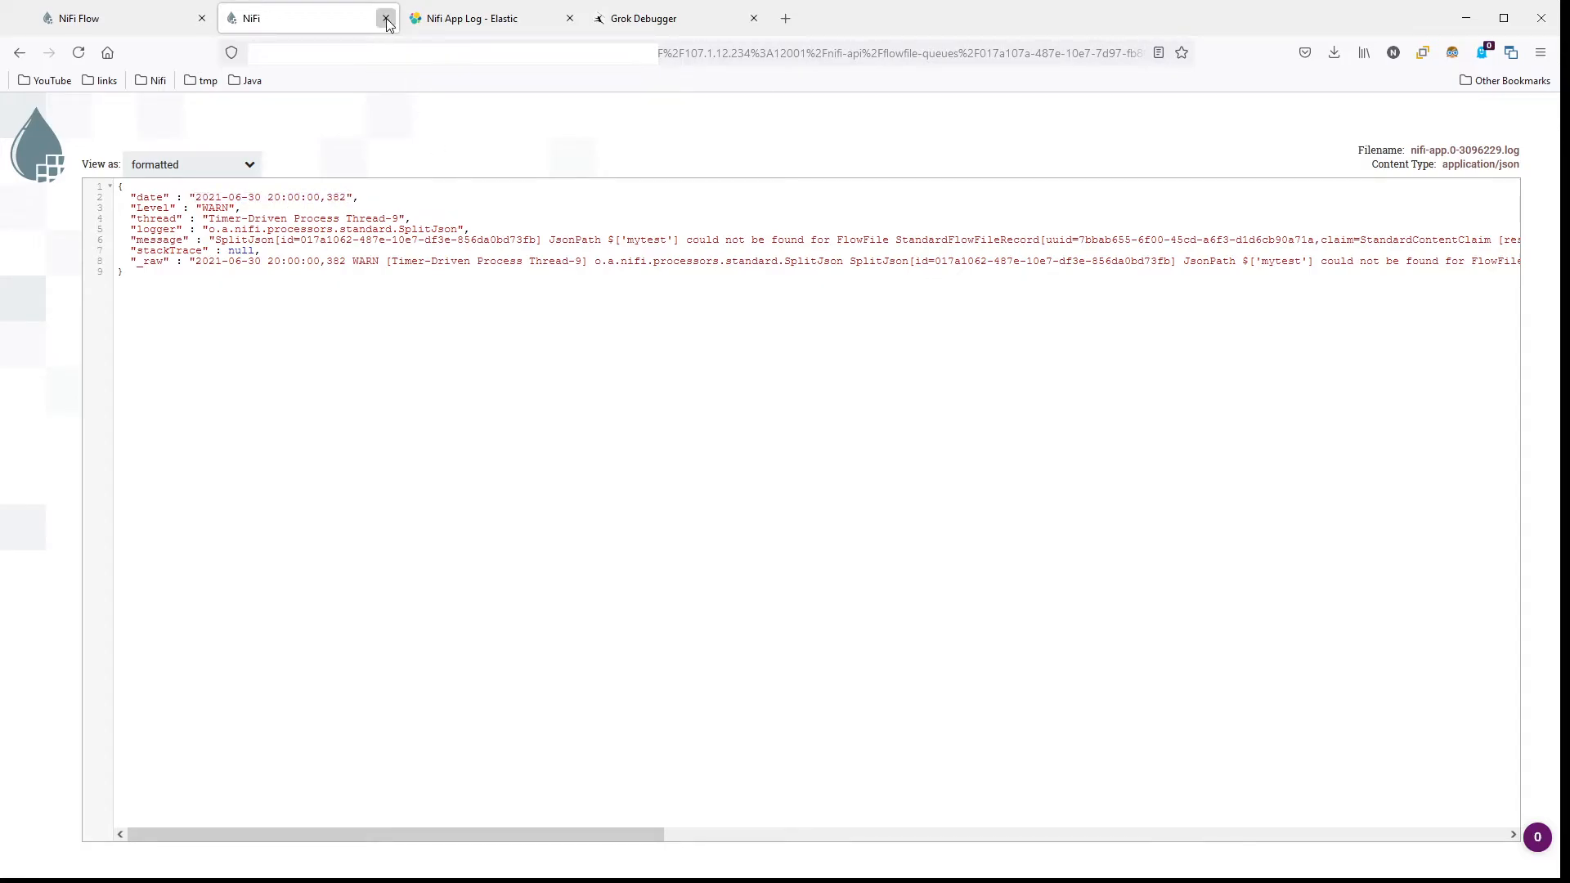
click(386, 18)
click(1516, 138)
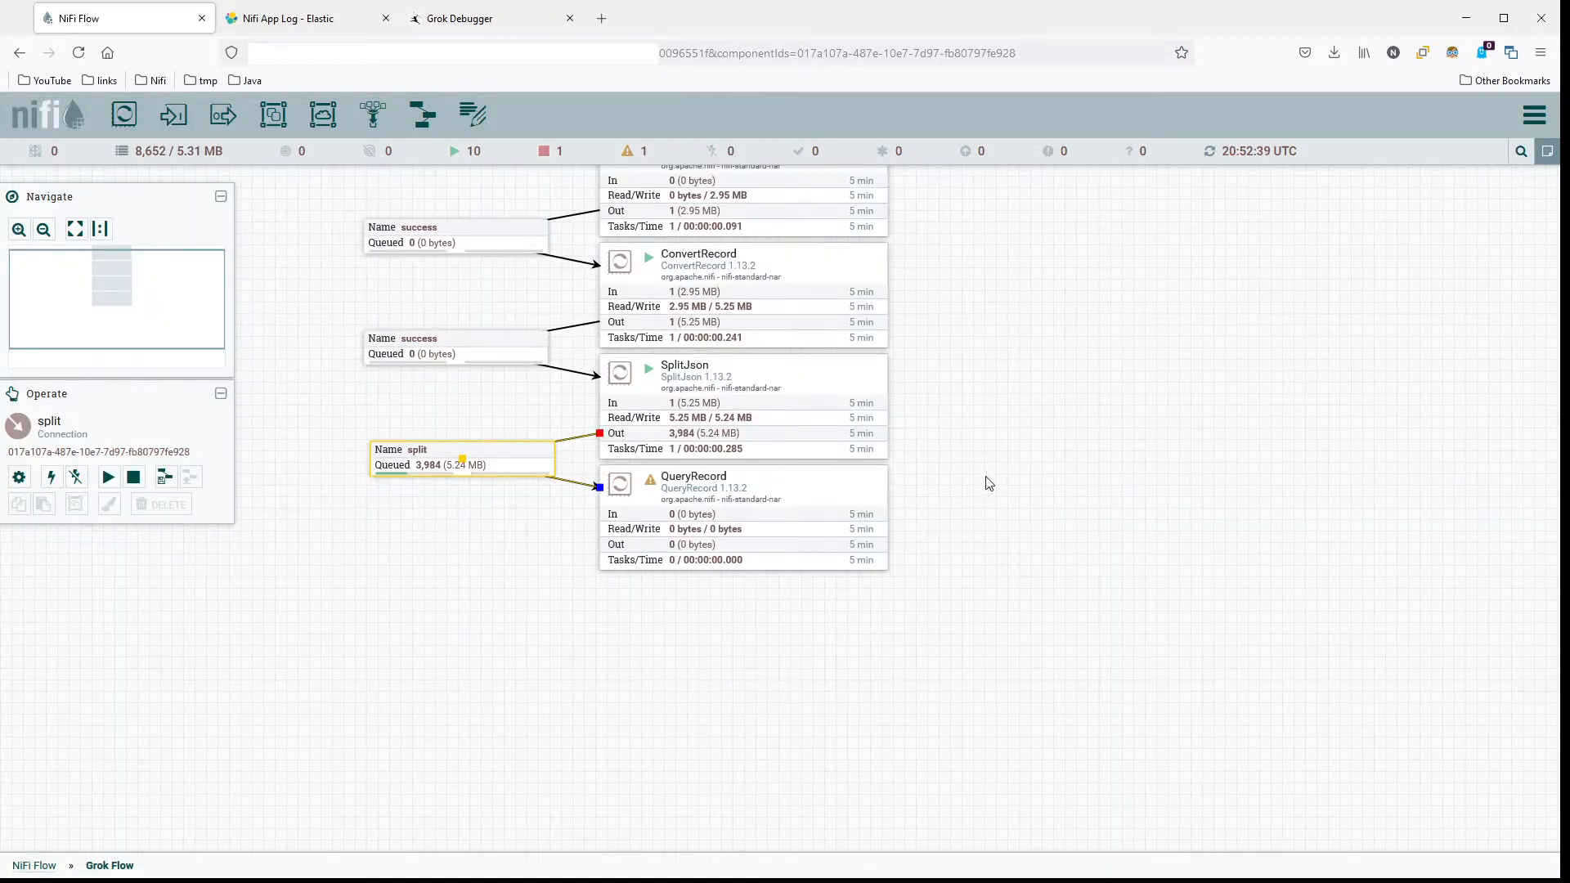
click(932, 507)
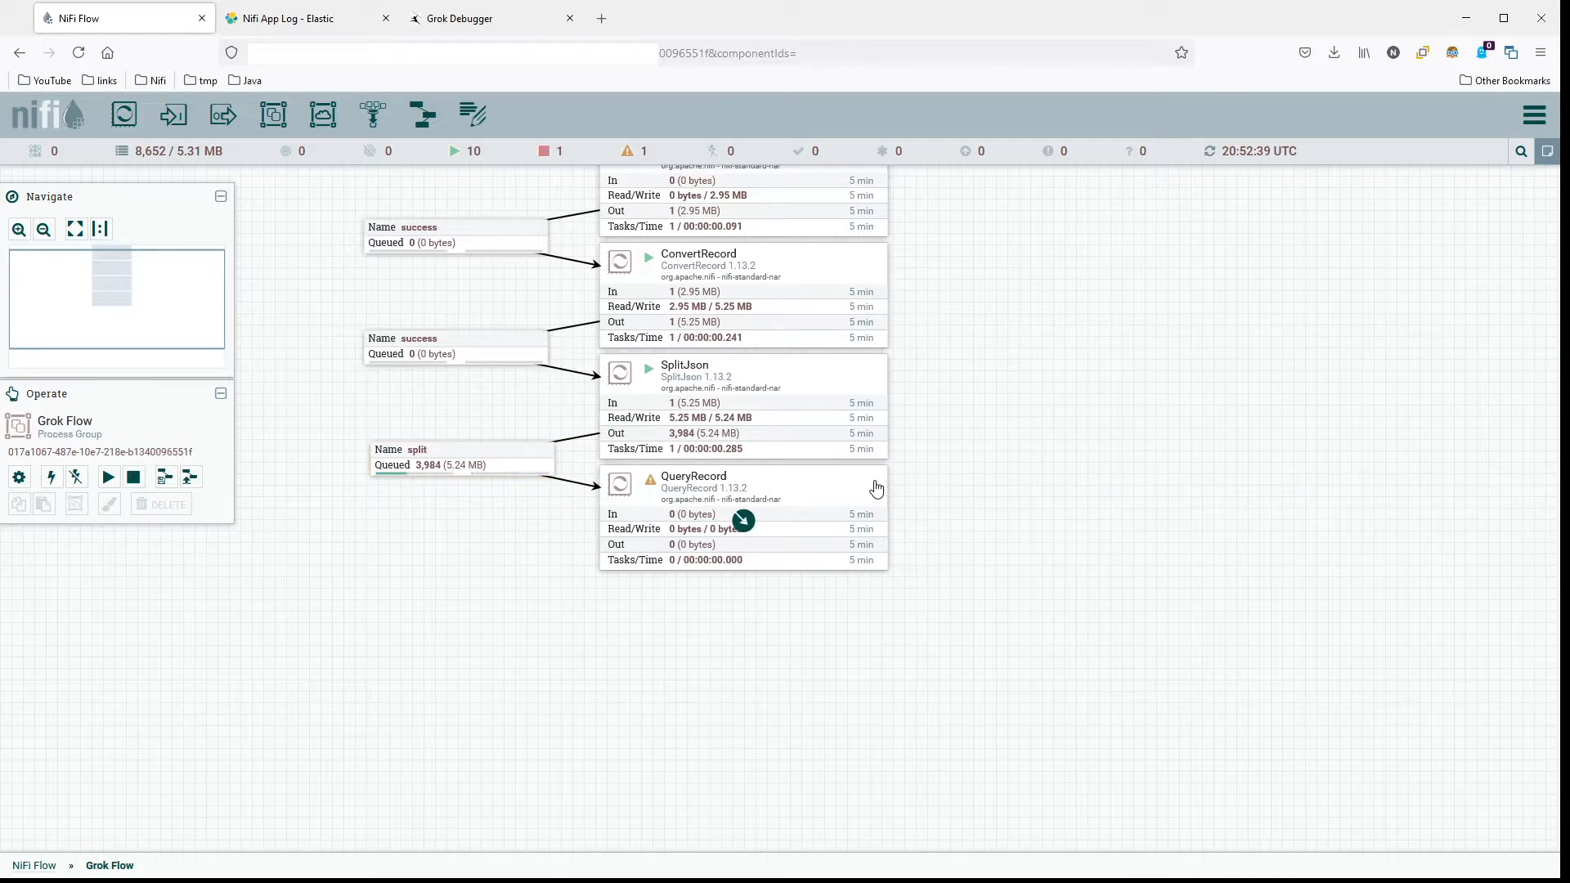
Step: Review the services available for QueryRecord's Record Reader and cancel the configuration
double_click(823, 497)
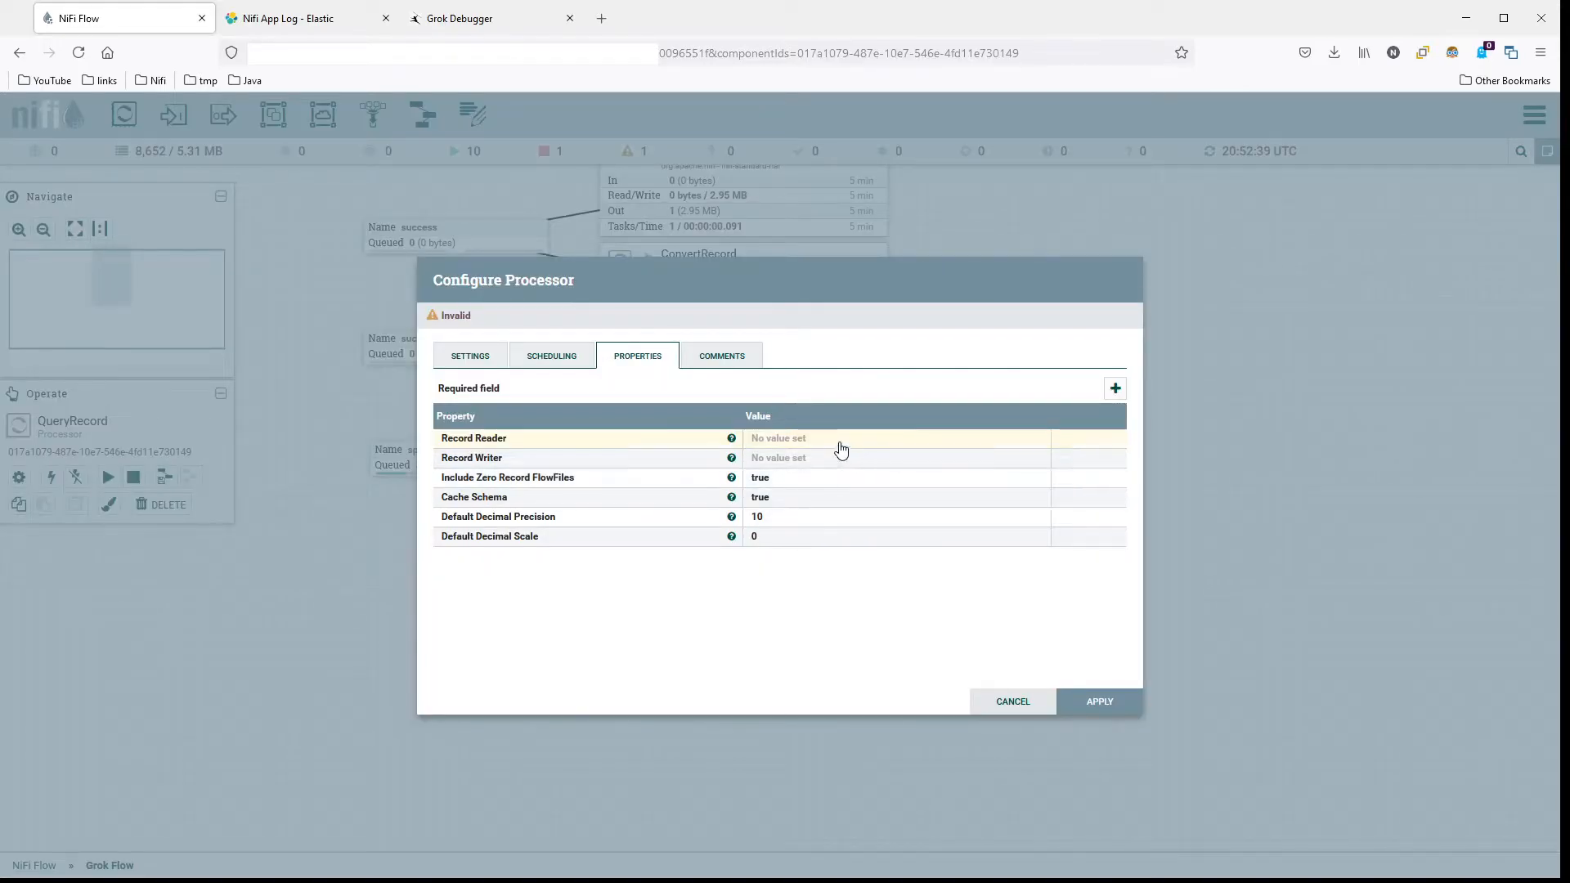
click(839, 443)
click(860, 448)
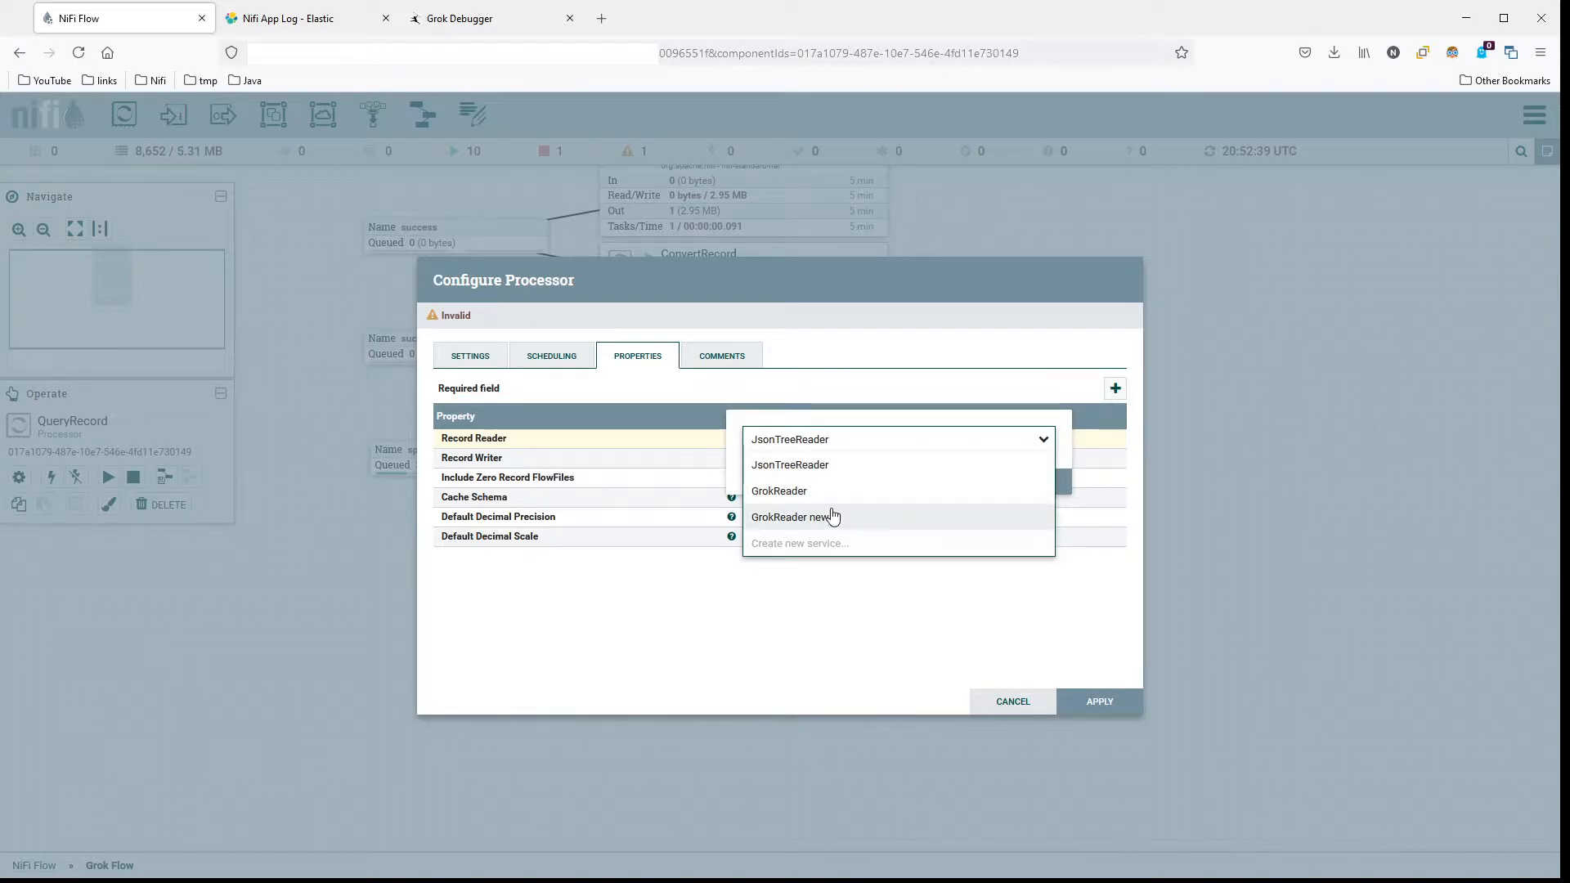
click(876, 421)
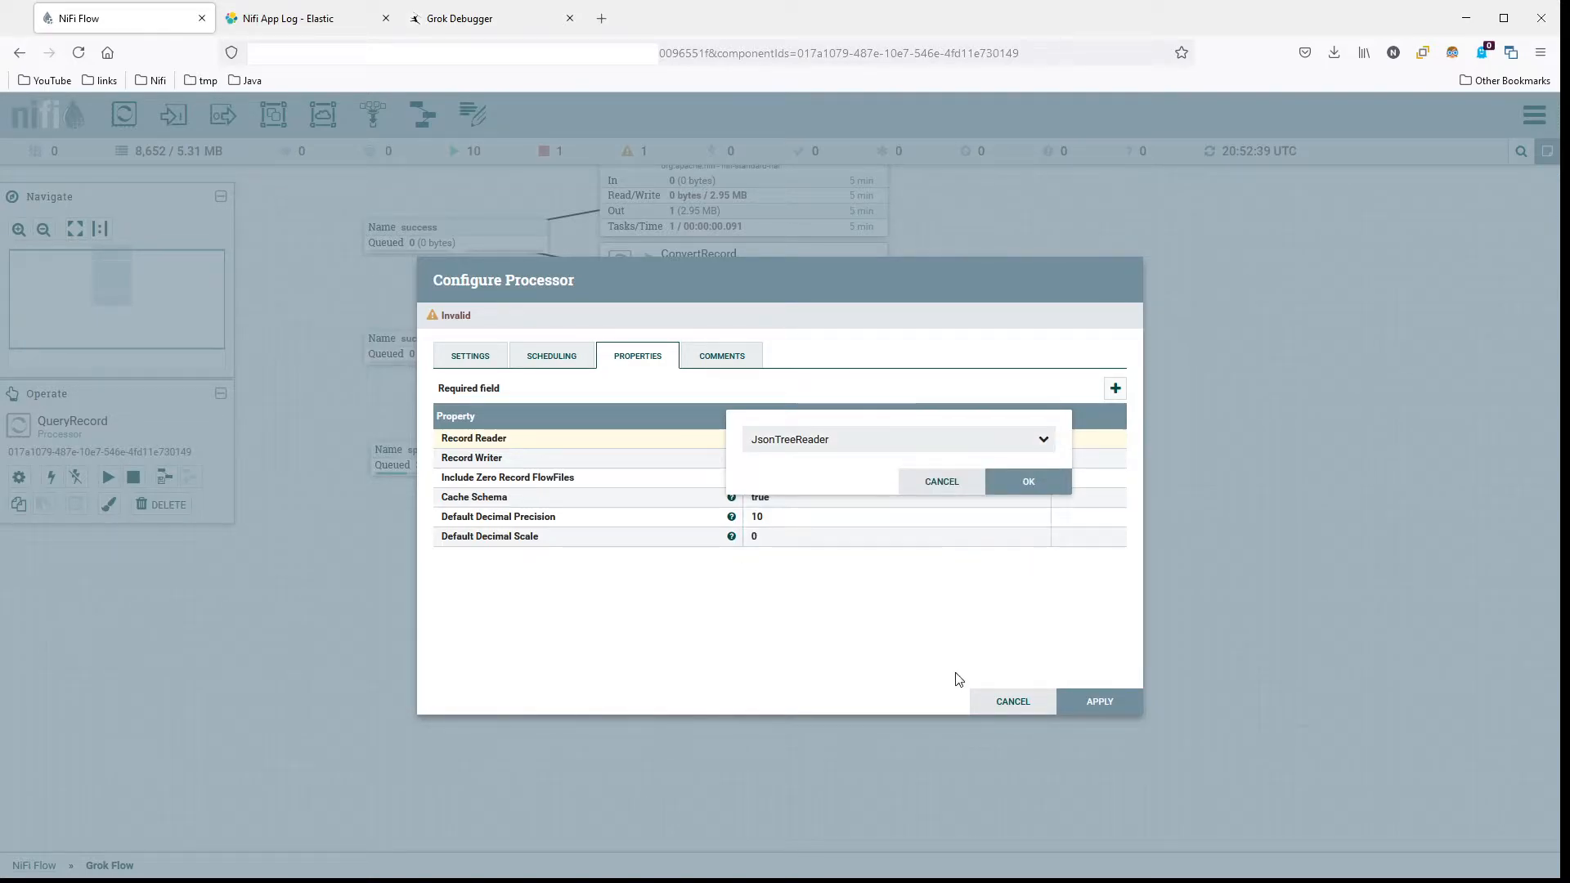
click(969, 487)
click(1013, 702)
Step: Check the Record Reader and Record Writer assigned to ConvertRecord, and close its details
scroll(963, 386, up, 2)
drag(810, 449, 811, 347)
double_click(812, 347)
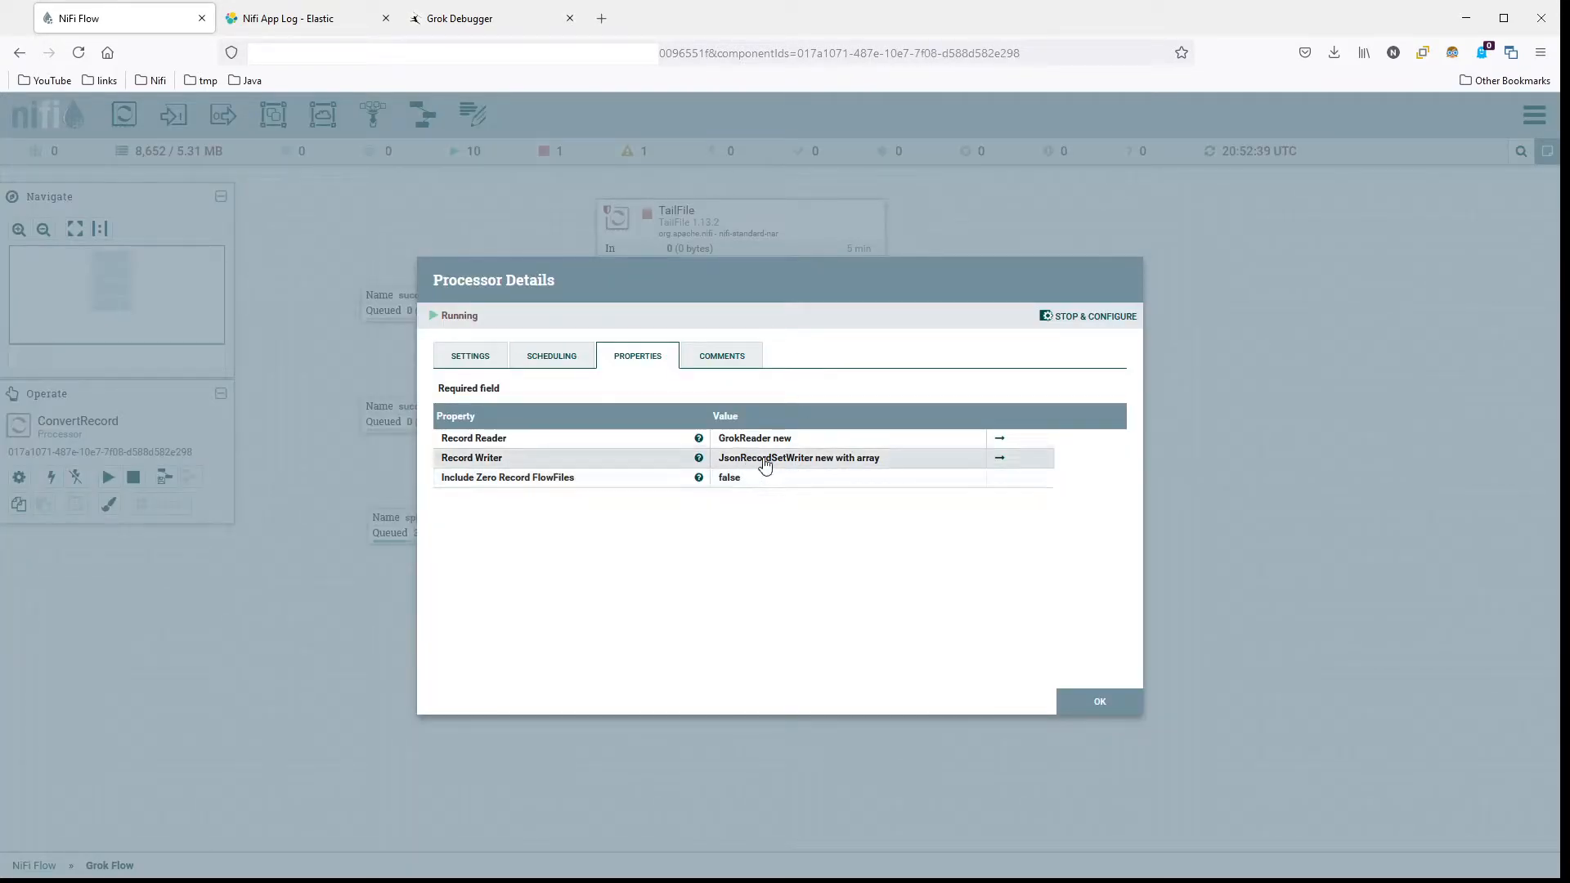
click(1097, 701)
drag(968, 597, 960, 568)
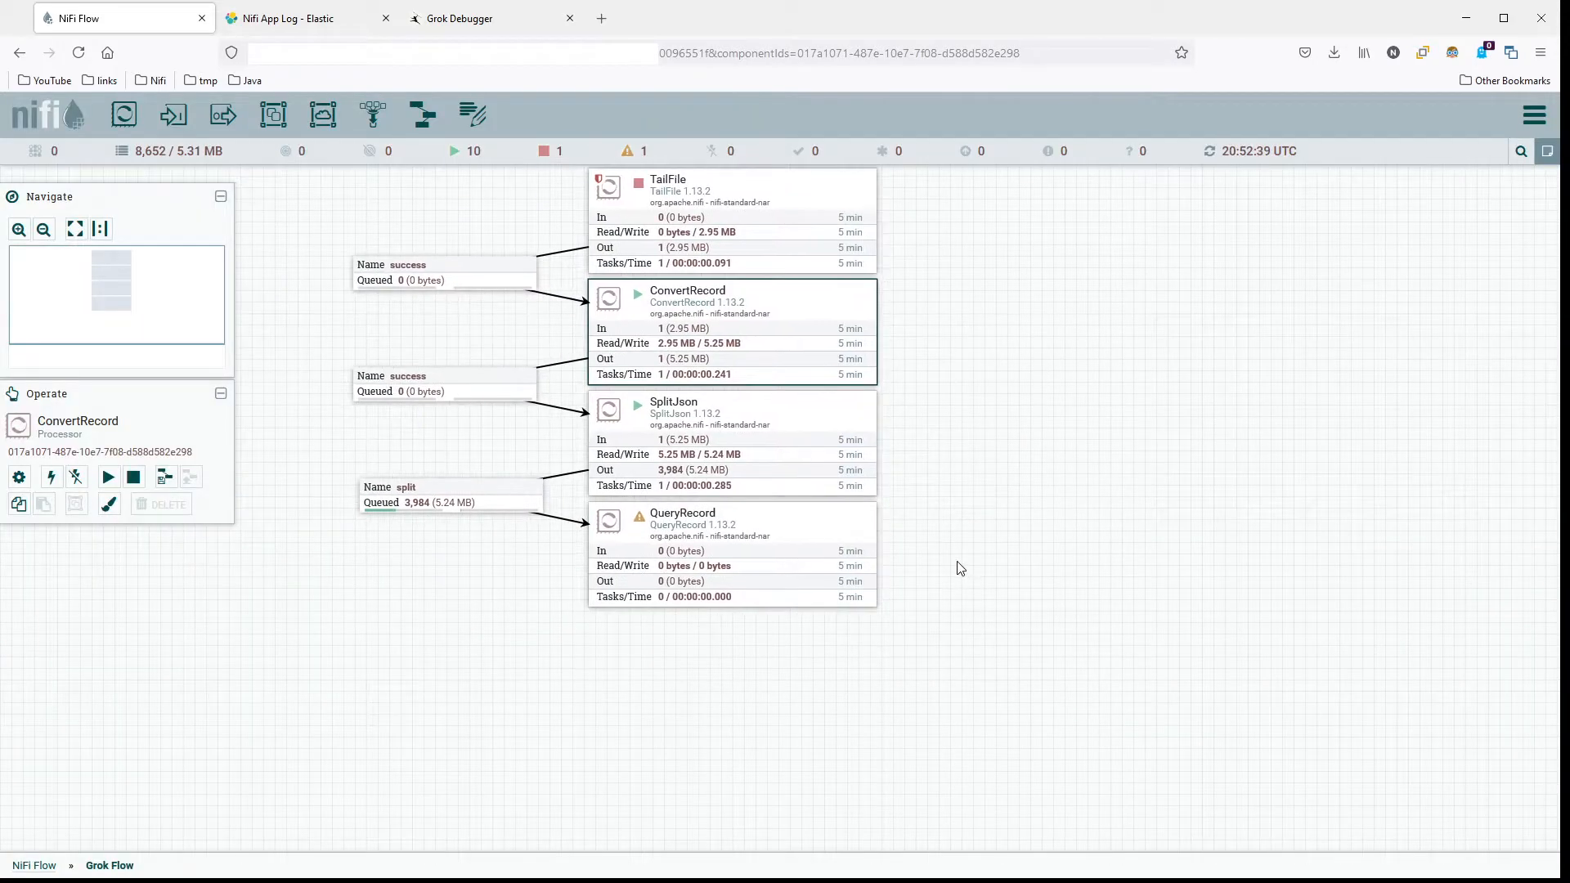
Step: Recheck the reader services offered for QueryRecord's Record Reader and leave the processor unconfigured
double_click(802, 524)
click(804, 446)
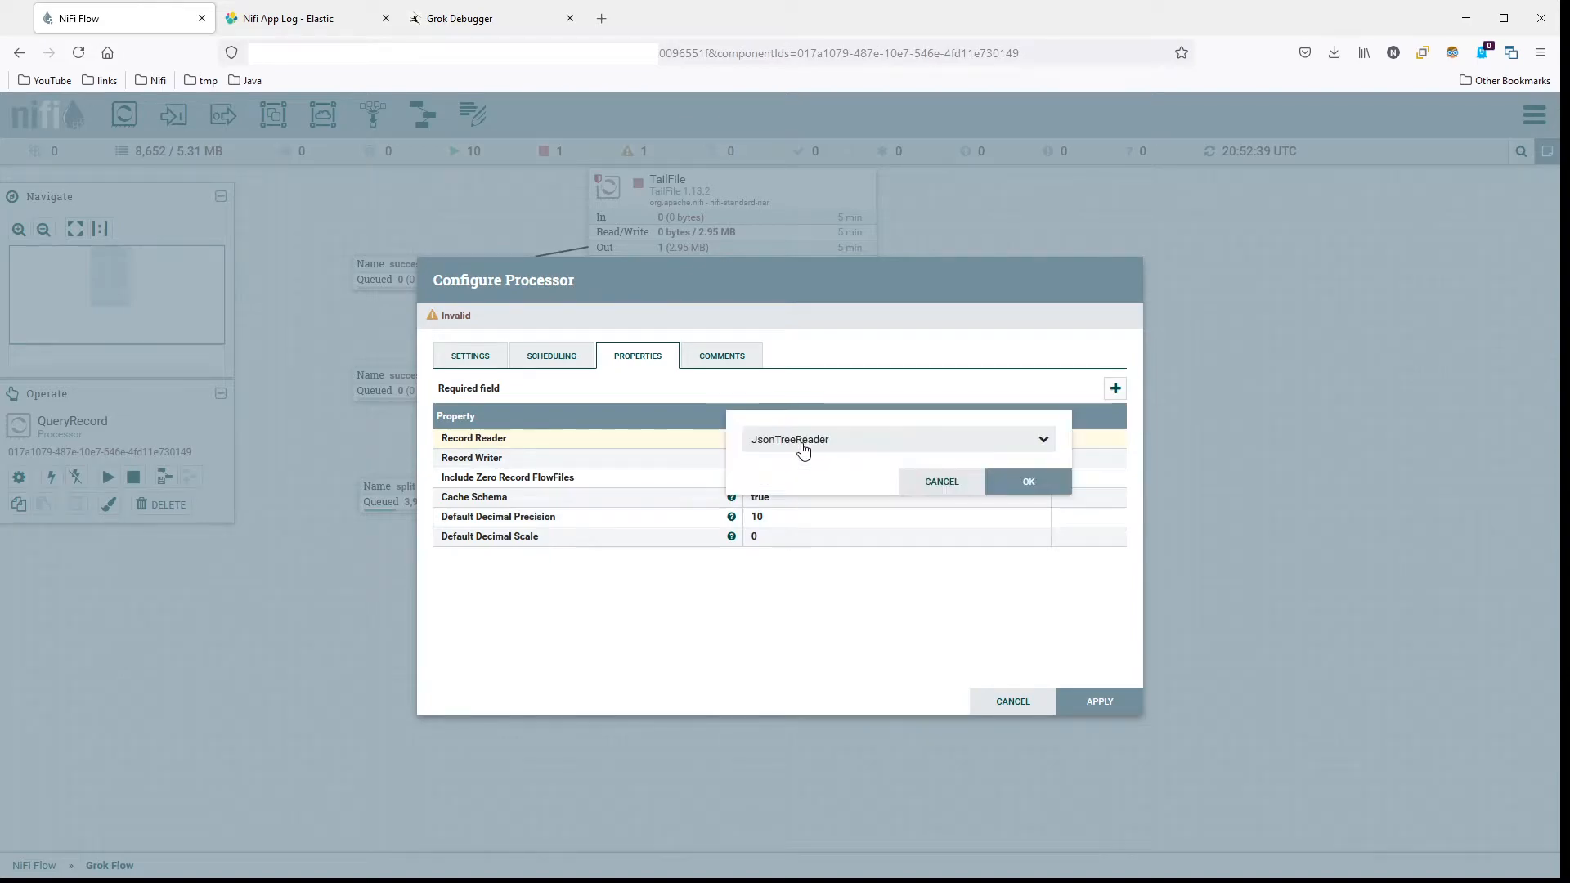
click(883, 442)
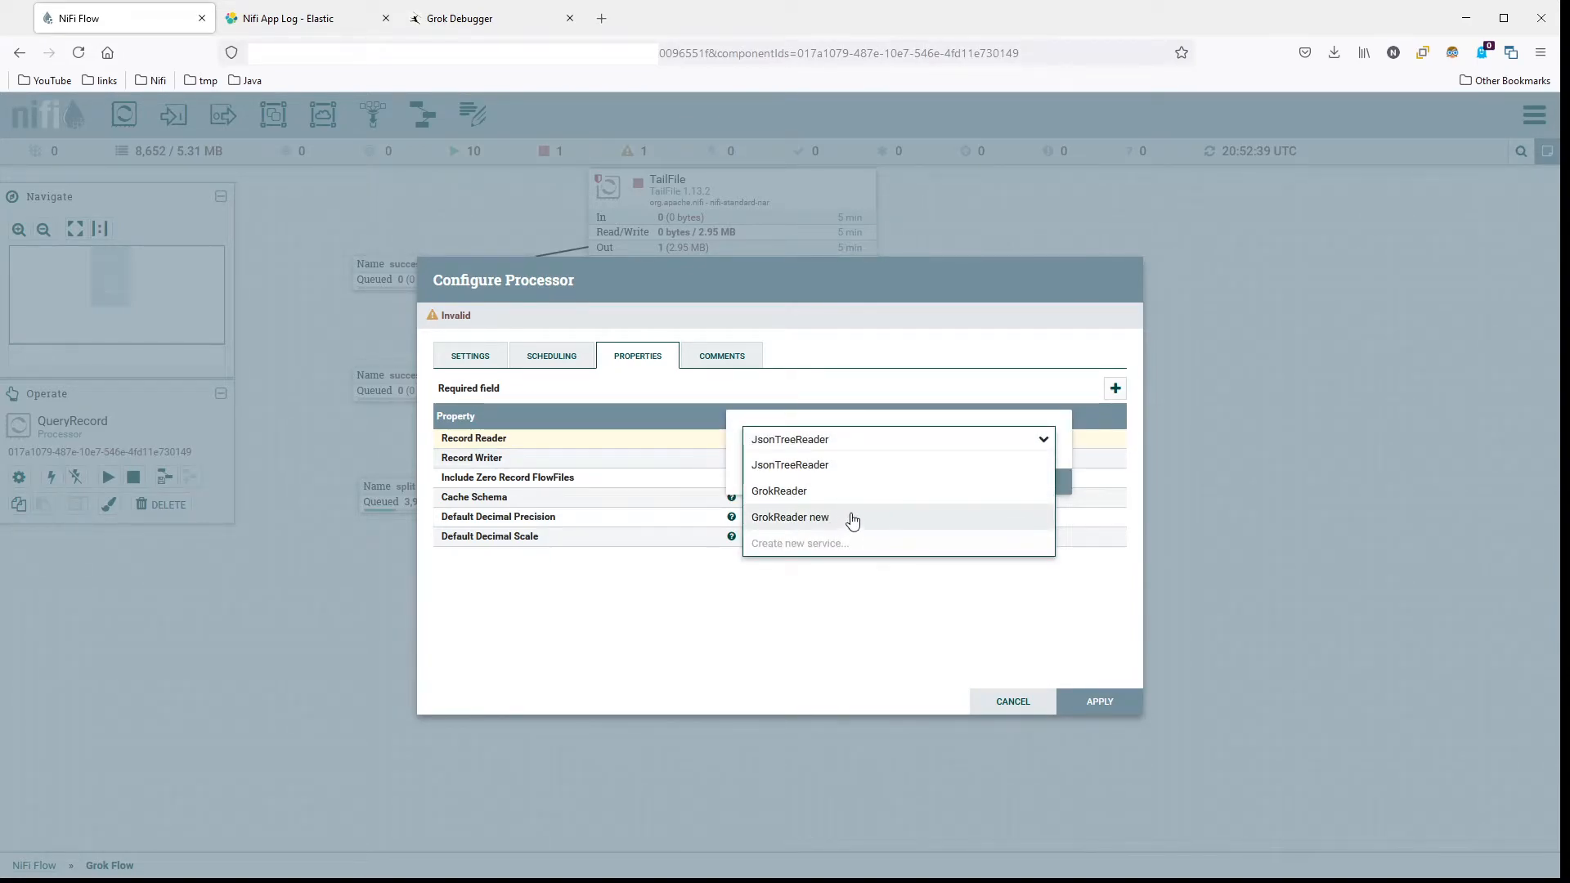
click(964, 629)
click(969, 484)
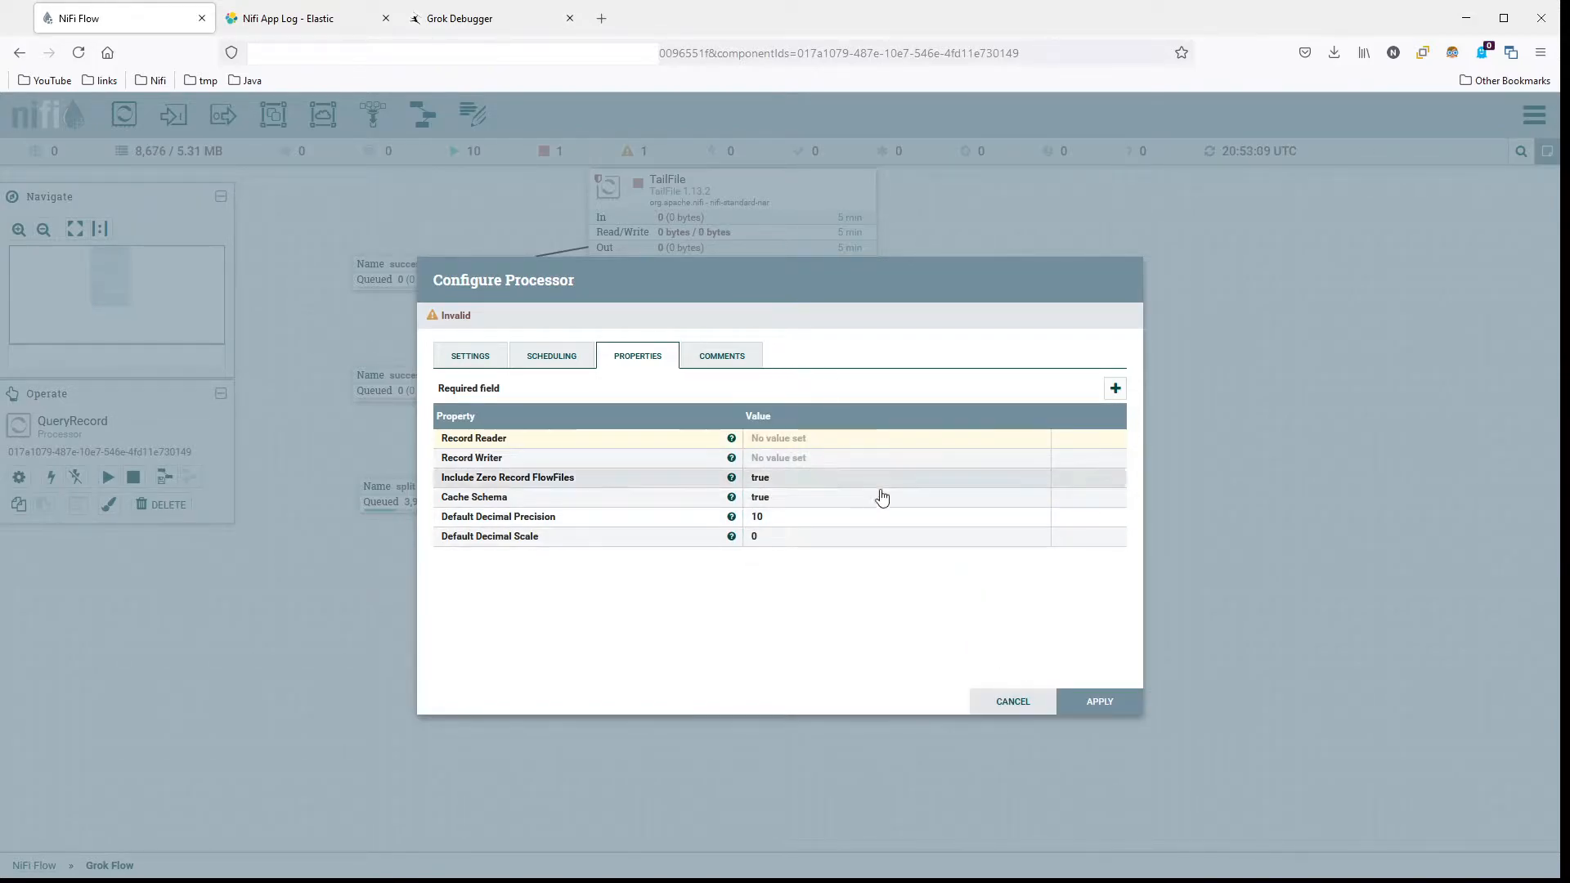
click(1012, 710)
drag(950, 391, 945, 410)
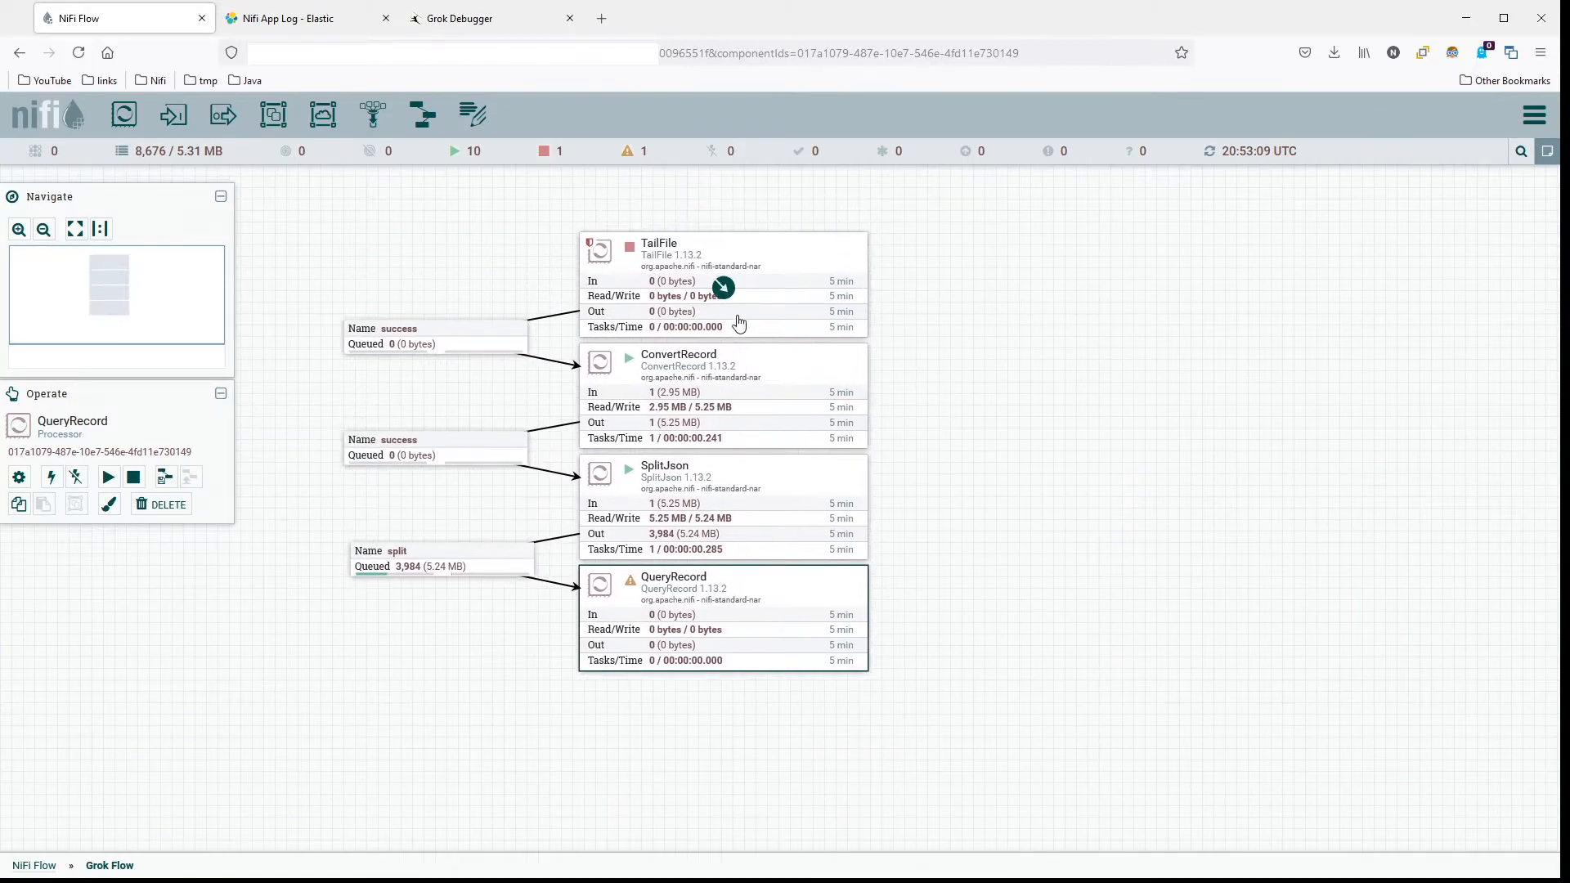
drag(977, 536, 965, 500)
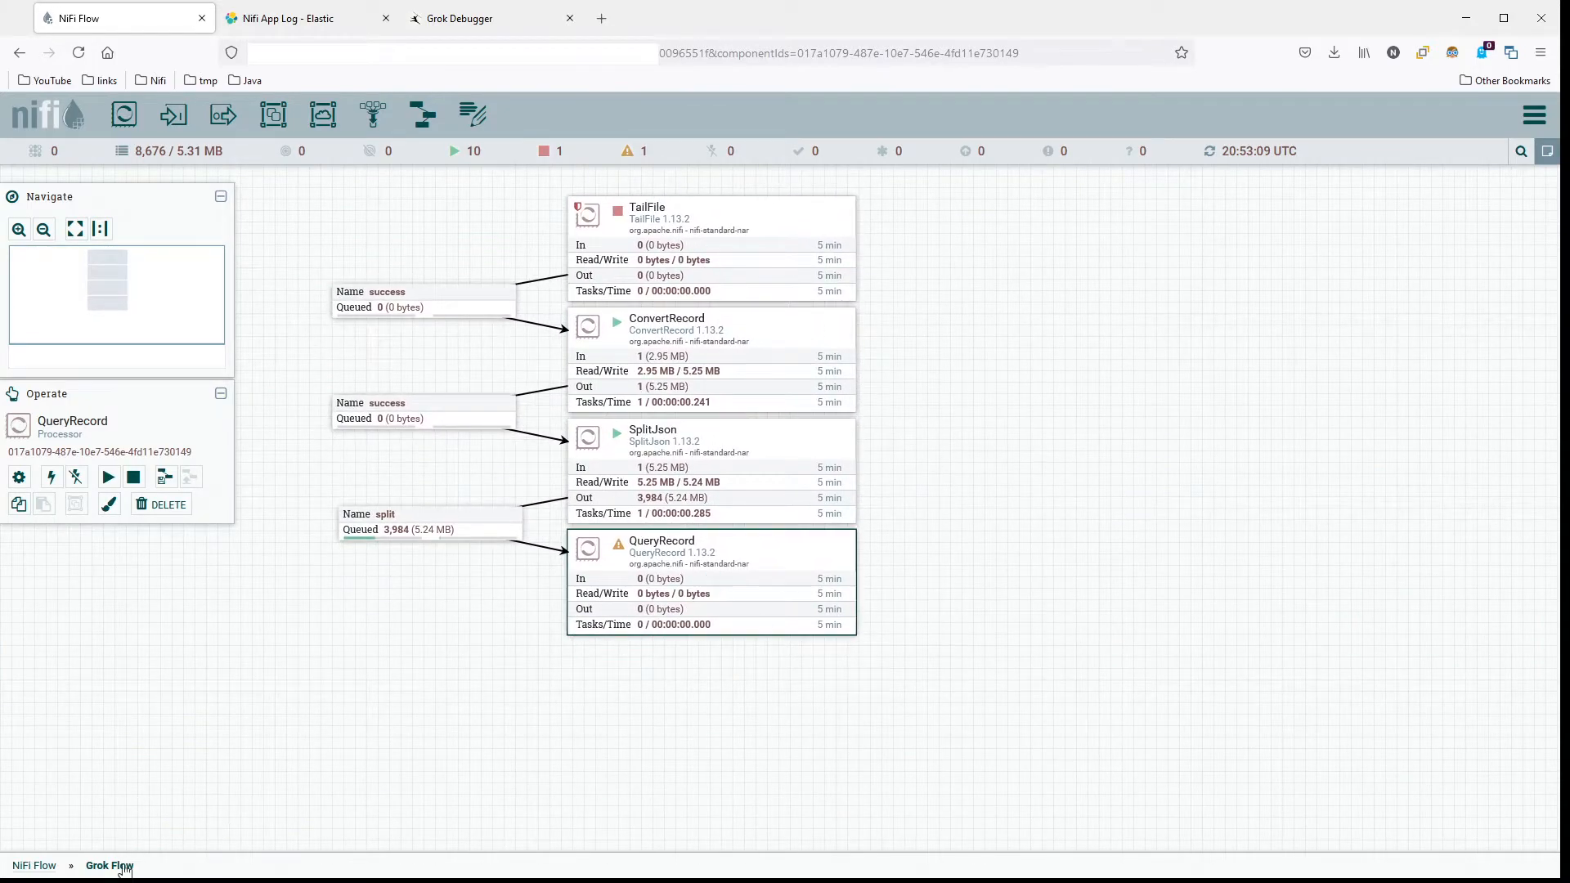
Step: Create a JsonTreeReader 1.13.2 controller service named "JsonTreeReader new" as QueryRecord's Record Reader
double_click(822, 587)
click(872, 440)
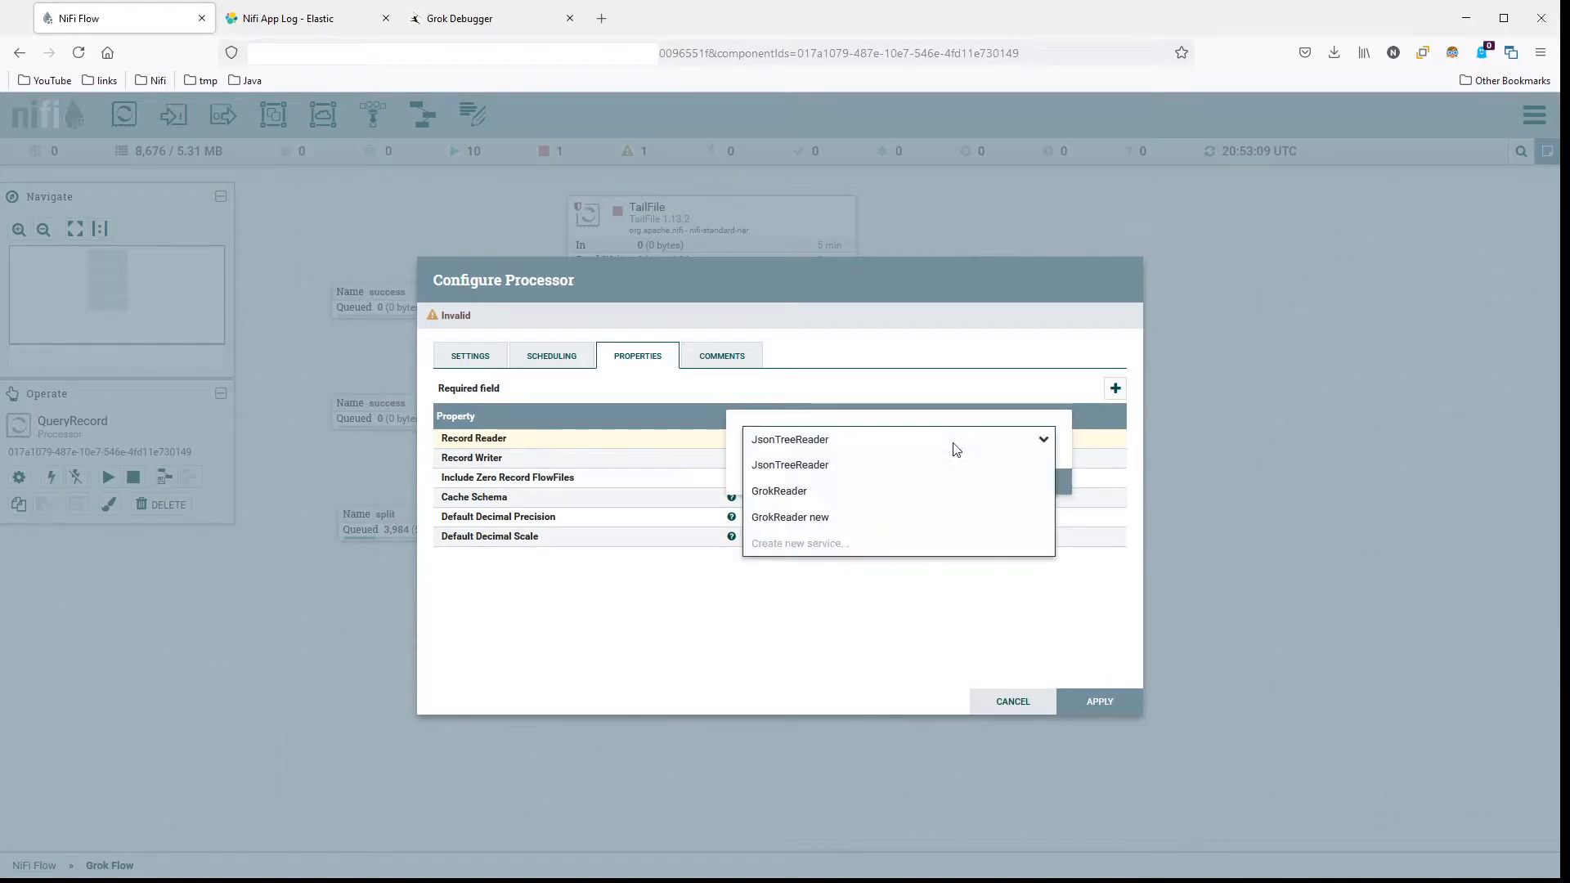
click(919, 538)
click(770, 458)
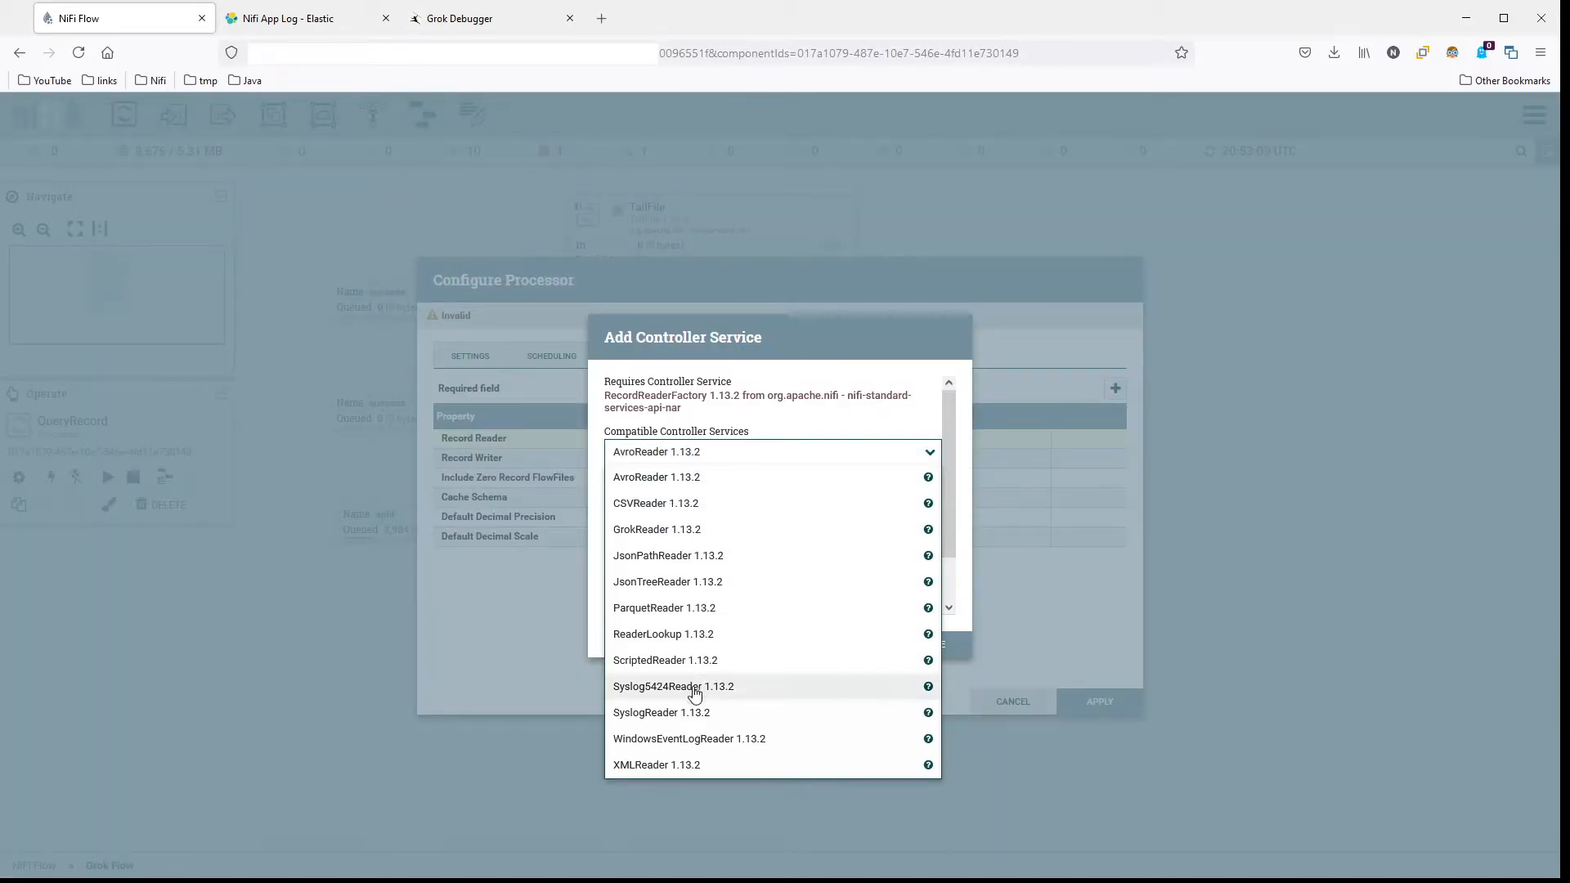
click(754, 582)
click(719, 511)
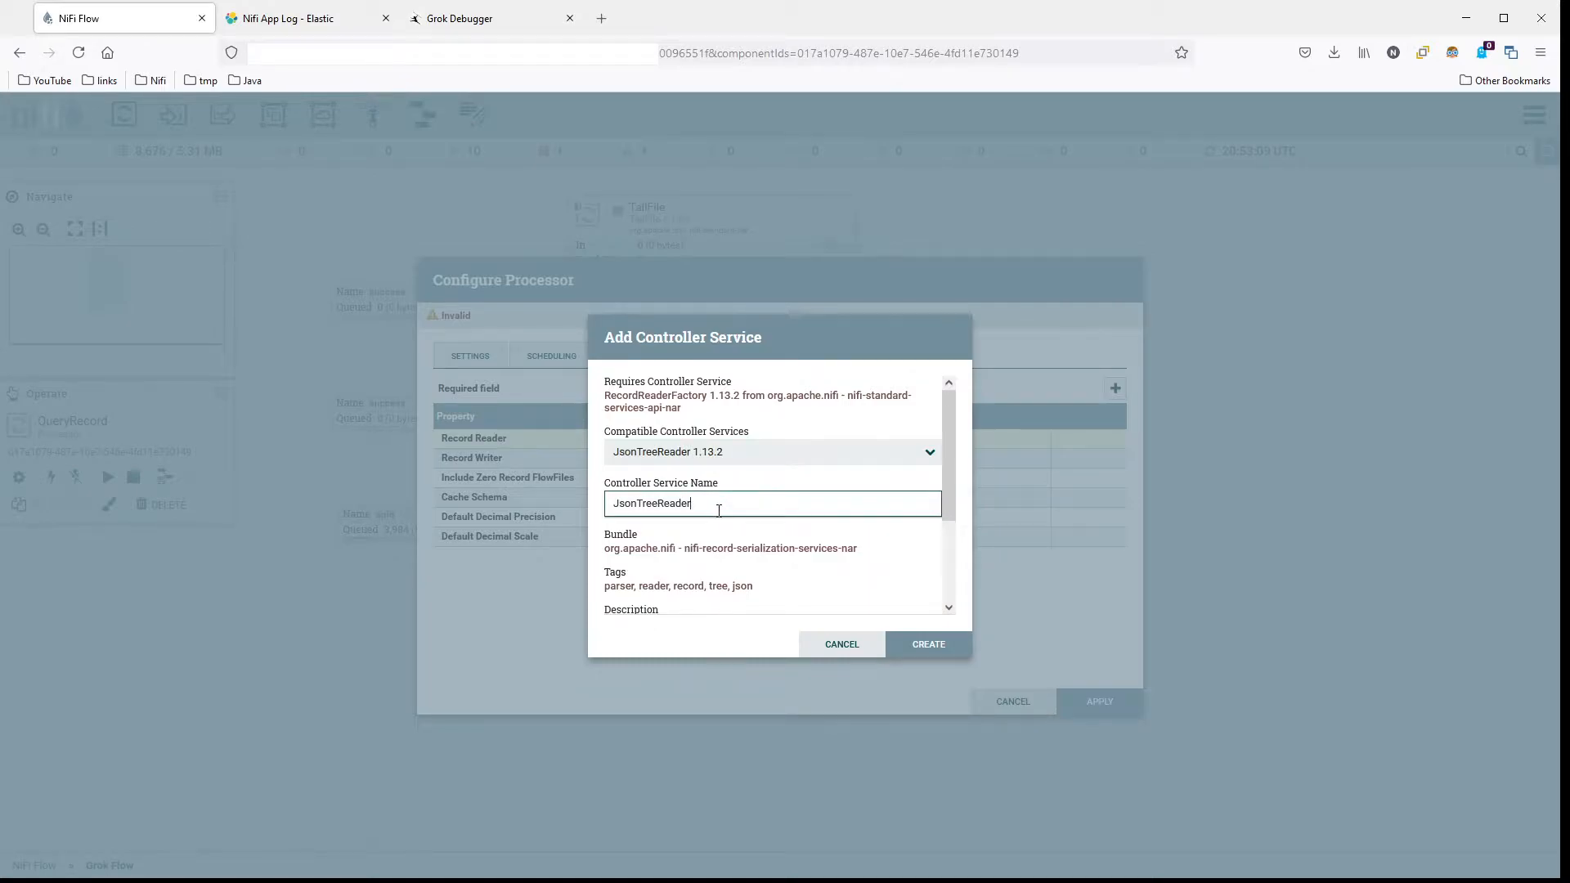
text(new)
click(928, 643)
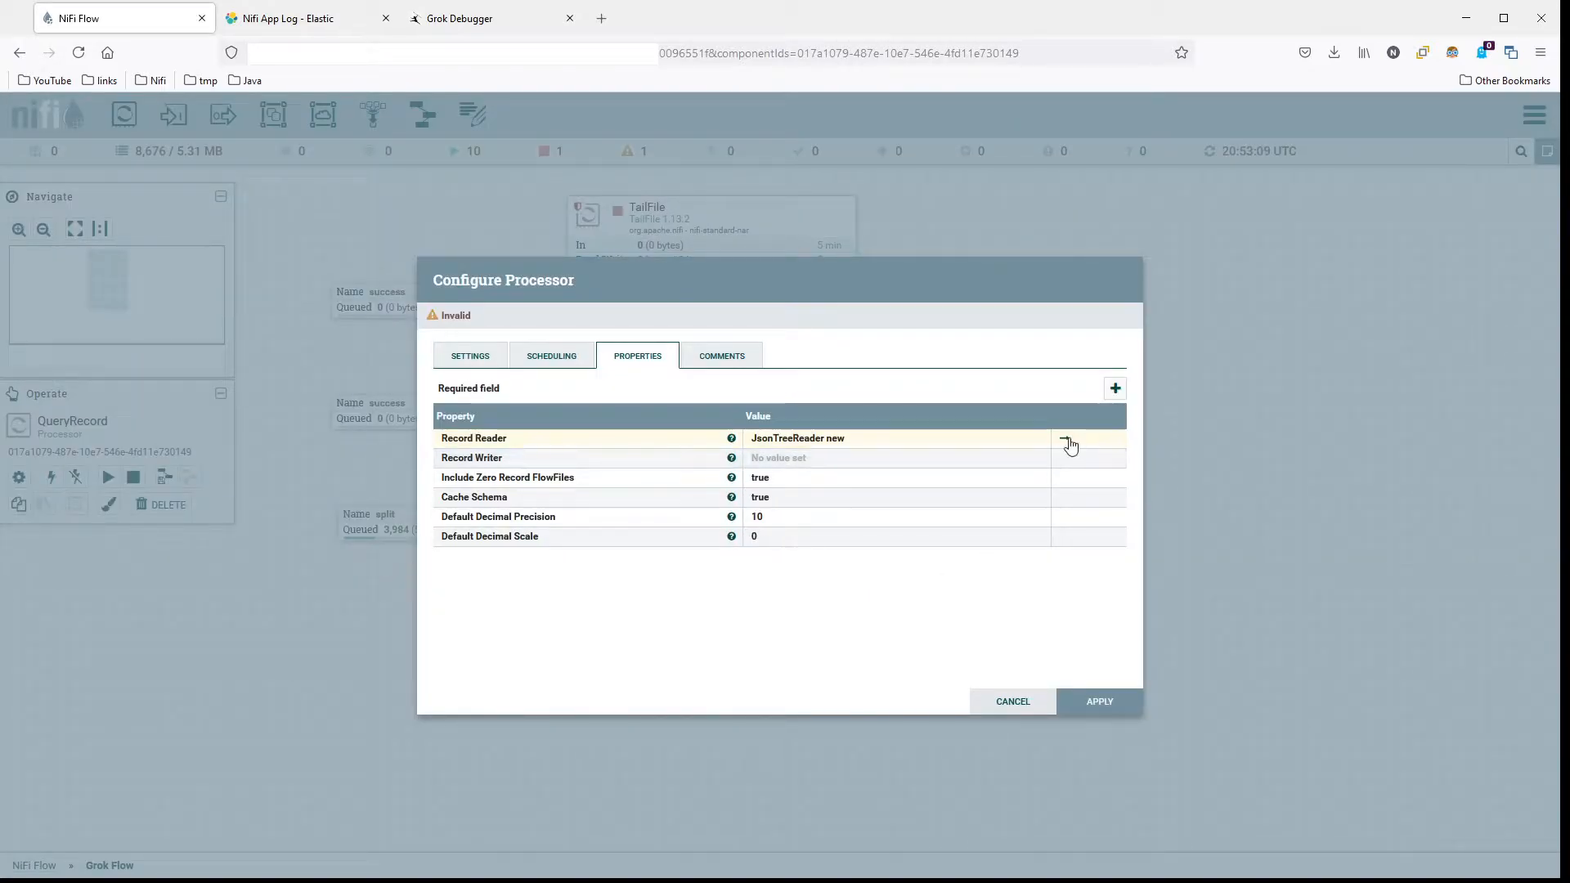
Step: Save QueryRecord's changes, enable the "JsonTreeReader new" service with service-only scope, and return to the canvas
click(1068, 441)
click(876, 570)
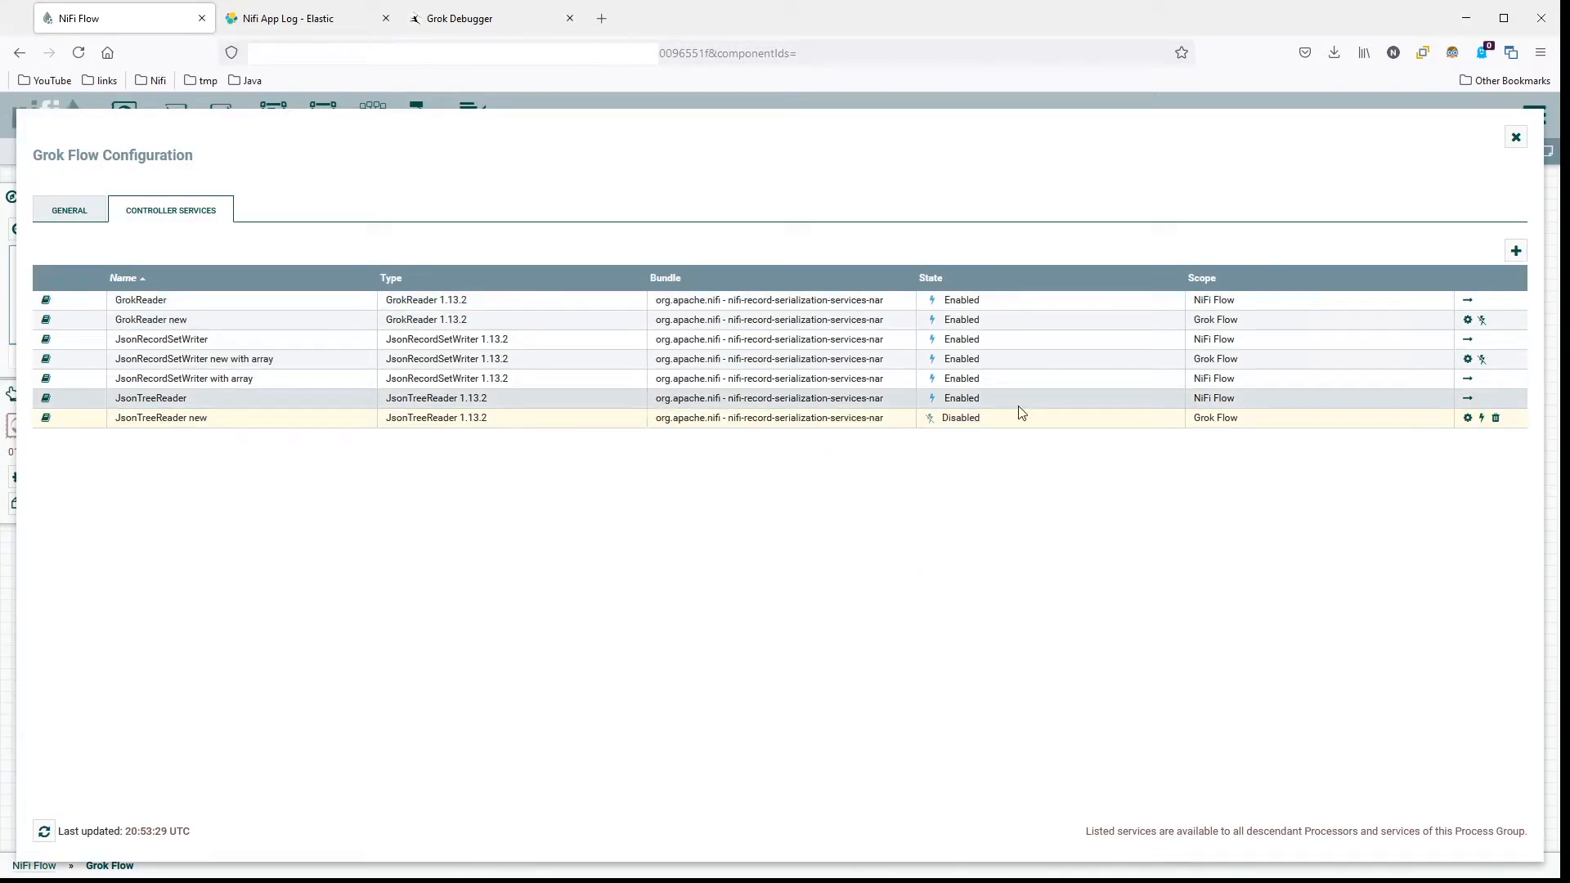
click(1482, 419)
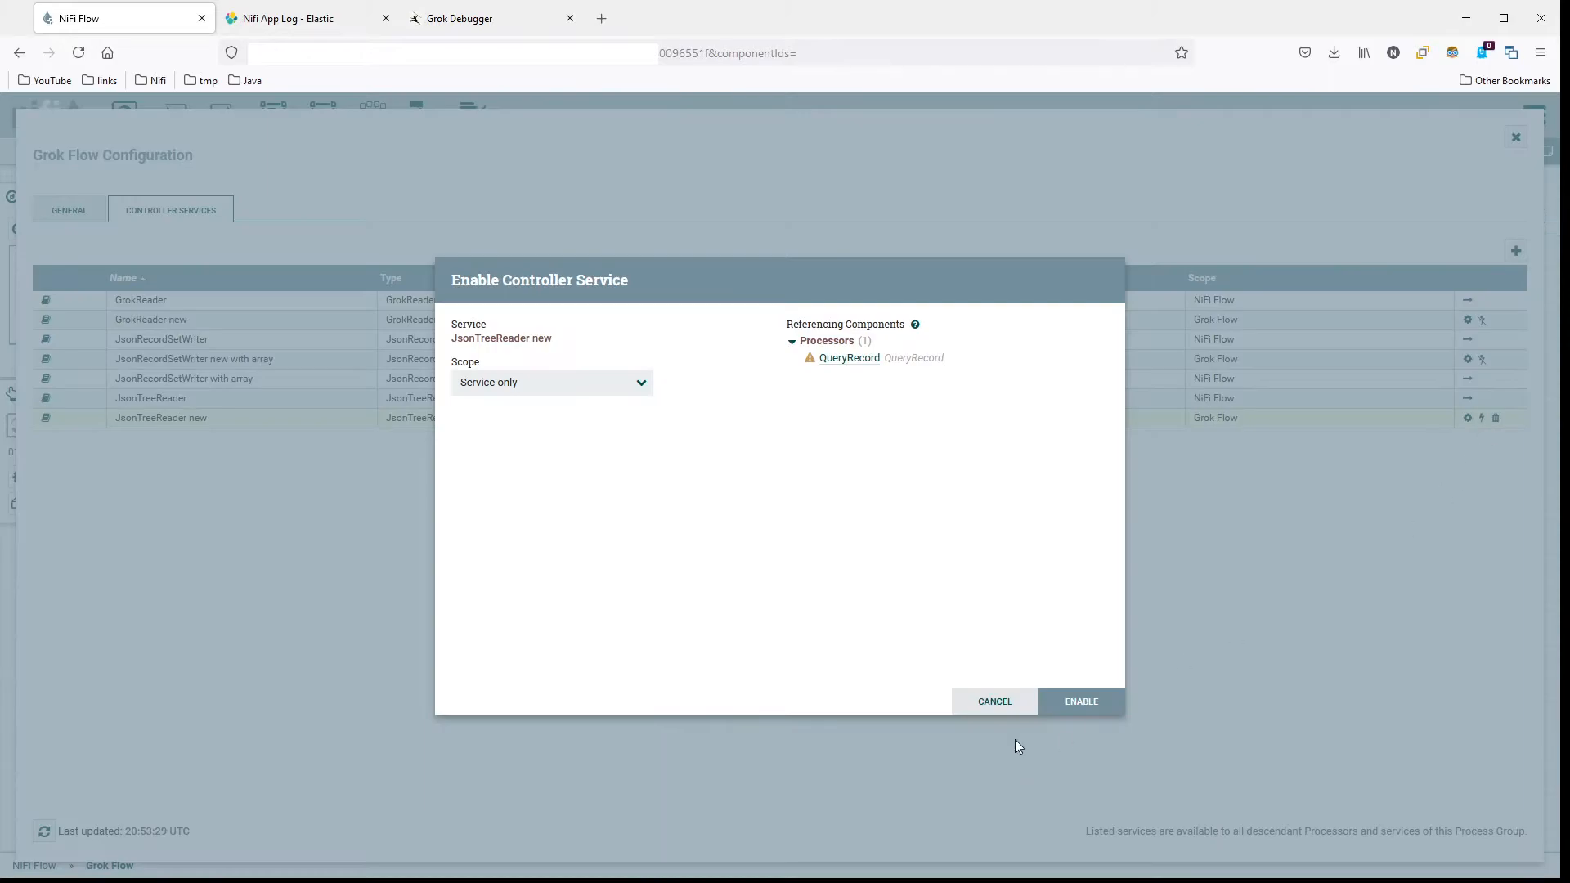
click(1072, 701)
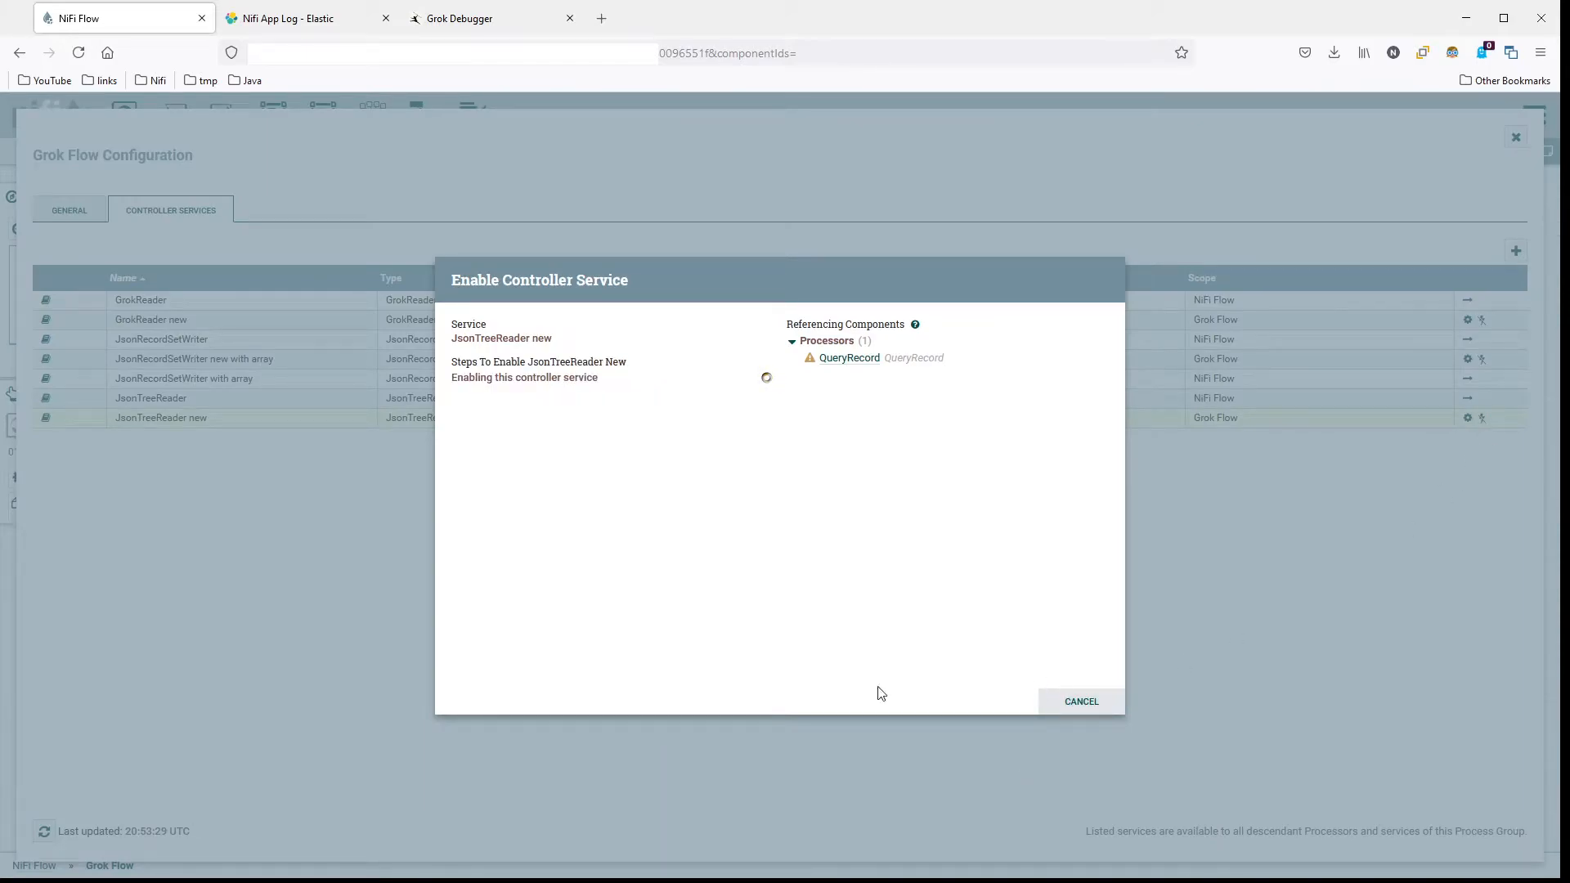
click(1084, 701)
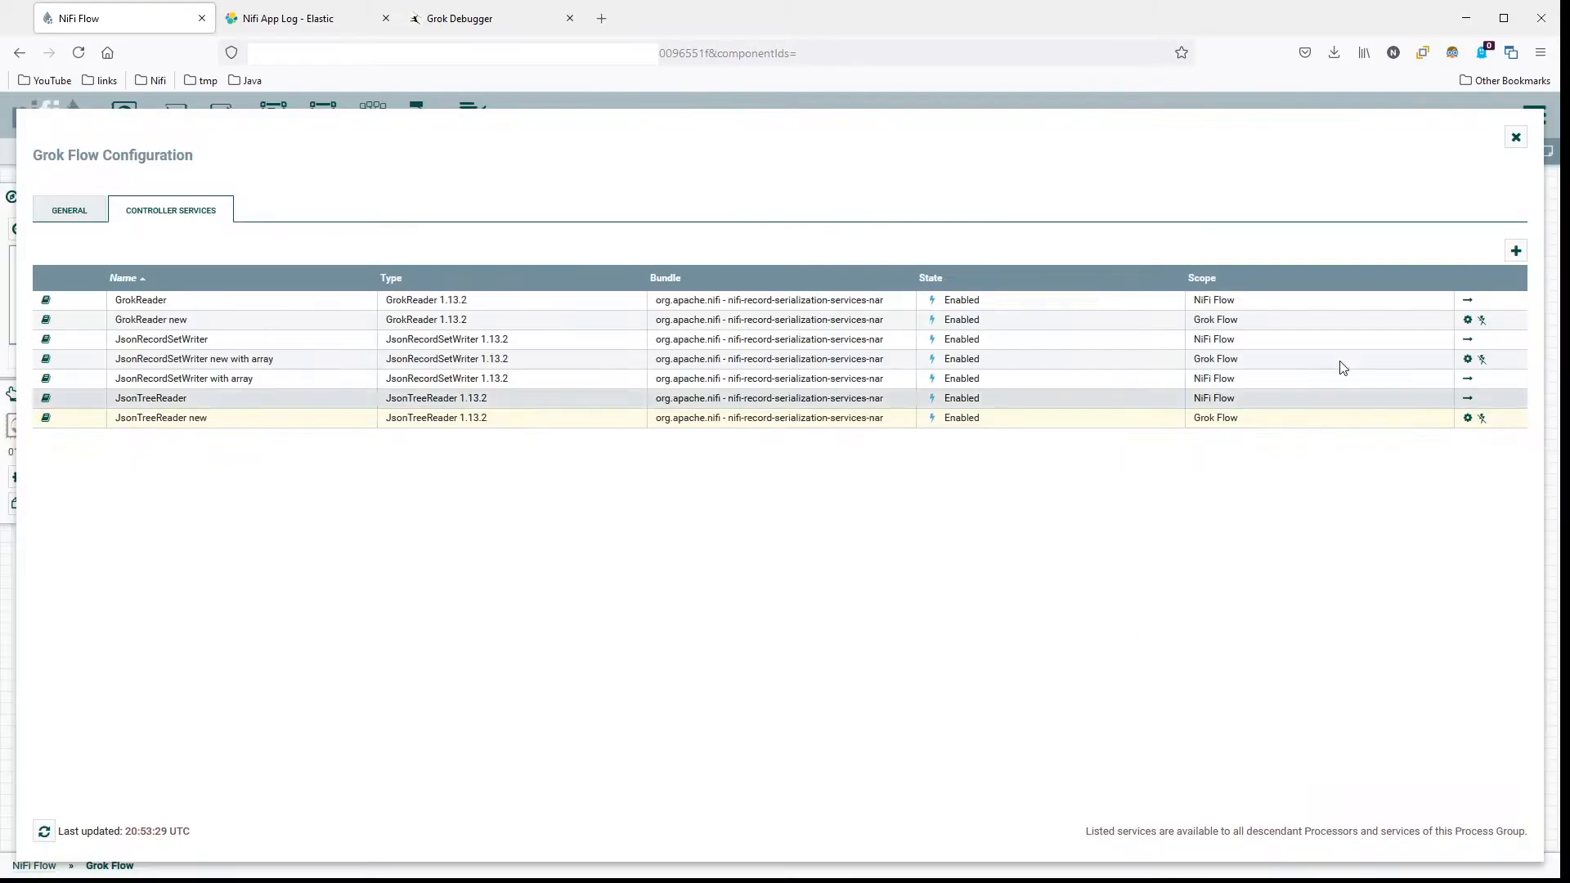
click(1516, 137)
Step: Create a JsonRecordSetWriter 1.13.2 controller service with its default name as QueryRecord's Record Writer
double_click(808, 556)
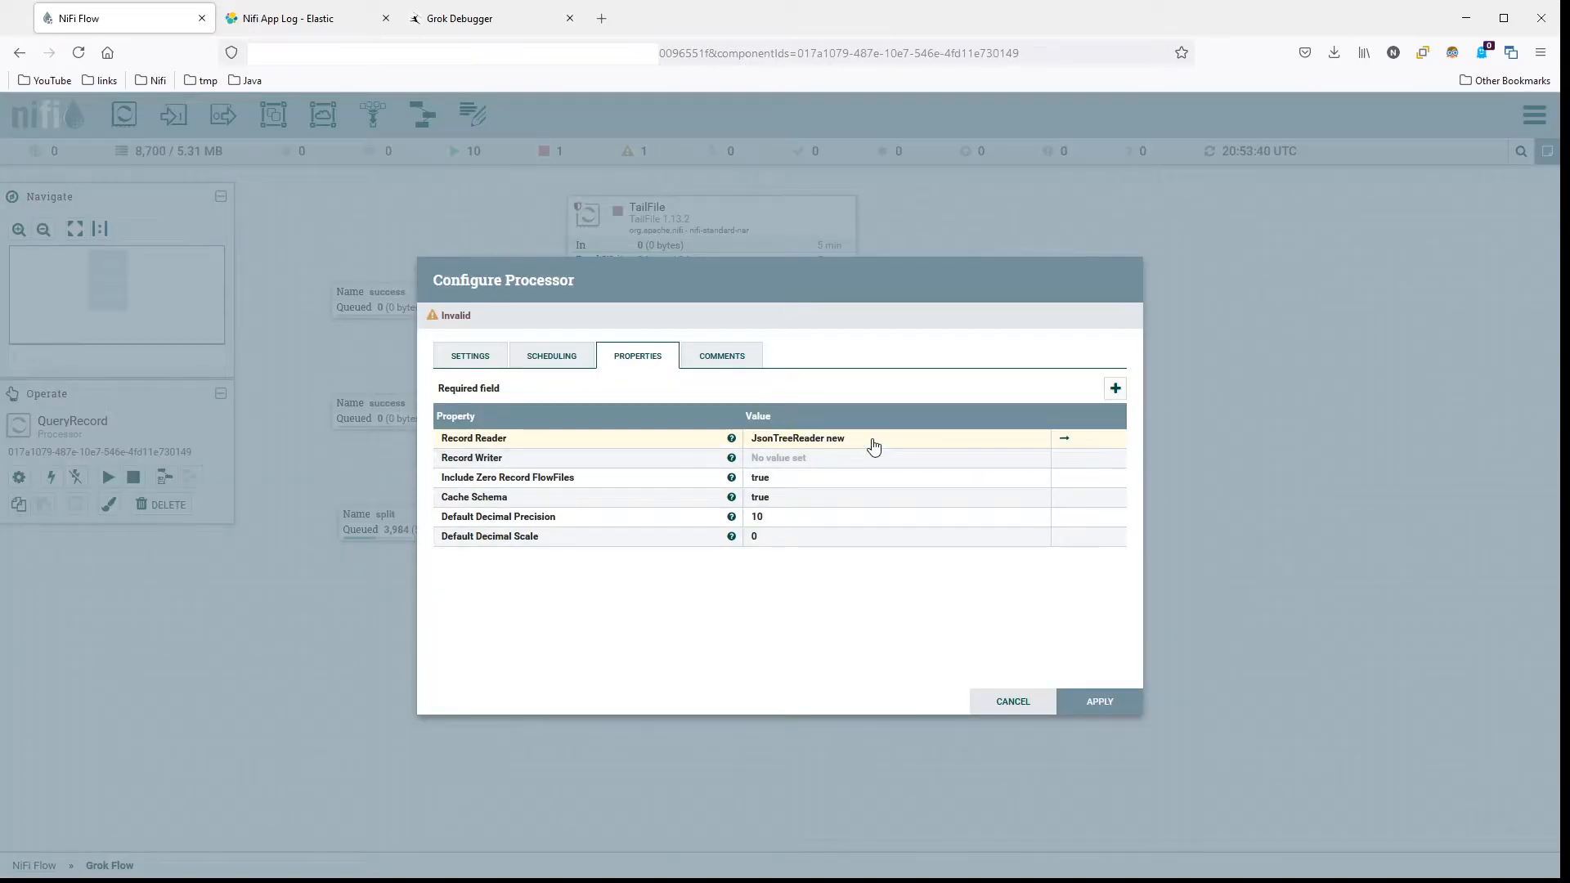
click(857, 460)
click(871, 462)
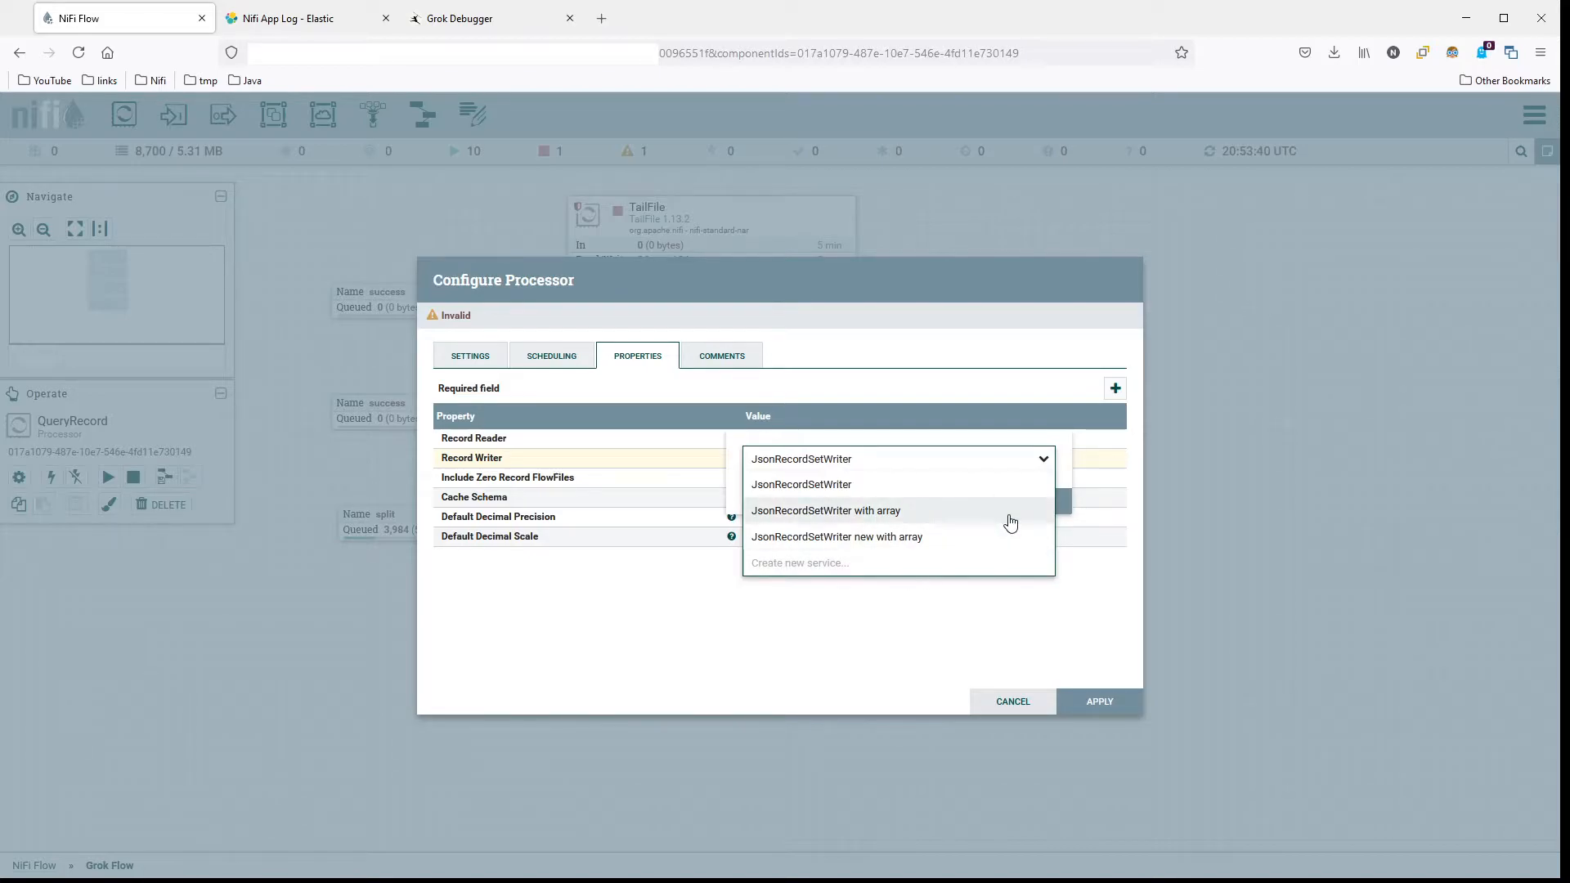
click(949, 563)
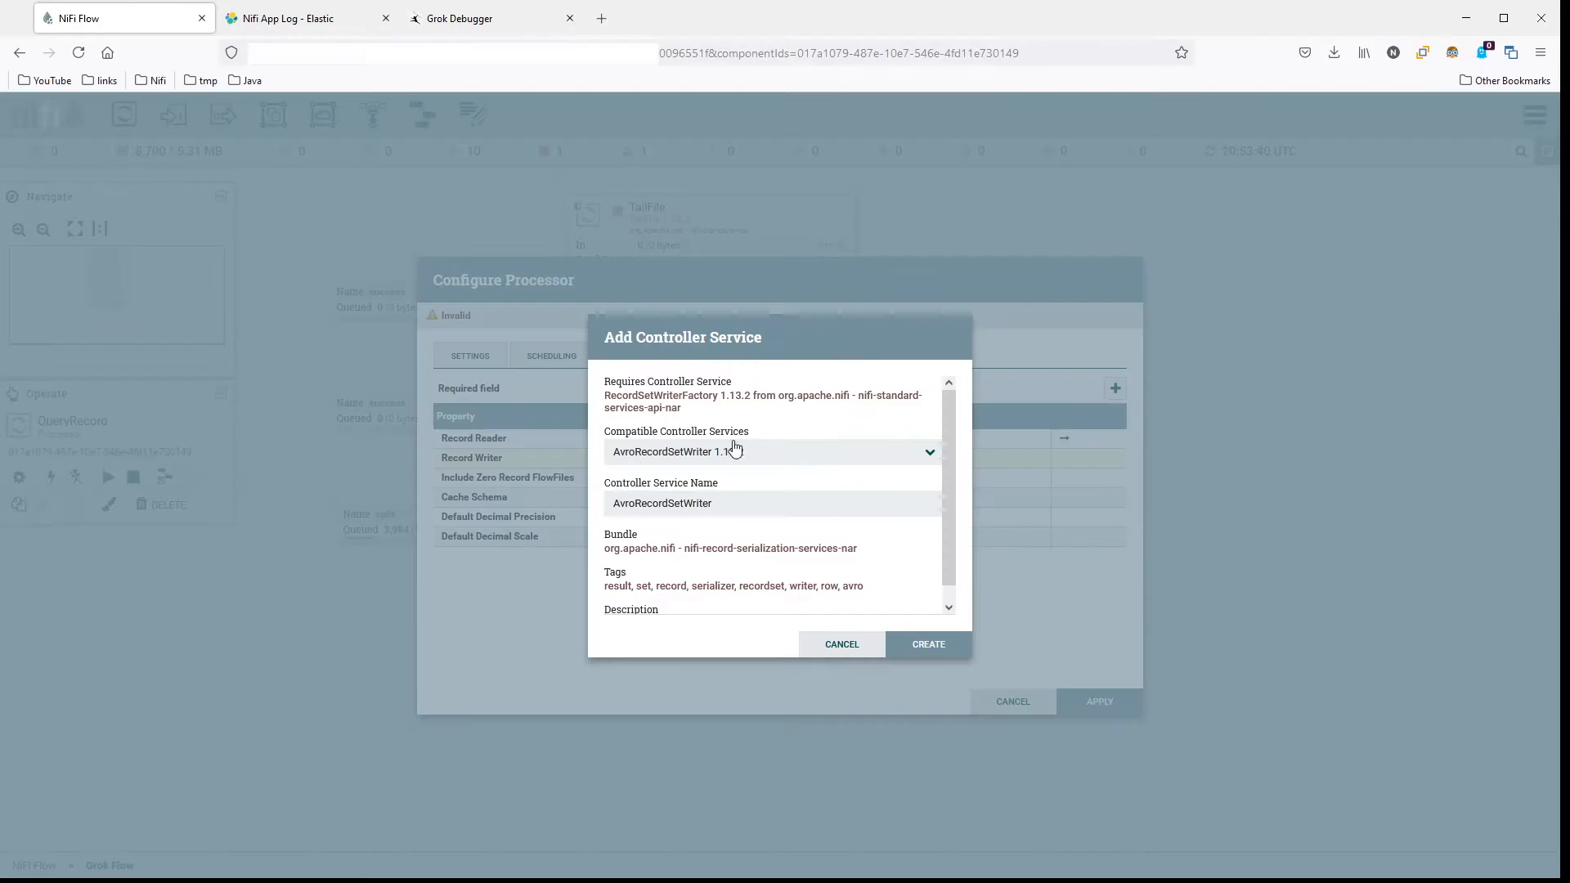
click(809, 460)
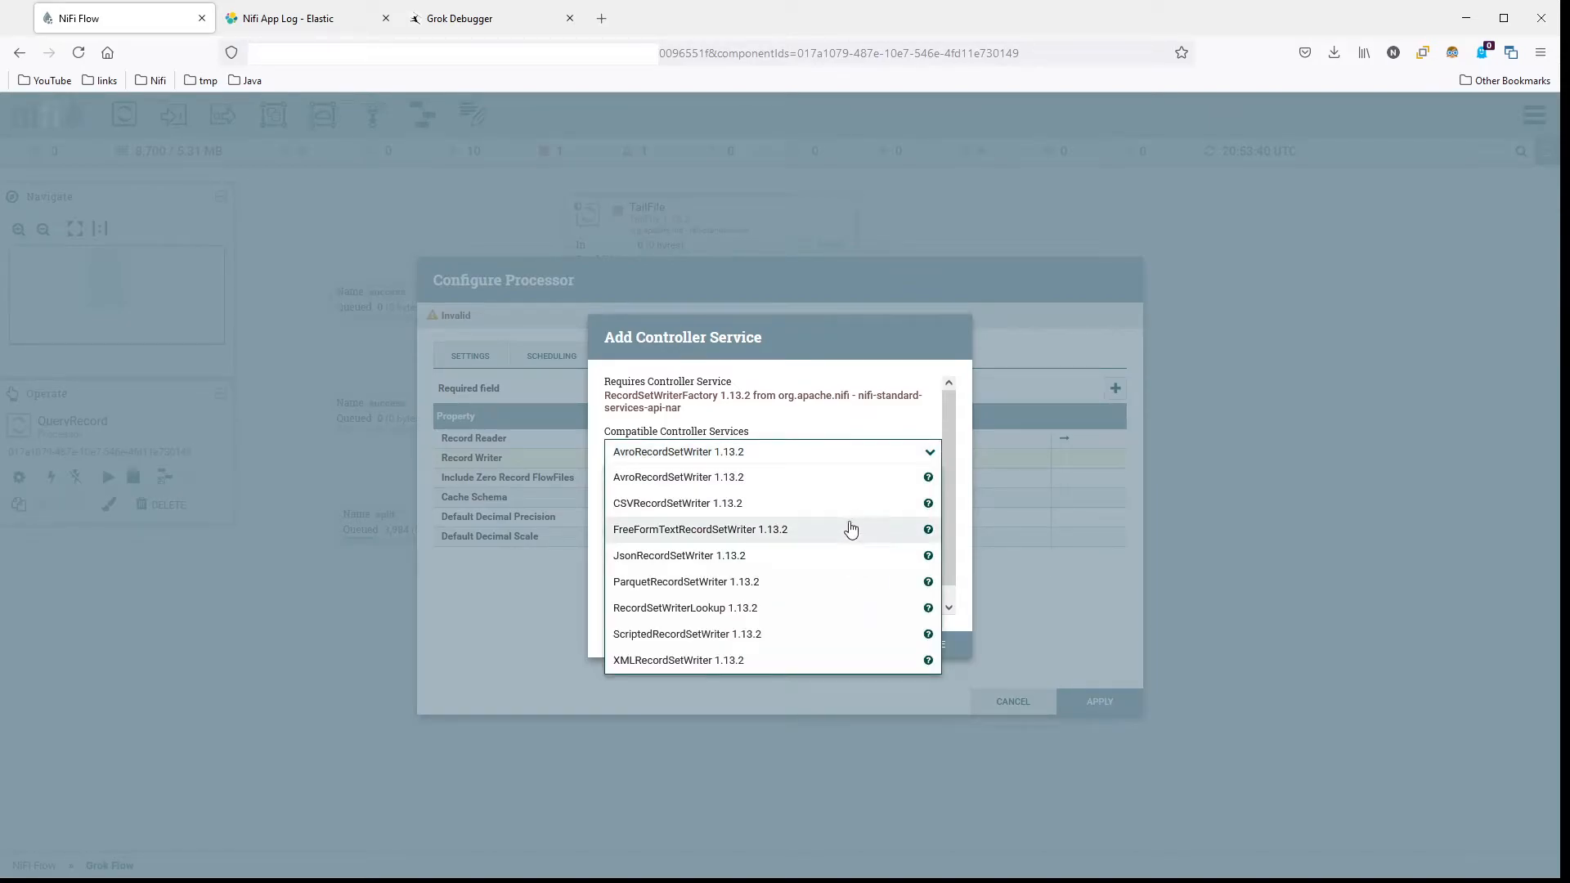
click(822, 559)
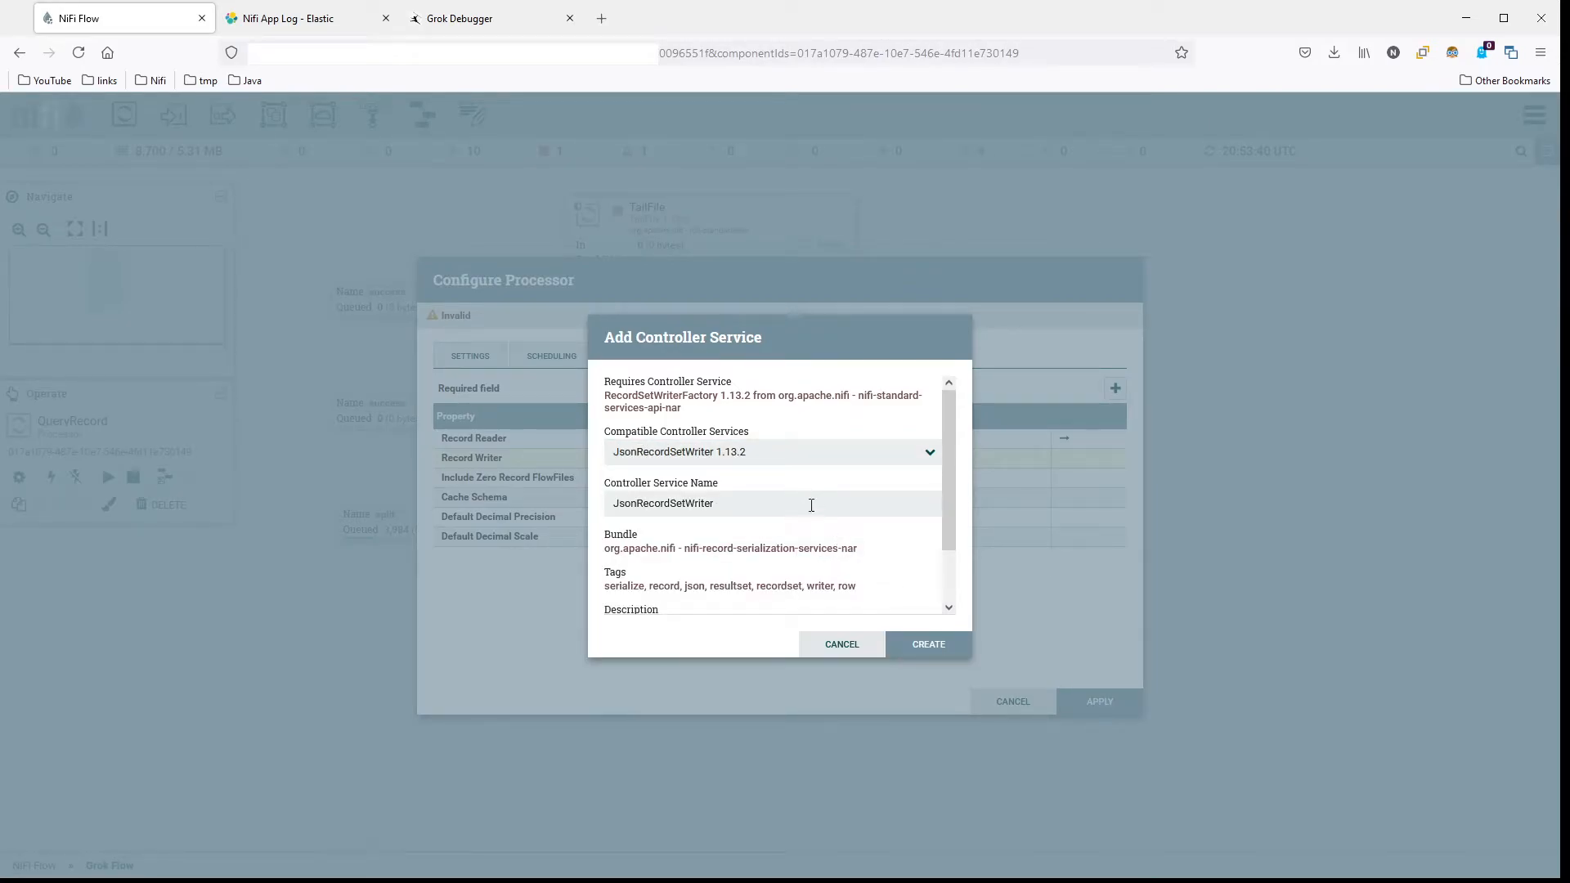
click(939, 637)
Step: Save QueryRecord's changes and set Output Grouping to One Line Per Object in the new disabled JsonRecordSetWriter service
click(1065, 458)
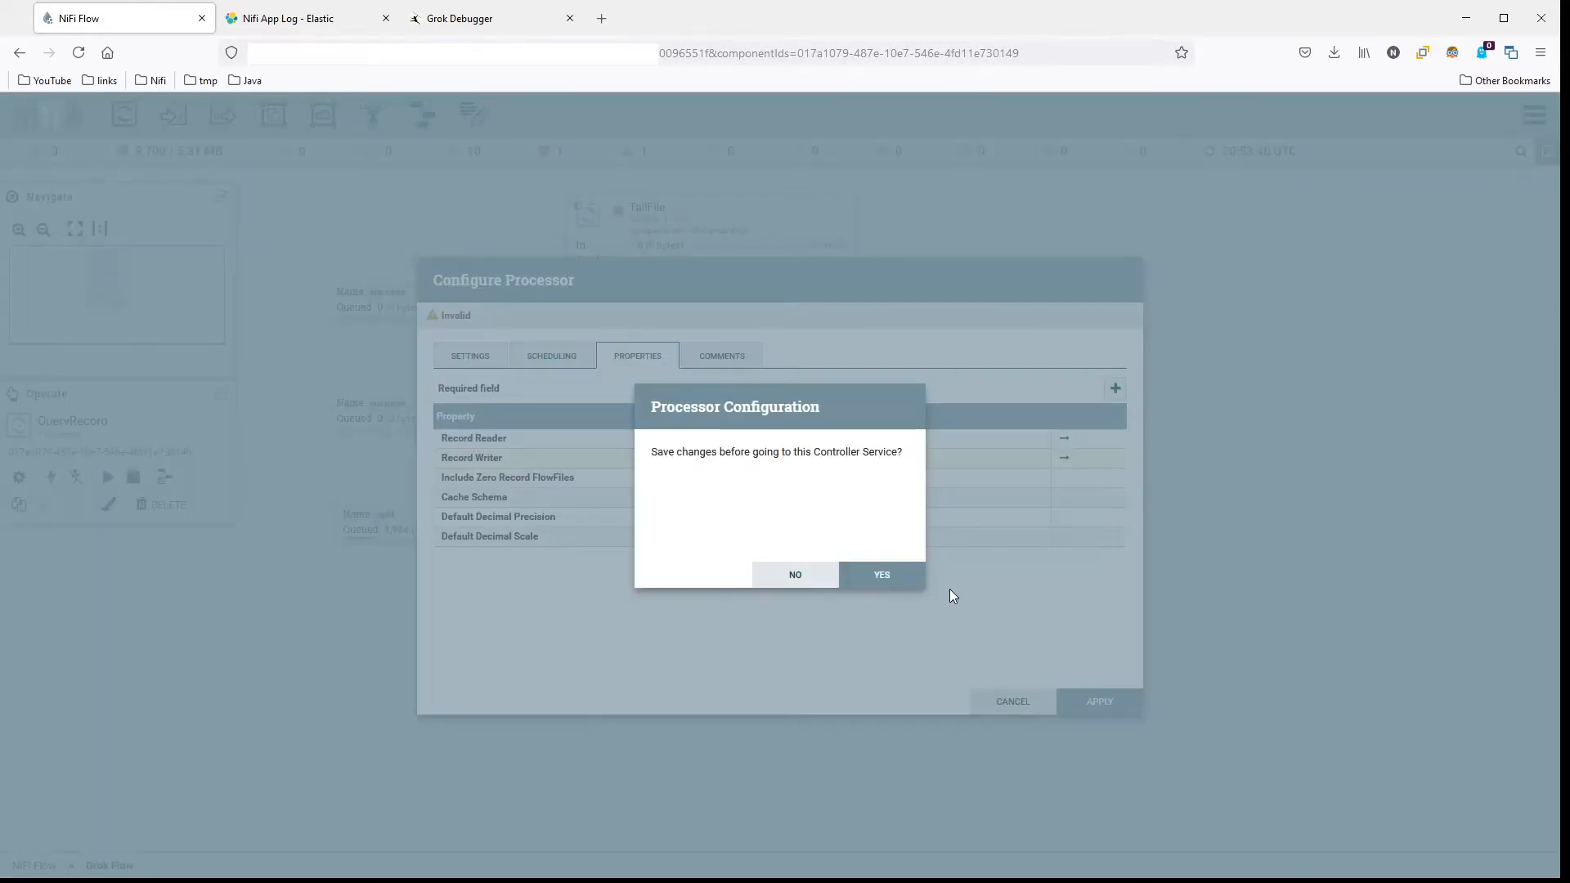
click(882, 575)
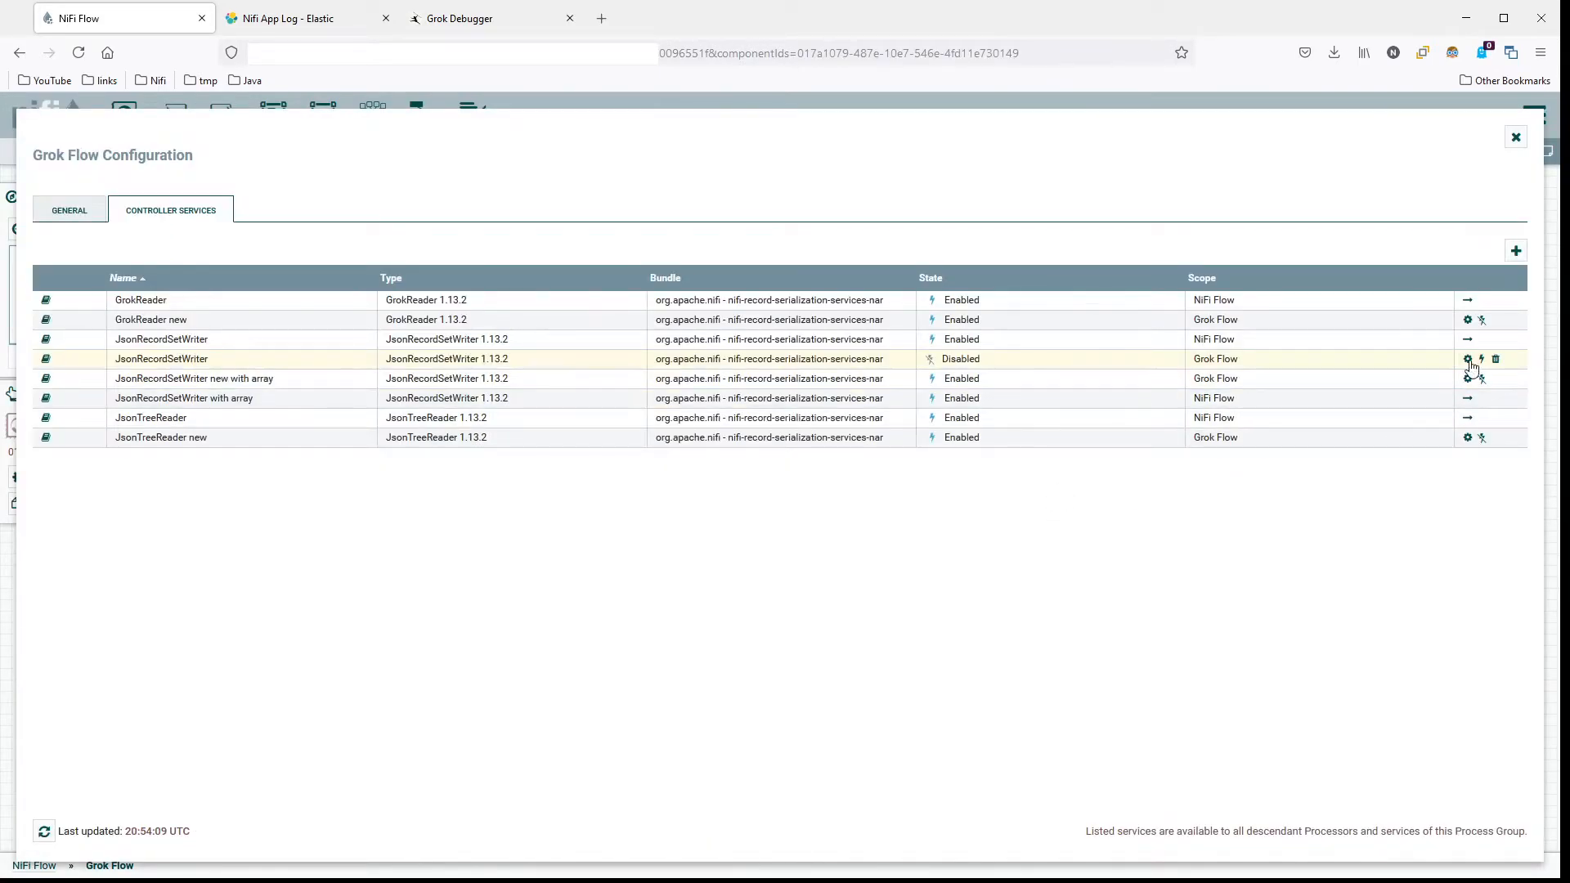
click(1469, 360)
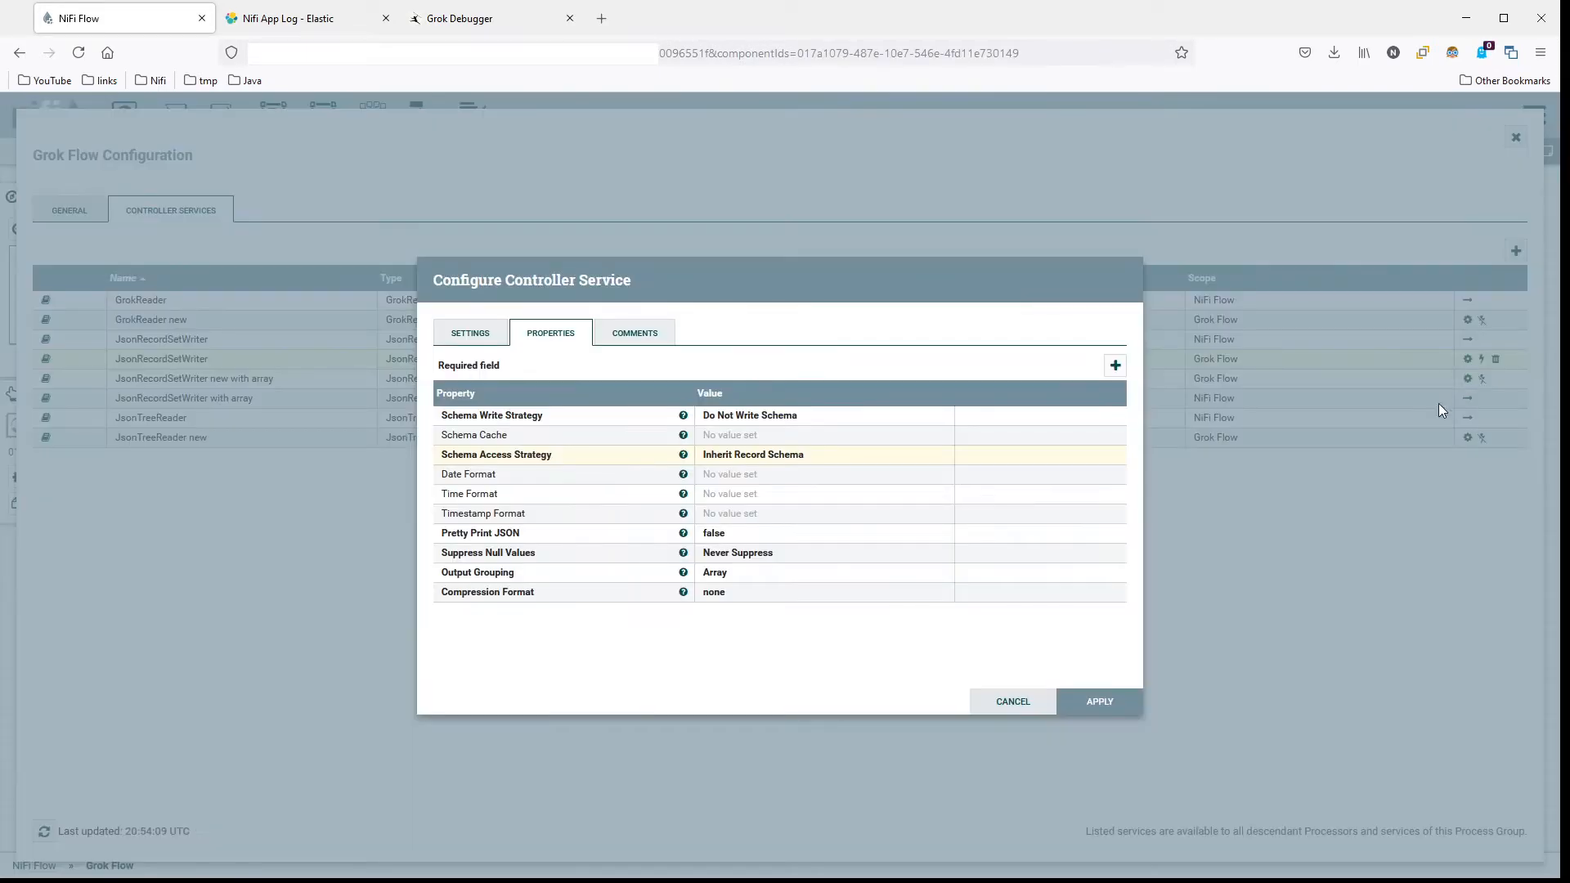
click(775, 578)
click(777, 583)
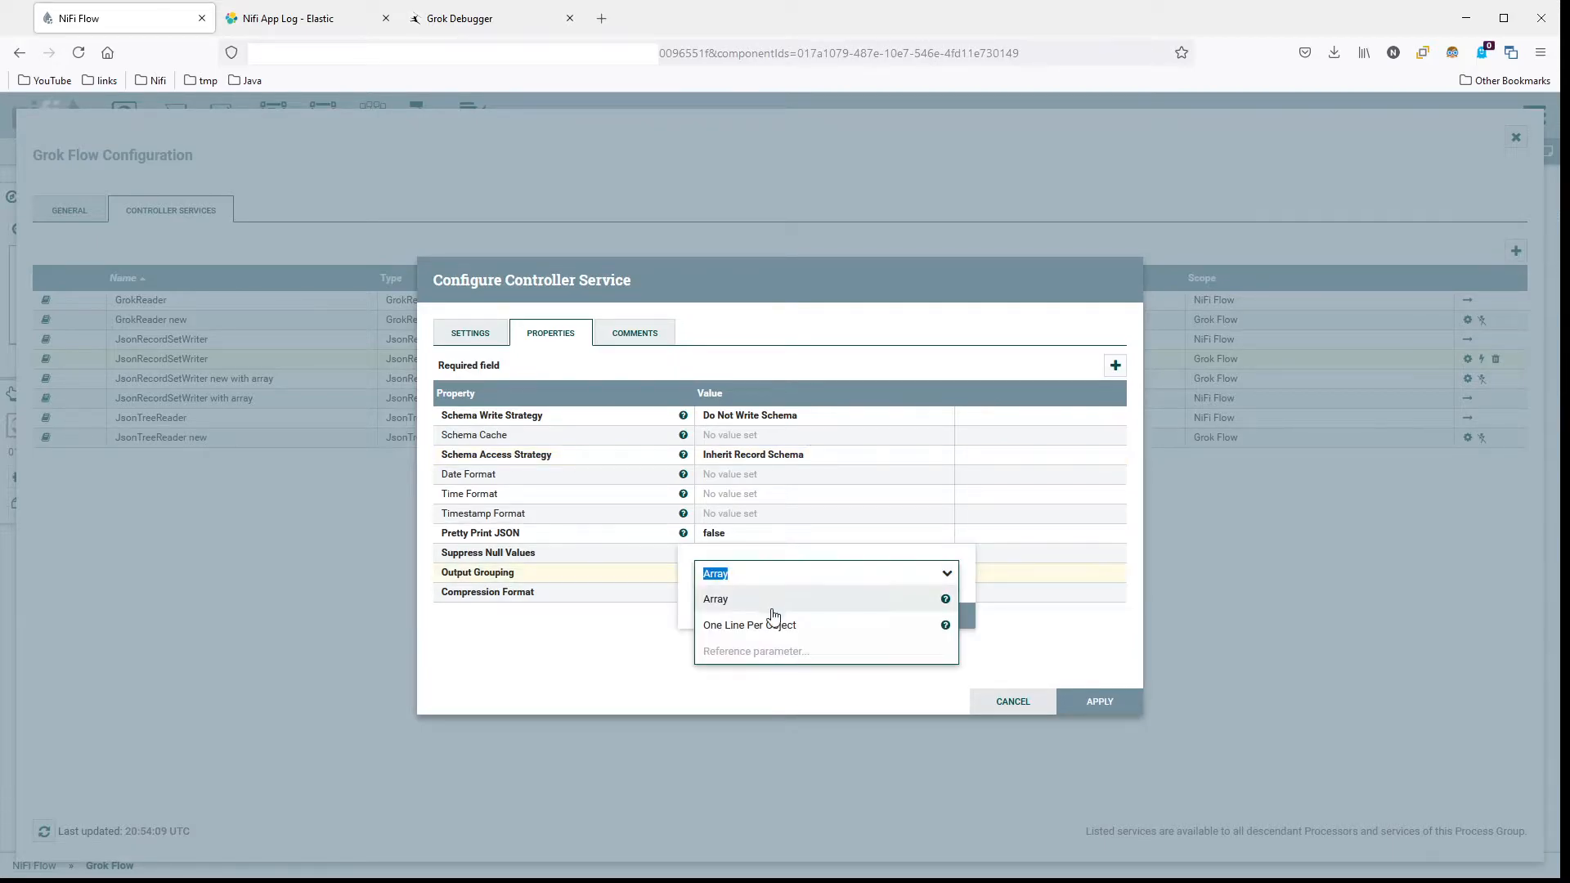
click(818, 627)
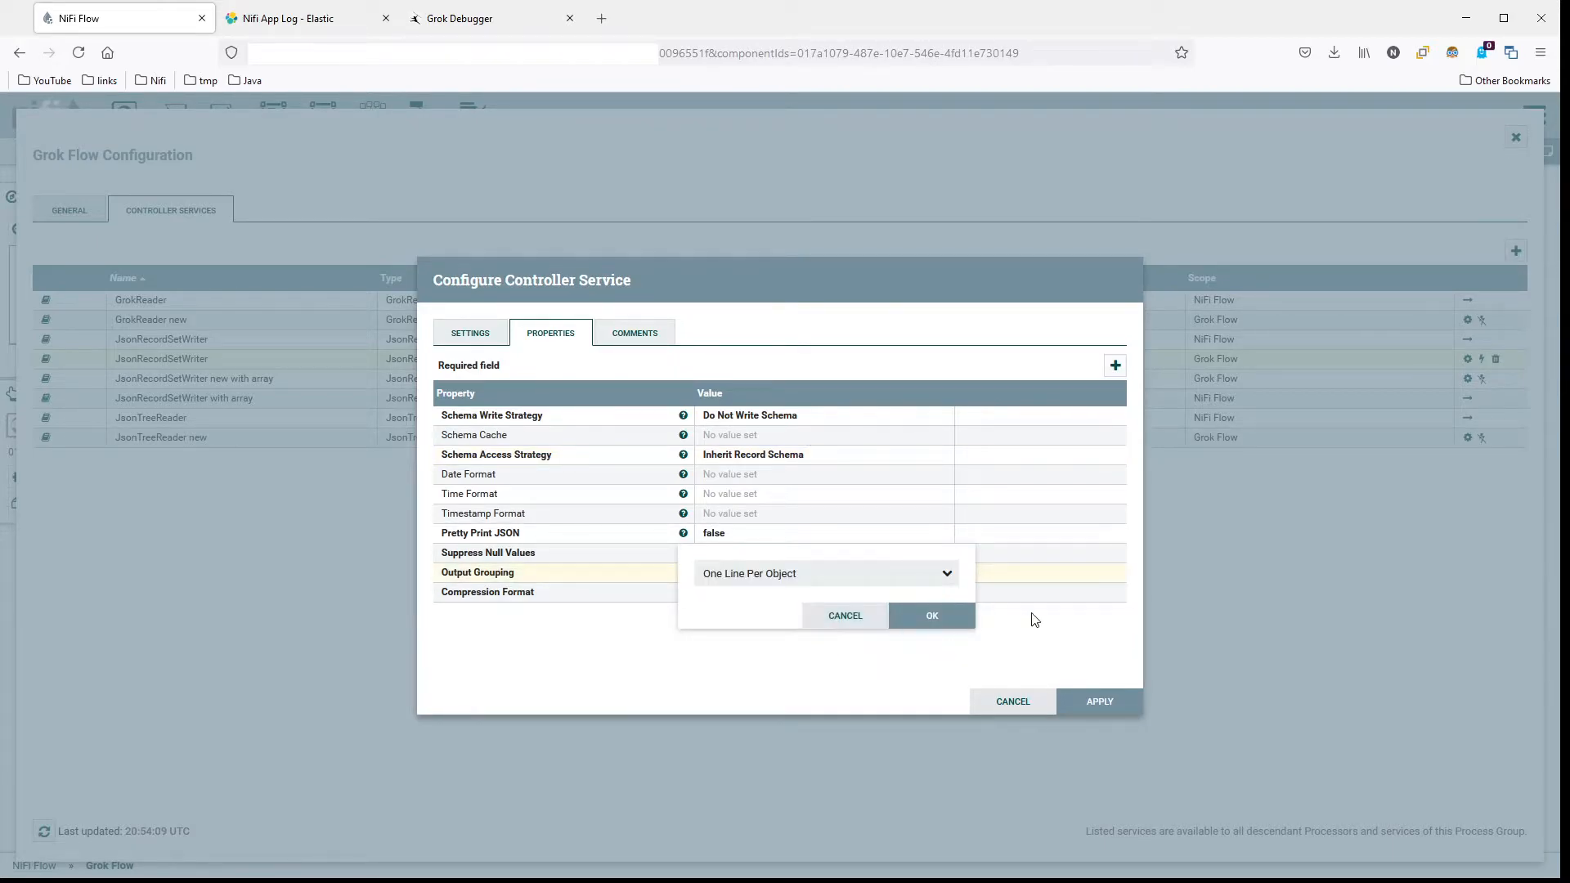
click(1035, 634)
click(1100, 702)
Step: Enable the Grok Flow JsonRecordSetWriter service with service-only scope and return to the canvas
click(1482, 359)
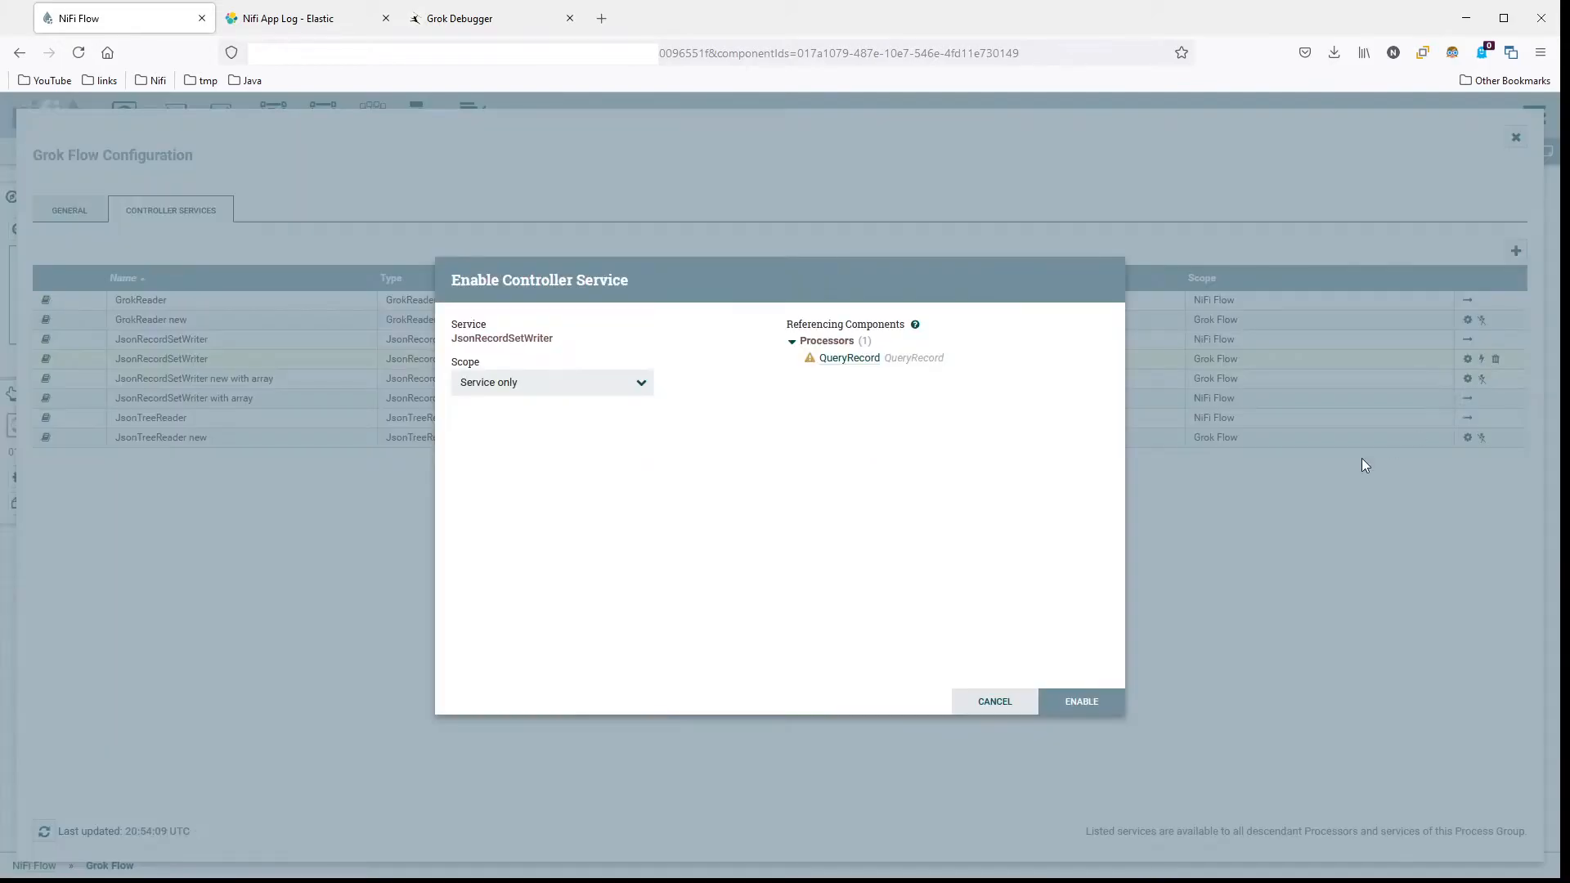
click(1080, 702)
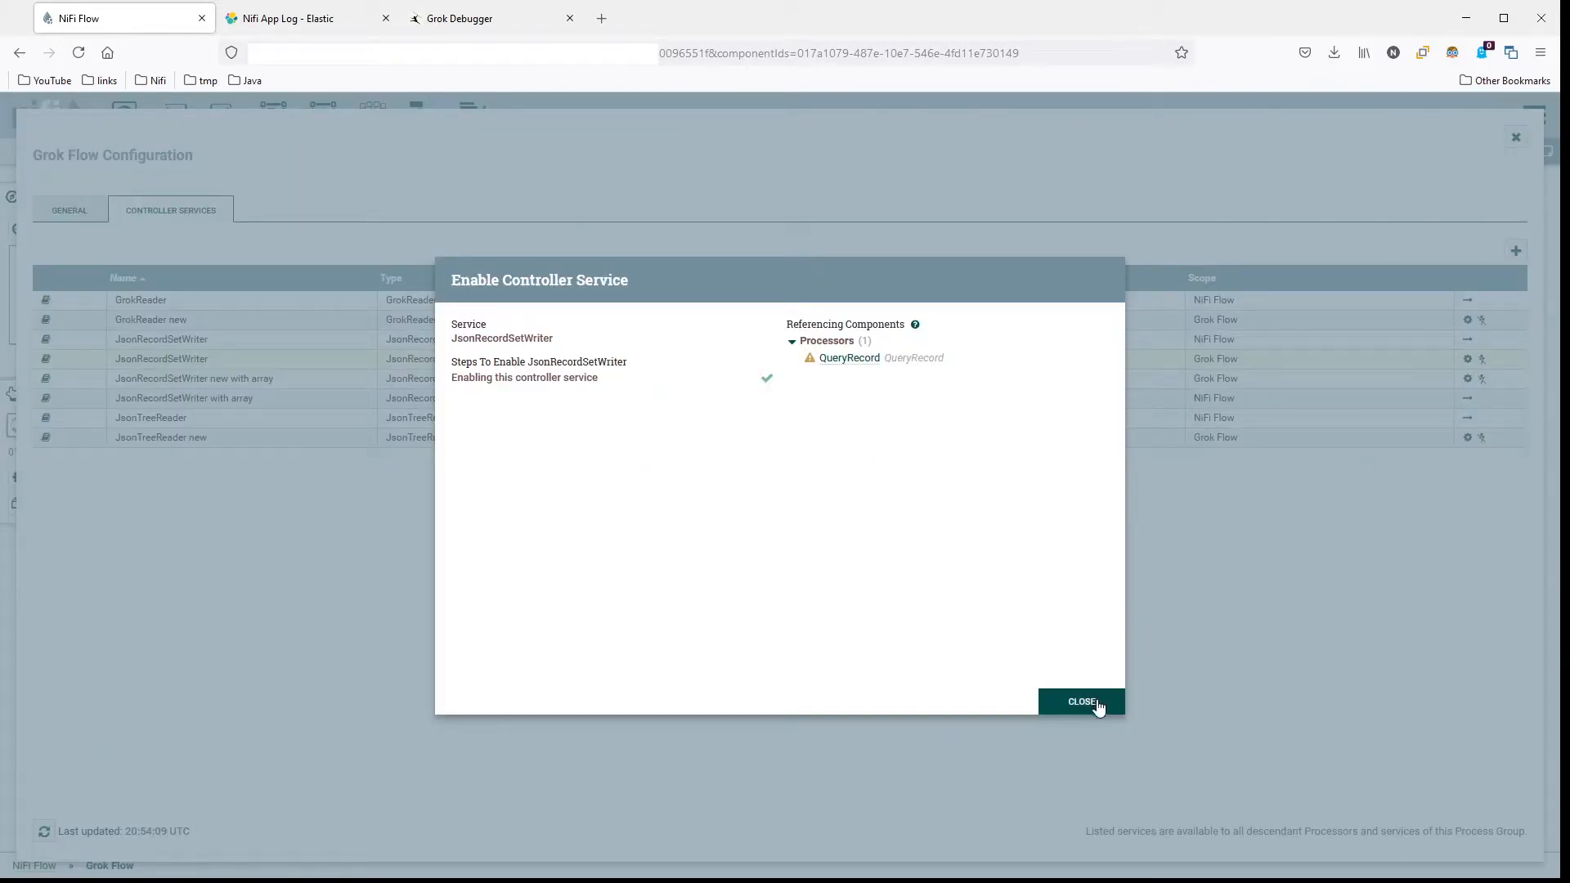
click(1081, 702)
click(1515, 138)
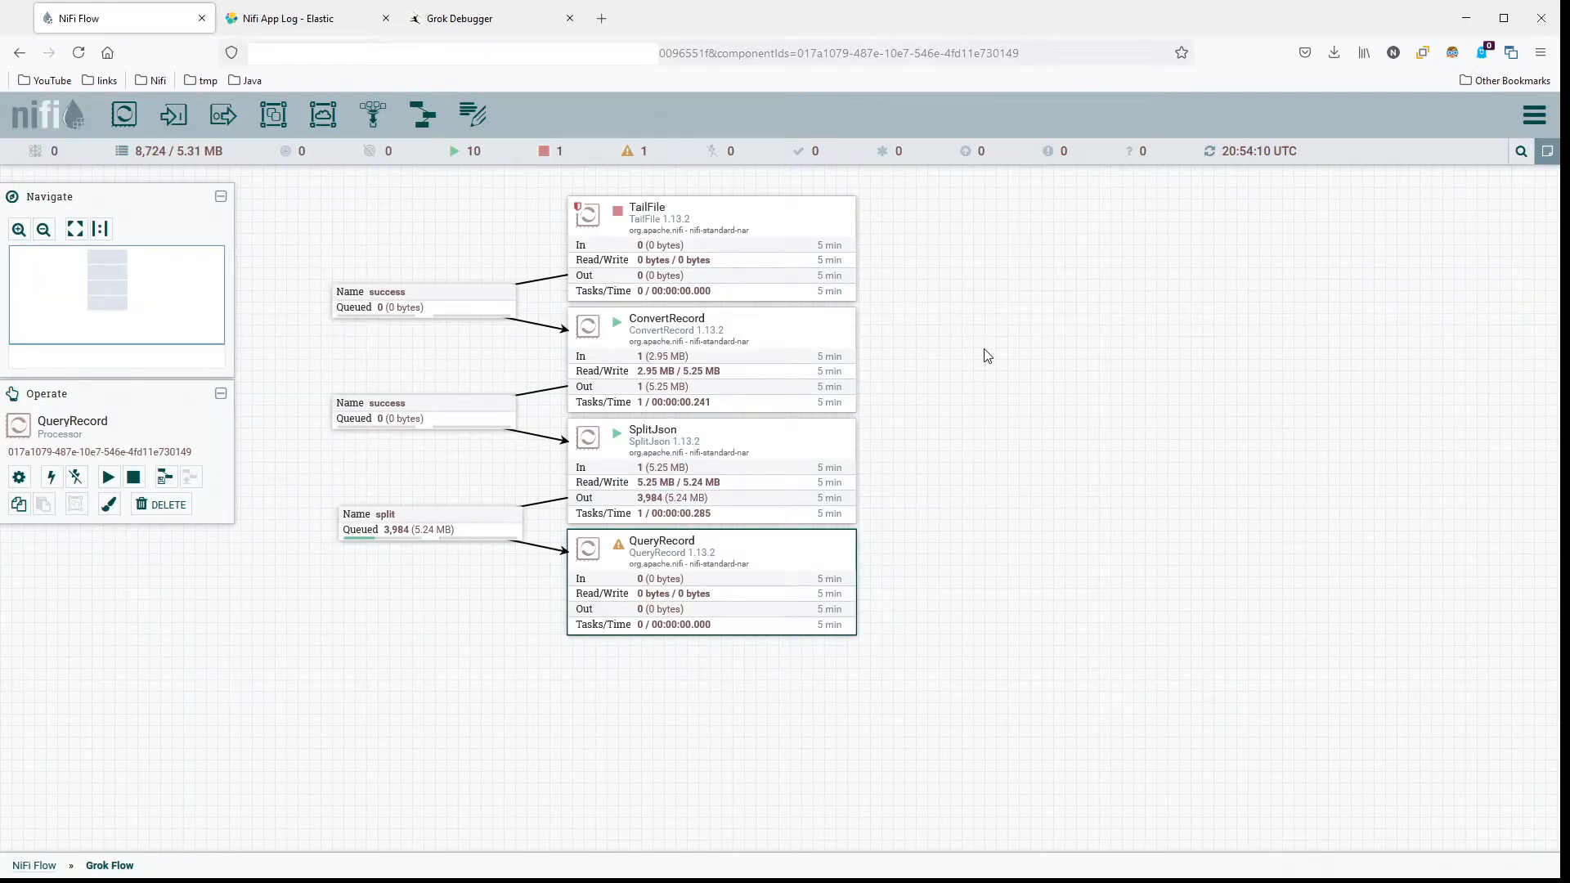
click(970, 477)
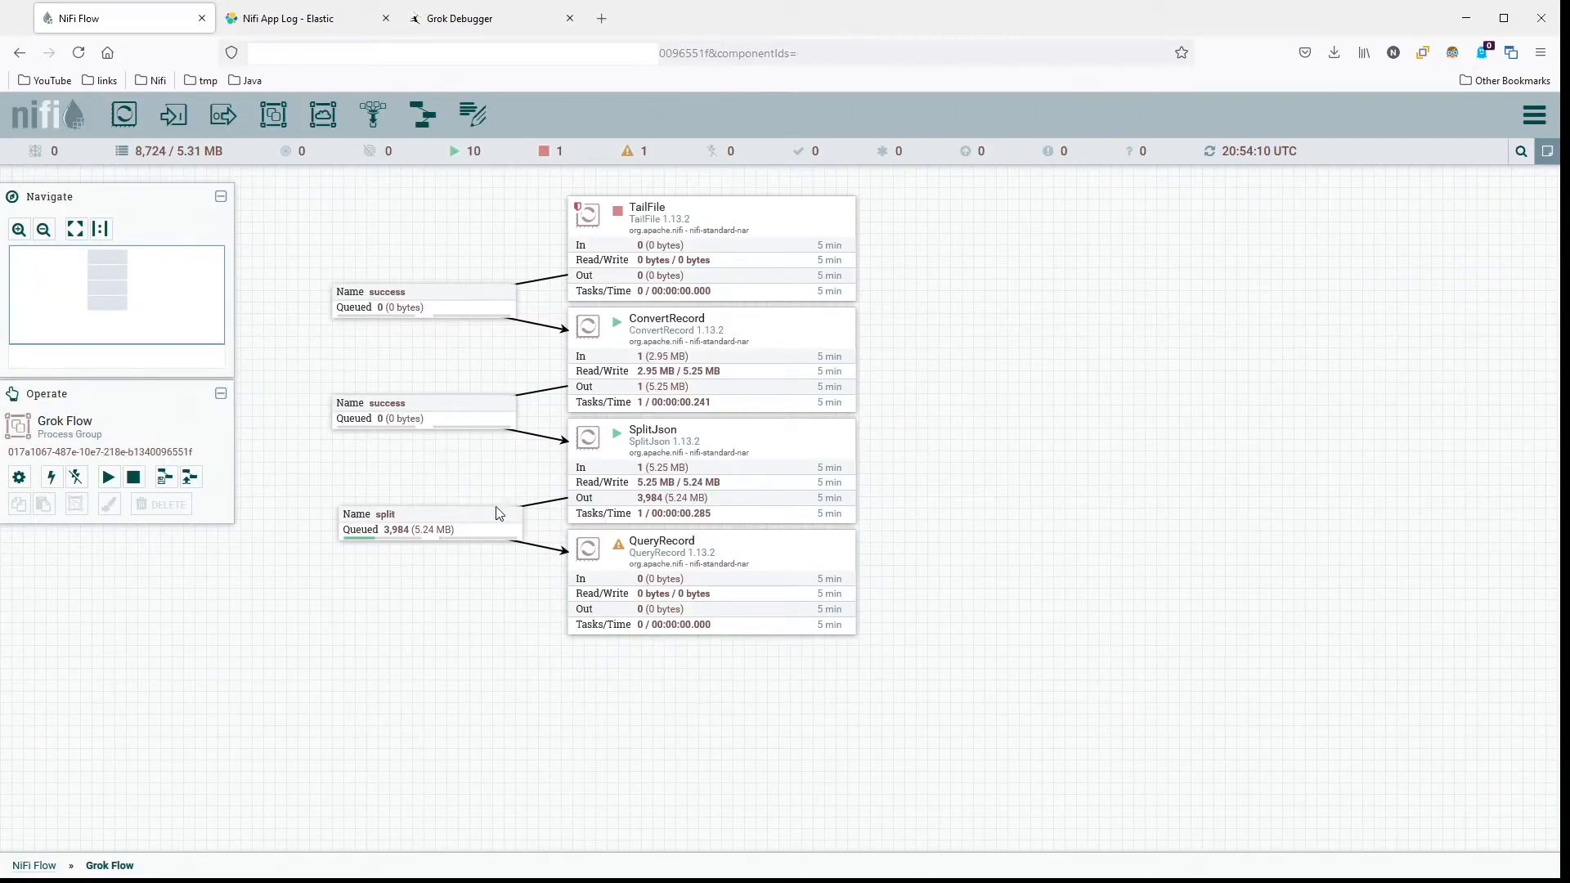
Step: Add a property named "query" to QueryRecord and enlarge its value editor
double_click(753, 550)
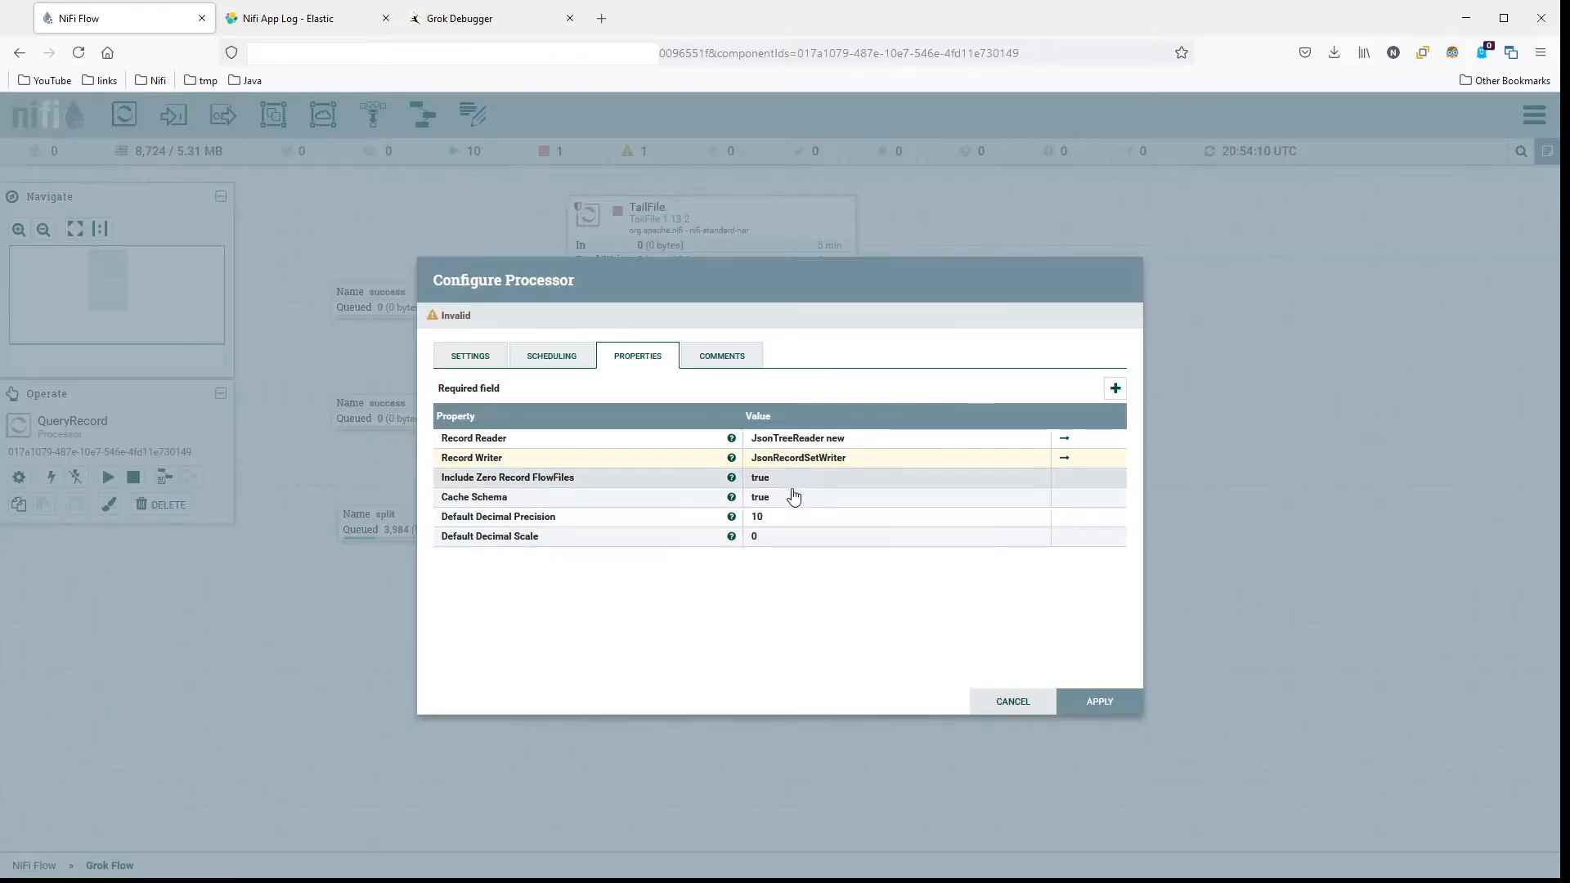
click(1116, 390)
text(query)
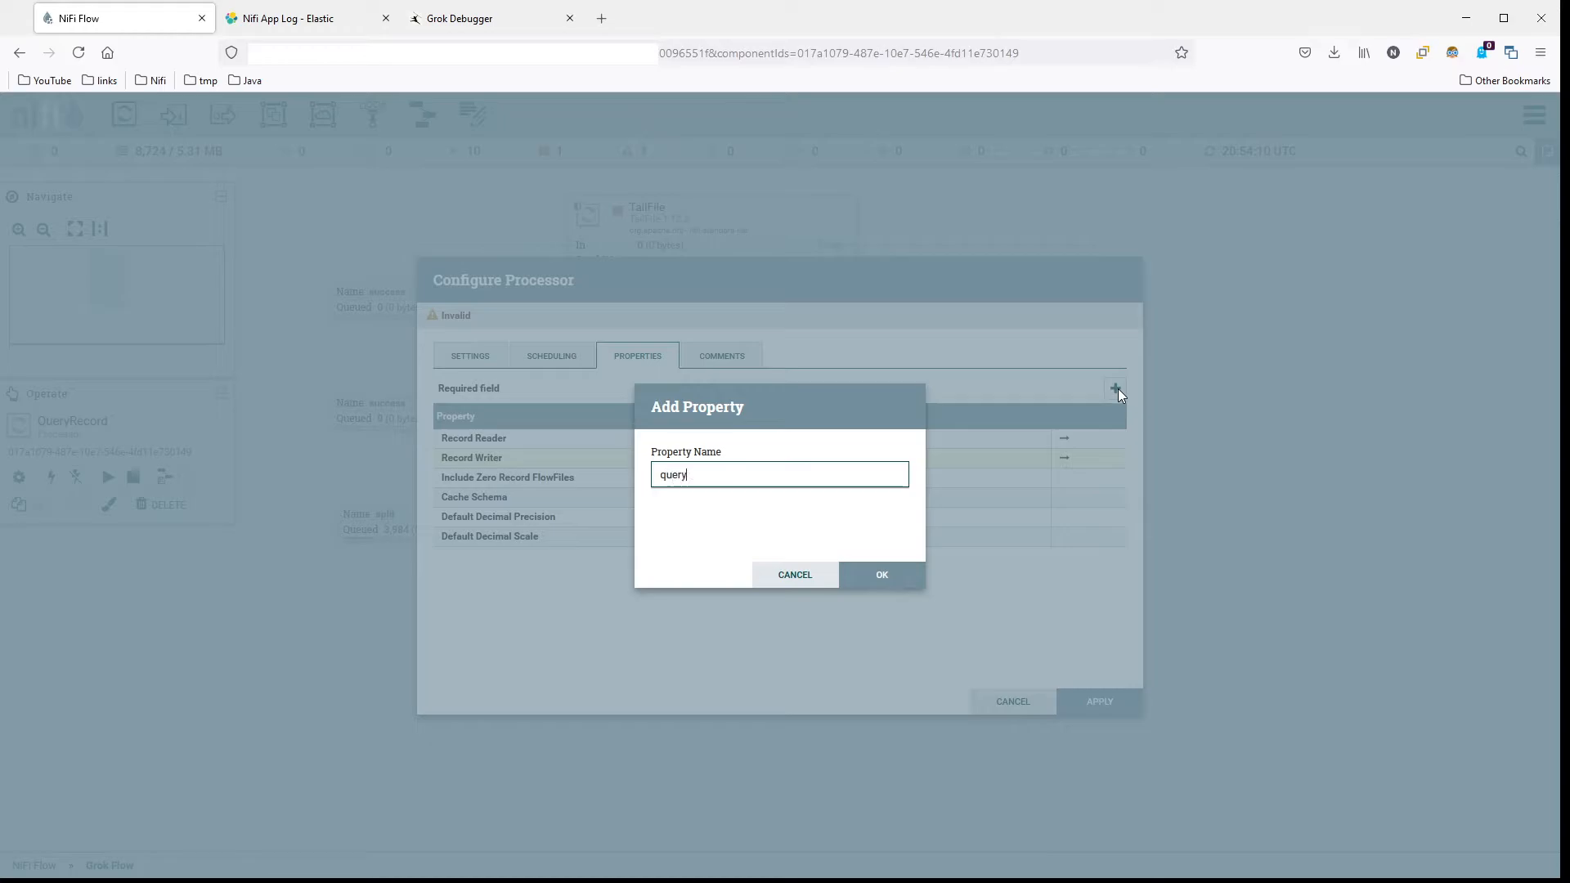
key(Return)
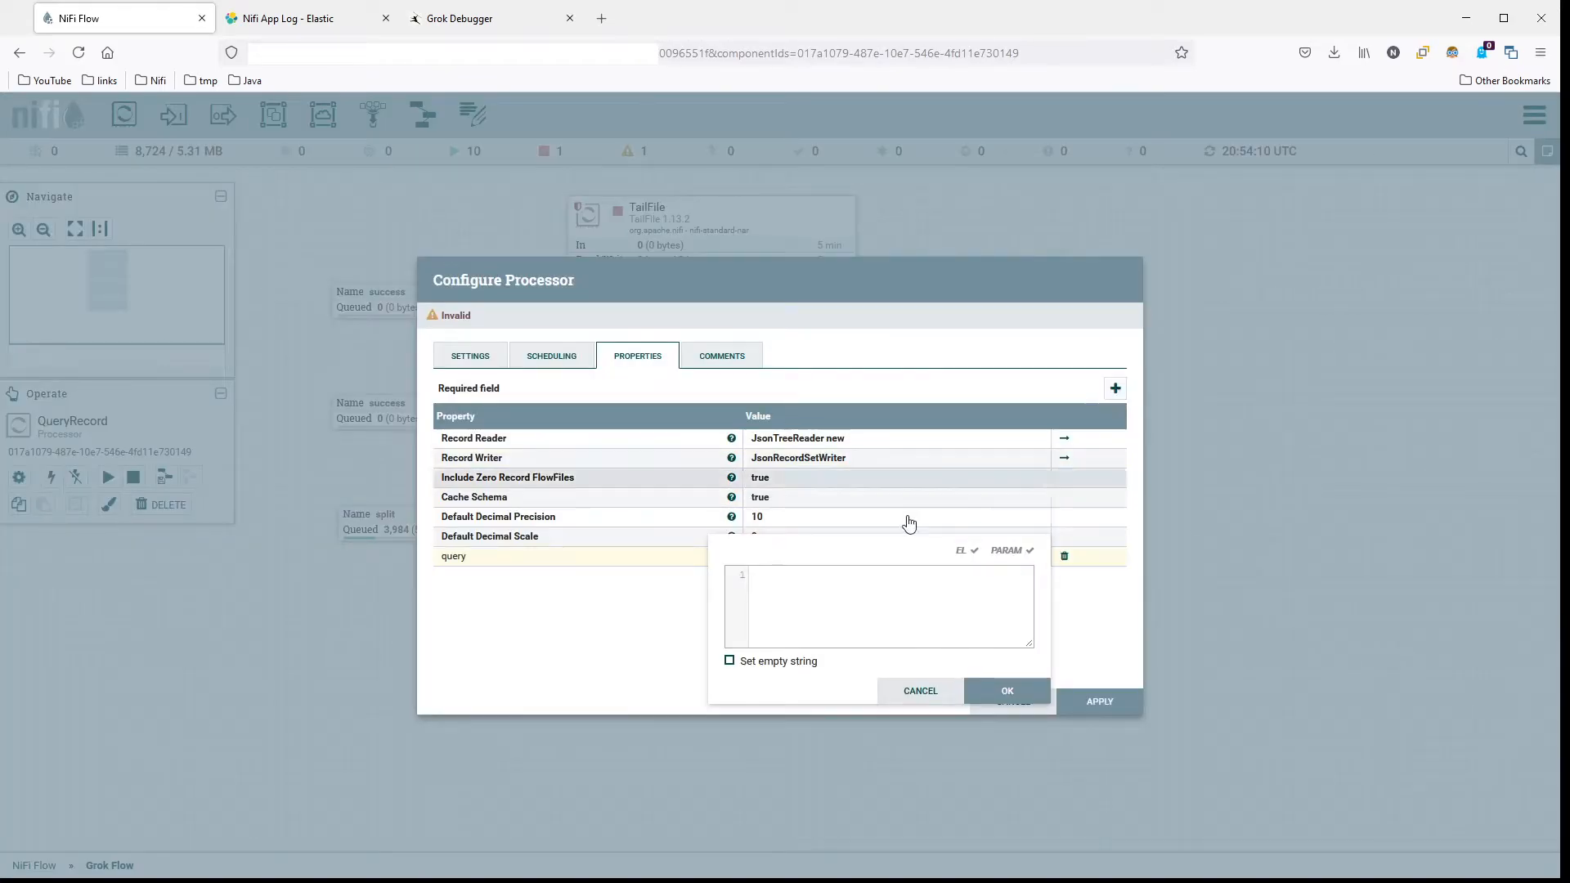
drag(815, 549, 428, 195)
drag(643, 289, 851, 497)
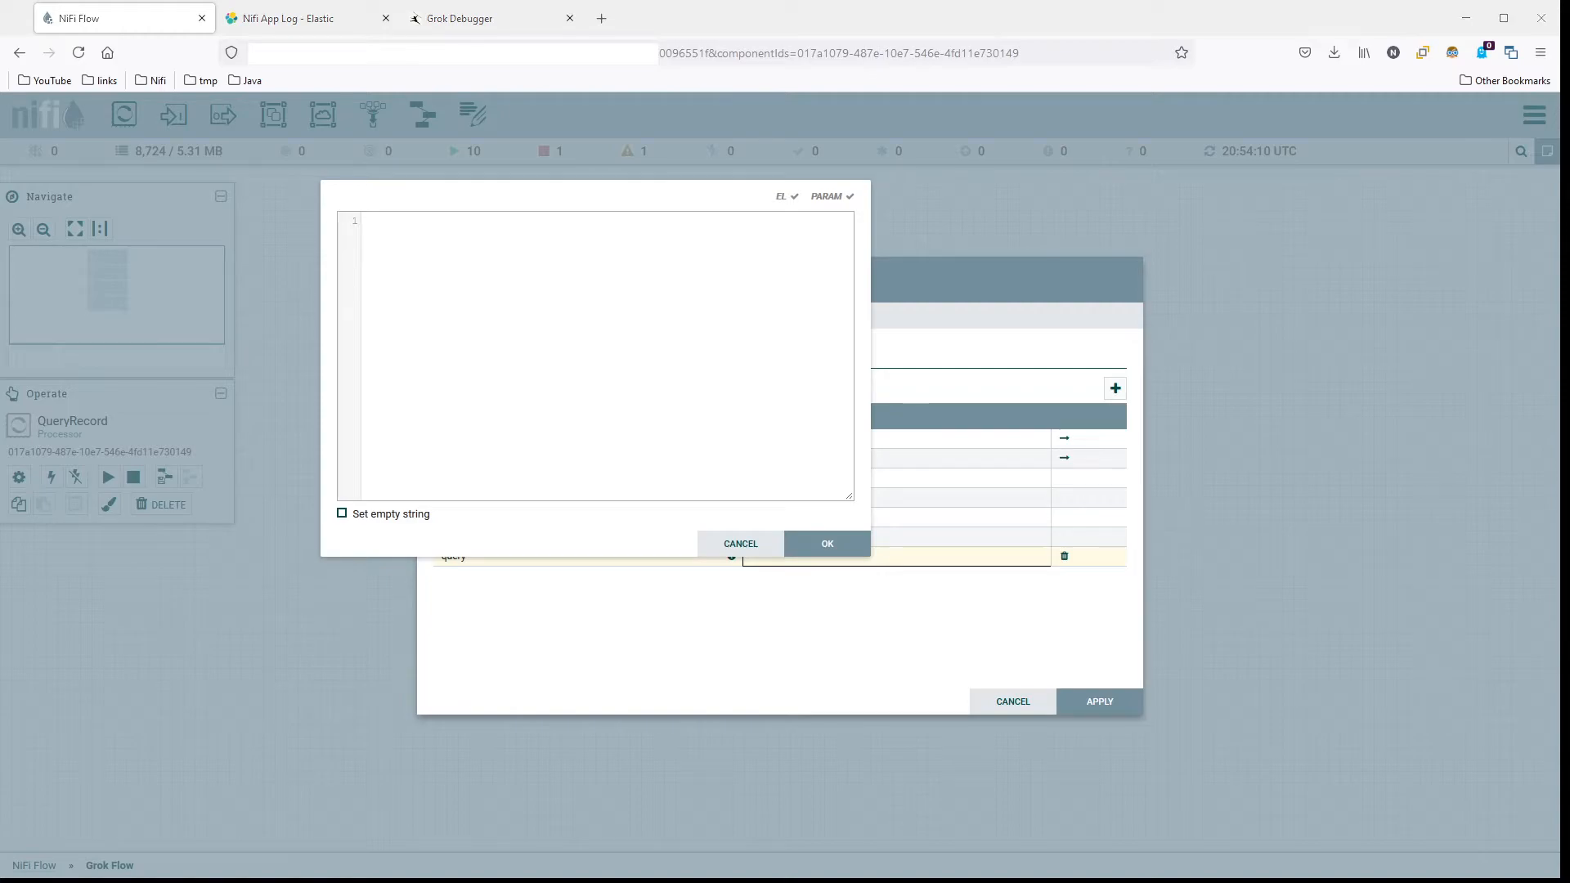
Step: Set the query to select "date", "Level", "thread", "logger", "message", "_raw" and ${now():toNumber()} as timestamp_utc from flowfile, and apply the configuration
click(677, 300)
text(select     "date"     ,"Level"     ,"thread"     ,"logger"     ,"message"     ,"_raw"     ,${now():toNumber()} as timestamp_utc from flowfile)
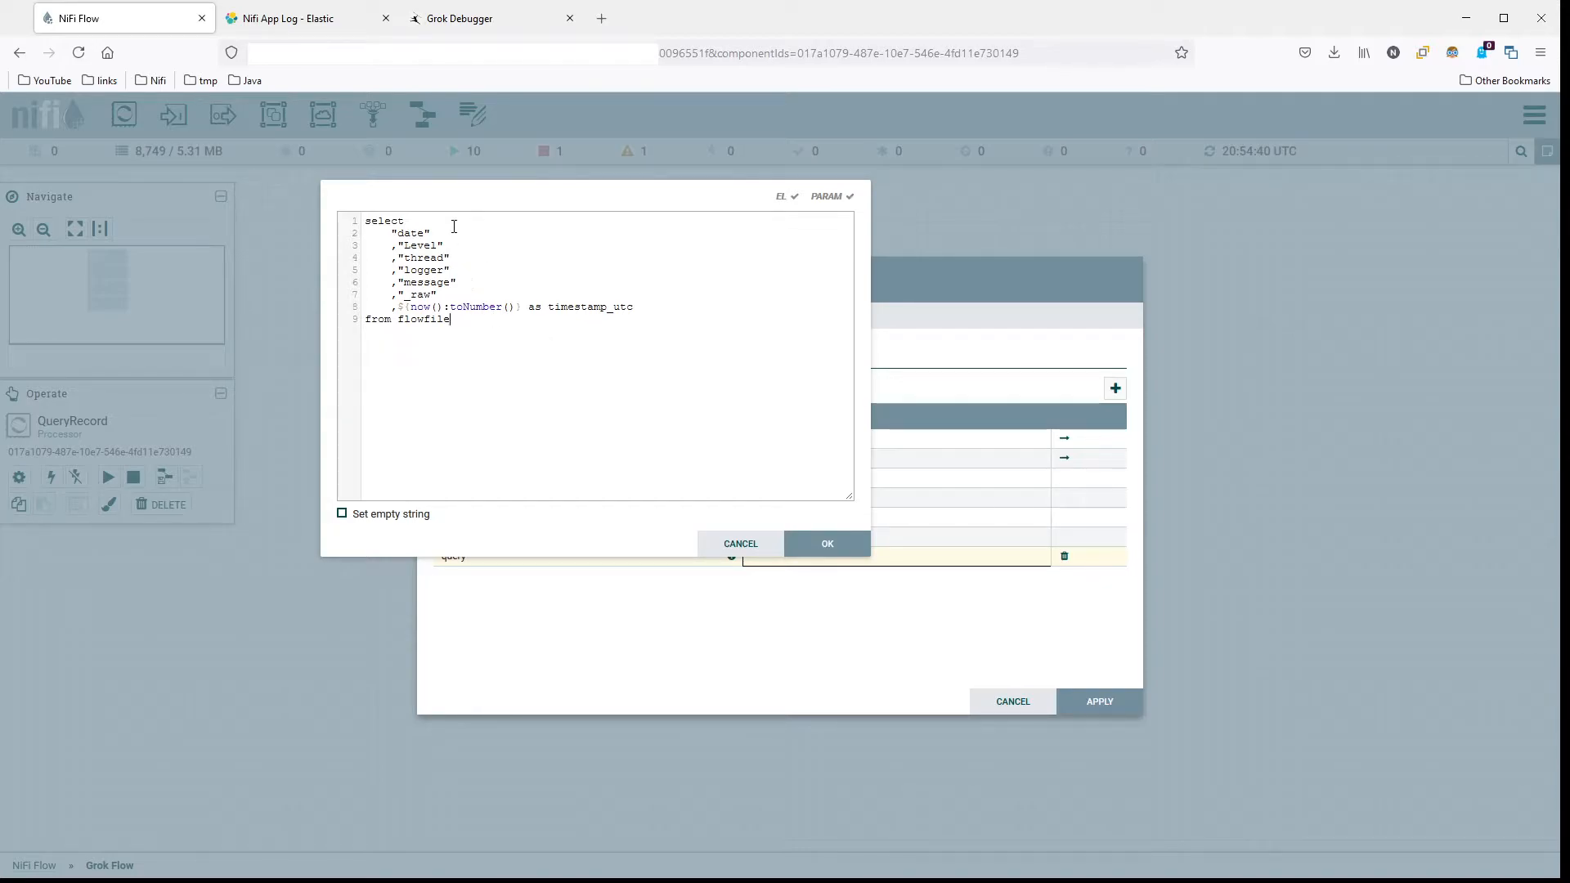
click(464, 260)
click(470, 285)
drag(399, 307, 523, 308)
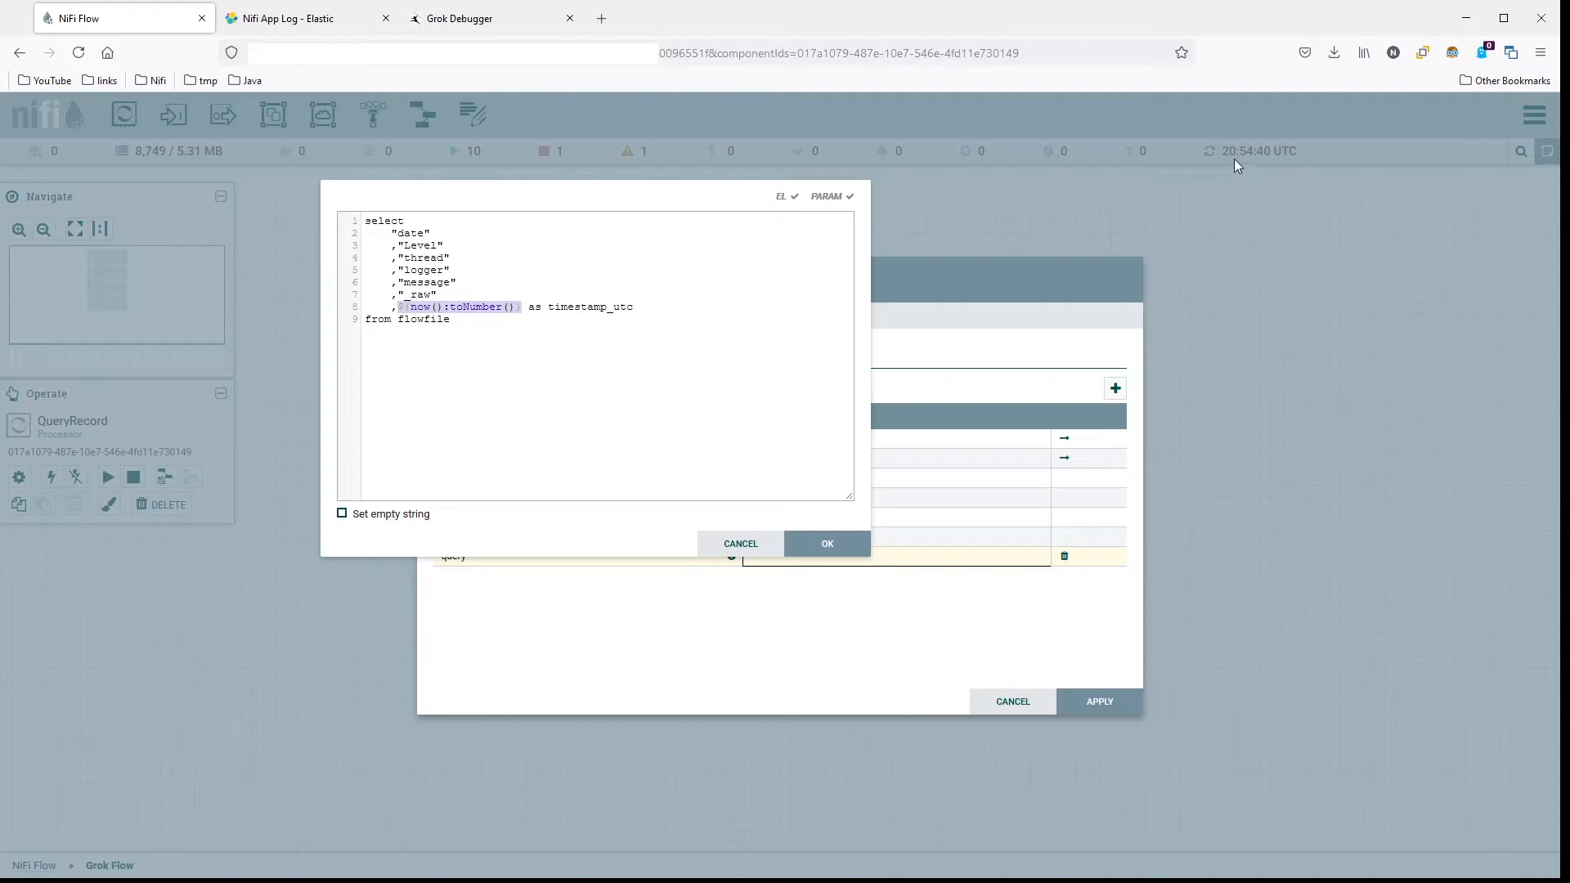
click(836, 548)
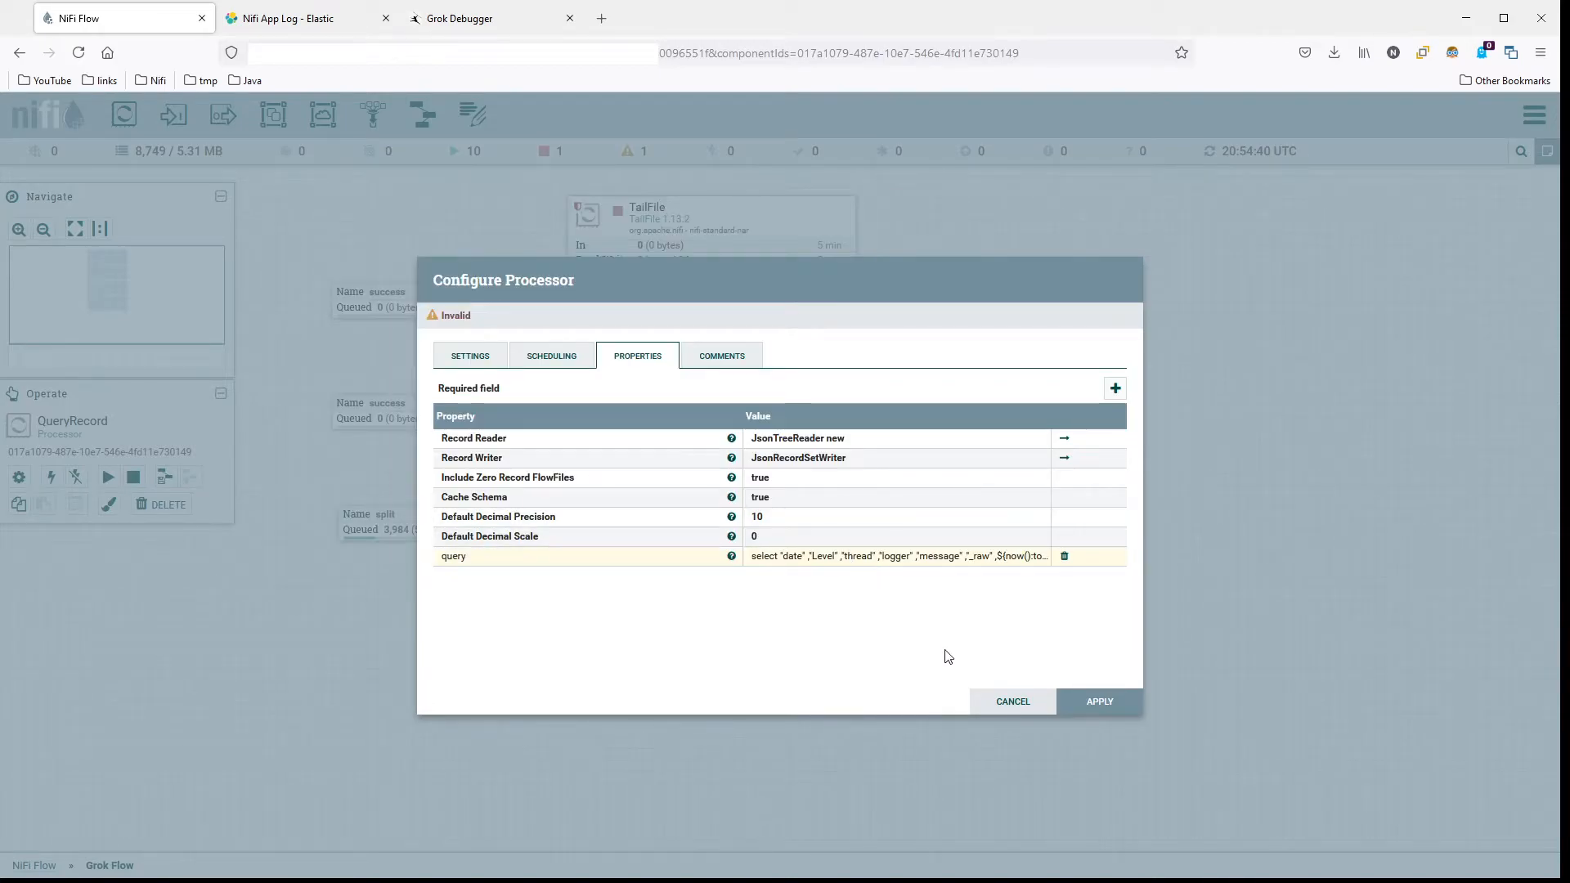
click(1097, 710)
Step: Add a PutElasticsearchHttp 1.13.2 processor to the canvas below QueryRecord
drag(1013, 598, 1038, 453)
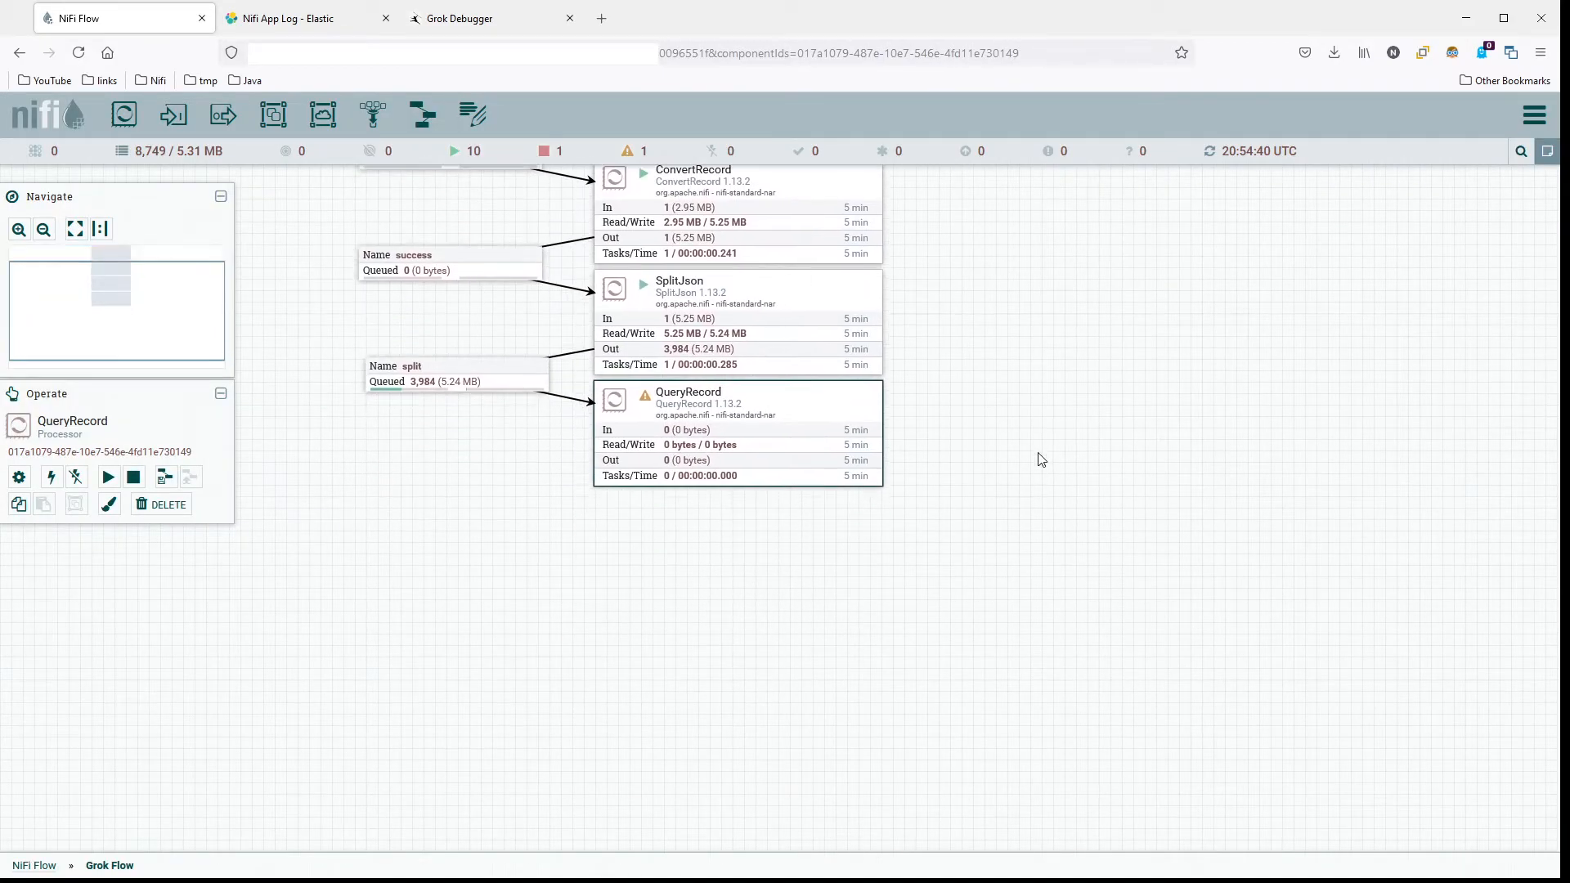
drag(124, 115, 671, 643)
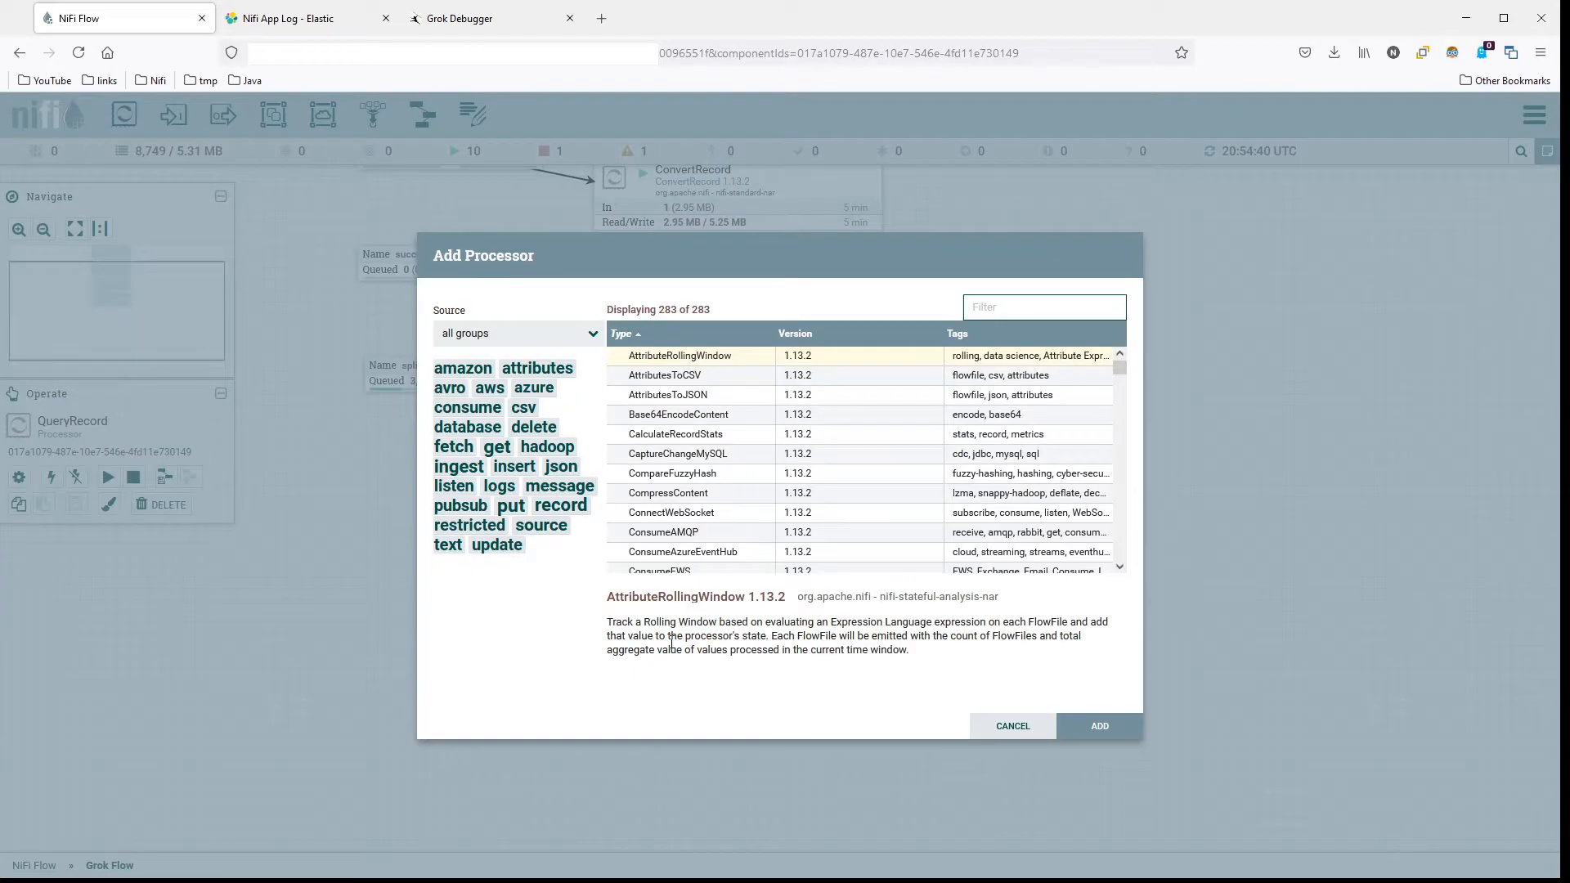
text(putela)
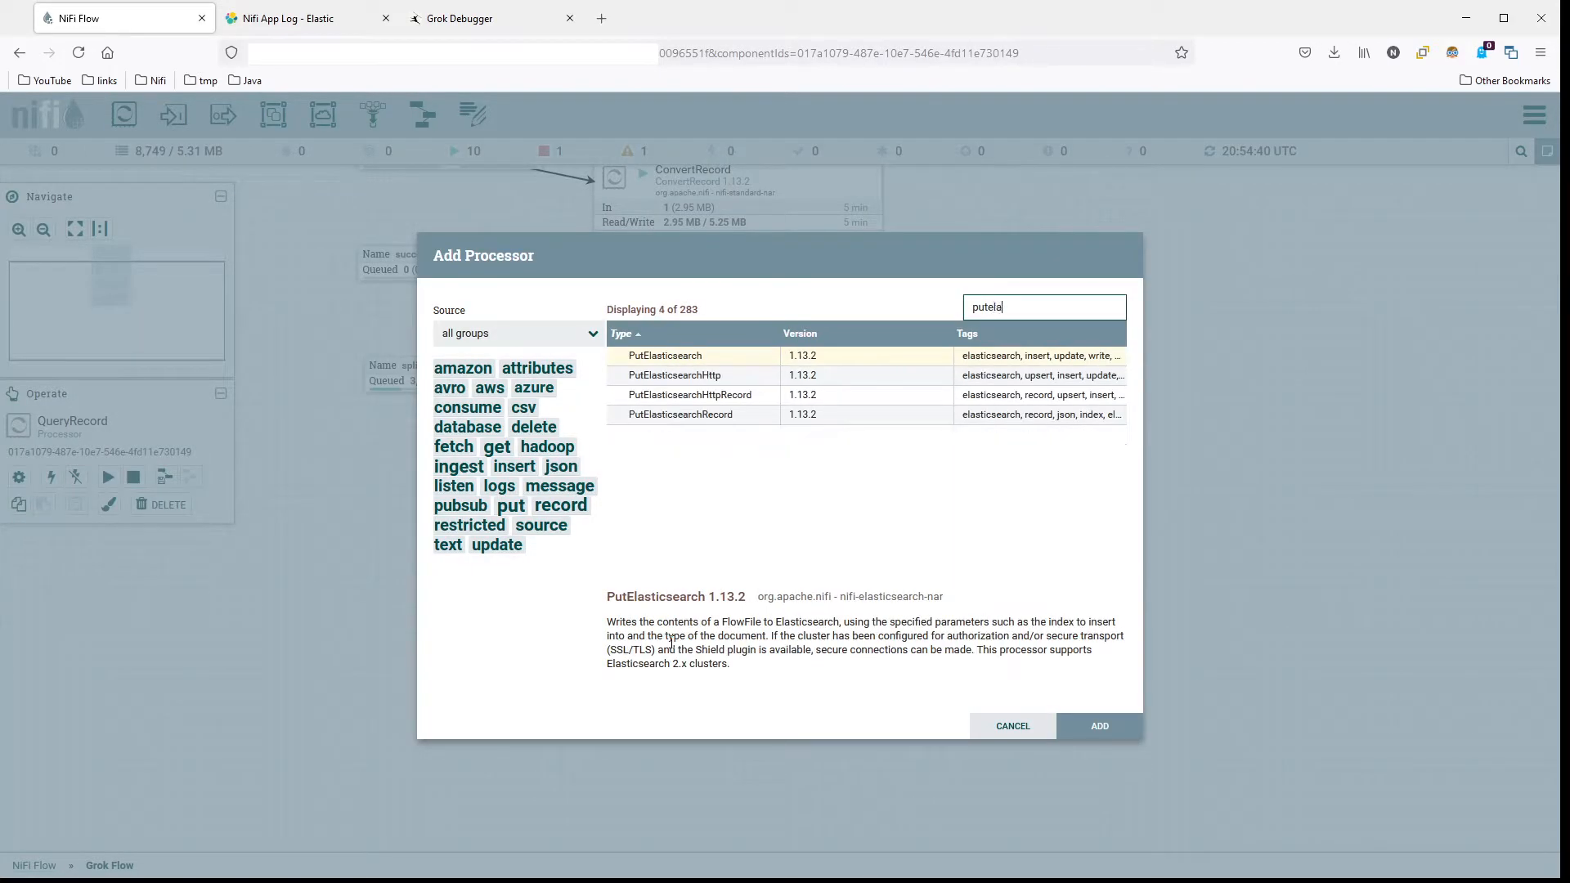
click(734, 377)
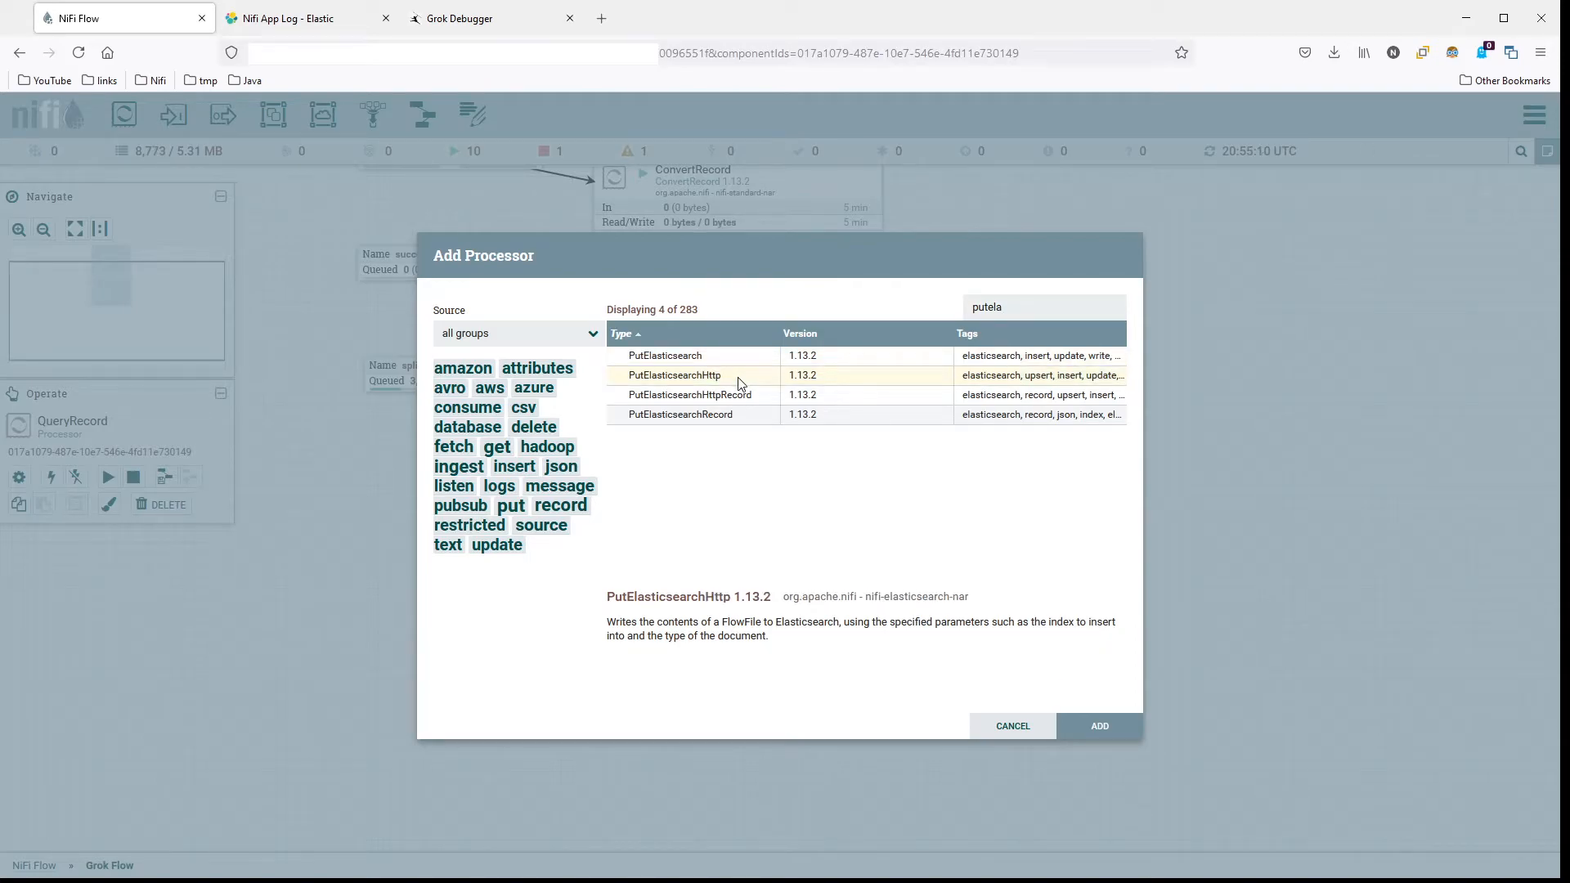
double_click(739, 382)
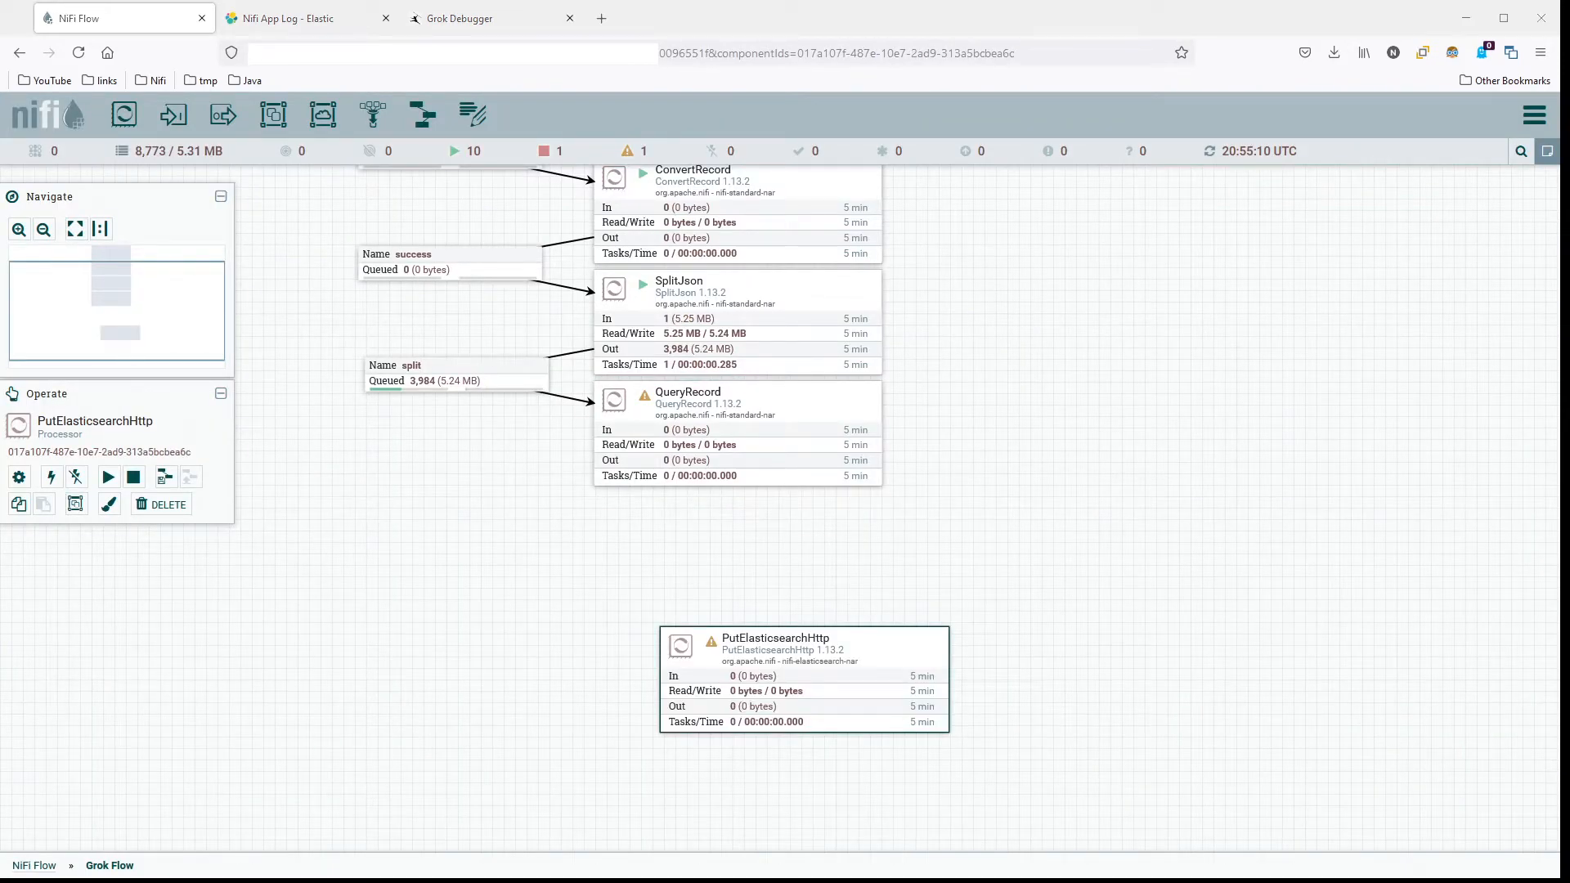
Step: Connect QueryRecord to the PutElasticsearchHttp processor
drag(740, 438, 739, 665)
click(480, 500)
click(1078, 697)
Step: Set QueryRecord to automatically terminate the failure and original relationships, and apply the configuration
double_click(788, 409)
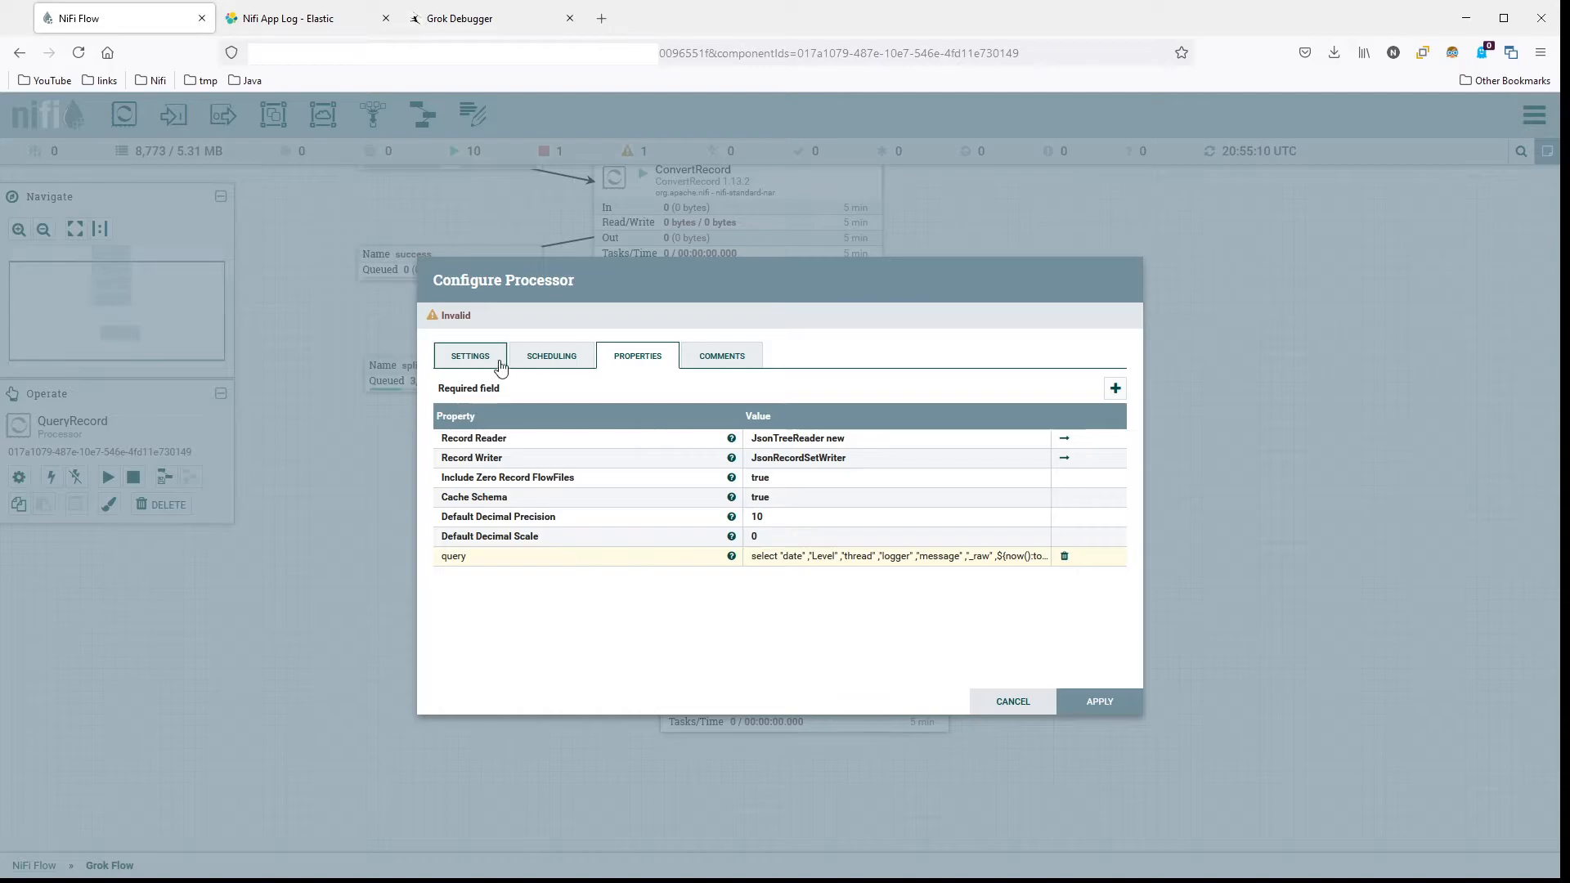
click(470, 356)
click(792, 398)
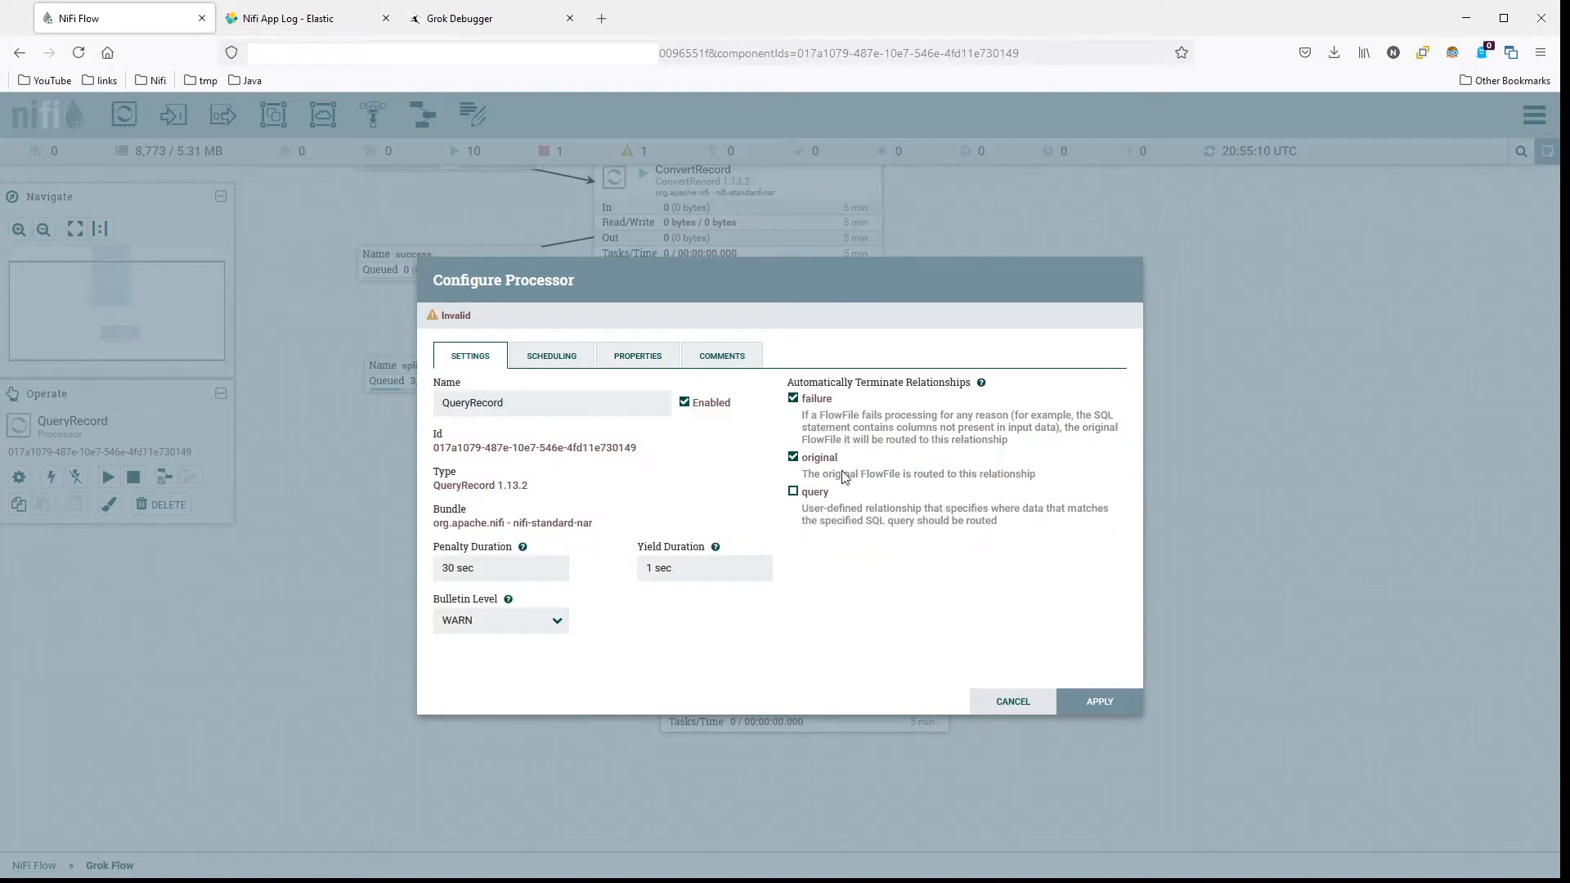
click(1090, 701)
Step: Bend the query connection out to the left of the processors and place PutElasticsearchHttp directly beneath QueryRecord
double_click(760, 514)
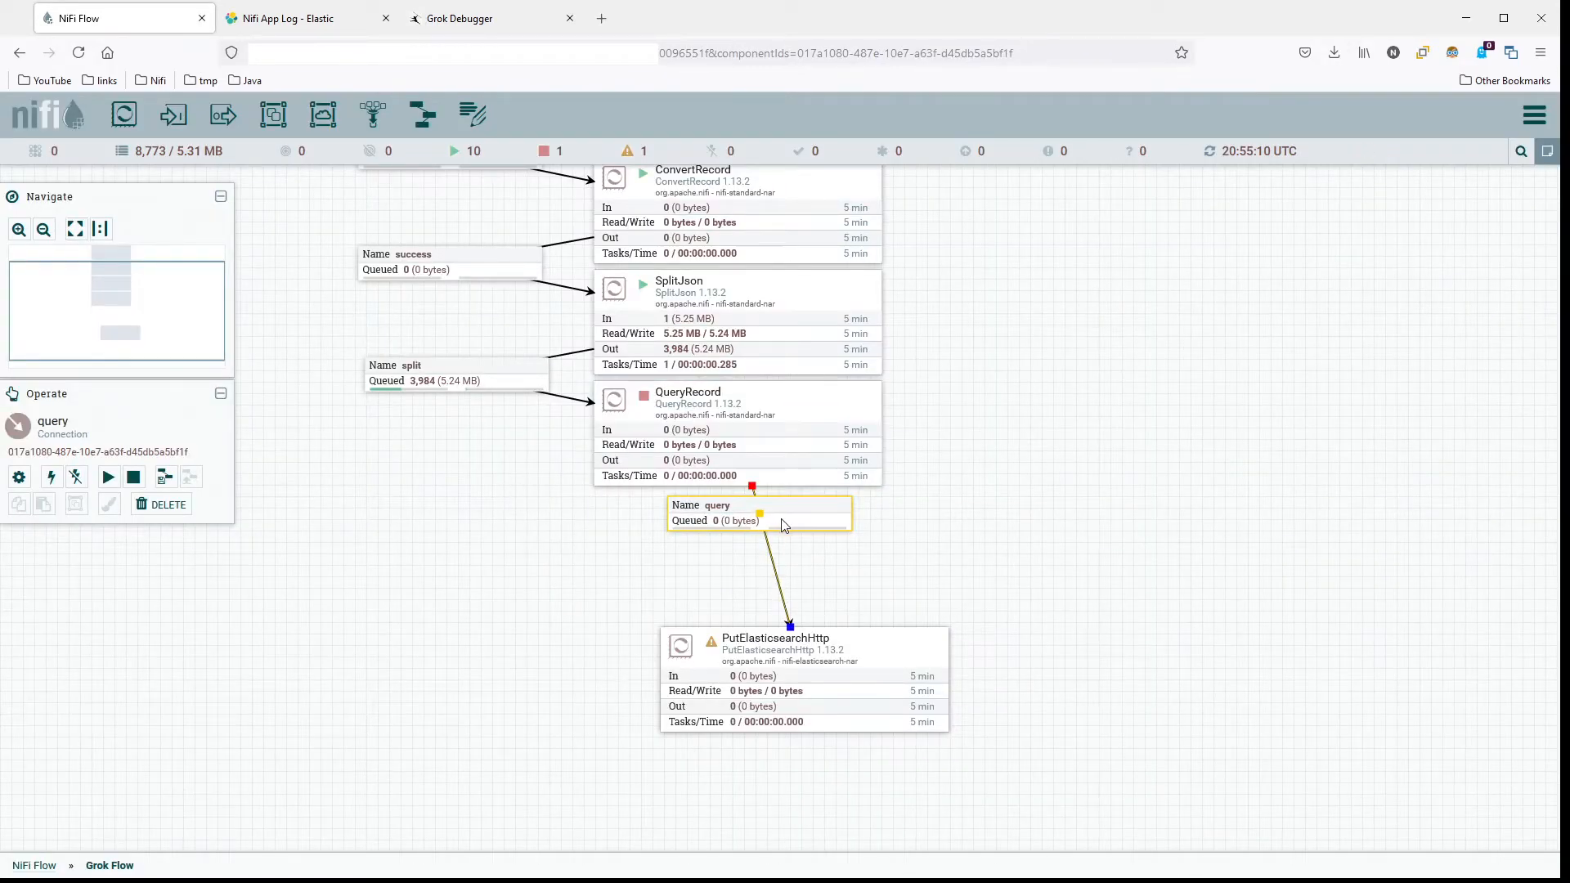
drag(760, 520, 470, 493)
drag(894, 667, 831, 532)
drag(988, 305, 1009, 442)
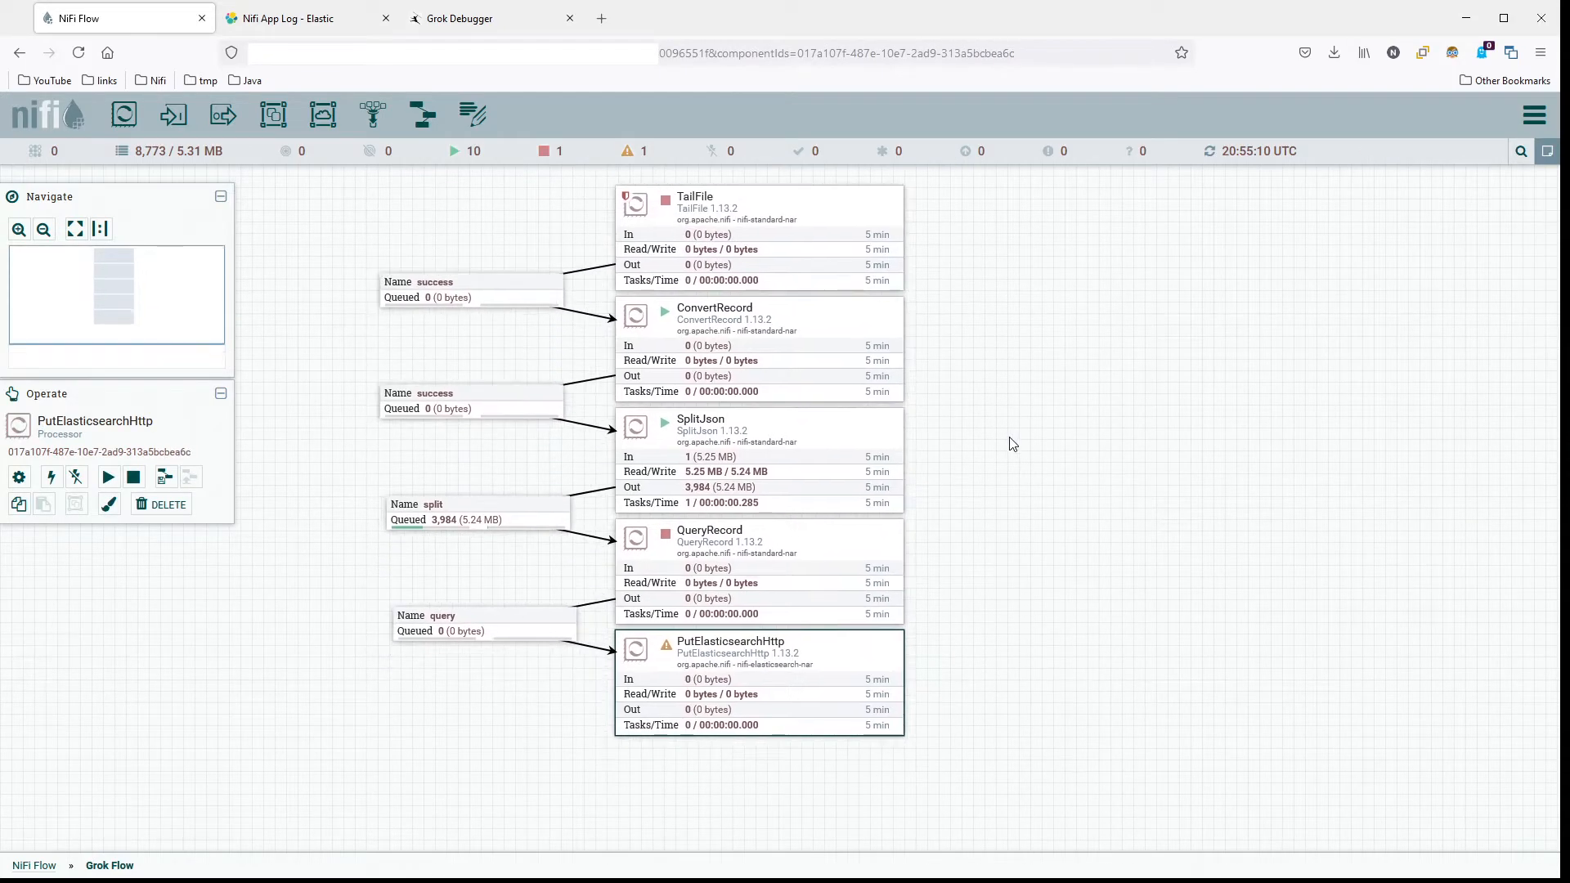
double_click(850, 658)
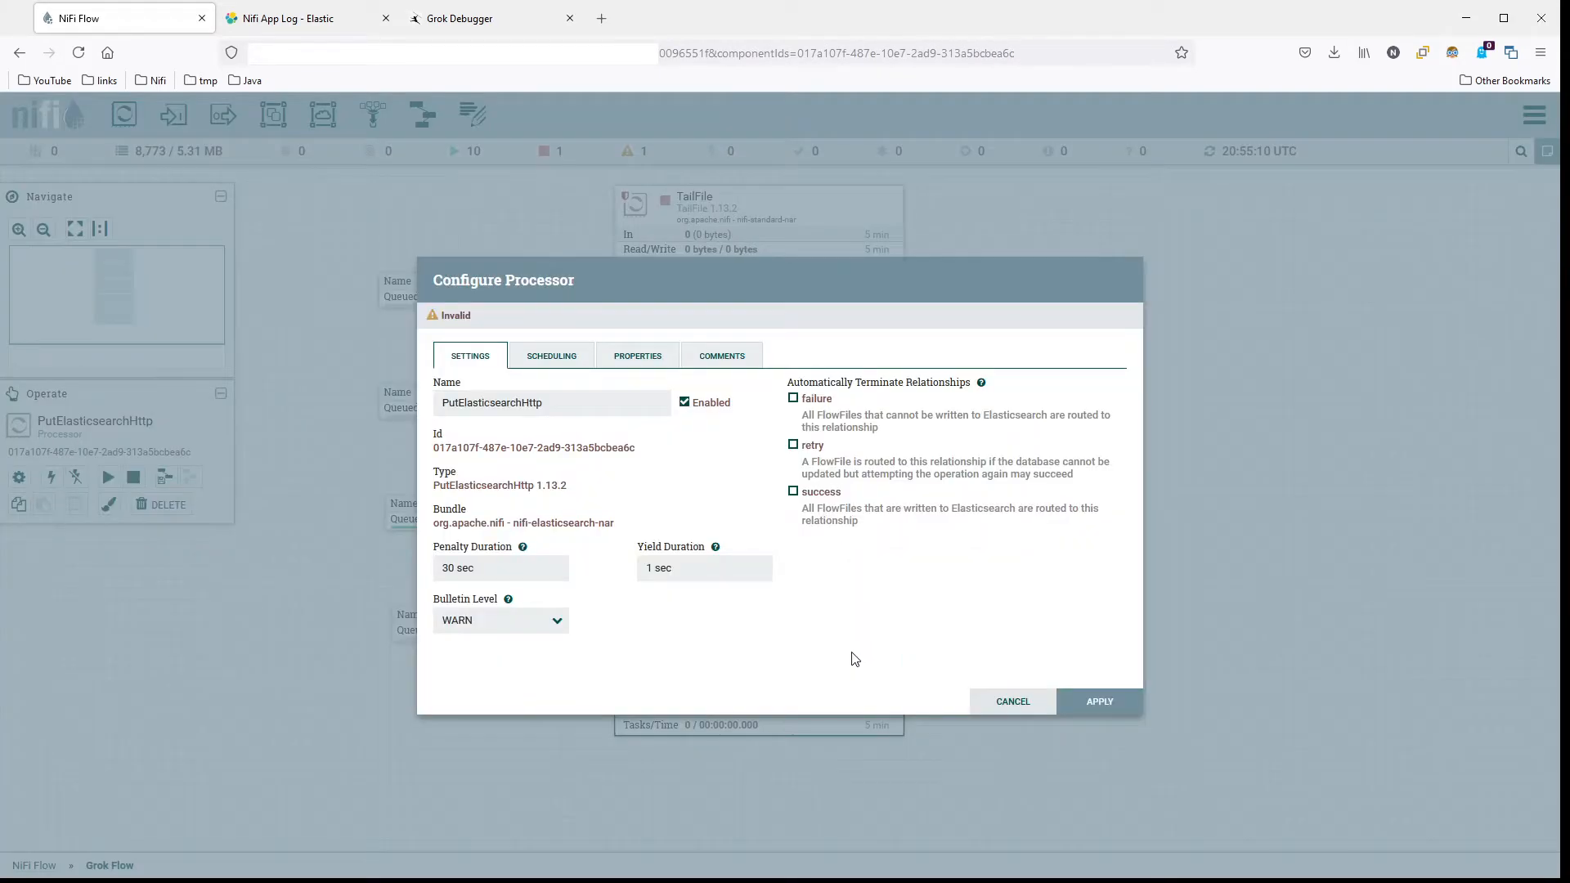
click(543, 354)
click(645, 362)
click(532, 359)
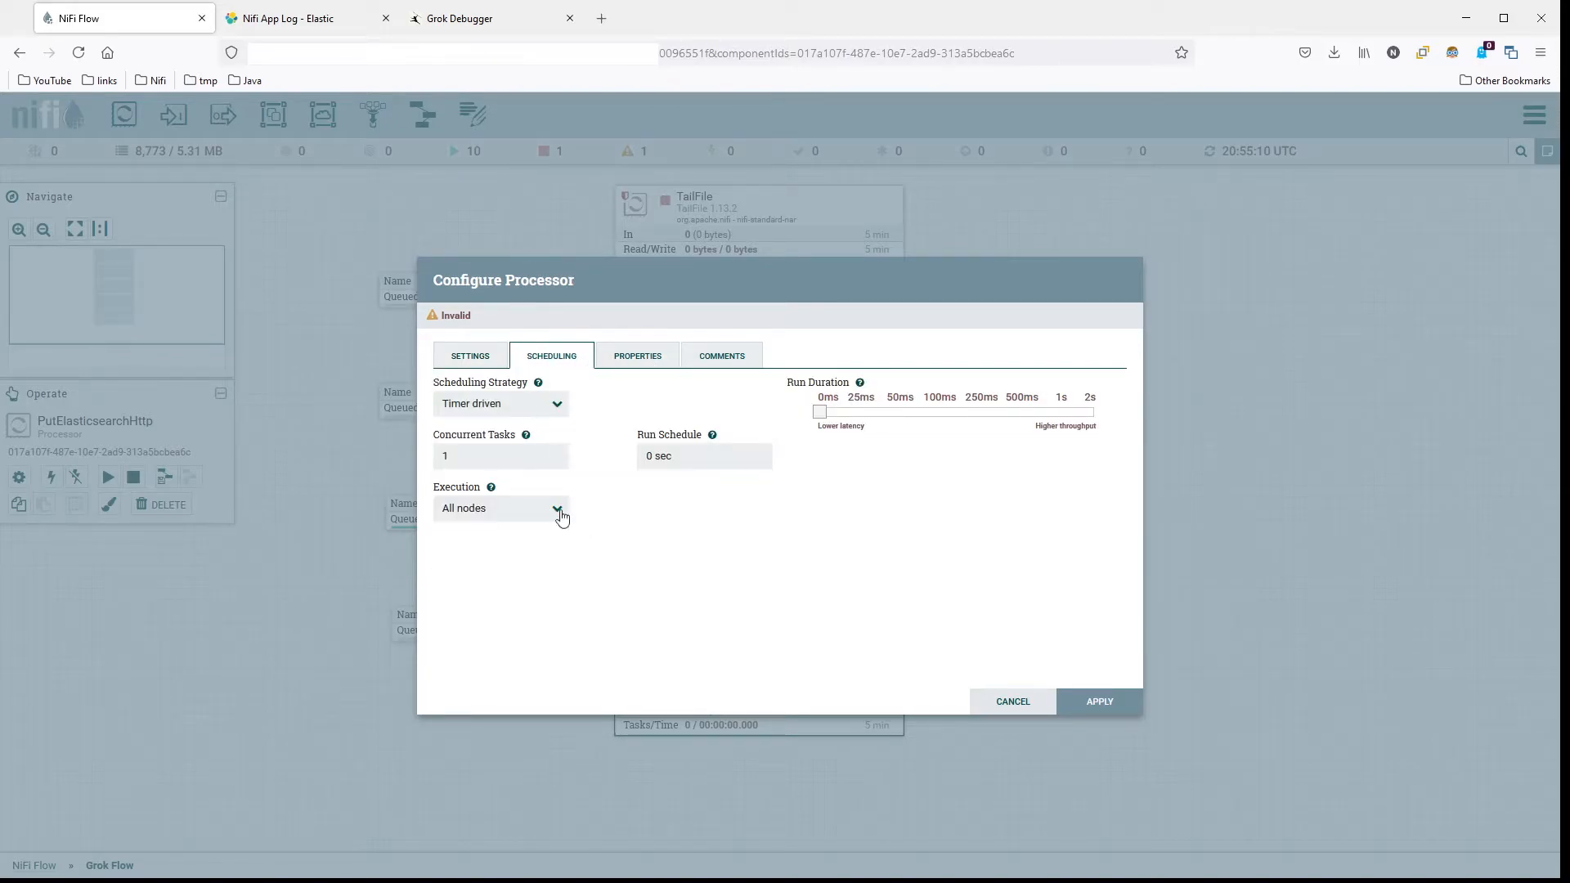
click(641, 363)
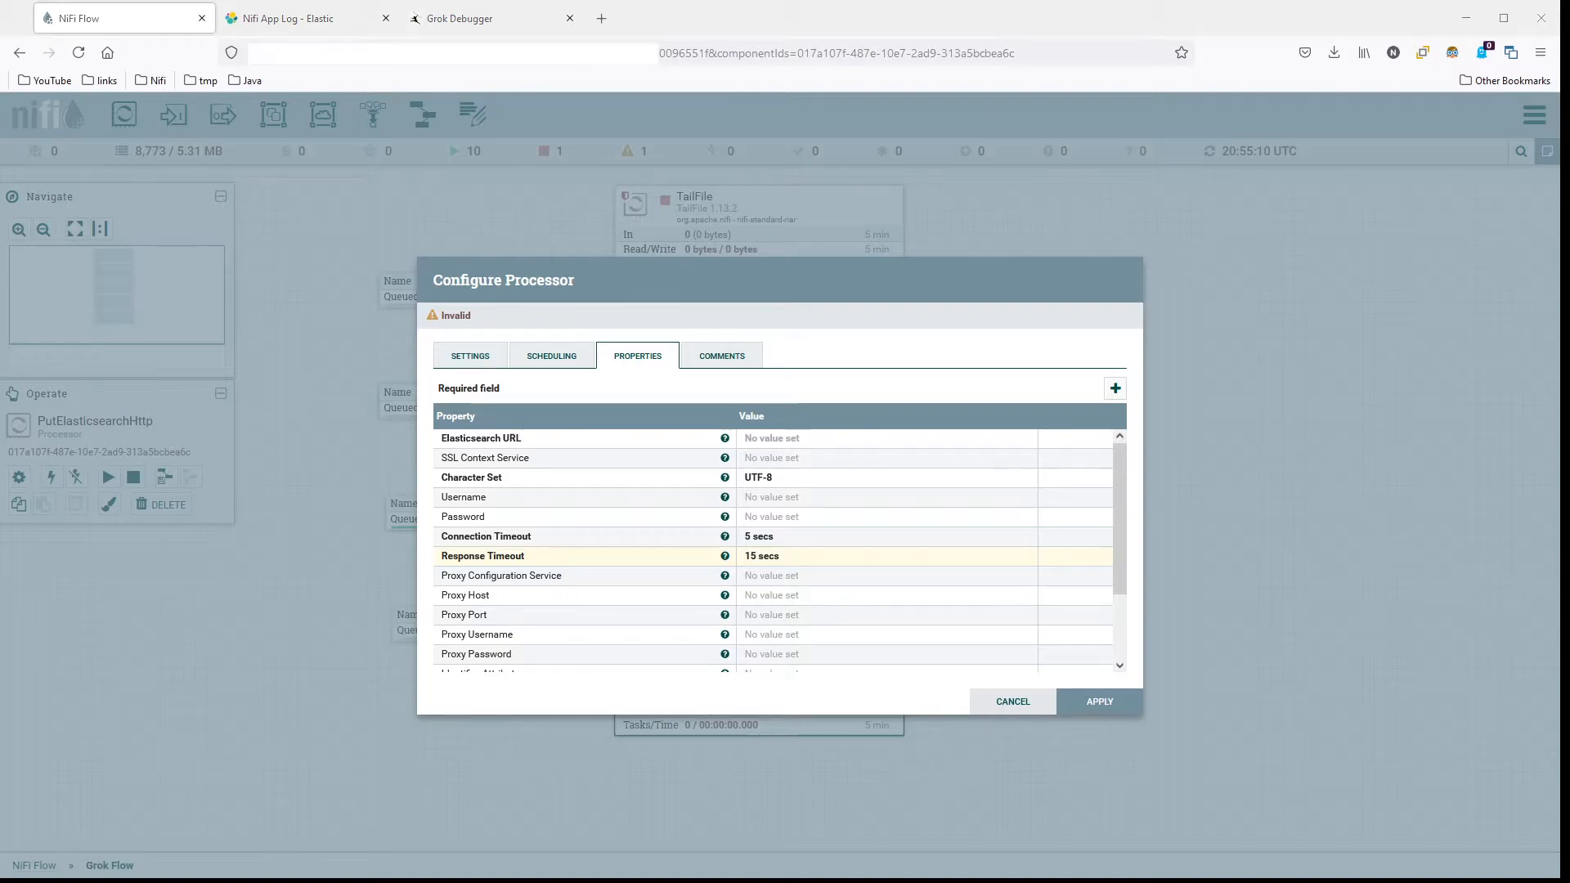
click(943, 439)
text(http://es01)
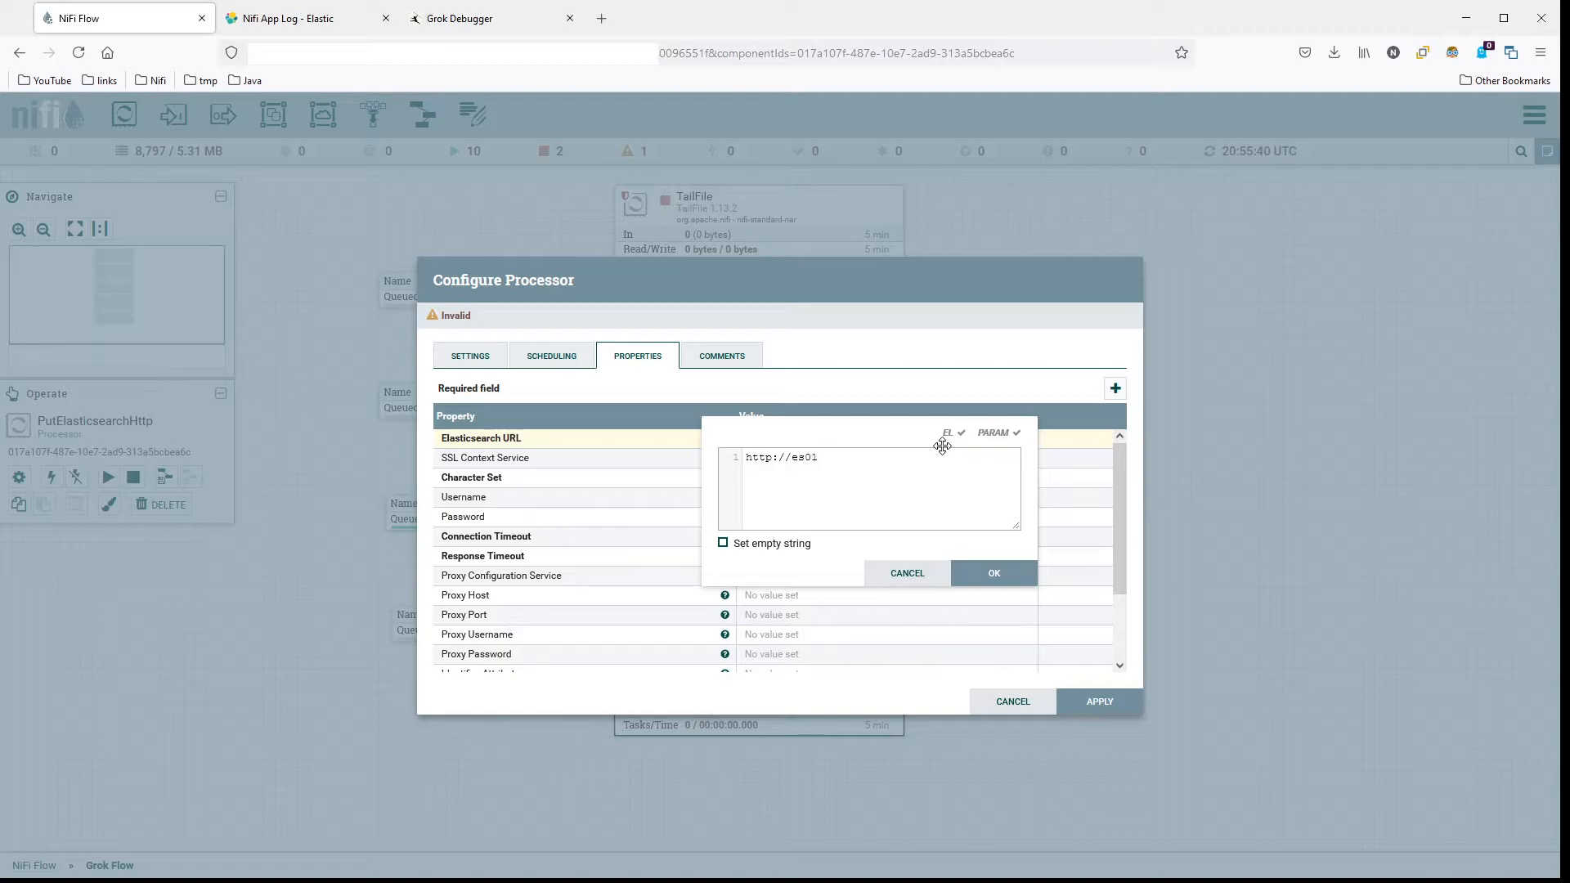
text(:9200)
double_click(801, 458)
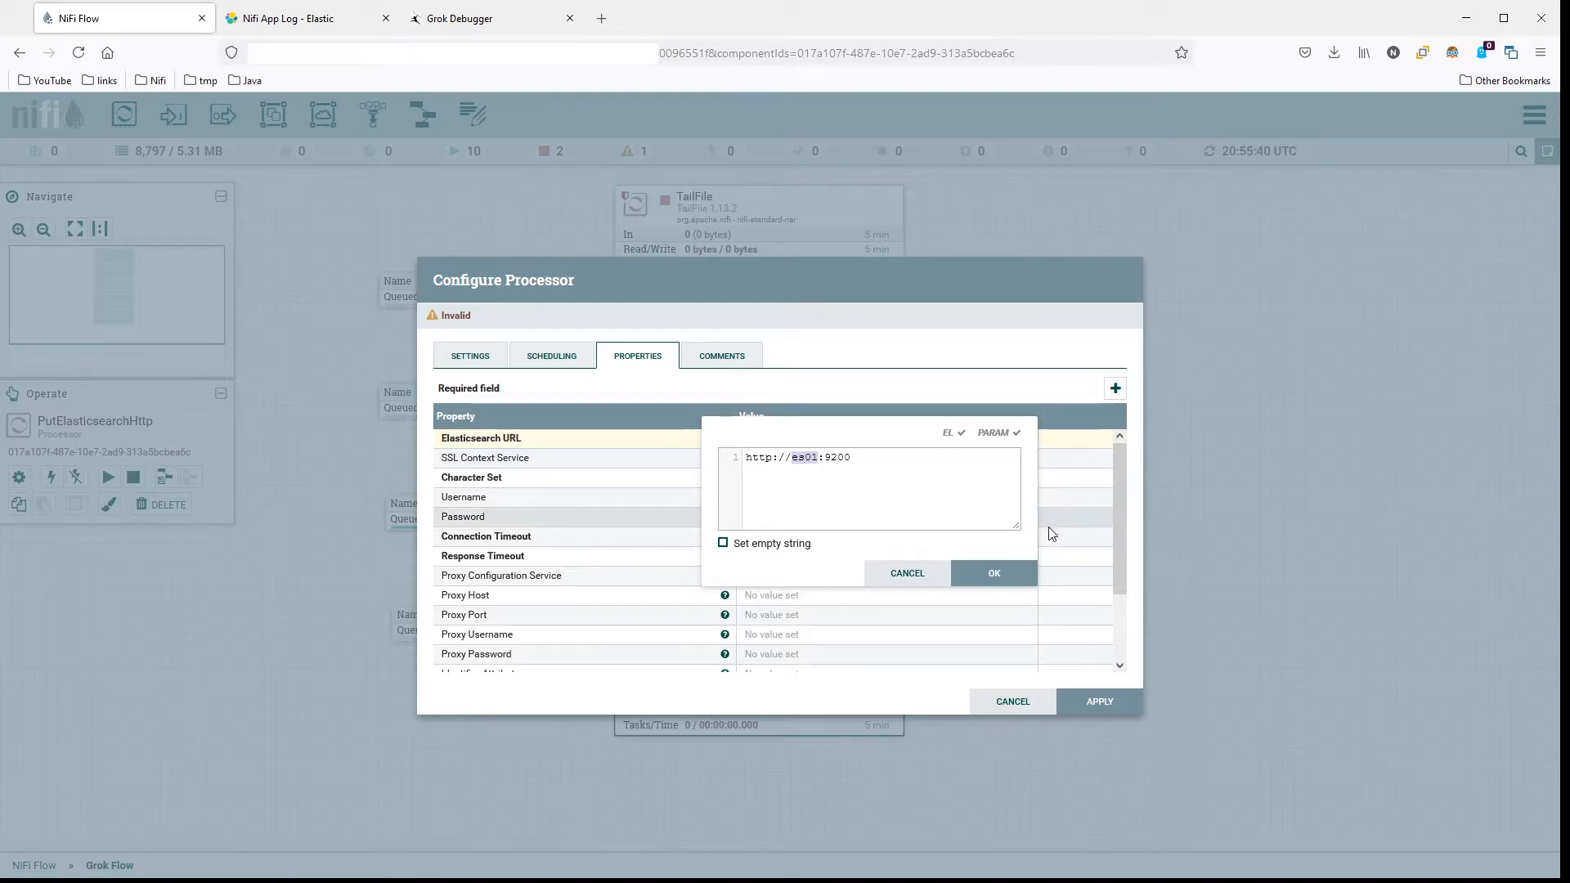
click(1009, 572)
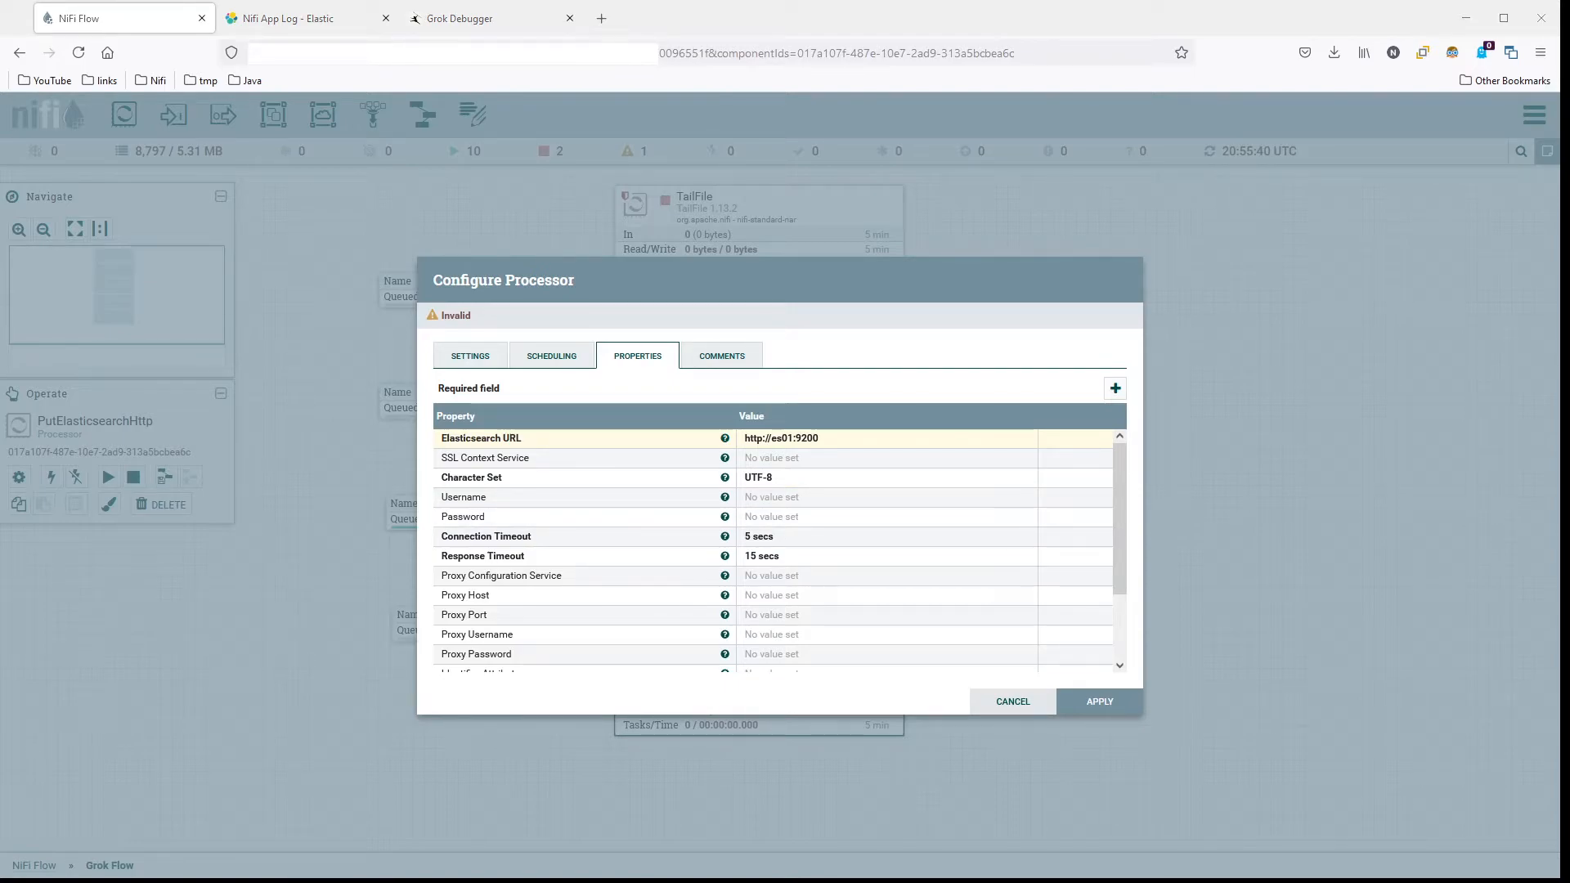
Step: Set the Index property to nifi_app_logs and apply the processor configuration
scroll(851, 537, down, 3)
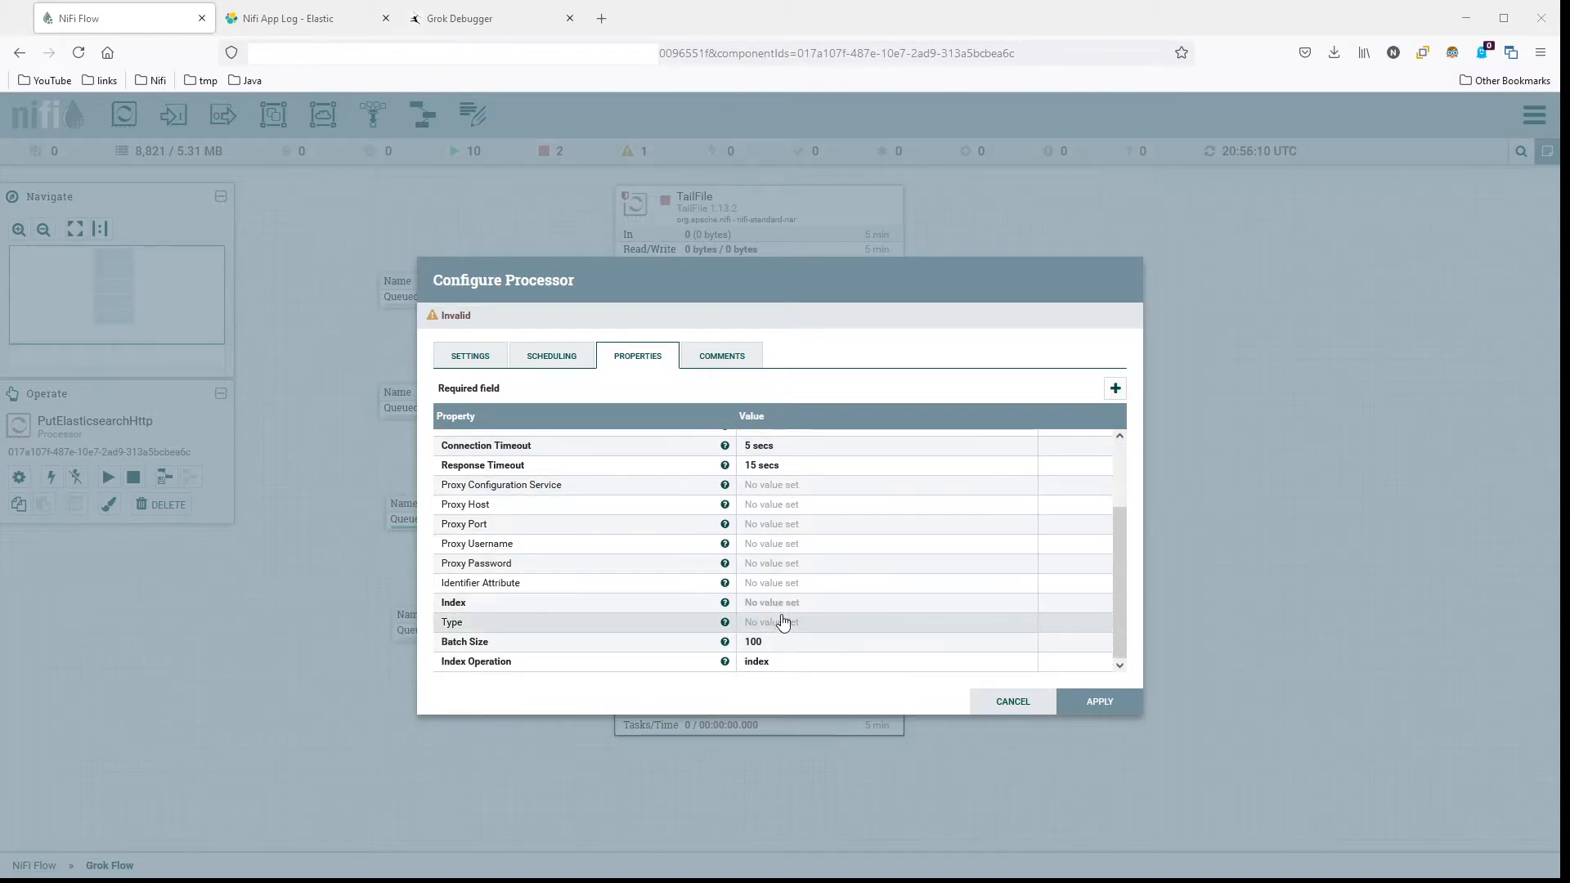
click(791, 614)
text(nifi_app_logs)
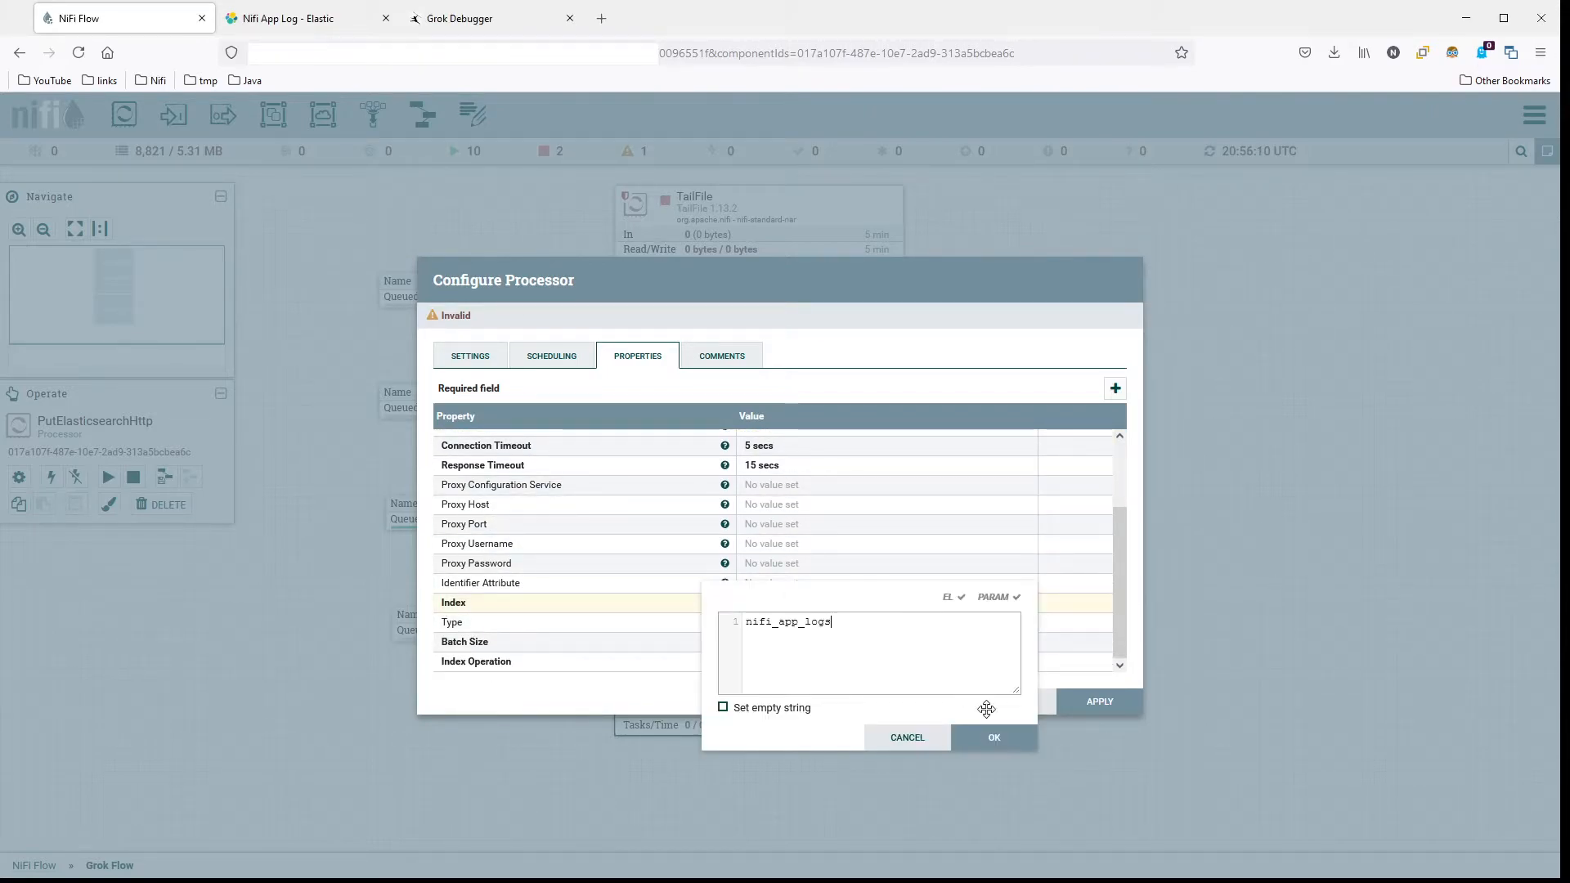
click(999, 737)
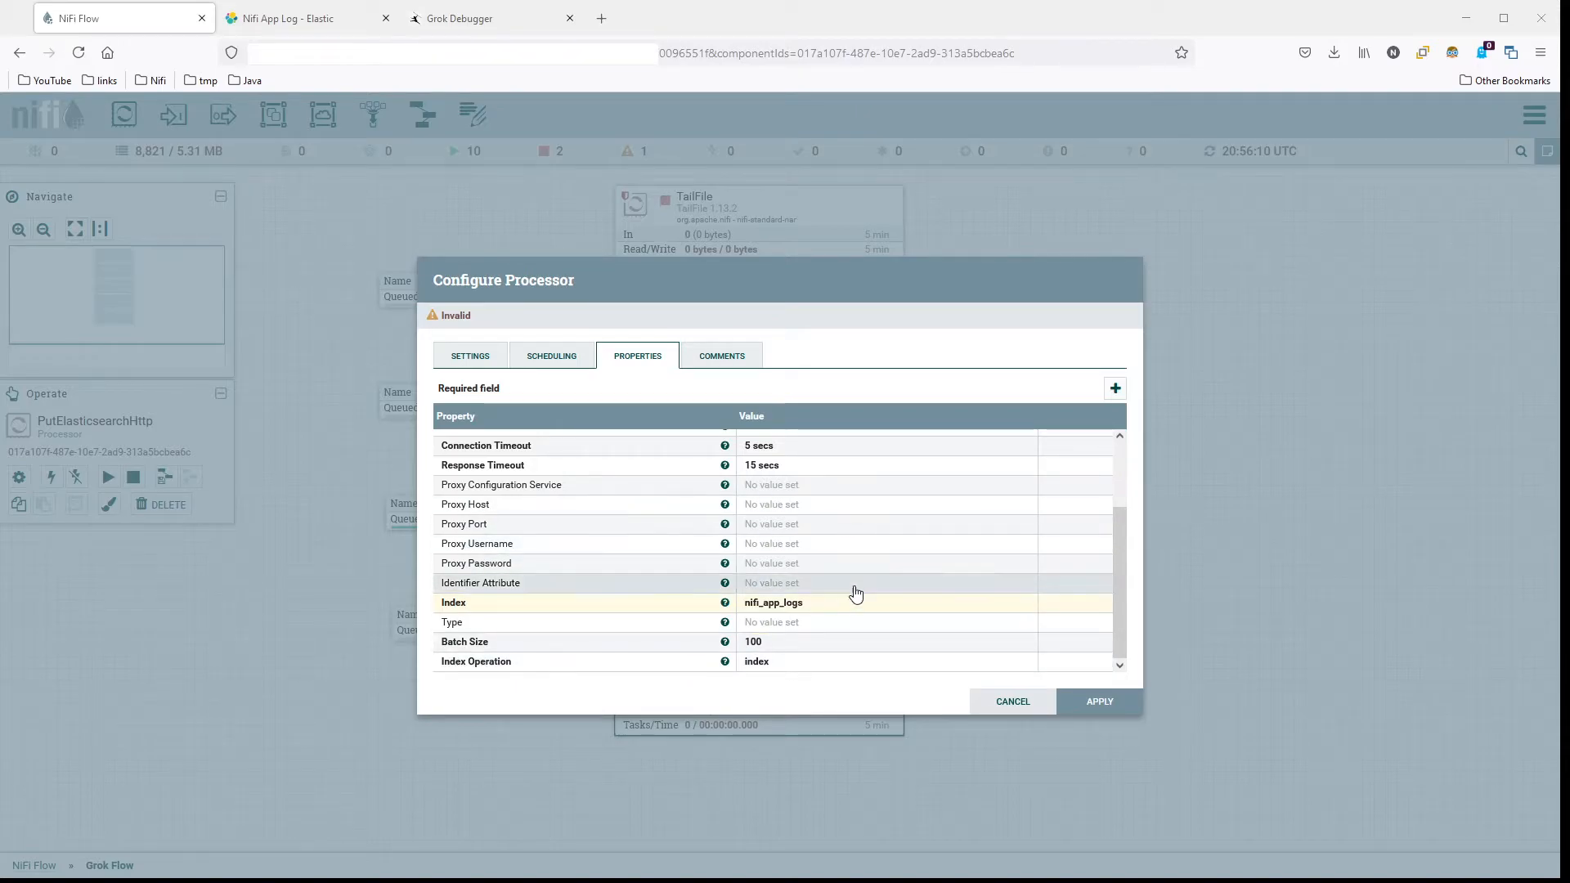
scroll(855, 589, up, 2)
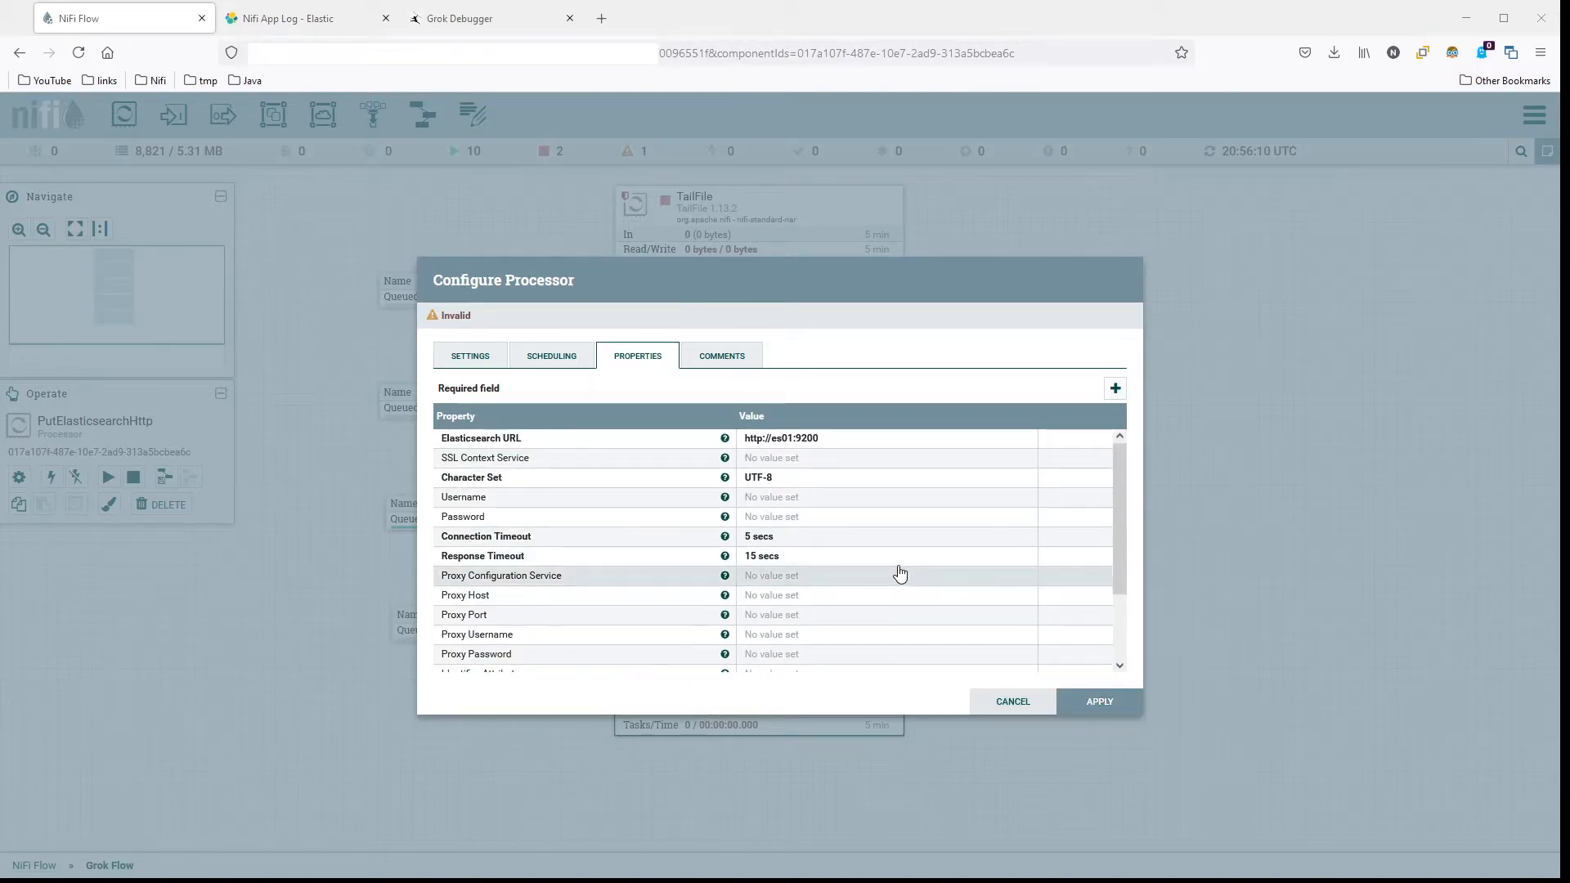
scroll(897, 575, down, 3)
click(1096, 703)
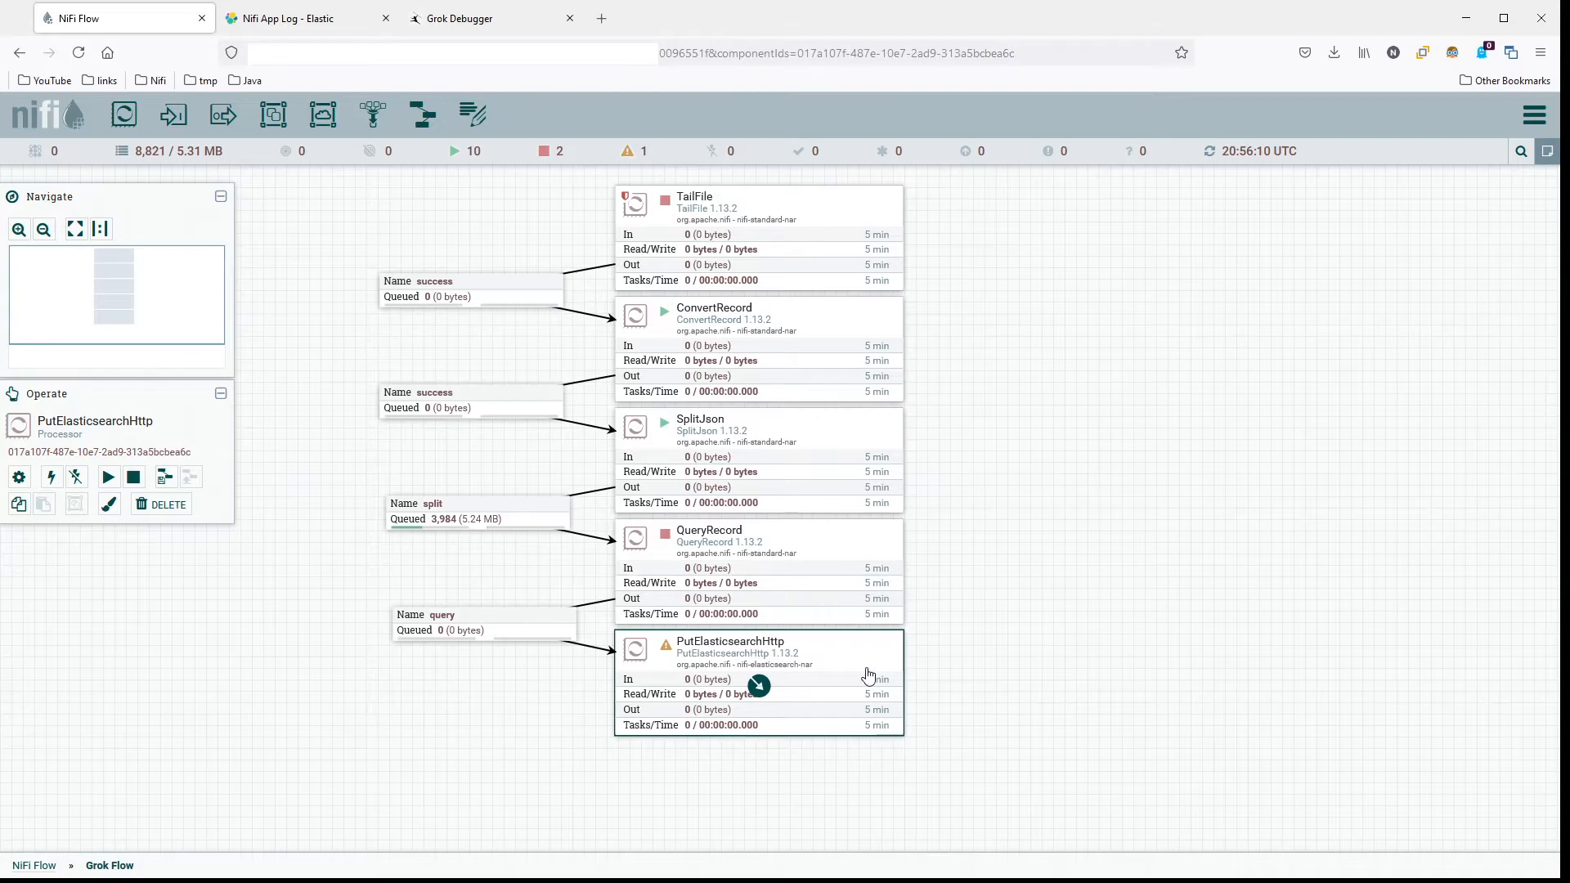
Step: Start the QueryRecord processor and refresh the canvas
right_click(843, 540)
click(880, 576)
right_click(1001, 516)
click(1036, 528)
Step: List the query connection's queue and examine the first FlowFile's content as formatted JSON, especially timestamp_utc, and close the views
right_click(562, 624)
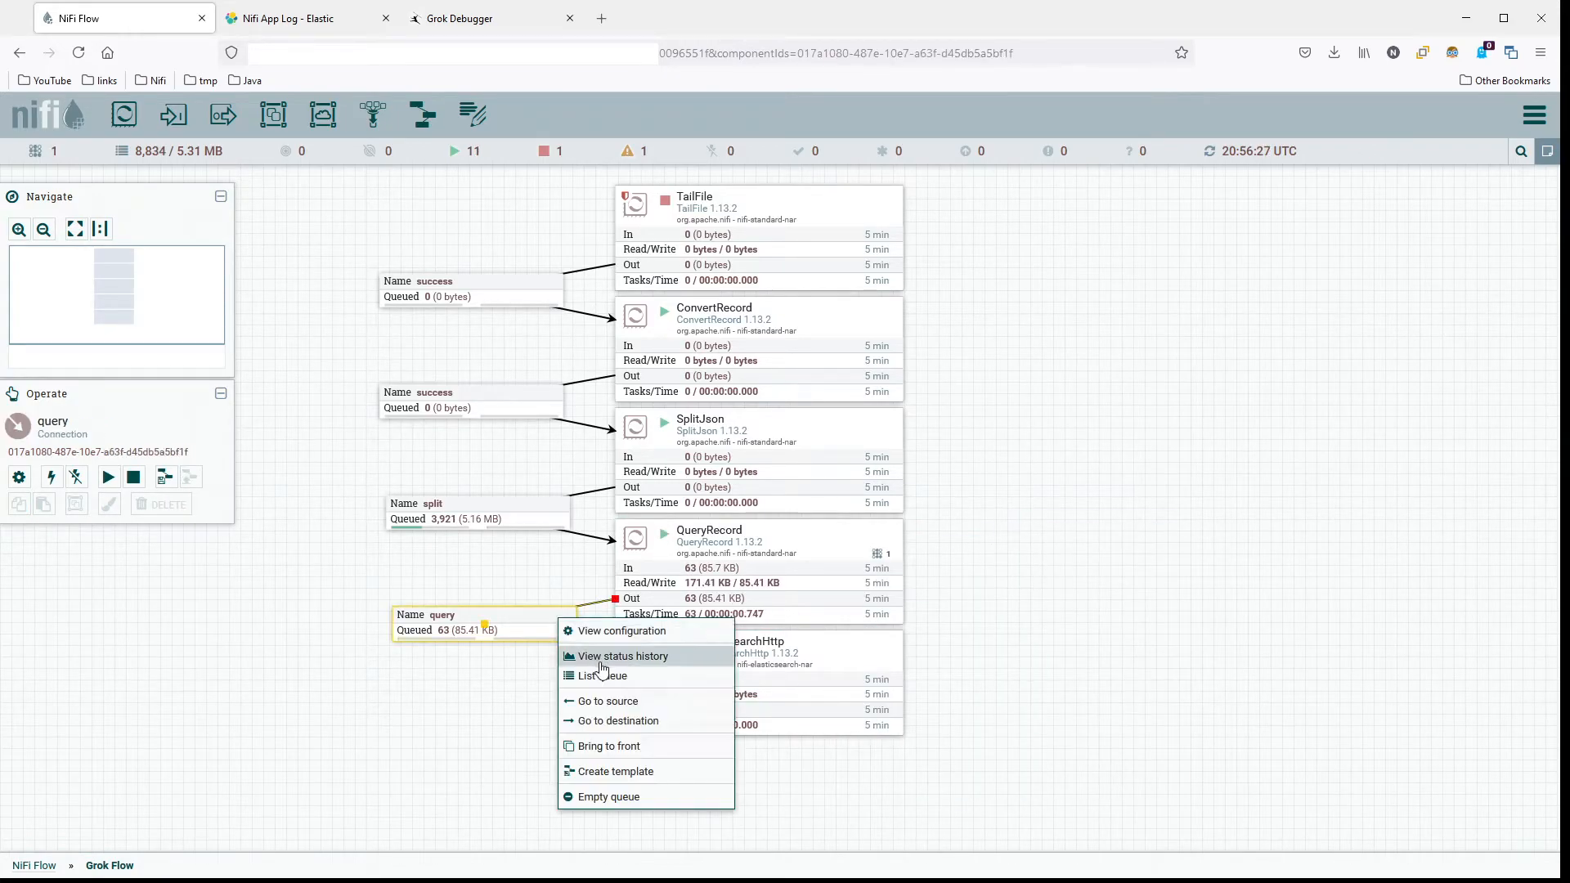
click(636, 665)
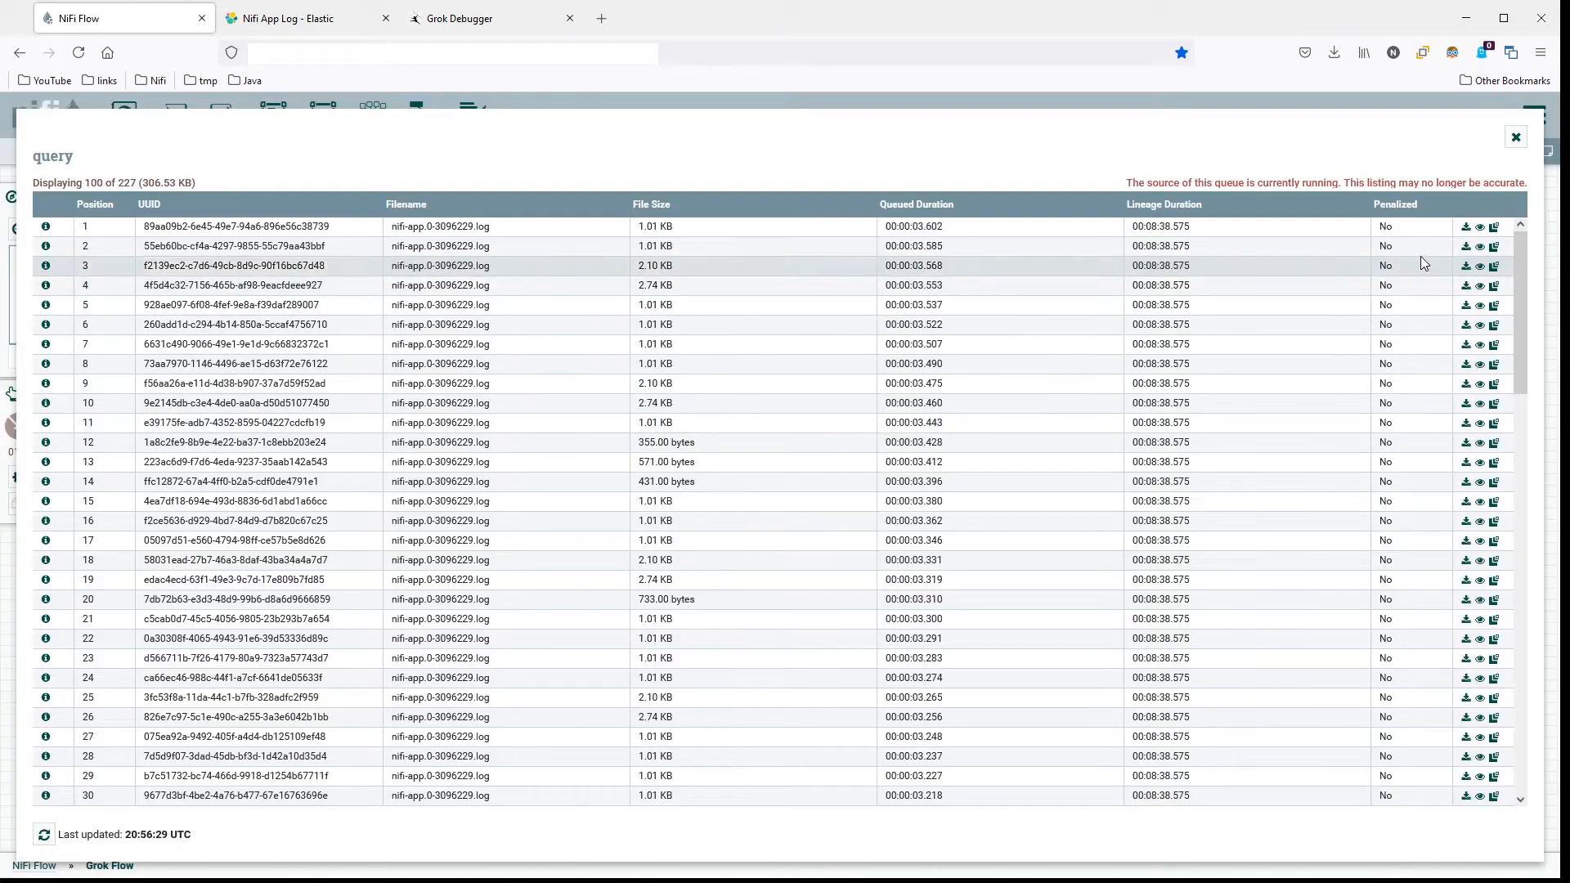
click(1480, 227)
click(176, 168)
click(180, 195)
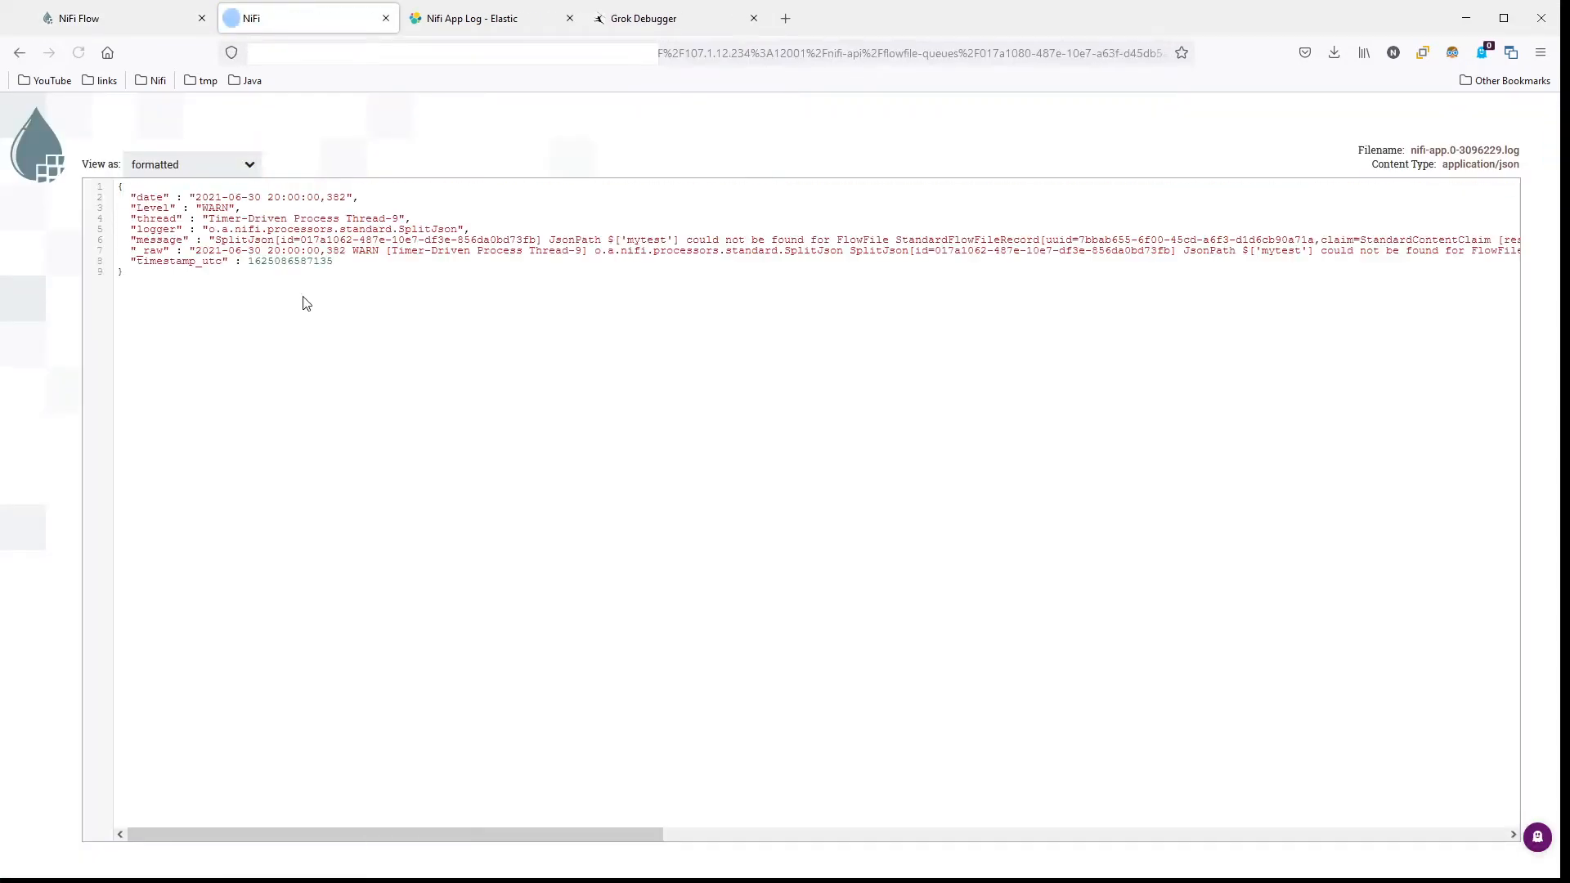
drag(138, 261, 327, 259)
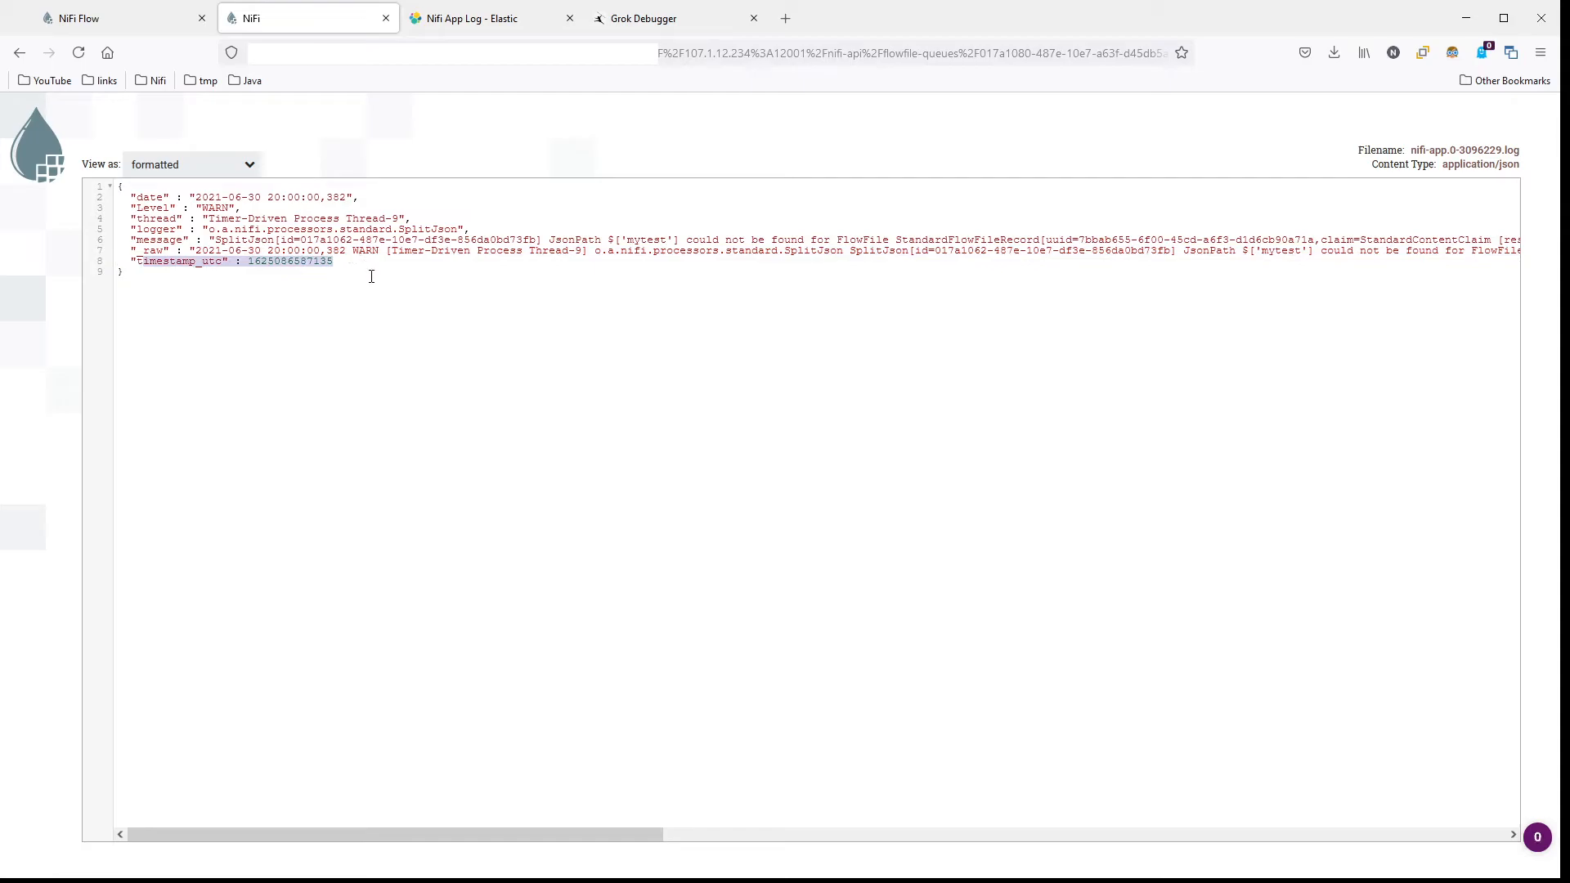
double_click(311, 262)
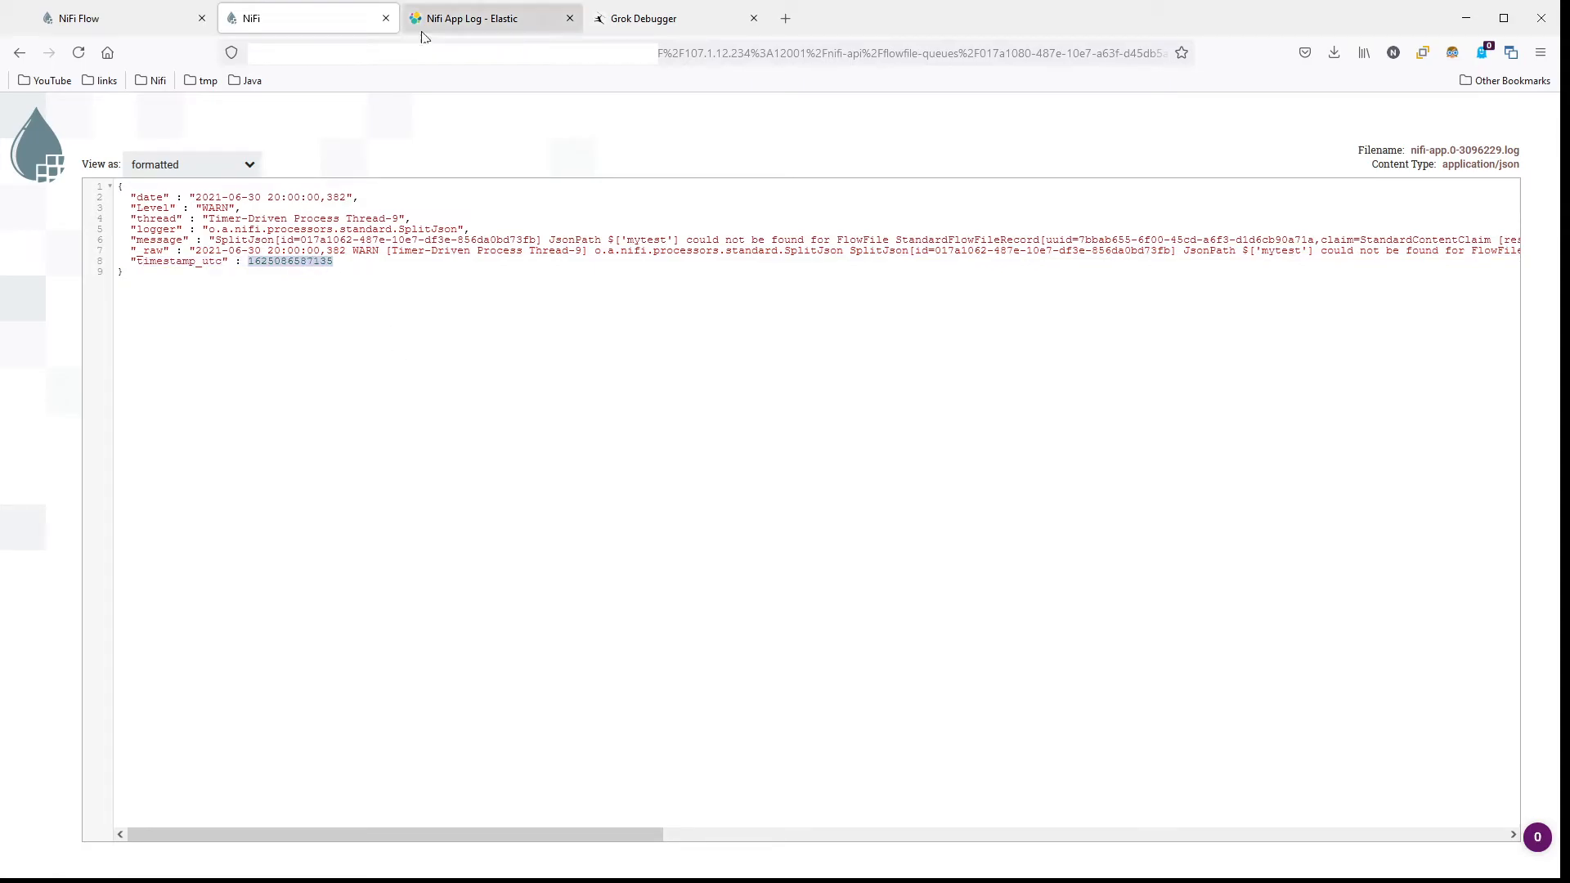
click(386, 18)
click(1517, 139)
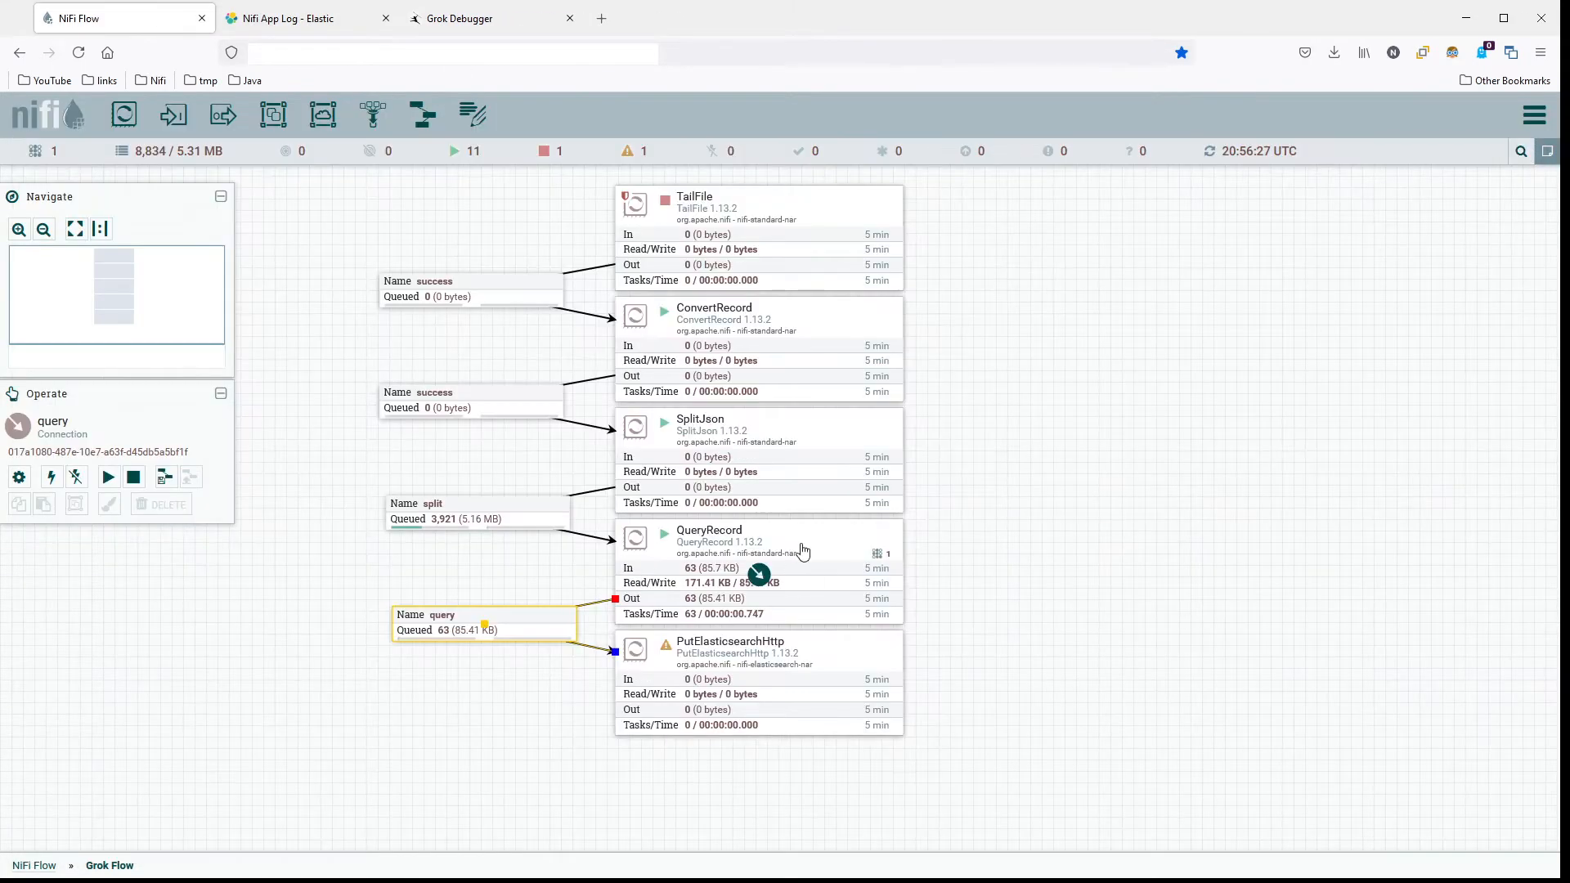
Step: Set PutElasticsearchHttp to automatically terminate the success relationship and apply the configuration
drag(984, 673, 973, 505)
click(815, 491)
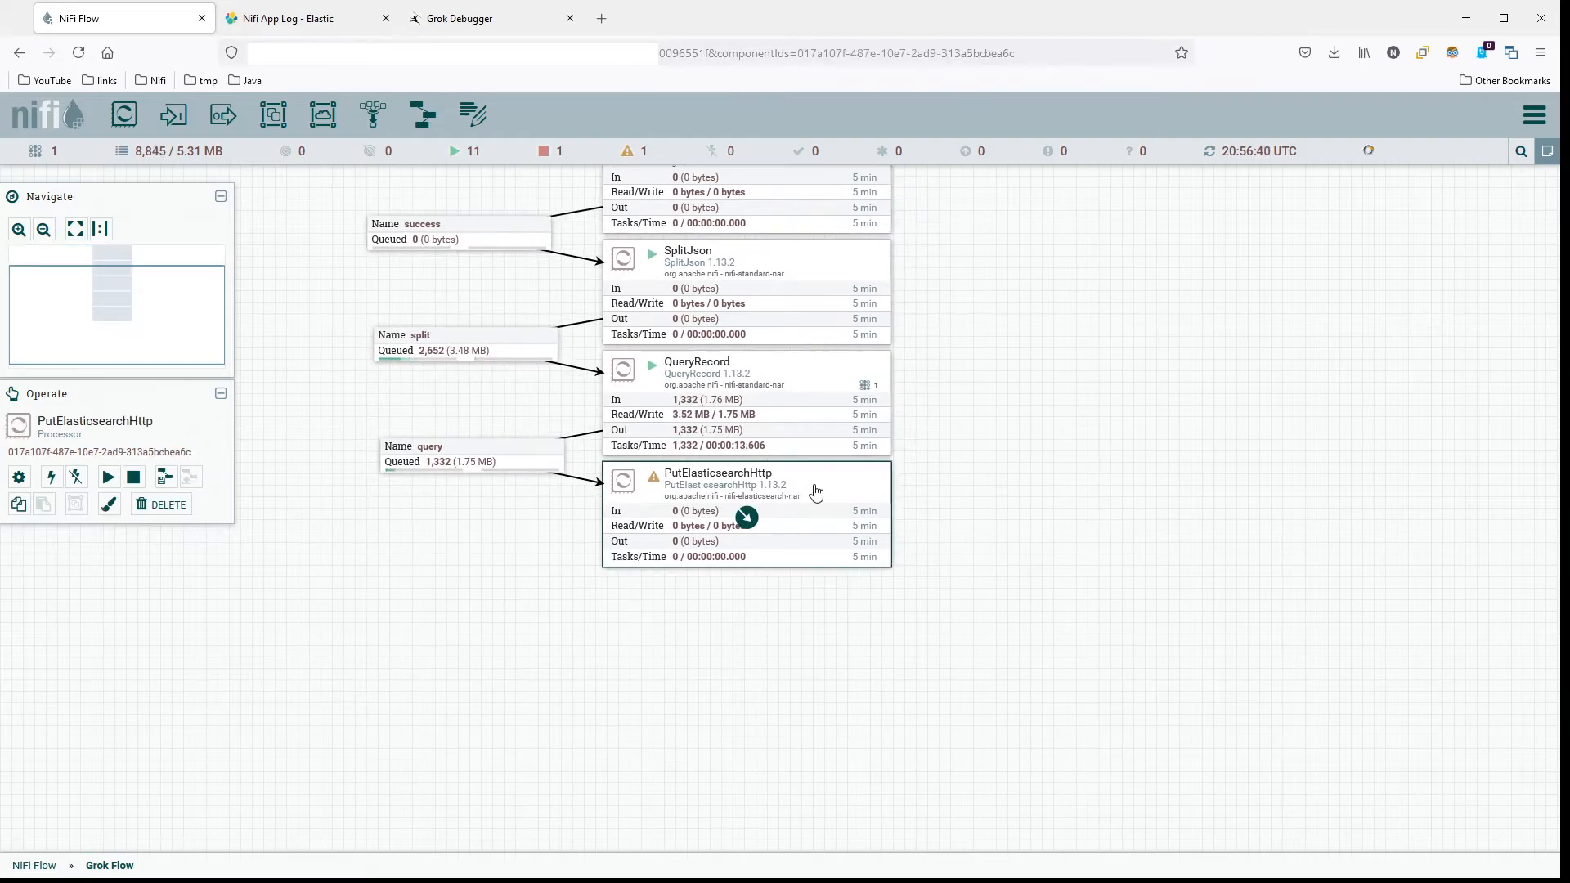
double_click(815, 491)
click(481, 355)
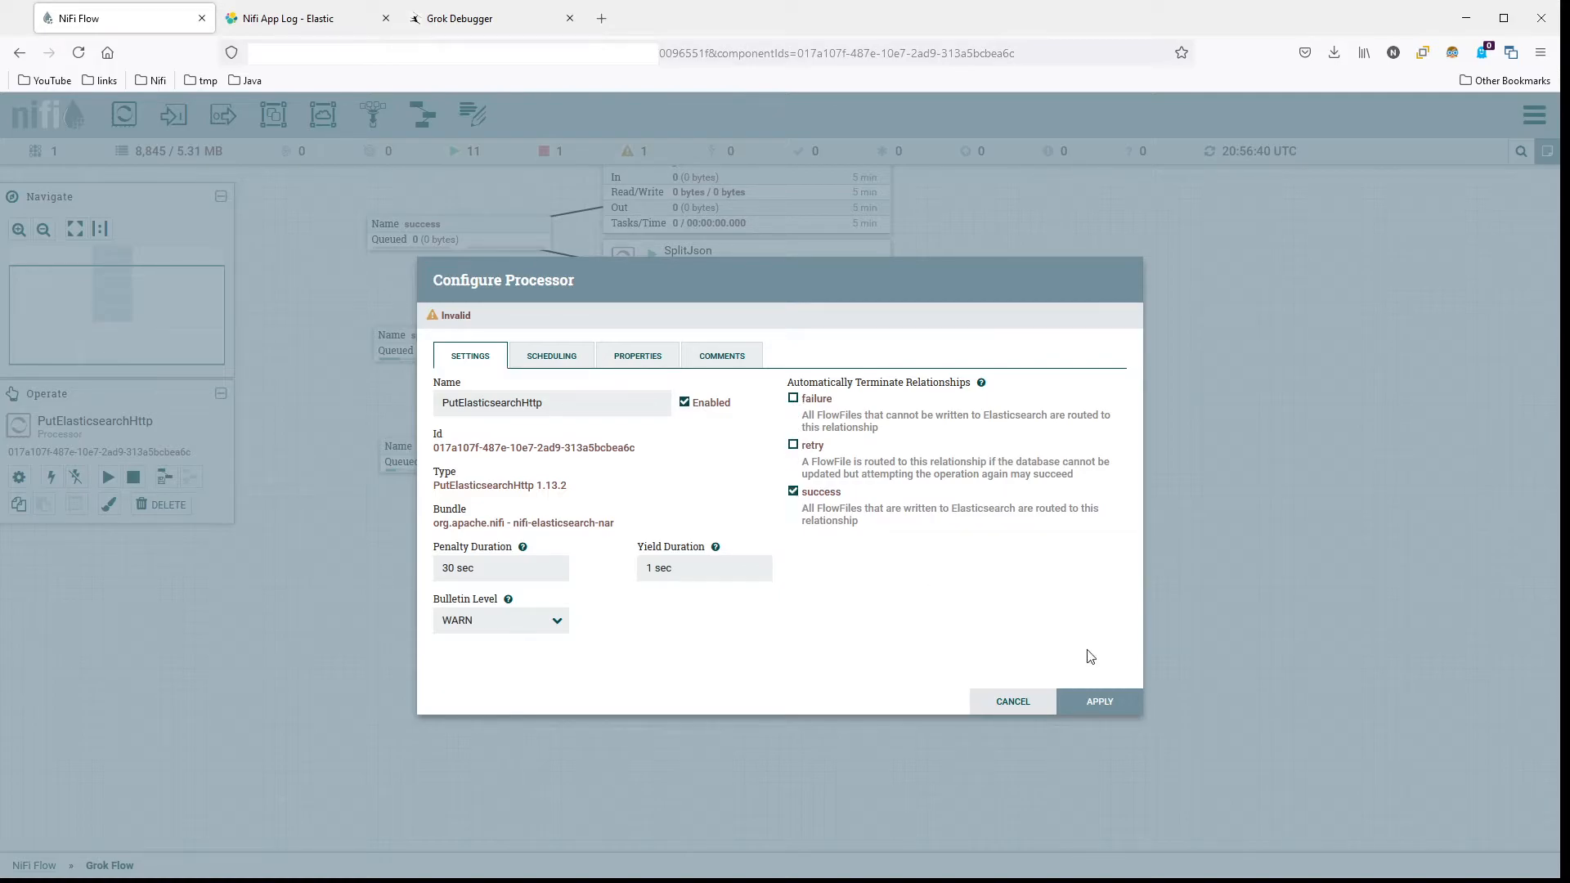
click(1100, 701)
Step: Connect PutElasticsearchHttp back to itself for the failure and retry relationships
drag(824, 510, 822, 509)
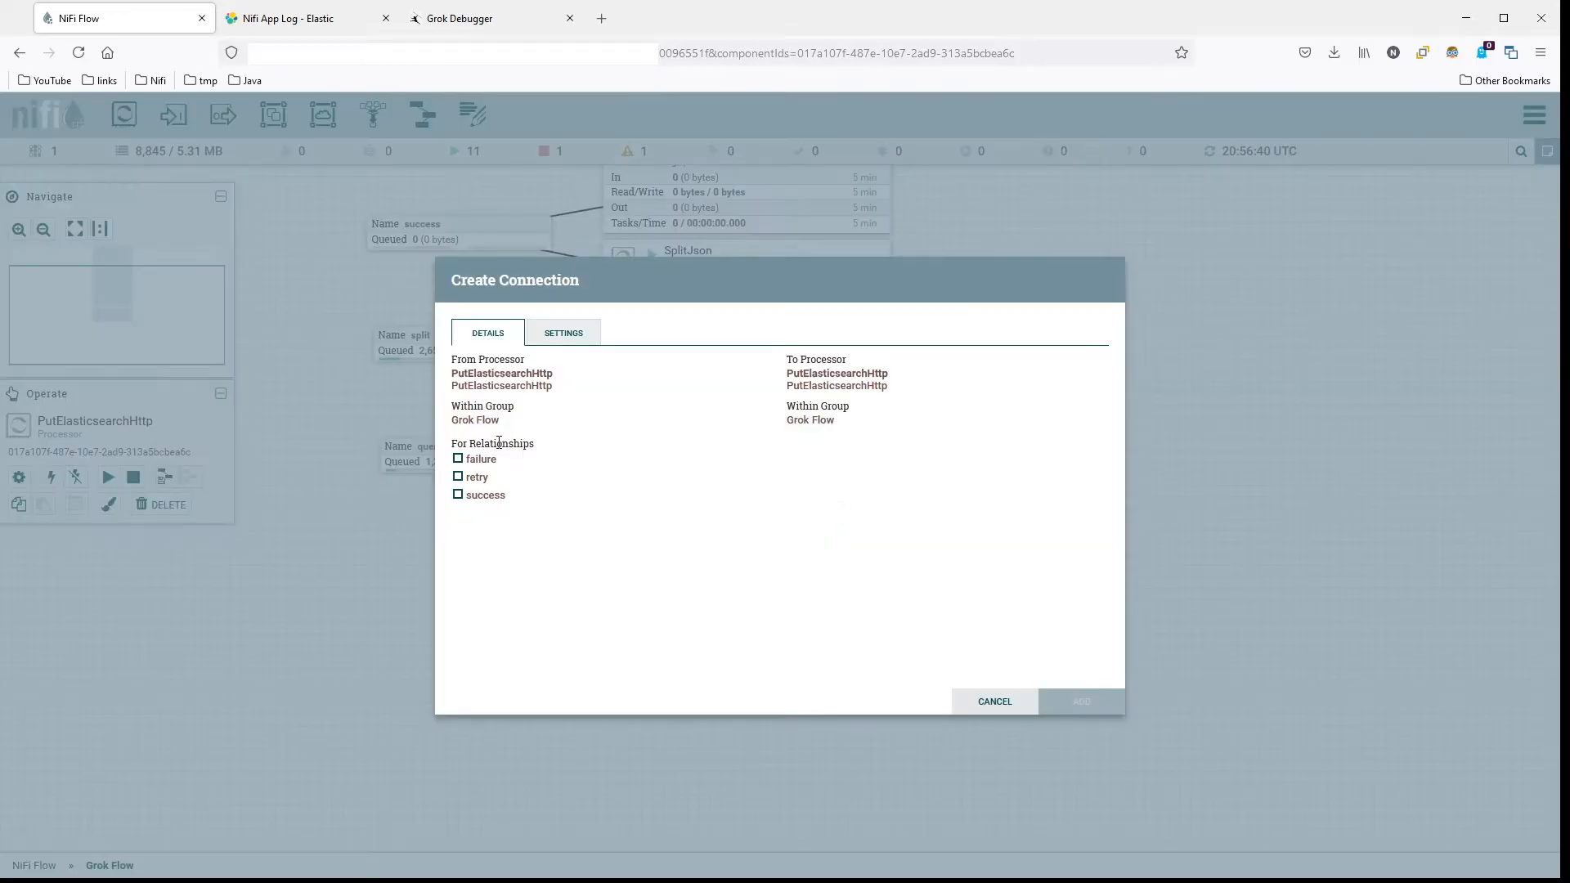
click(477, 460)
click(1064, 703)
drag(1176, 323, 1148, 499)
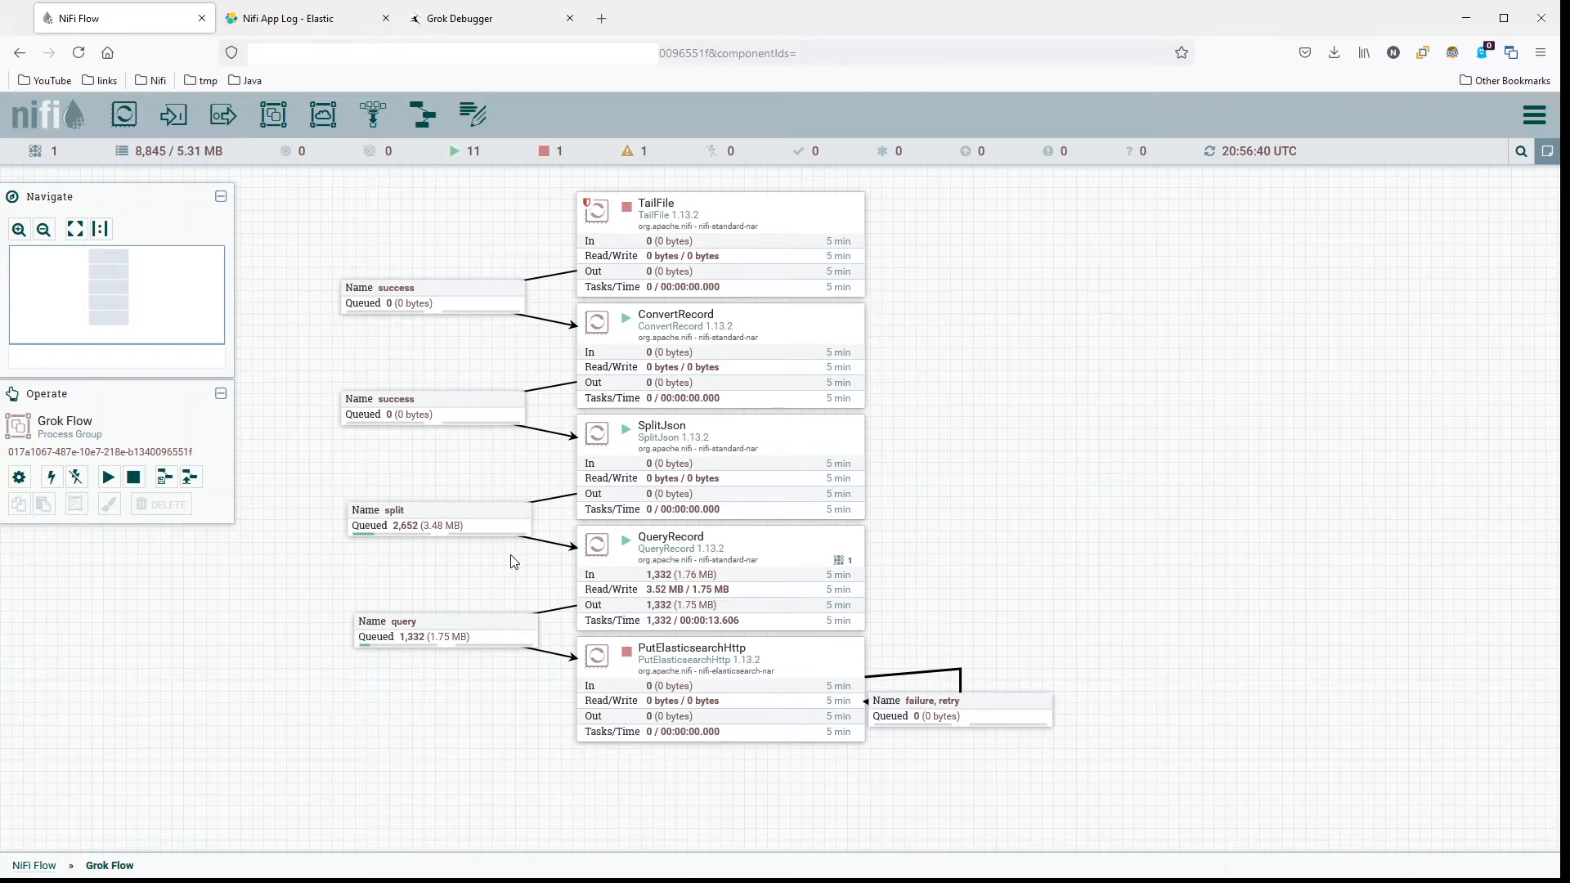
Step: Empty all queues in the Grok Flow process group
right_click(958, 420)
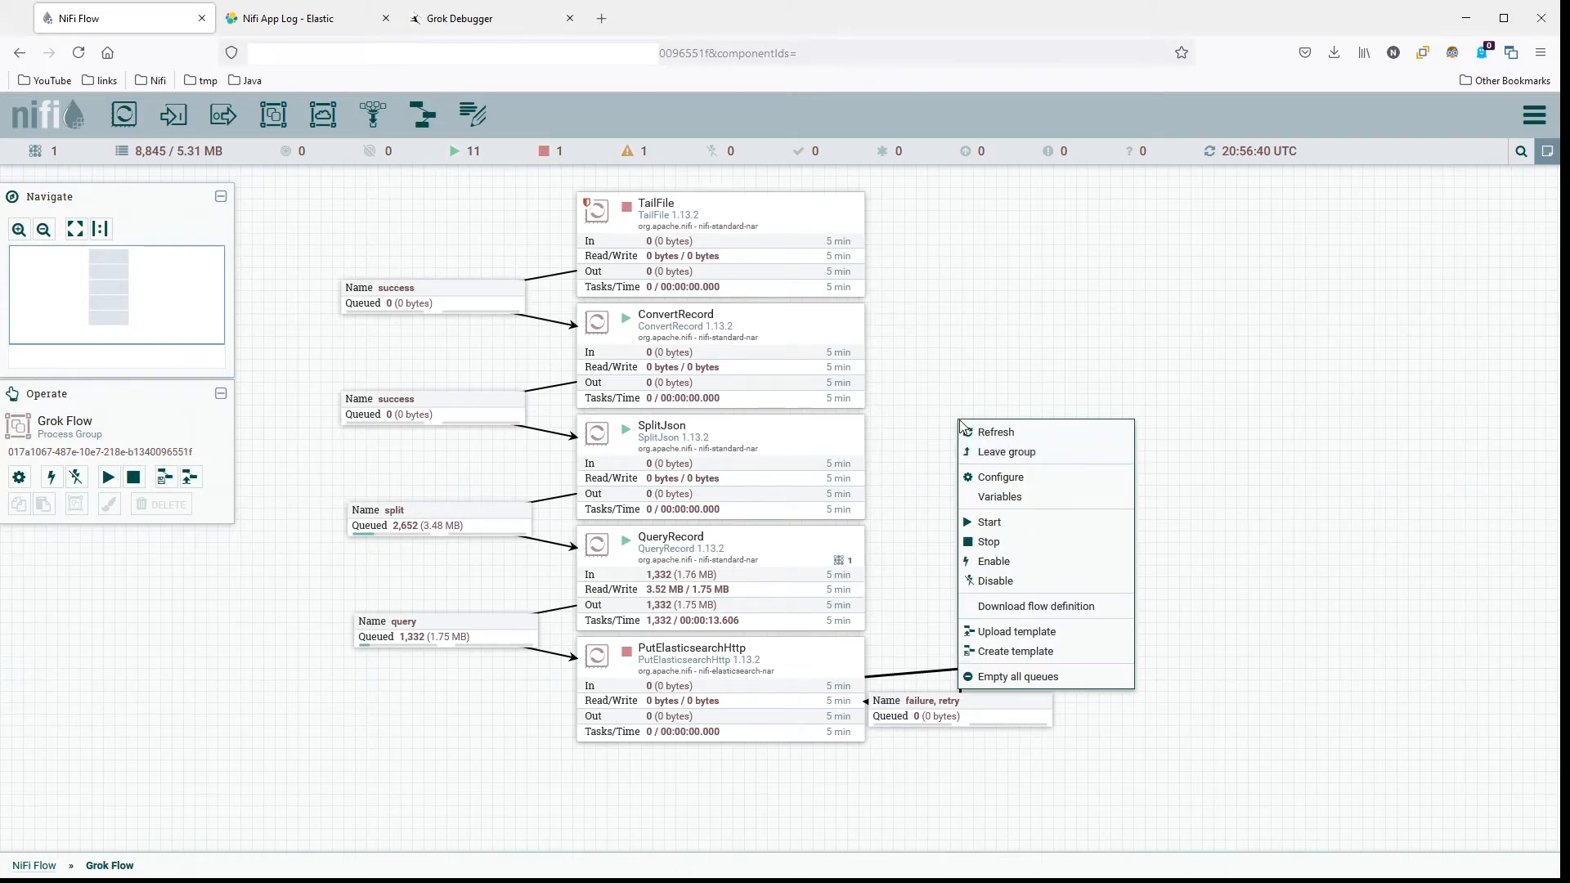
click(1038, 687)
click(896, 577)
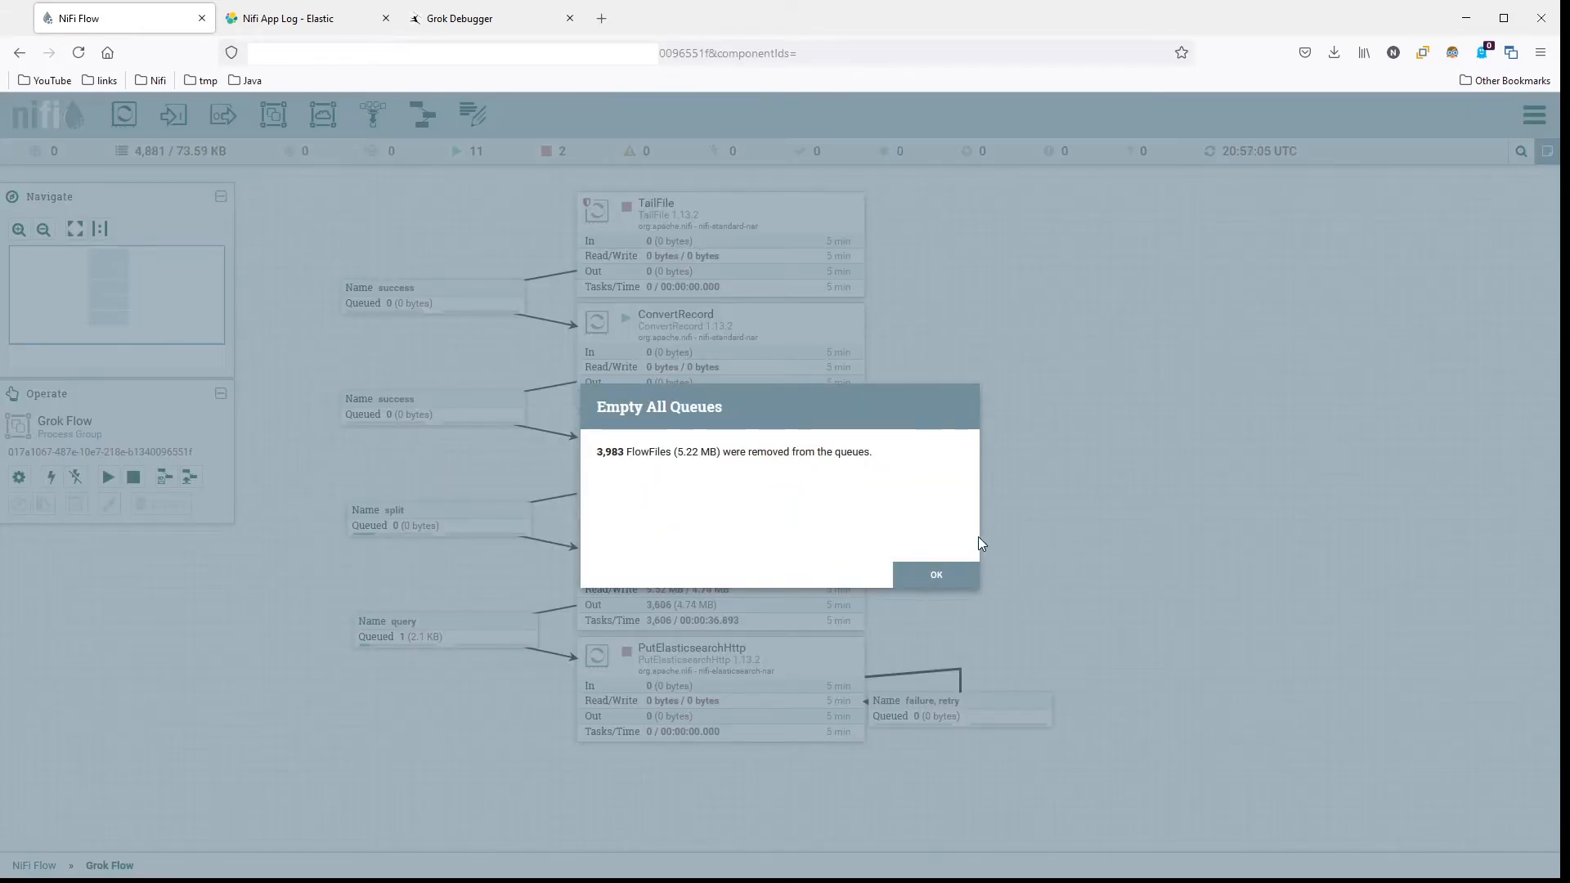
click(940, 577)
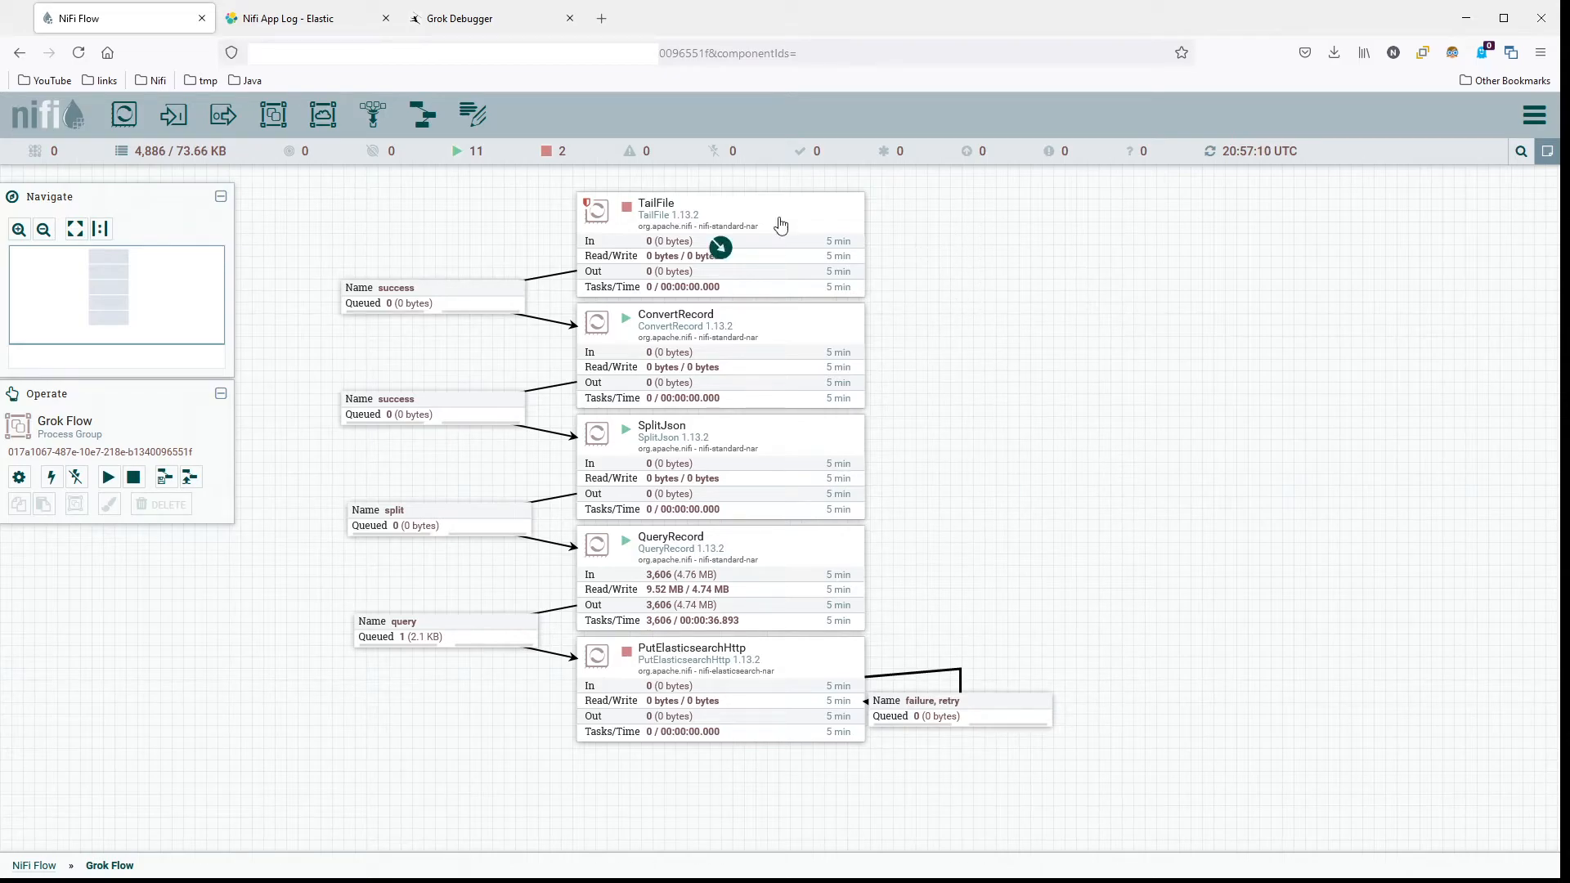
Step: Switch to Elastic and open the Dev Tools console holding the PUT nifi_app_logs mapping request
click(293, 25)
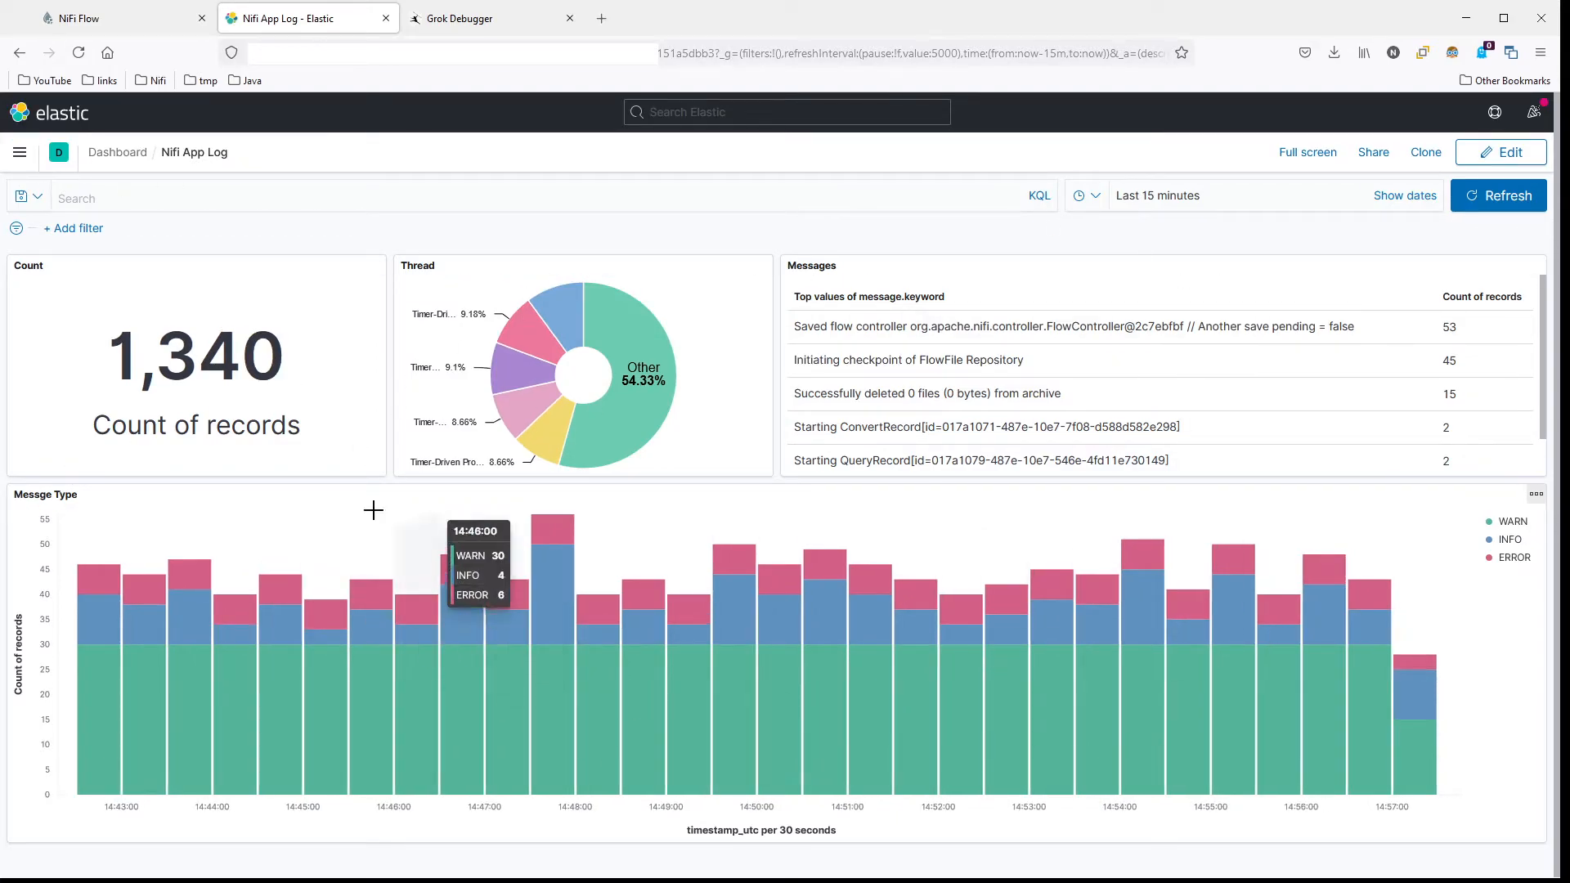
click(19, 152)
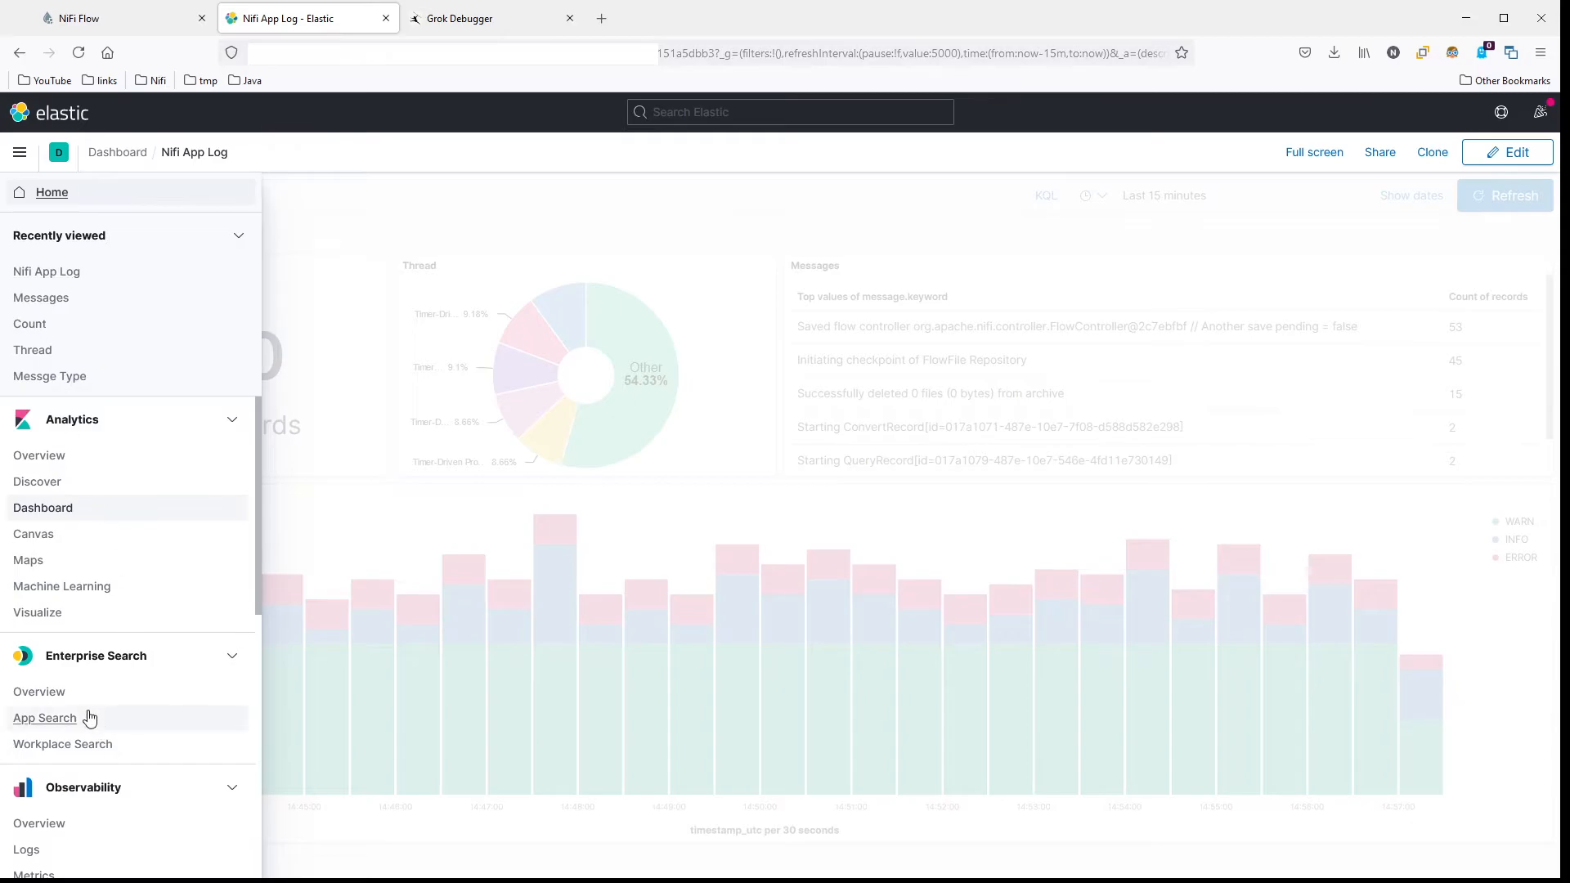
scroll(99, 724, down, 6)
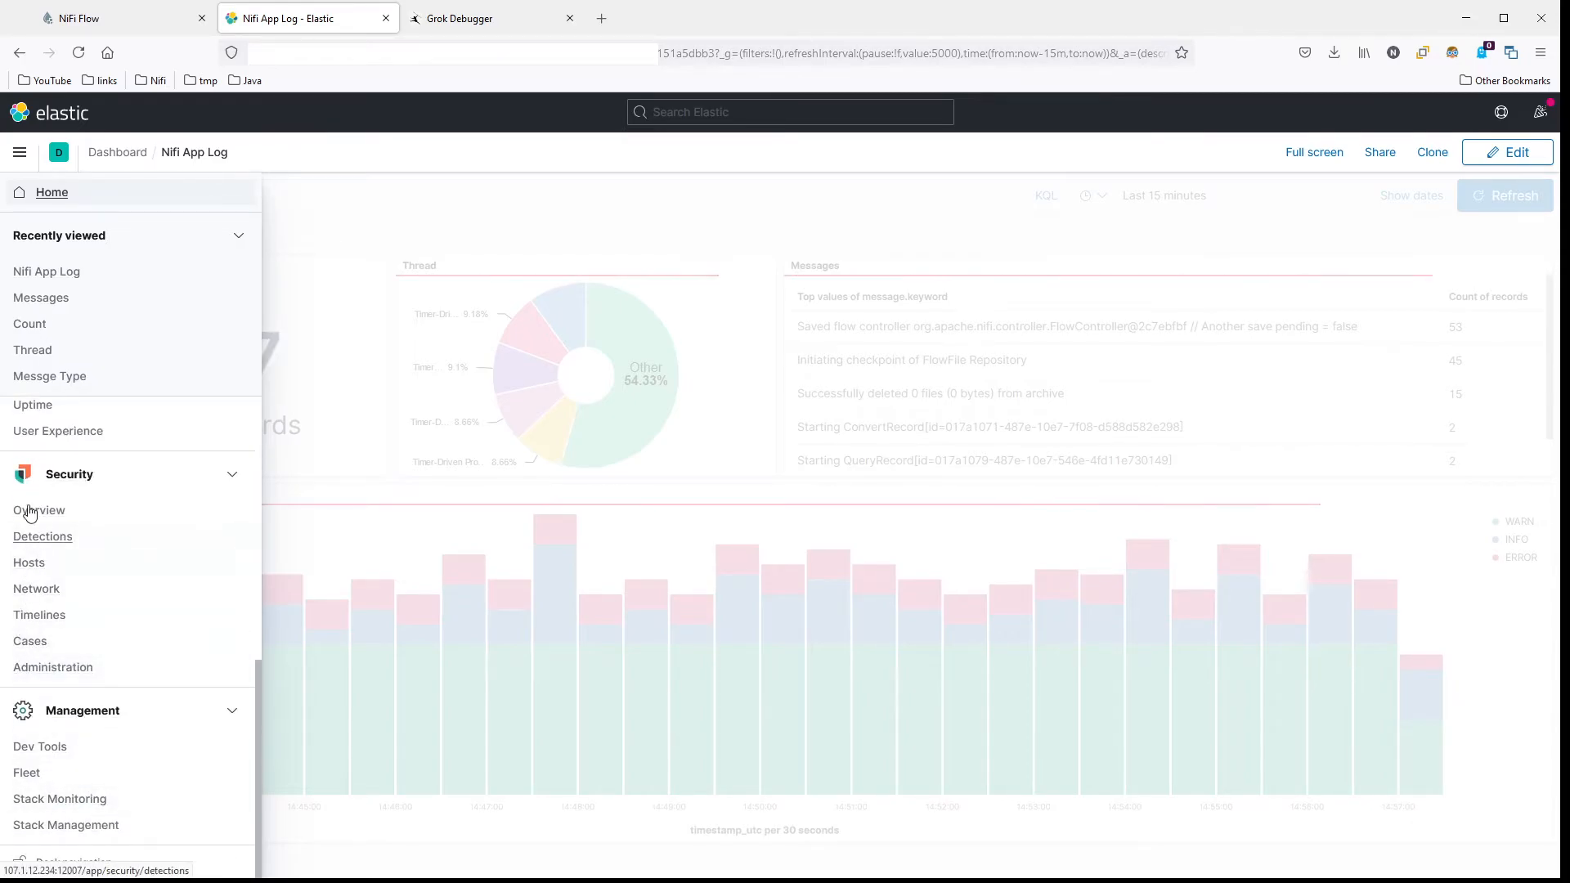
click(72, 828)
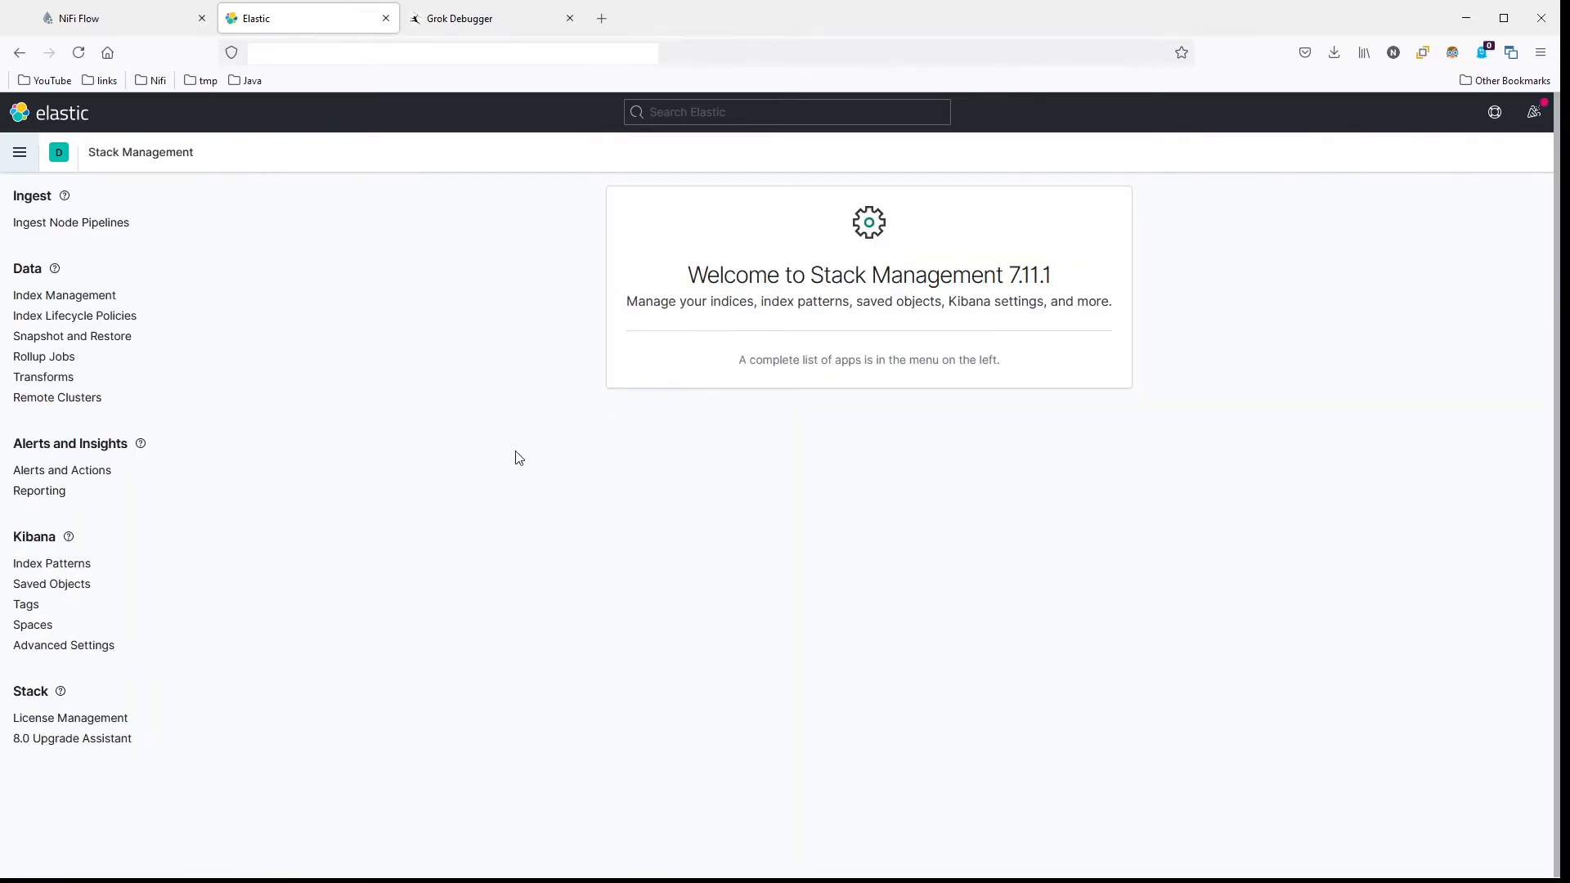
click(19, 152)
scroll(66, 736, down, 5)
click(60, 749)
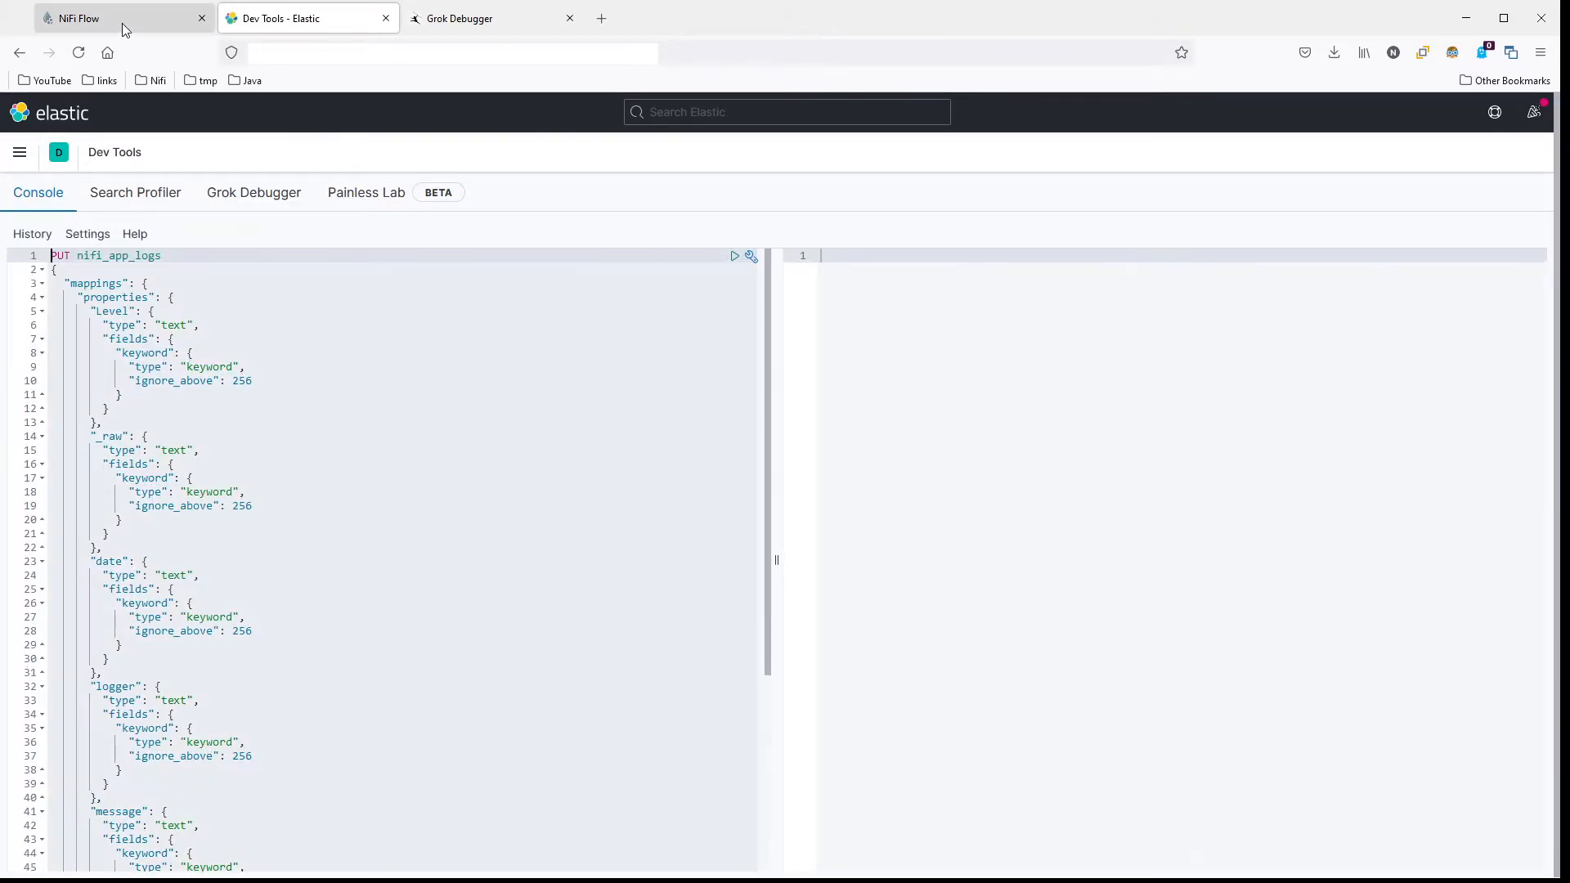
click(125, 29)
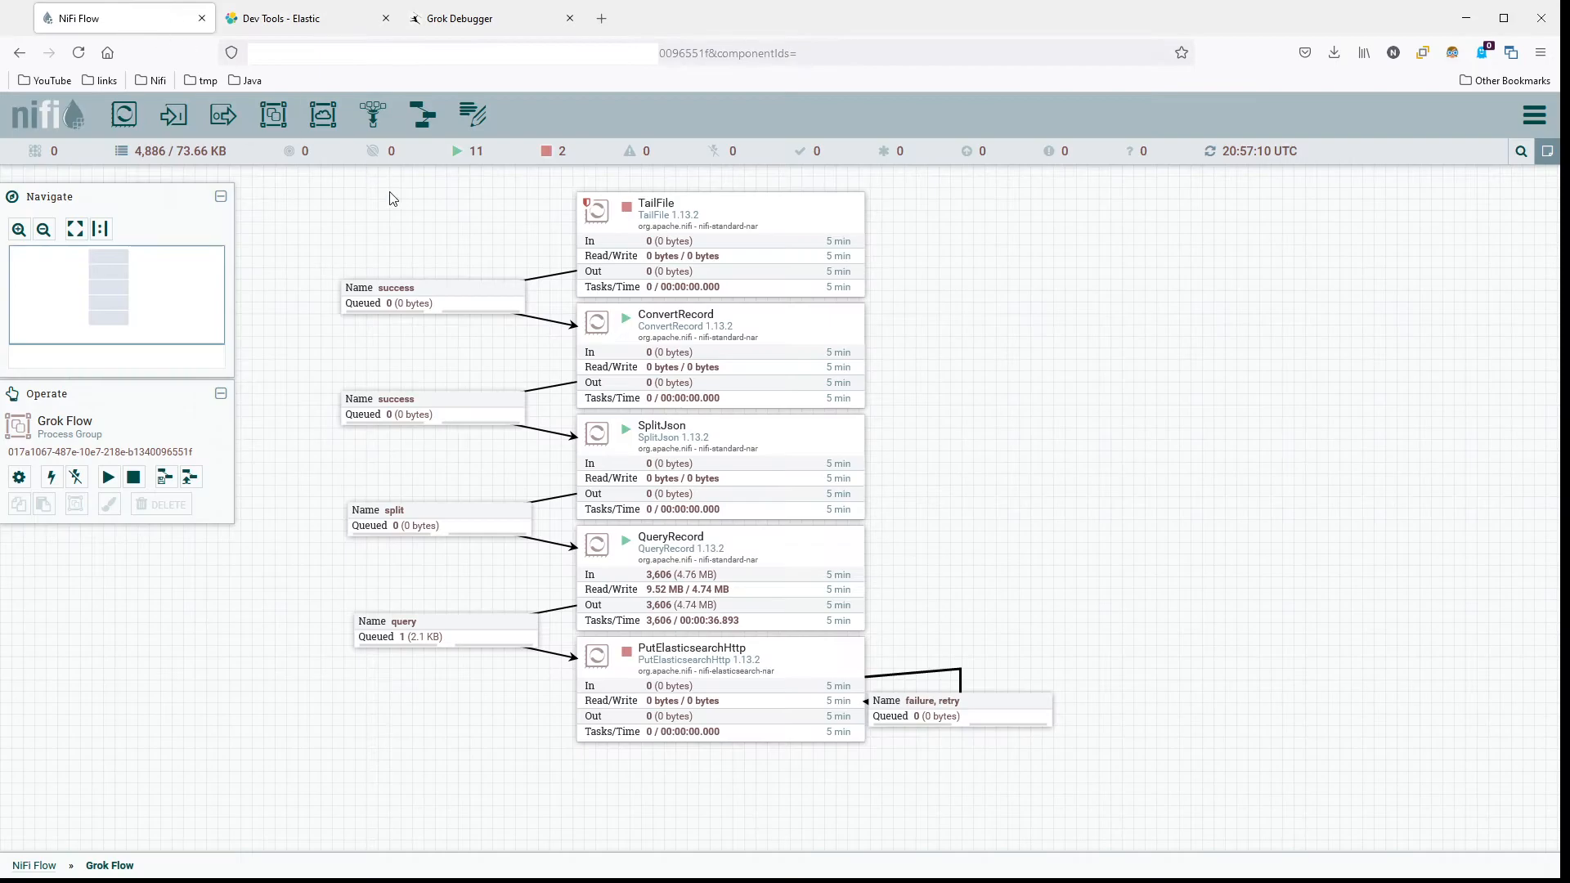
click(266, 25)
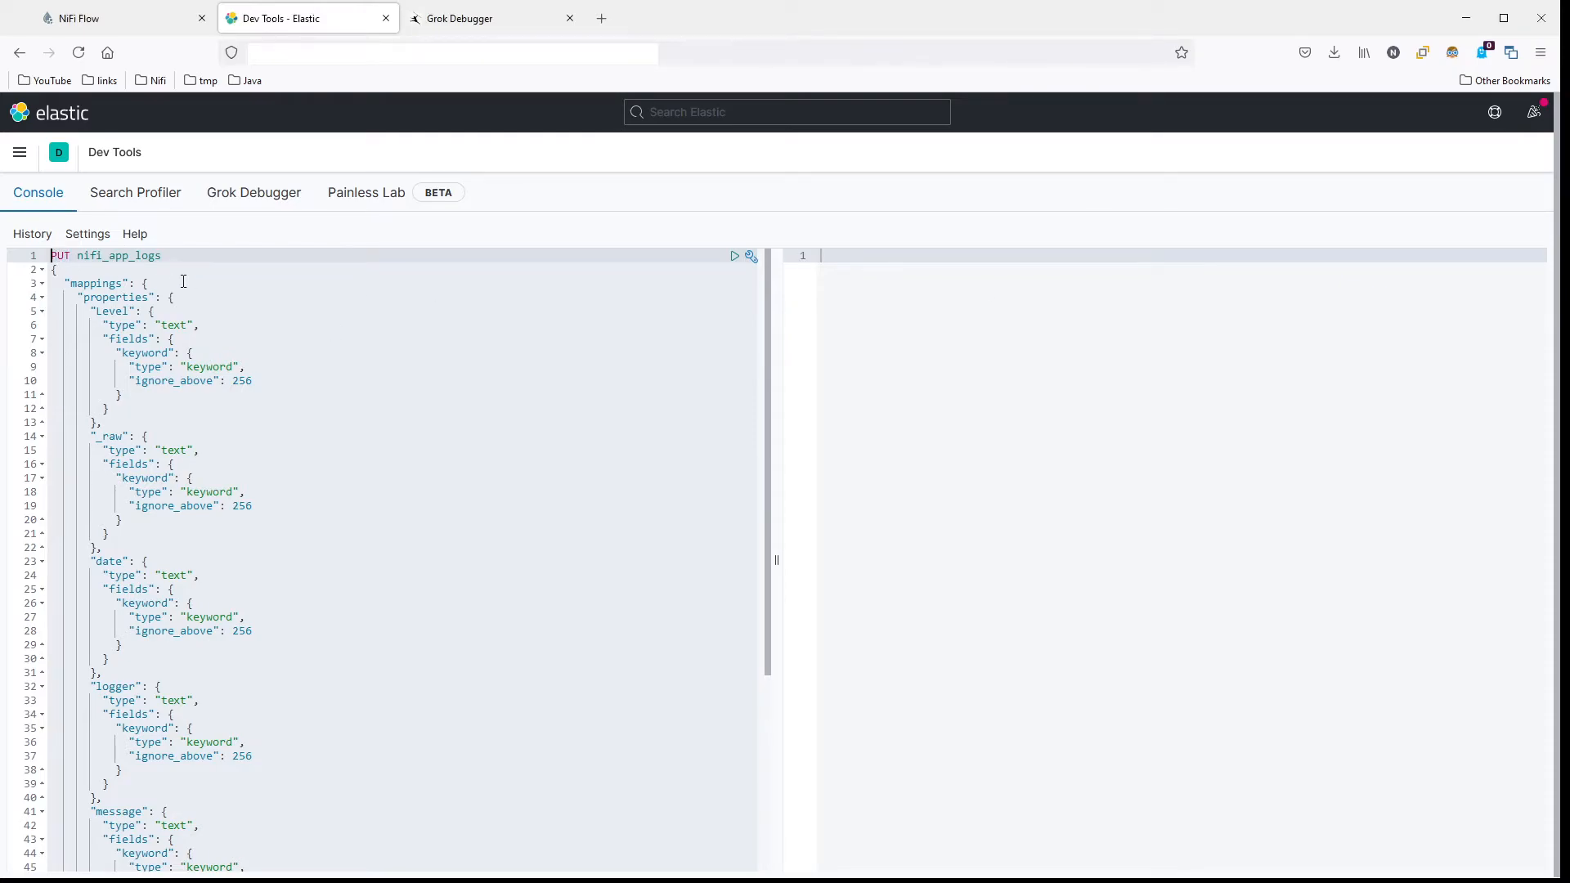
Step: Add a DELETE nifi_app_logs request above the PUT request in the console and run it
key(Return)
key(Return)
key(Up)
key(Up)
text(de)
key(Return)
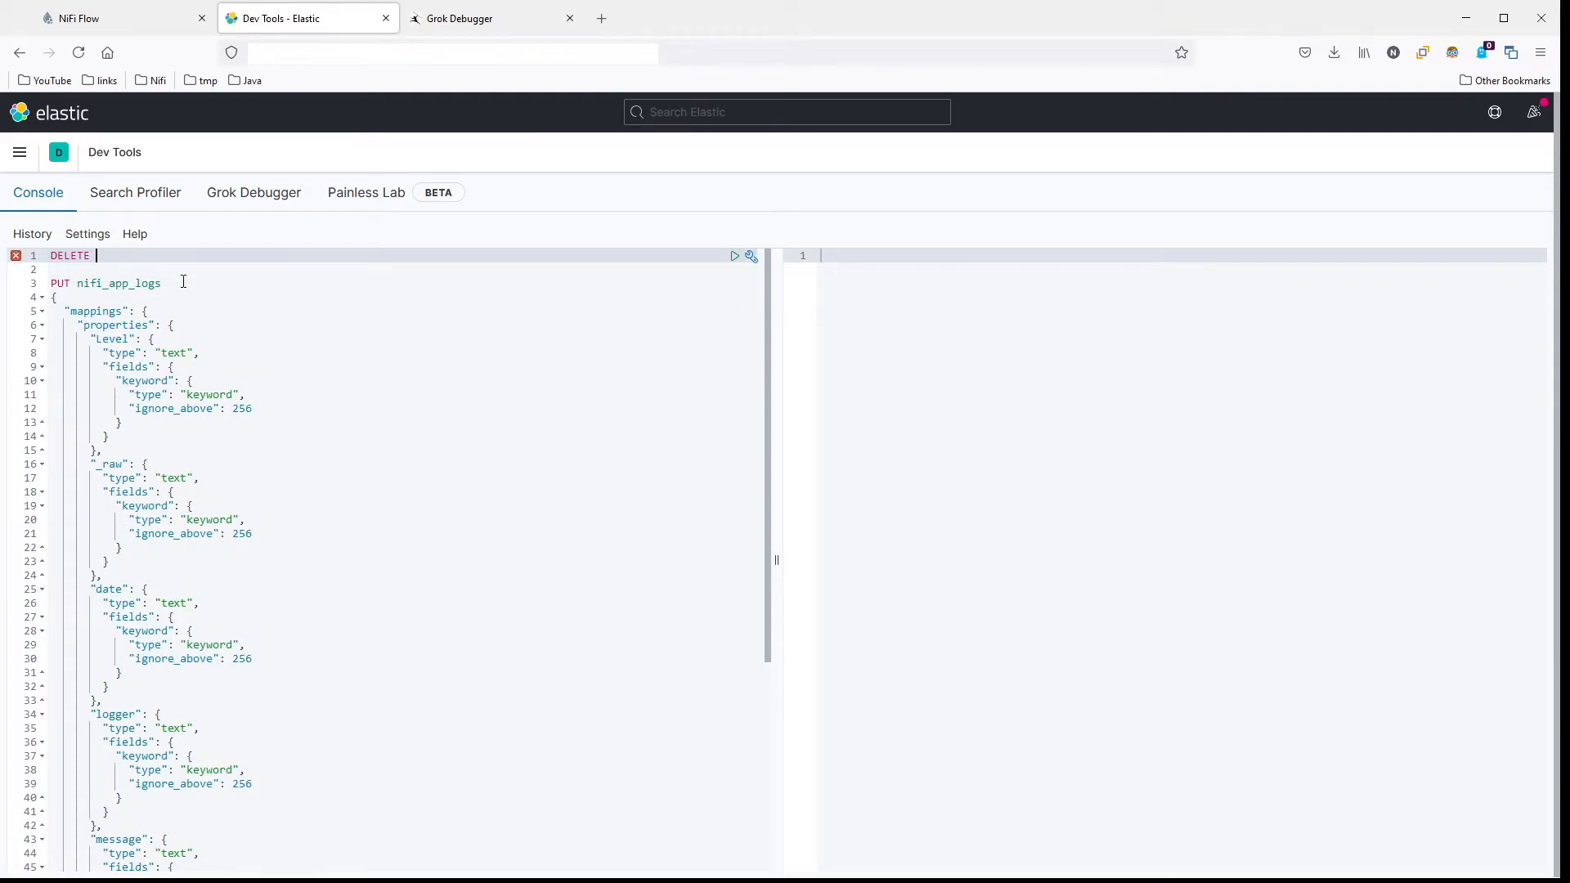
text(ni)
key(Return)
key(BackSpace)
click(734, 258)
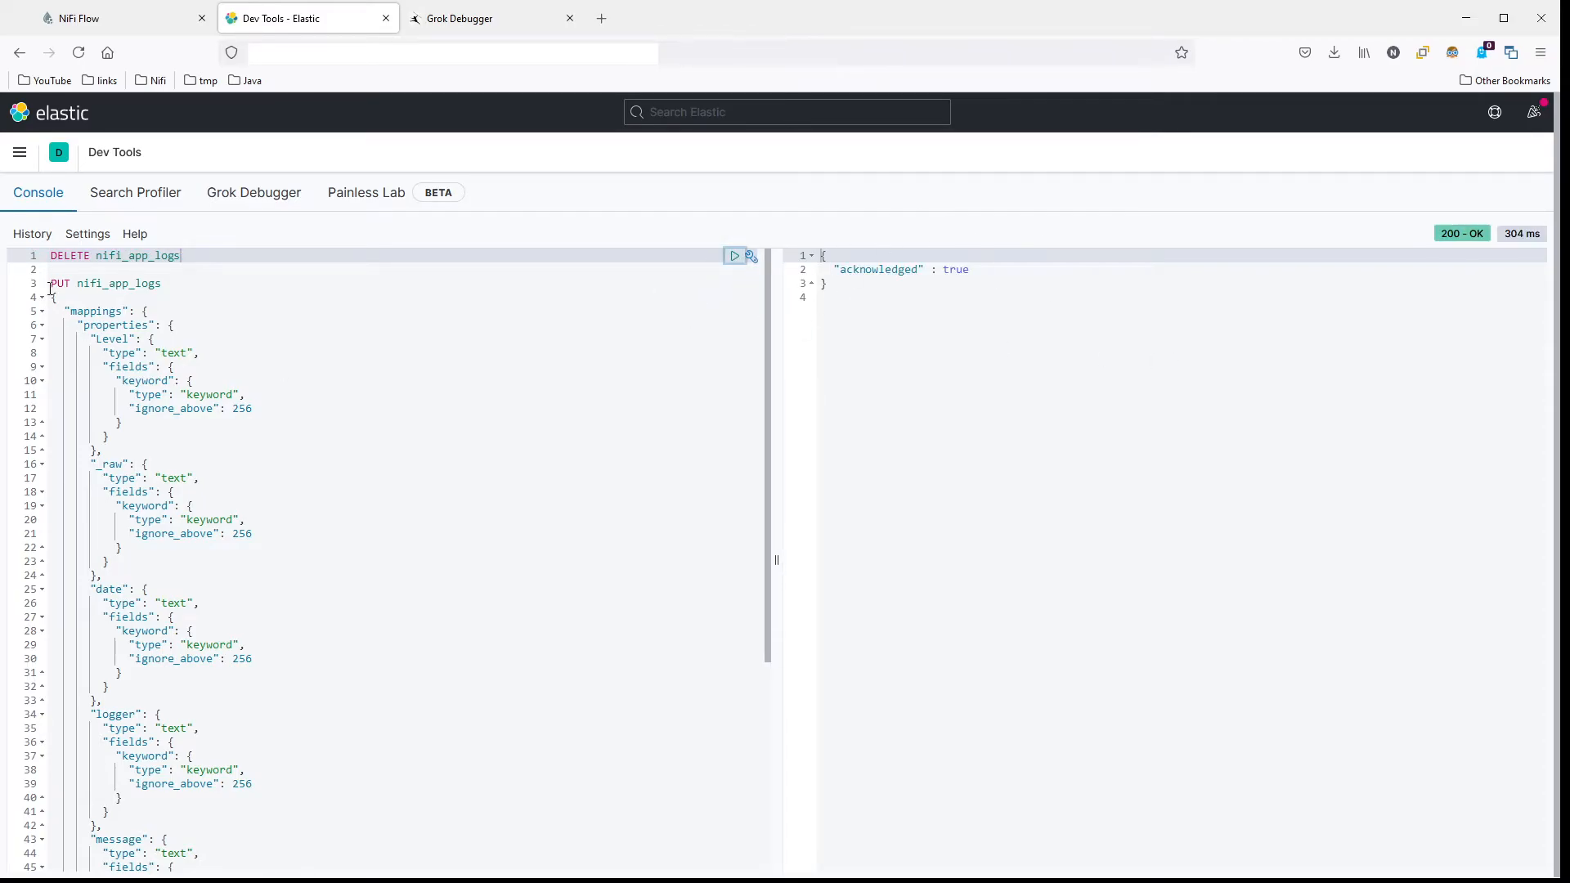
Step: Review the field mappings in the PUT nifi_app_logs request through timestamp_utc and run it to create the index
click(99, 285)
scroll(274, 319, down, 6)
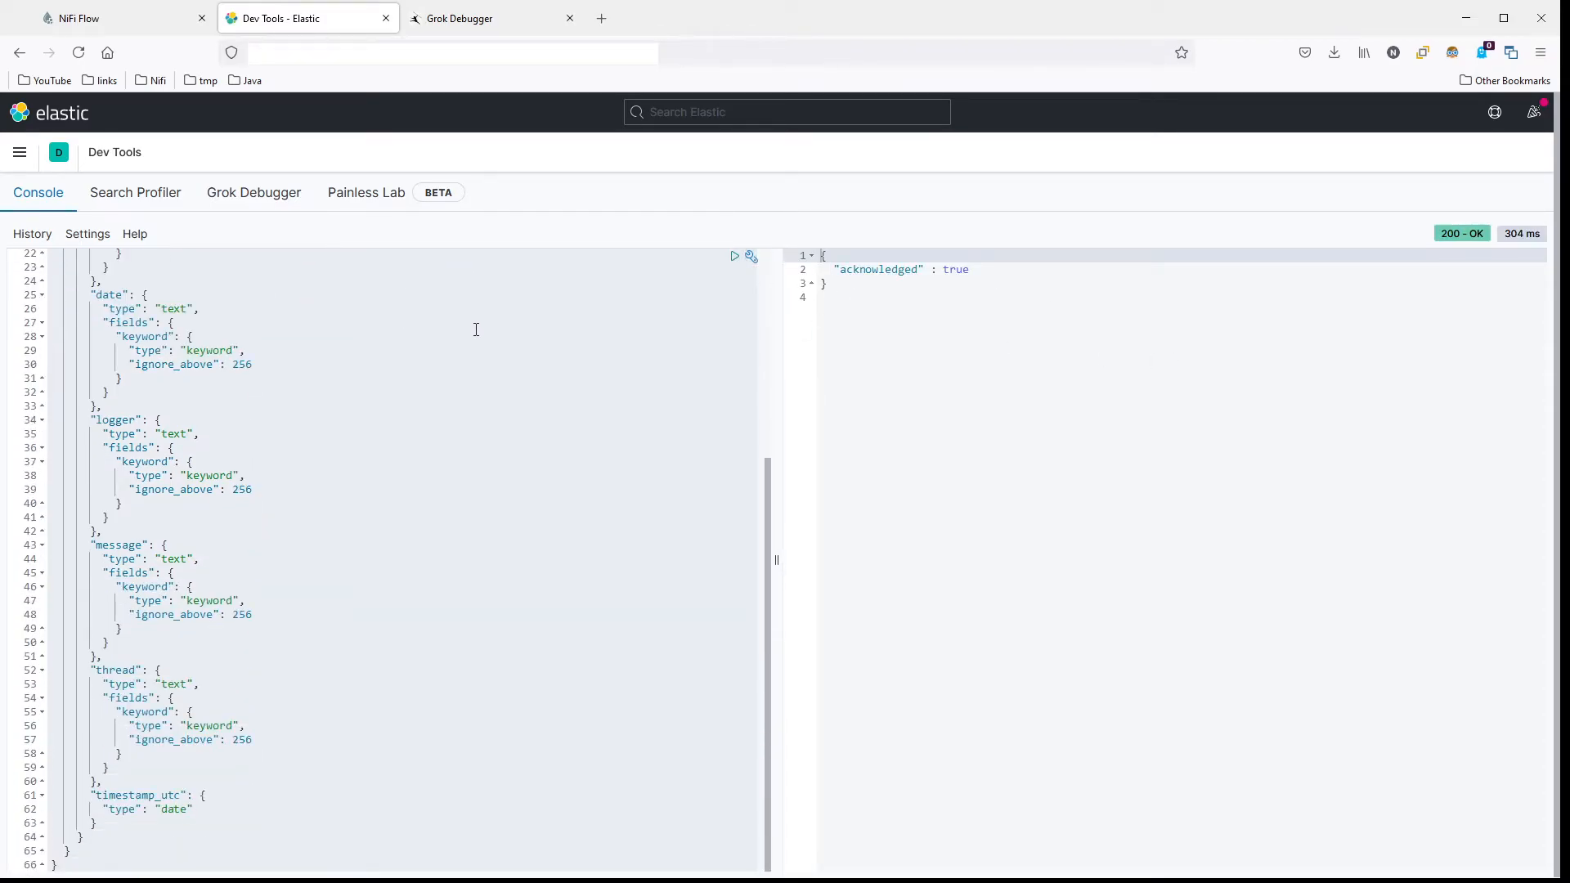
scroll(282, 373, up, 5)
scroll(302, 378, up, 2)
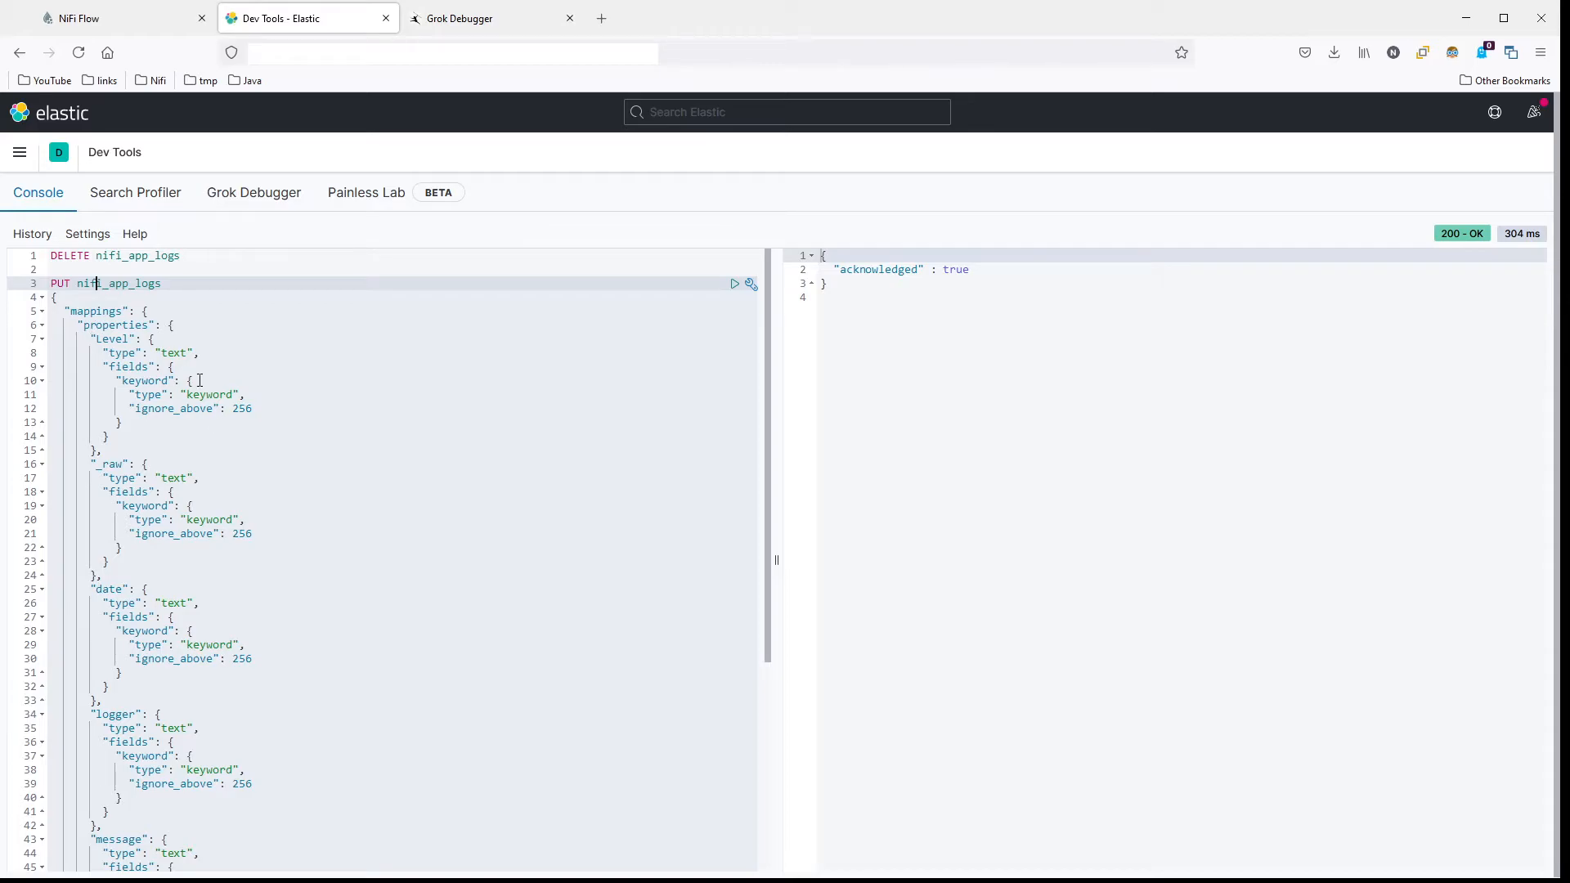
scroll(340, 619, down, 5)
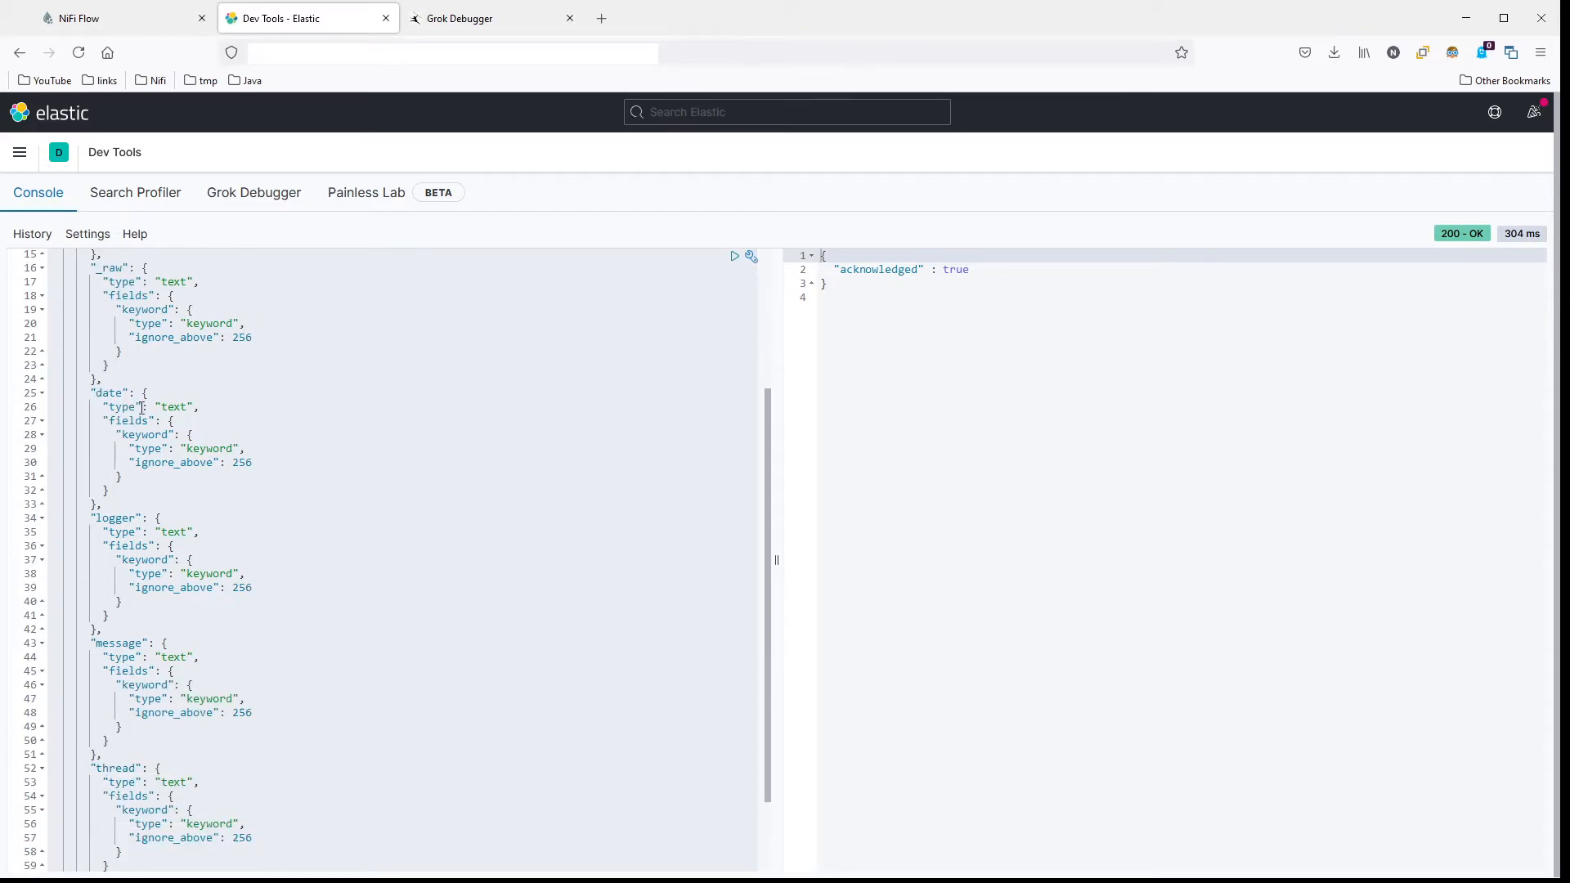
scroll(321, 474, down, 3)
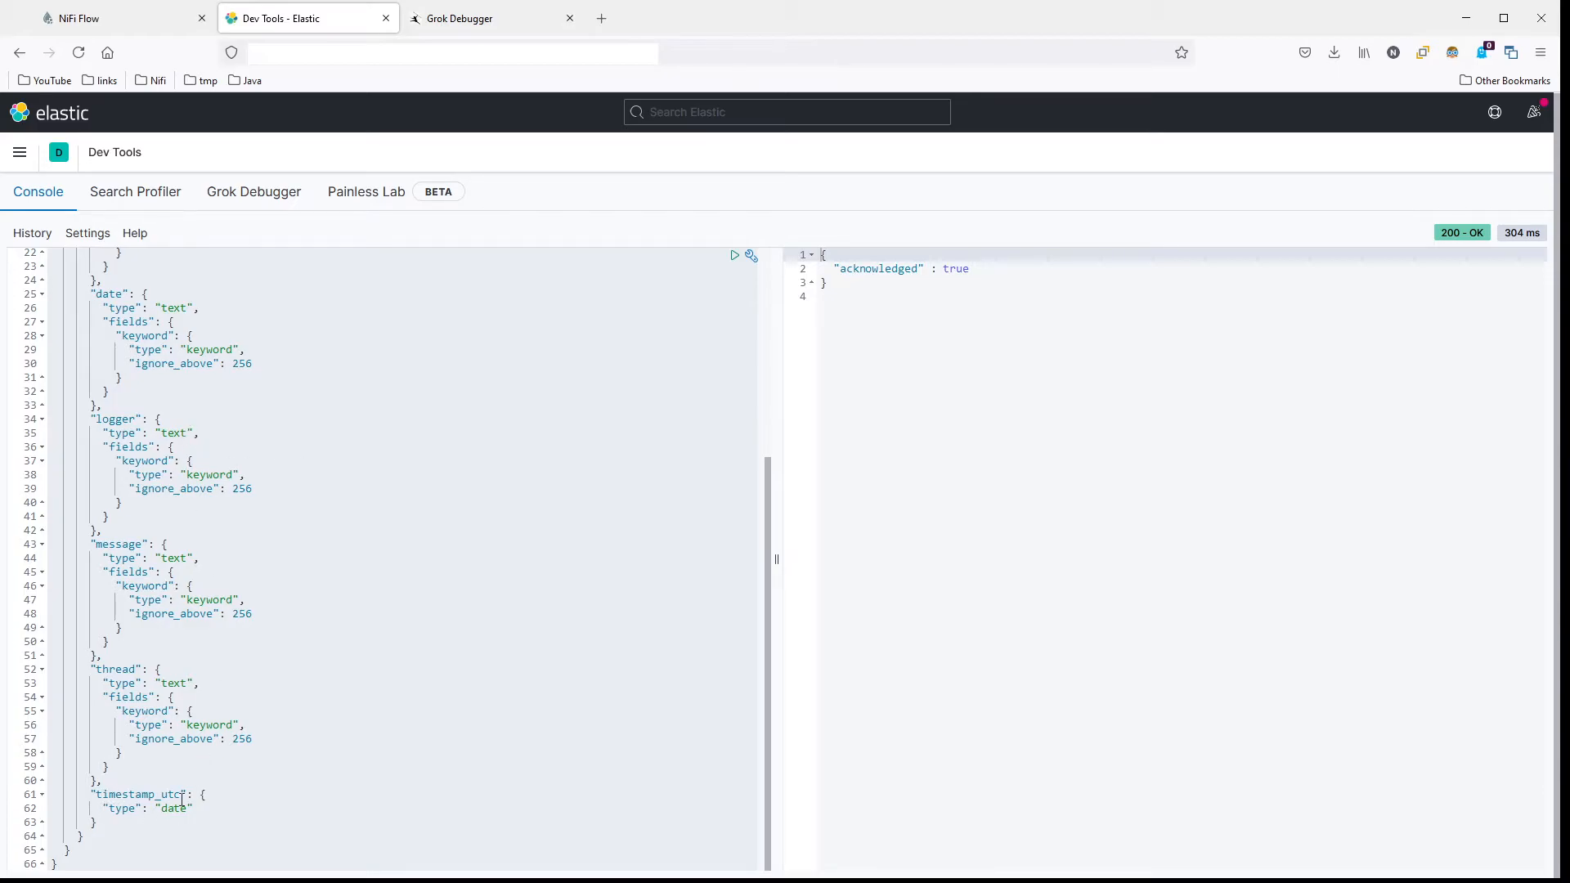
click(116, 810)
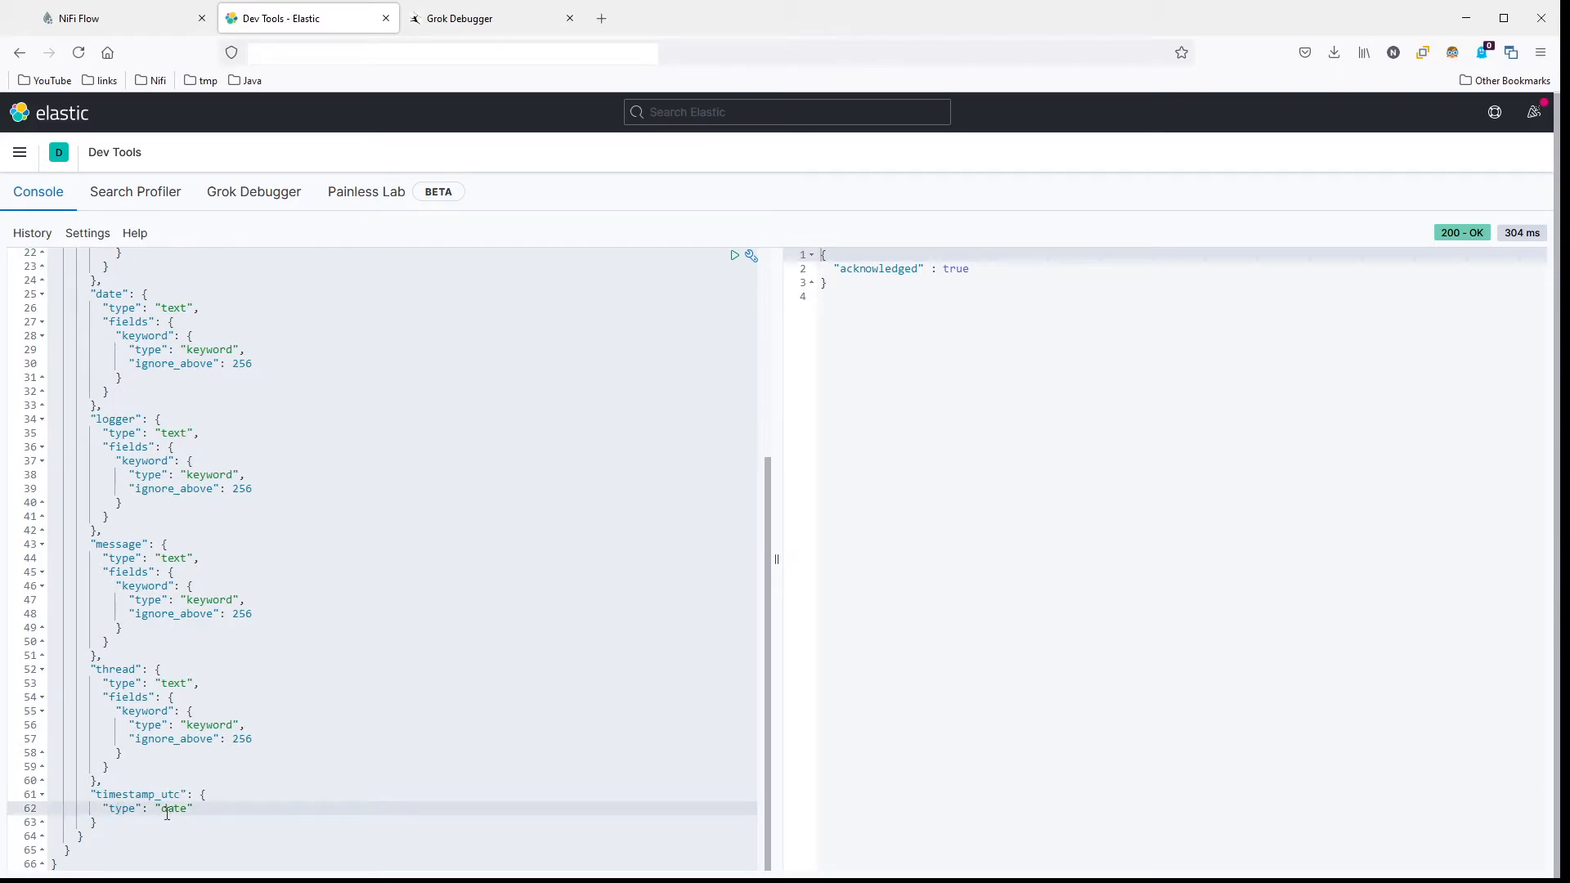
scroll(580, 440, up, 7)
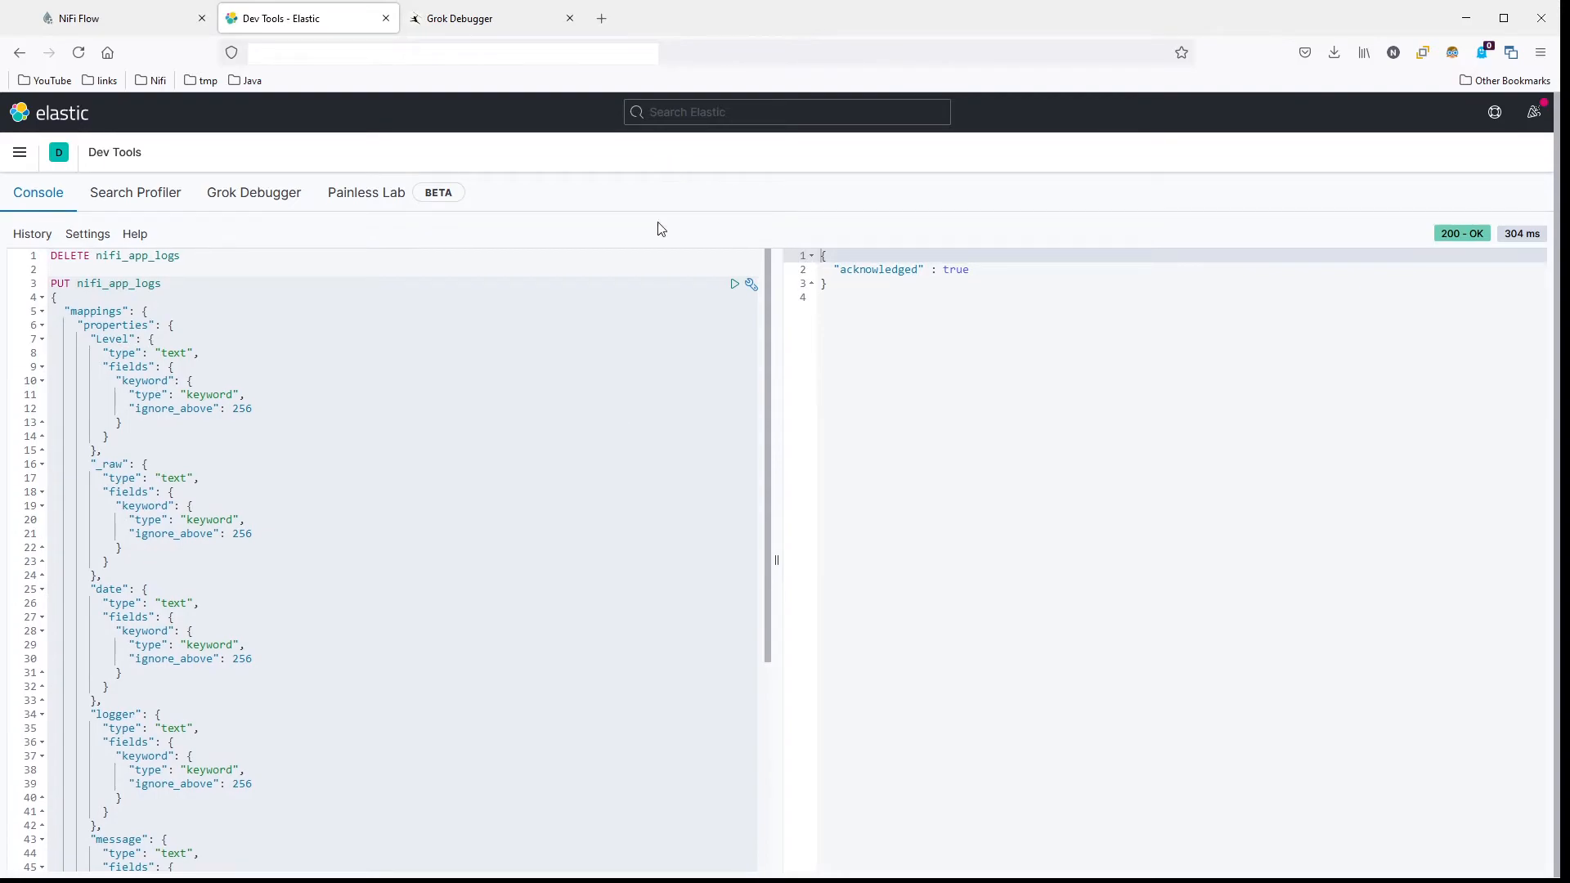
click(735, 284)
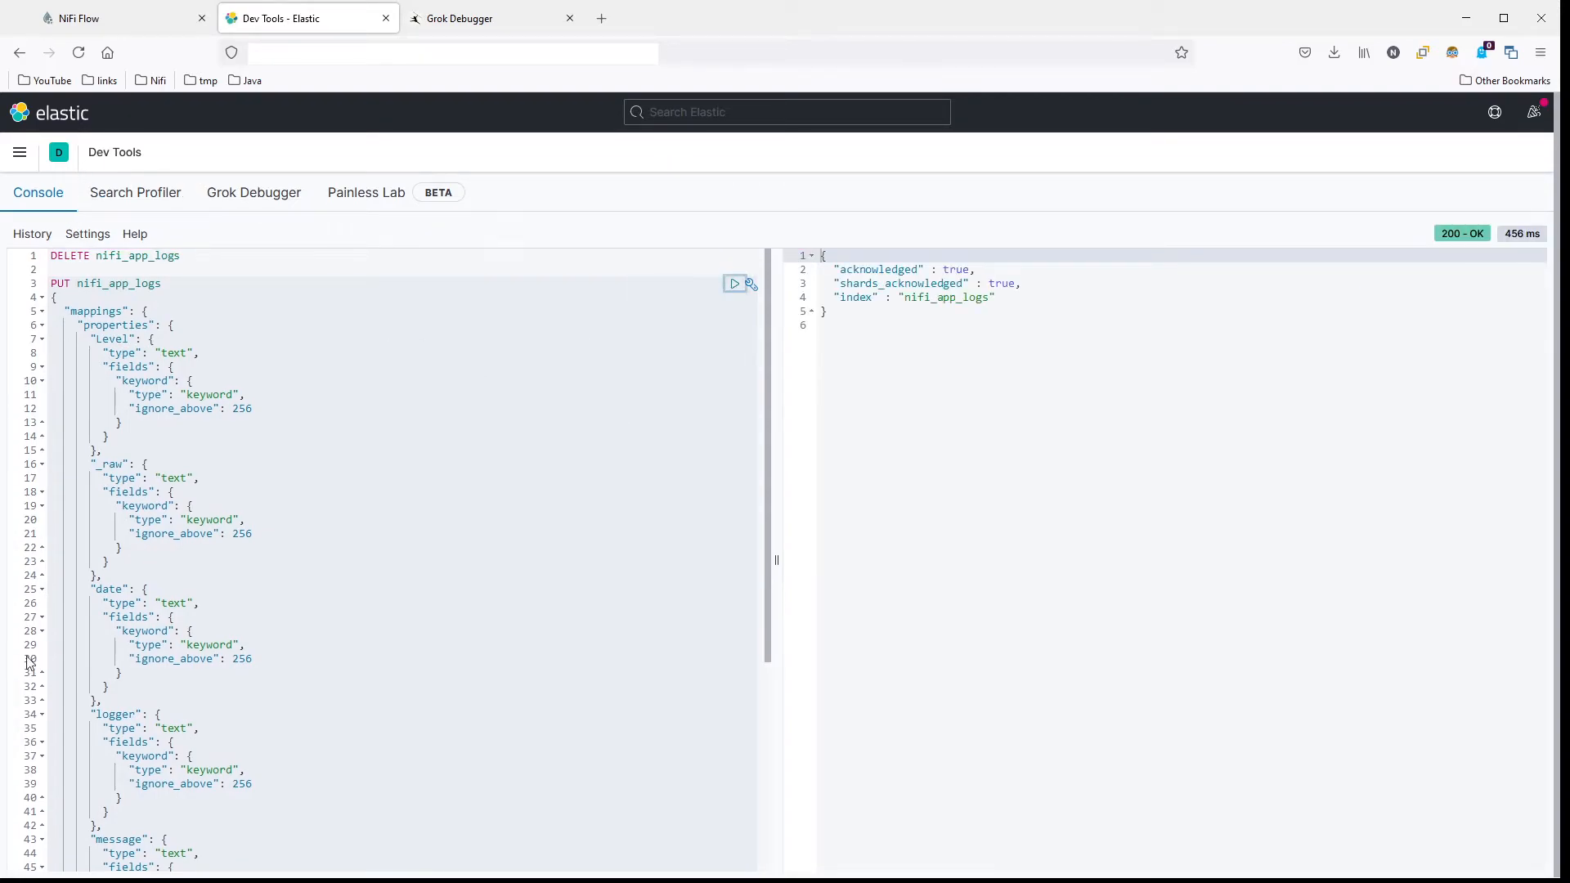
Step: Open Index Management under Stack Management and check the mappings of the nifi_app_logs index
click(19, 152)
scroll(174, 619, down, 6)
scroll(172, 618, up, 3)
scroll(172, 621, down, 3)
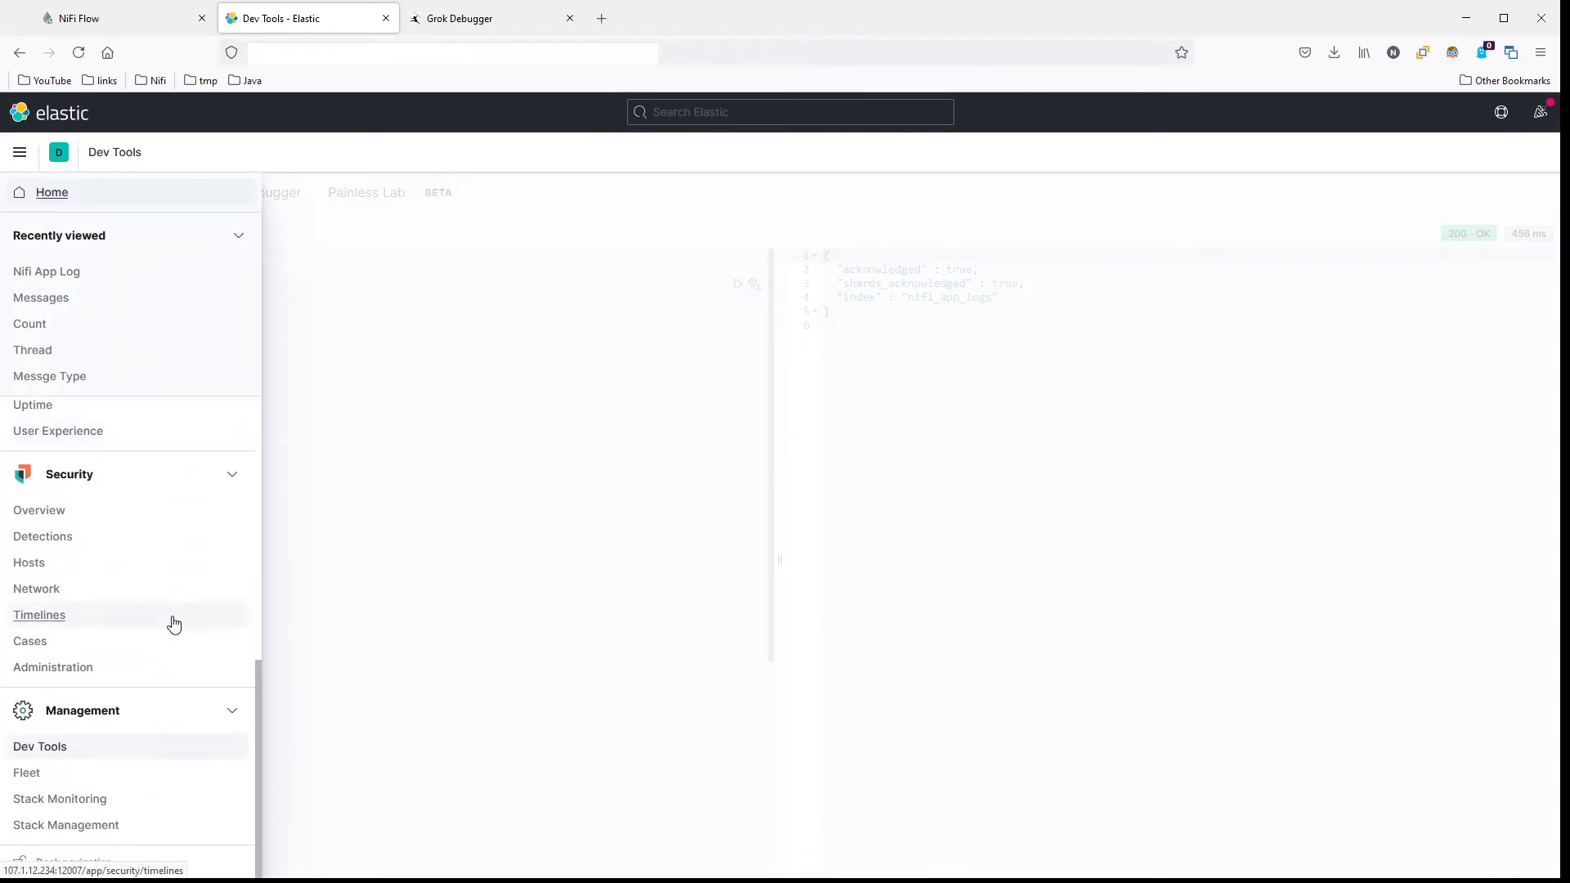
click(52, 826)
click(57, 296)
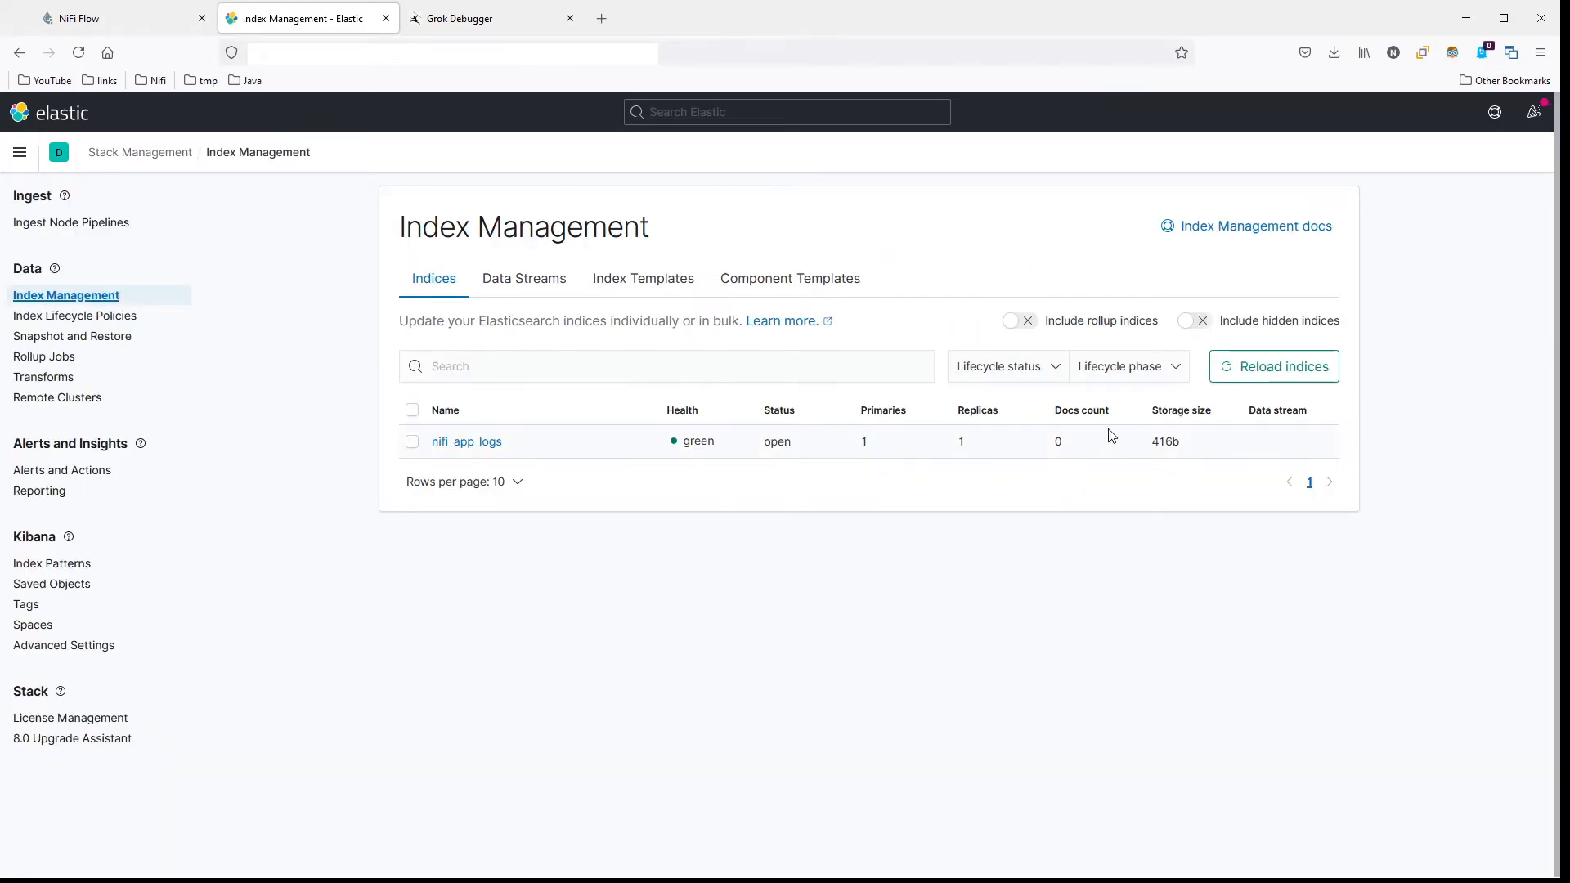
click(466, 442)
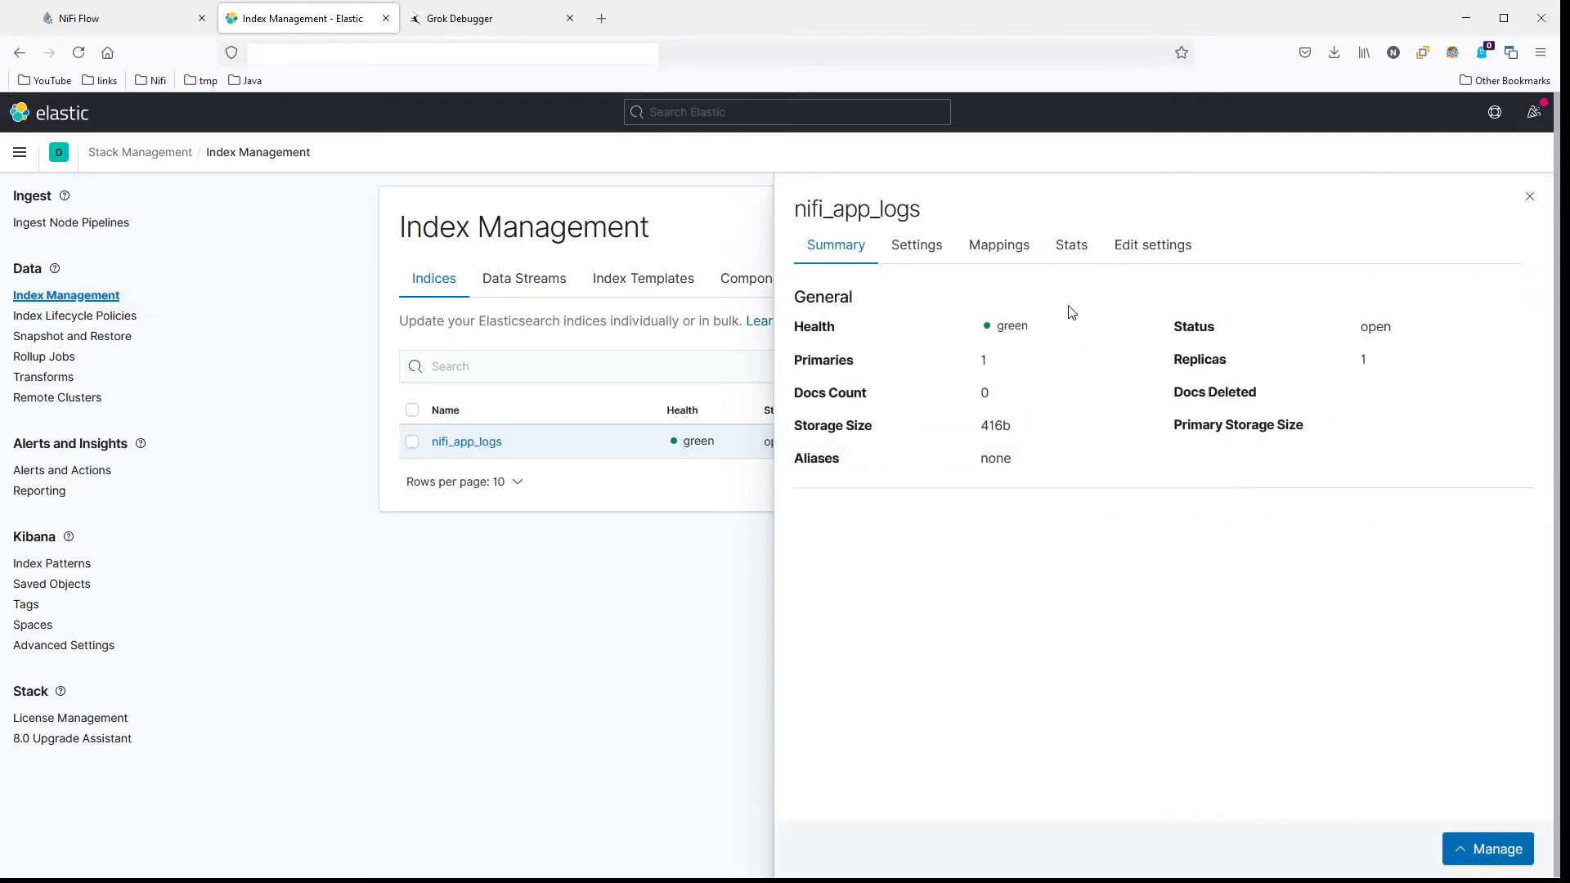
click(999, 246)
scroll(1033, 433, down, 10)
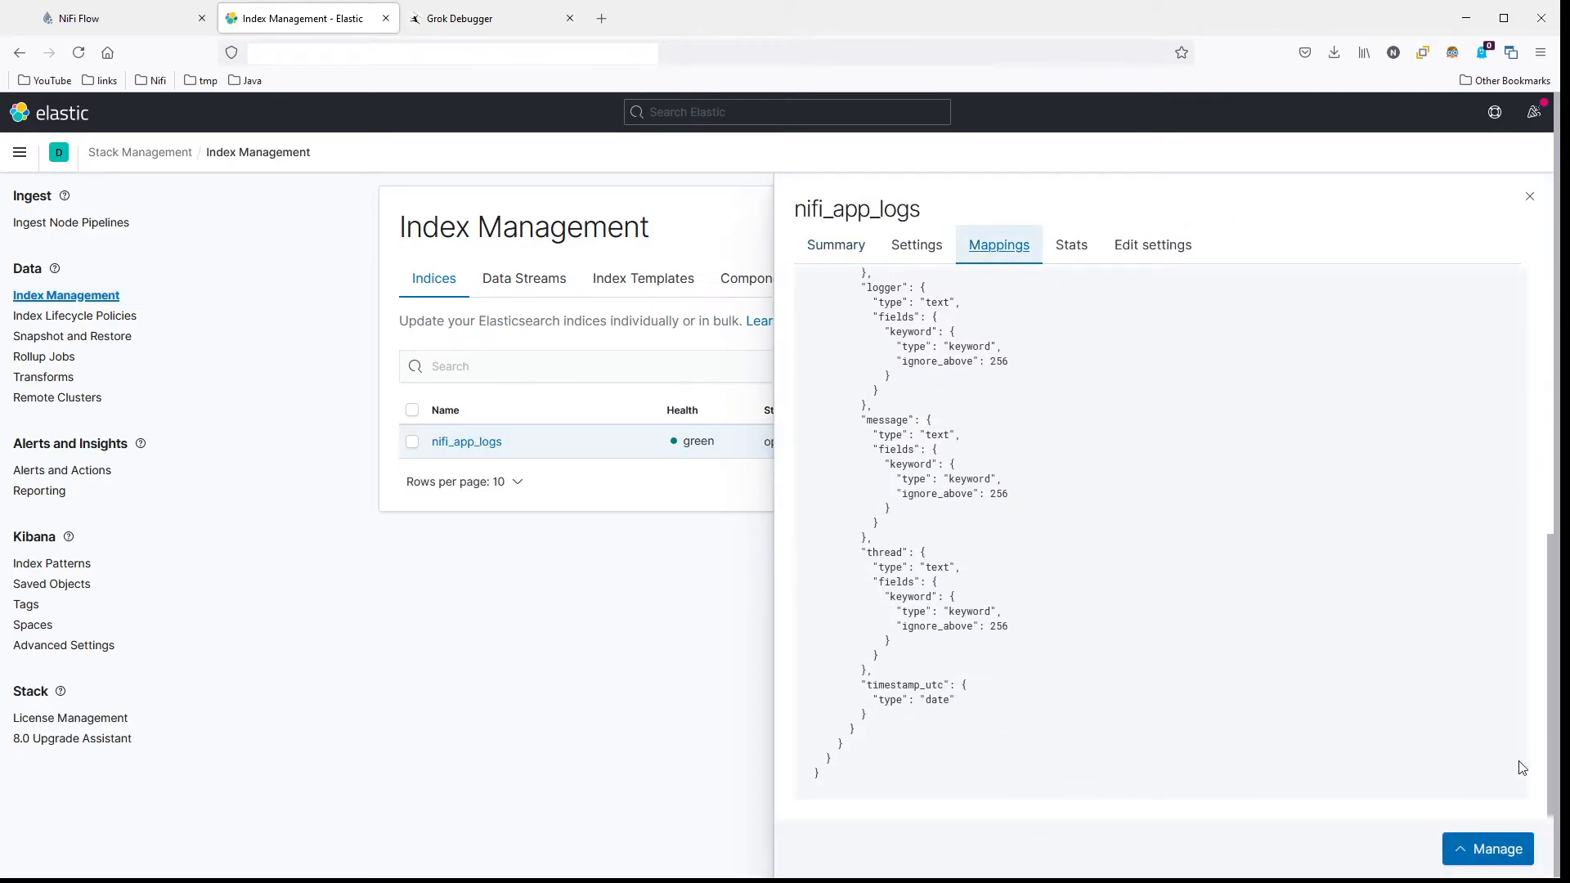
click(1530, 197)
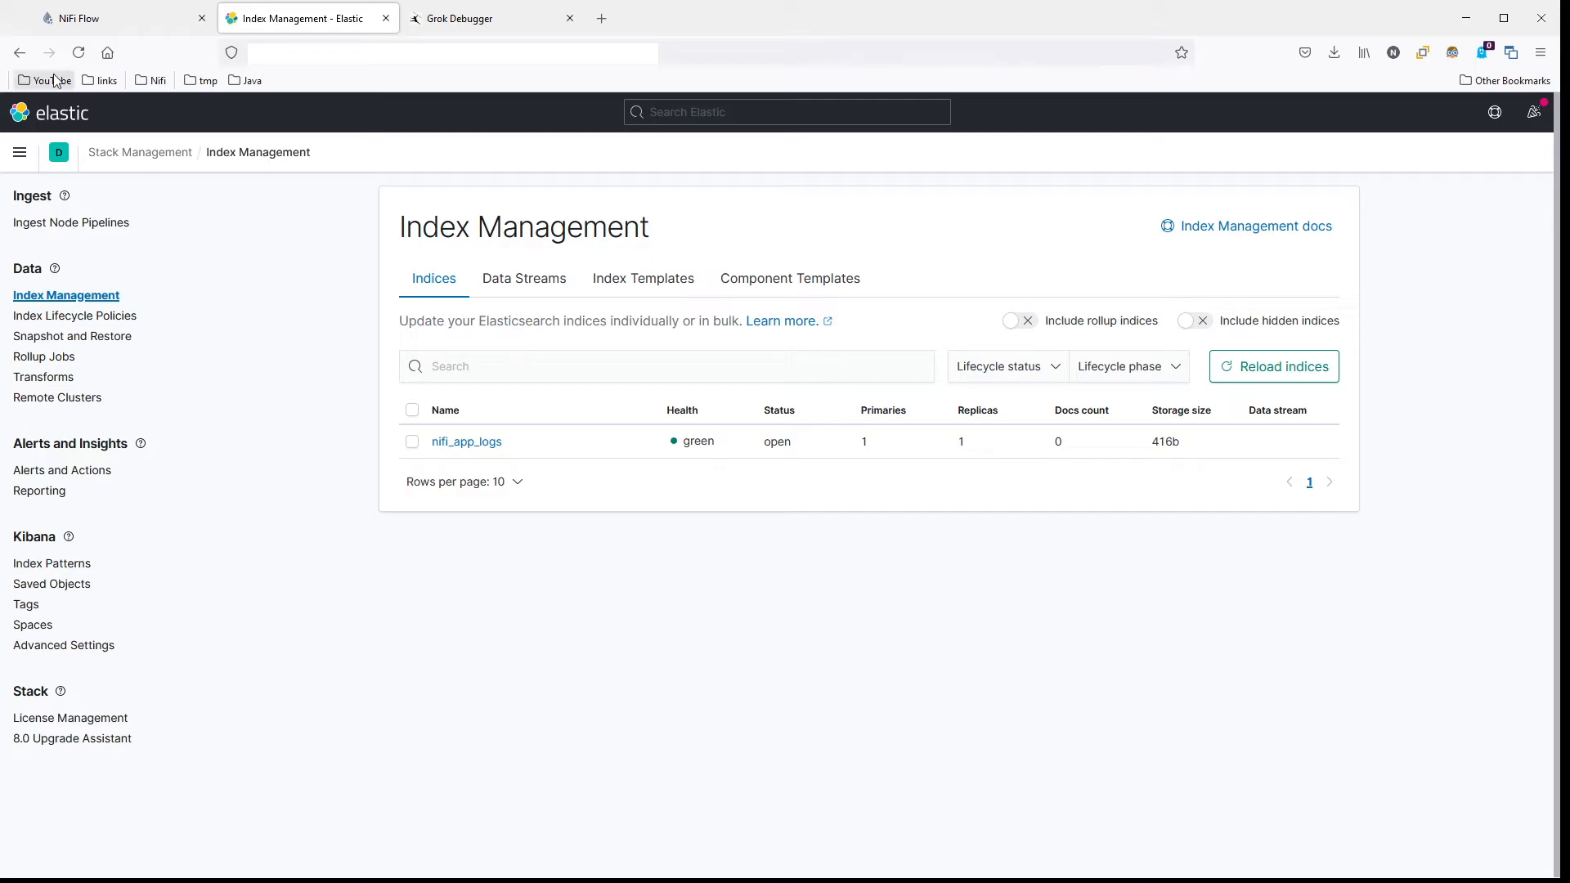
Step: Switch to NiFi and empty the query queue between QueryRecord and PutElasticsearchHttp
click(131, 18)
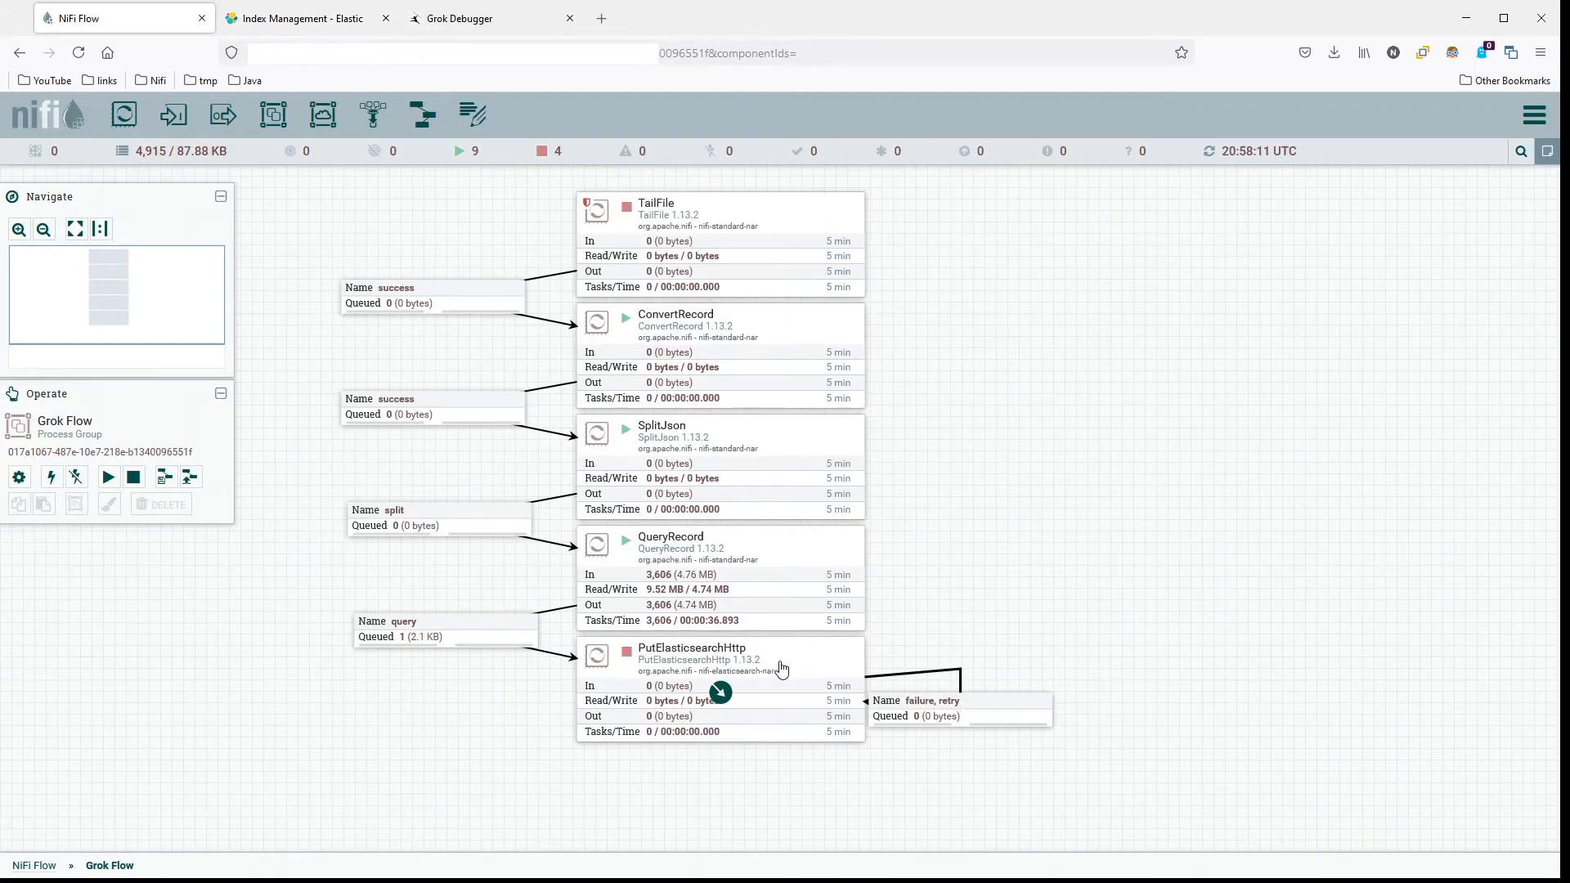
right_click(507, 626)
click(564, 805)
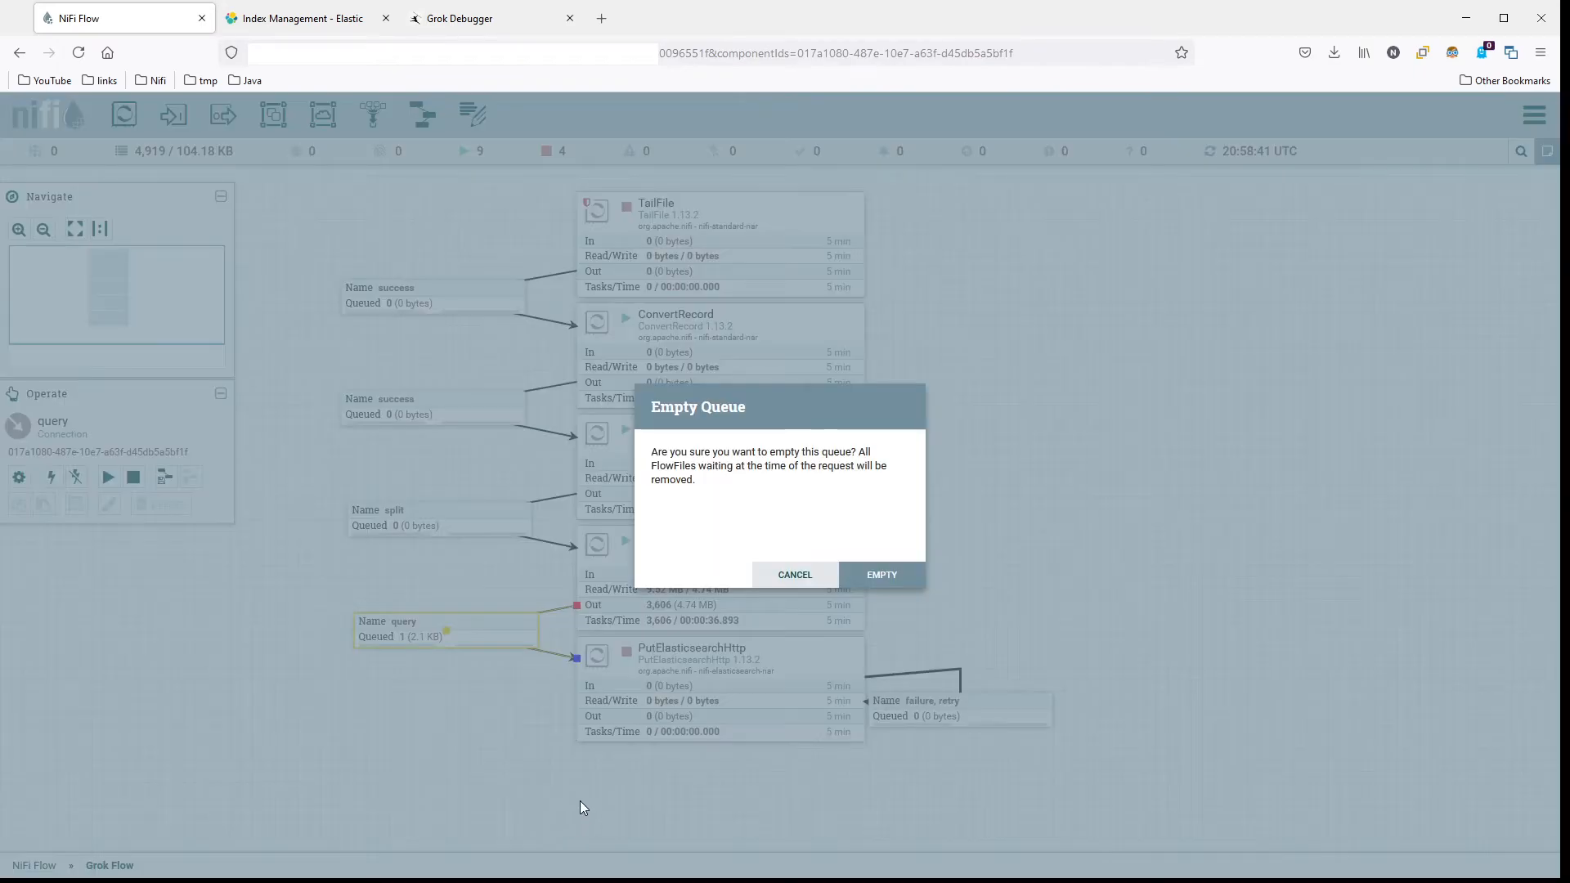
click(878, 576)
click(898, 575)
Step: Start the PutElasticsearchHttp processor and the TailFile processor
right_click(762, 663)
click(814, 624)
right_click(1029, 235)
click(1071, 247)
right_click(787, 204)
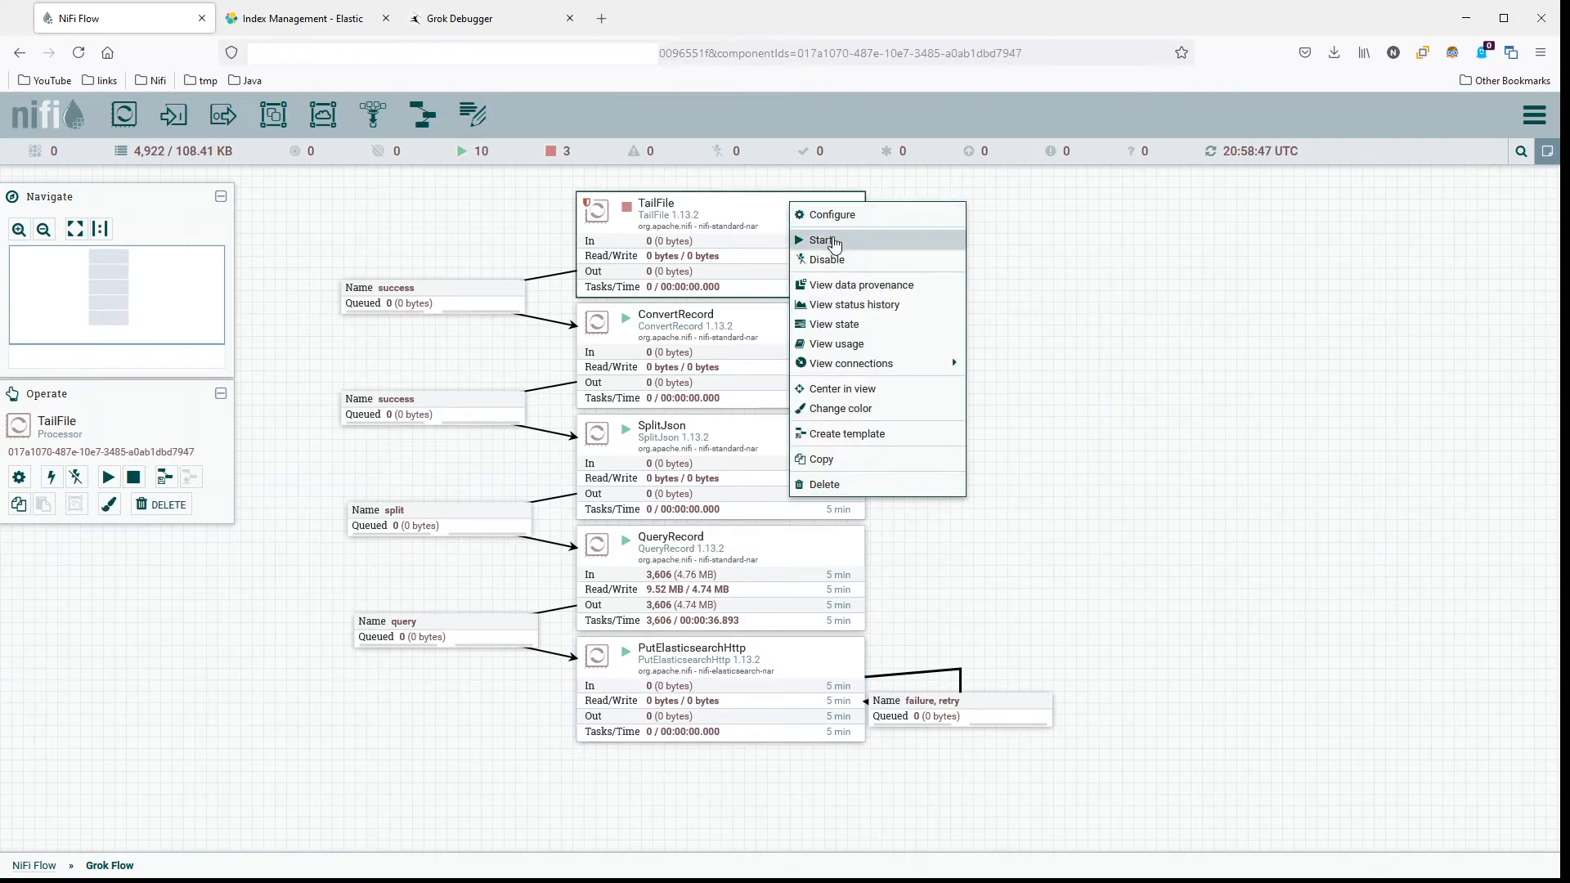
click(830, 239)
Step: Refresh the Grok Flow canvas repeatedly to examine how the records move through the processors and queues
right_click(968, 217)
click(1000, 230)
right_click(1000, 229)
click(1013, 240)
right_click(964, 238)
click(991, 250)
right_click(1005, 254)
click(1047, 260)
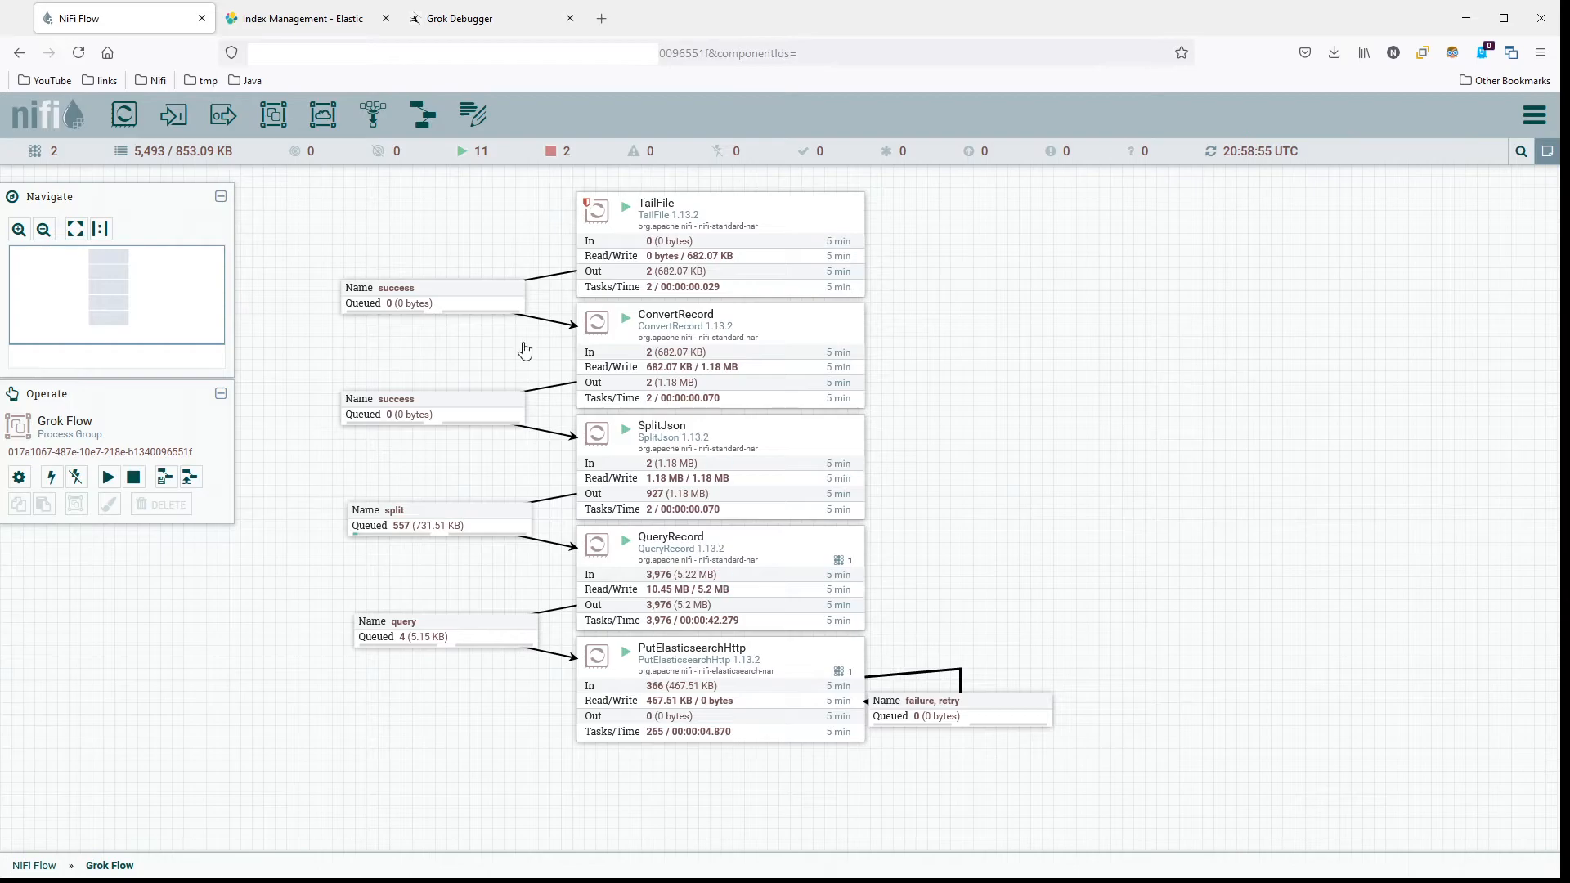
Step: Switch to Elastic and examine the fields of the nifi_app_logs index pattern, showing 50 rows per page
click(293, 24)
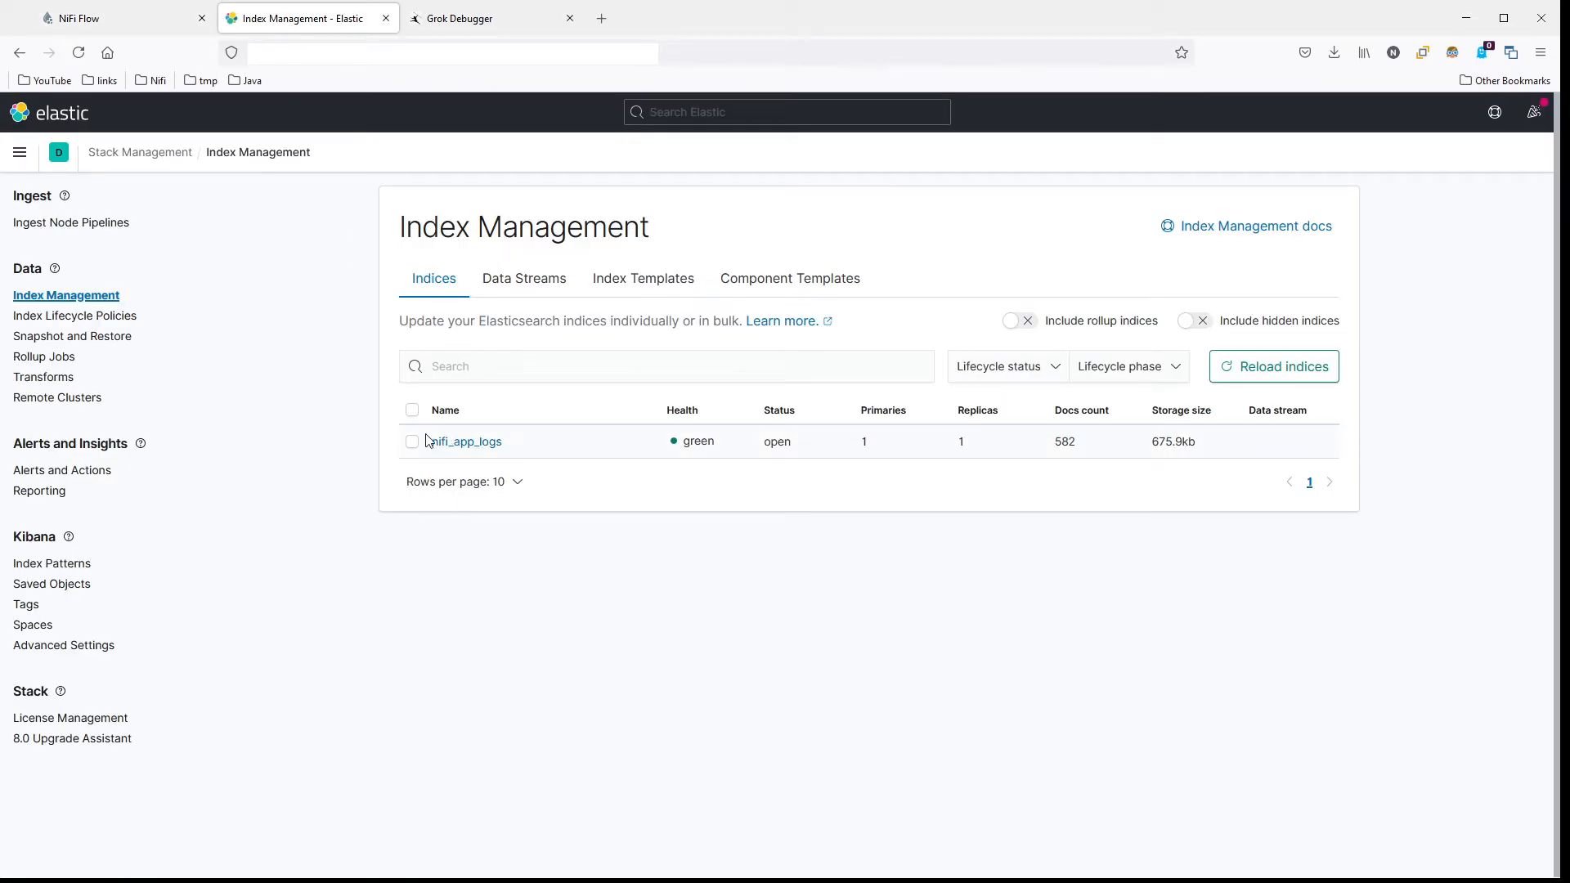
click(45, 567)
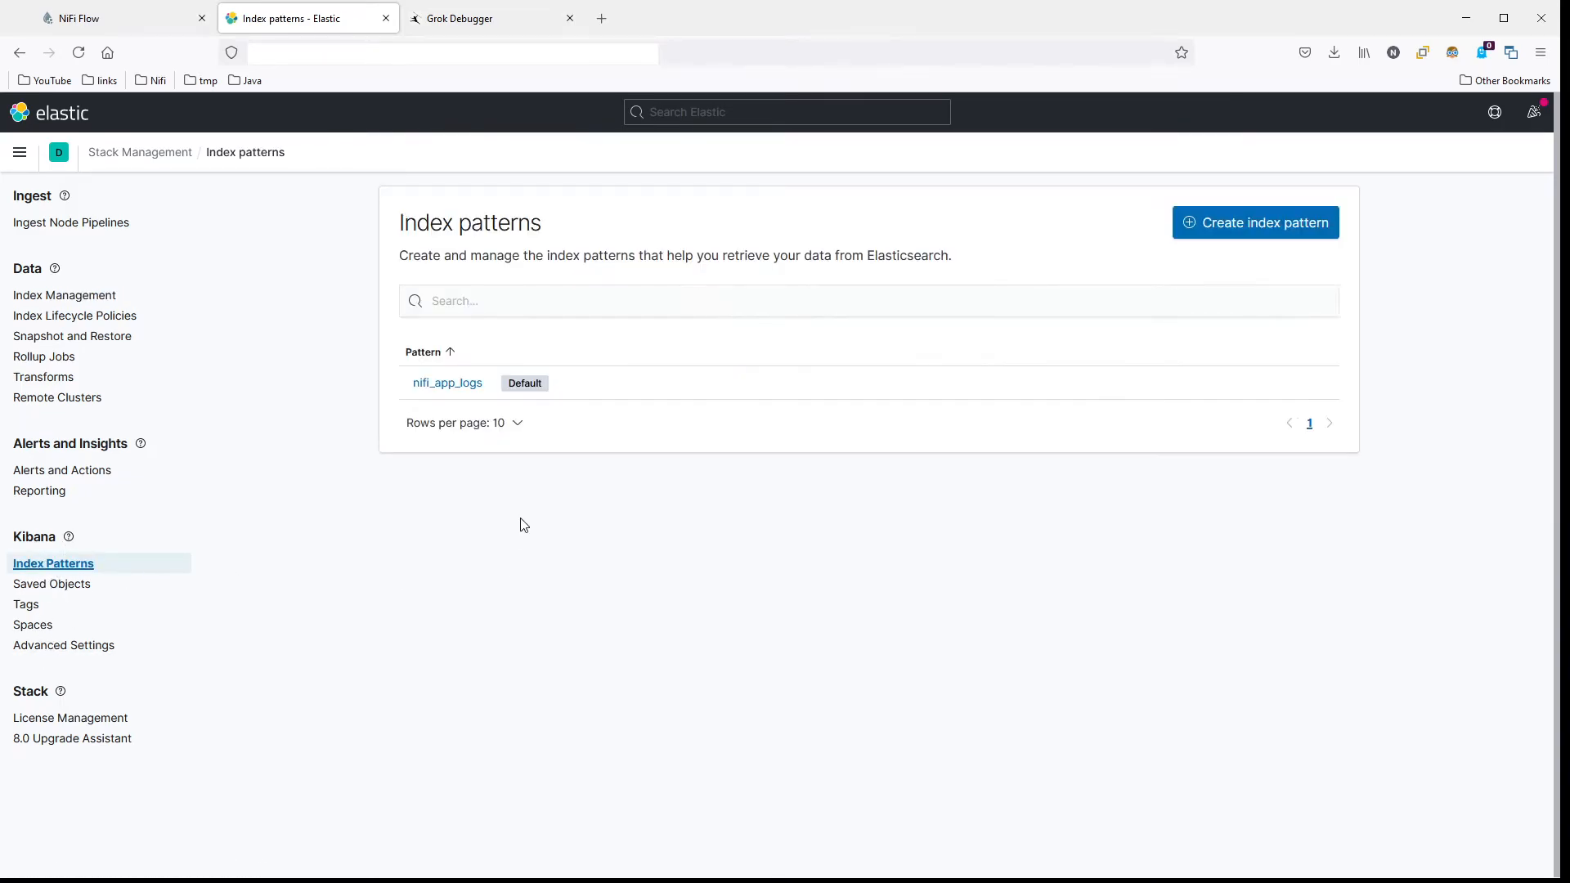
click(467, 393)
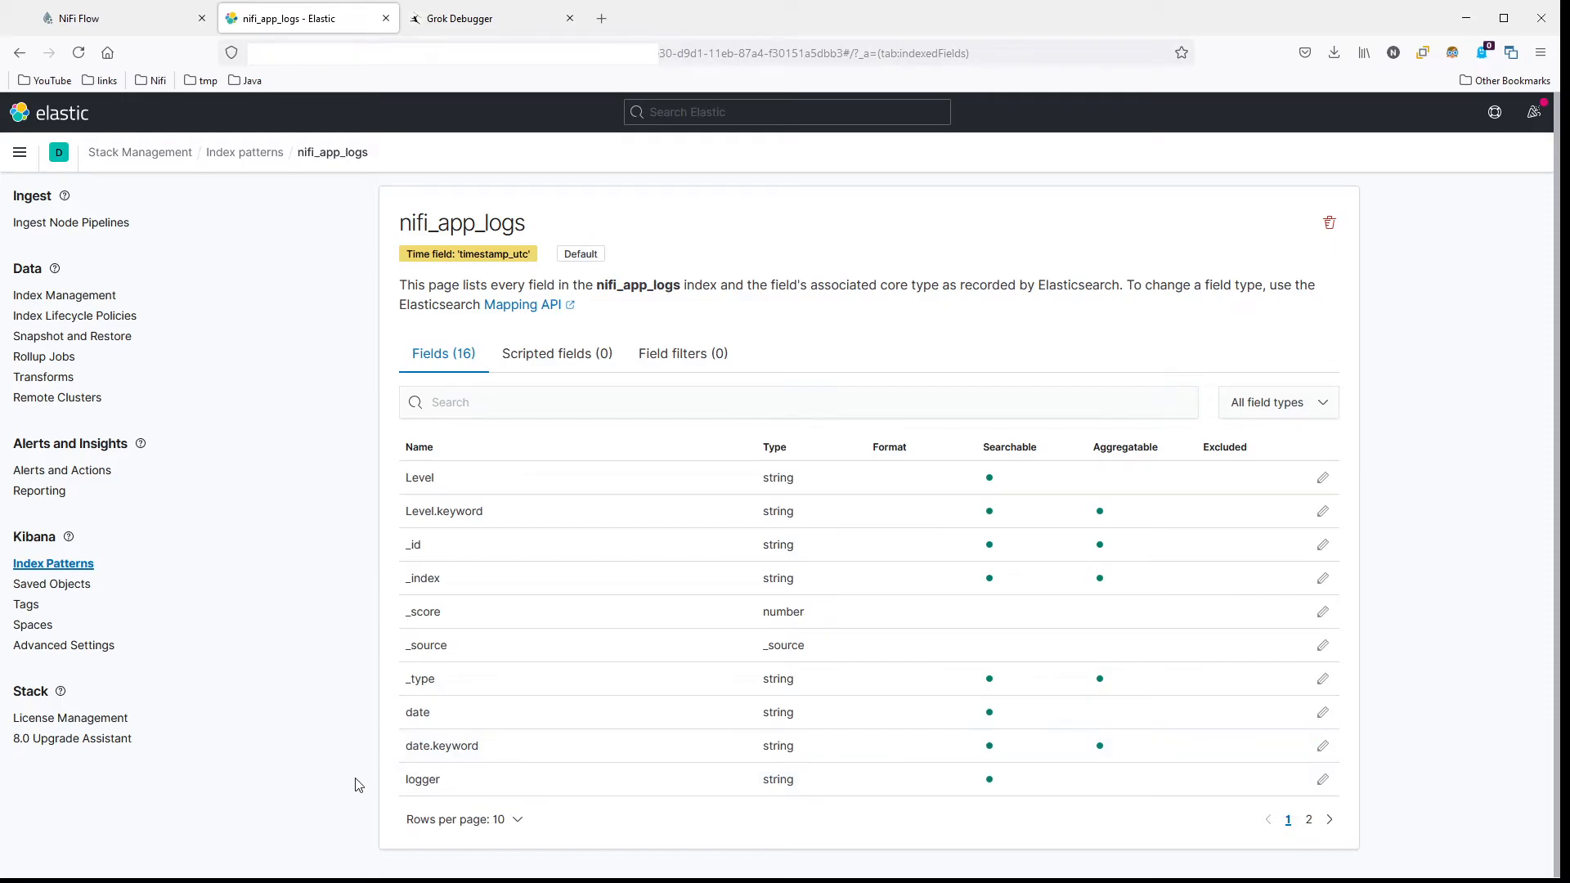
click(523, 818)
click(496, 781)
scroll(634, 679, down, 2)
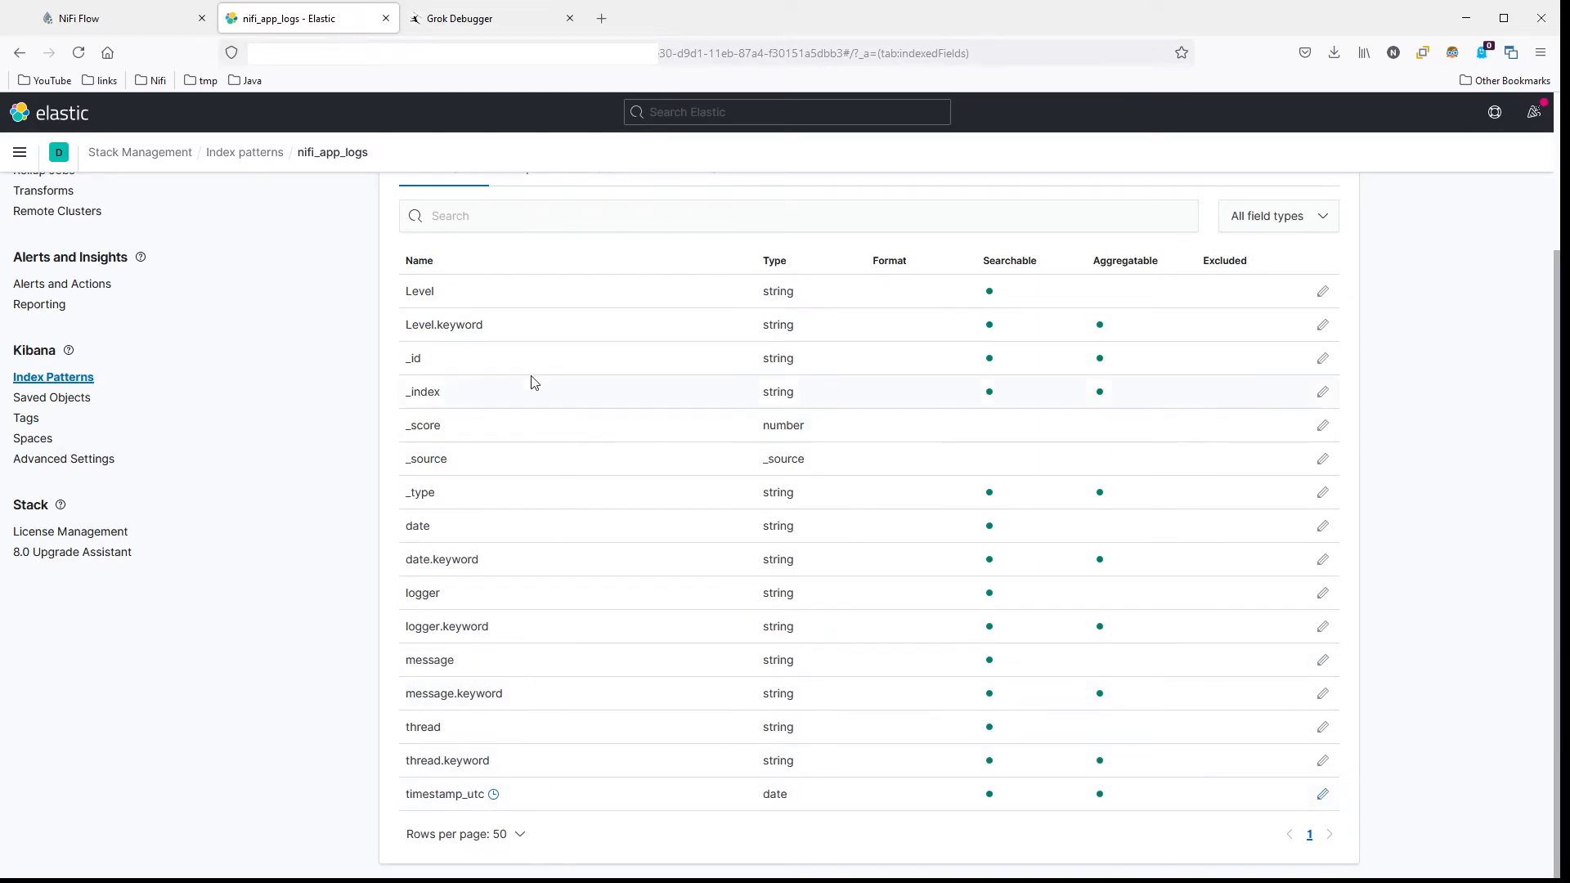
scroll(535, 553, up, 2)
scroll(495, 724, down, 2)
scroll(227, 683, up, 2)
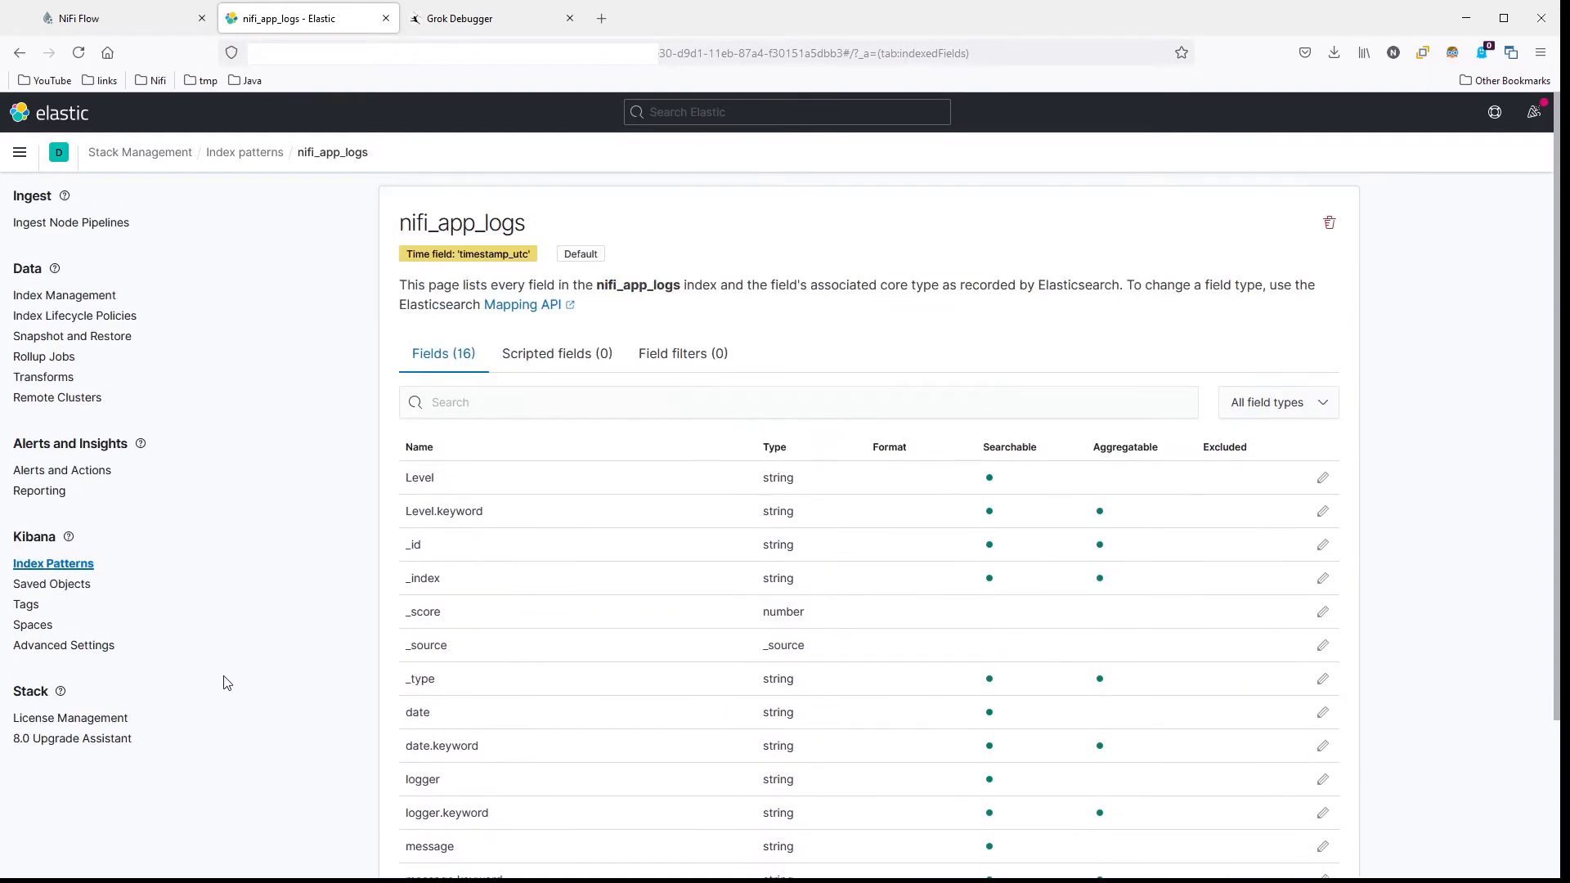
Step: Delete the existing nifi_app_logs index pattern and begin defining a new one named nifi_app_logs
click(1330, 223)
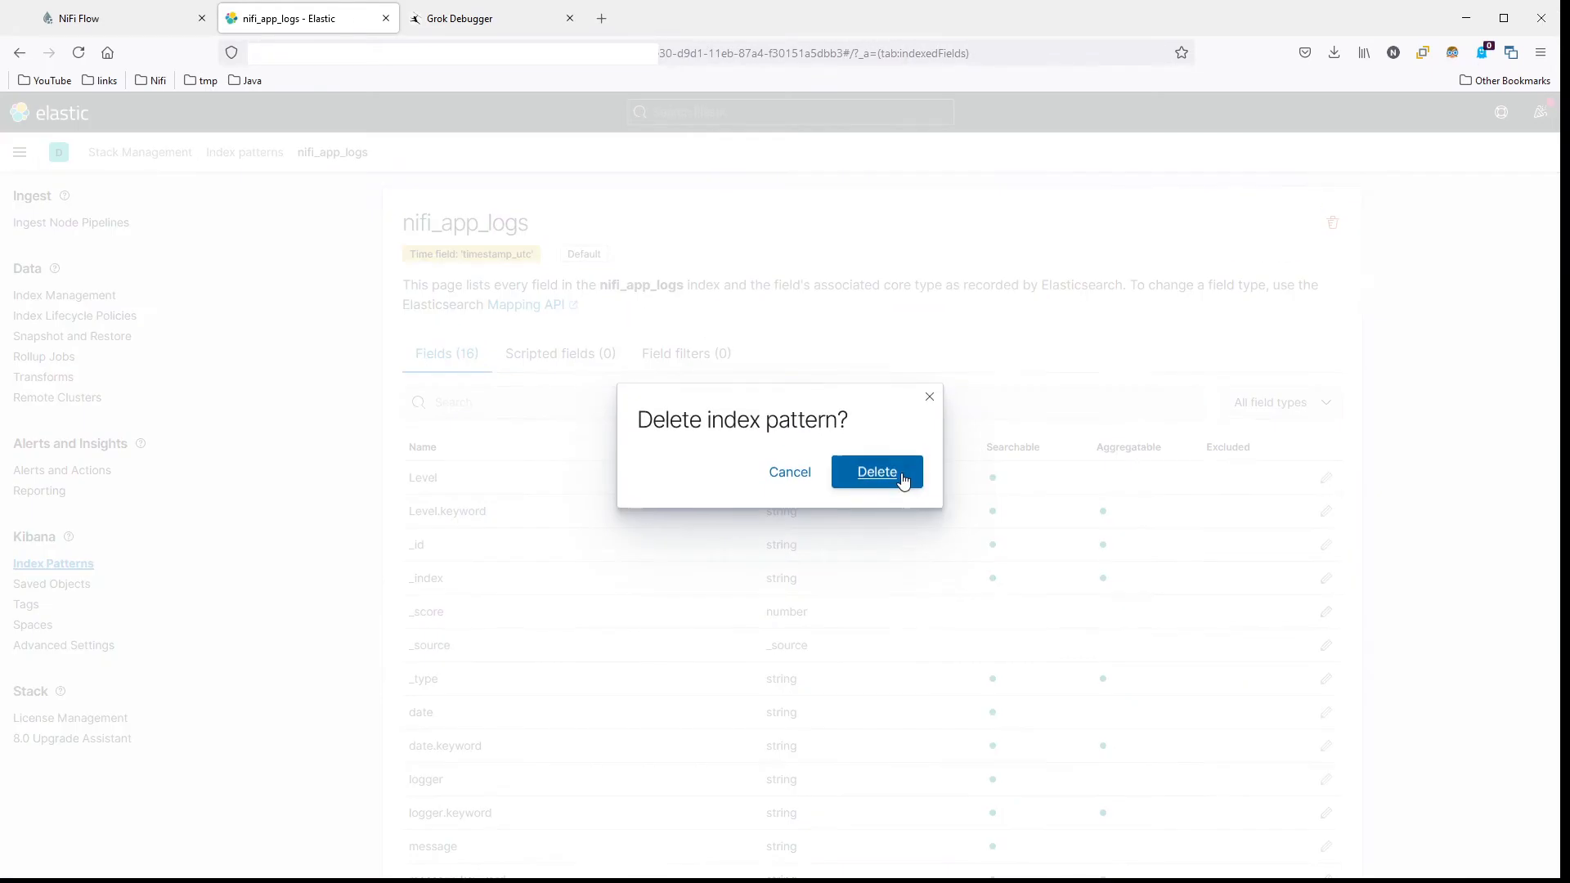
click(898, 478)
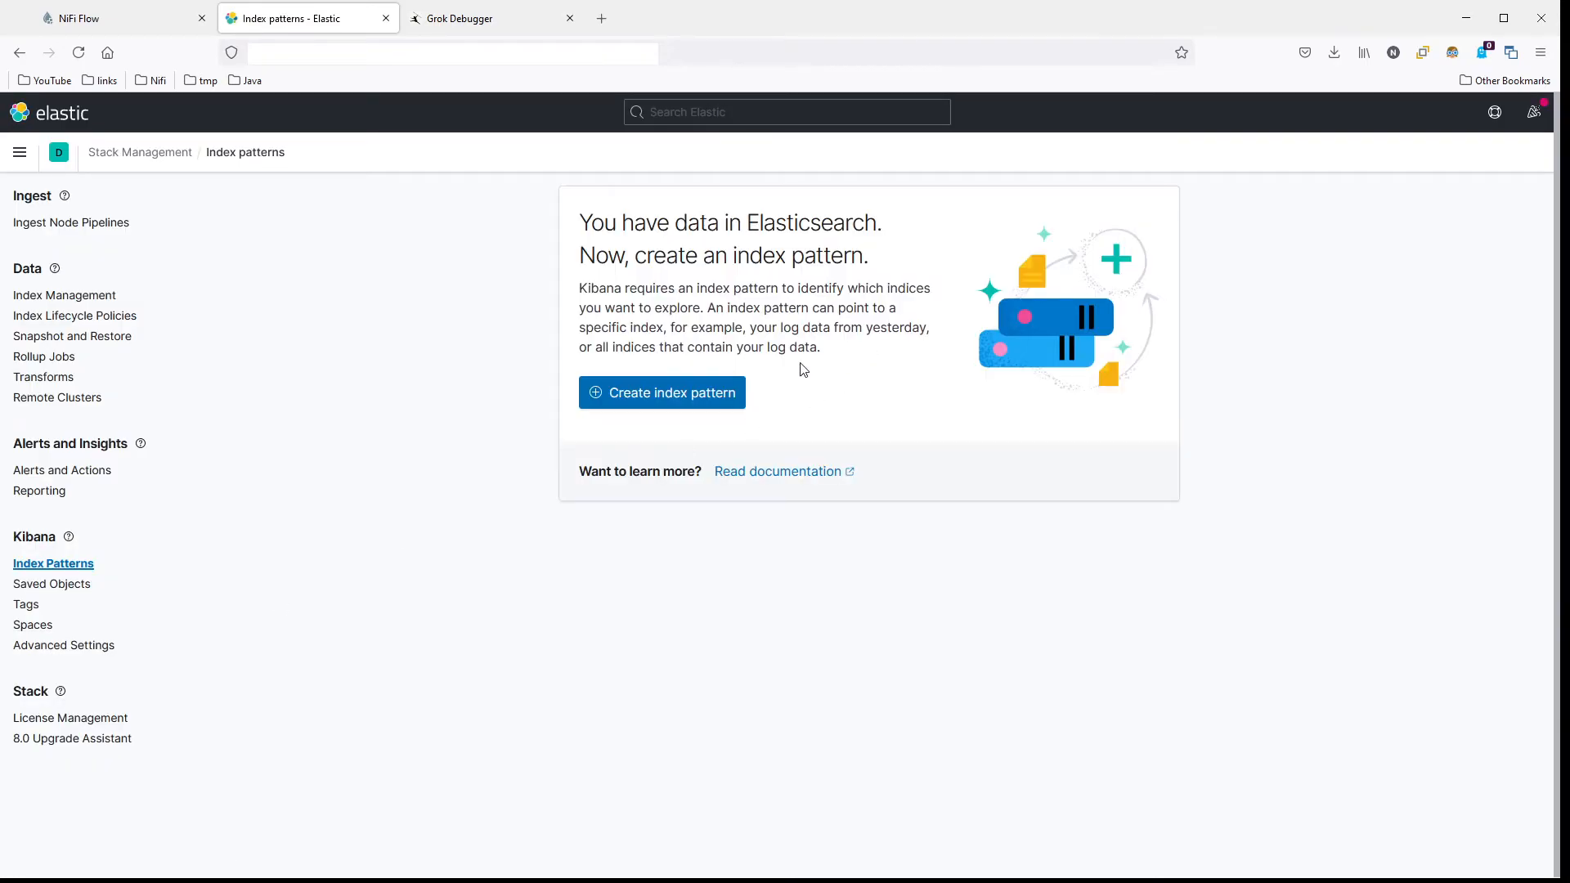
click(695, 402)
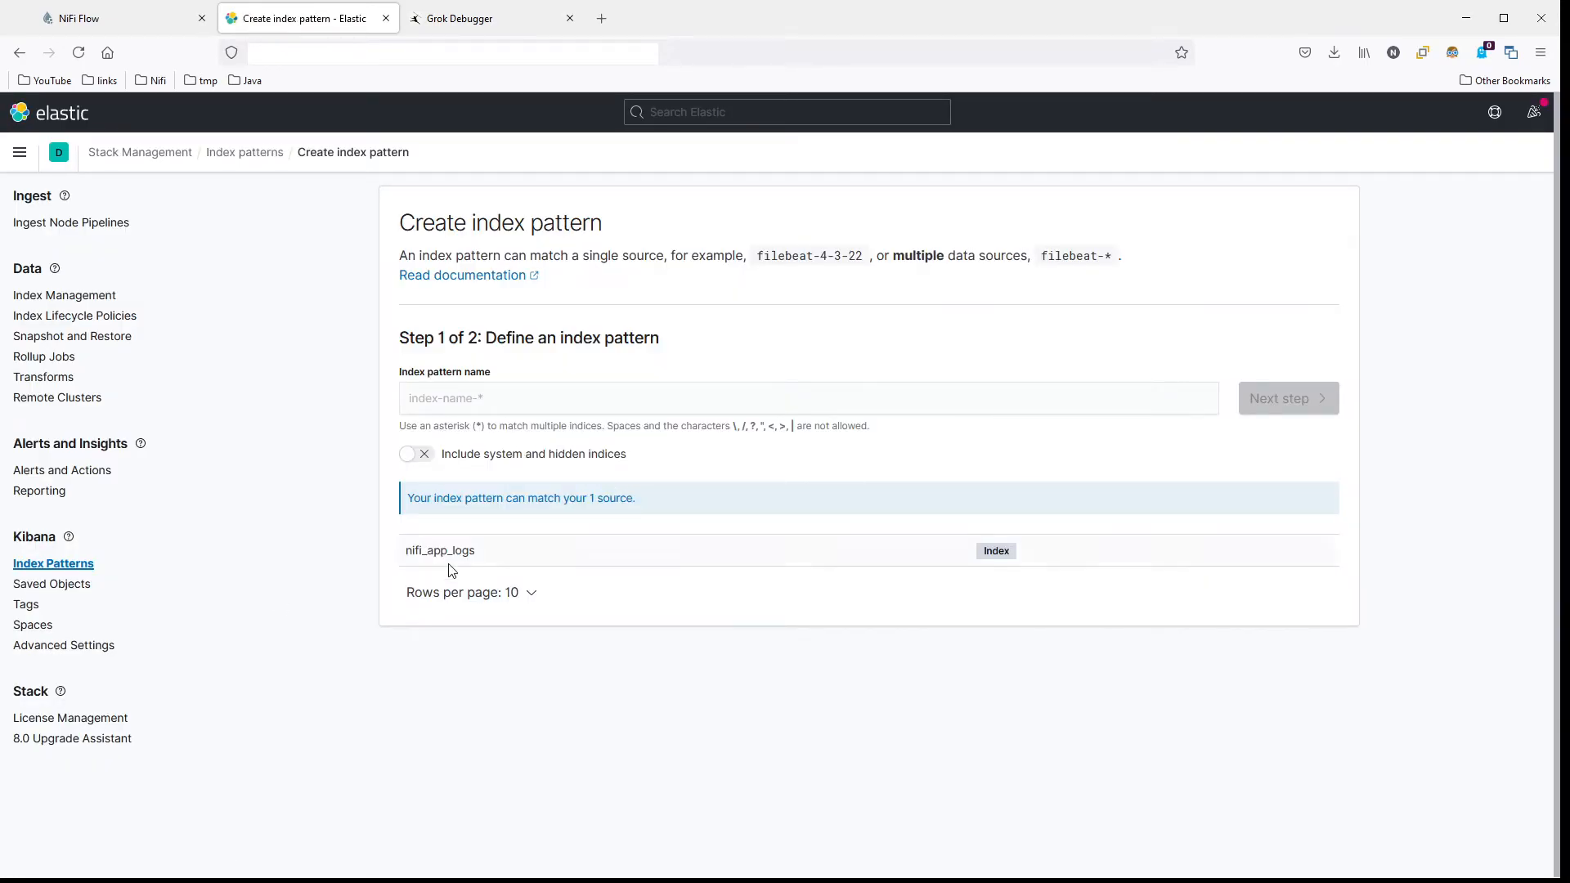
double_click(442, 554)
key(ctrl+c)
click(482, 407)
key(ctrl+v)
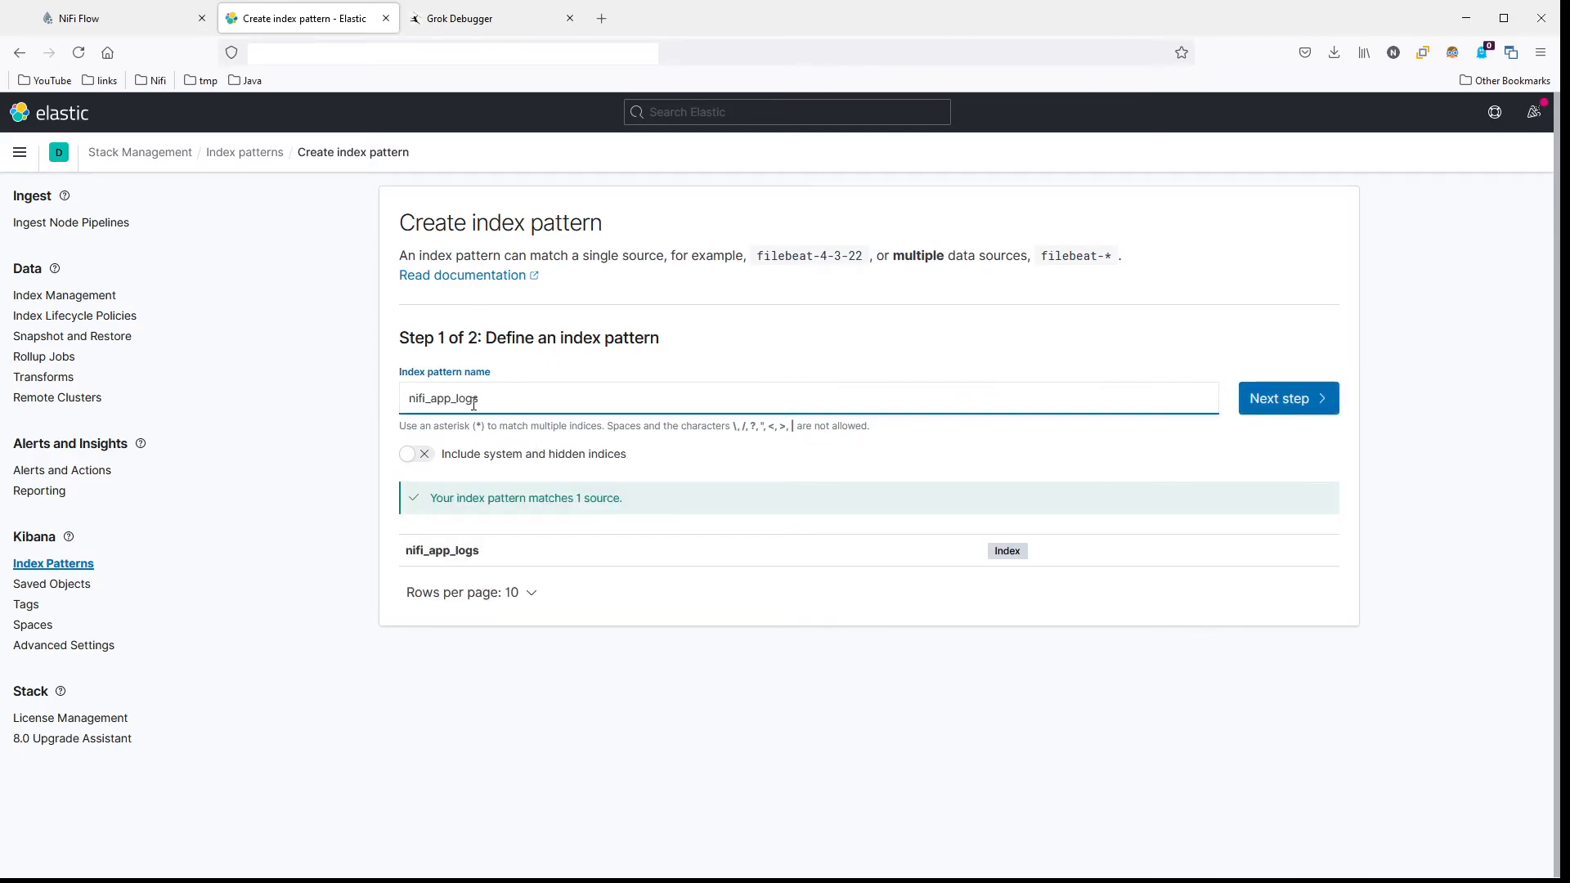
Step: Choose timestamp_utc as the primary time field and create the index pattern
click(1290, 398)
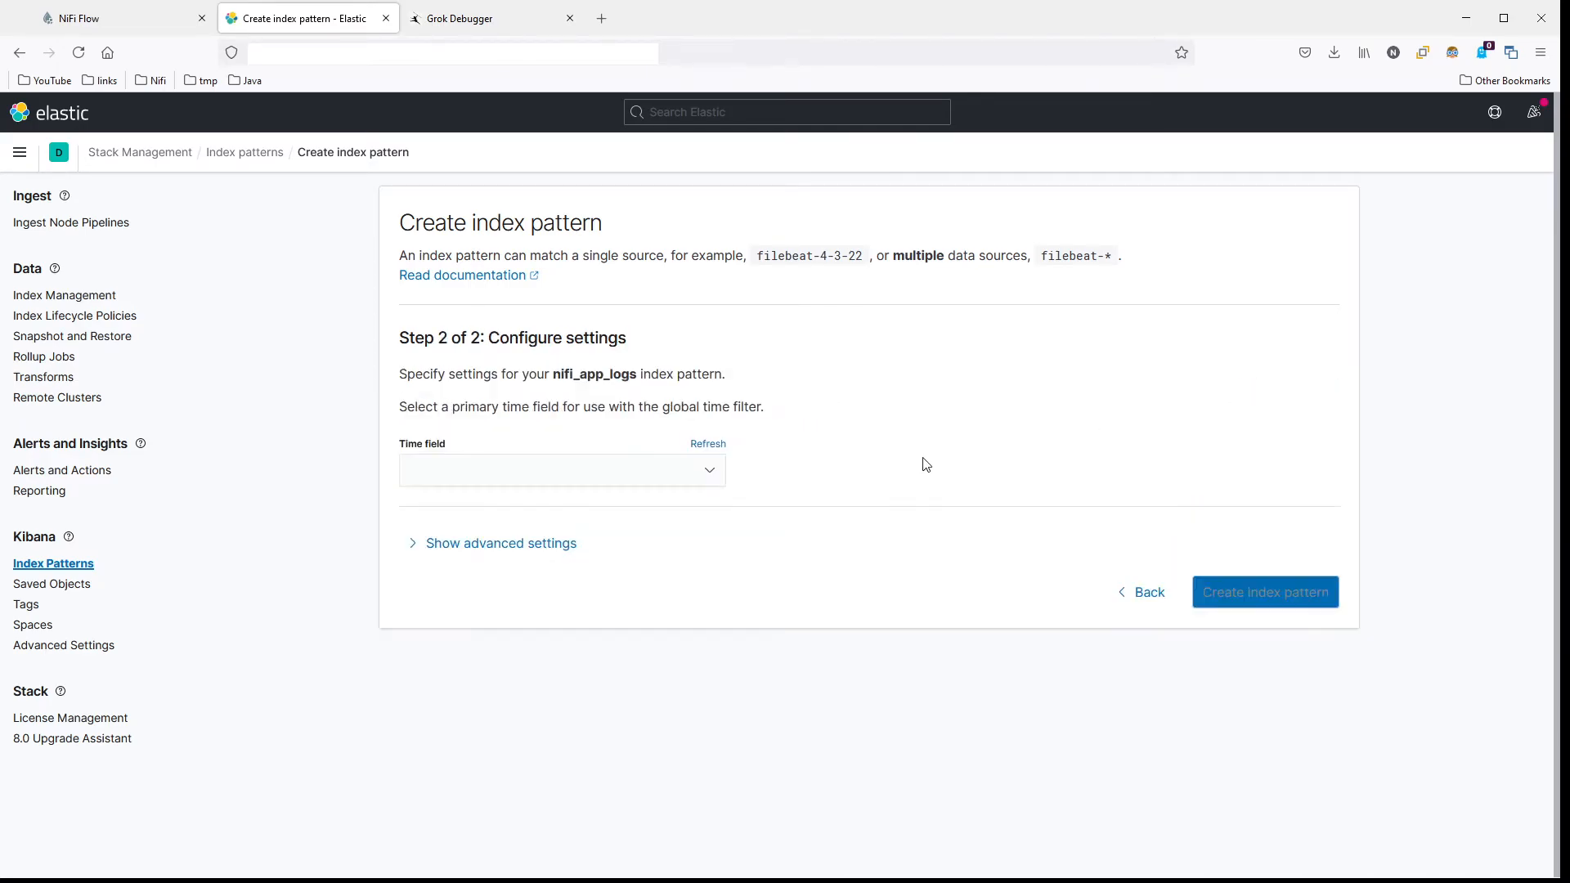
click(636, 479)
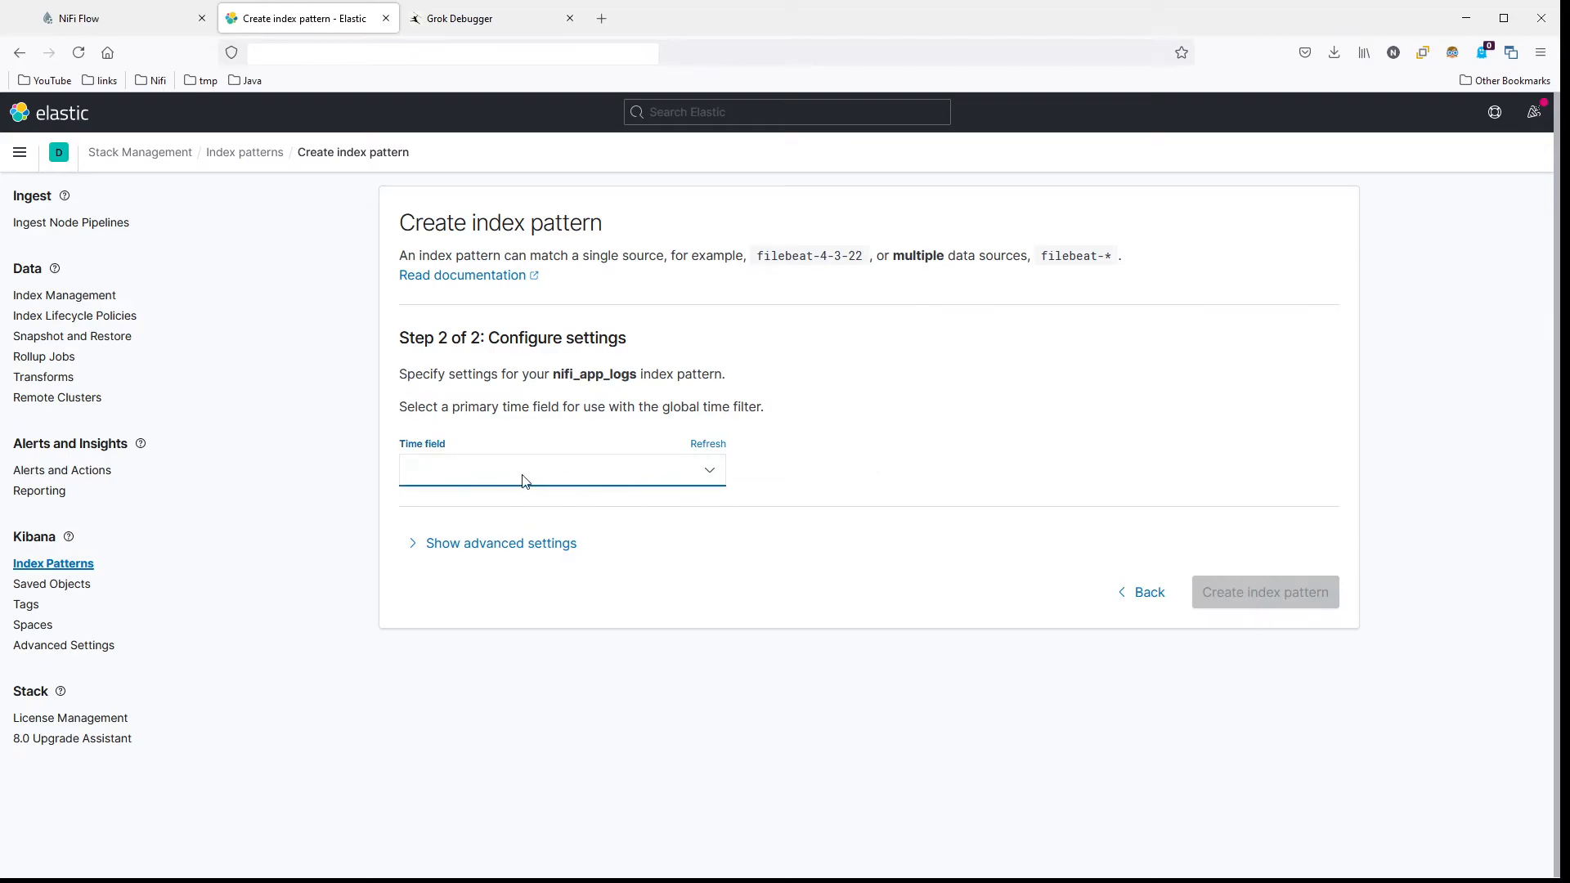
click(452, 524)
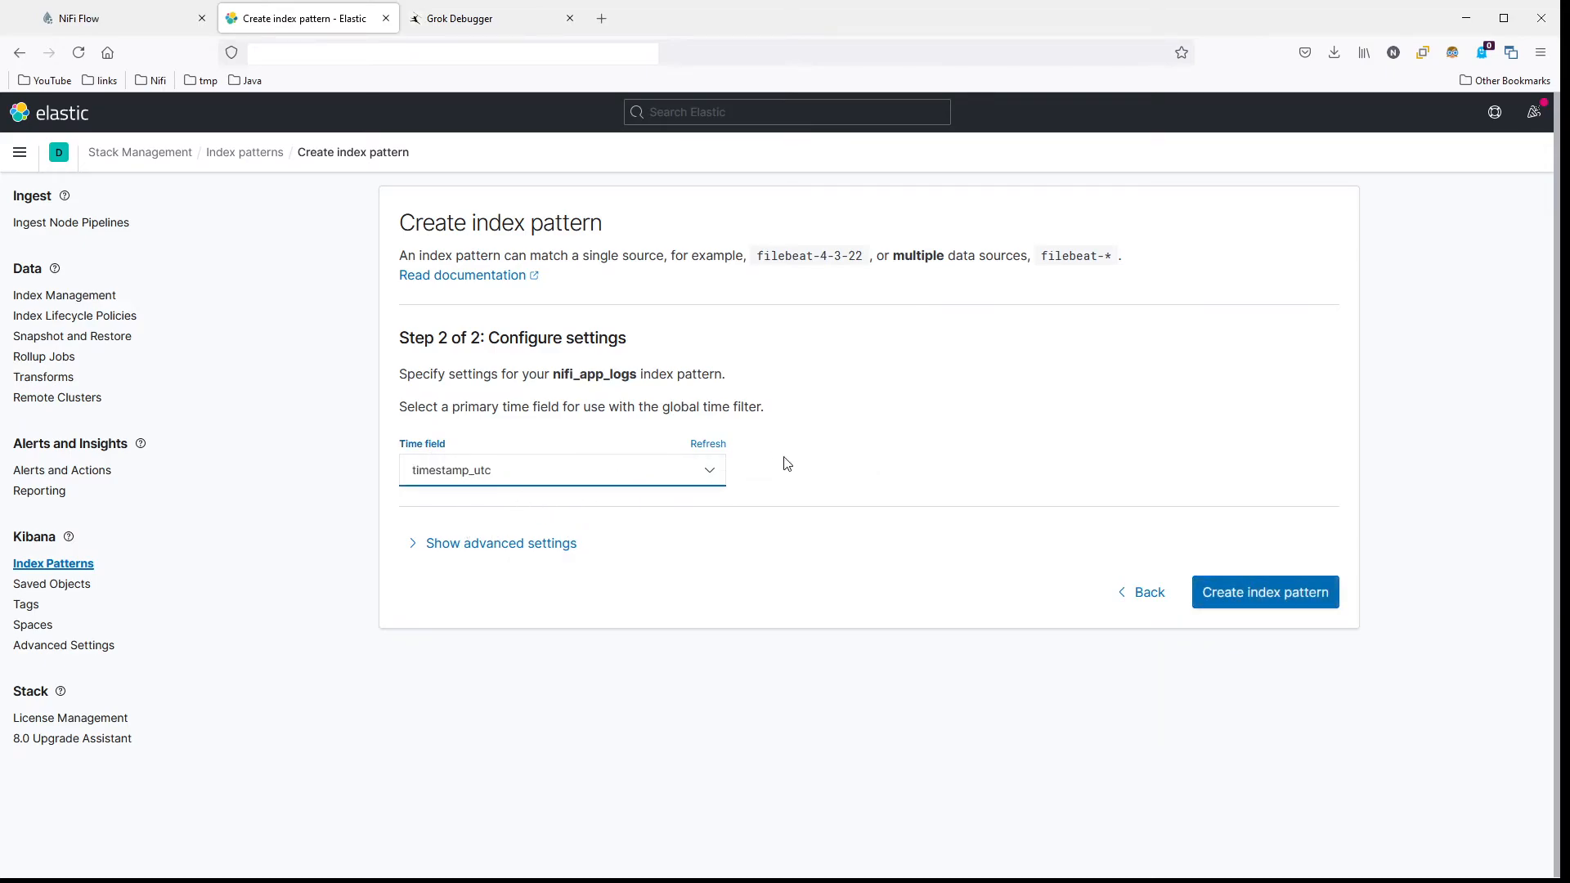
click(1290, 601)
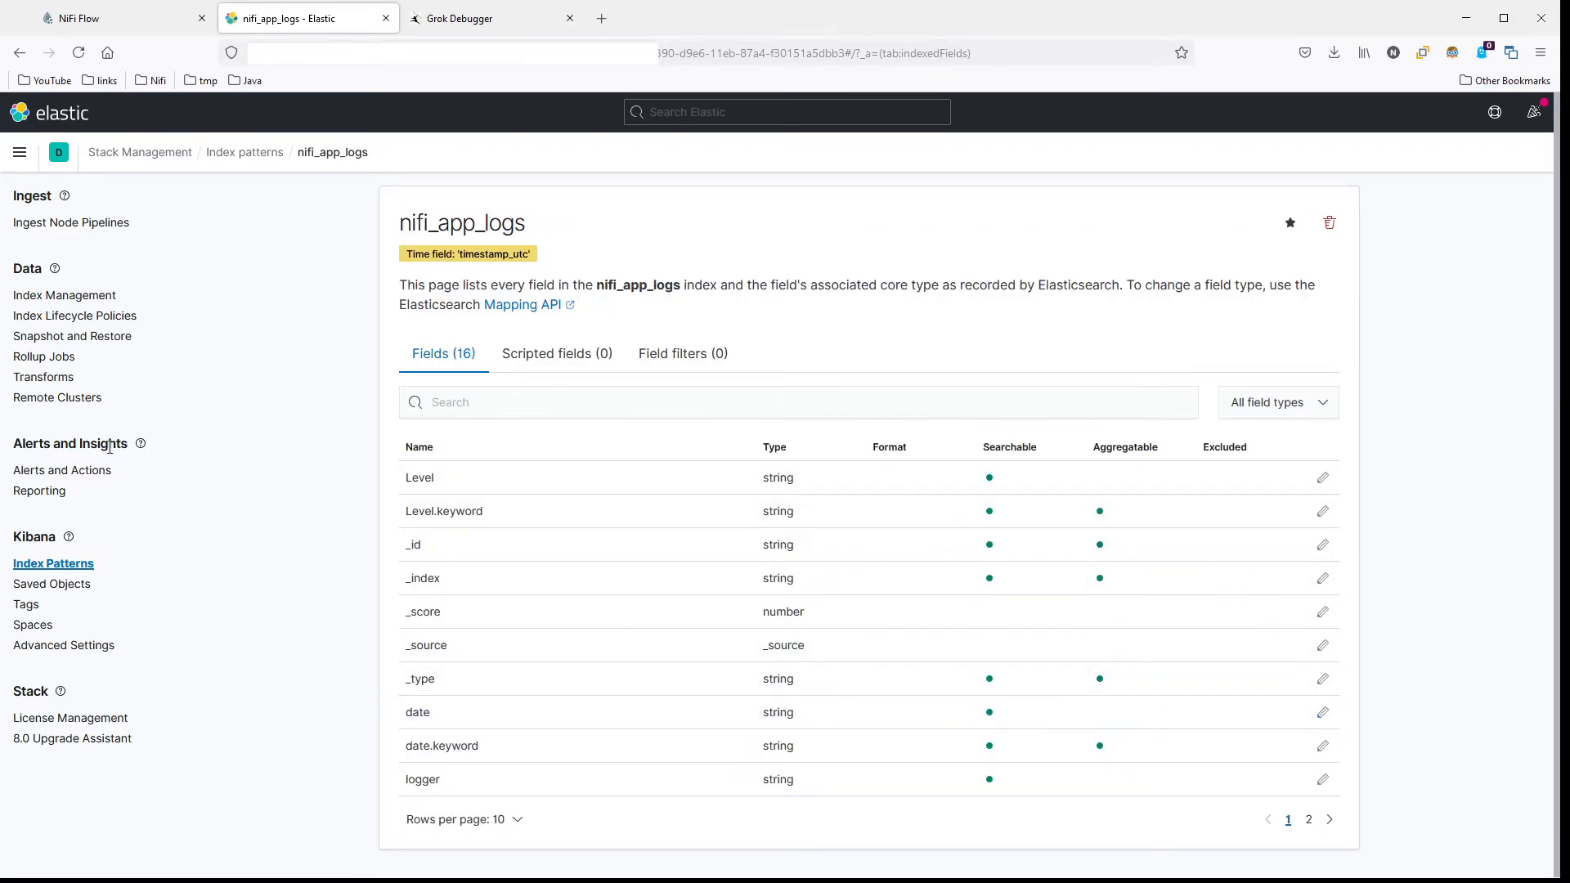
Step: Open Discover and examine the nifi_app_logs records and their time histogram
click(20, 152)
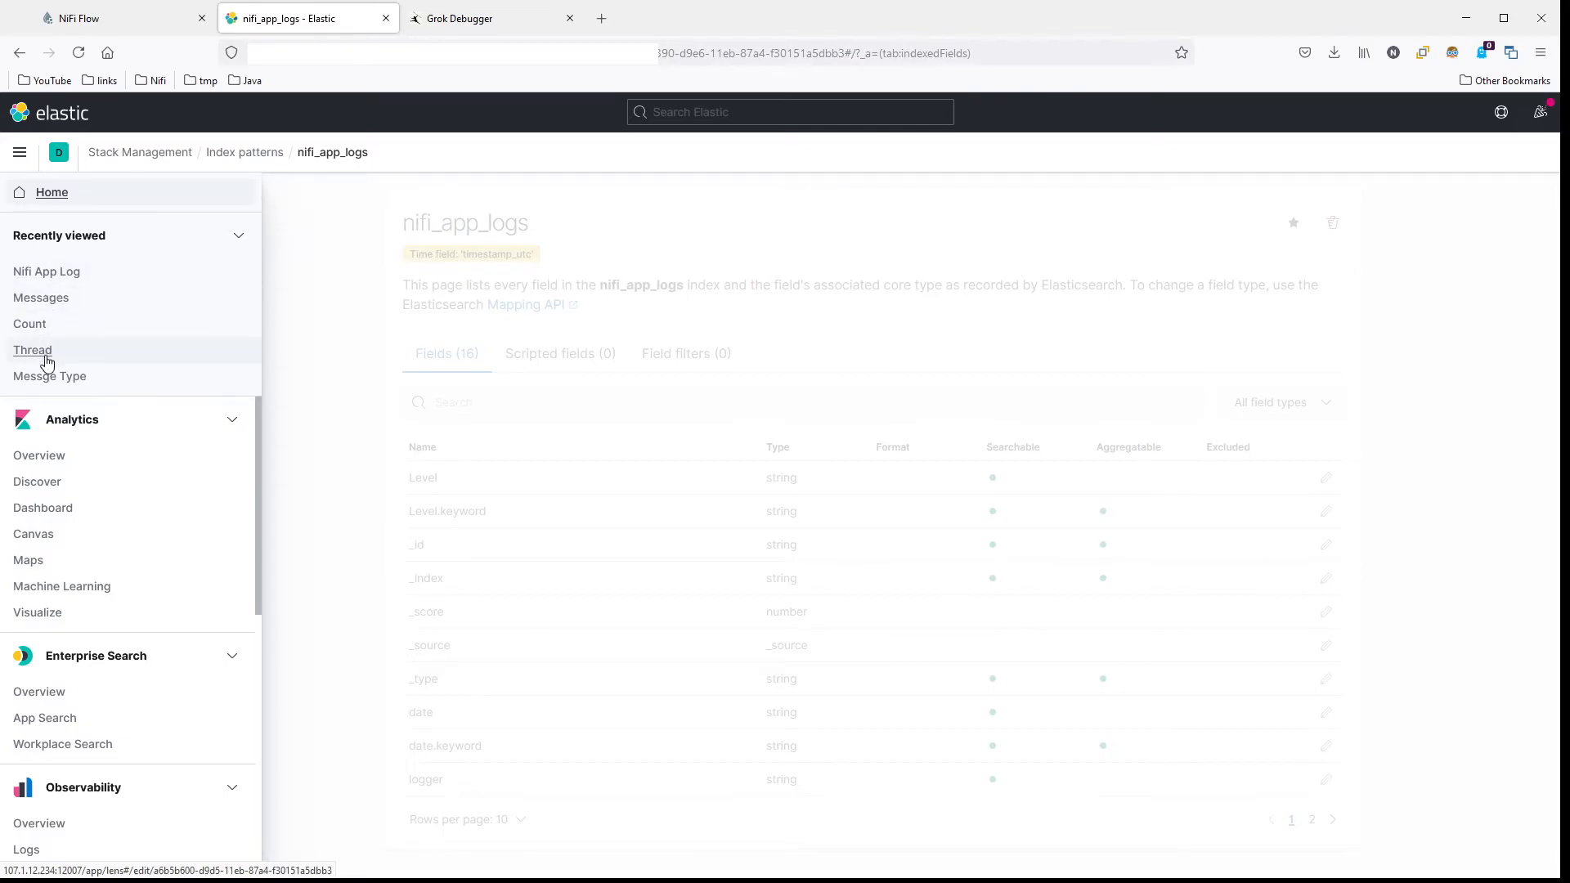
click(41, 483)
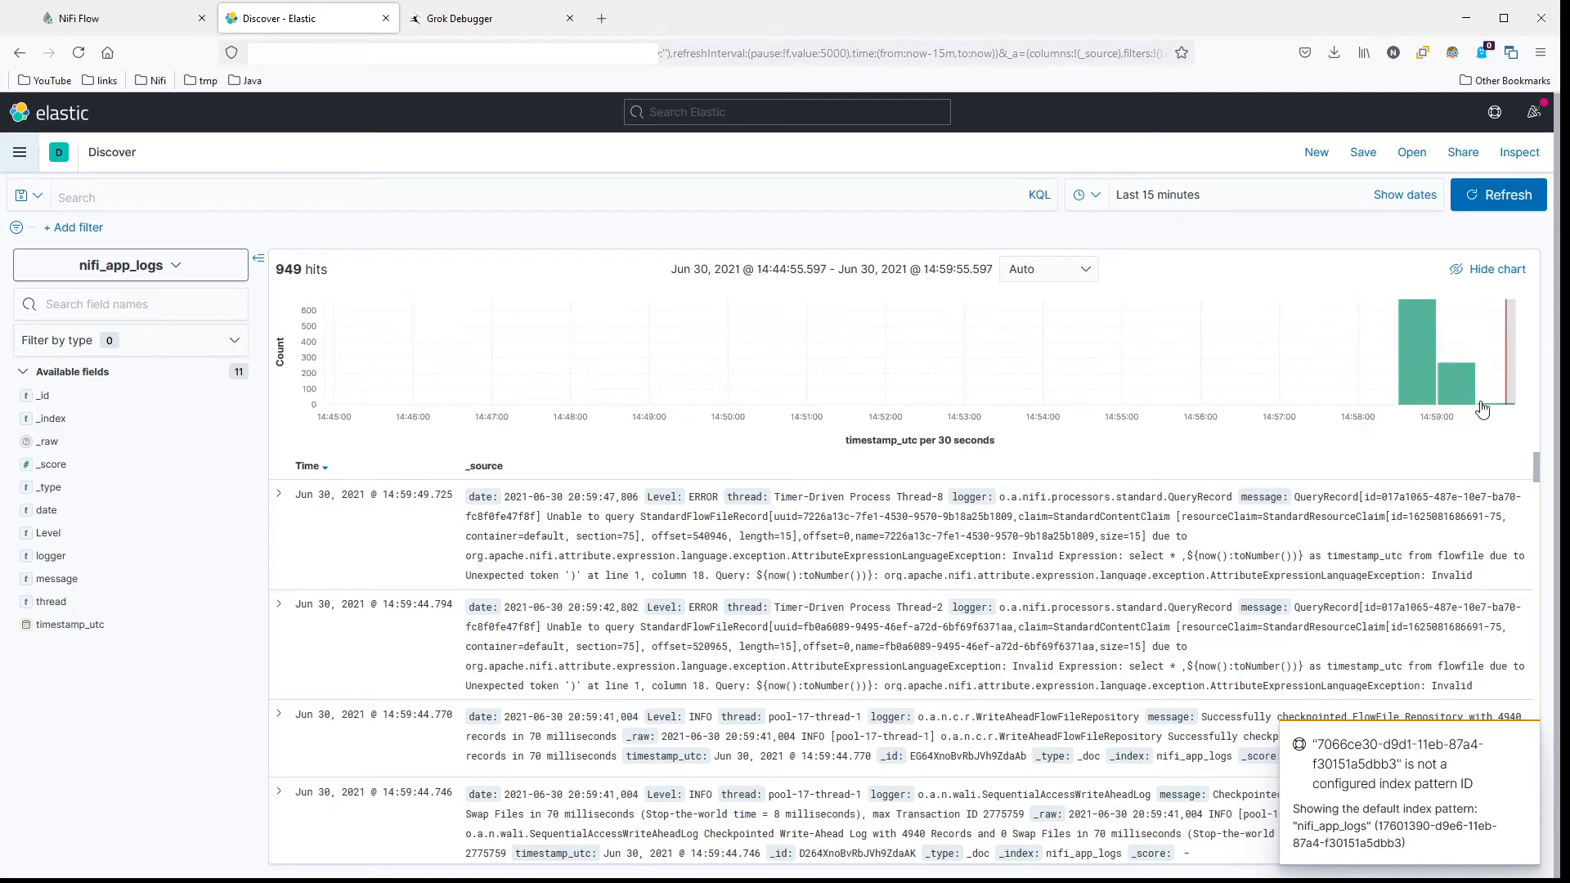
mouse_move(1419, 388)
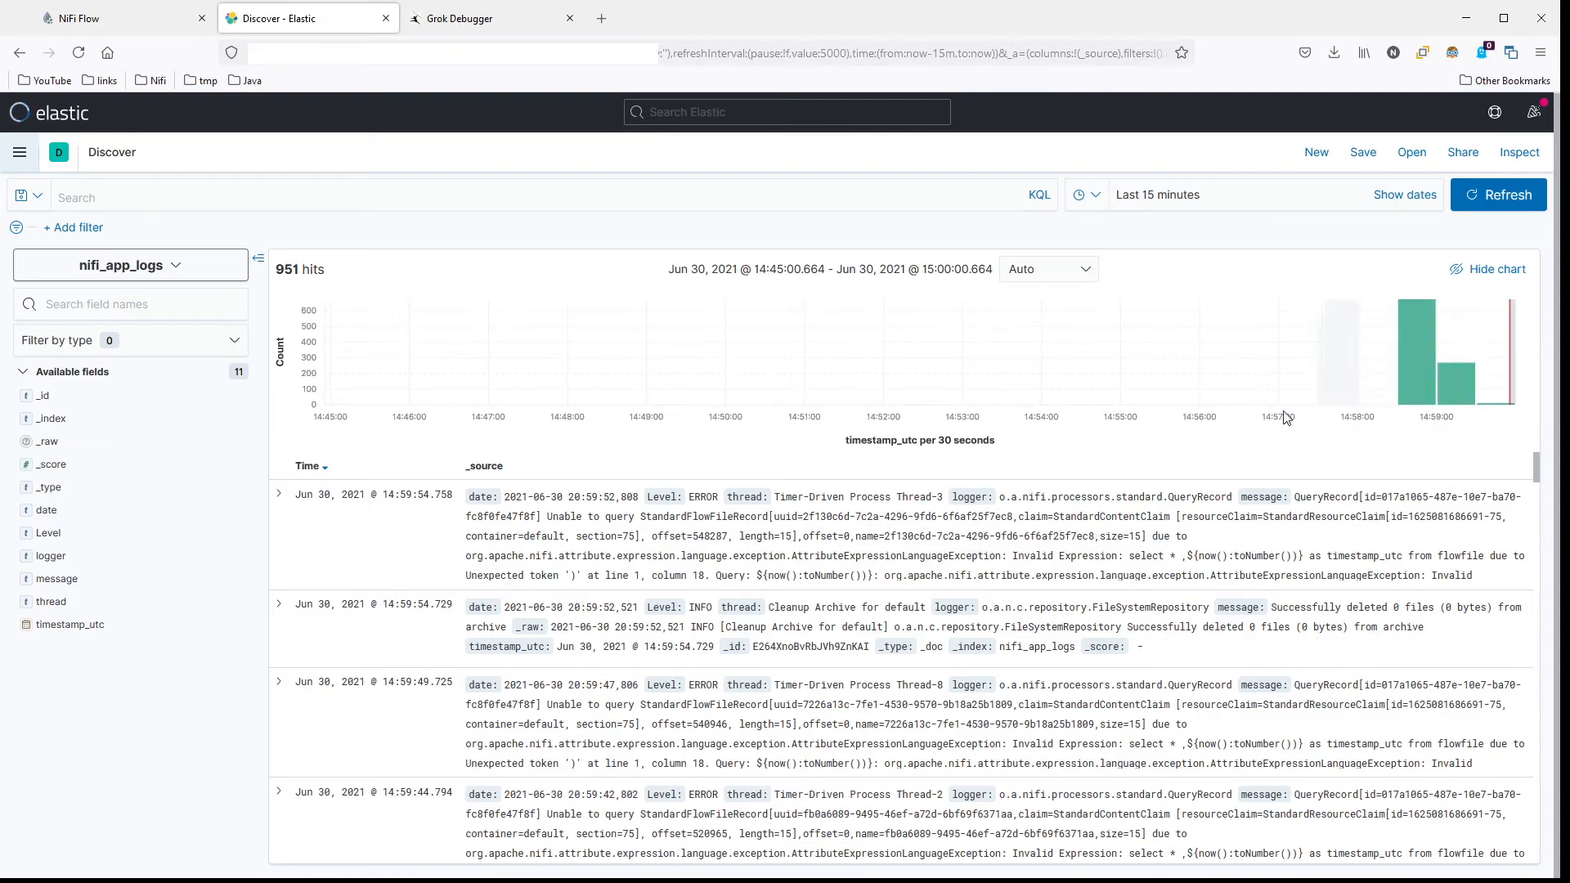
scroll(699, 542, down, 1)
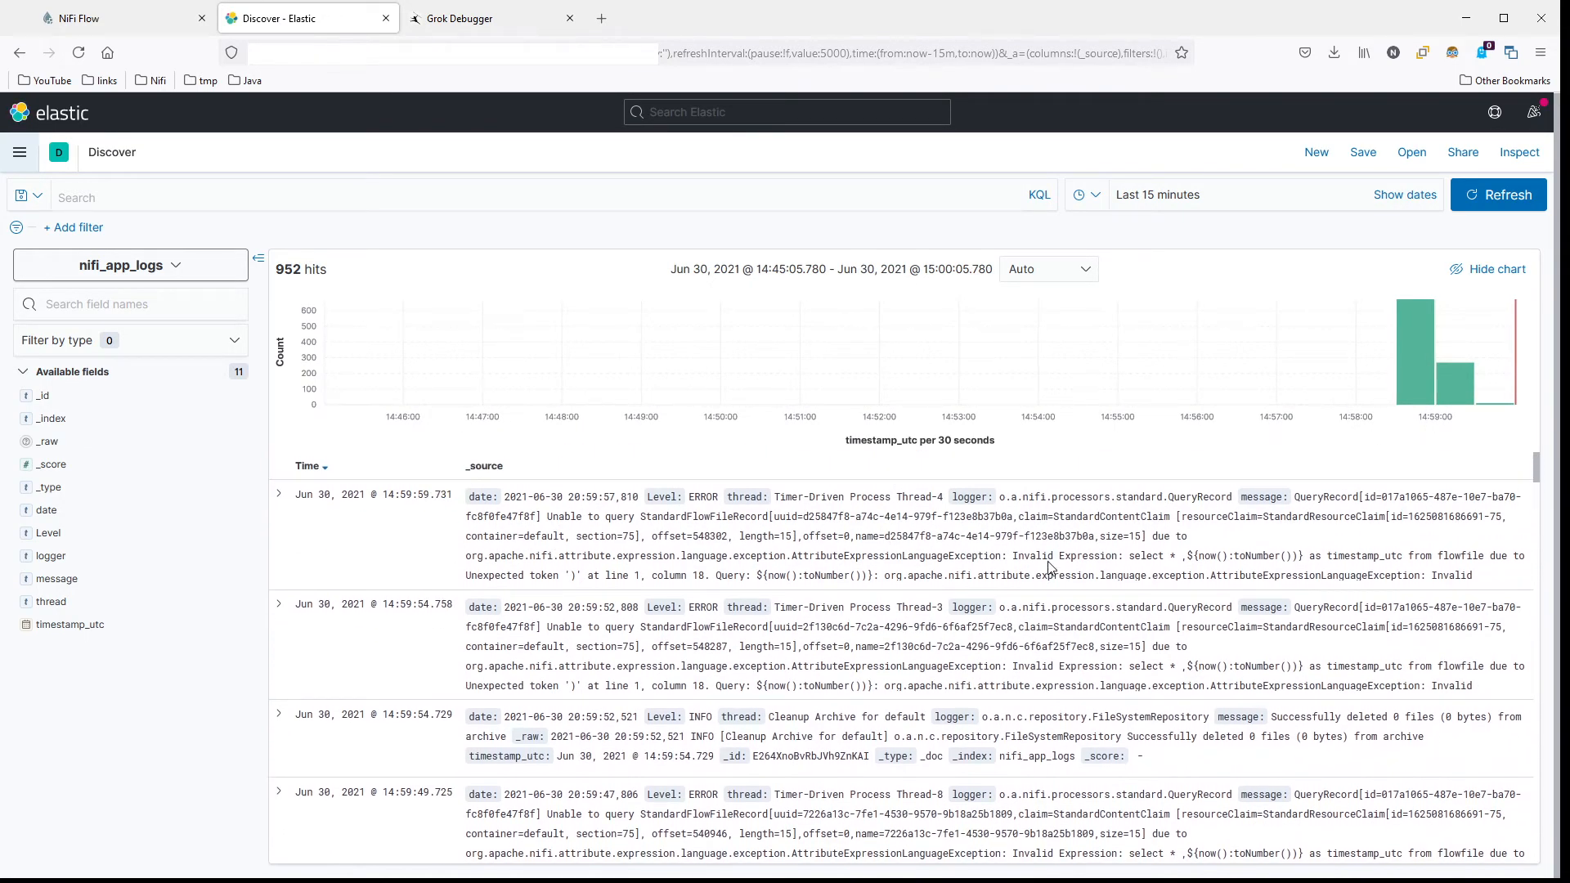
Step: Expand the newest nifi_app_logs record and examine its document in both the Table and JSON views
click(279, 494)
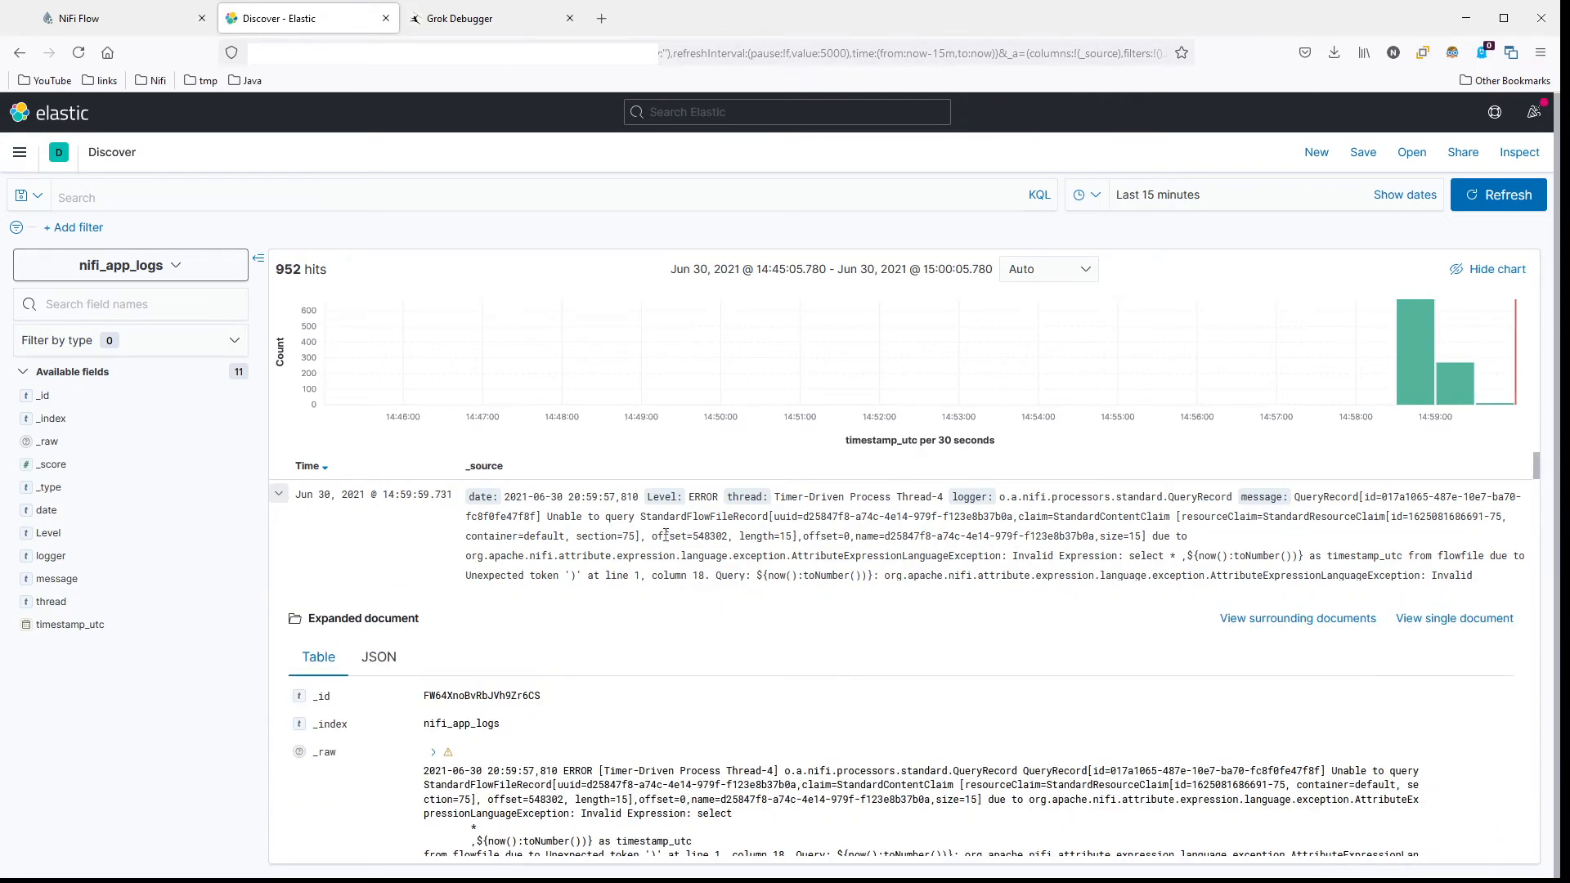
scroll(666, 540, down, 2)
scroll(667, 539, down, 5)
scroll(665, 535, up, 6)
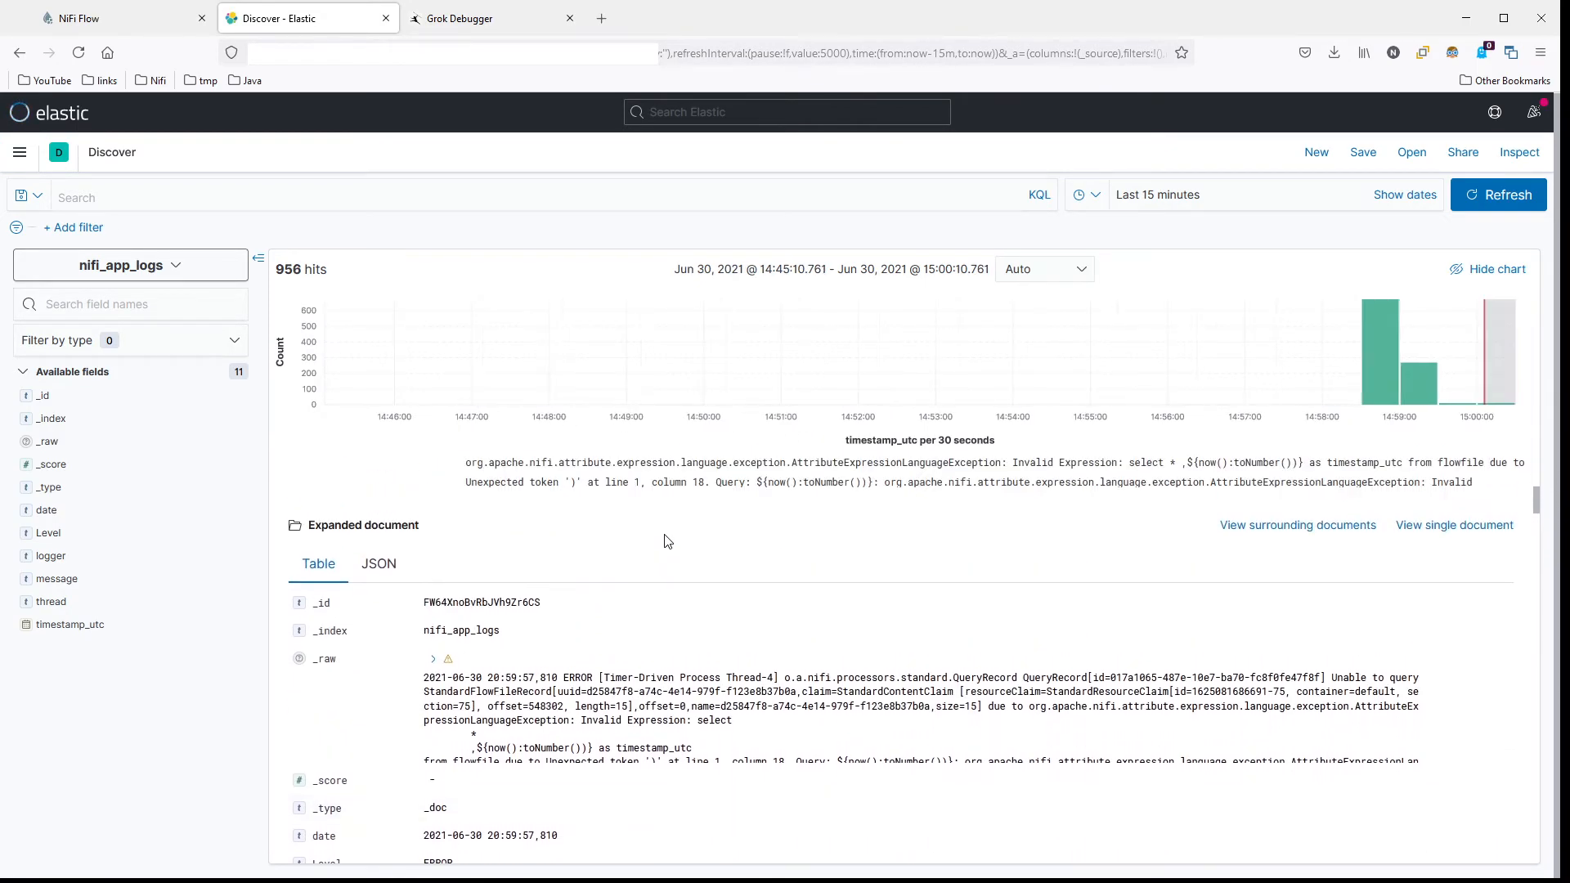
scroll(573, 527, down, 1)
click(378, 471)
scroll(687, 573, down, 2)
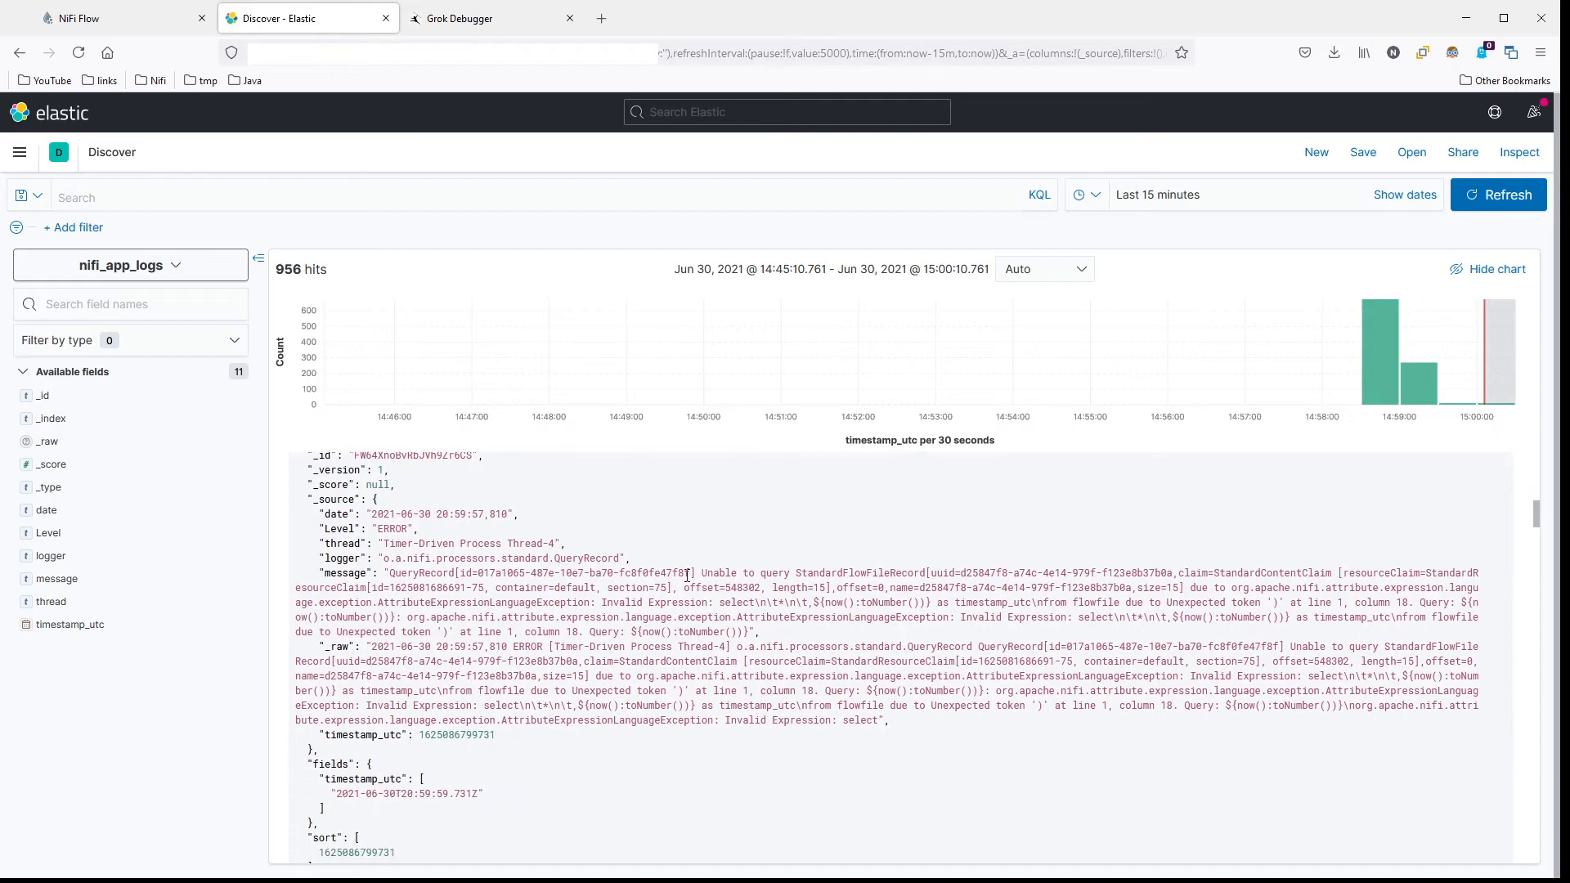
scroll(514, 558, up, 2)
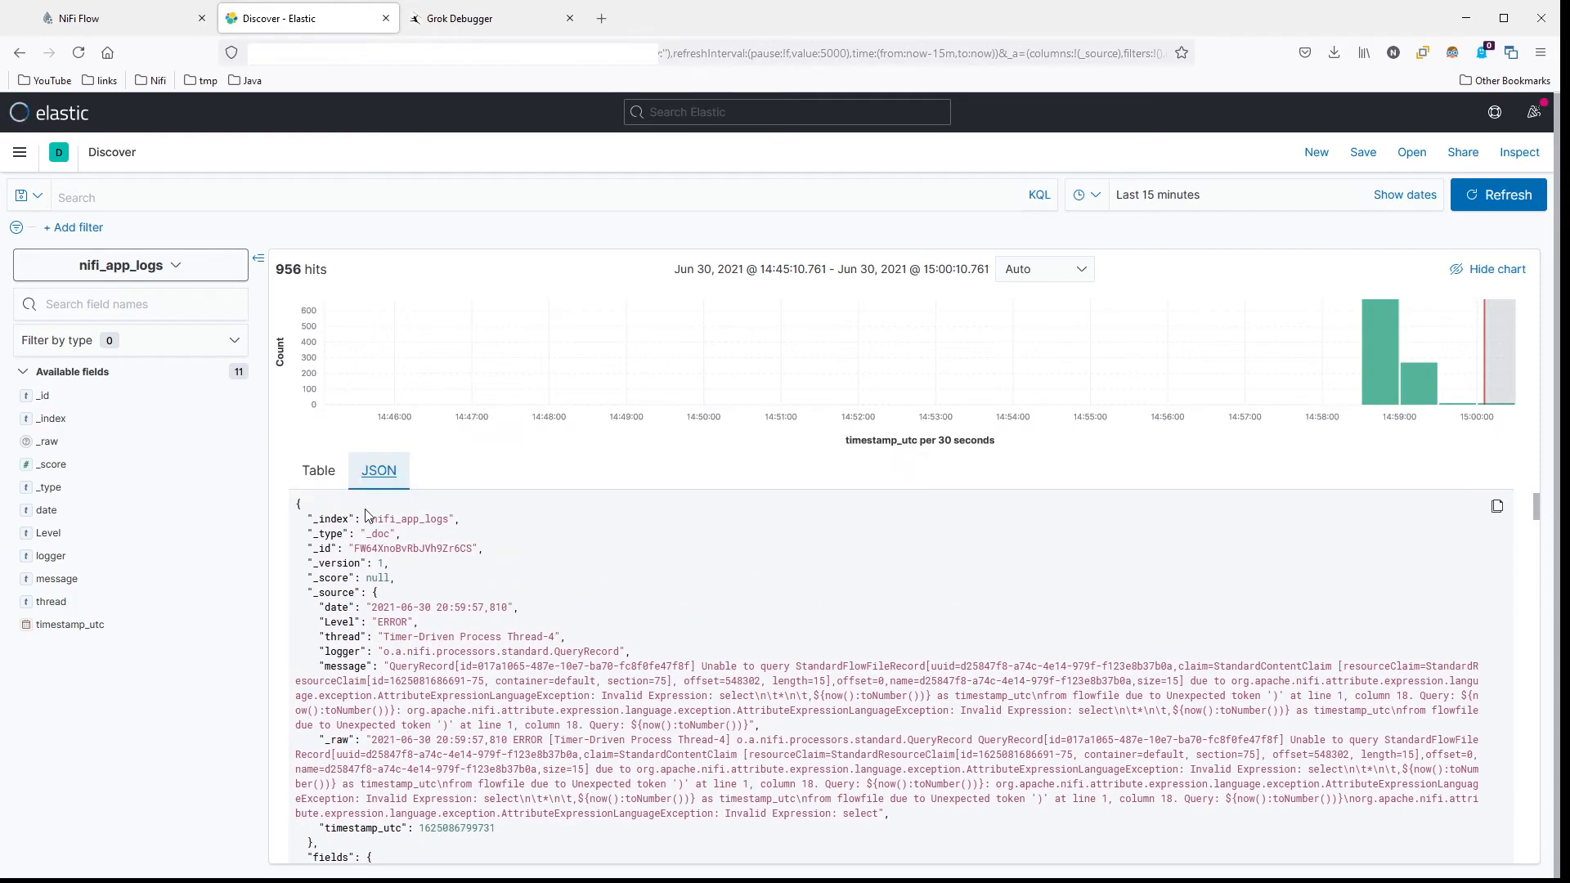
click(320, 472)
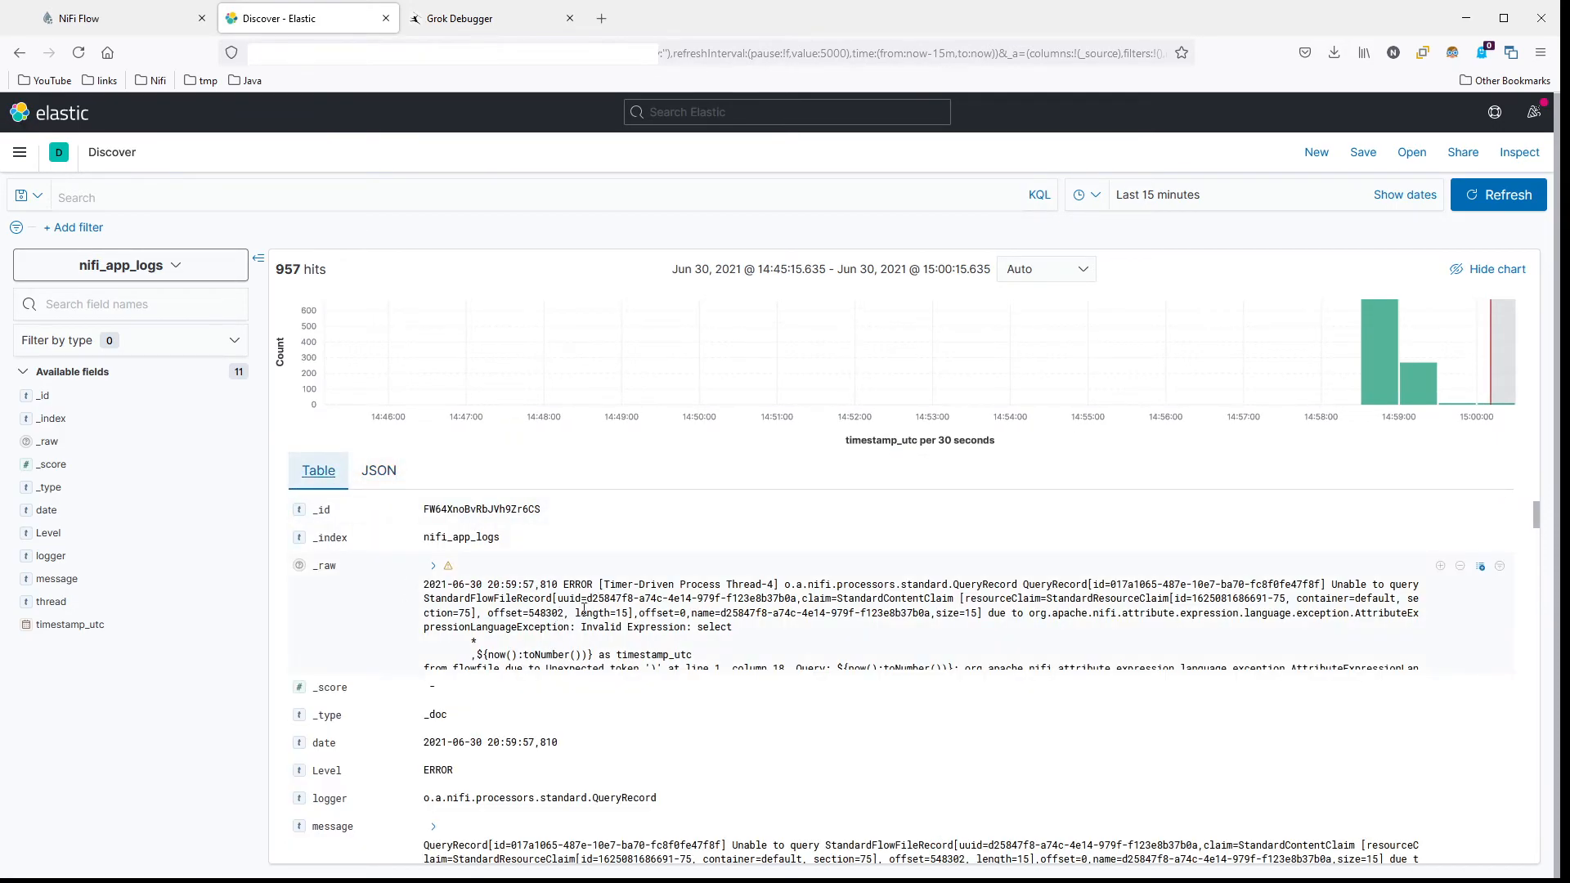
scroll(579, 620, down, 2)
scroll(810, 527, up, 2)
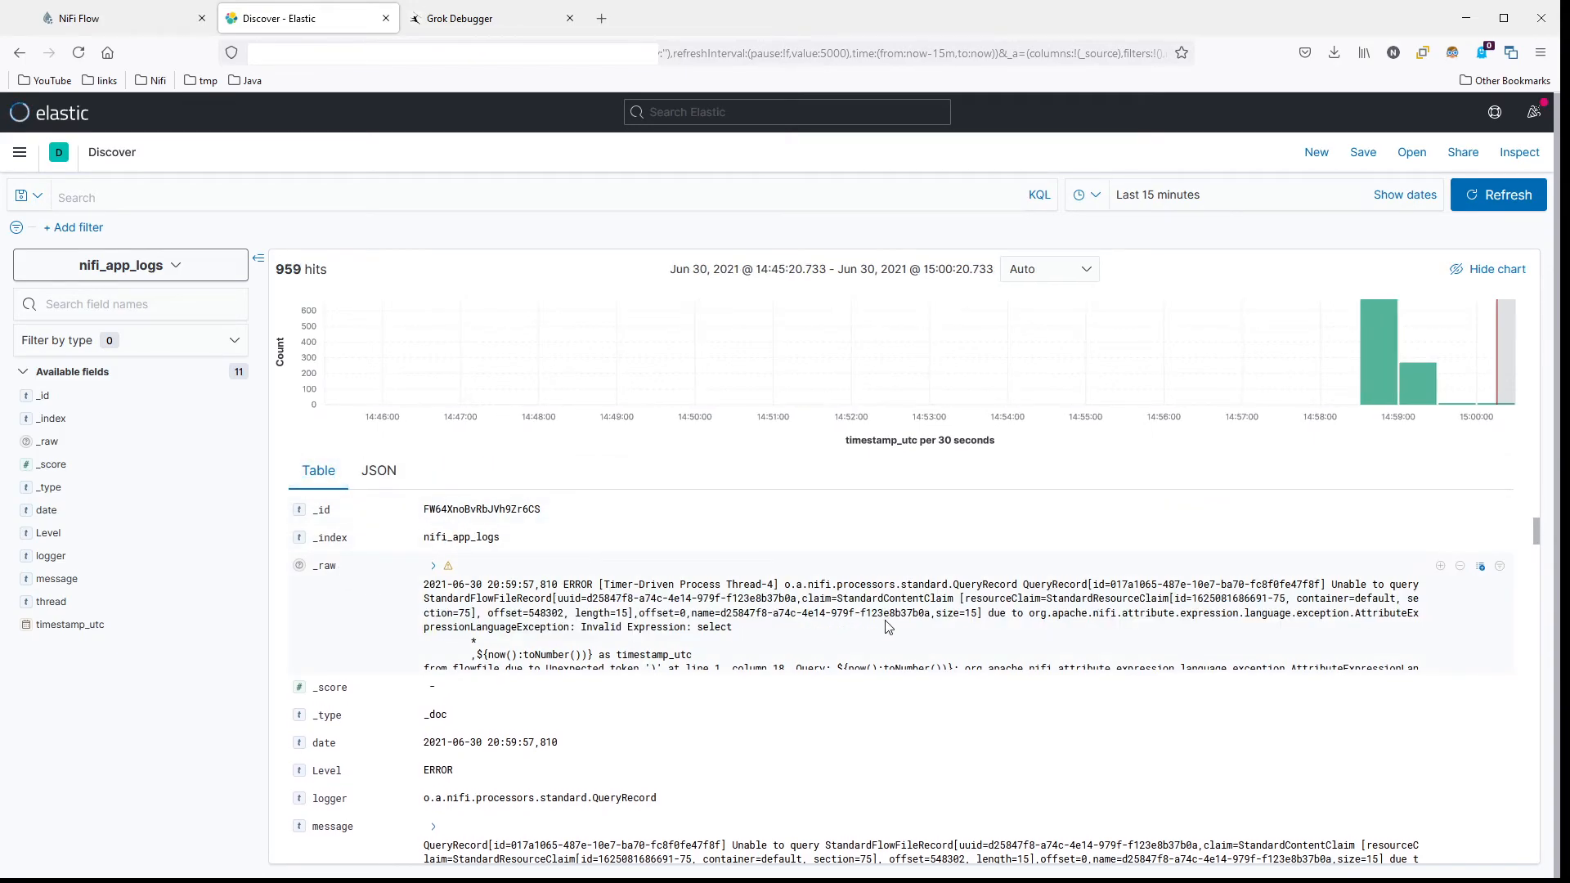
Step: Examine the message, logger, Level, date and timestamp_utc values of the expanded log record
scroll(776, 707, down, 5)
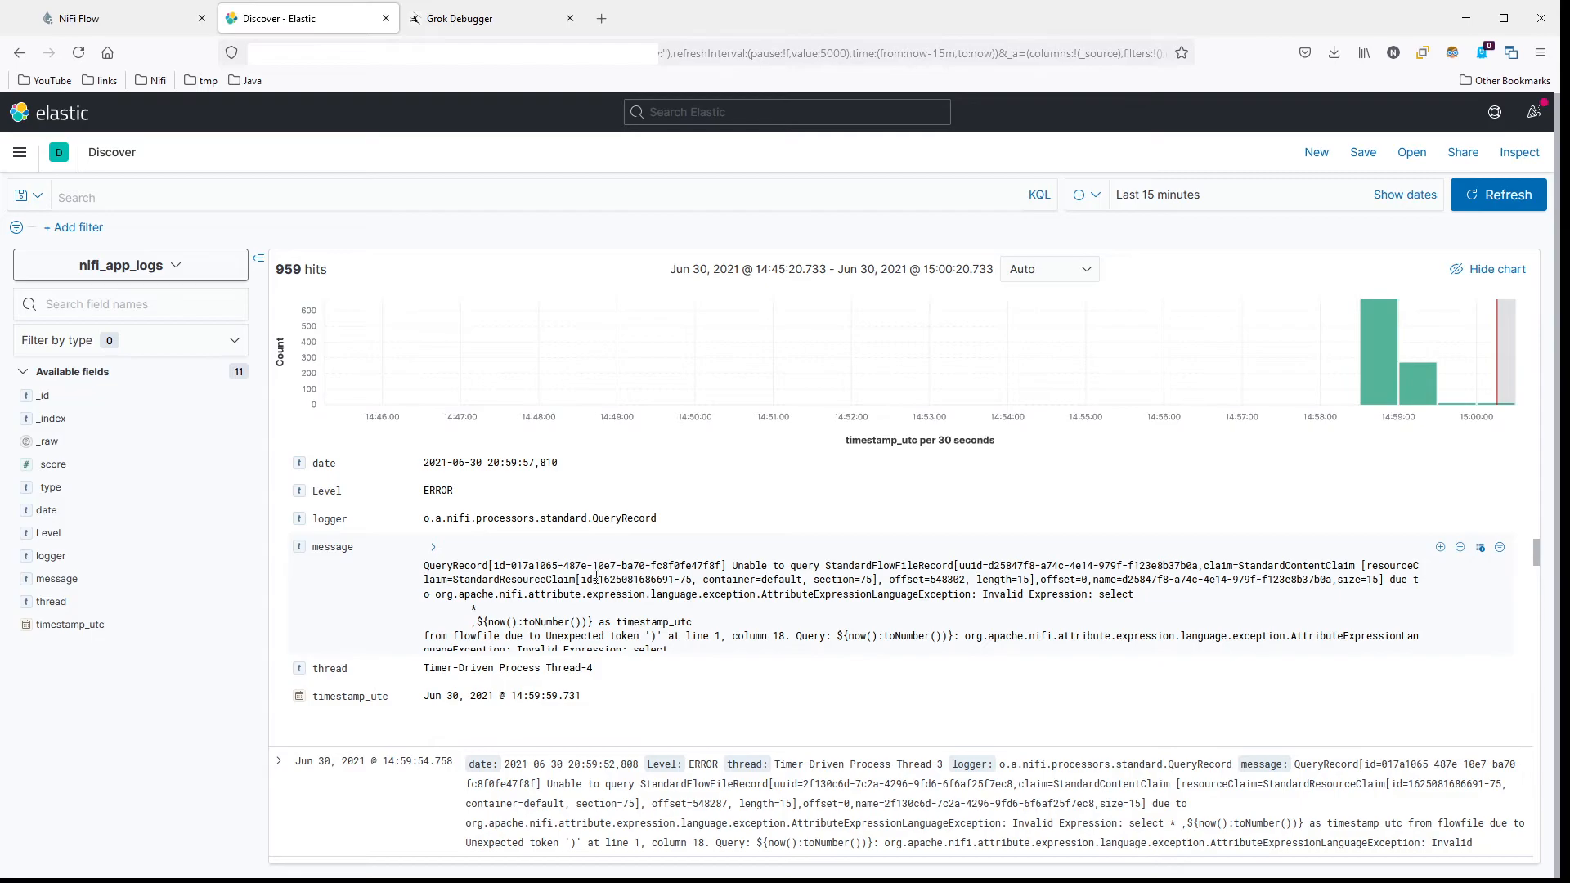
drag(583, 566, 1161, 605)
drag(470, 608, 745, 638)
click(567, 595)
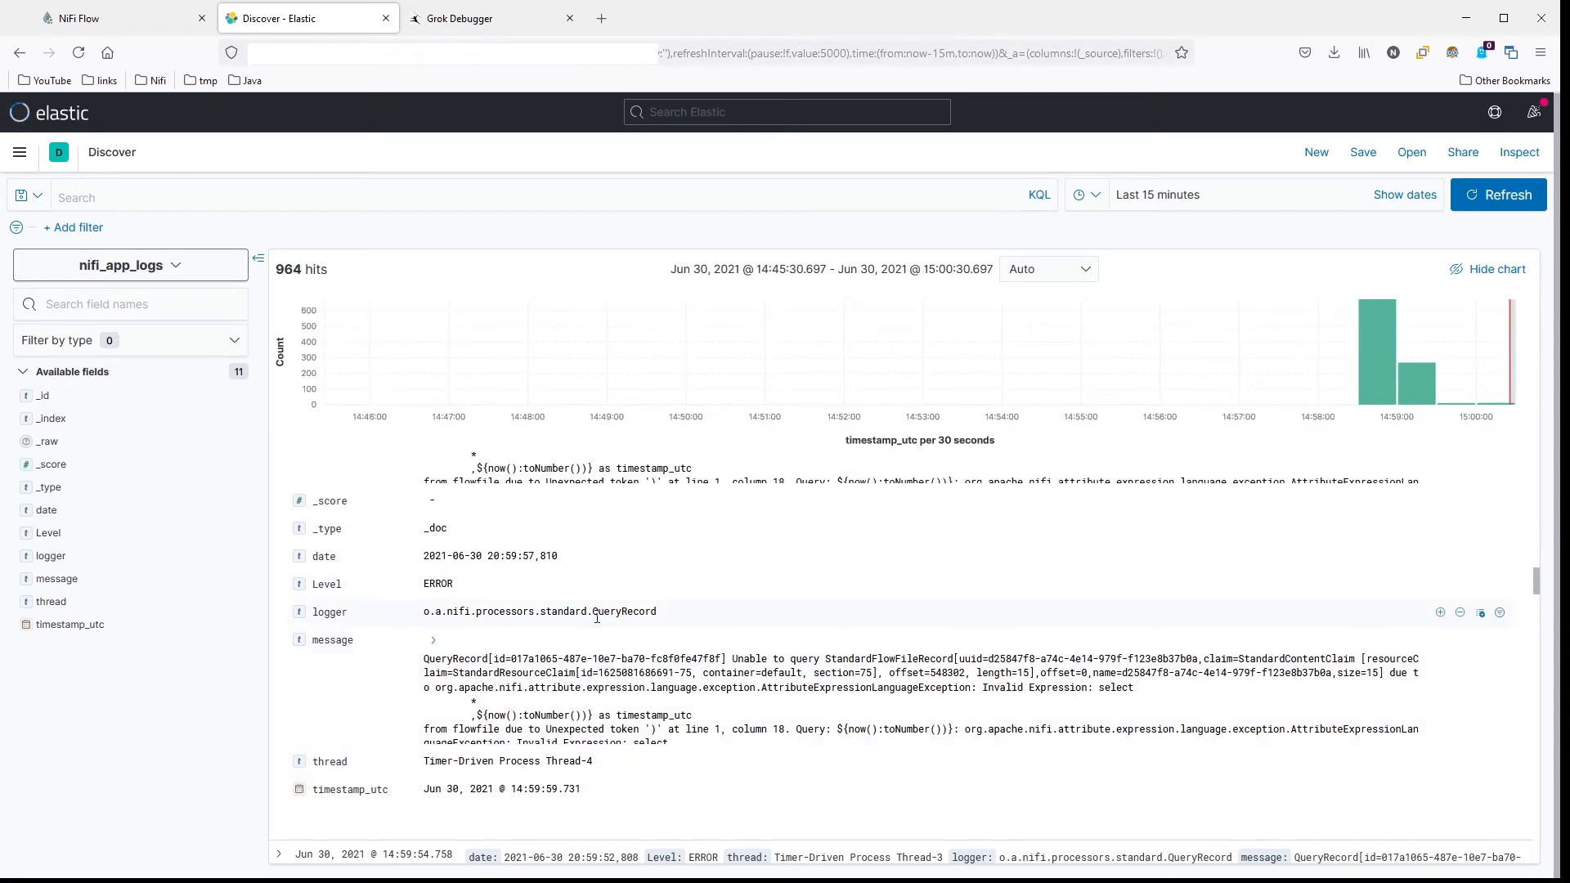
drag(646, 613, 489, 611)
click(617, 625)
double_click(438, 585)
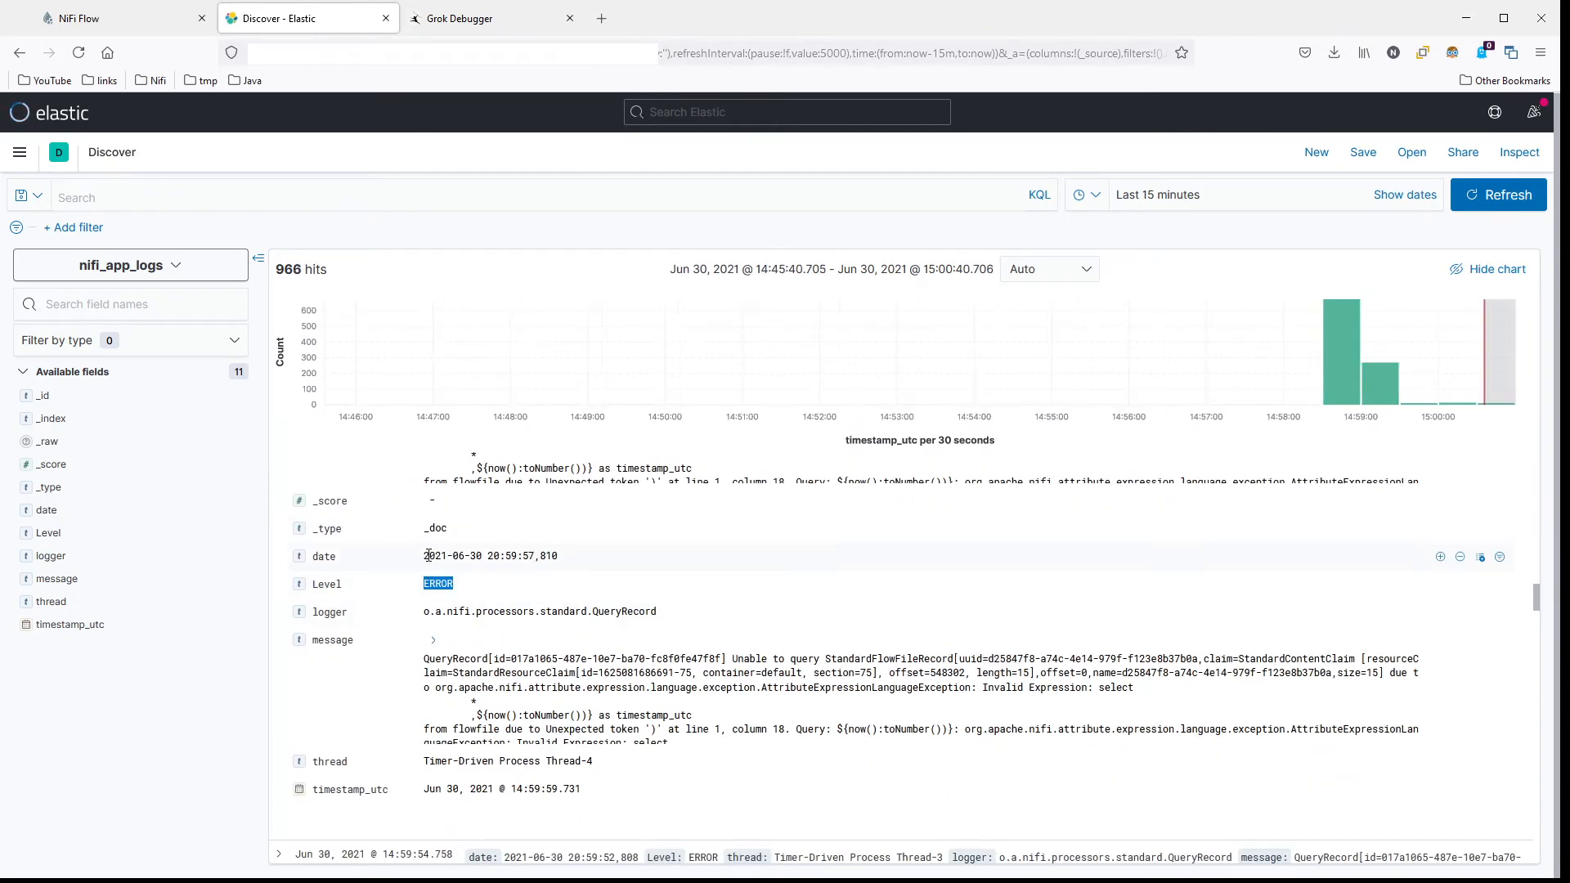
drag(423, 556, 594, 557)
click(542, 557)
scroll(588, 572, down, 3)
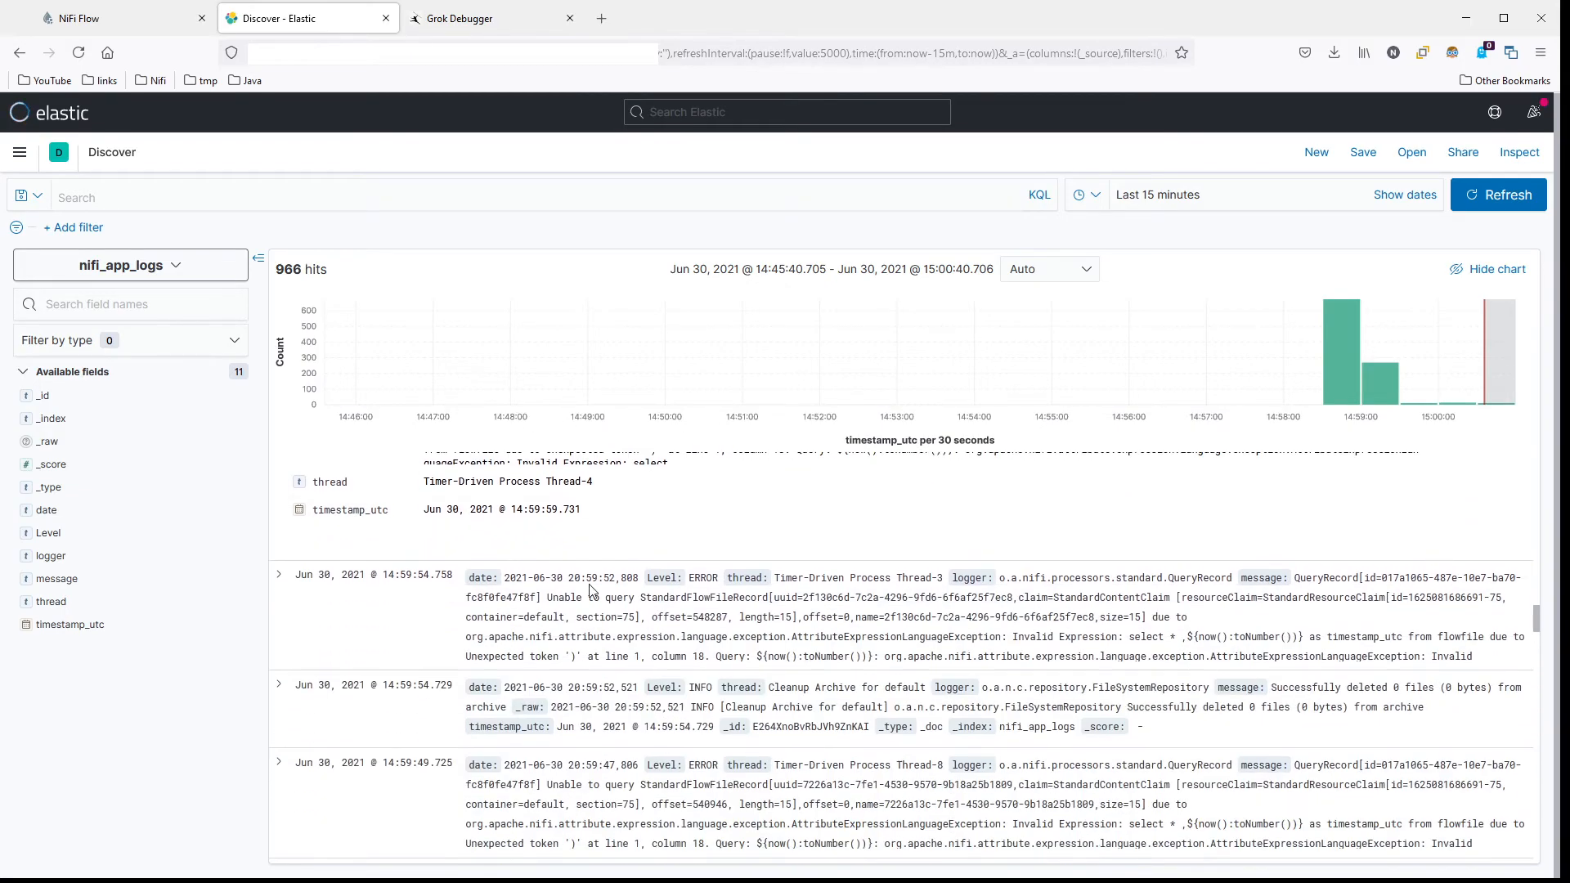
scroll(592, 591, up, 1)
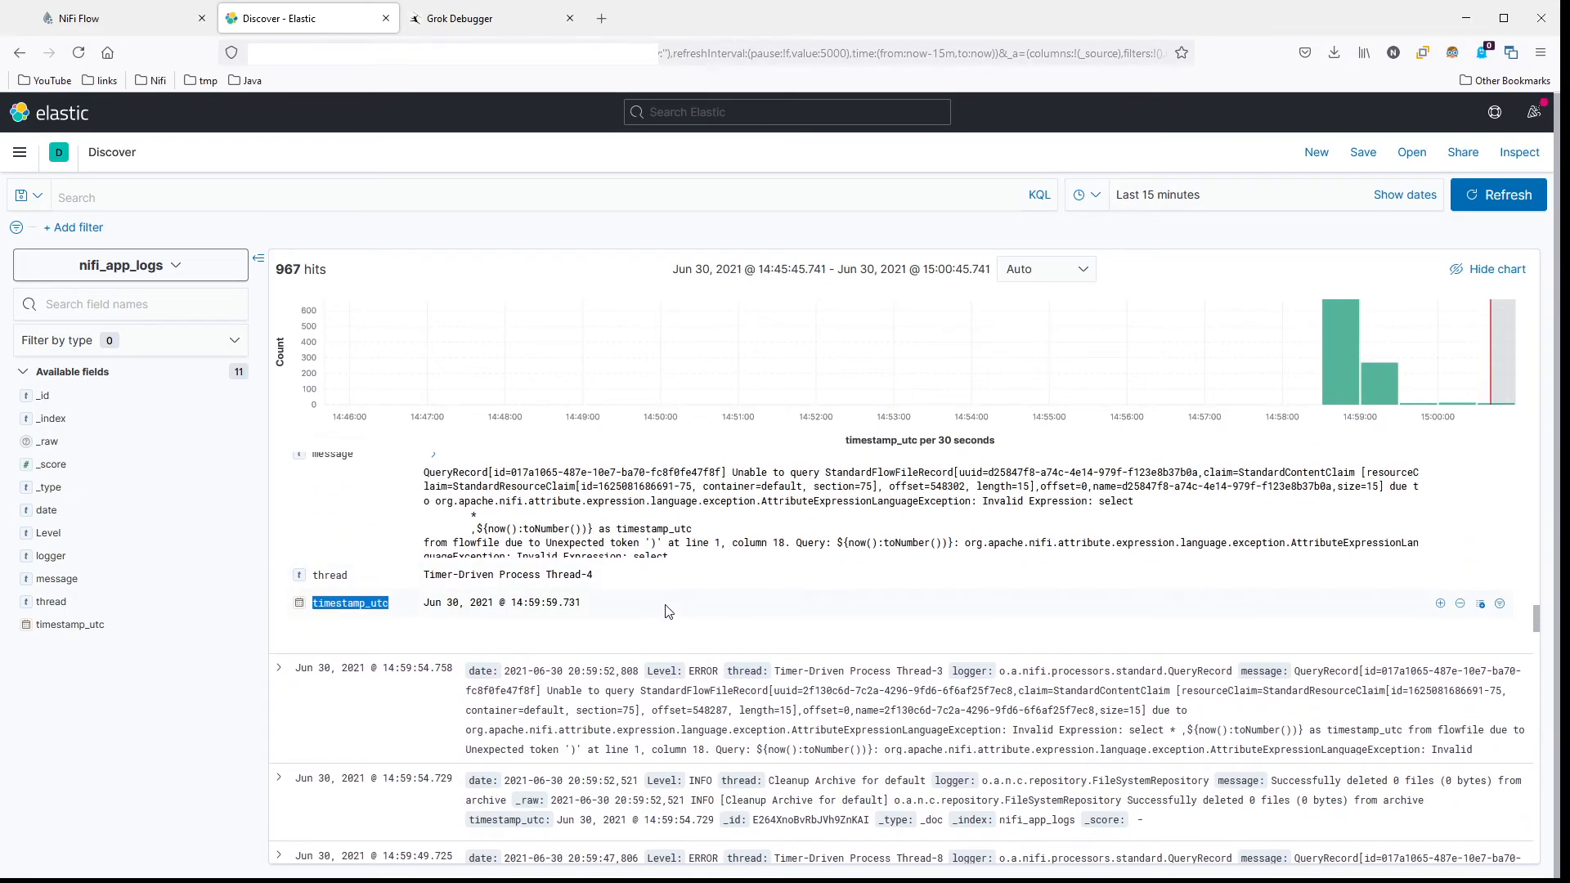
scroll(670, 600, up, 7)
scroll(670, 600, up, 6)
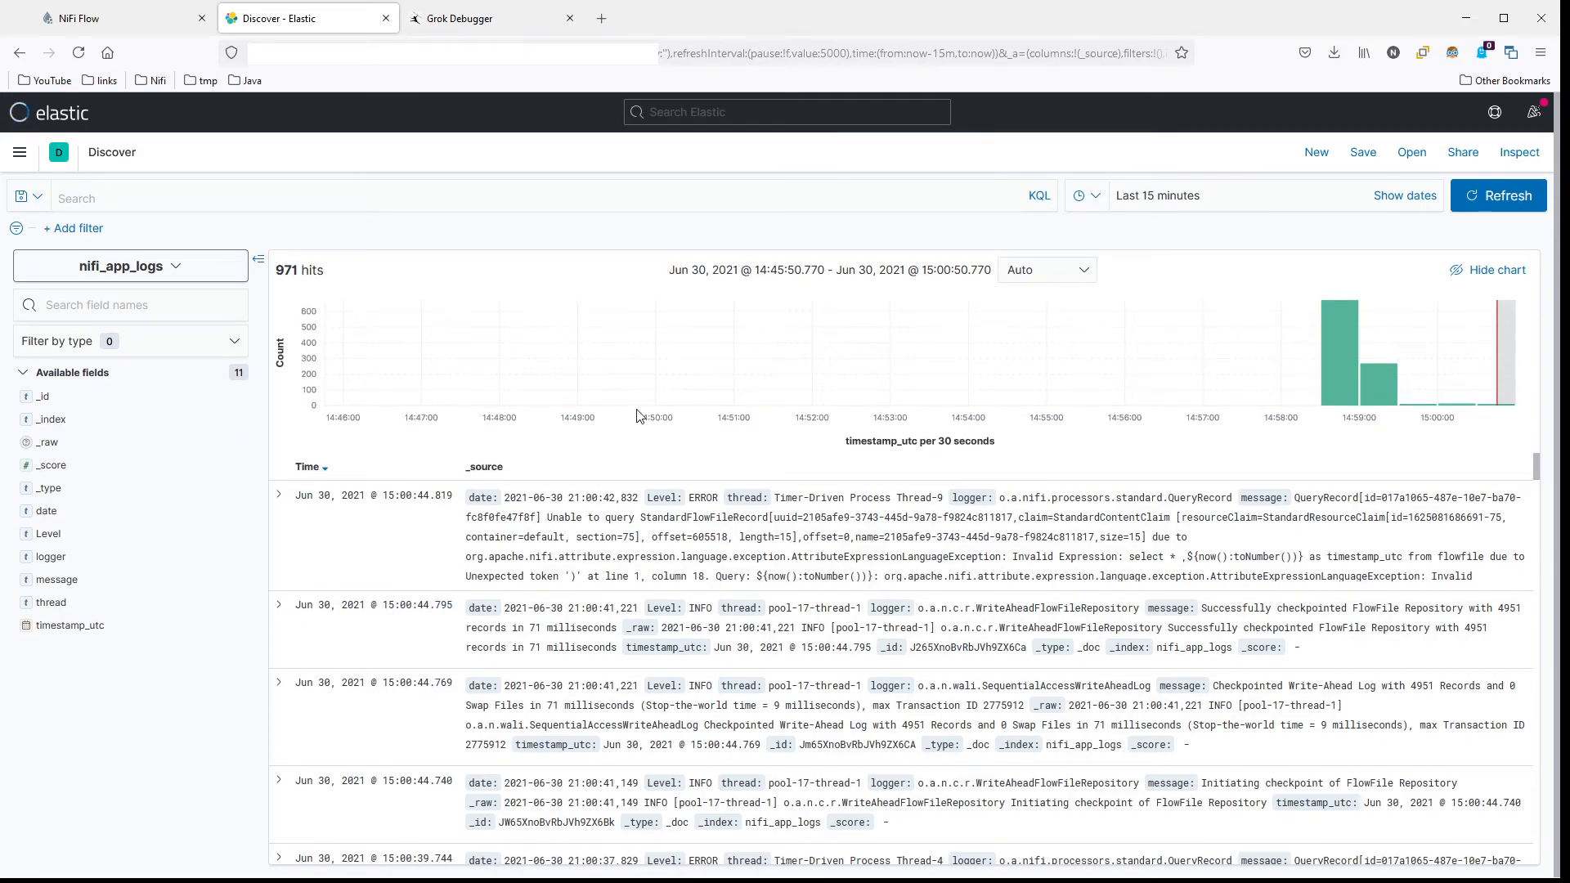
Step: Switch to NiFi and review the processor statistics of the Grok Flow, selecting the PutElasticsearchHttp processor
click(175, 27)
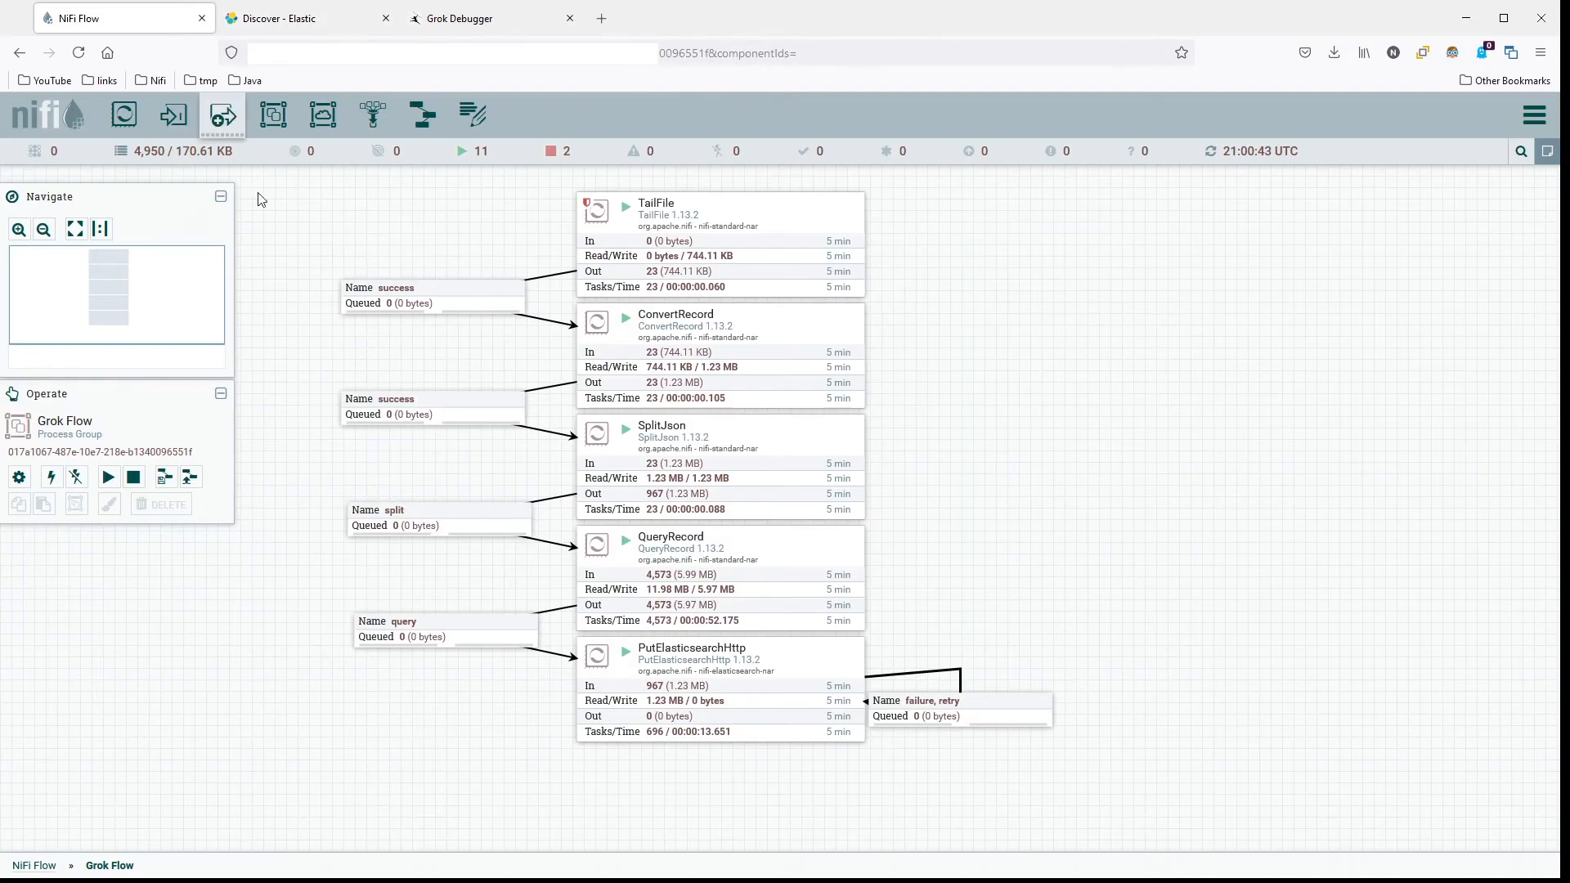
mouse_move(721, 692)
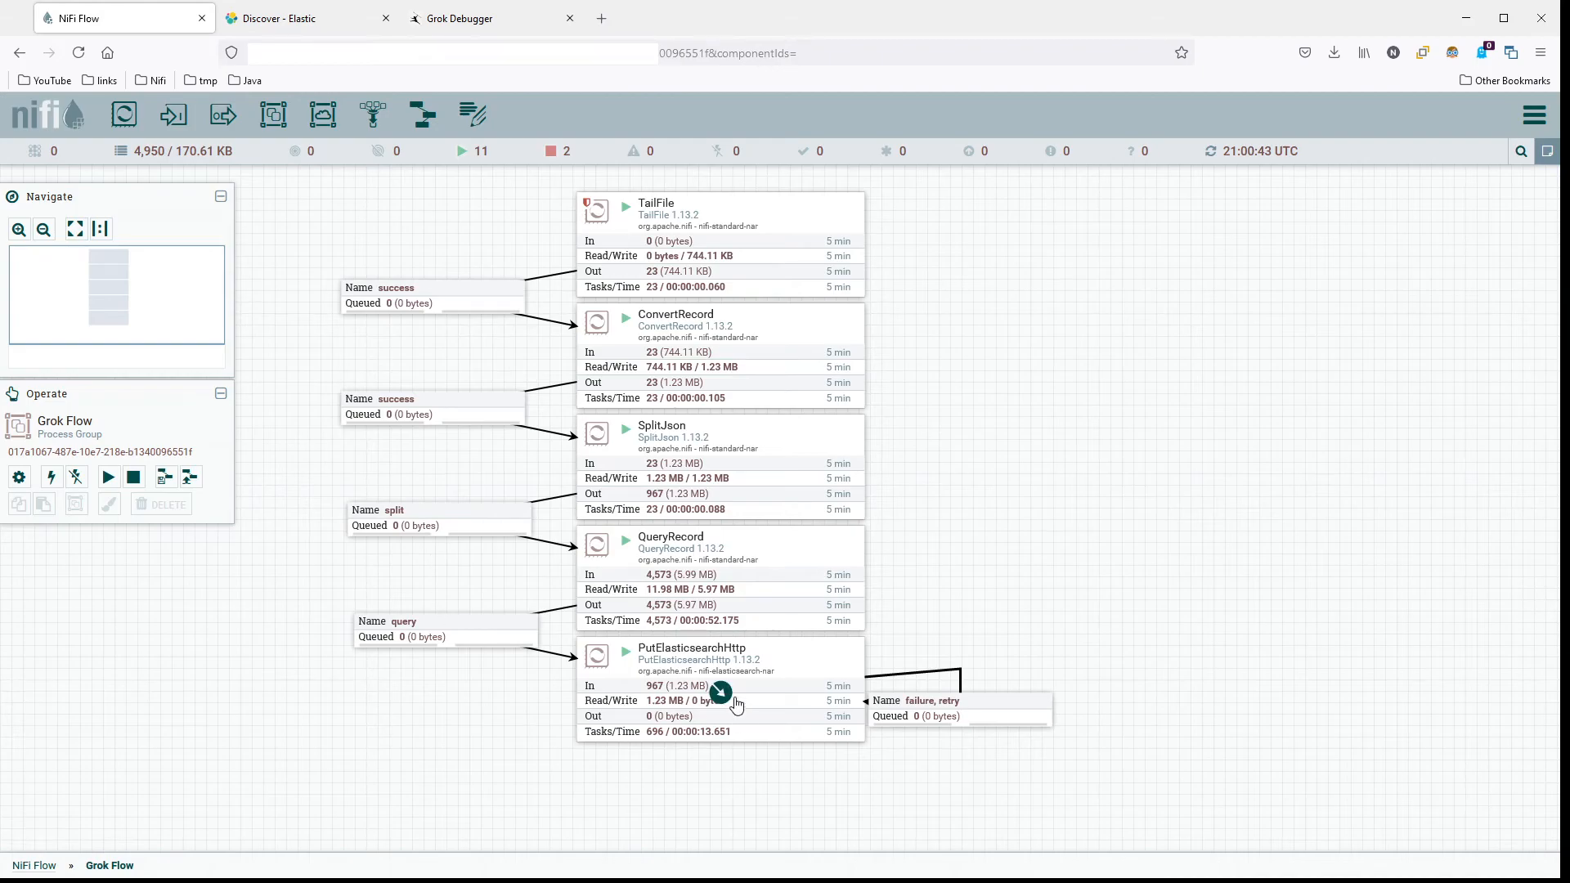
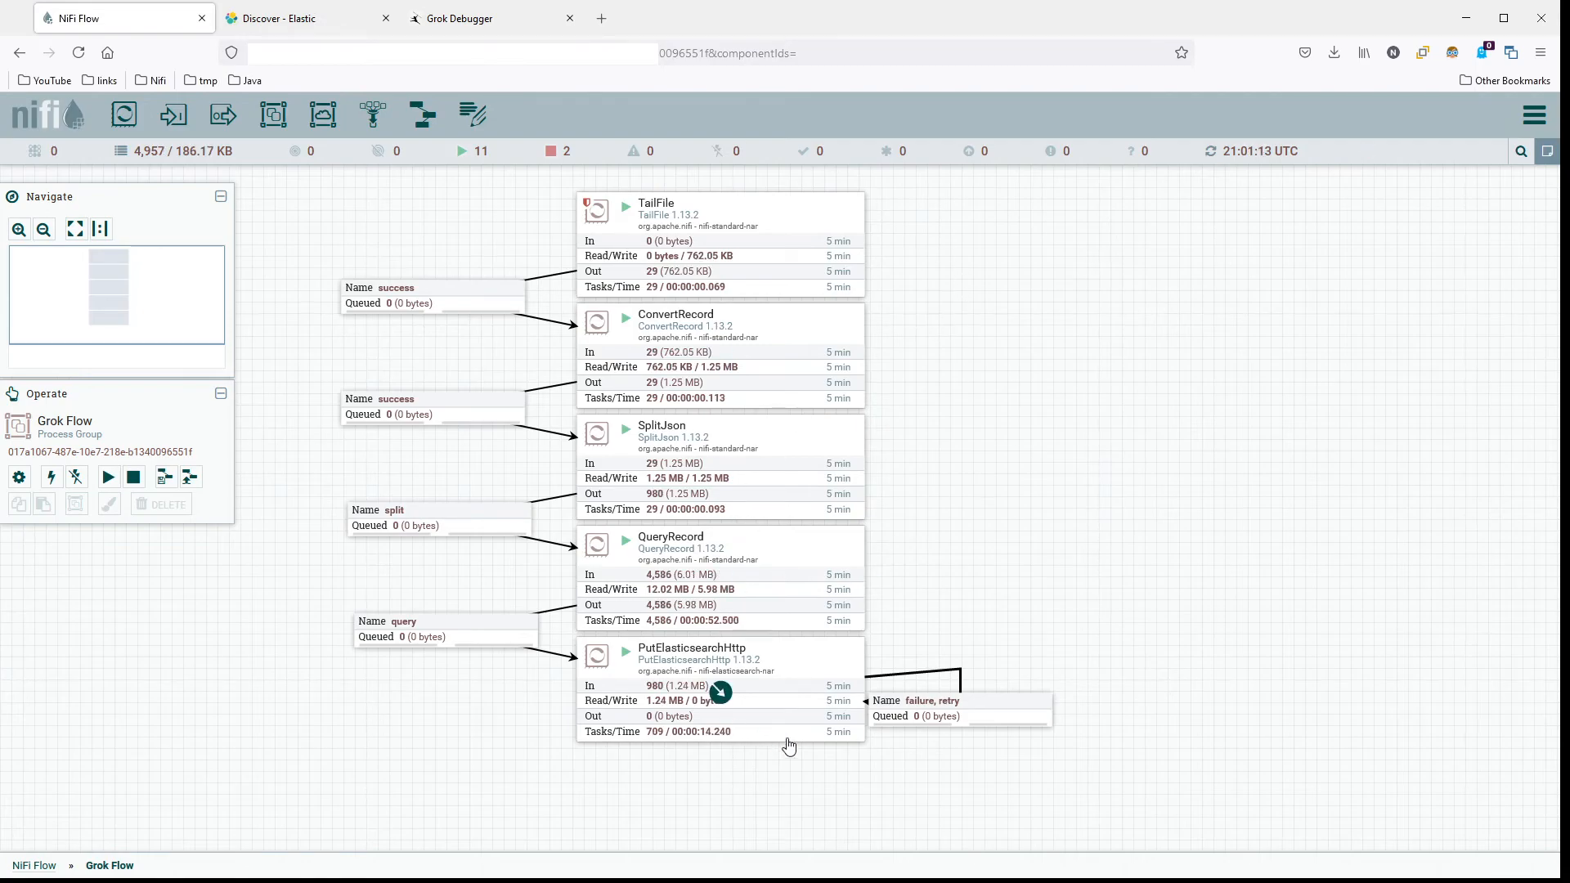
click(805, 666)
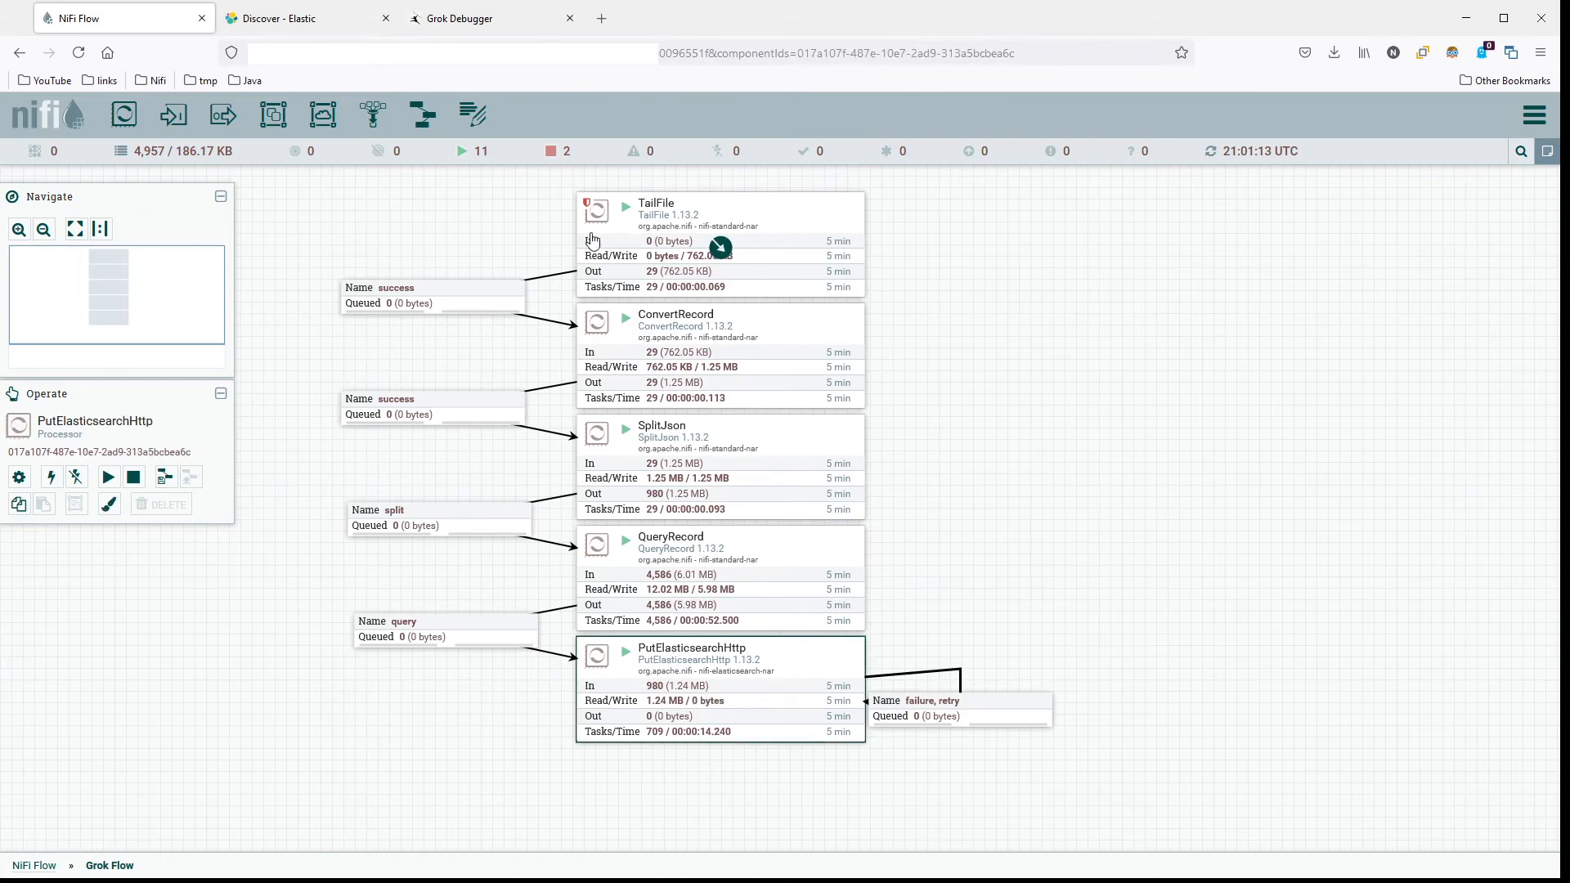
Step: Switch back to Elastic and open the Nifi App Log dashboard in edit mode
click(306, 20)
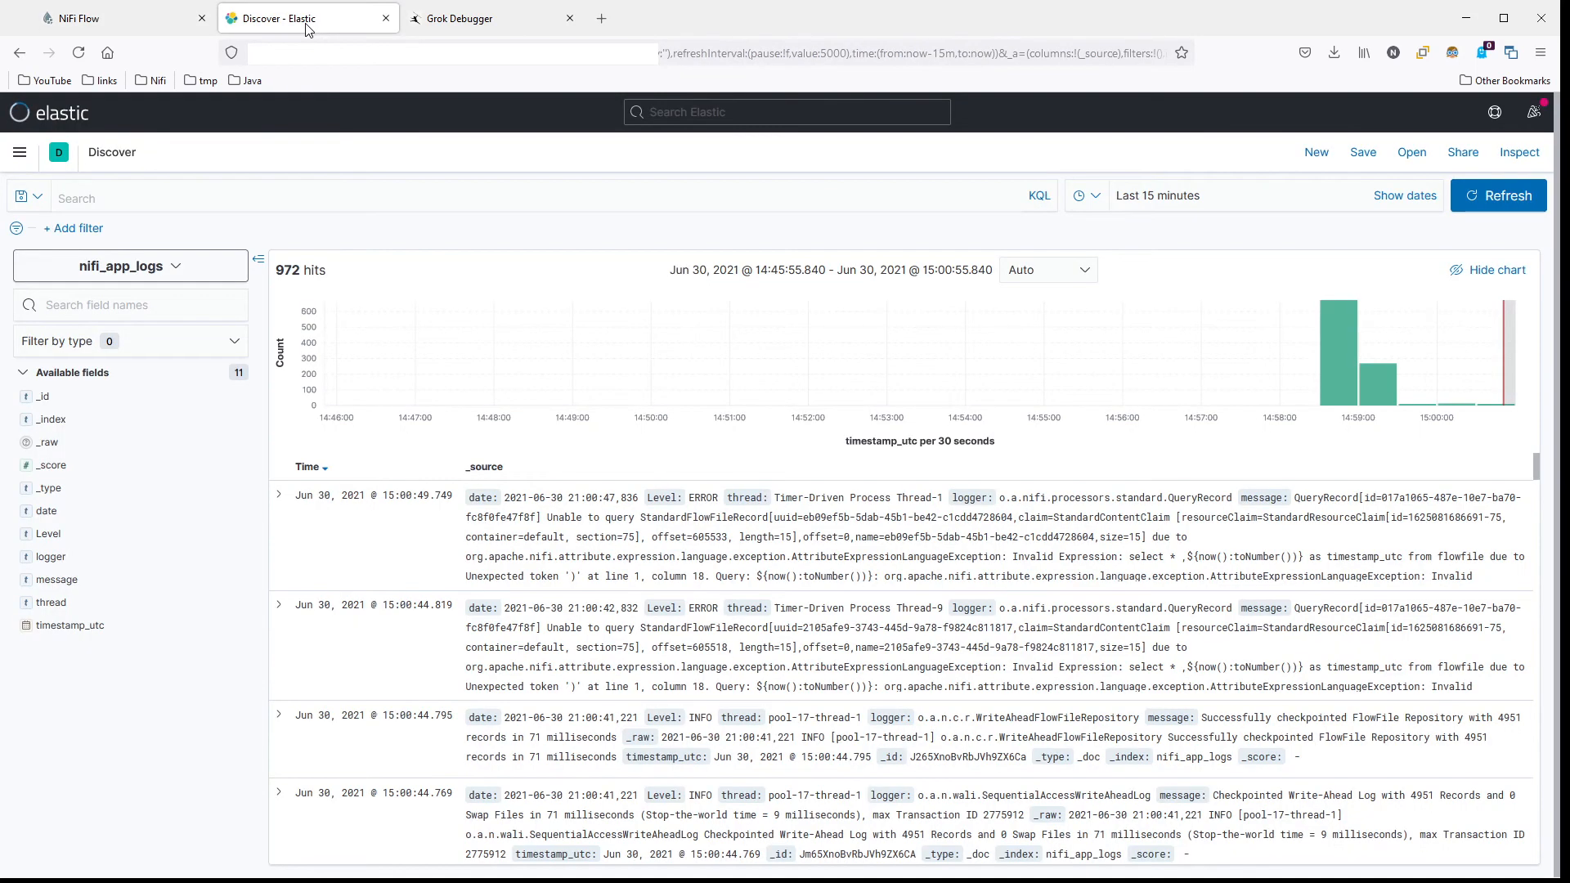
click(33, 155)
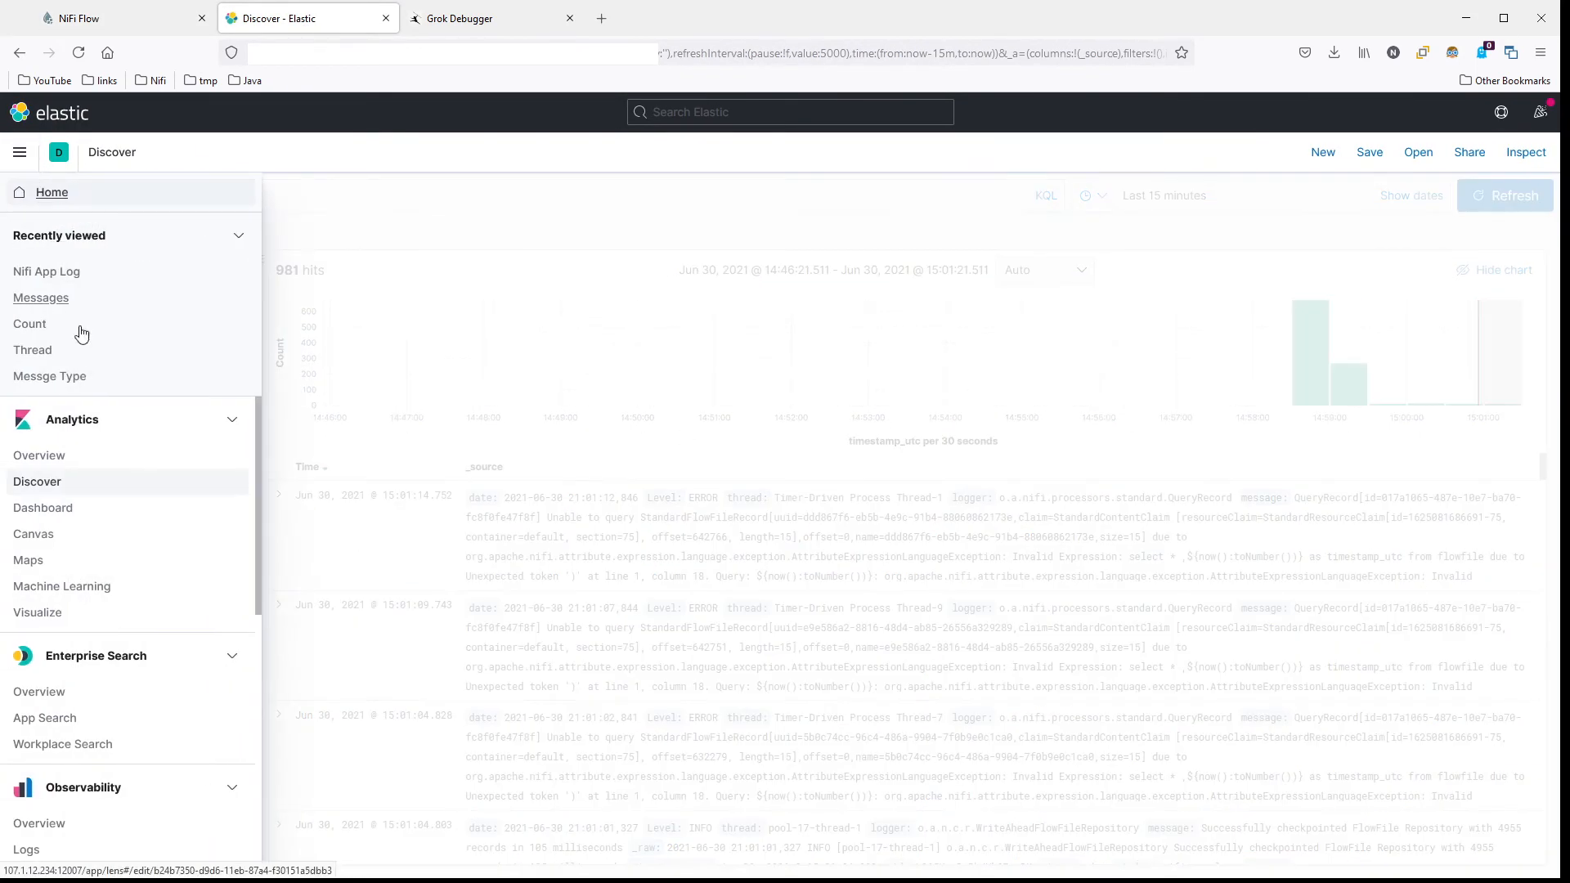
click(43, 508)
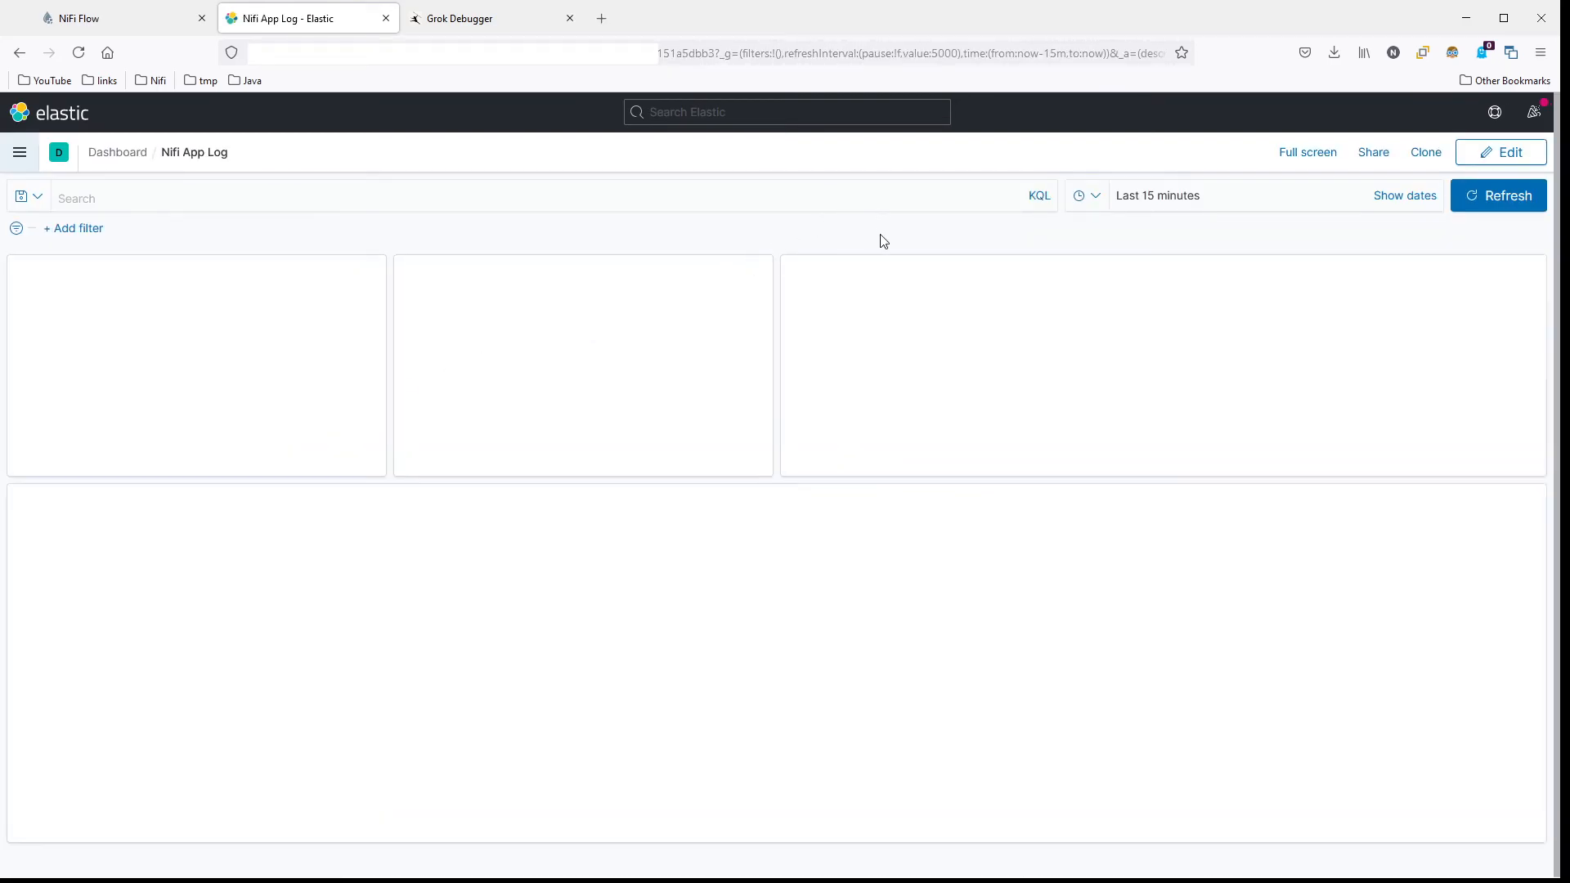
click(1477, 200)
click(1502, 153)
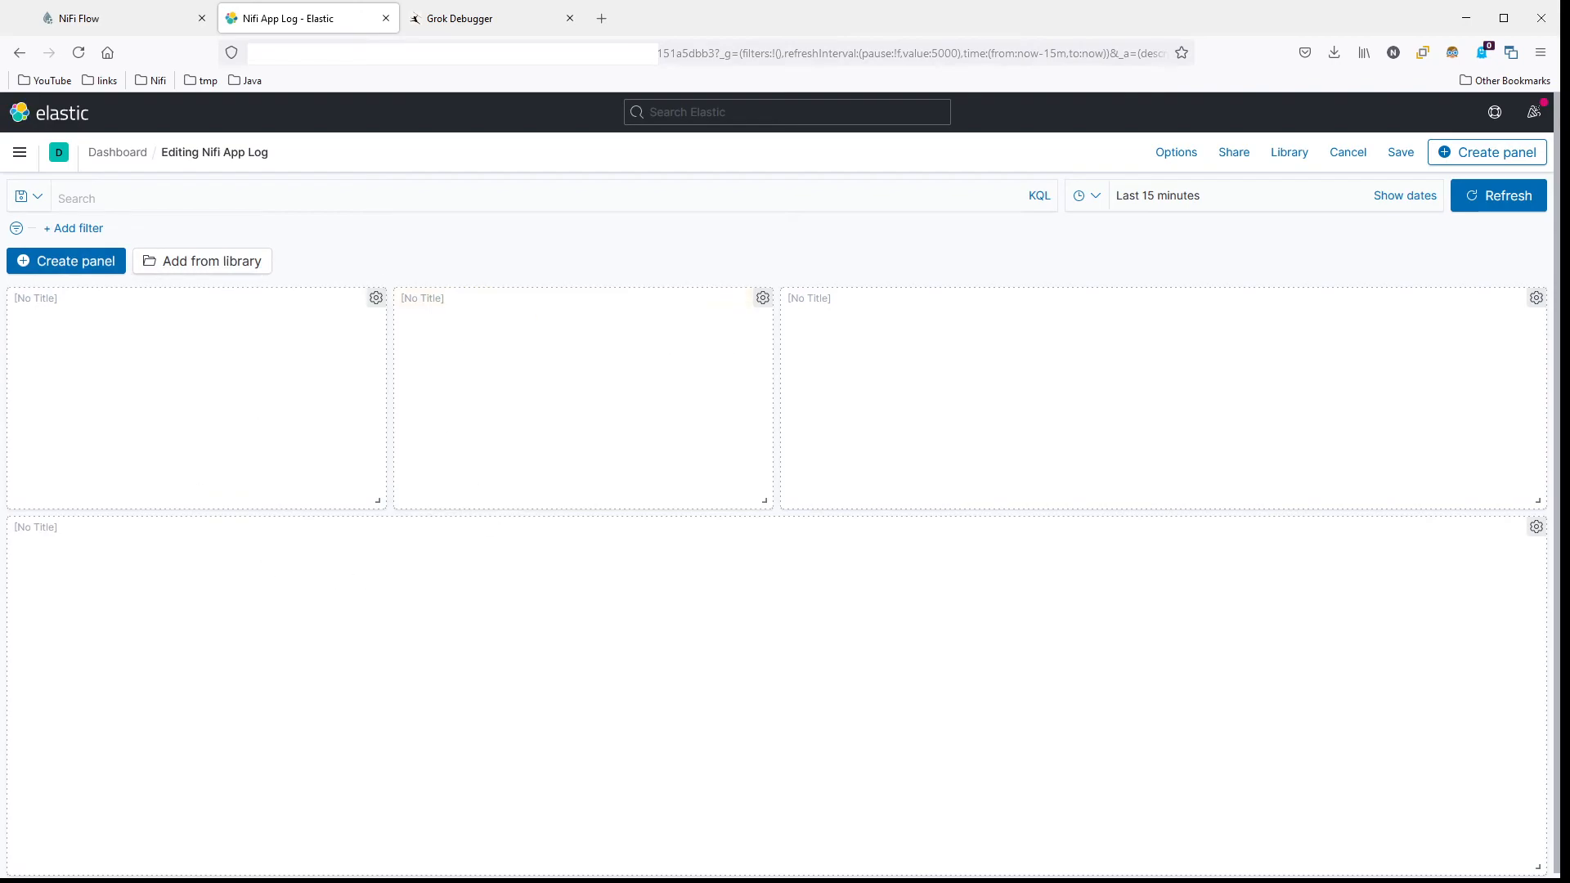
Step: Return to Discover and search the nifi_app_logs records for "ERROR"
click(21, 153)
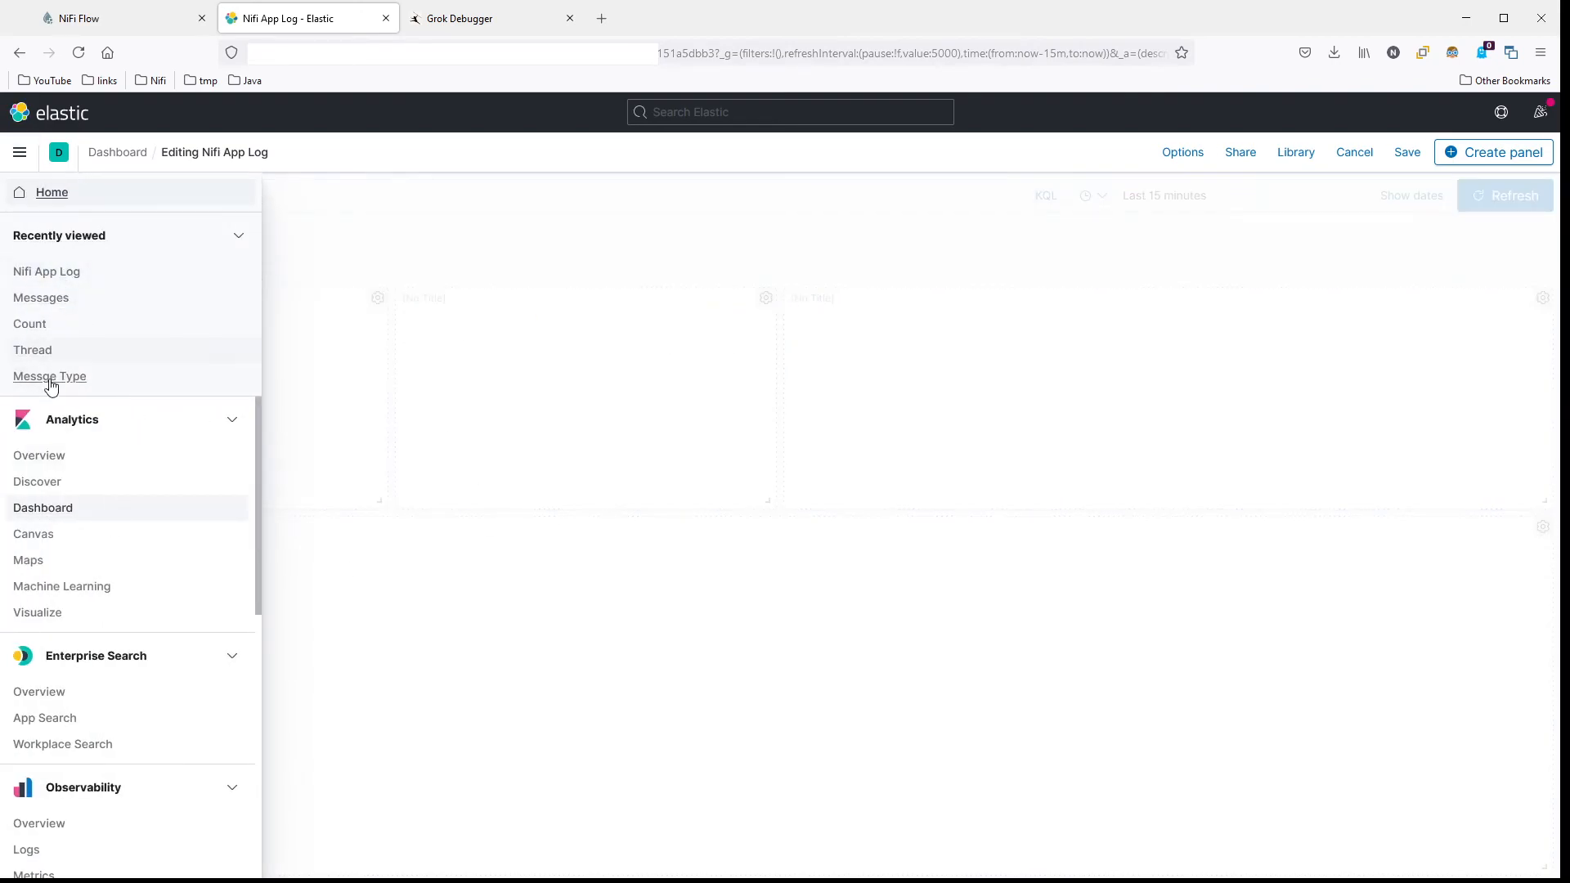
click(42, 475)
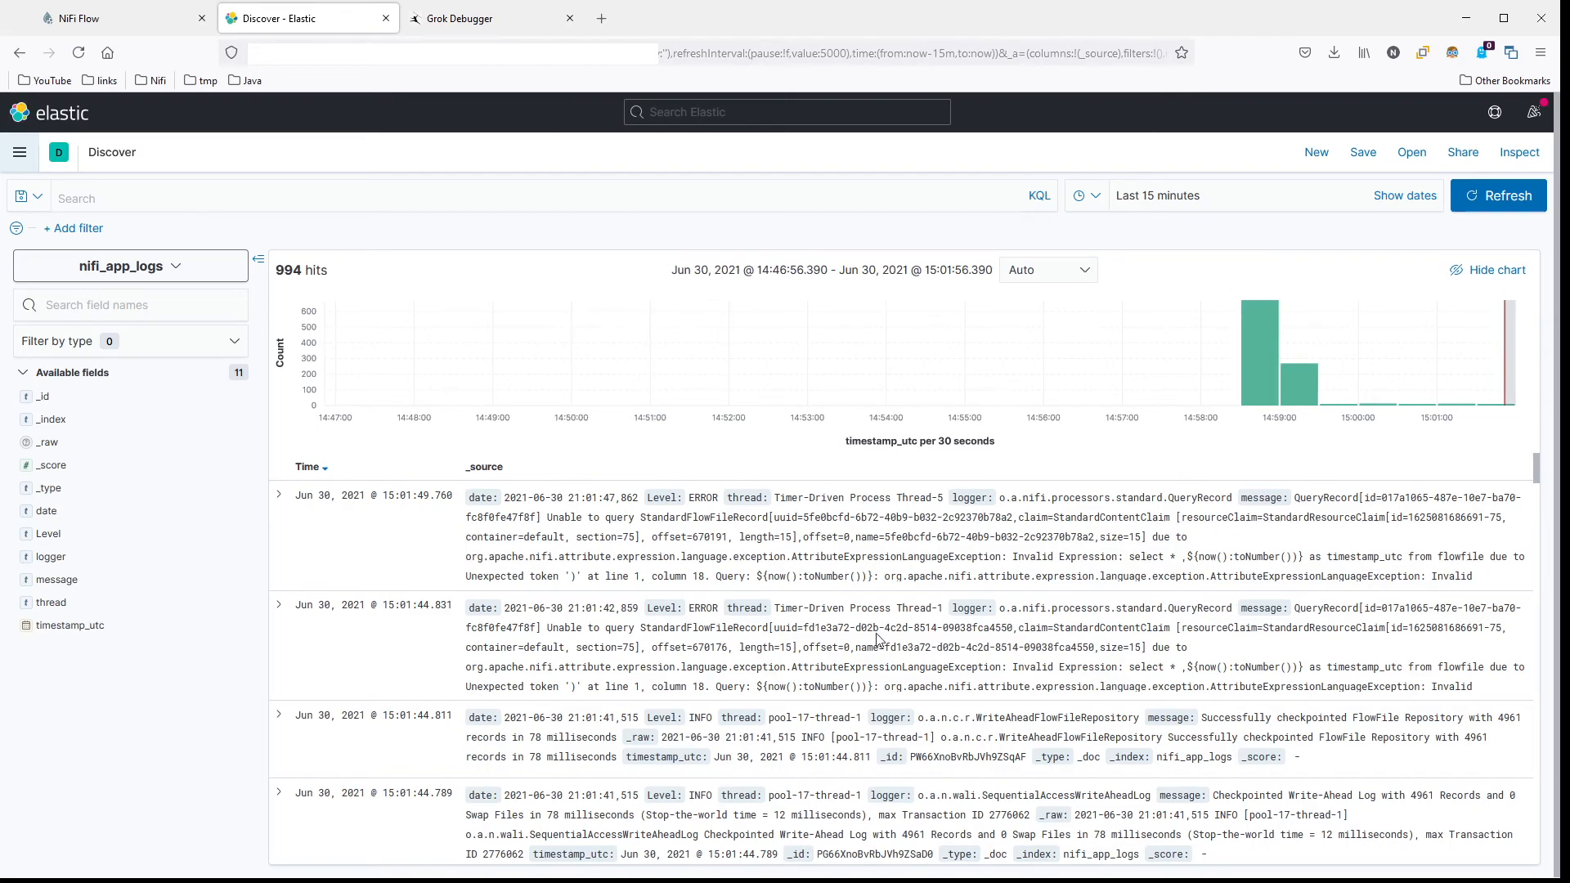
click(265, 189)
text(")
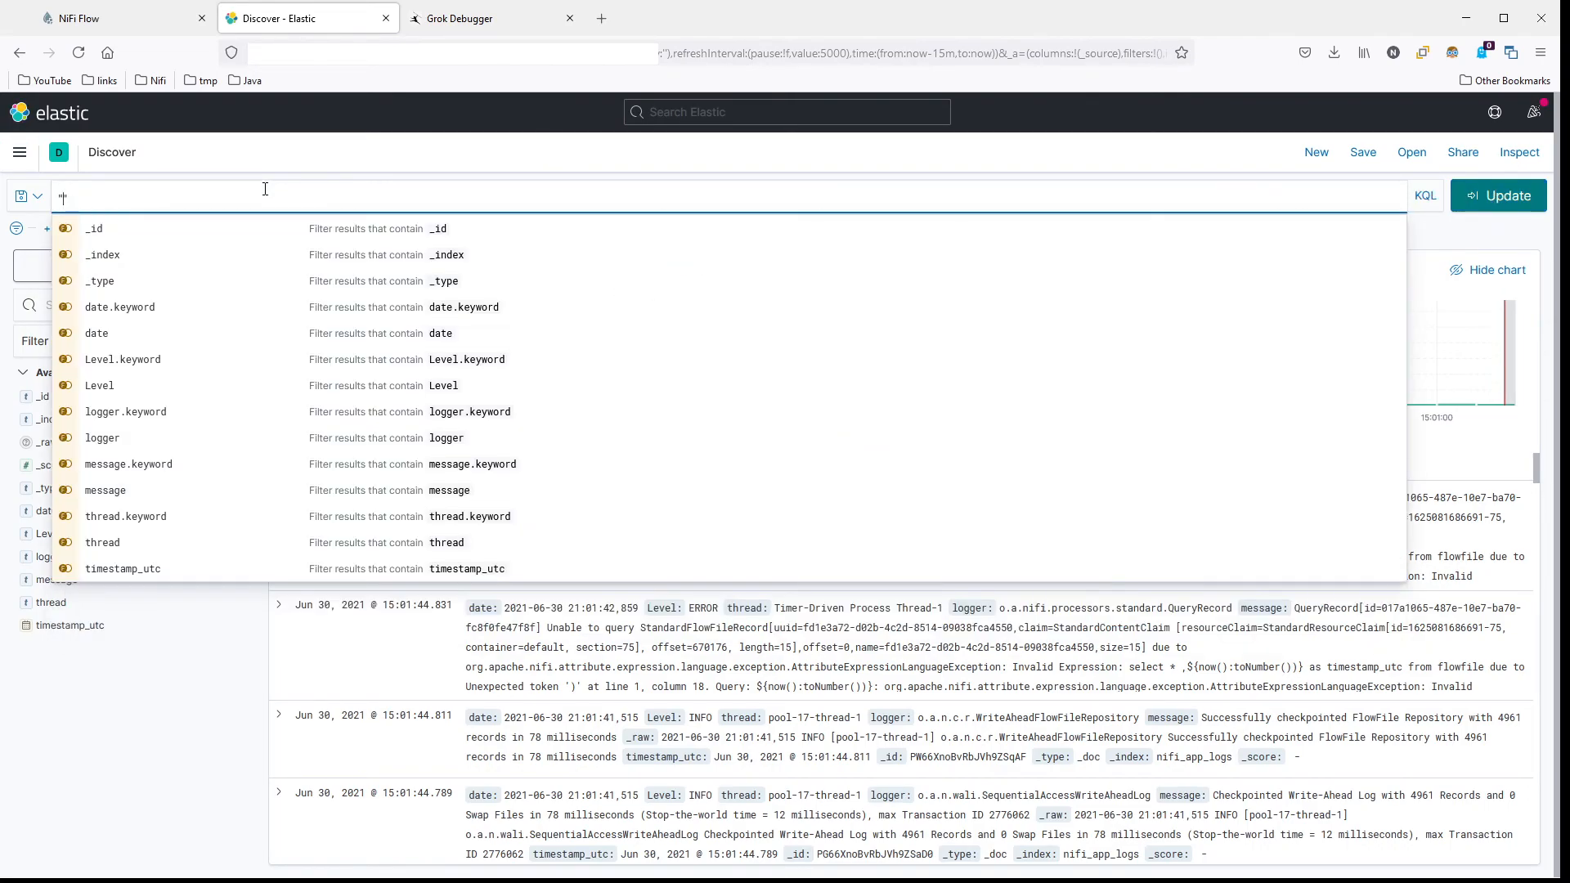
text(ERROR)
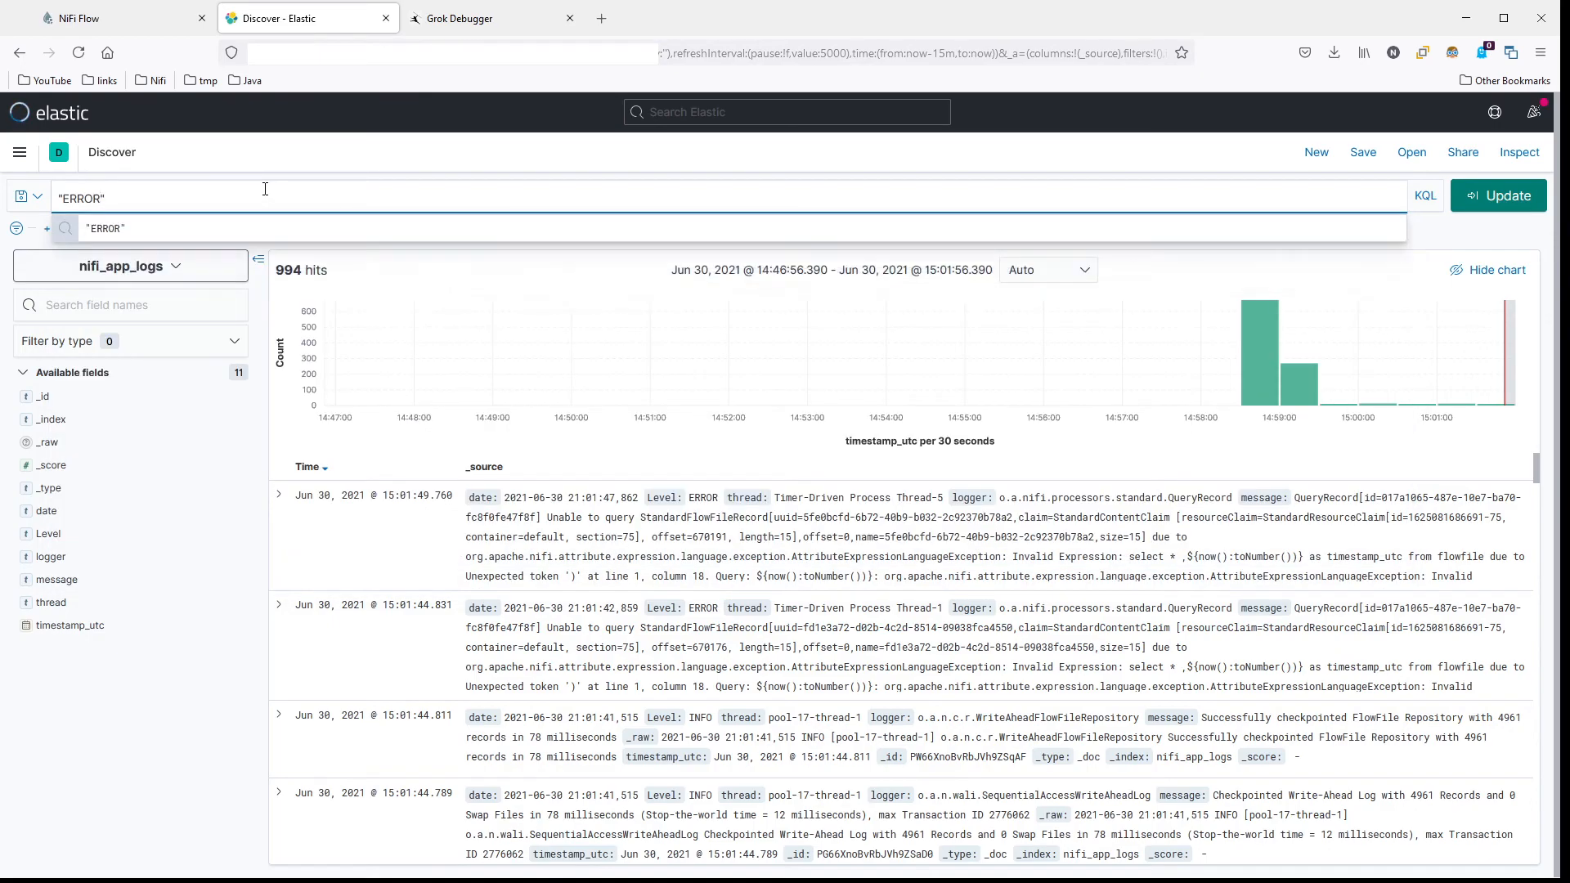
key(Return)
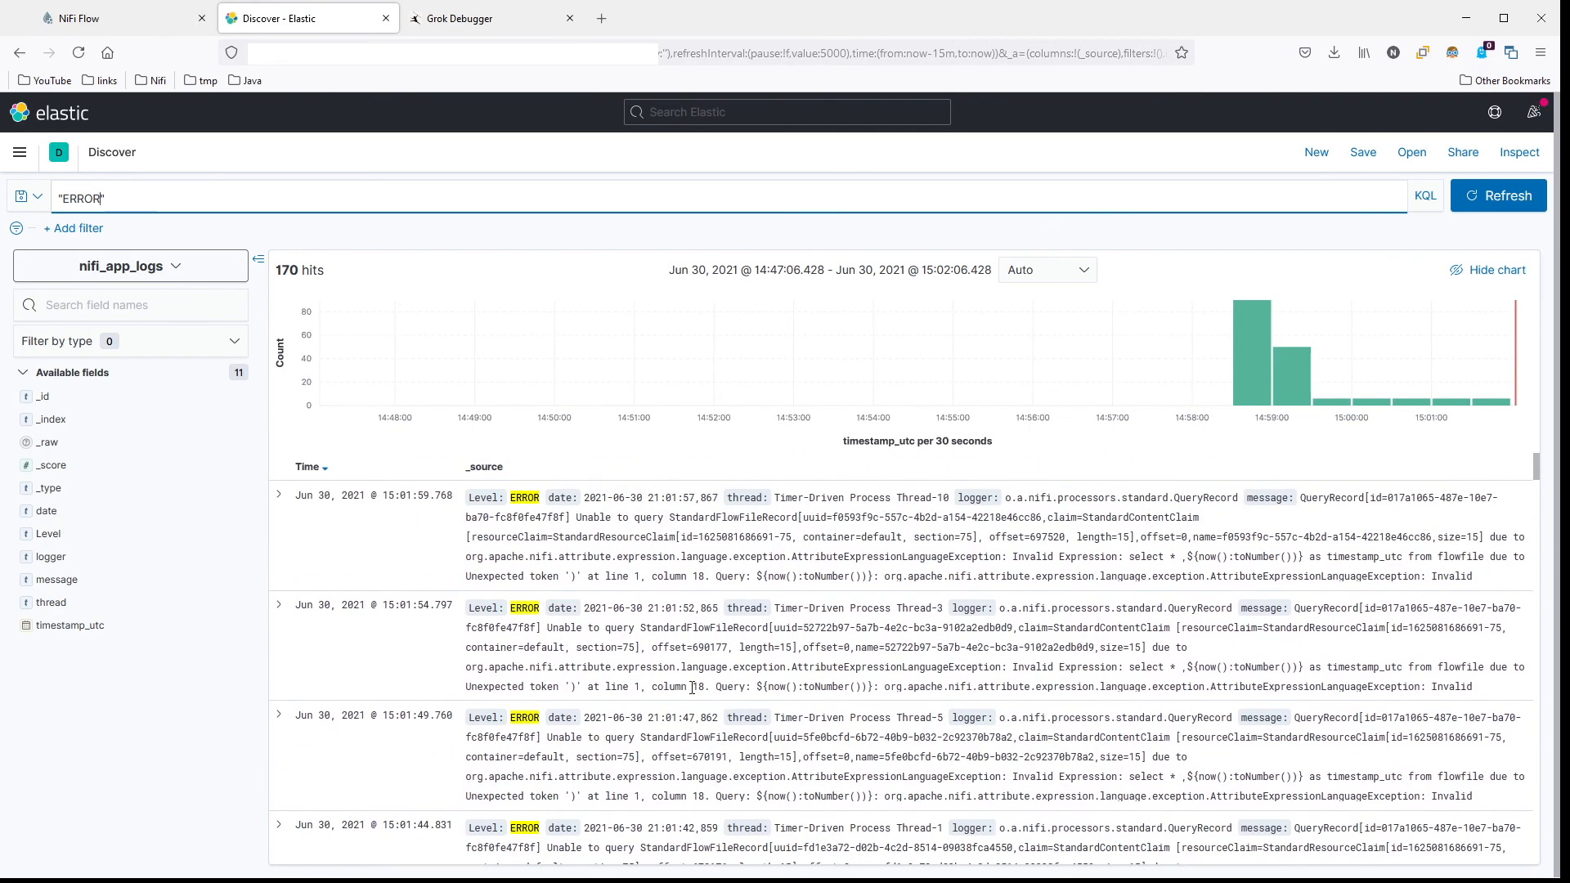
Step: Add a filter that limits the records to those where Level.keyword is ERROR
click(92, 229)
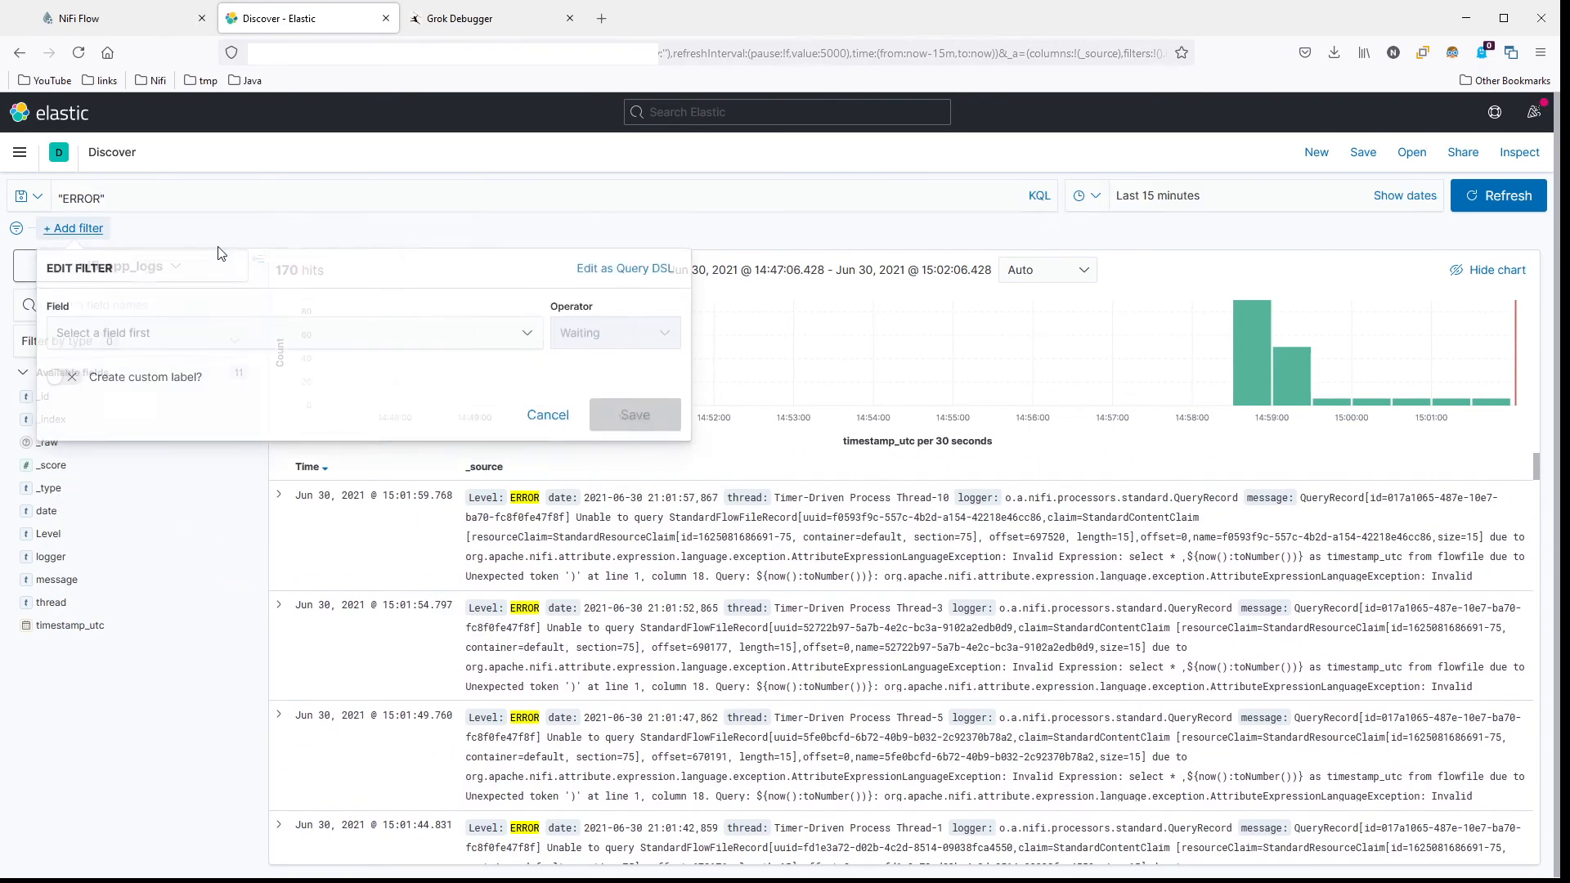
click(308, 332)
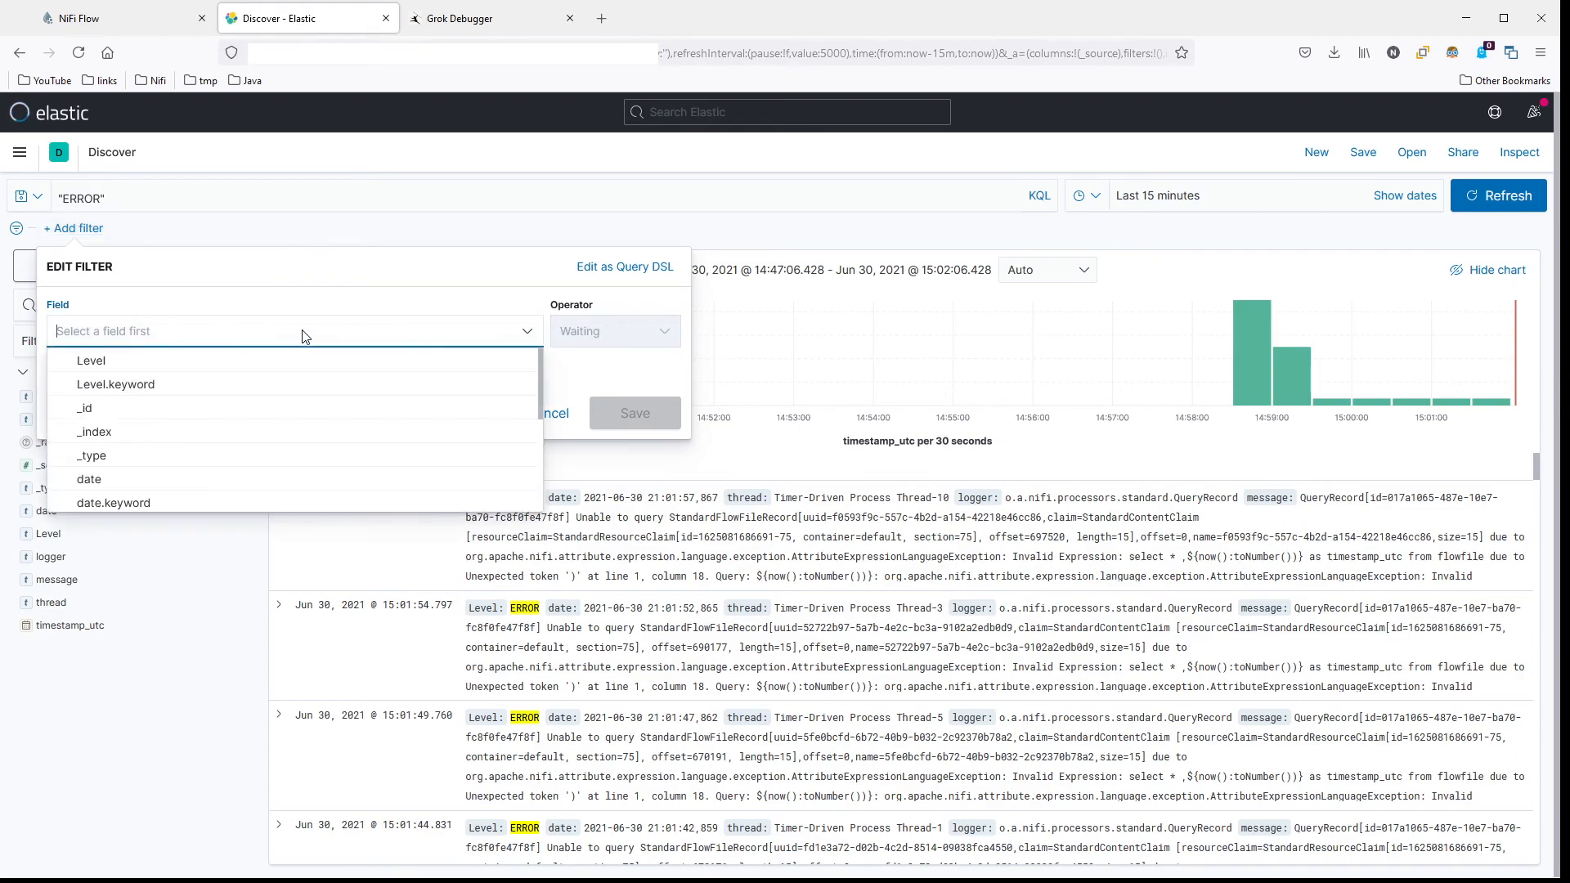
click(313, 388)
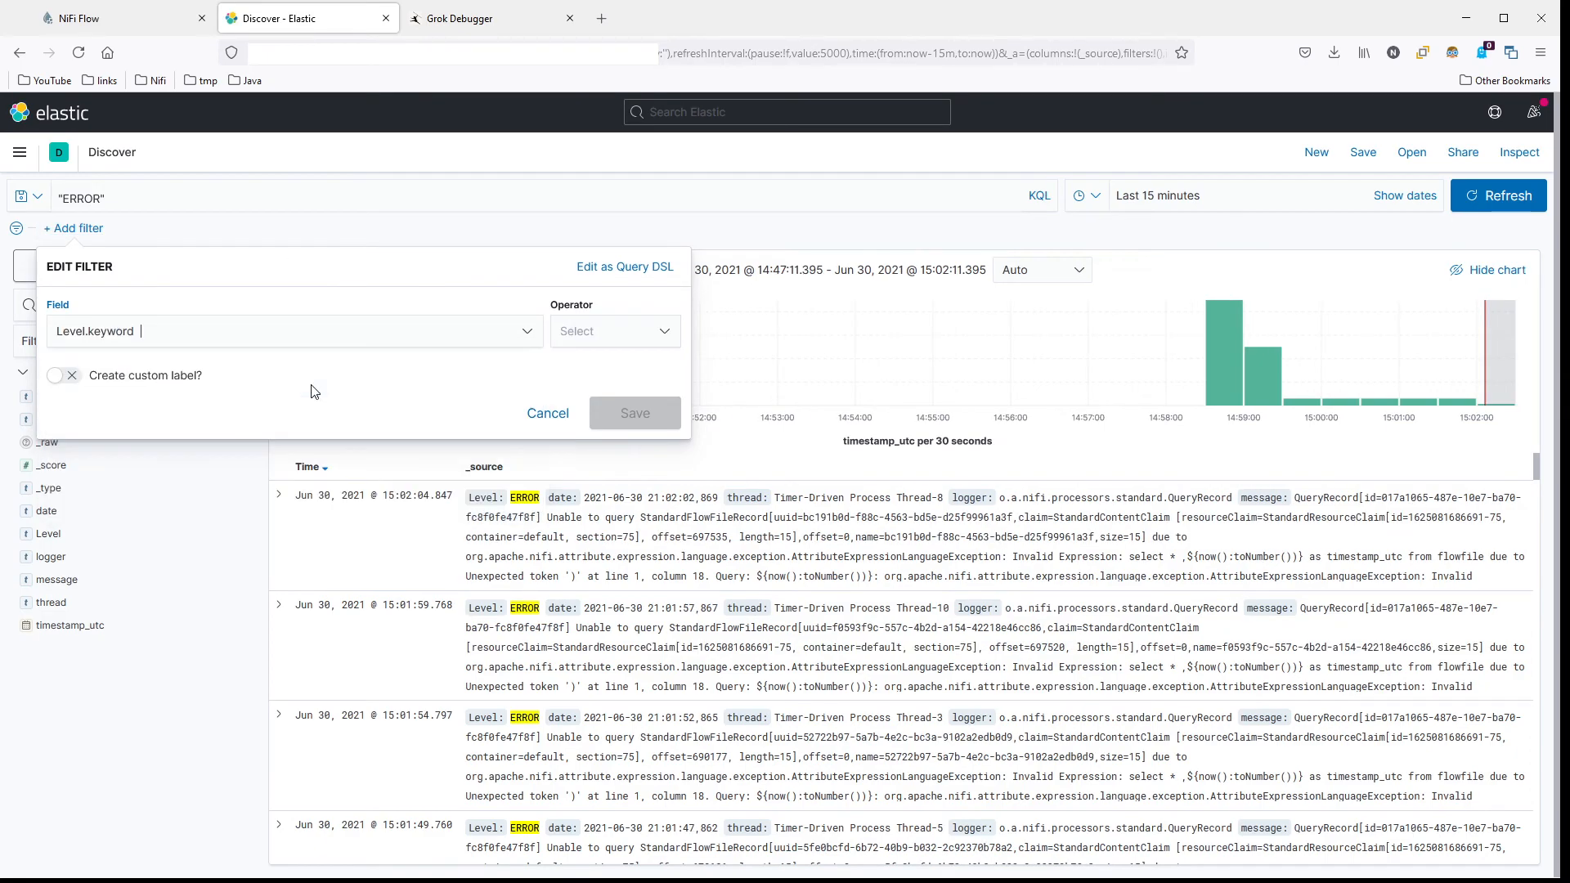
click(593, 346)
click(602, 374)
click(185, 396)
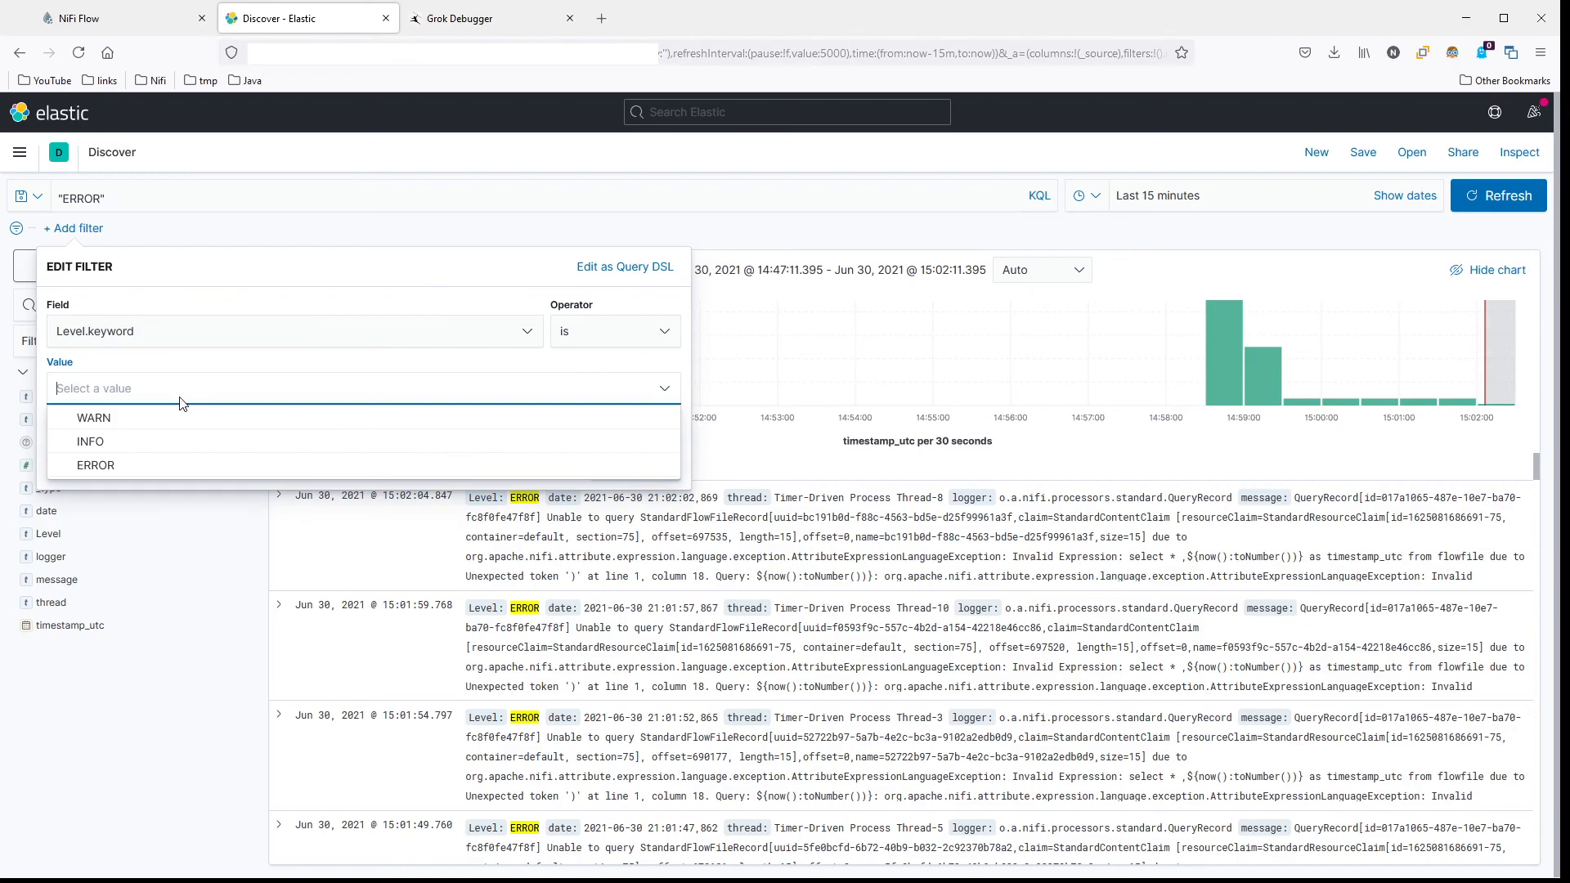
click(114, 466)
click(636, 463)
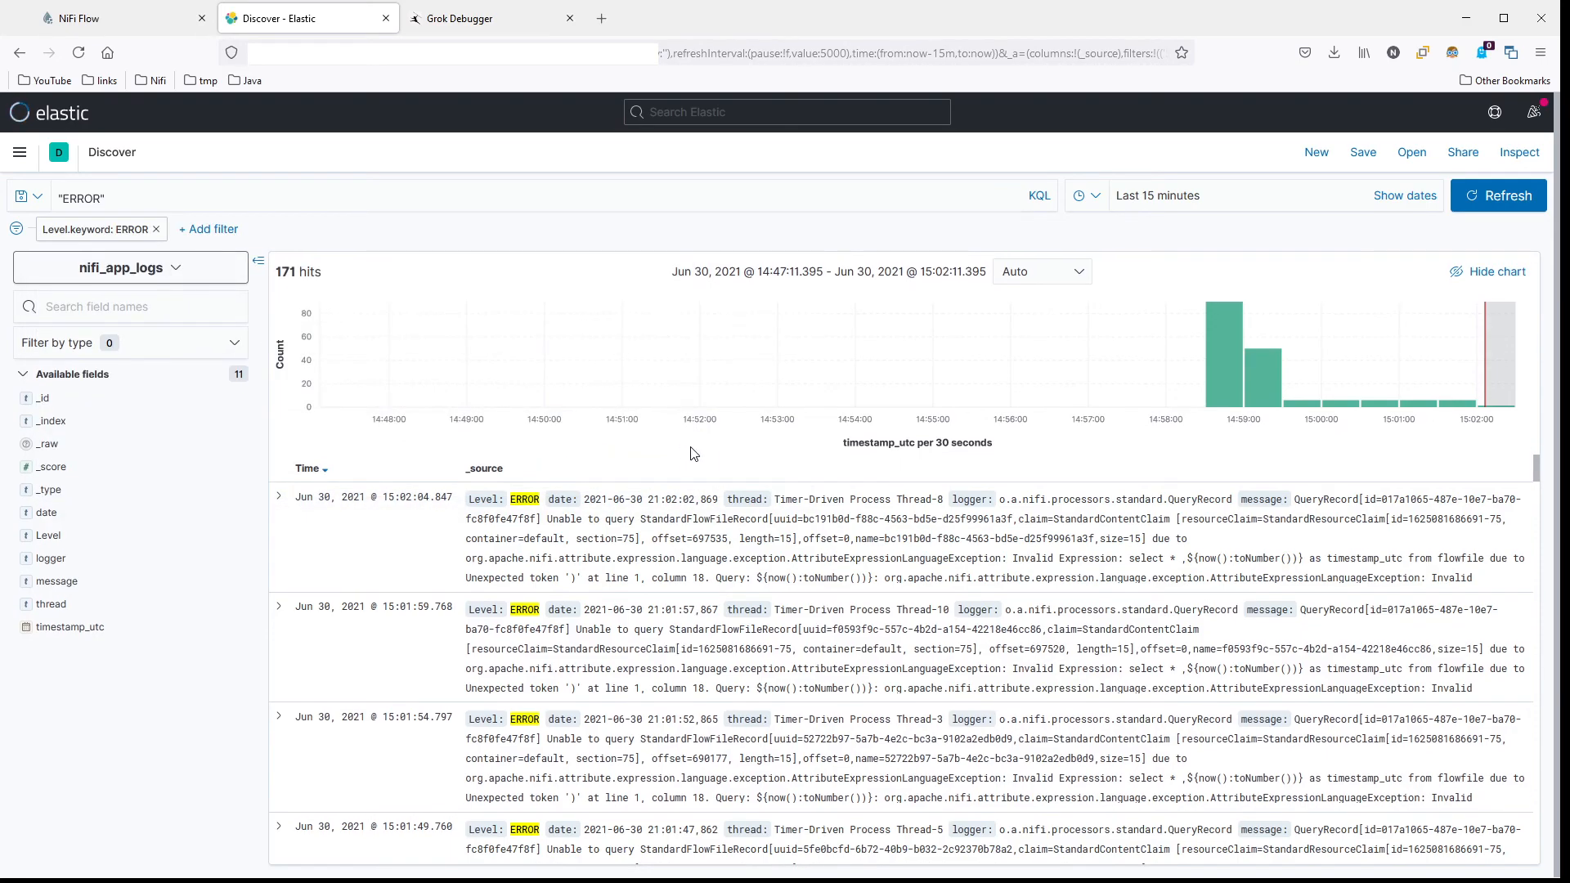
Step: Clear the "ERROR" search query and rerun the search with only the Level.keyword filter
click(165, 202)
triple_click(164, 202)
key(BackSpace)
key(Return)
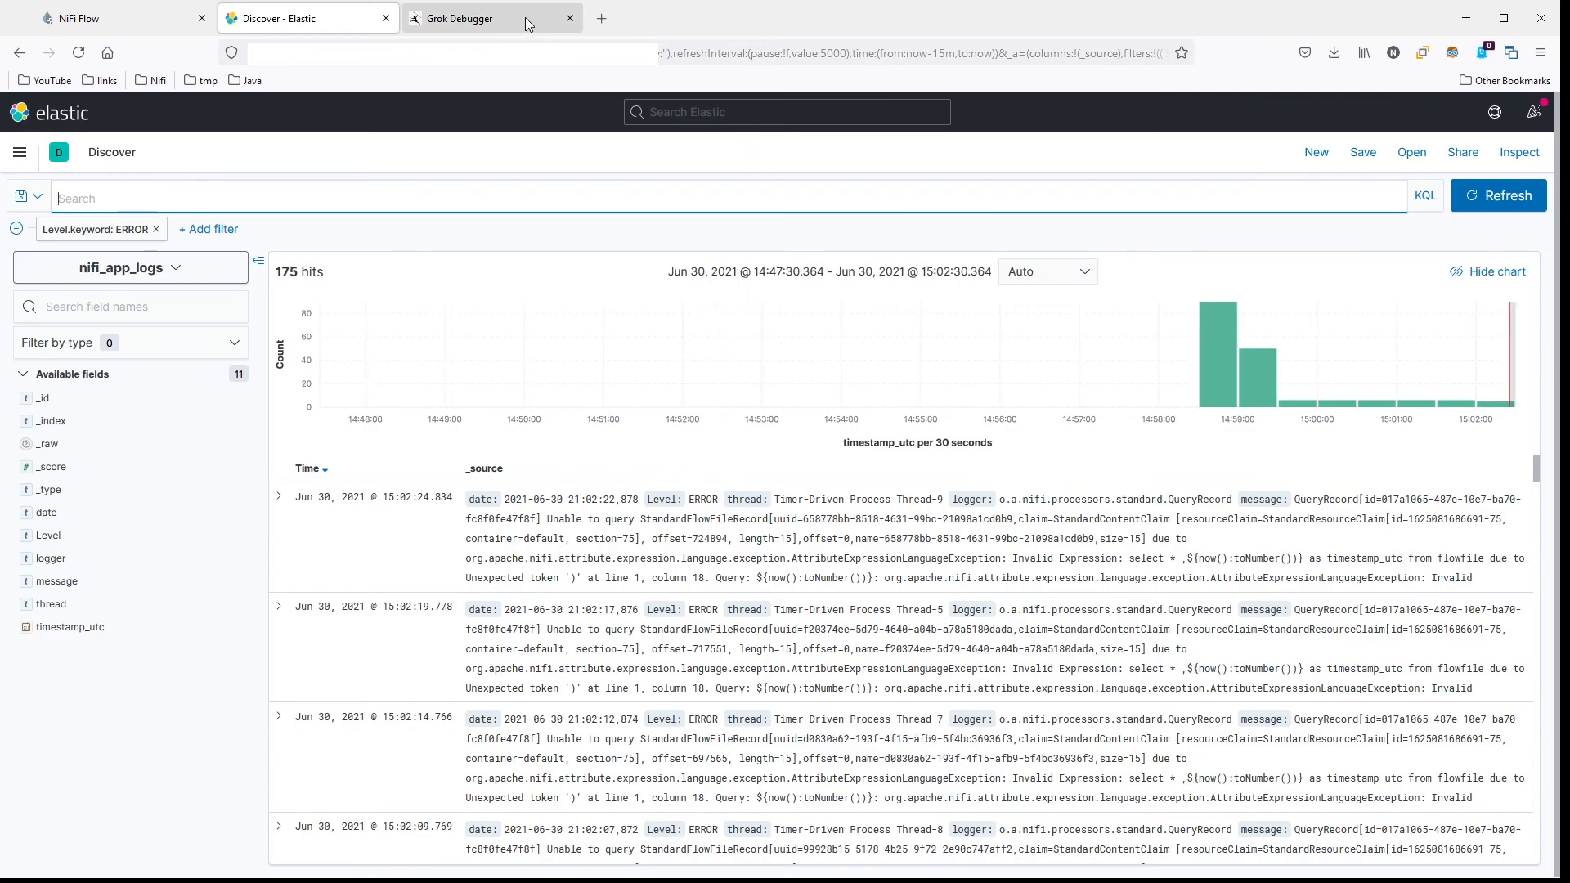
Step: Switch to NiFi and add an ExtractGrok processor in the empty canvas area beside the existing flow
click(81, 18)
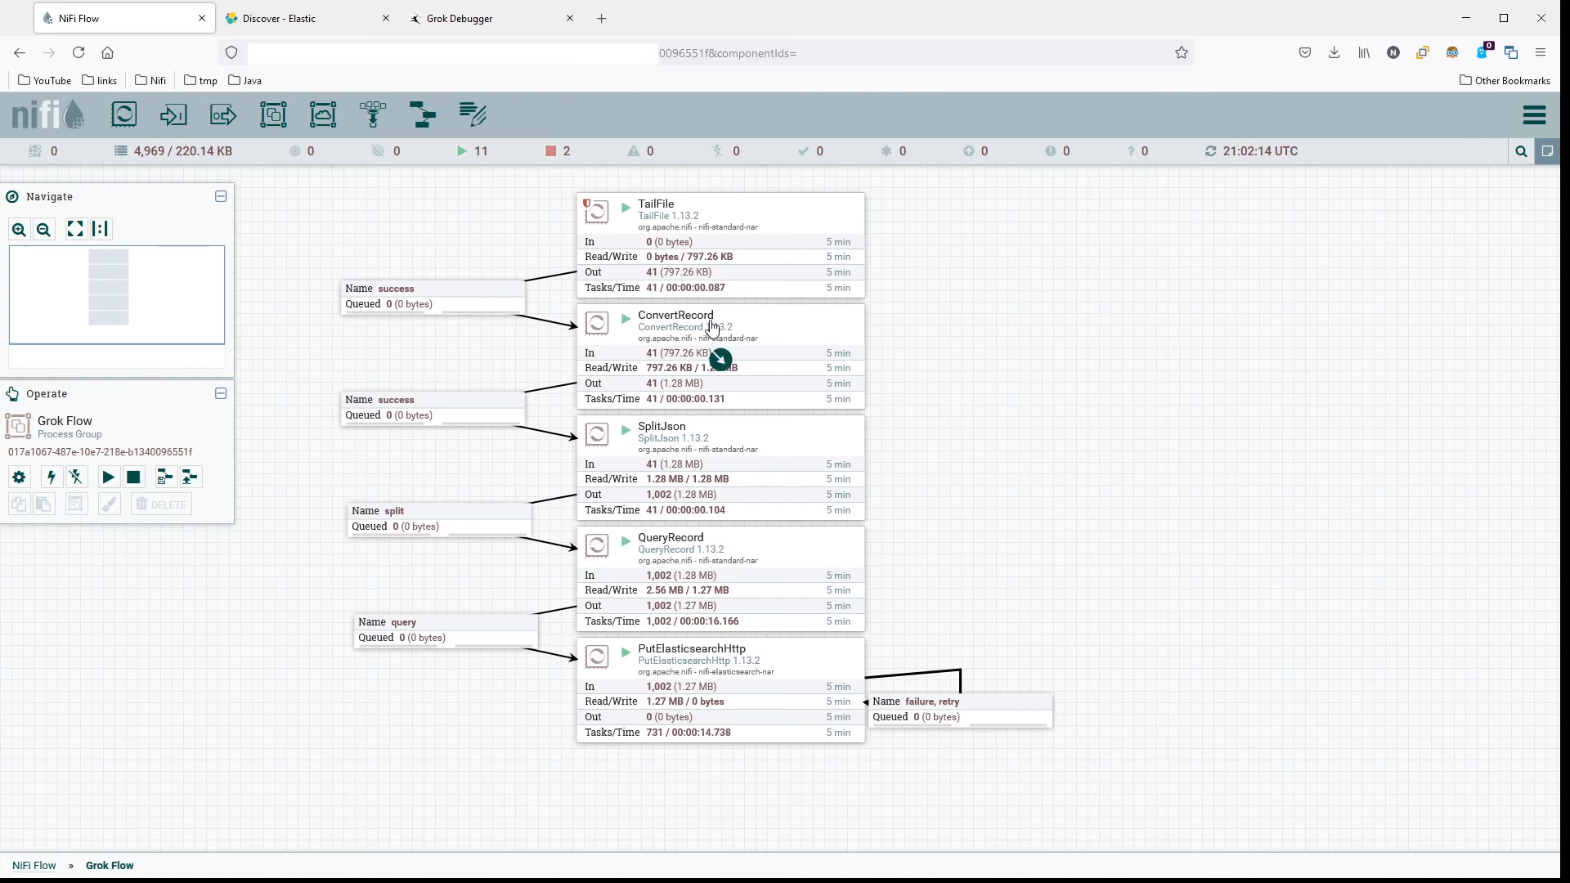
drag(123, 114, 1147, 365)
text(grok)
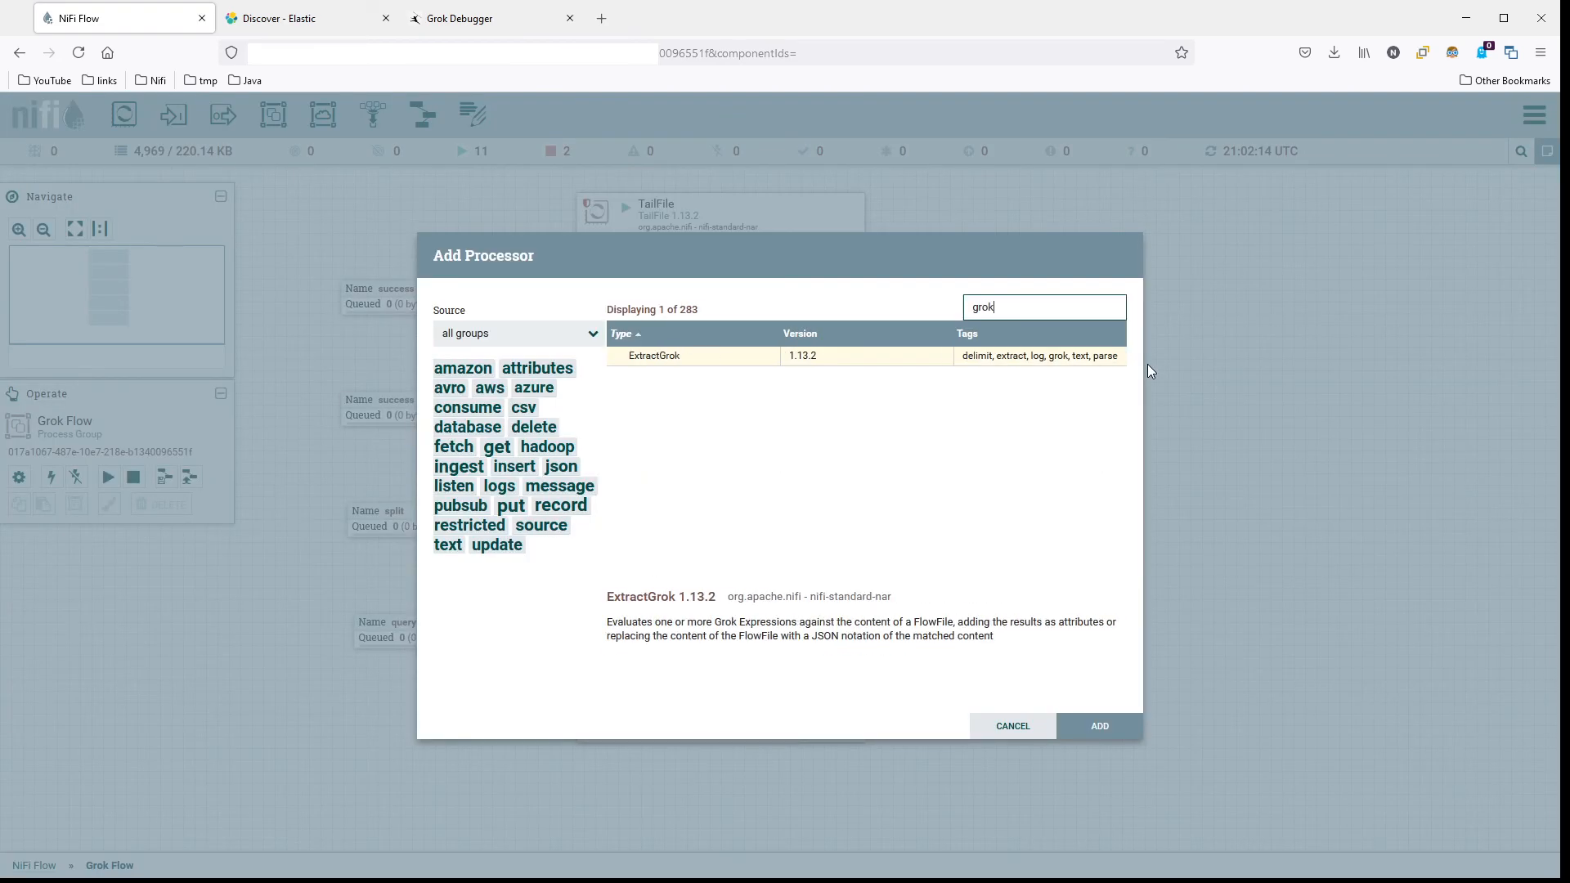
double_click(725, 357)
drag(1347, 378, 1221, 363)
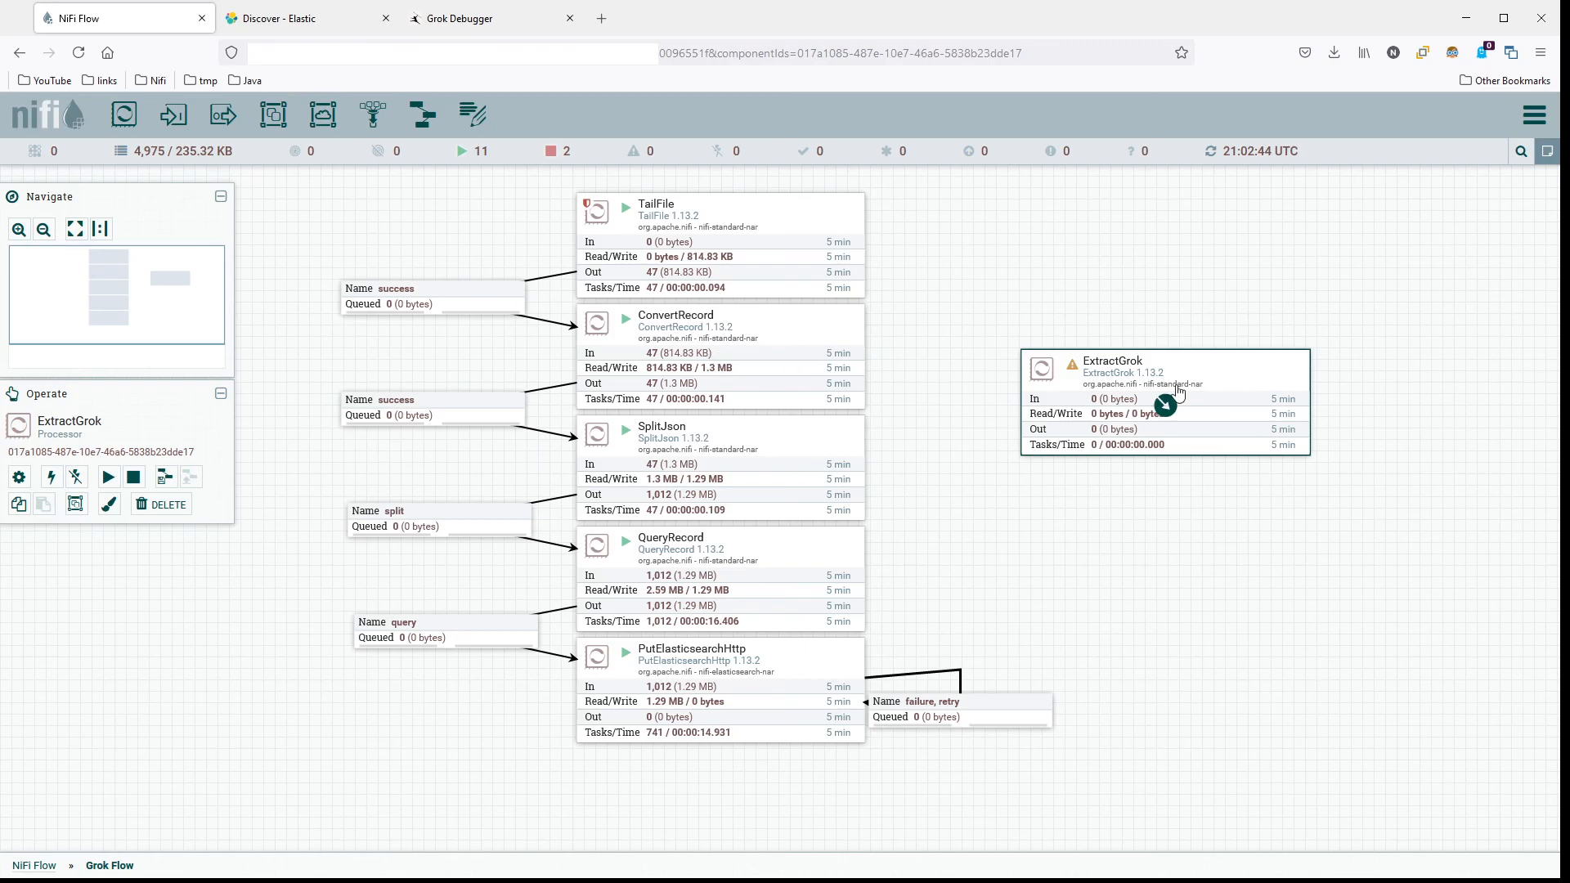
Step: Review the ExtractGrok processor's properties, including the available Destination options, and close its configuration without applying changes
double_click(1247, 385)
click(666, 350)
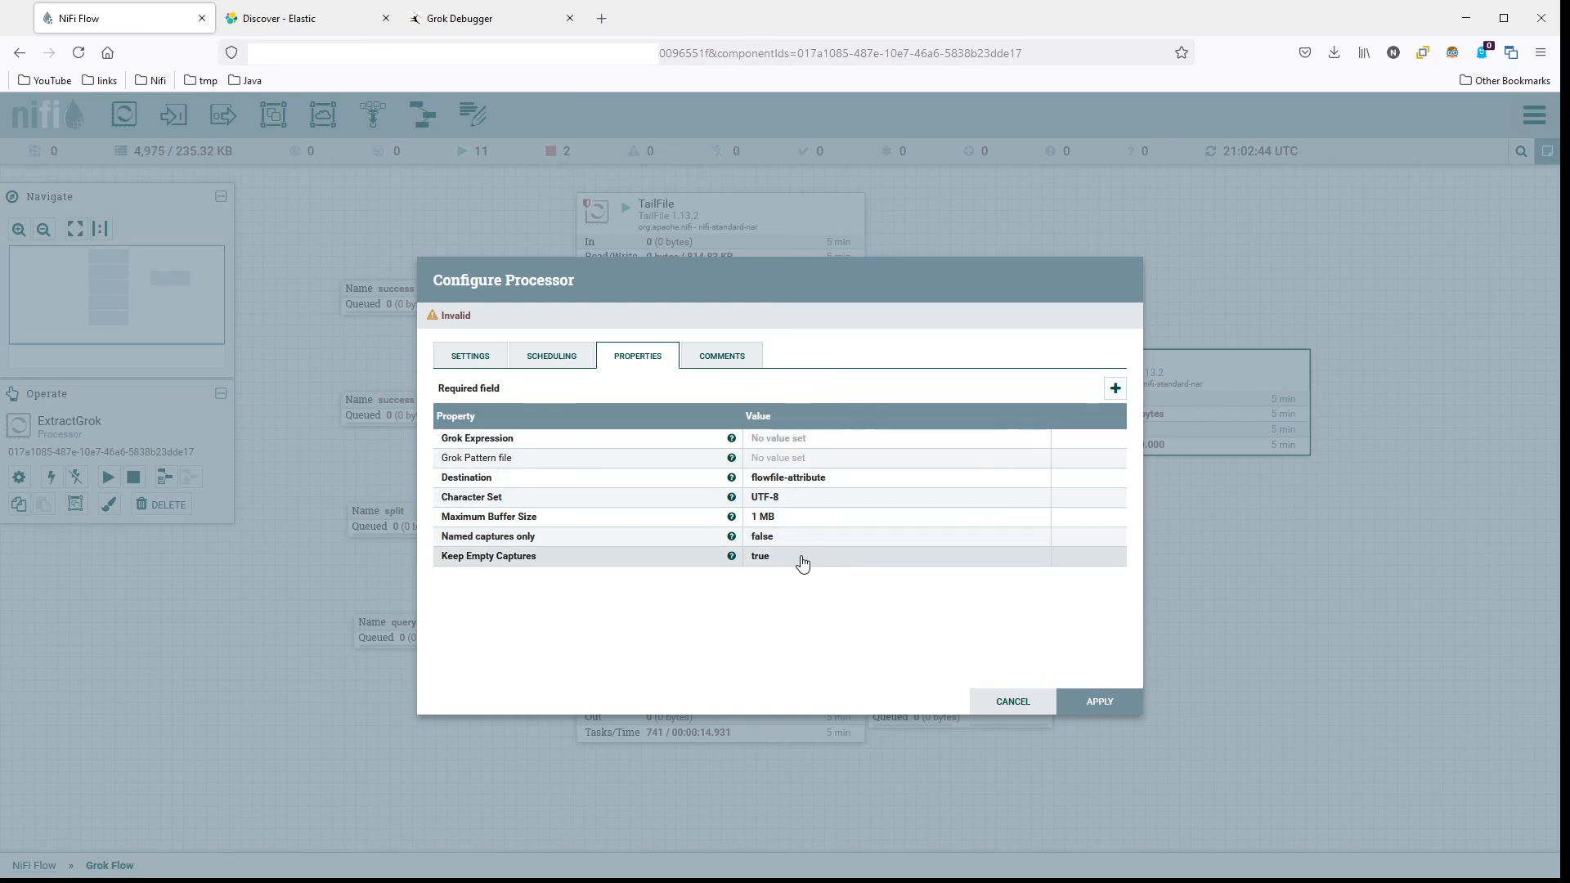
click(850, 482)
click(853, 483)
click(965, 490)
click(959, 525)
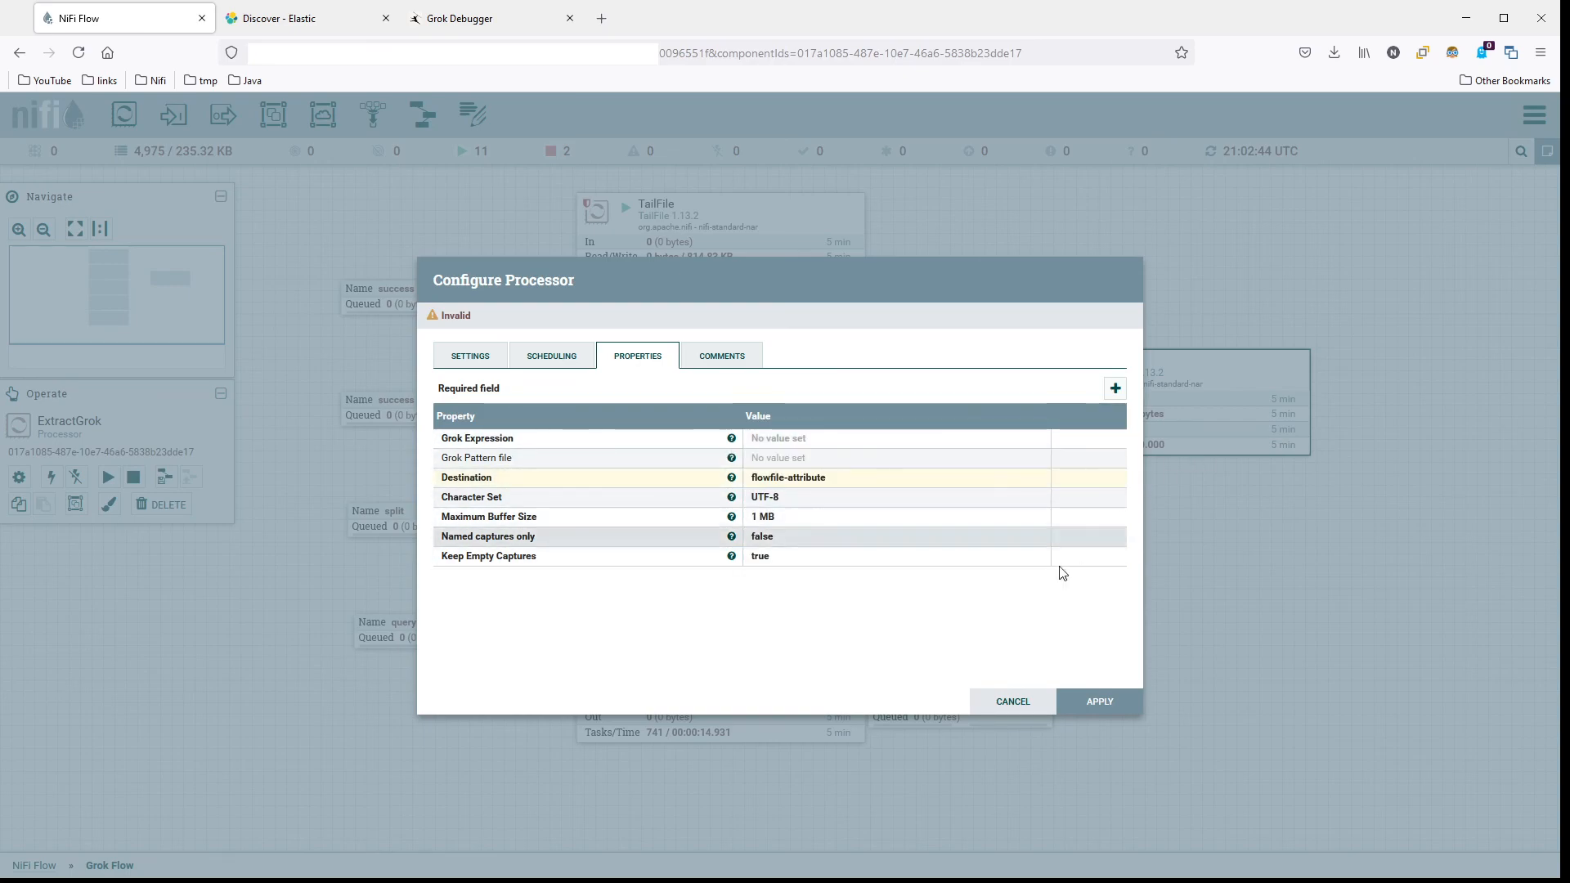
click(1004, 705)
Step: Move ExtractGrok up beside TailFile and compare its properties with the Record Reader and Record Writer properties of ConvertRecord
drag(1237, 379, 1214, 281)
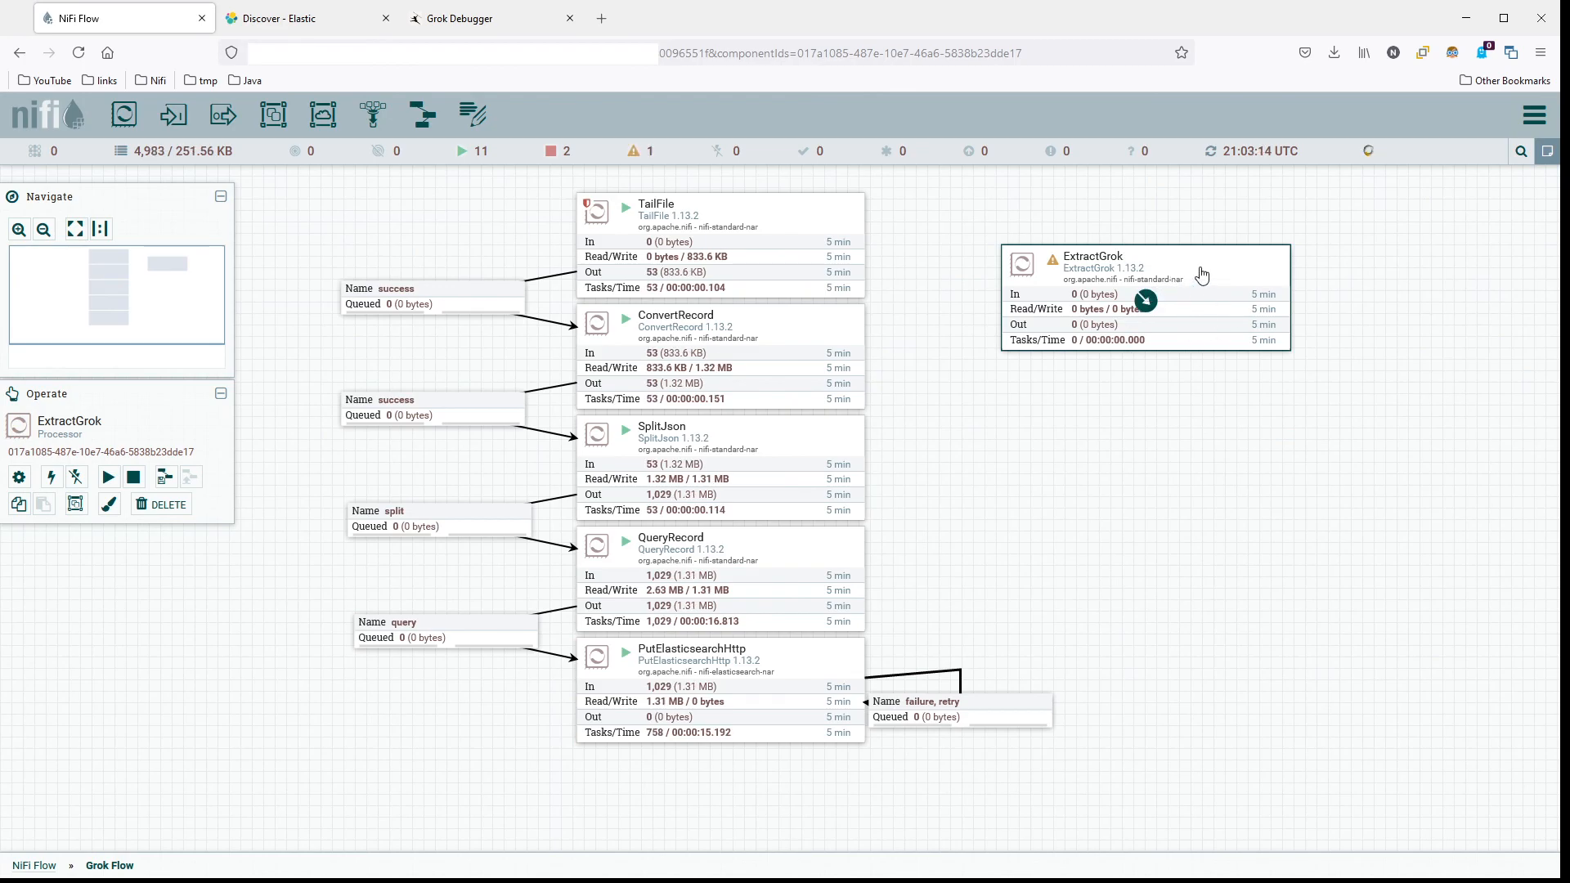
double_click(1199, 275)
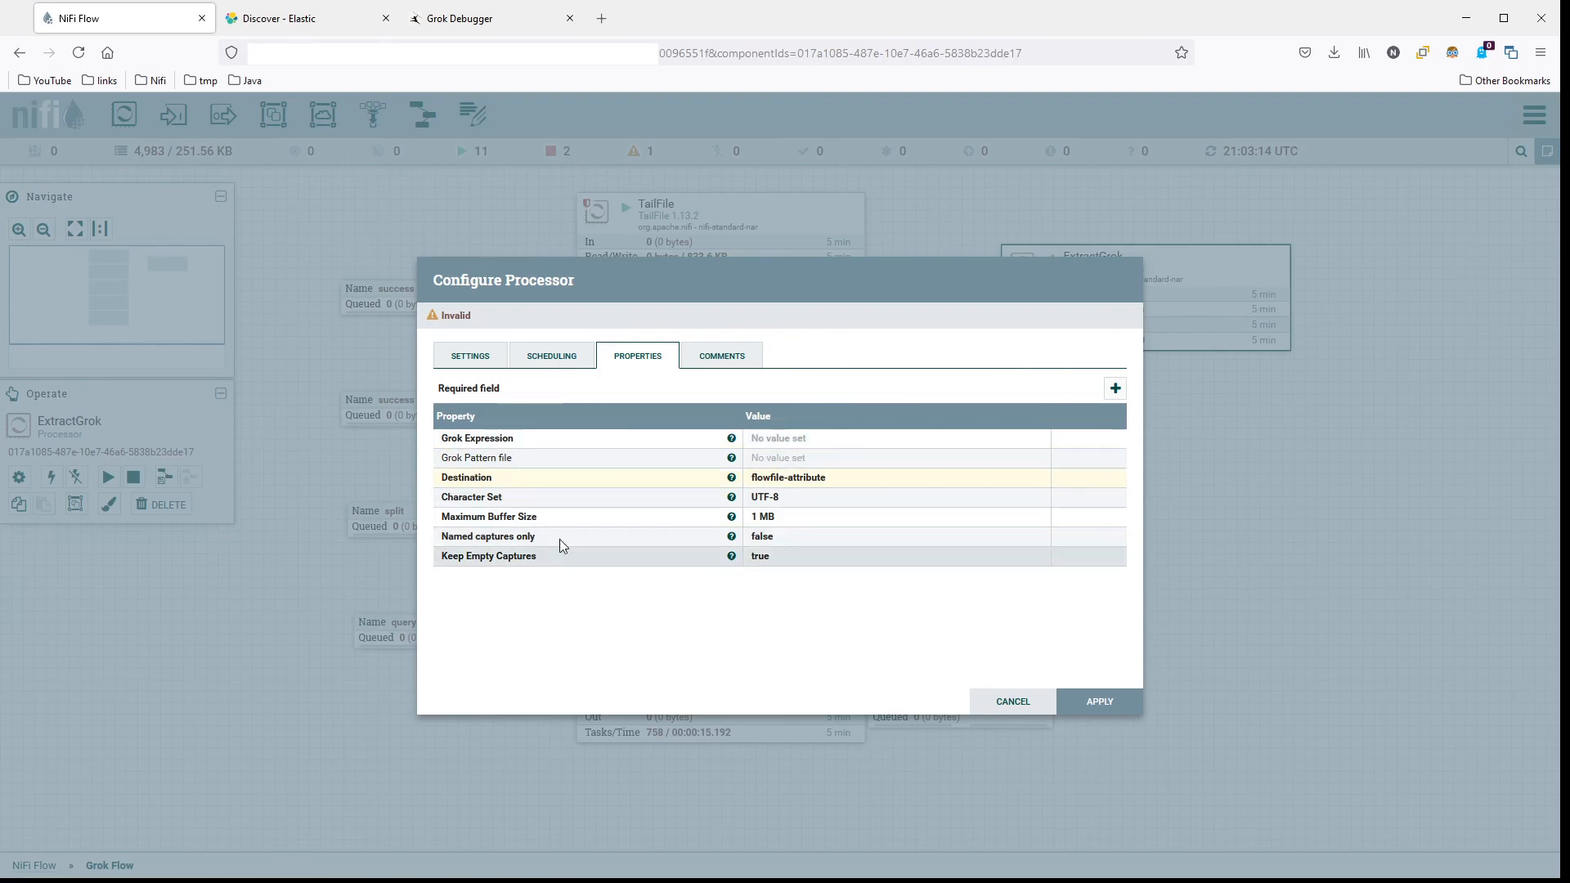
click(1017, 704)
double_click(769, 350)
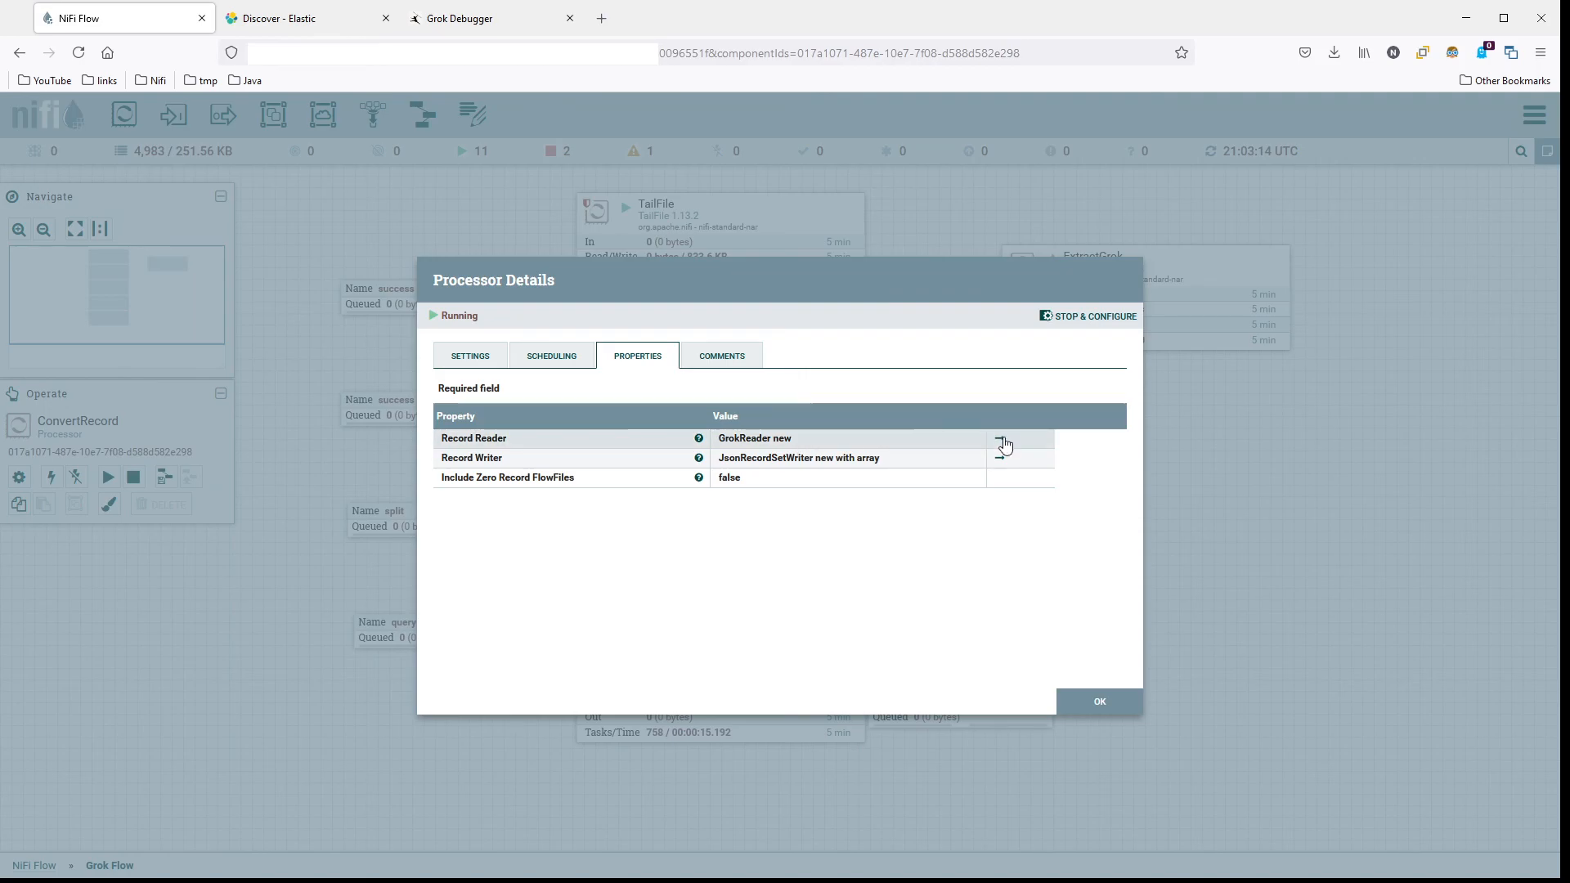
click(1107, 710)
Step: Delete the ExtractGrok processor from the canvas, keeping the flow from TailFile to PutElasticsearchHttp
click(1226, 293)
key(Delete)
click(720, 359)
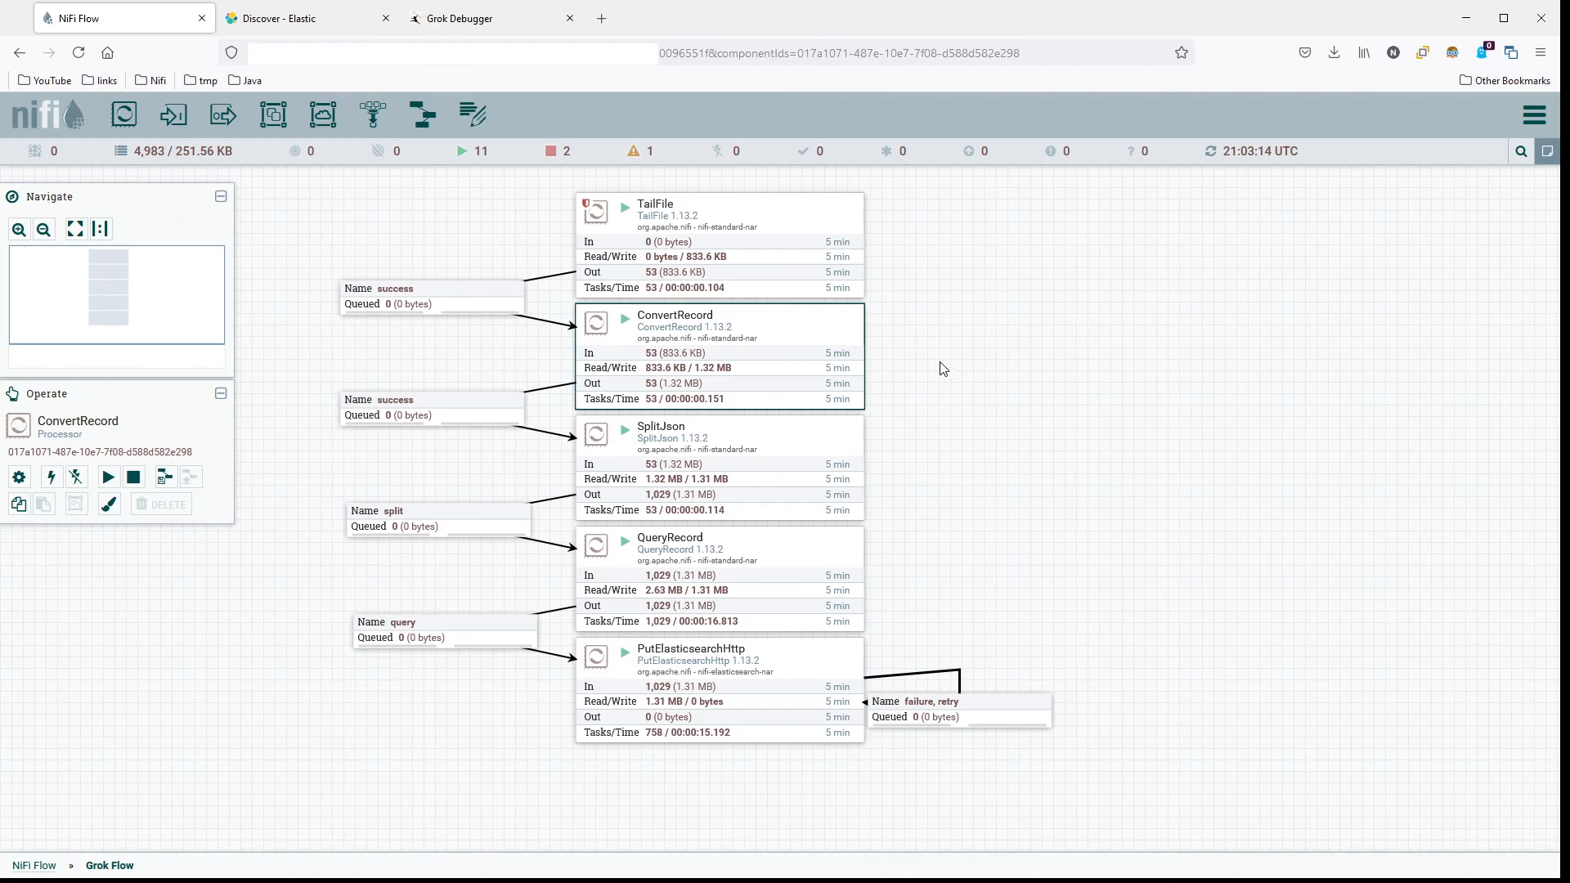
click(787, 657)
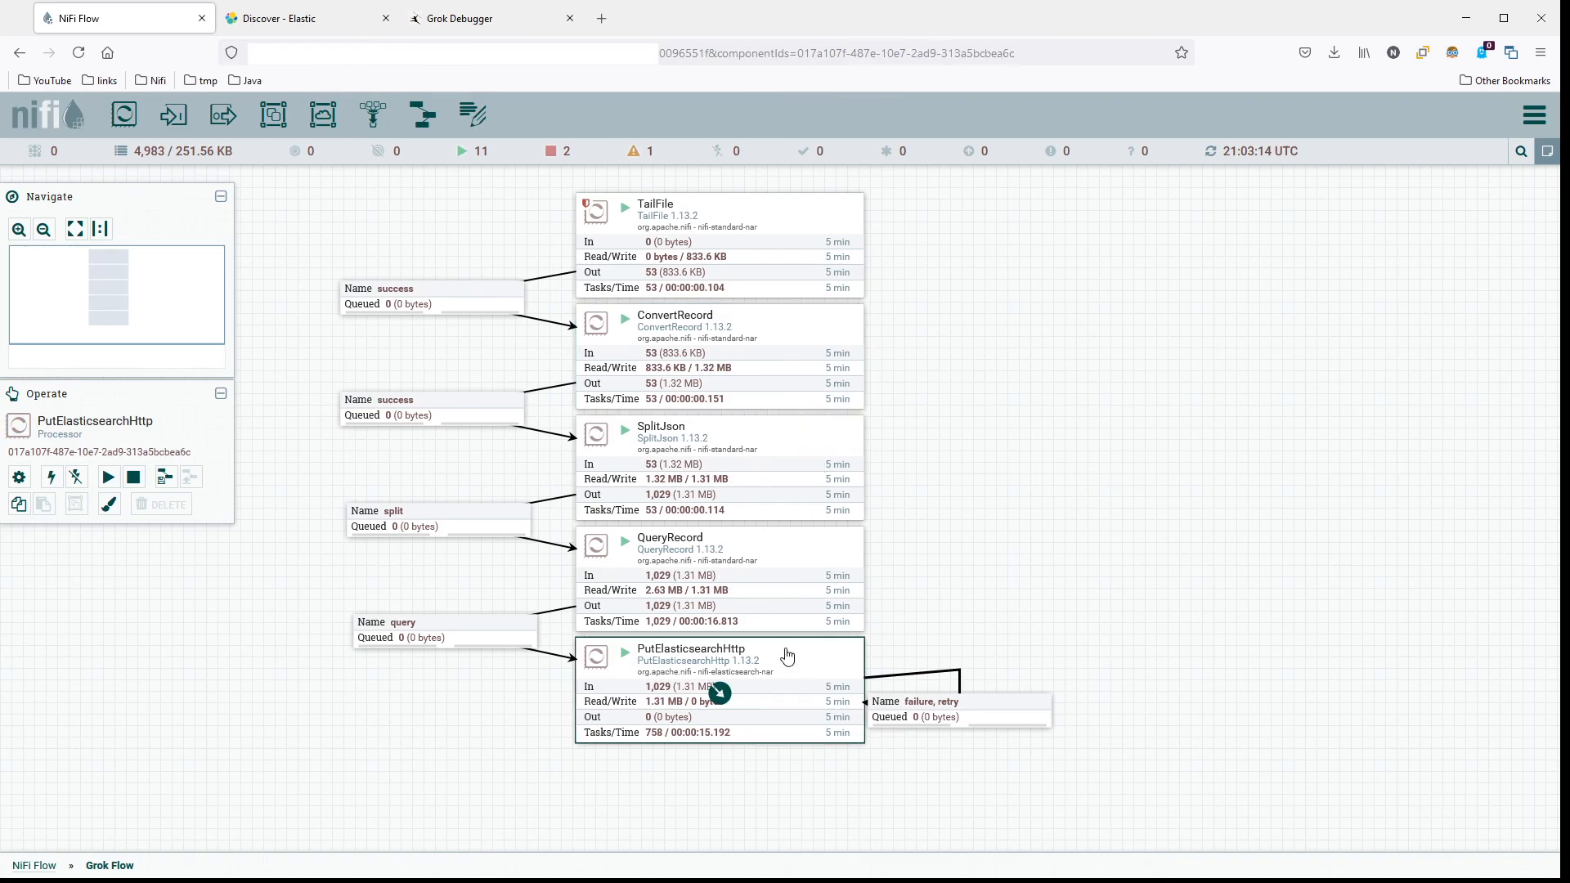